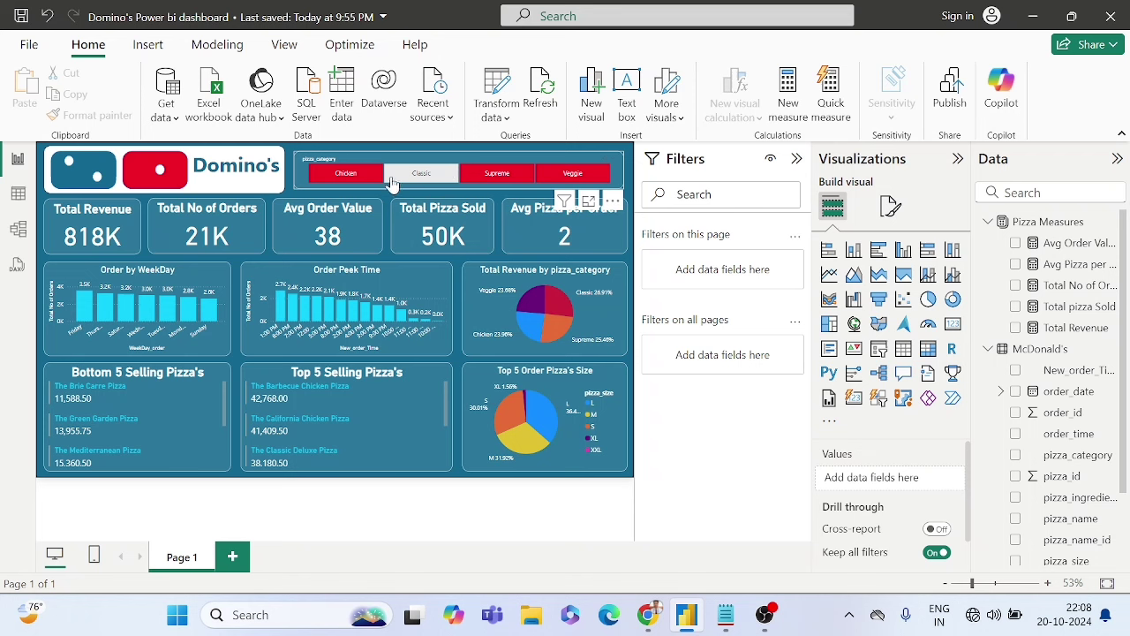
Step: Filter the dashboard by the Chicken, Classic and Supreme categories in turn, clear the filter, and examine the revenue-by-category and pizza-size pie charts
click(345, 174)
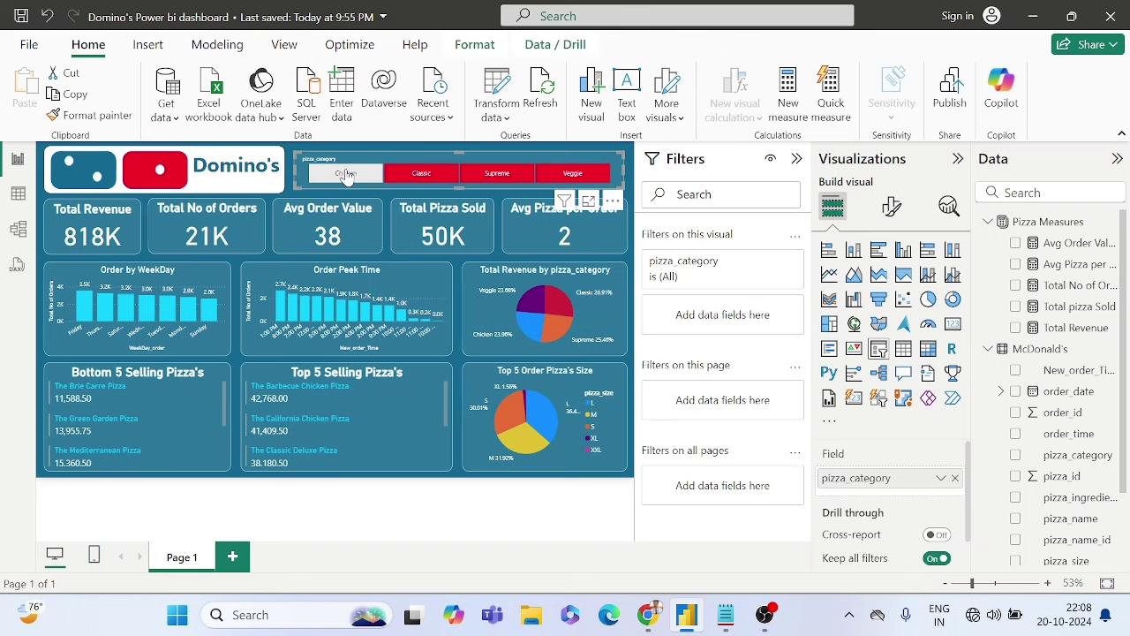
click(346, 174)
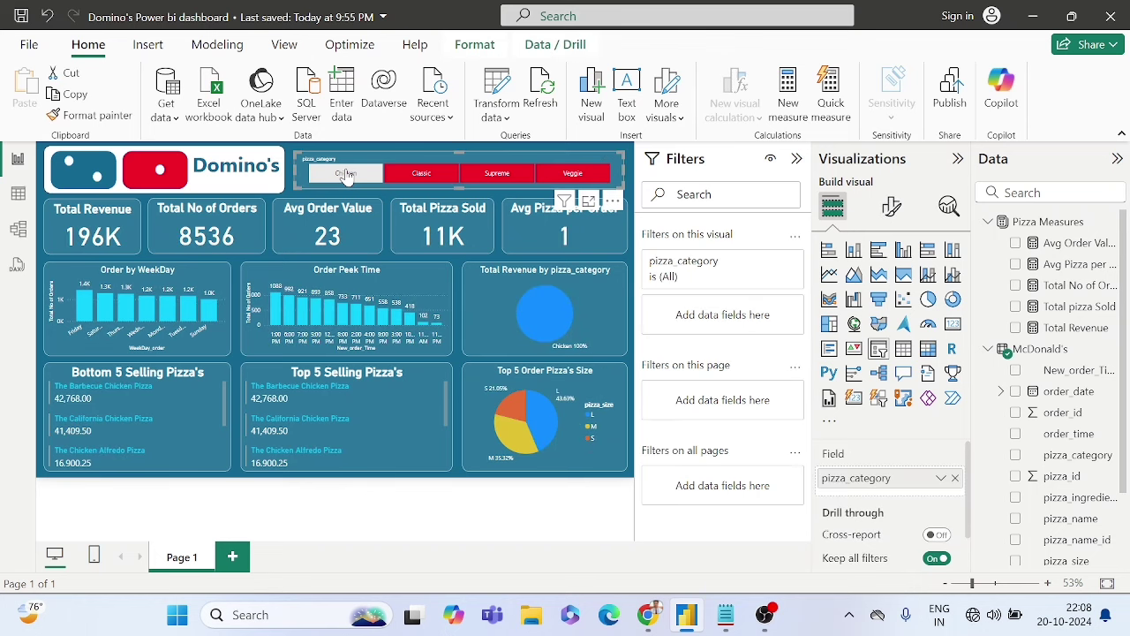
click(422, 177)
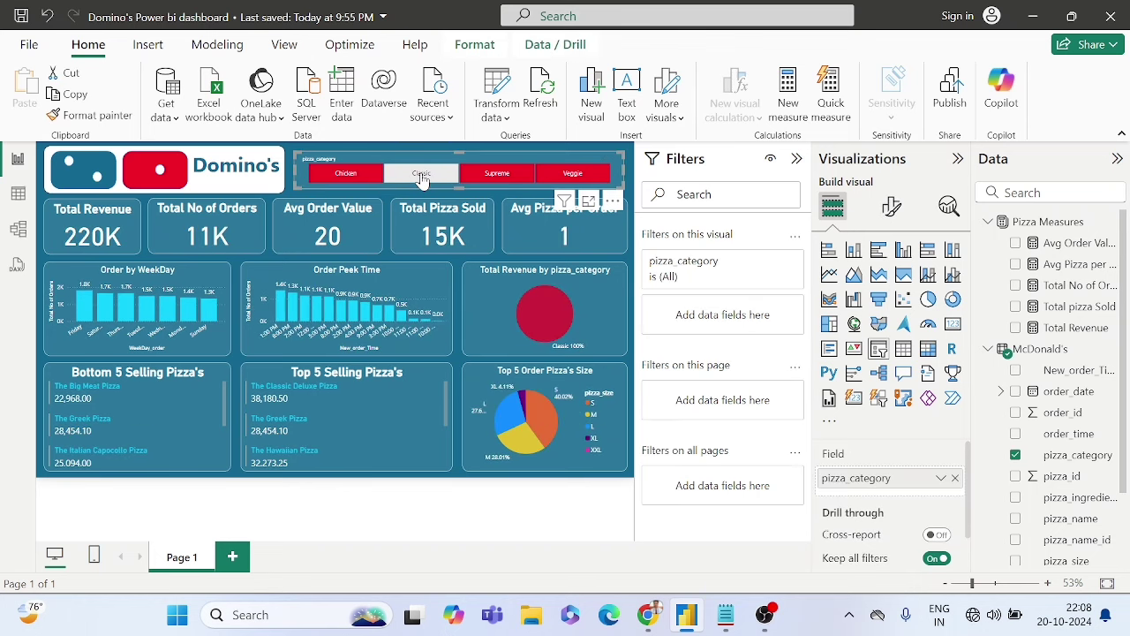
click(481, 176)
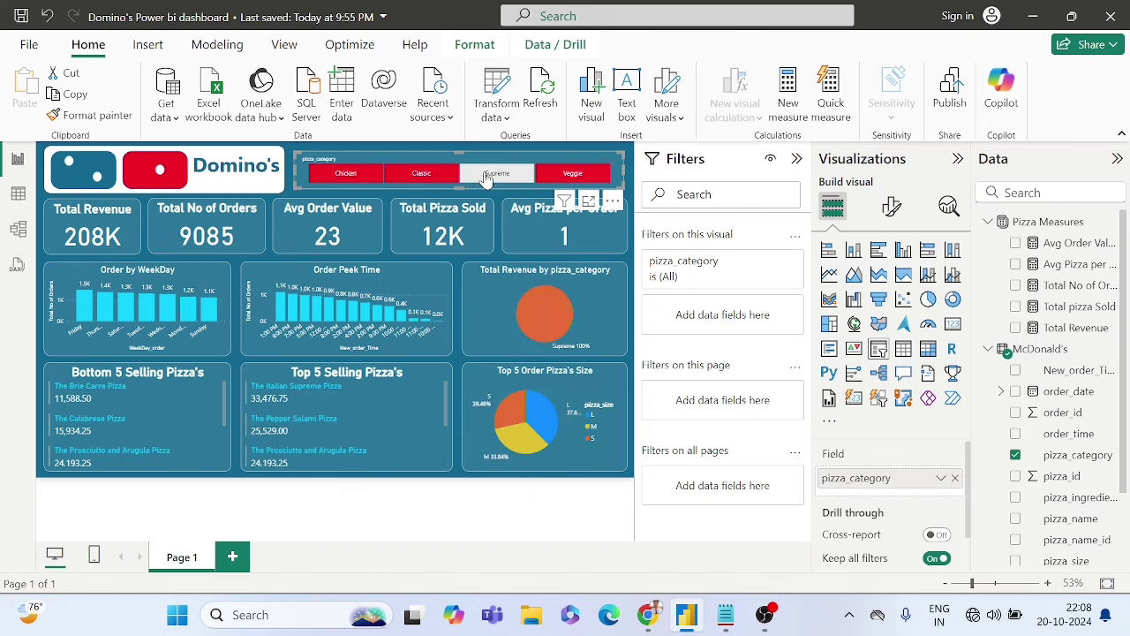
click(488, 176)
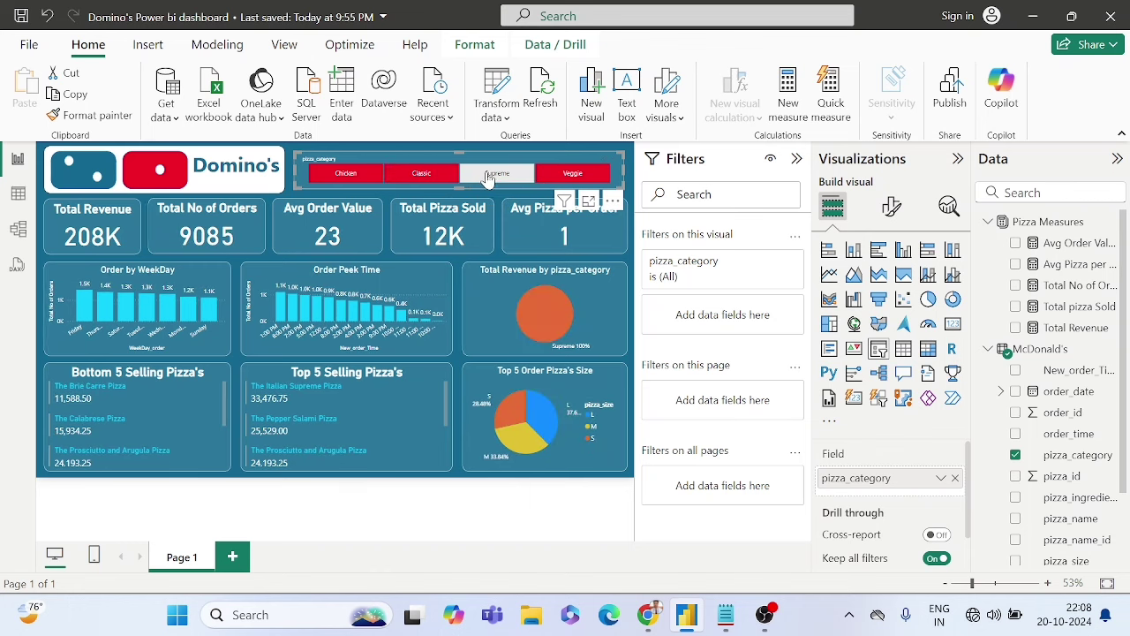
click(499, 227)
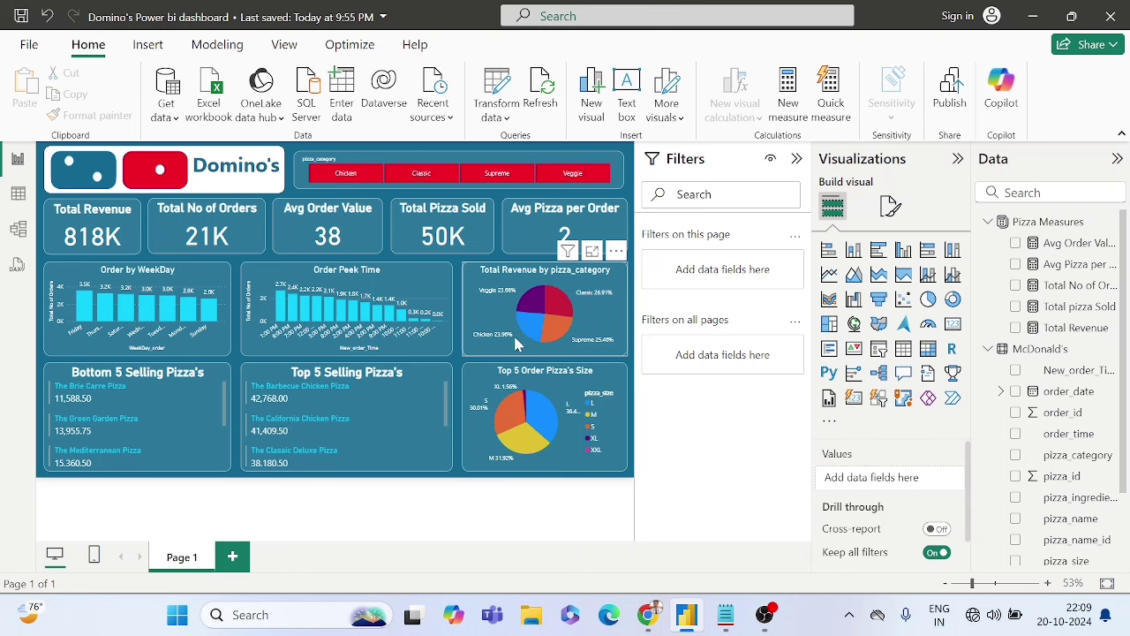
mouse_move(512, 322)
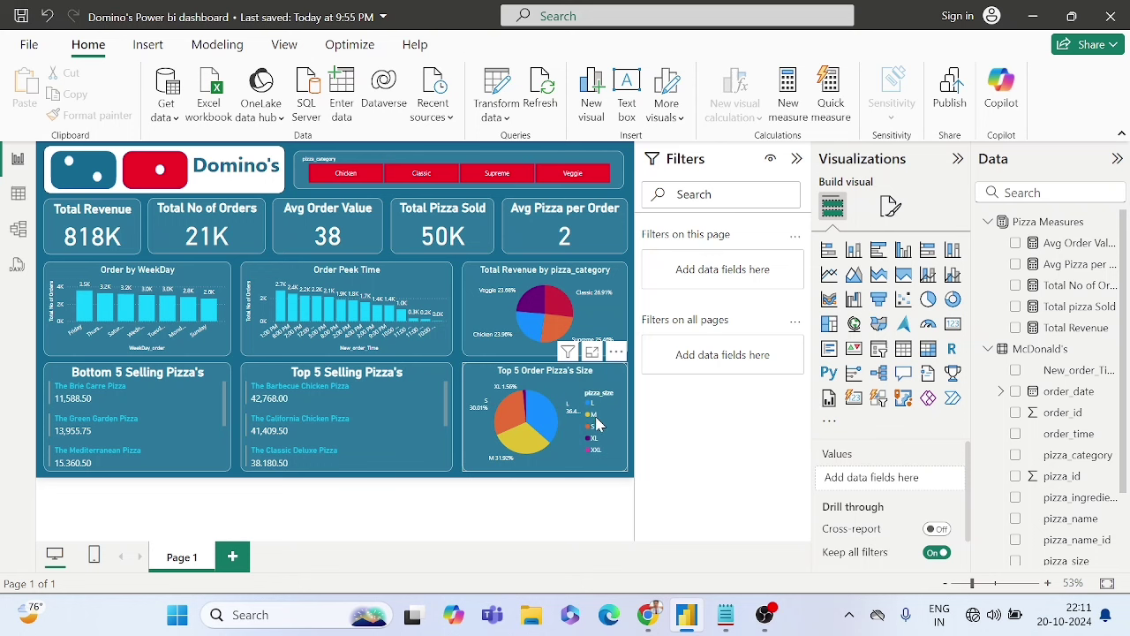
mouse_move(512, 445)
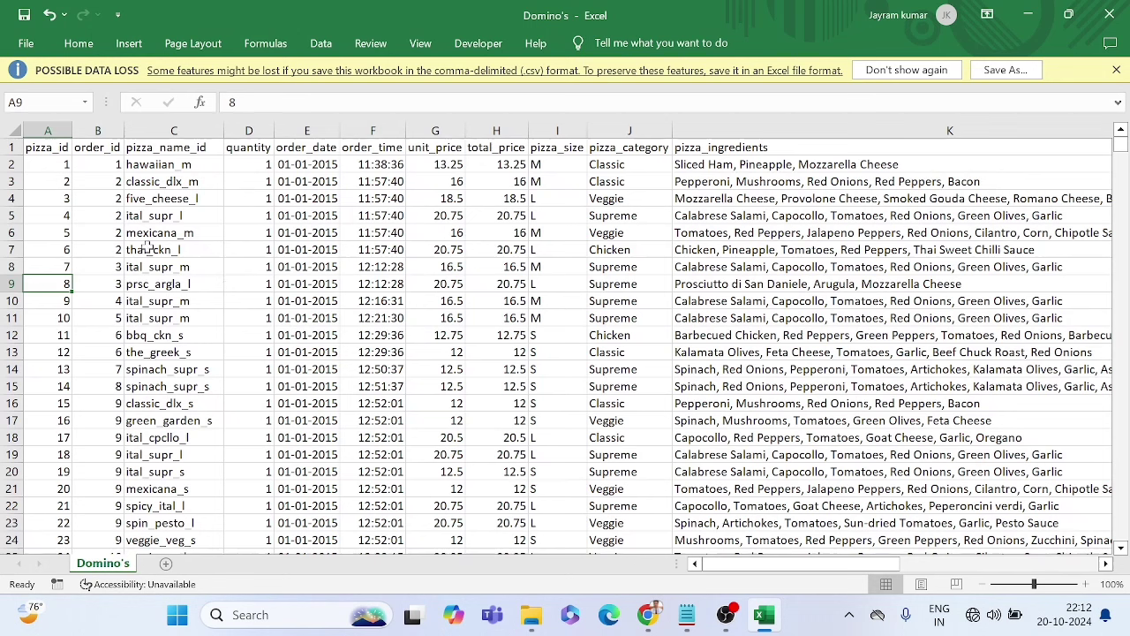
Step: Examine the pizza_id, order_id, pizza_name_id and quantity columns in the first rows of the Domino's worksheet in Excel
click(155, 236)
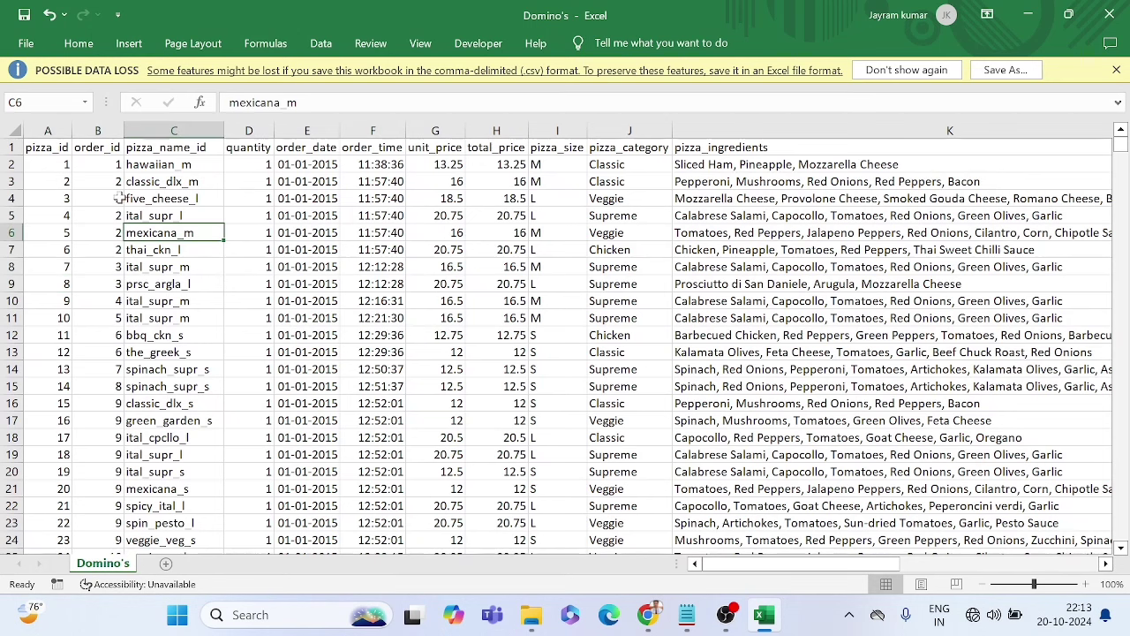
click(51, 213)
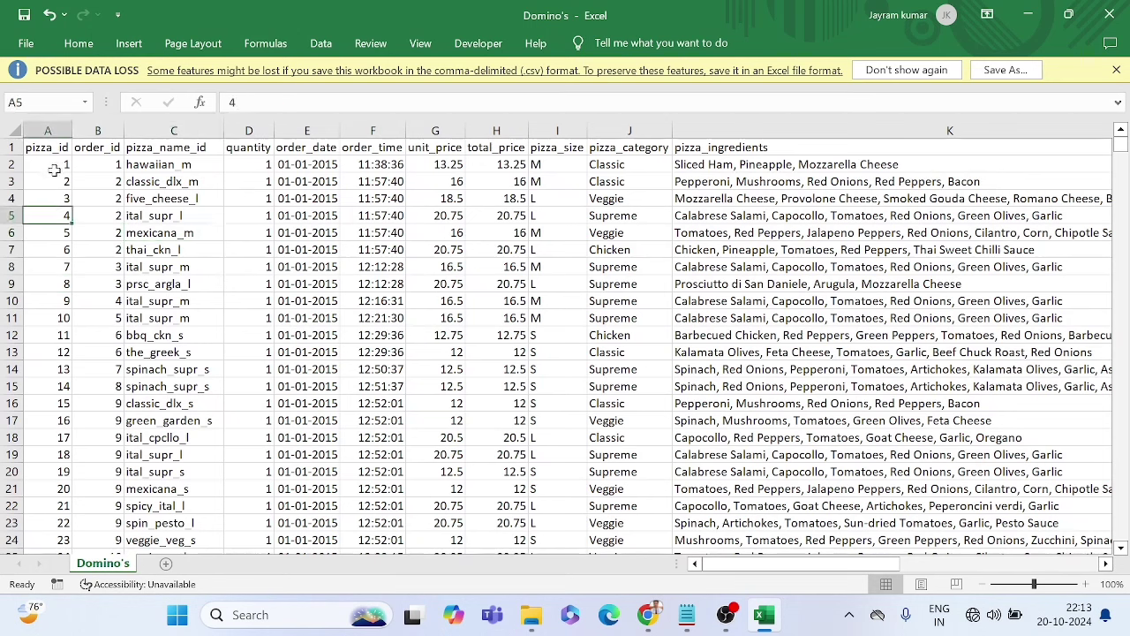
click(54, 167)
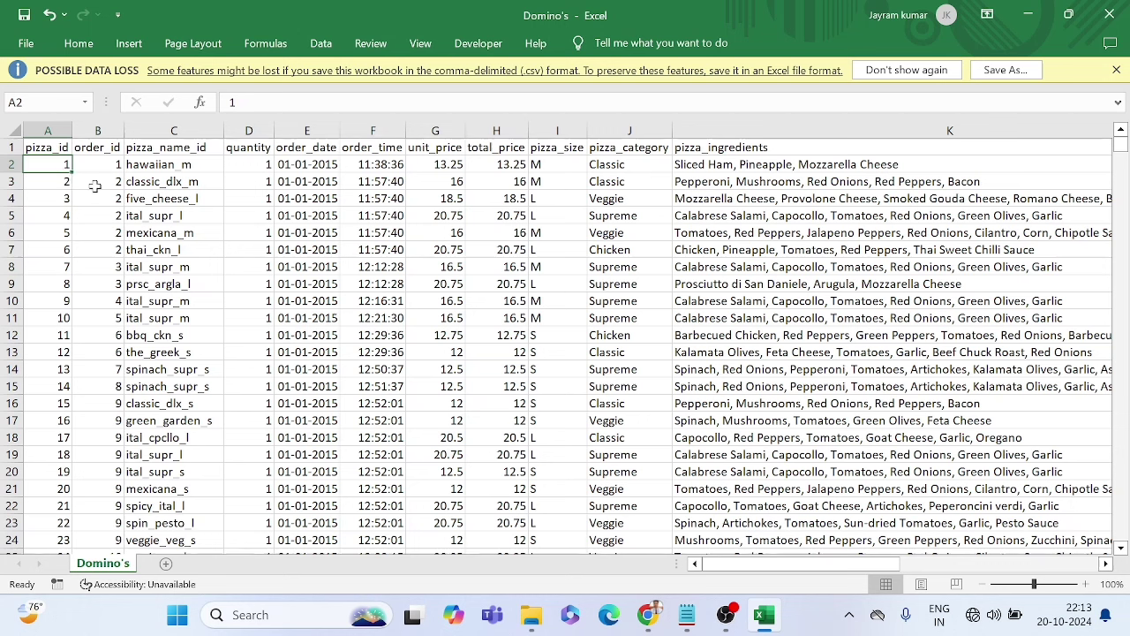
click(95, 185)
click(184, 187)
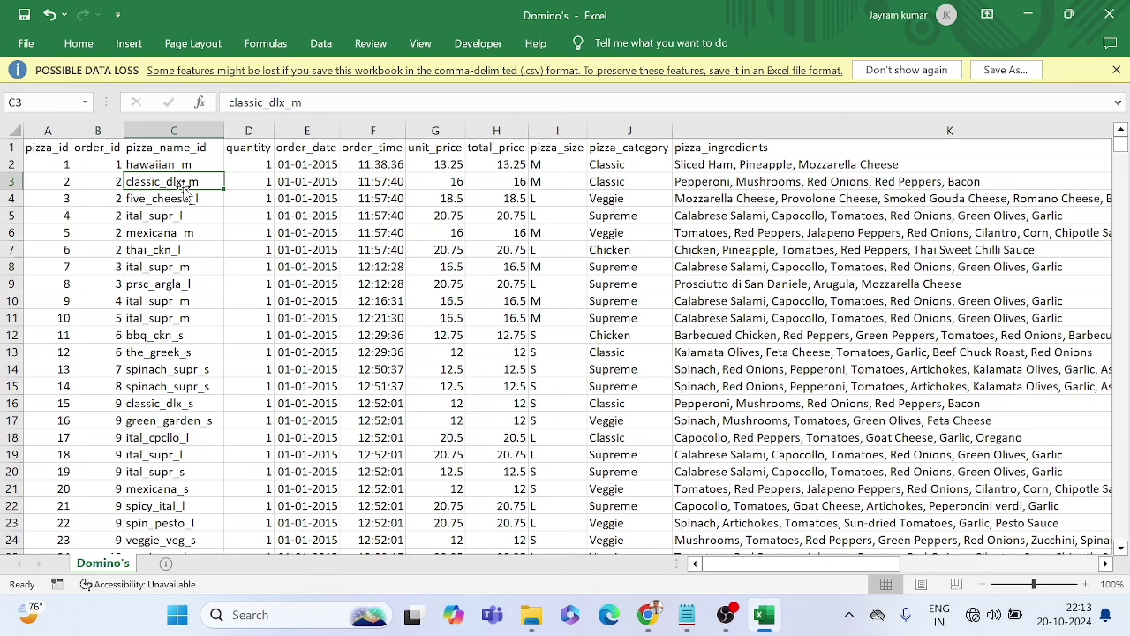
click(263, 187)
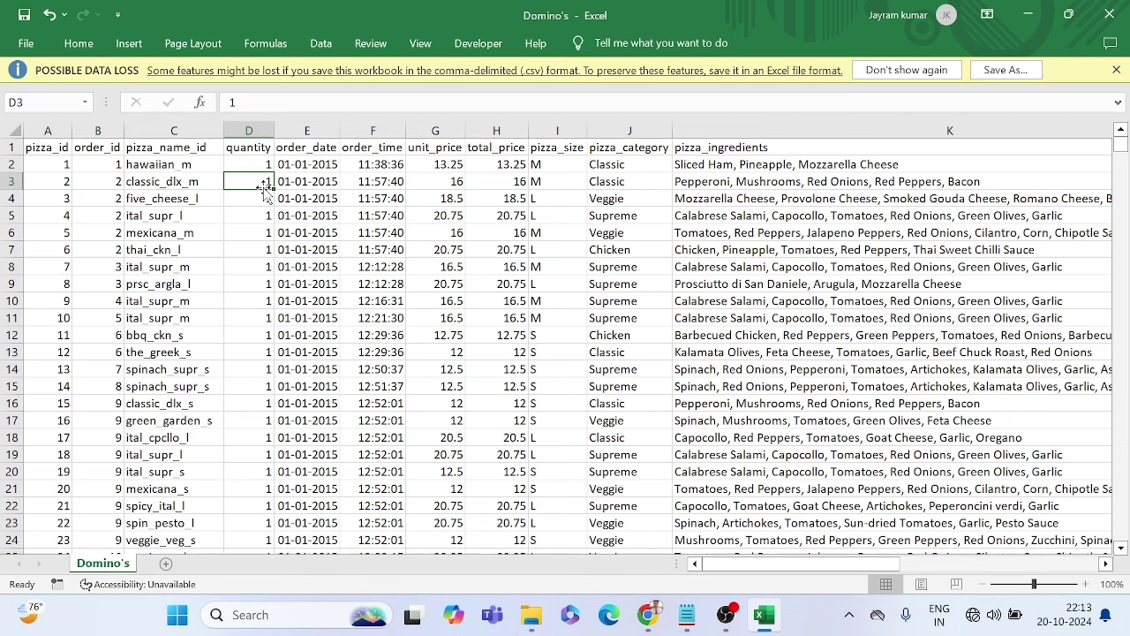
click(65, 179)
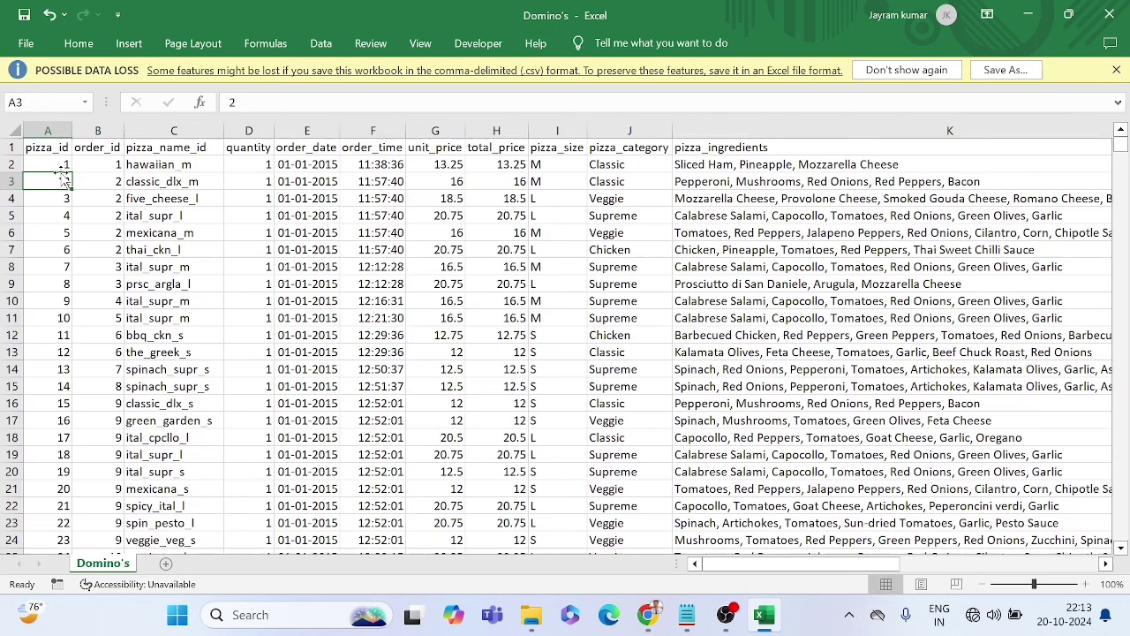
click(92, 165)
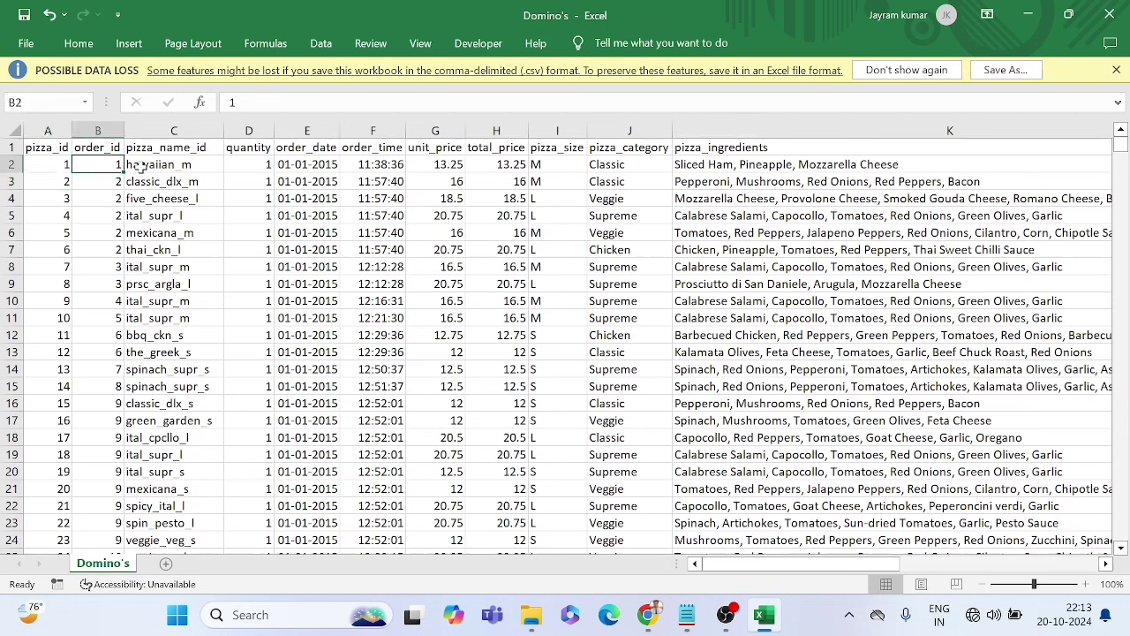
click(55, 166)
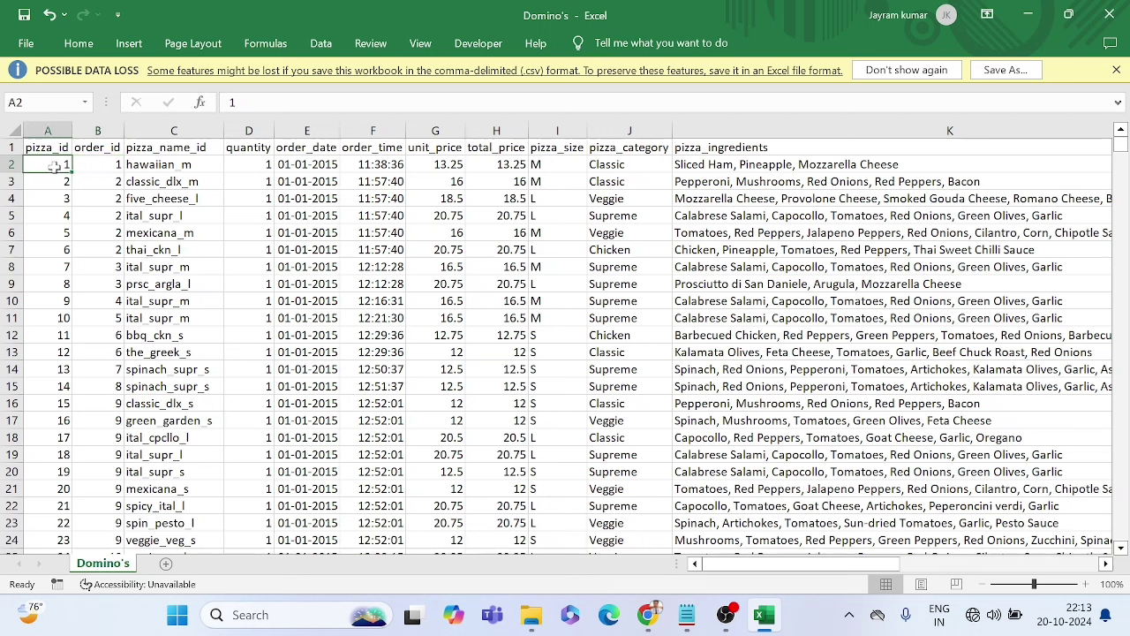
click(94, 166)
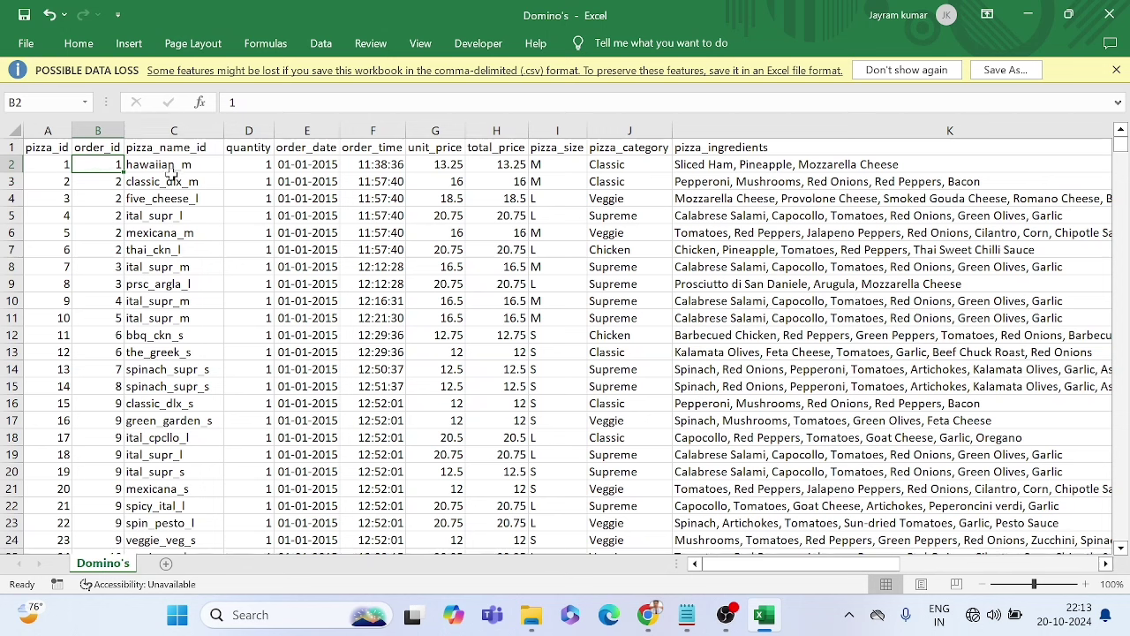
click(198, 165)
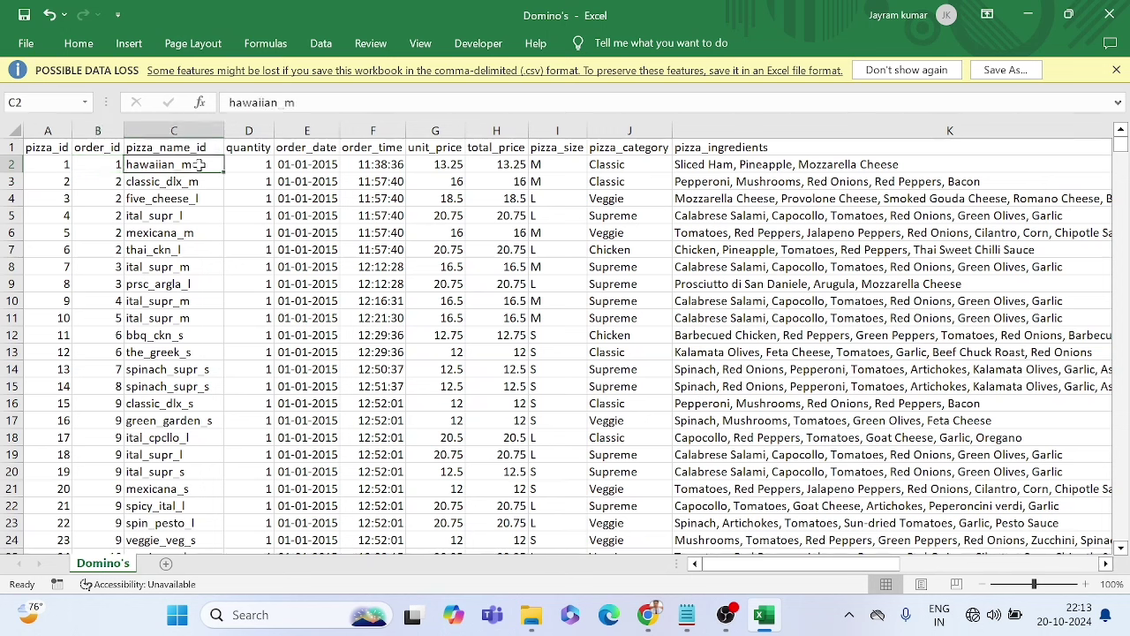
click(261, 176)
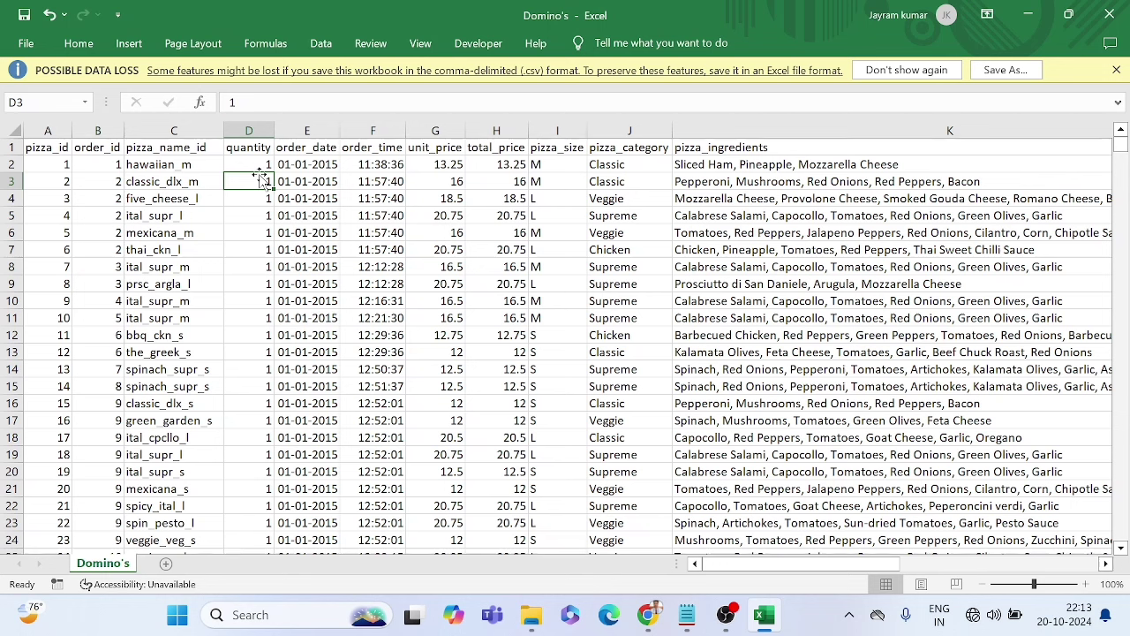
Step: Examine the order_date and order_time columns, comparing the order times across the first rows of the Domino's worksheet
click(307, 168)
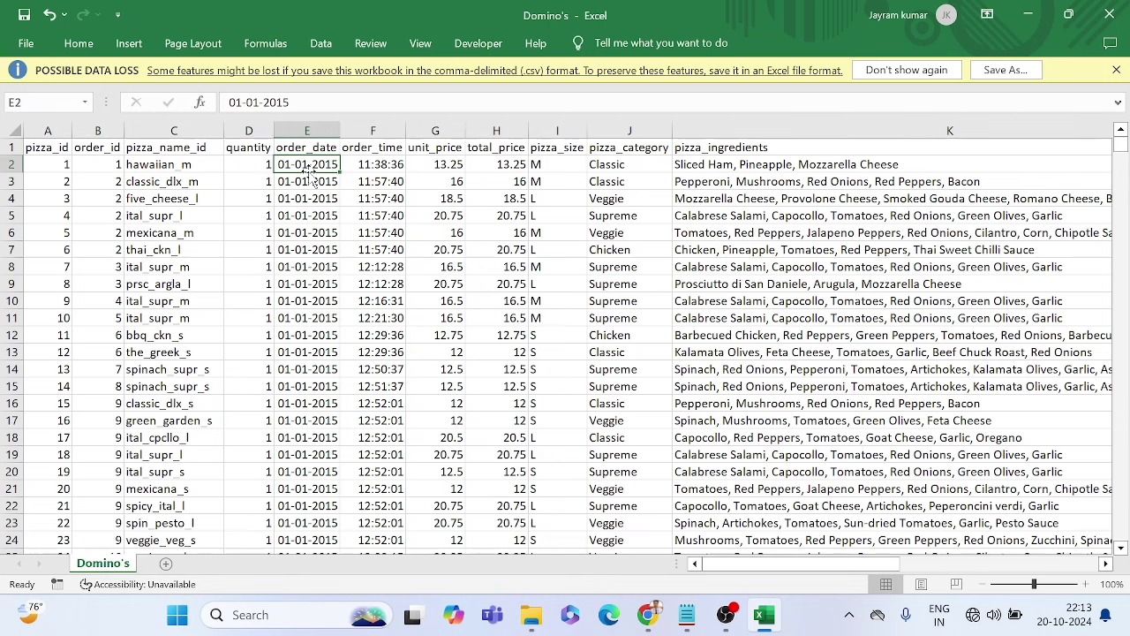
click(376, 164)
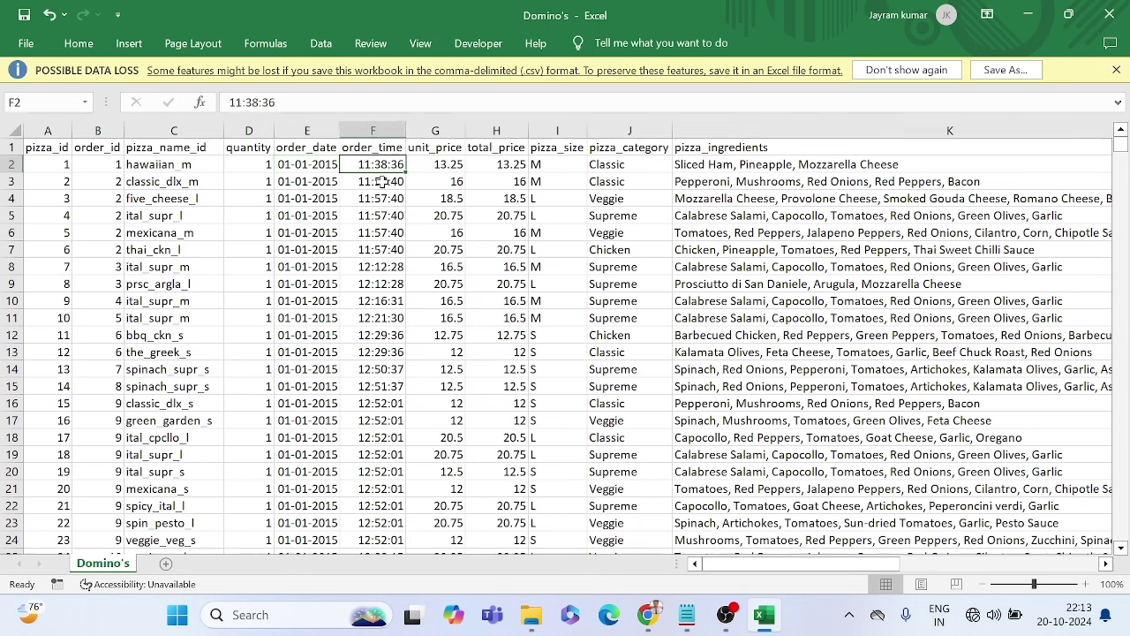
click(376, 198)
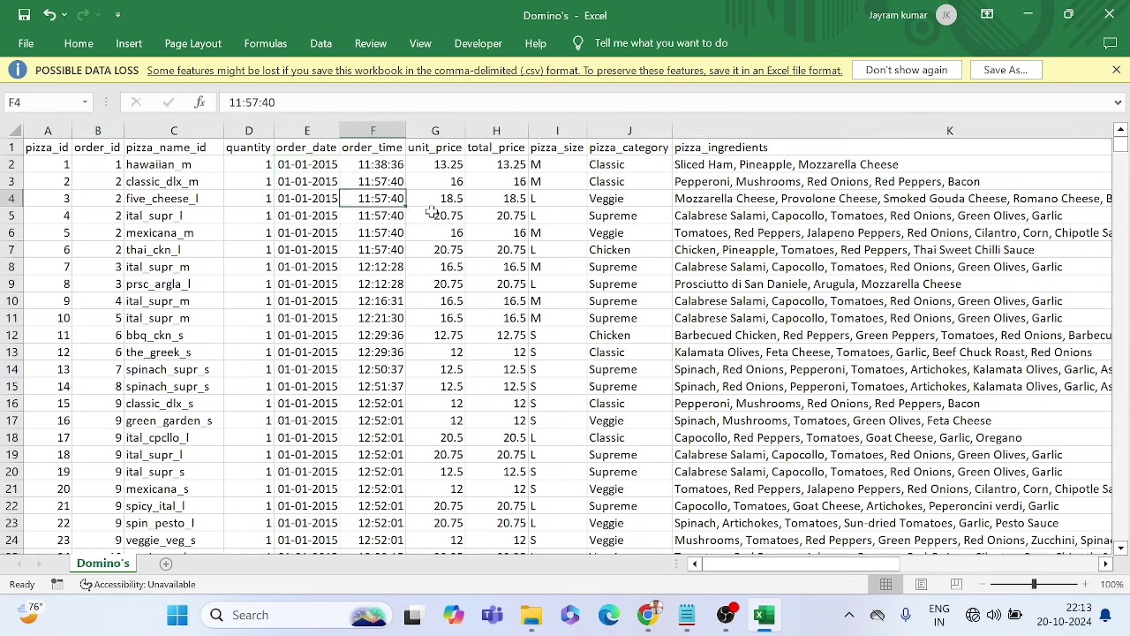
click(376, 176)
drag(376, 175, 381, 237)
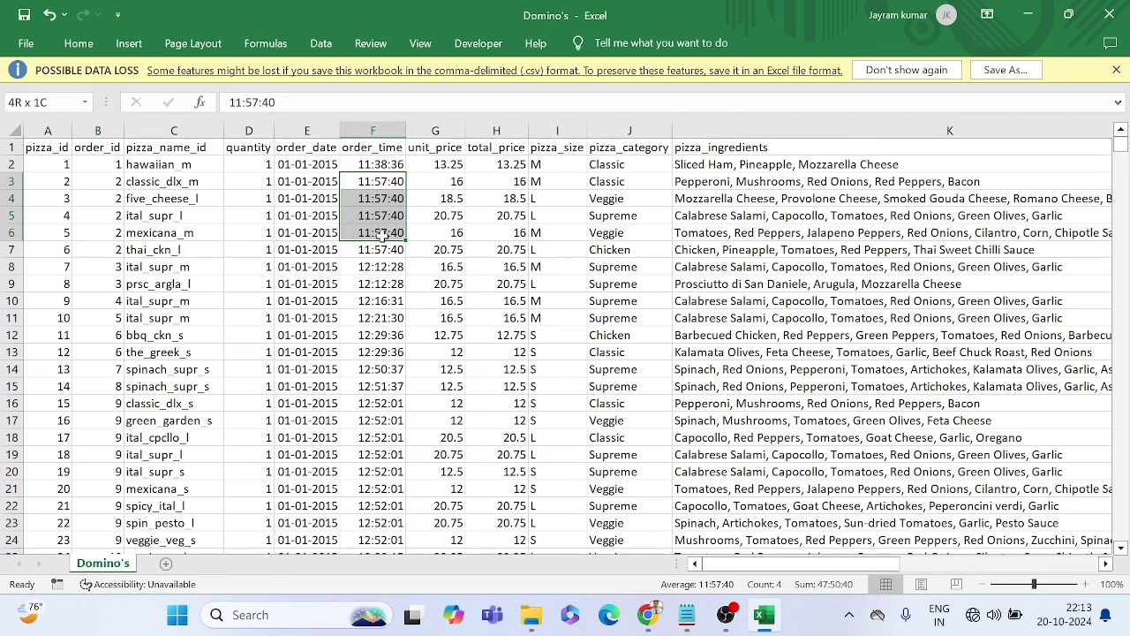
click(376, 283)
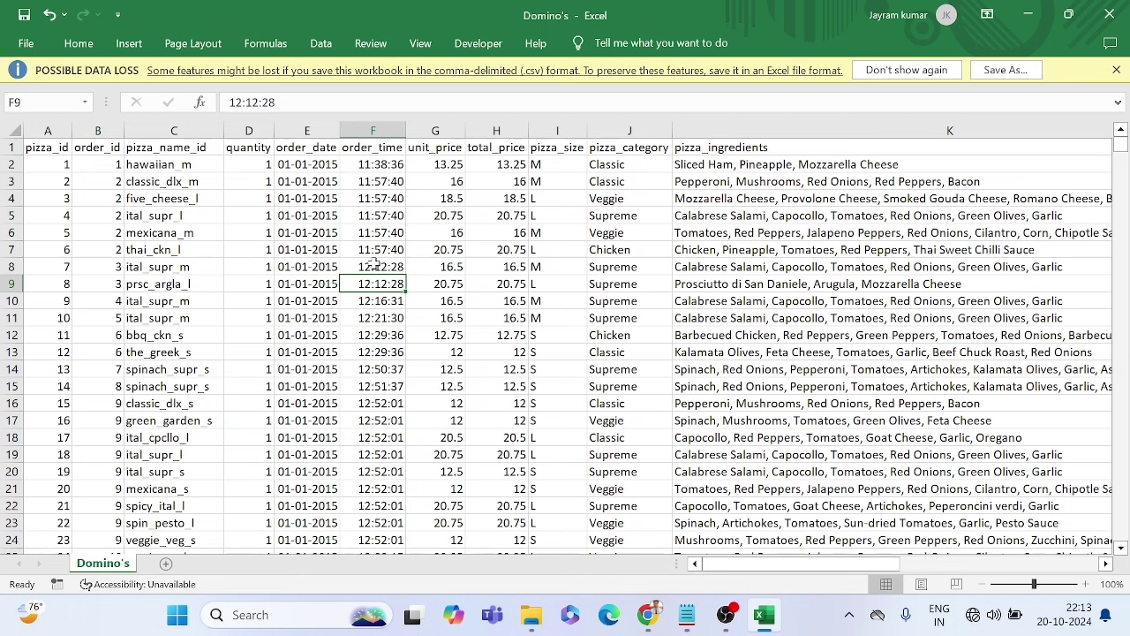
click(376, 318)
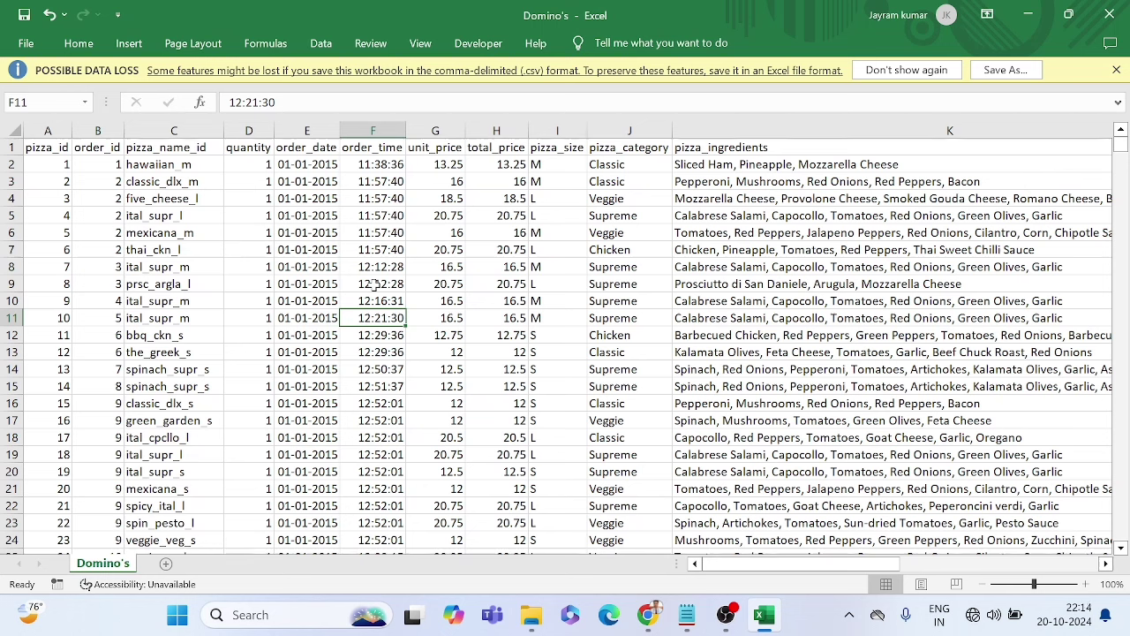
click(387, 244)
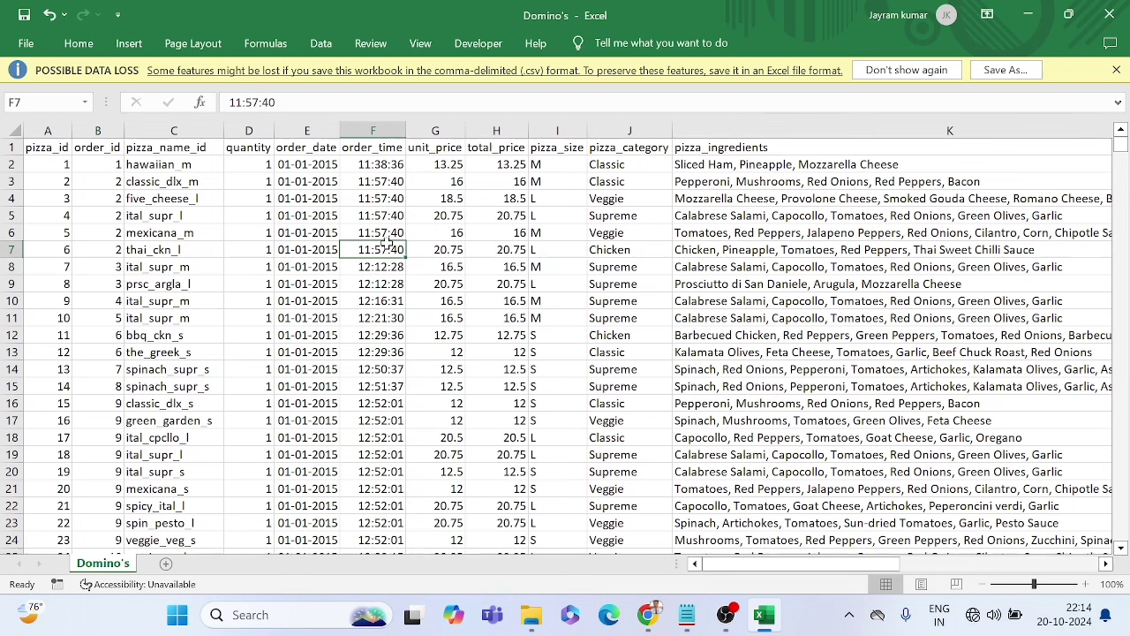
click(395, 198)
drag(376, 179, 378, 284)
drag(373, 347, 369, 233)
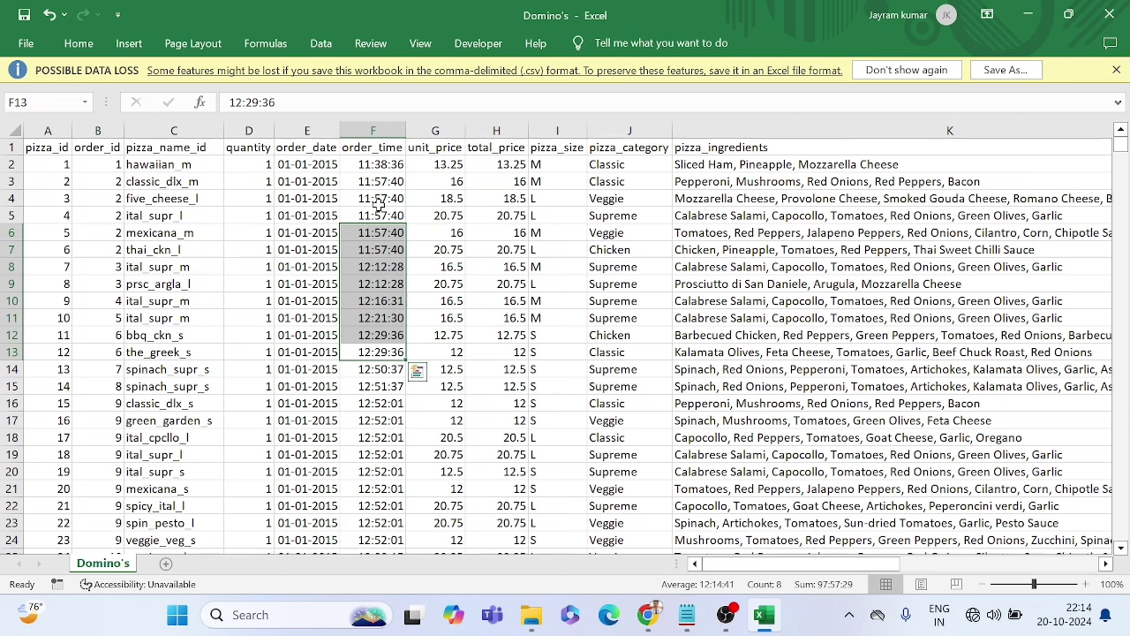
drag(375, 202, 382, 300)
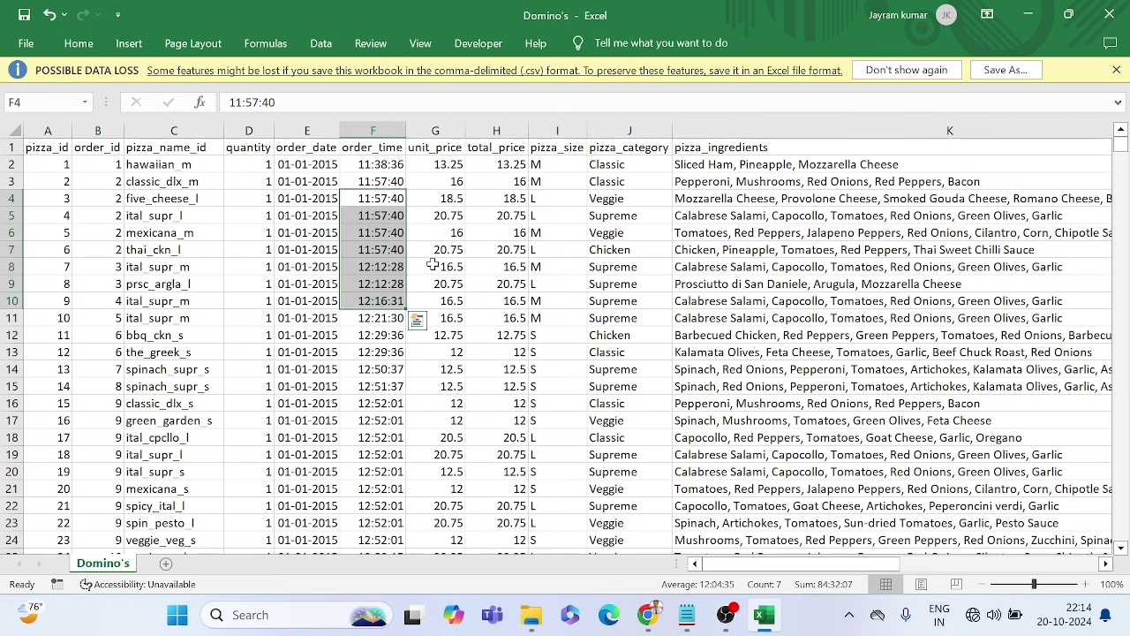
Step: Examine the unit_price, total_price, pizza_size and pizza_category columns in the first rows of the Domino's worksheet
click(433, 267)
click(444, 197)
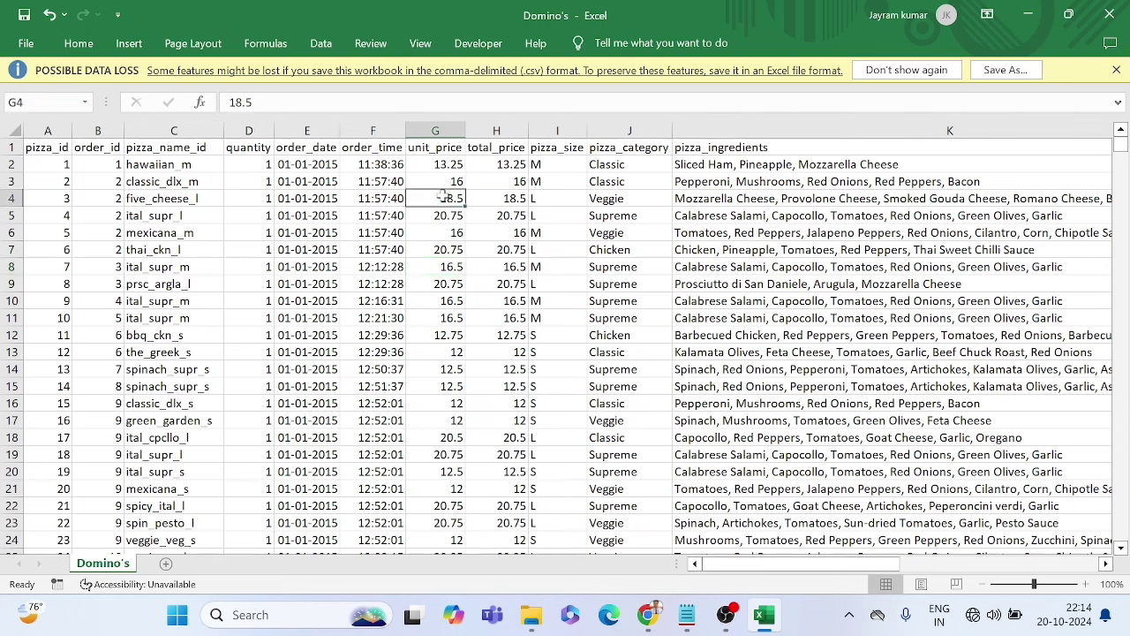
click(504, 183)
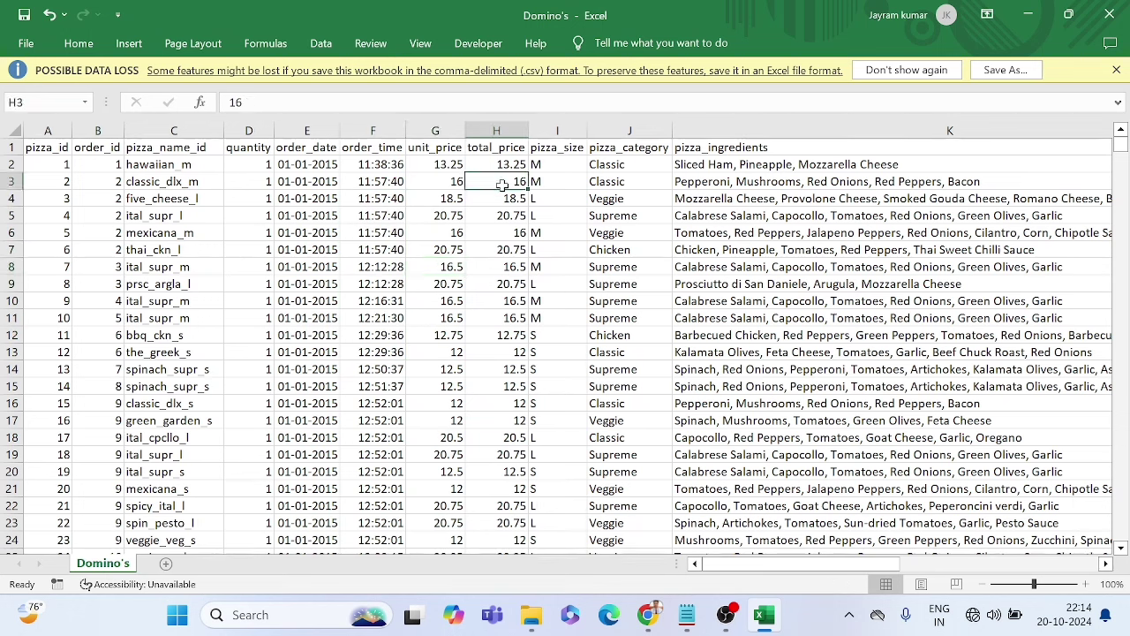
click(559, 184)
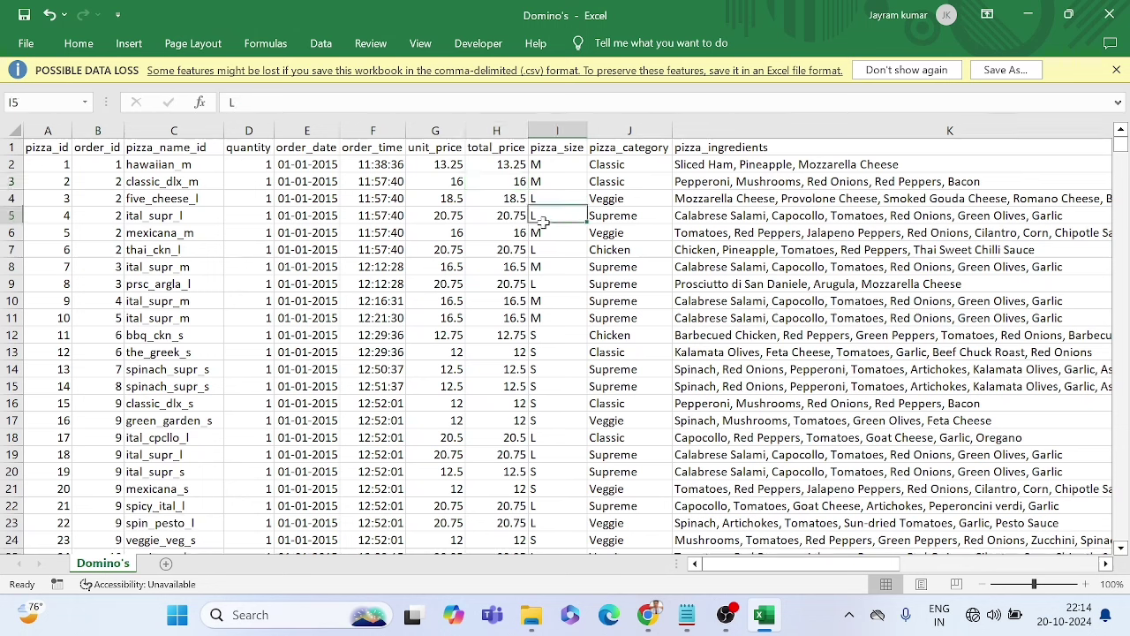
drag(555, 181, 555, 286)
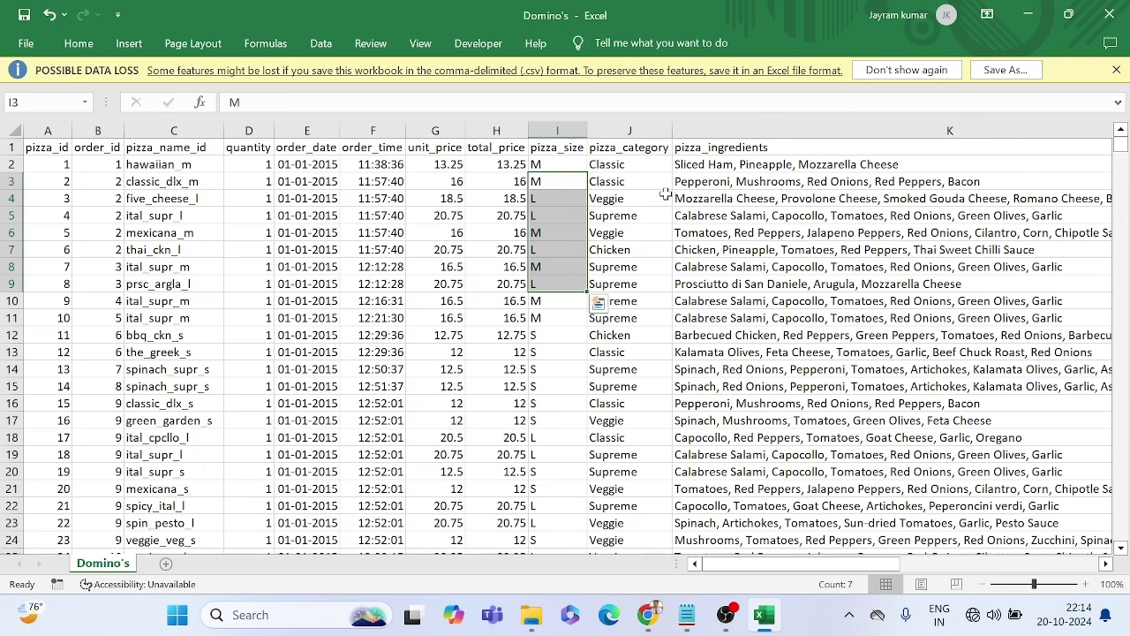
click(628, 197)
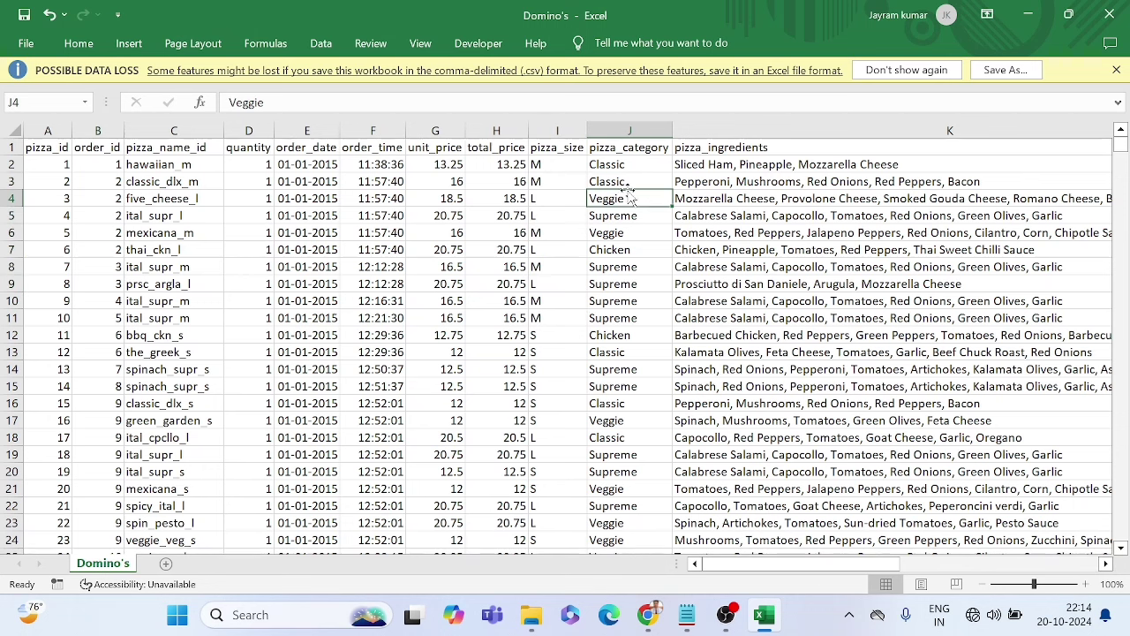
click(631, 254)
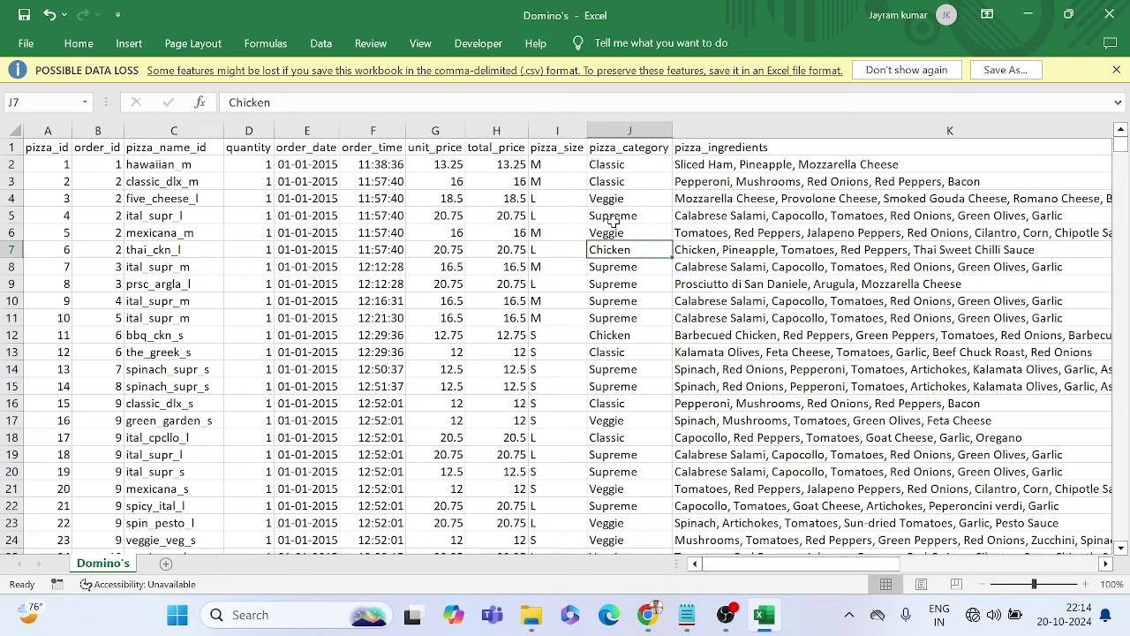
click(614, 220)
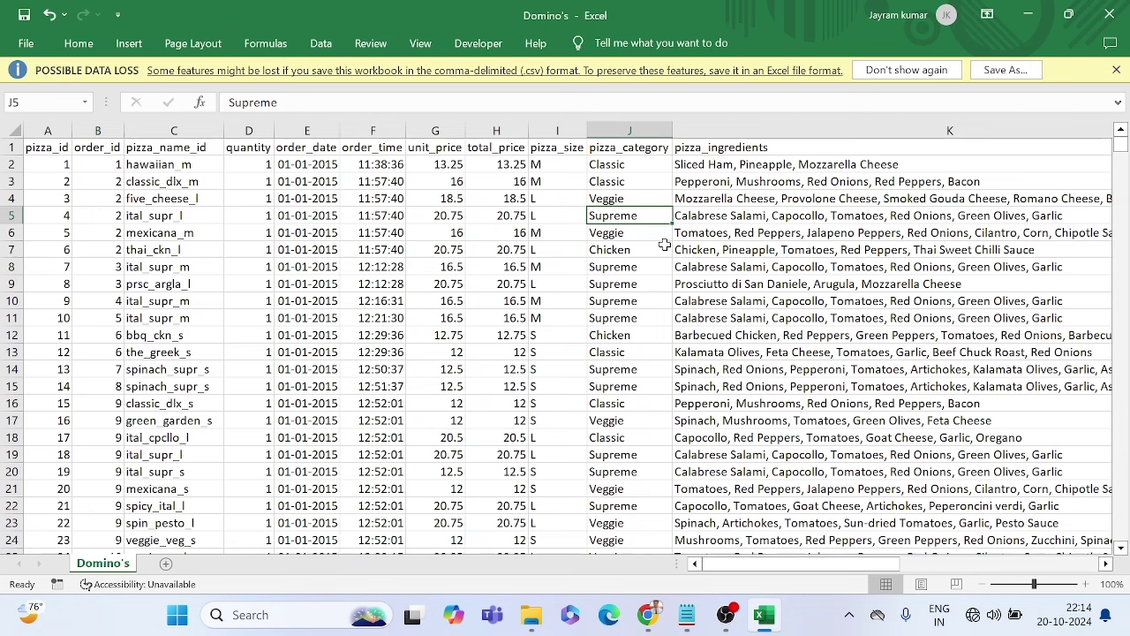
Step: Examine the pizza_ingredients and pizza_name columns in the first rows of the Domino's worksheet
click(768, 212)
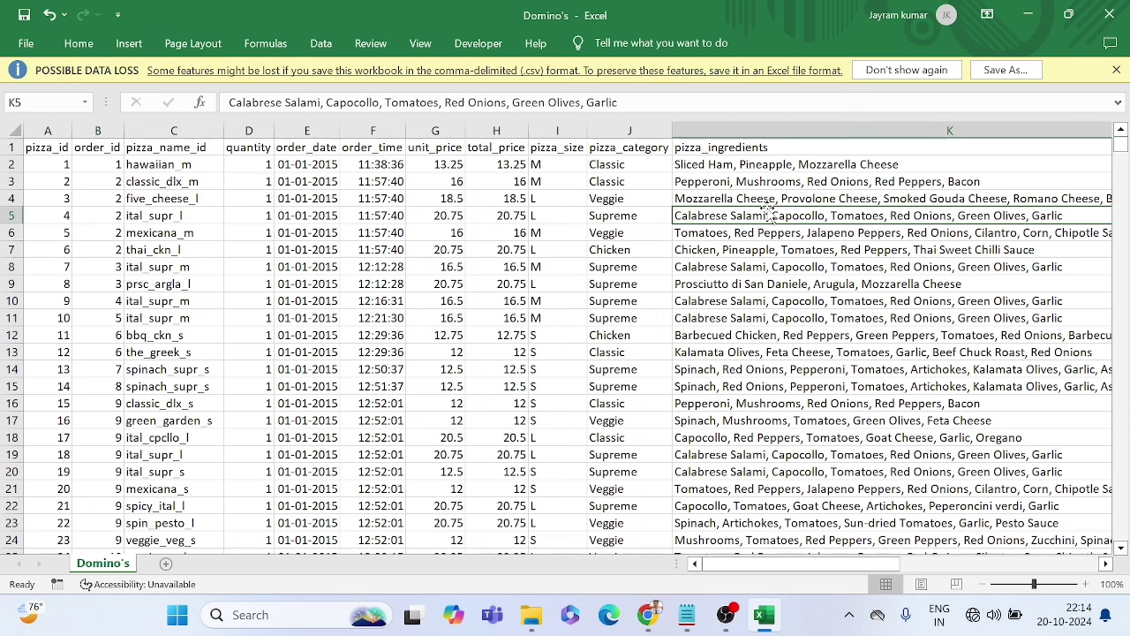
click(744, 185)
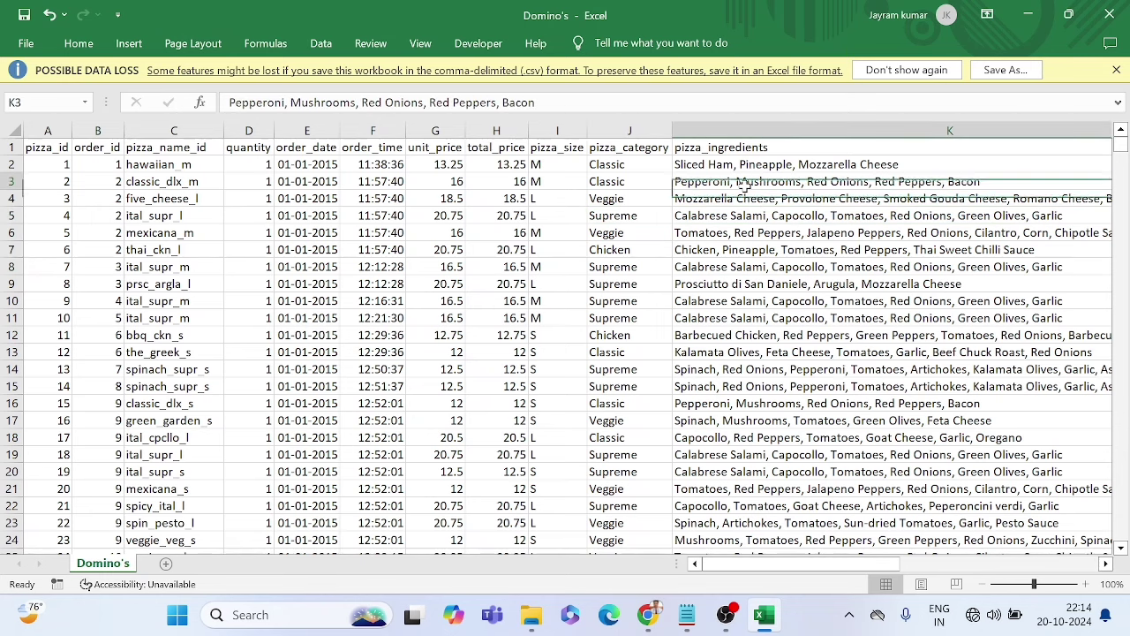
scroll(785, 237, right, 5)
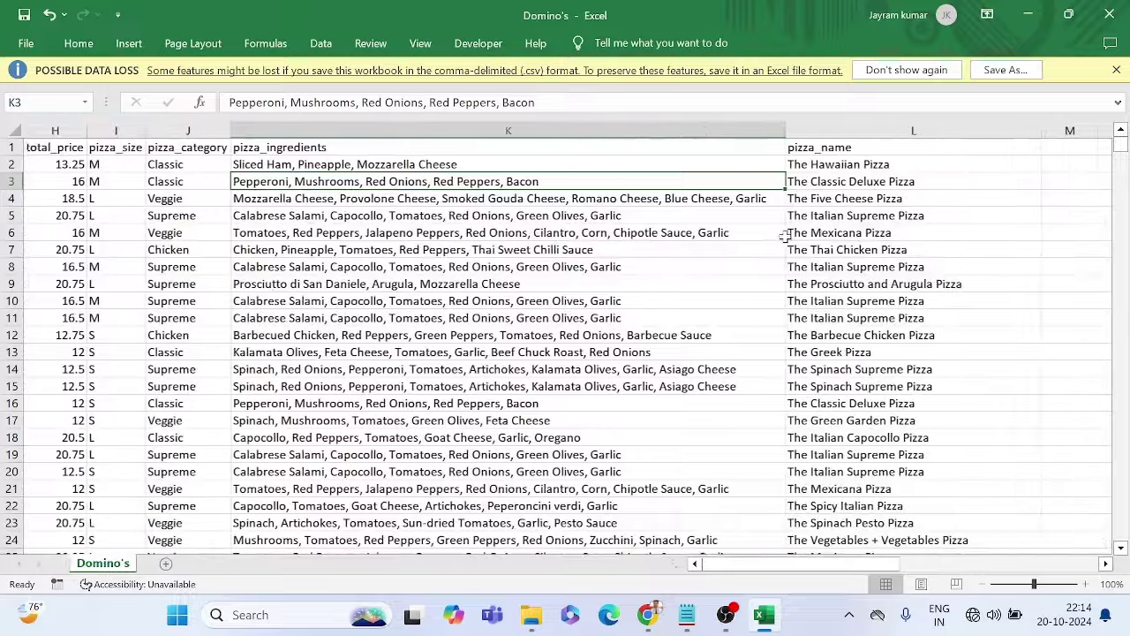
click(799, 230)
scroll(799, 228, right, 2)
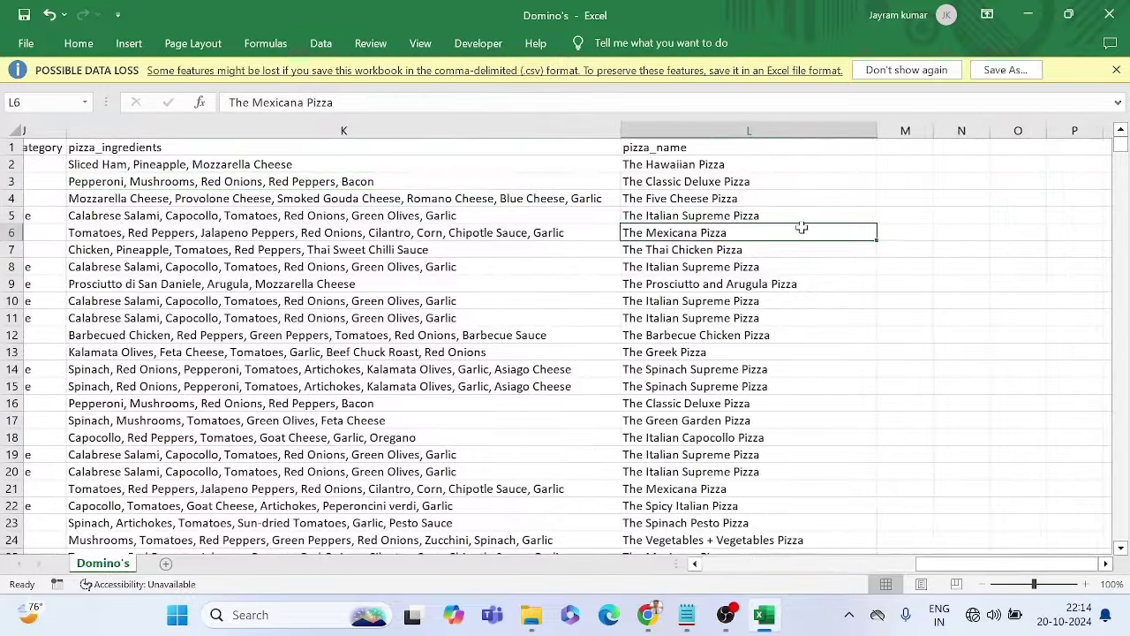
scroll(800, 226, left, 4)
scroll(800, 226, left, 3)
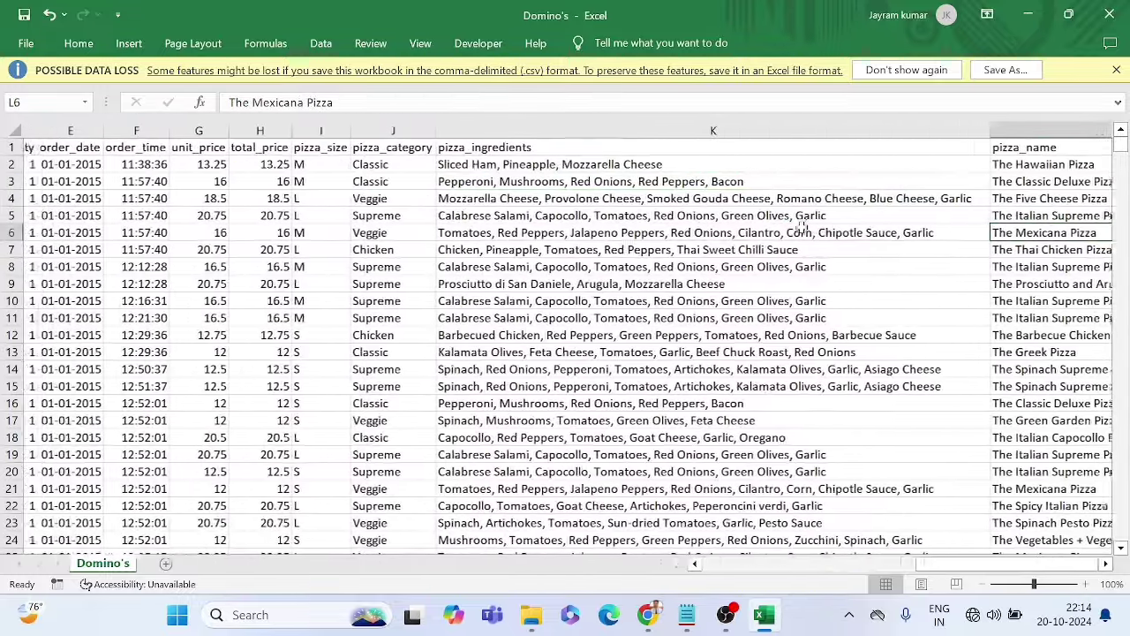
scroll(800, 228, left, 2)
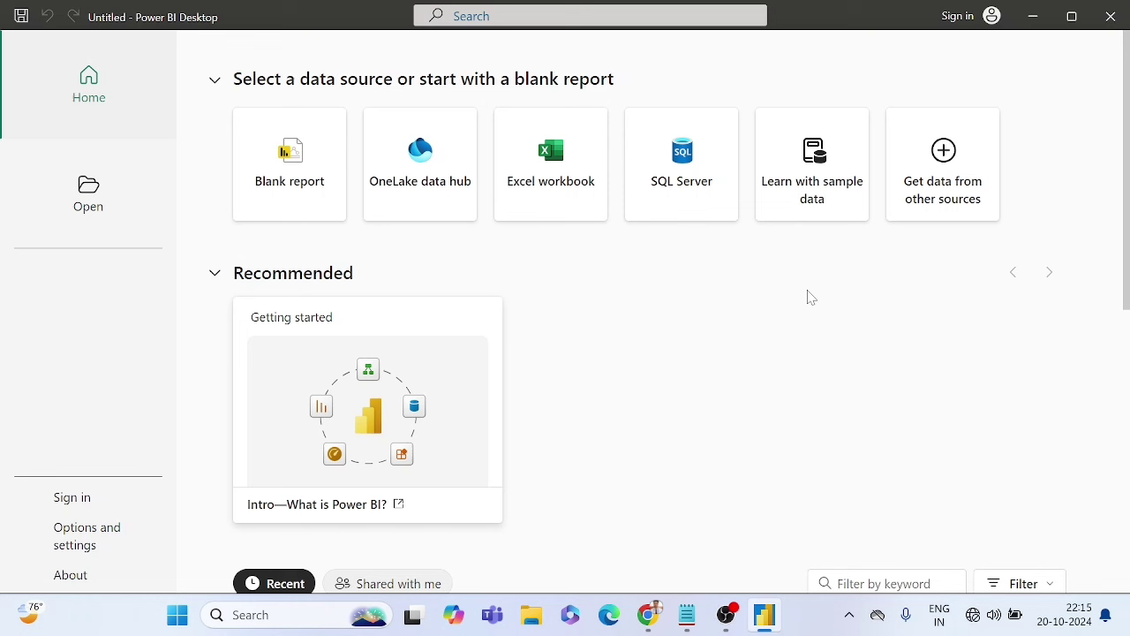
Step: In Power BI Desktop, start getting data from other sources and connect to a Text/CSV file
click(938, 205)
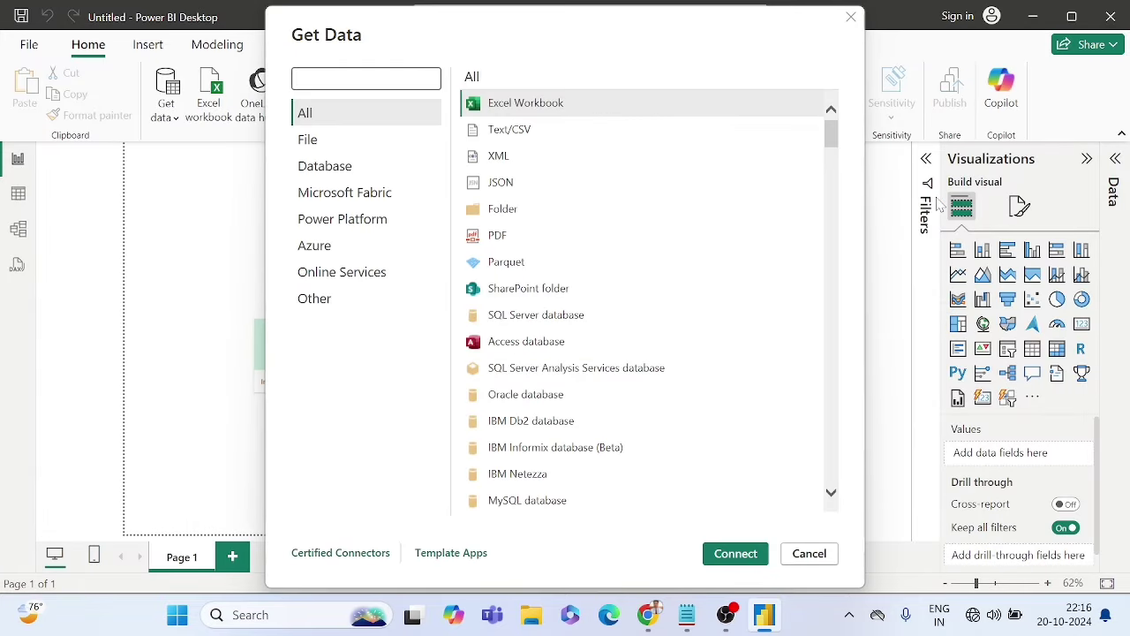
click(500, 135)
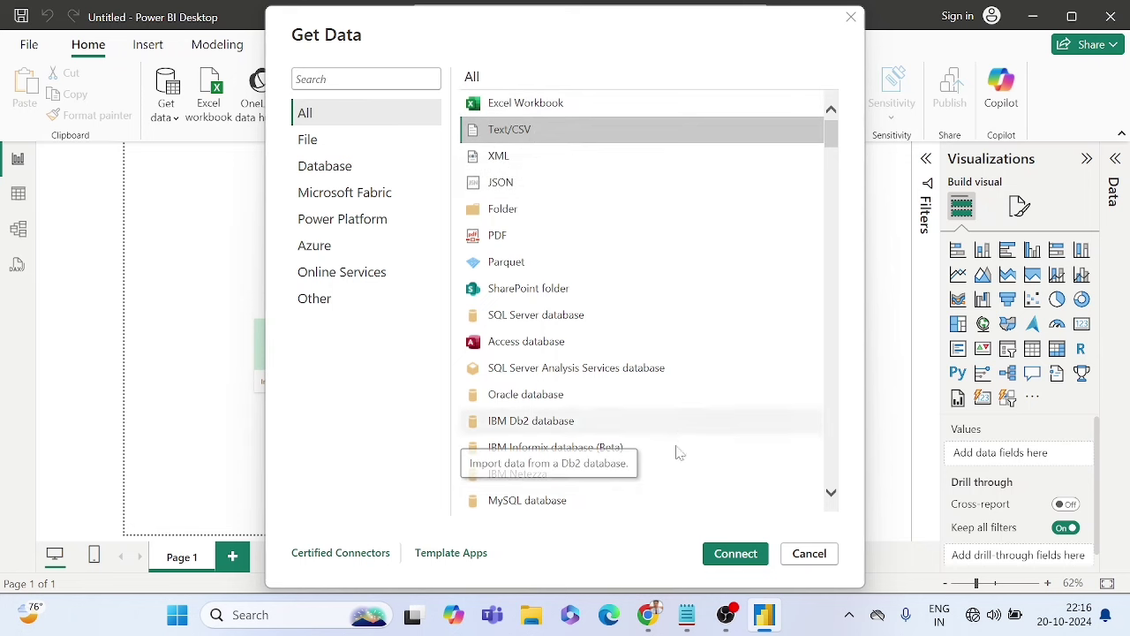
click(735, 553)
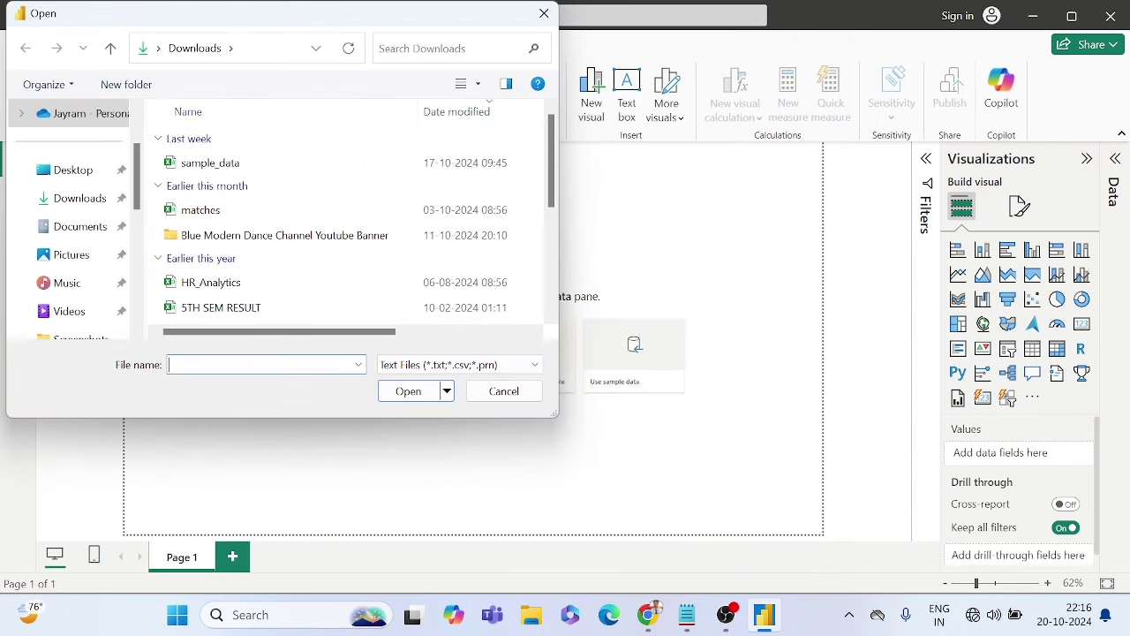
Step: Open Domino's.csv from the Domino's folder in "Power bi practice material and dataset" on drive F: and send it to Power Query for transformation
scroll(85, 304, down, 2)
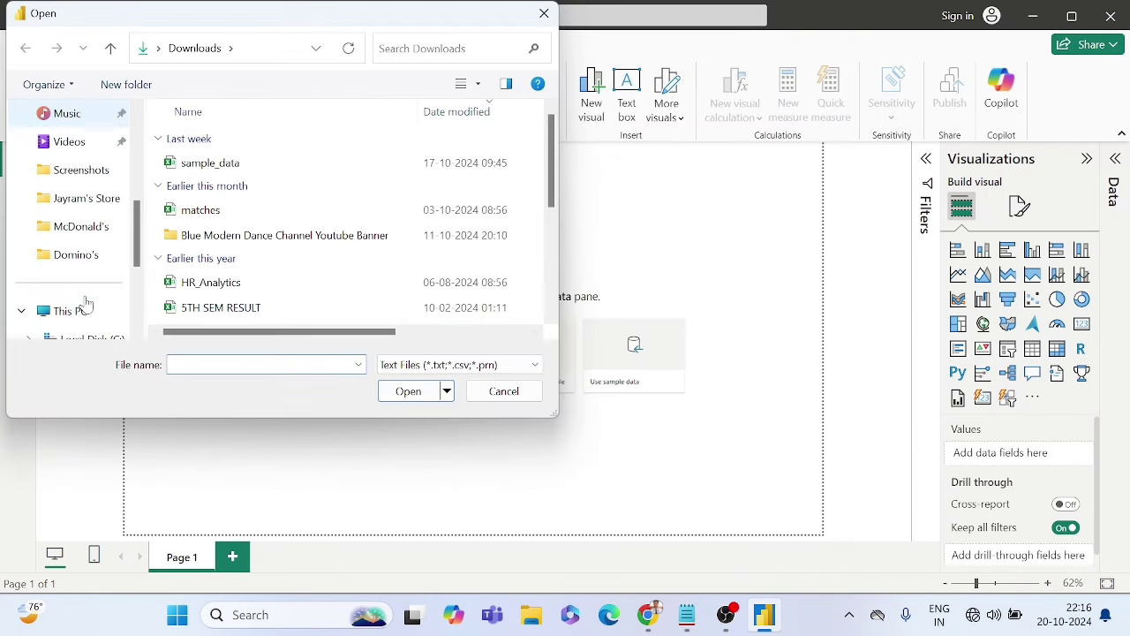
scroll(69, 256, down, 3)
click(69, 256)
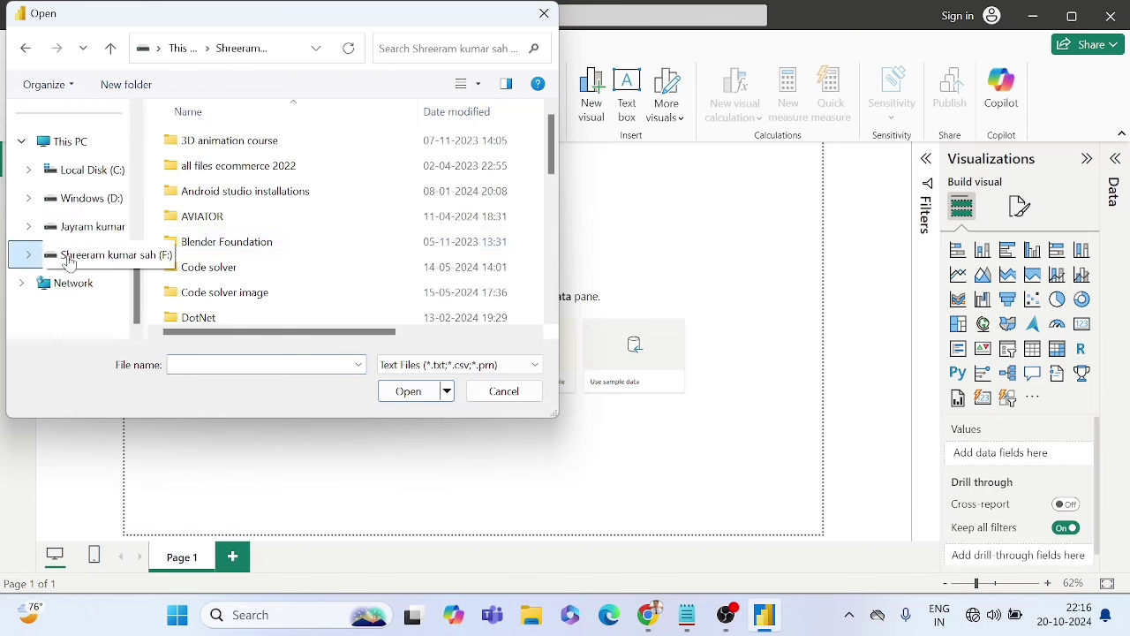
scroll(282, 243, down, 4)
scroll(274, 254, down, 2)
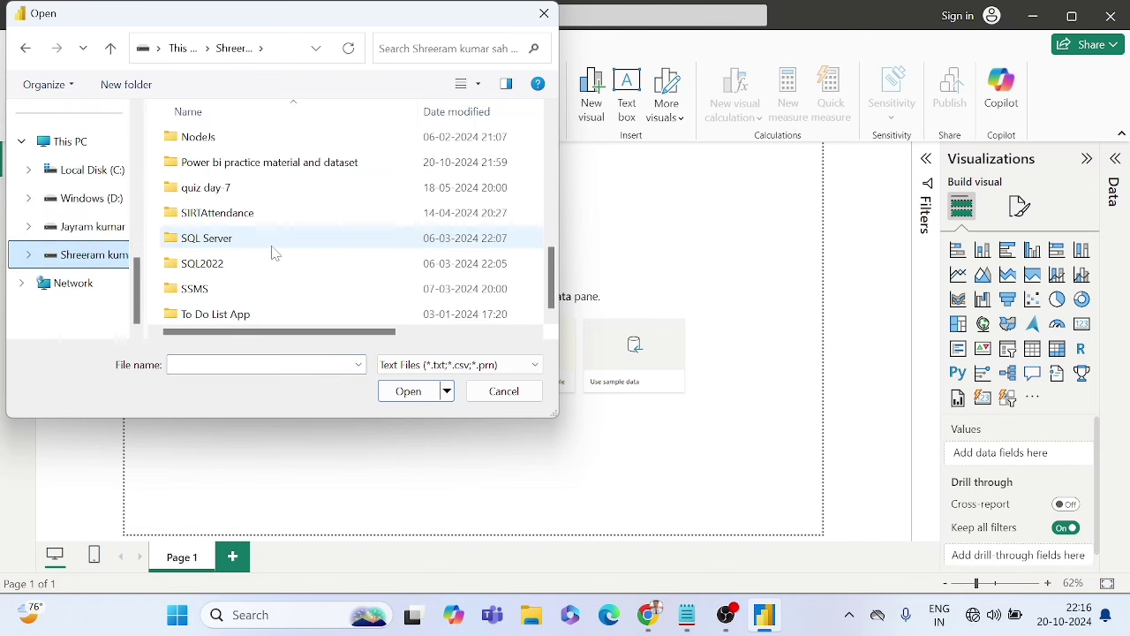
double_click(255, 165)
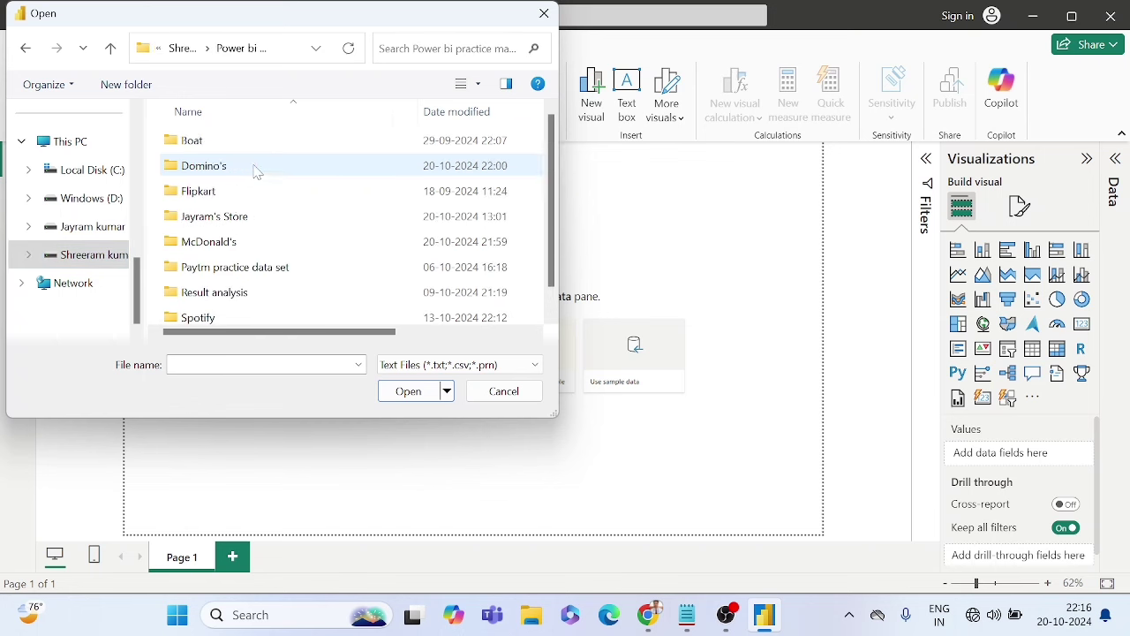
double_click(227, 168)
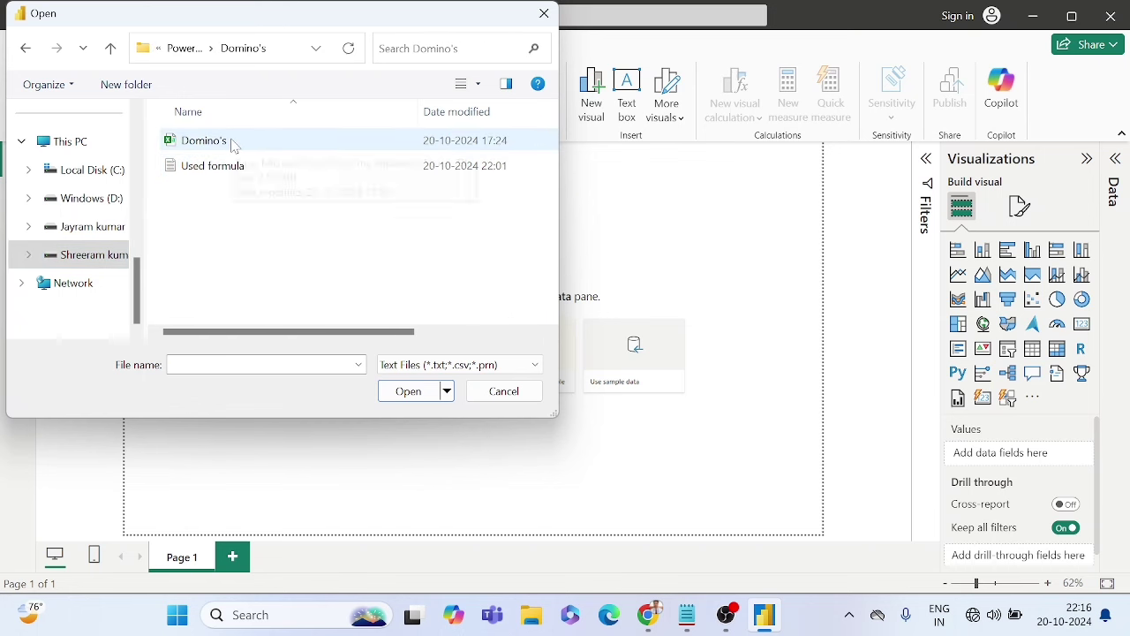
click(231, 143)
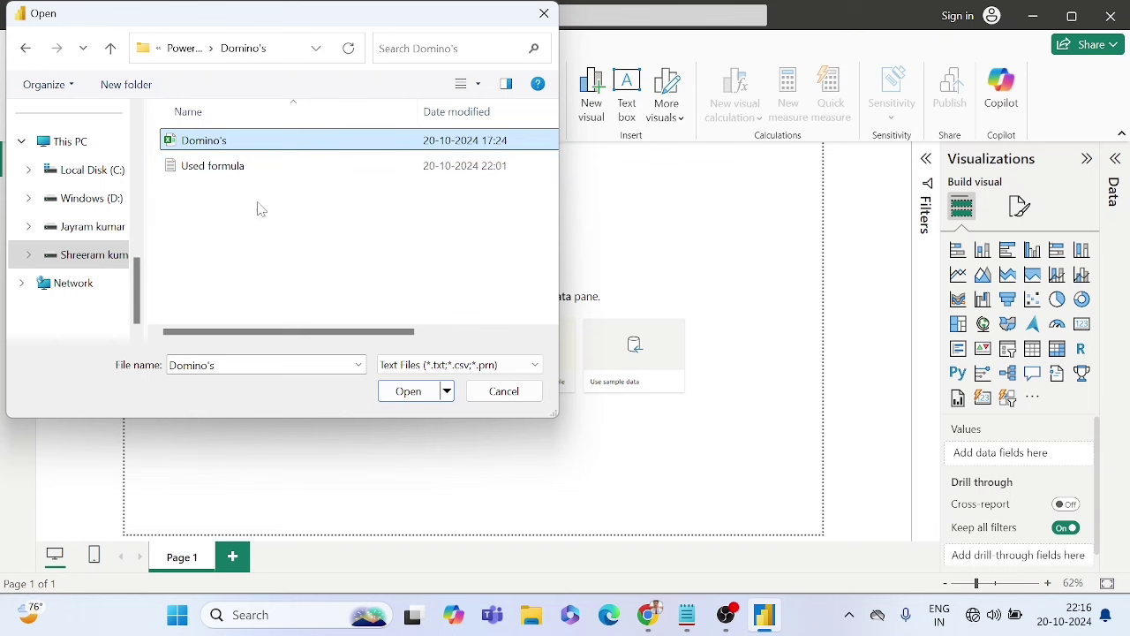
click(410, 388)
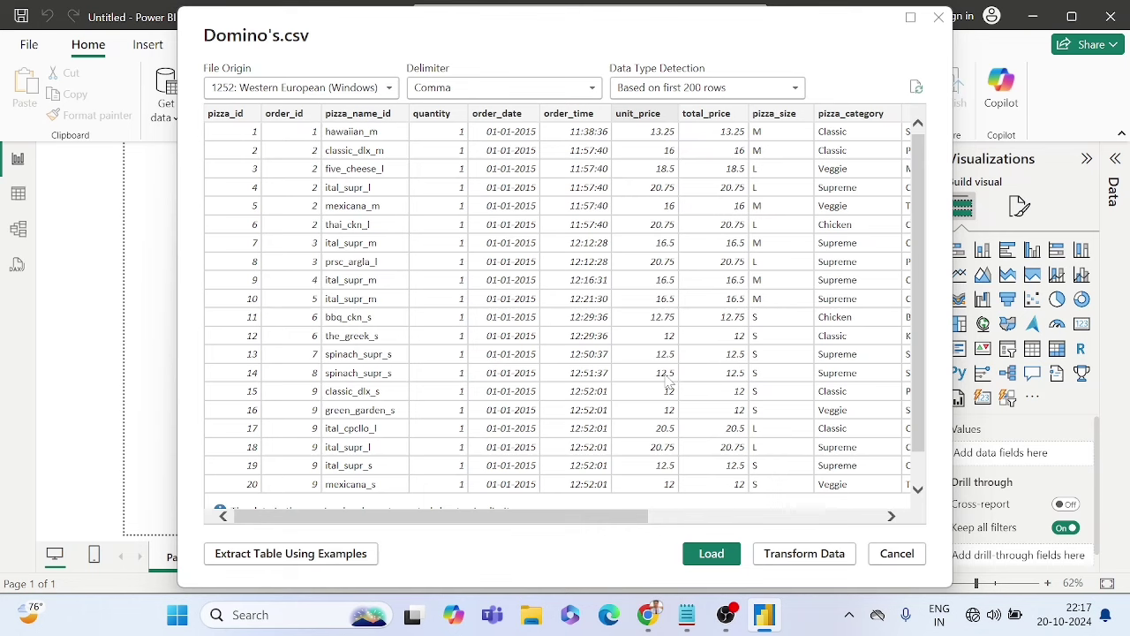
click(801, 556)
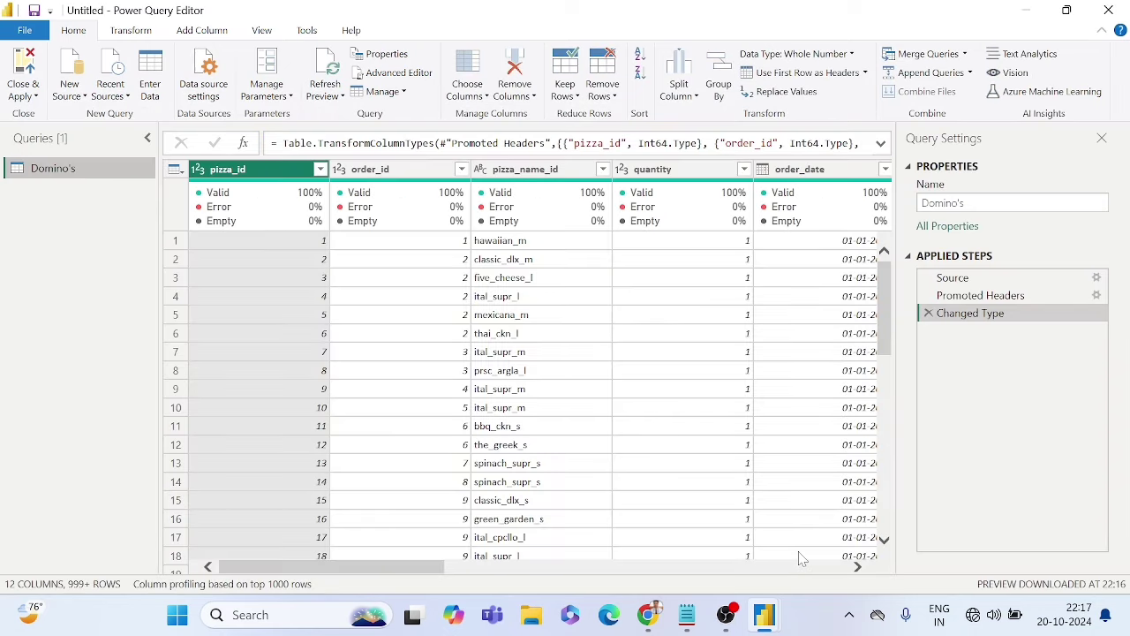
Step: Examine the pizza_name_id, quantity, order_date, order_time and price columns of the Domino's query
click(556, 315)
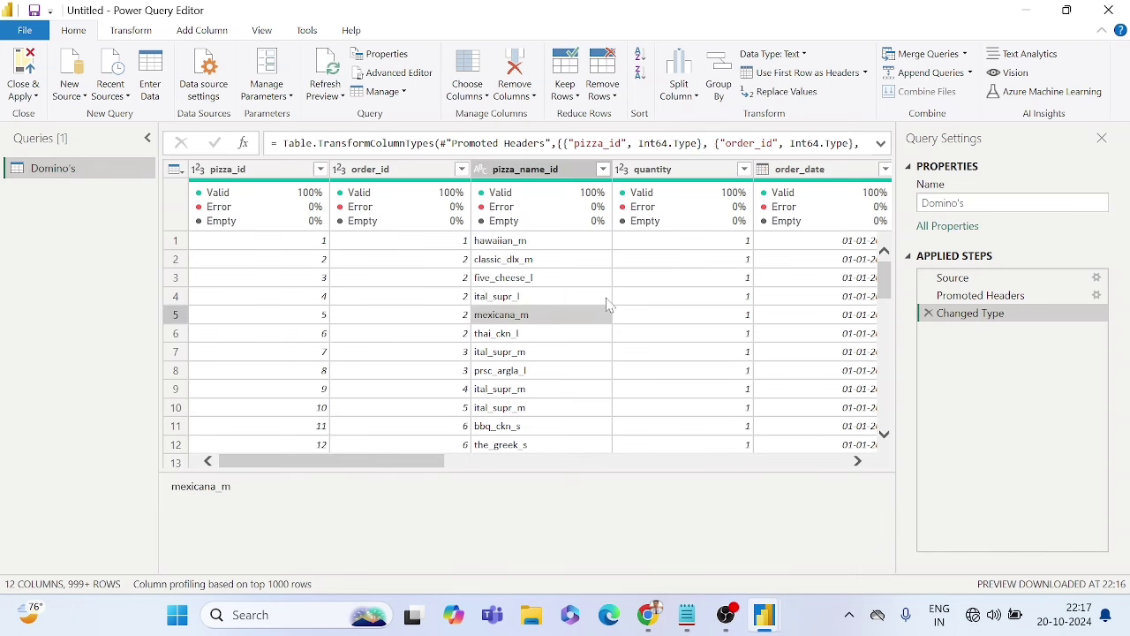
scroll(606, 304, right, 5)
scroll(606, 305, left, 5)
click(622, 302)
scroll(623, 308, right, 4)
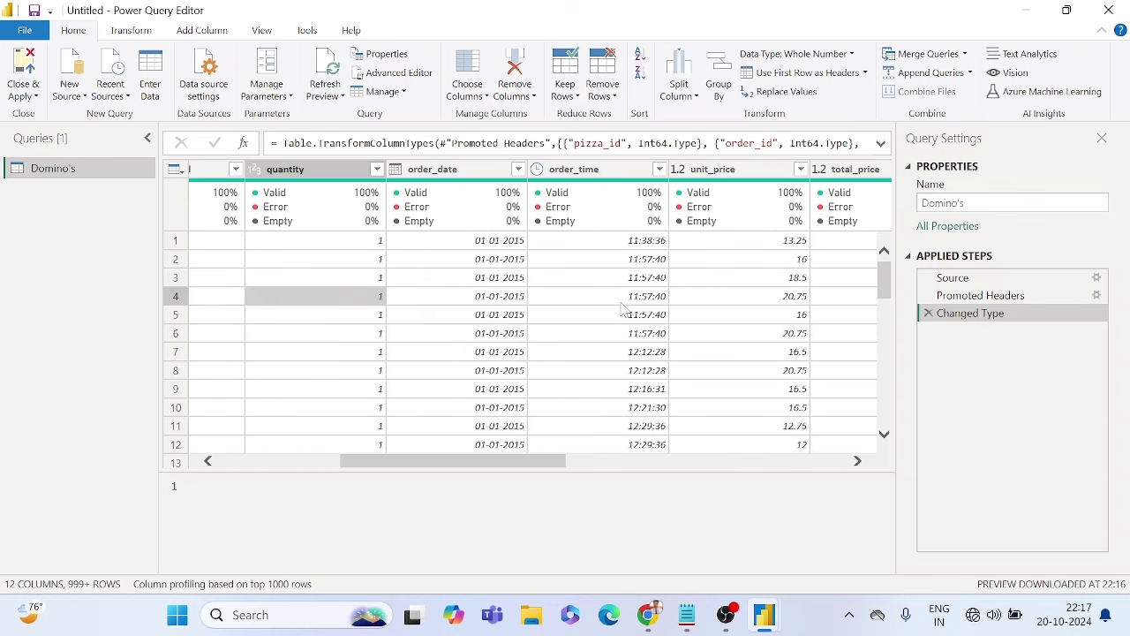
scroll(622, 309, right, 2)
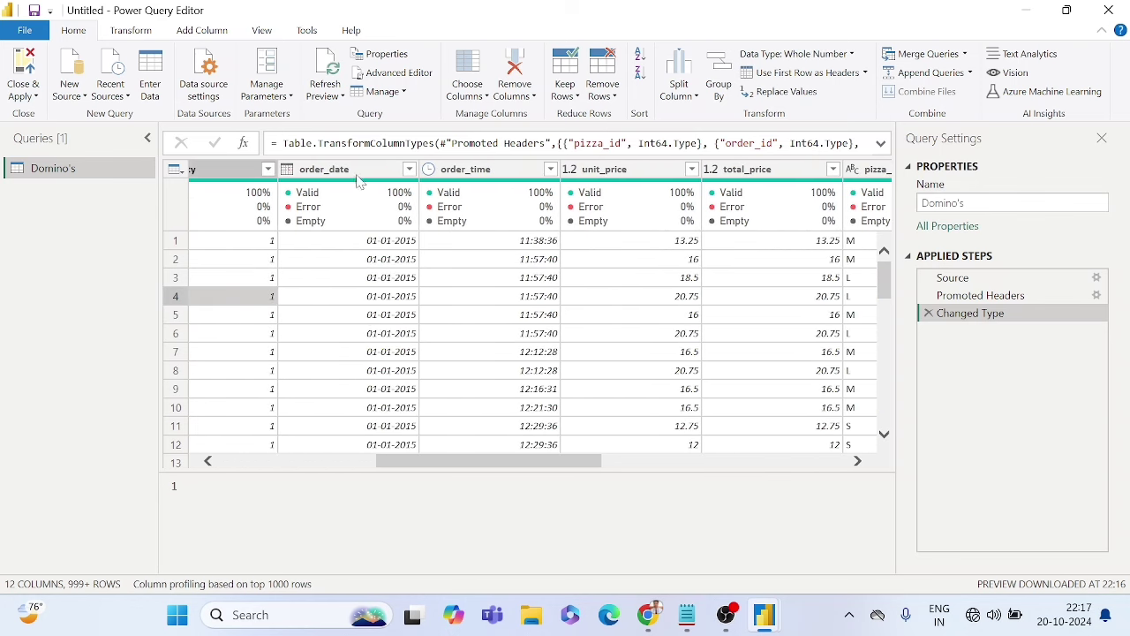
mouse_move(358, 186)
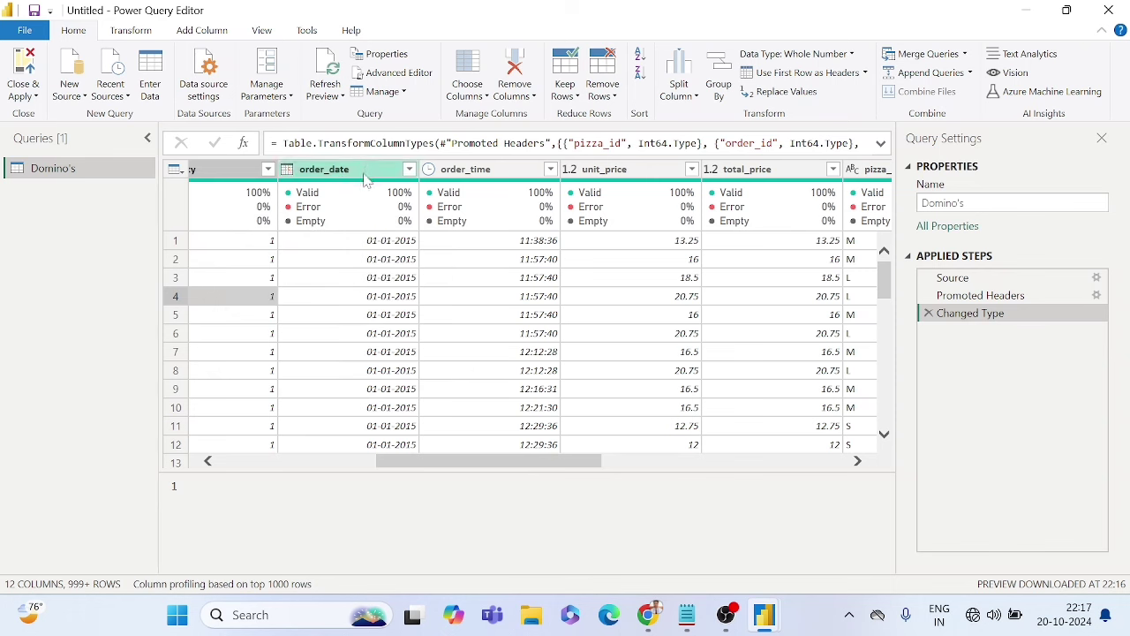
right_click(366, 176)
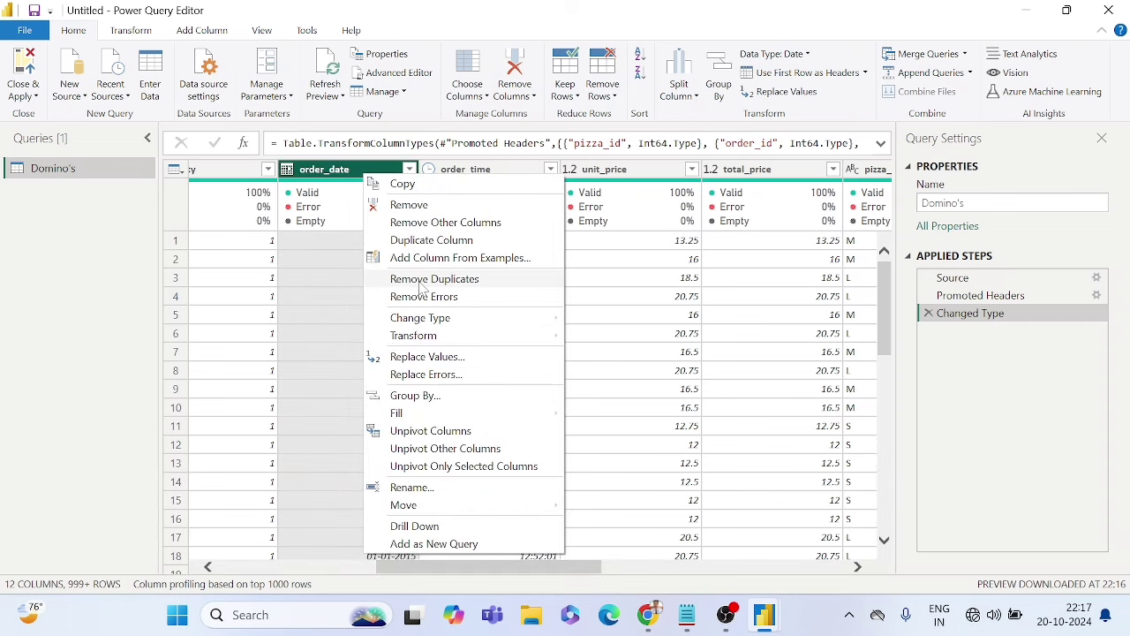
click(329, 299)
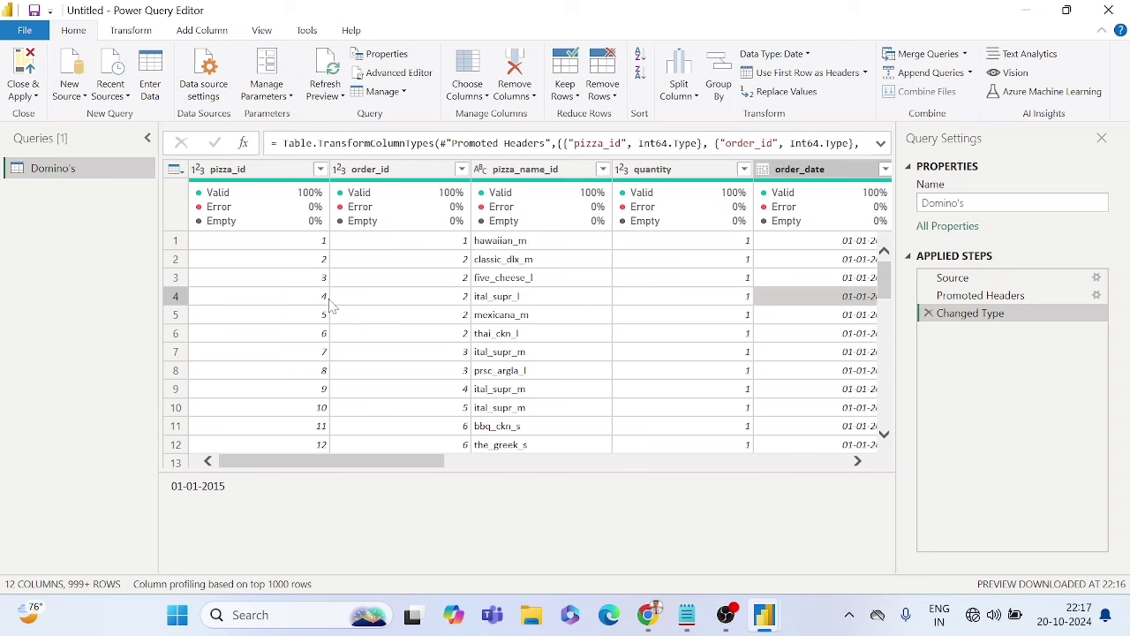
Step: Review the second row of the Domino's query across all columns from pizza_id to pizza_name and back to quantity
click(259, 282)
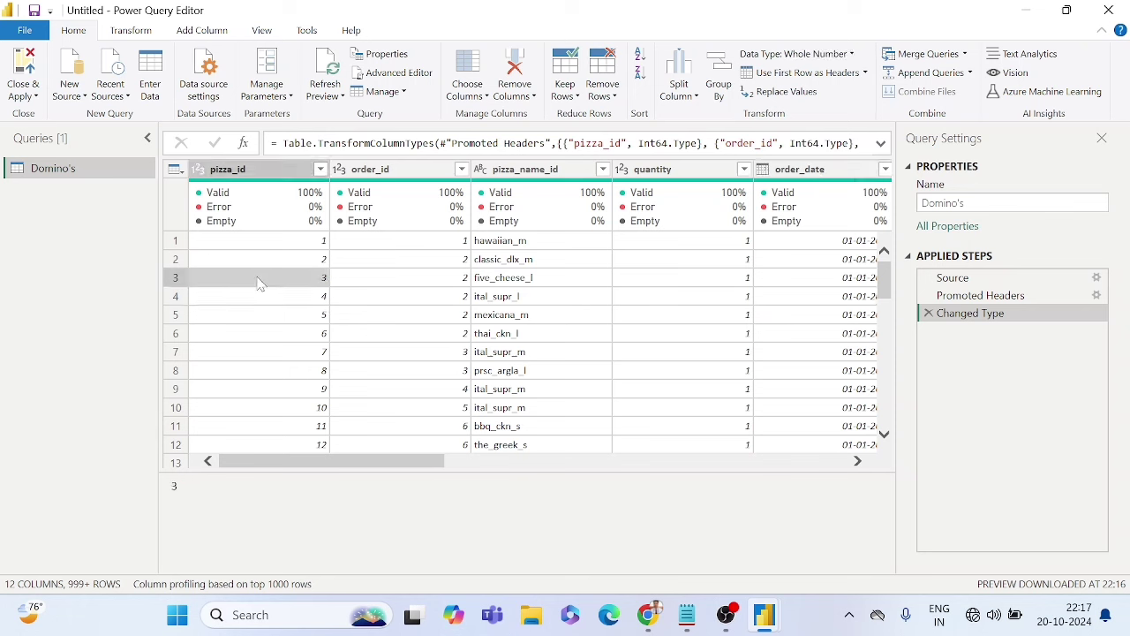
click(351, 300)
click(267, 267)
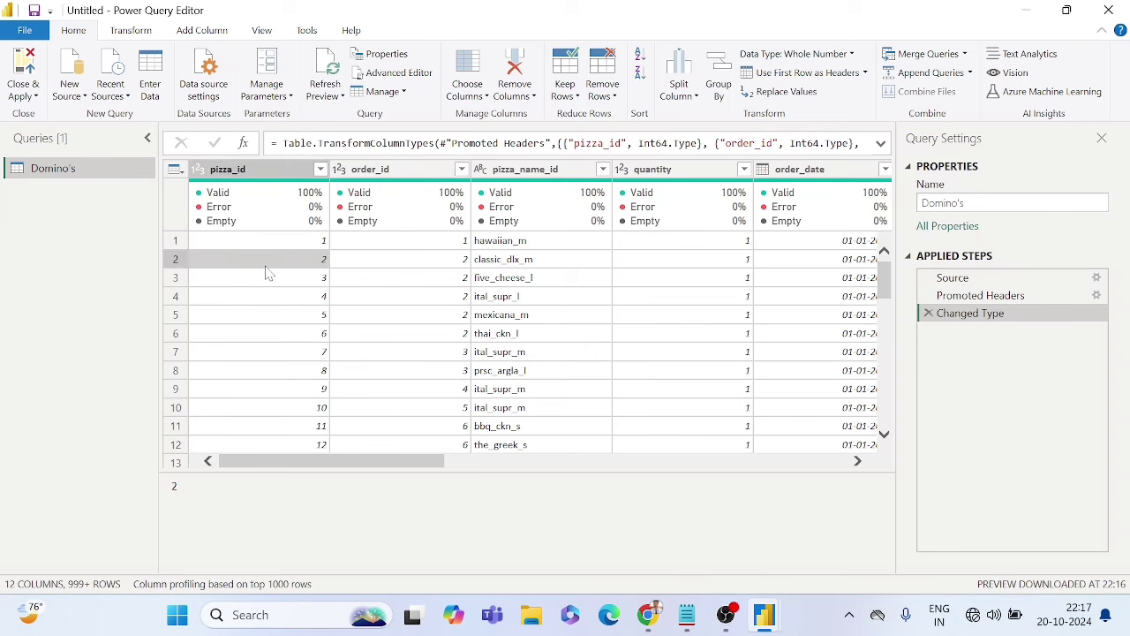
key(Right)
key(Right)
key(Right)
key(Right)
key(Right)
key(Right)
key(Right)
key(Right)
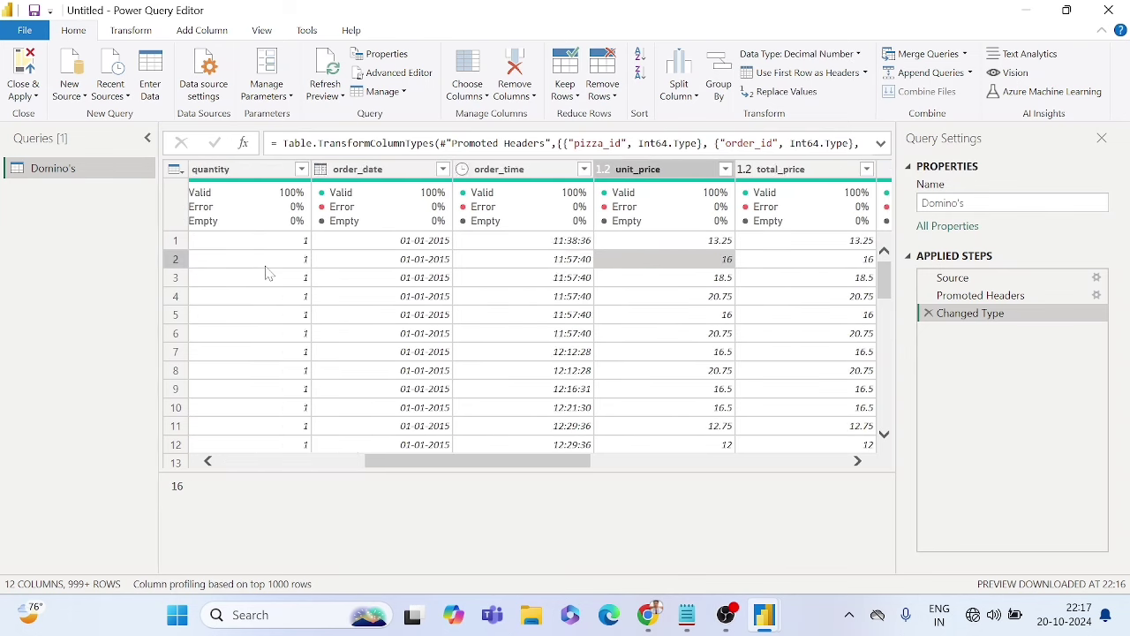
key(Right)
key(Right)
key(Right)
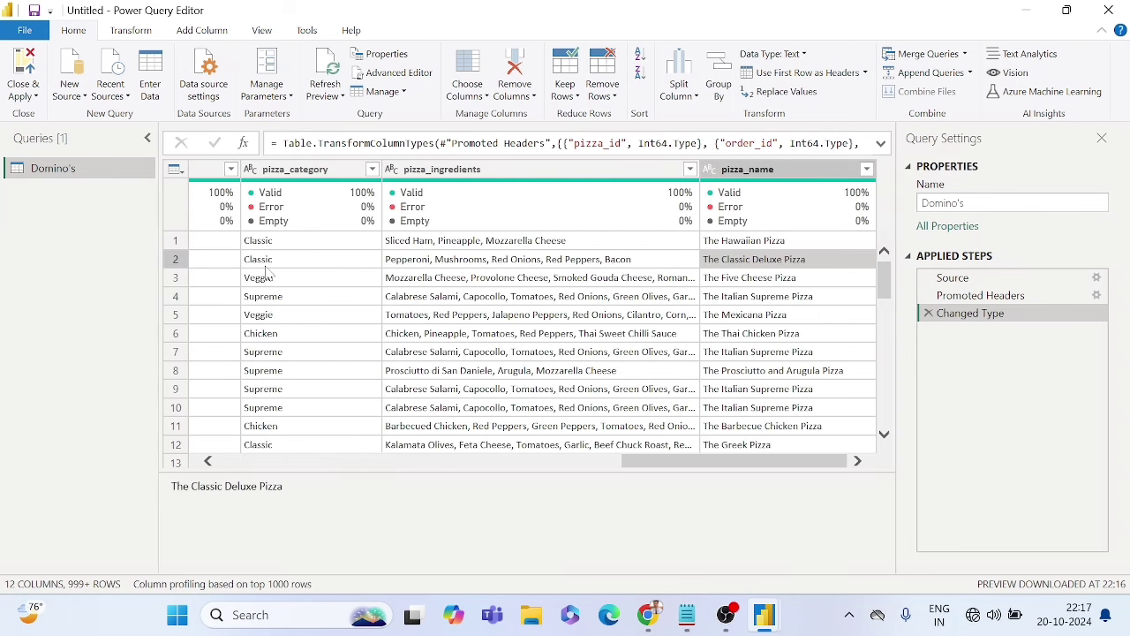
key(Left)
key(Left)
key(Left)
key(Left)
key(Left)
key(Left)
key(Left)
key(Left)
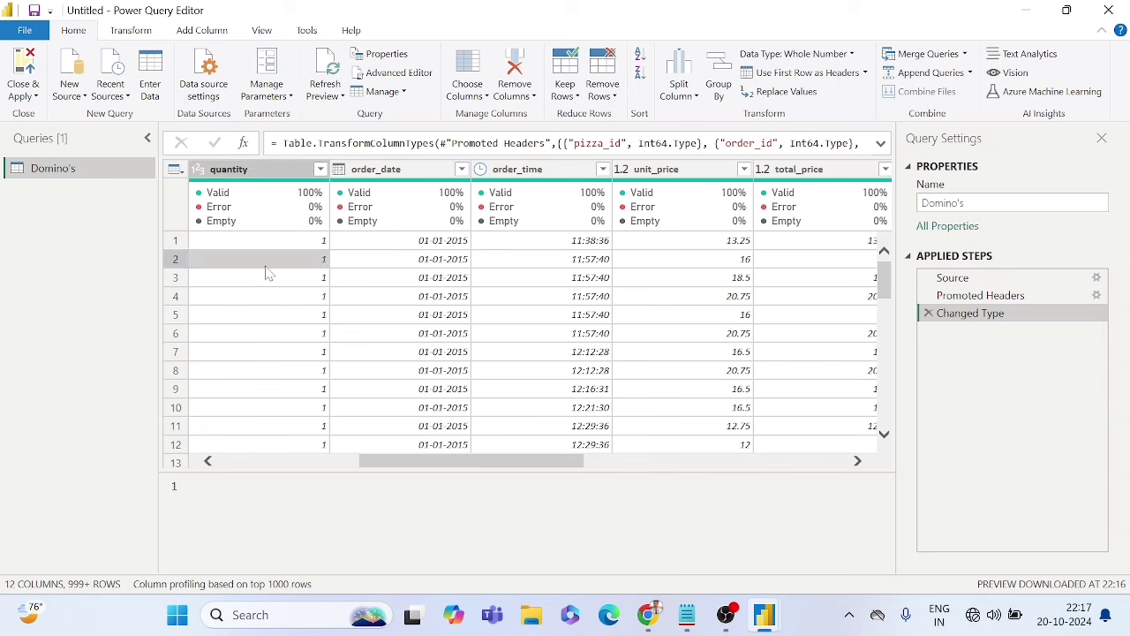
Step: Duplicate the order_date column in the Domino's query
click(428, 210)
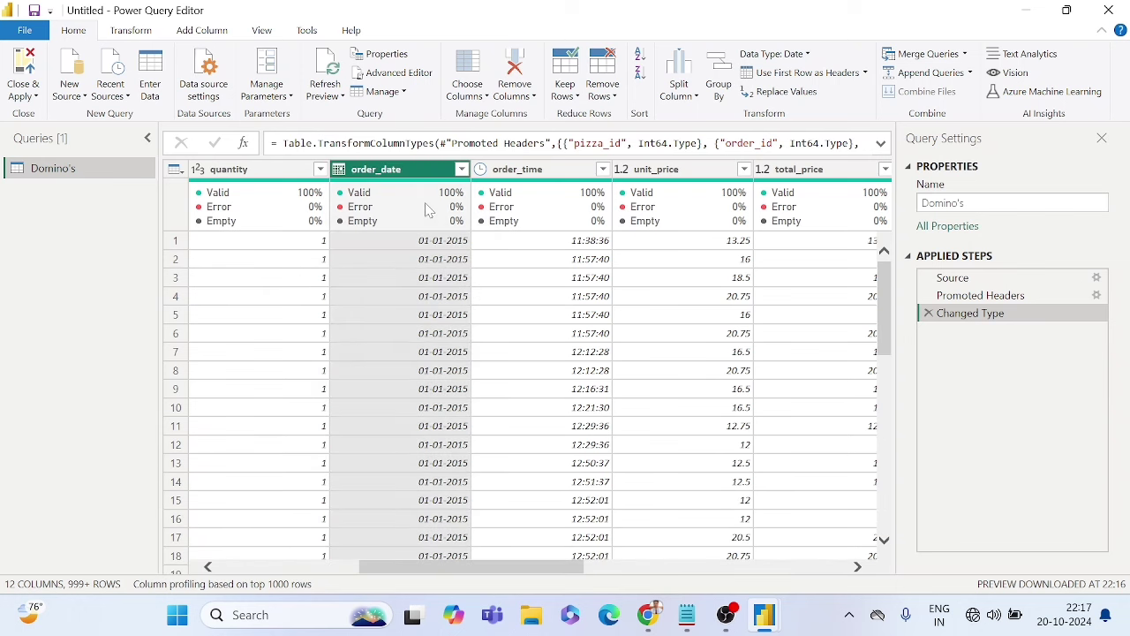
click(419, 298)
click(408, 259)
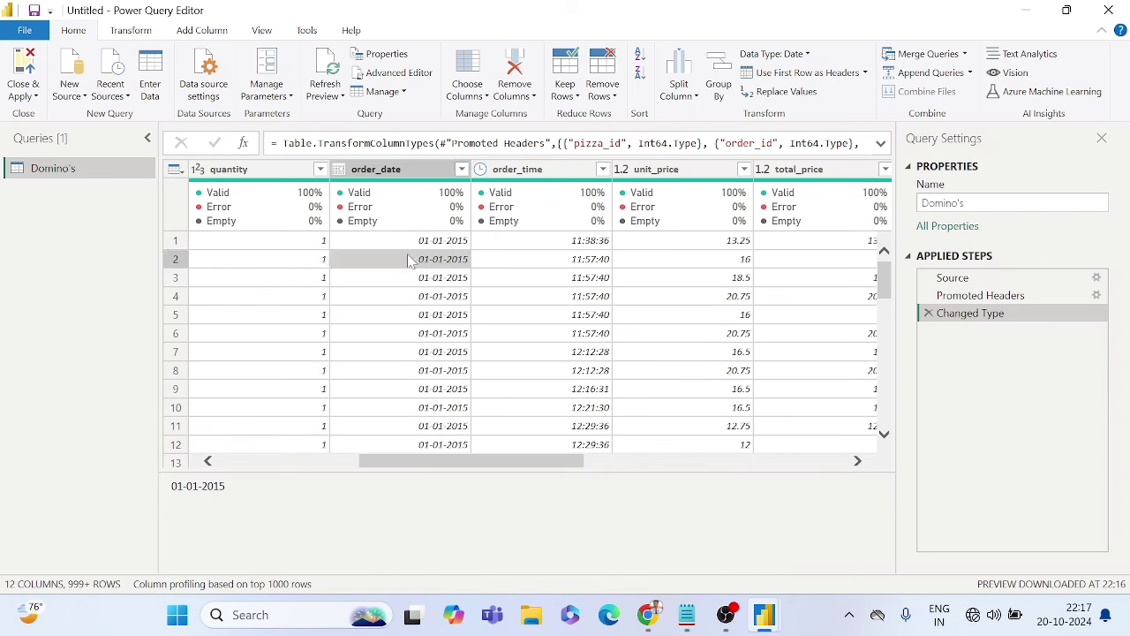
click(400, 169)
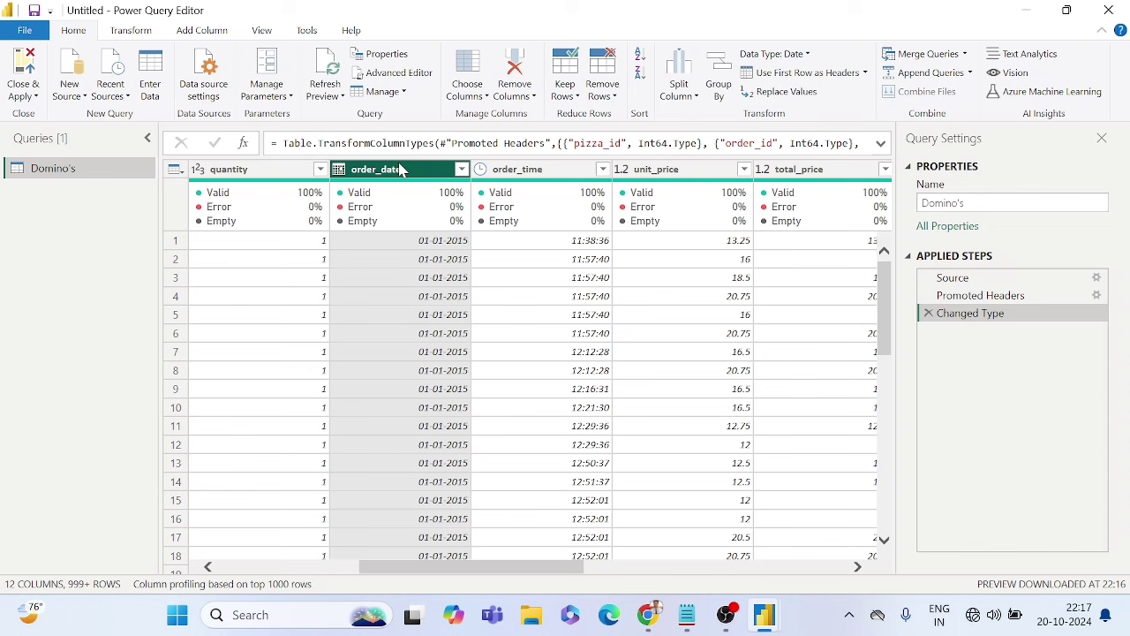
right_click(402, 169)
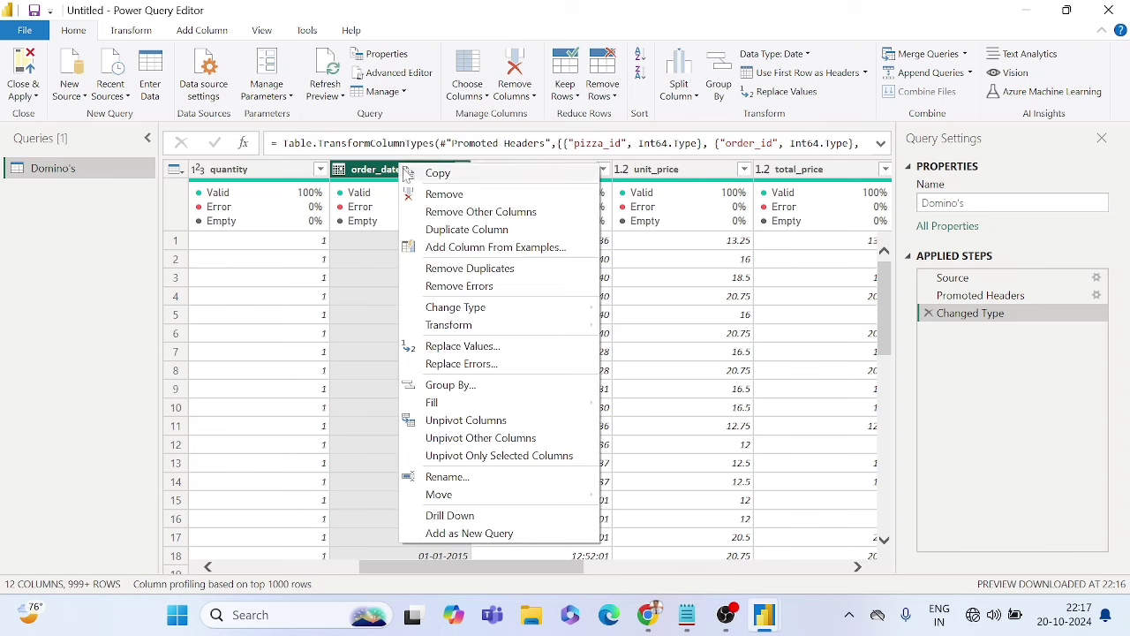
click(453, 232)
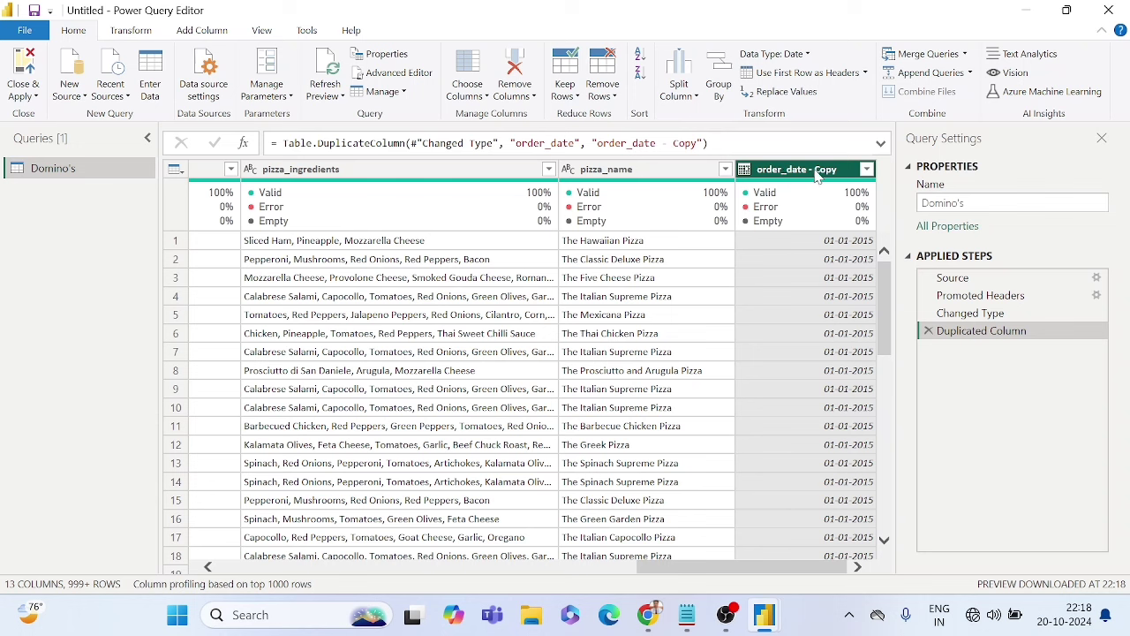
Step: Transform the order_date - Copy column of the Domino's query into the name of the day
mouse_move(820, 191)
right_click(808, 174)
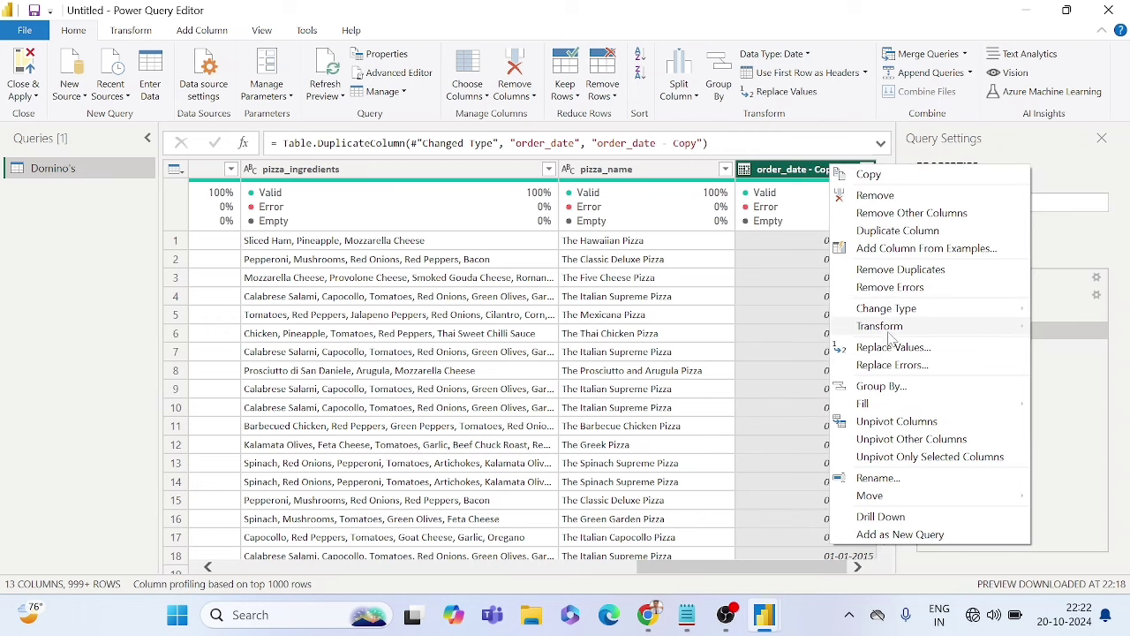
mouse_move(892, 338)
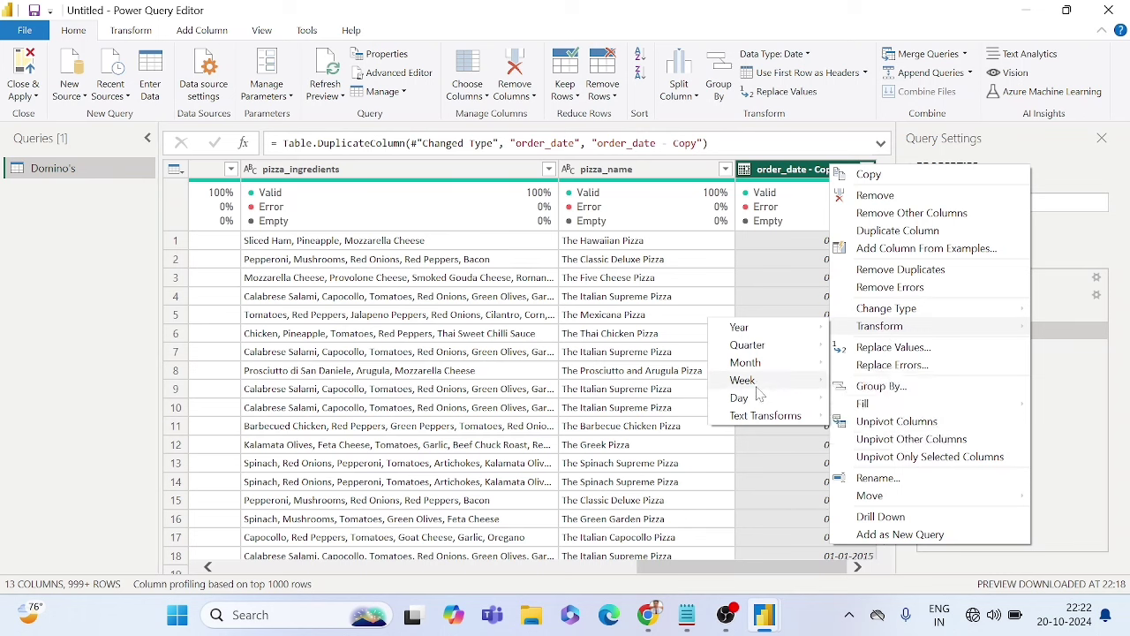
mouse_move(753, 401)
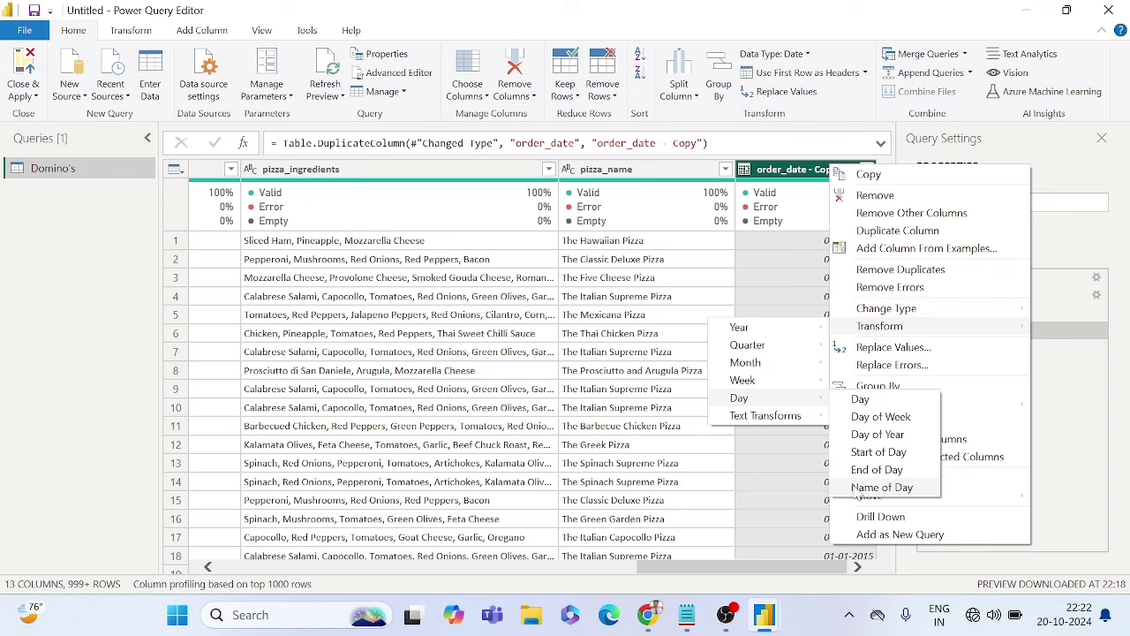
click(854, 491)
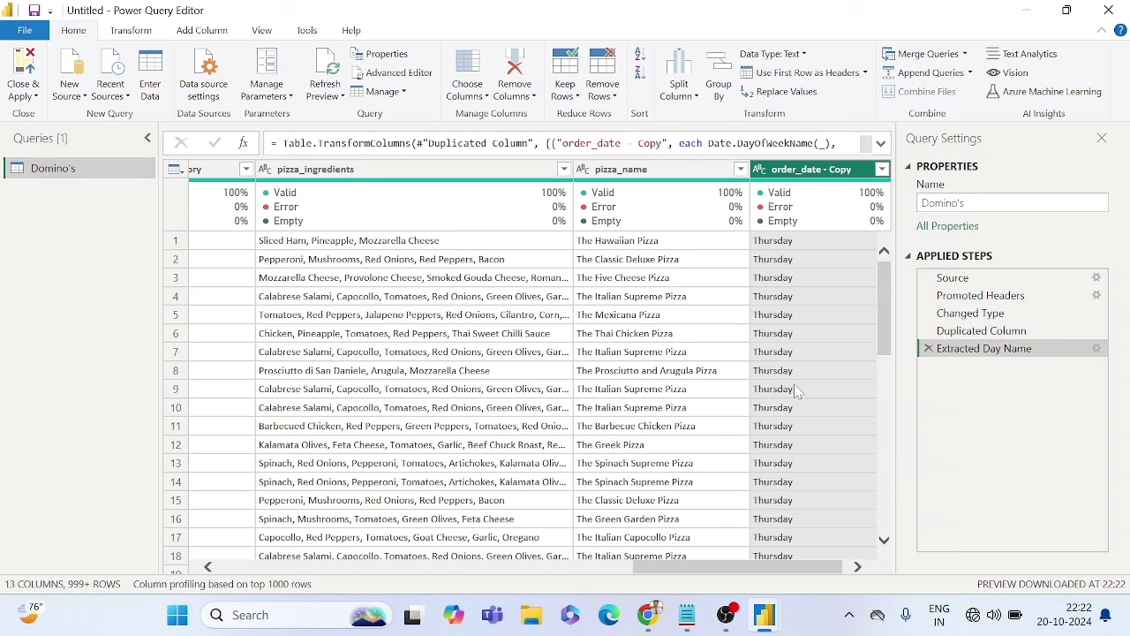
Step: Examine the day names in the order_date - Copy column, from the first rows down to about row 200 and back
click(769, 240)
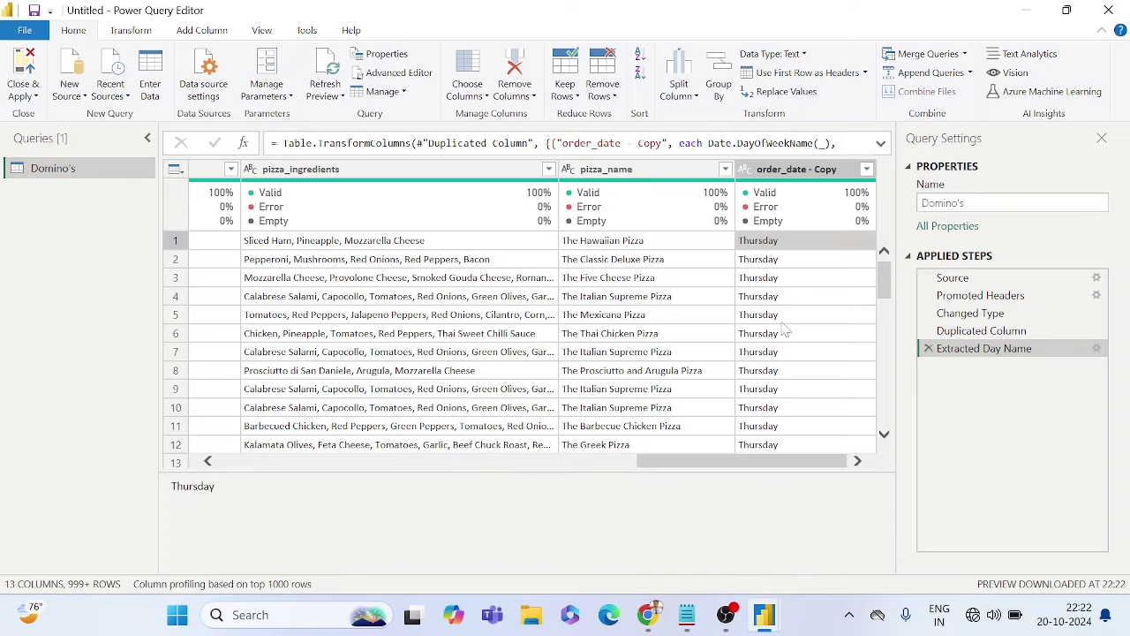
click(782, 321)
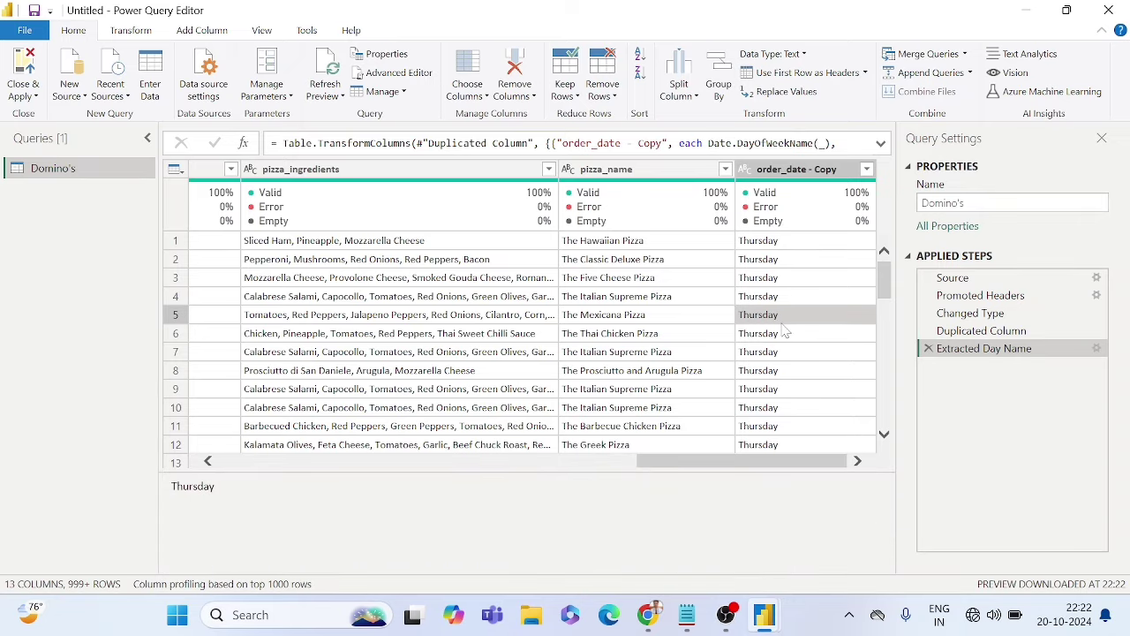
scroll(786, 250, down, 18)
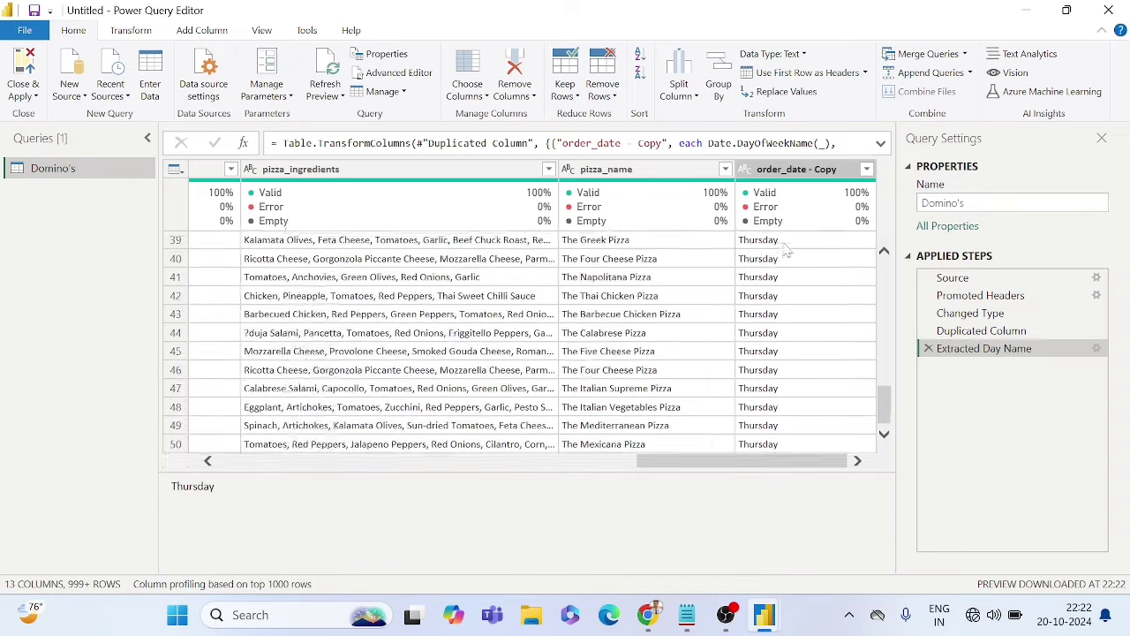
scroll(786, 250, down, 20)
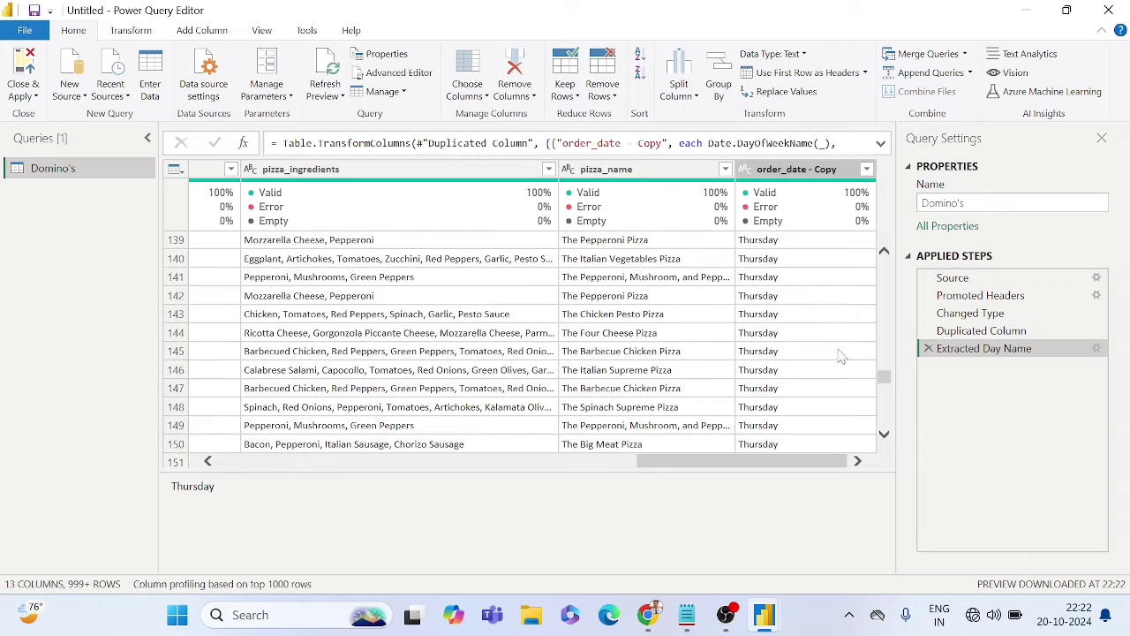
scroll(785, 366, down, 20)
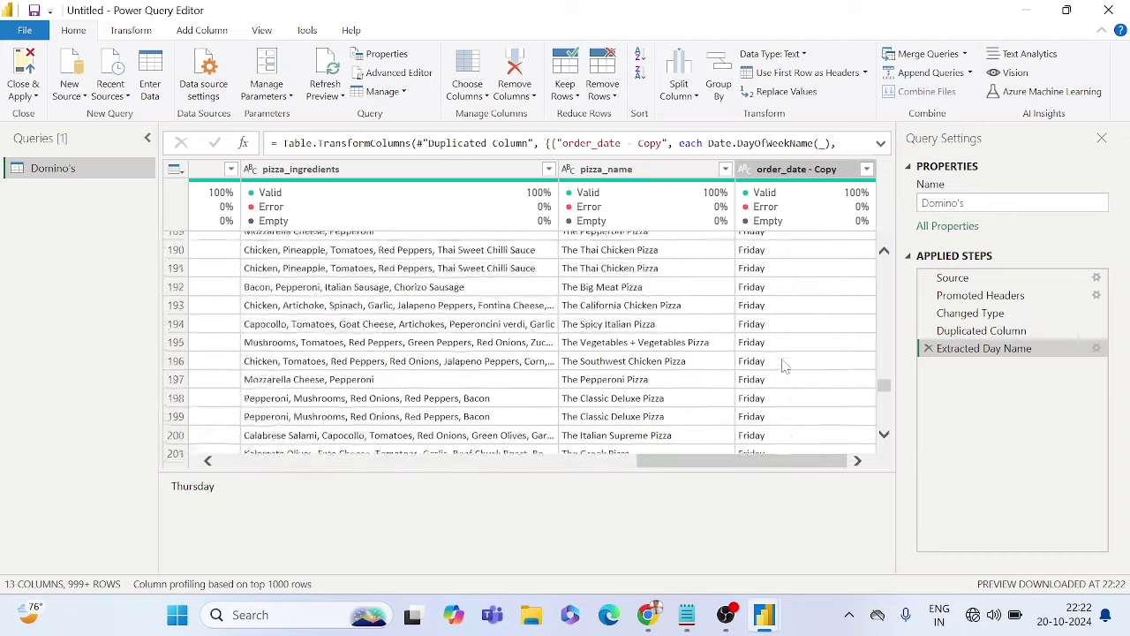
scroll(786, 366, up, 20)
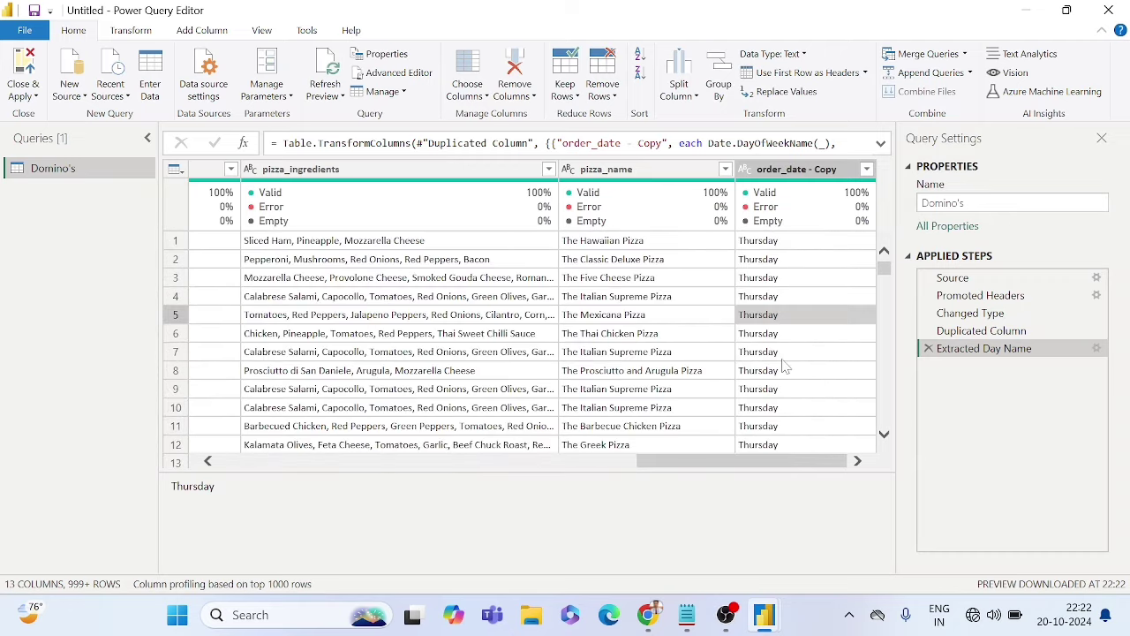
click(755, 247)
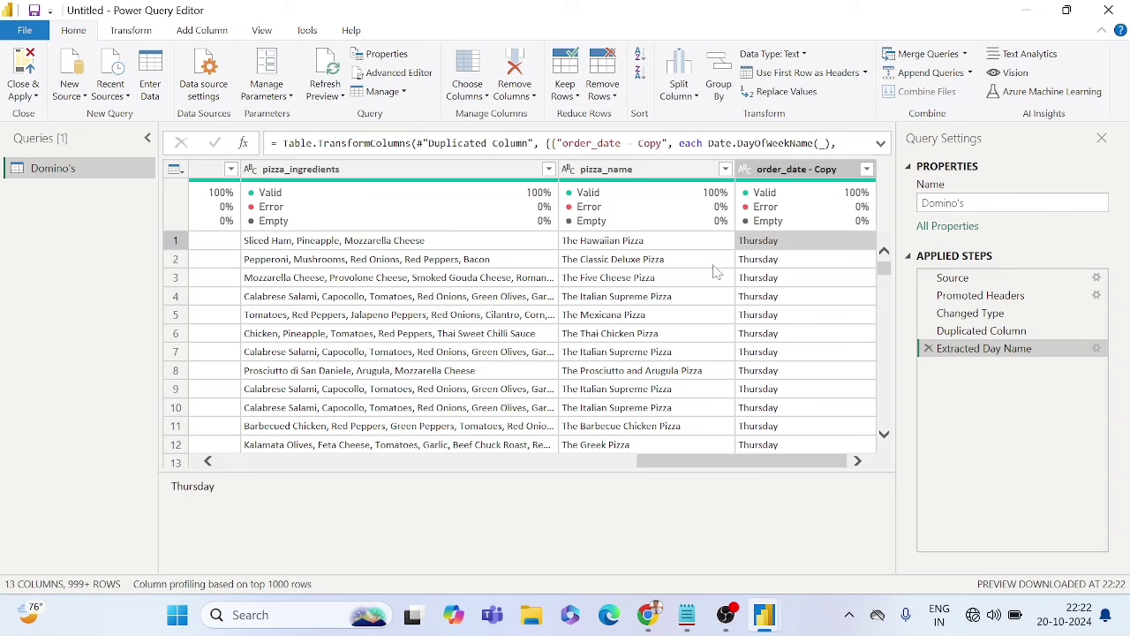
click(661, 298)
click(770, 284)
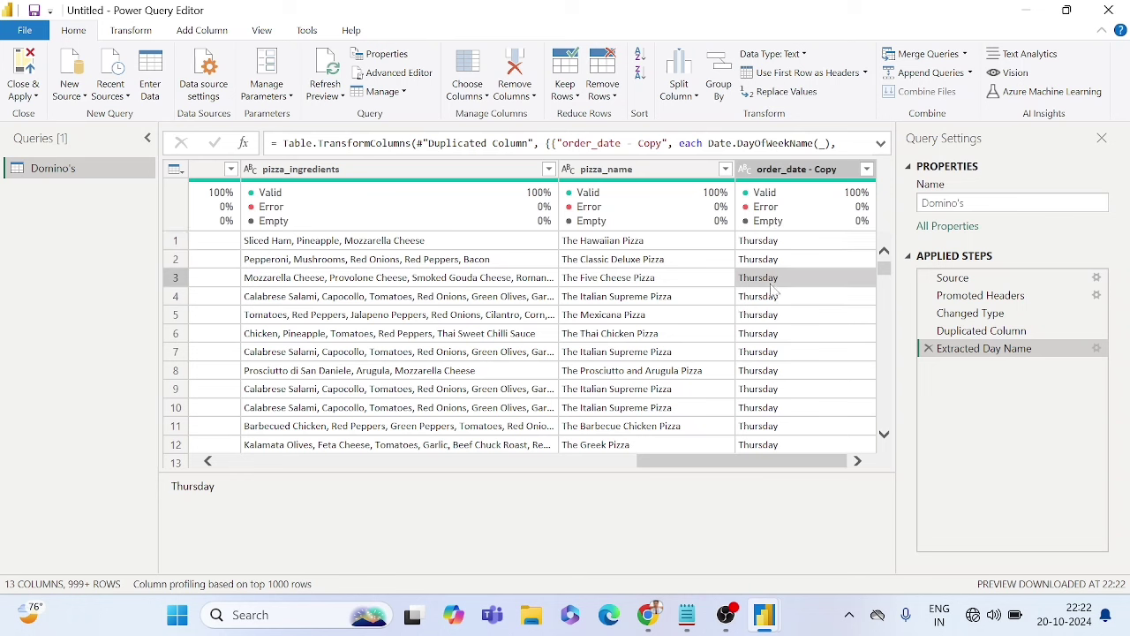
click(772, 316)
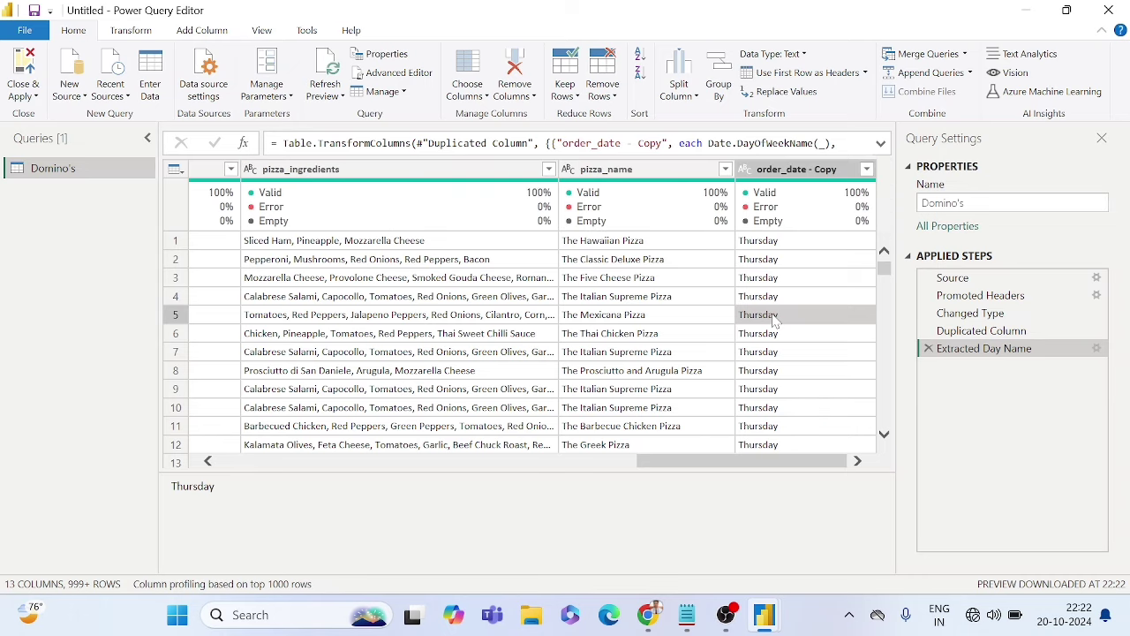
Step: Examine the order_time column of the Domino's query, from the first rows down to about row 80 and back
scroll(773, 320, left, 10)
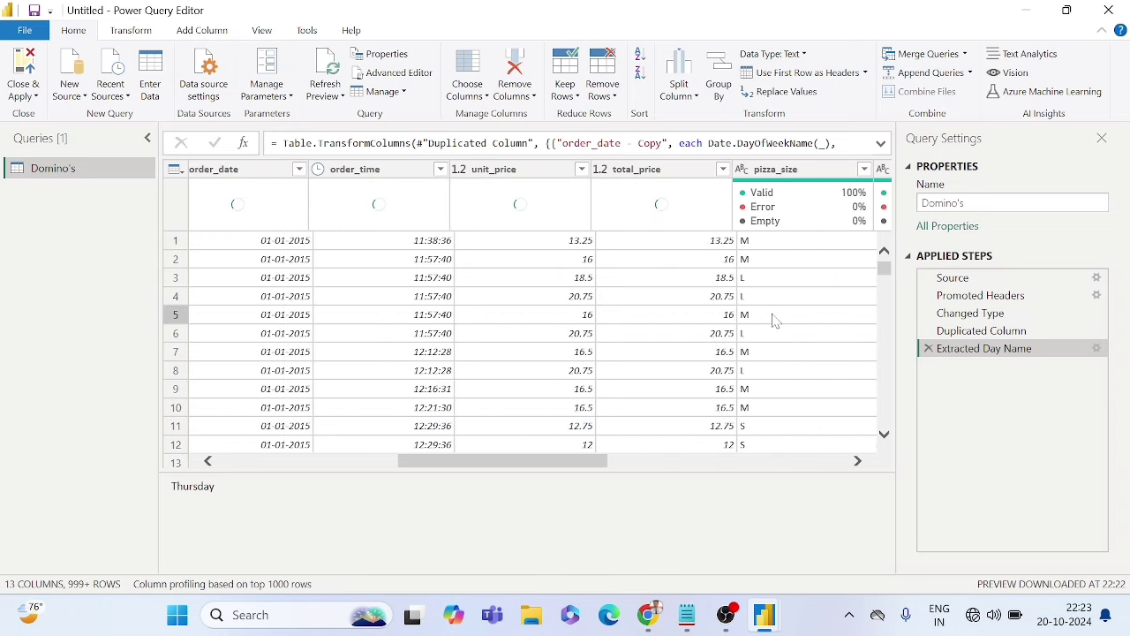
scroll(773, 319, left, 3)
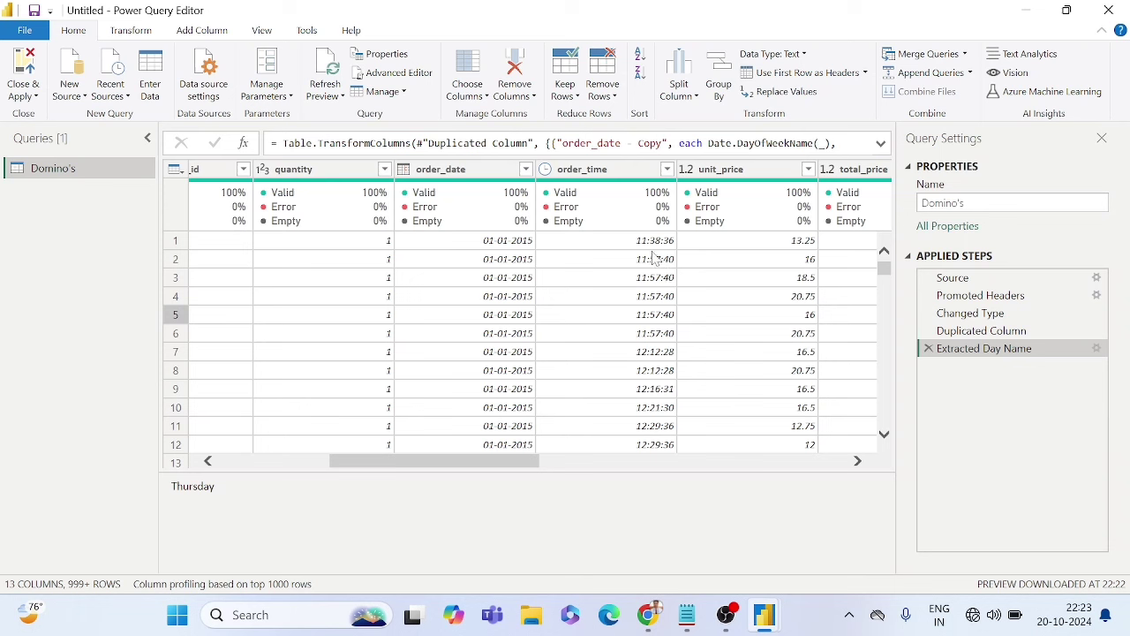
click(655, 258)
click(632, 316)
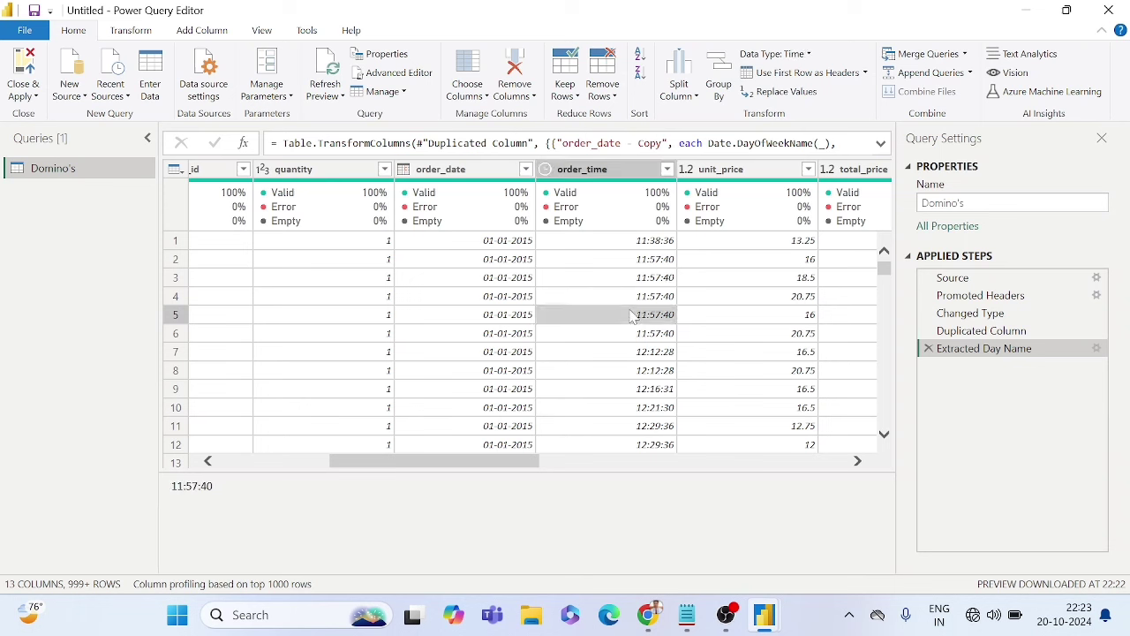
click(641, 278)
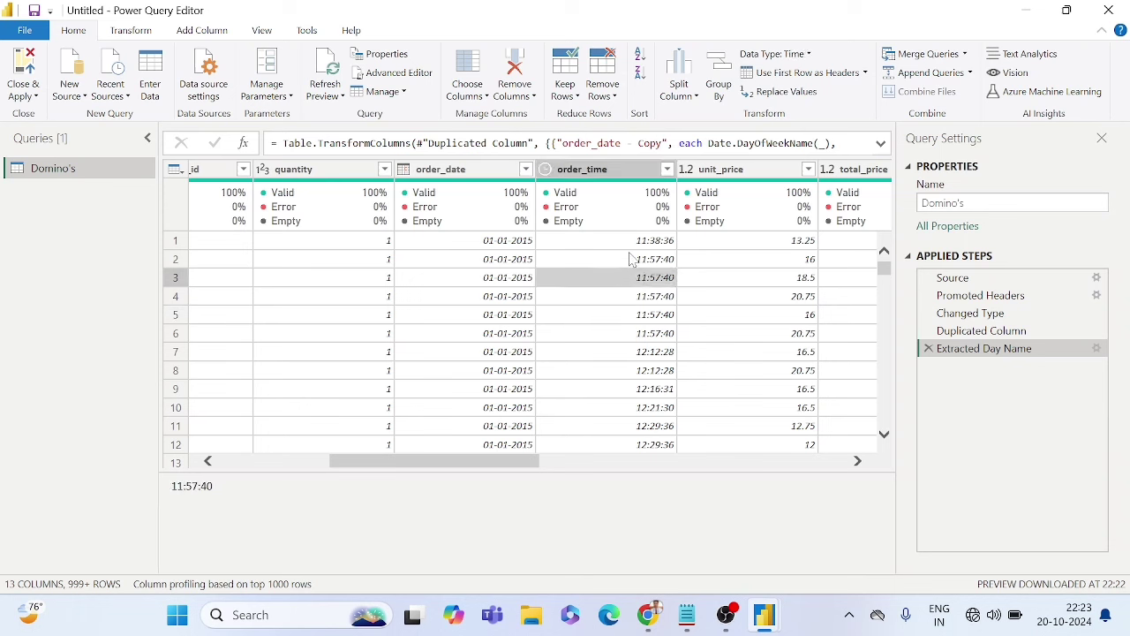
click(626, 355)
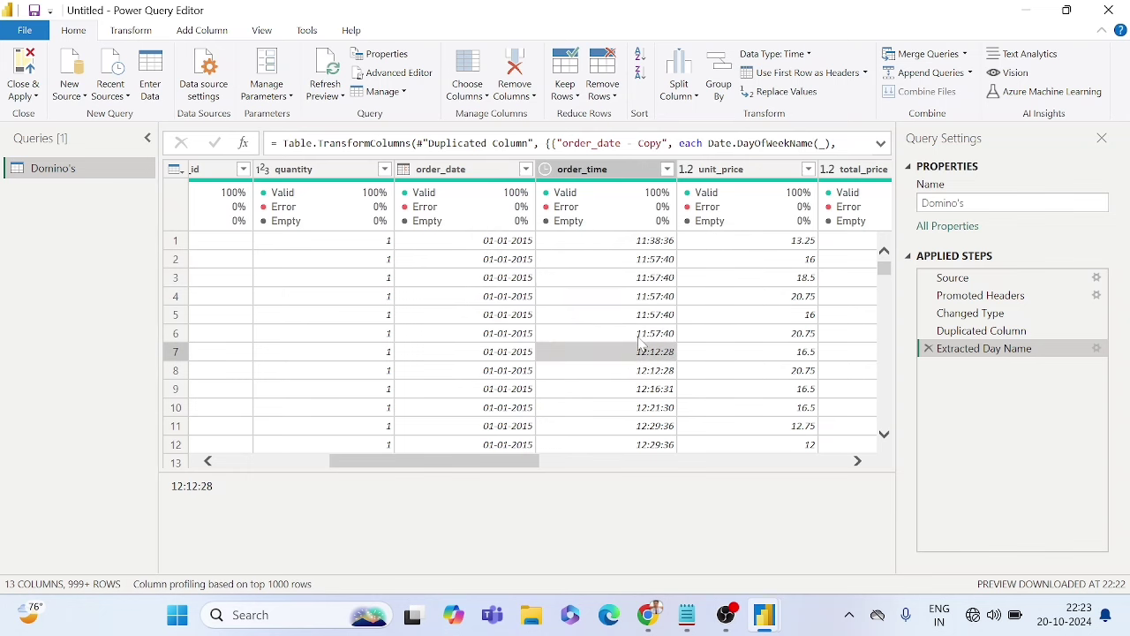
scroll(640, 344, down, 1)
scroll(641, 345, down, 20)
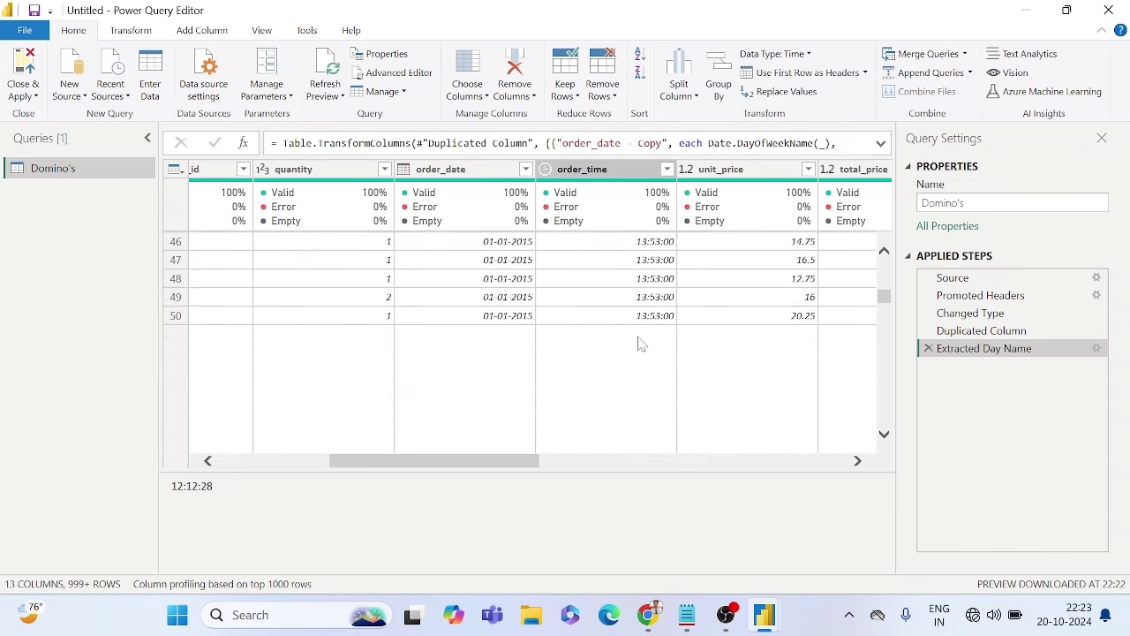
scroll(641, 343, up, 1)
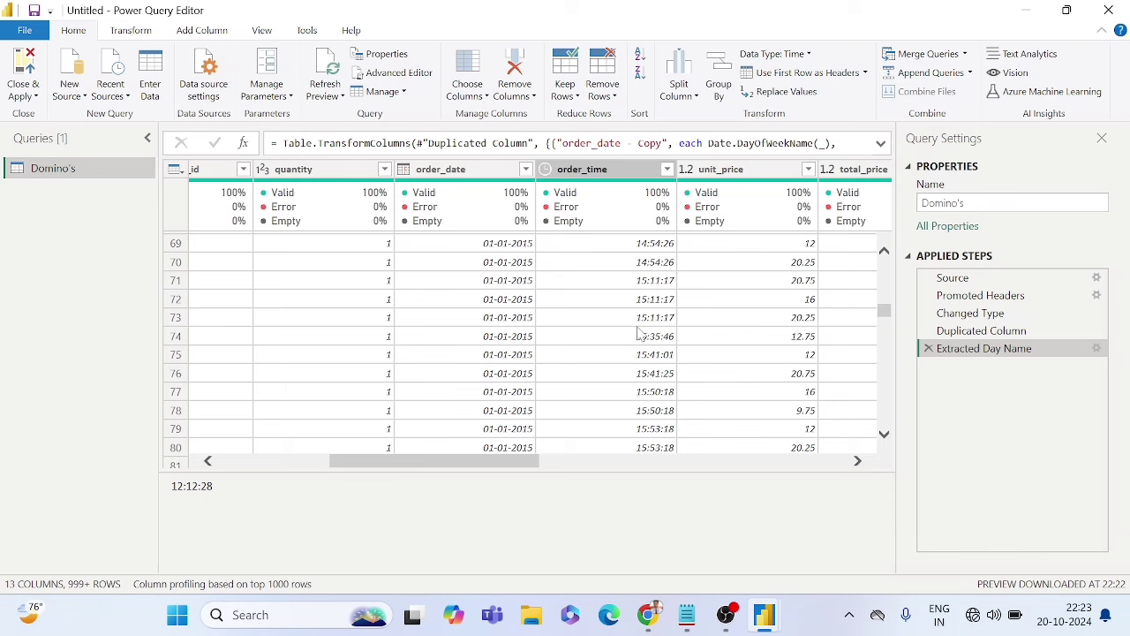
scroll(641, 334, up, 20)
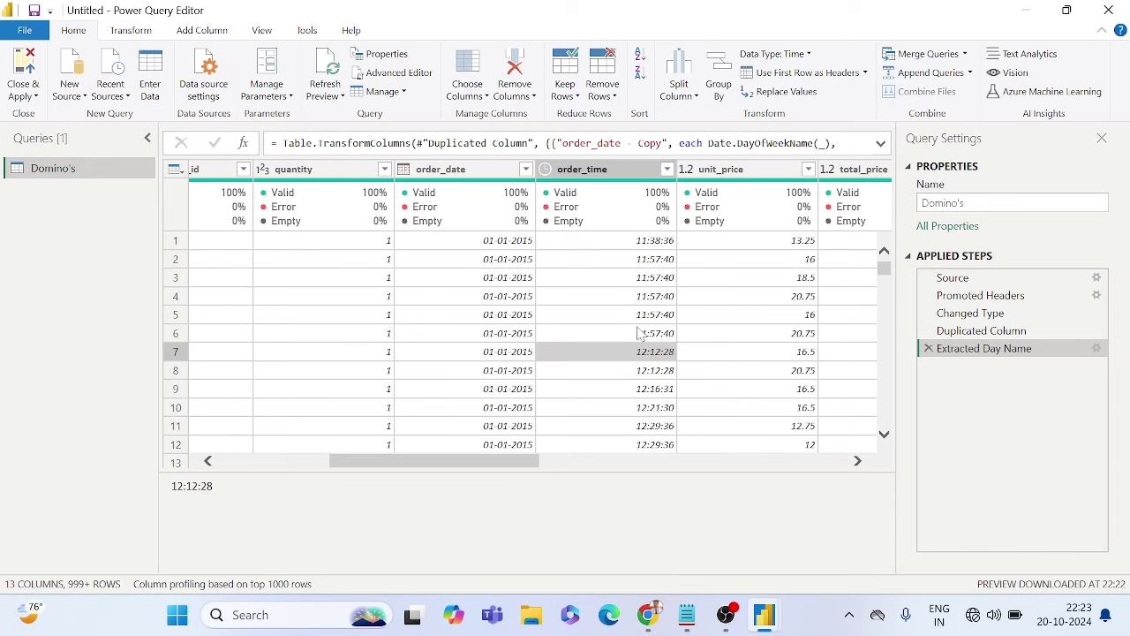
Step: Compare the order_time values of rows 2 to 7 in the Domino's query
click(638, 298)
click(622, 333)
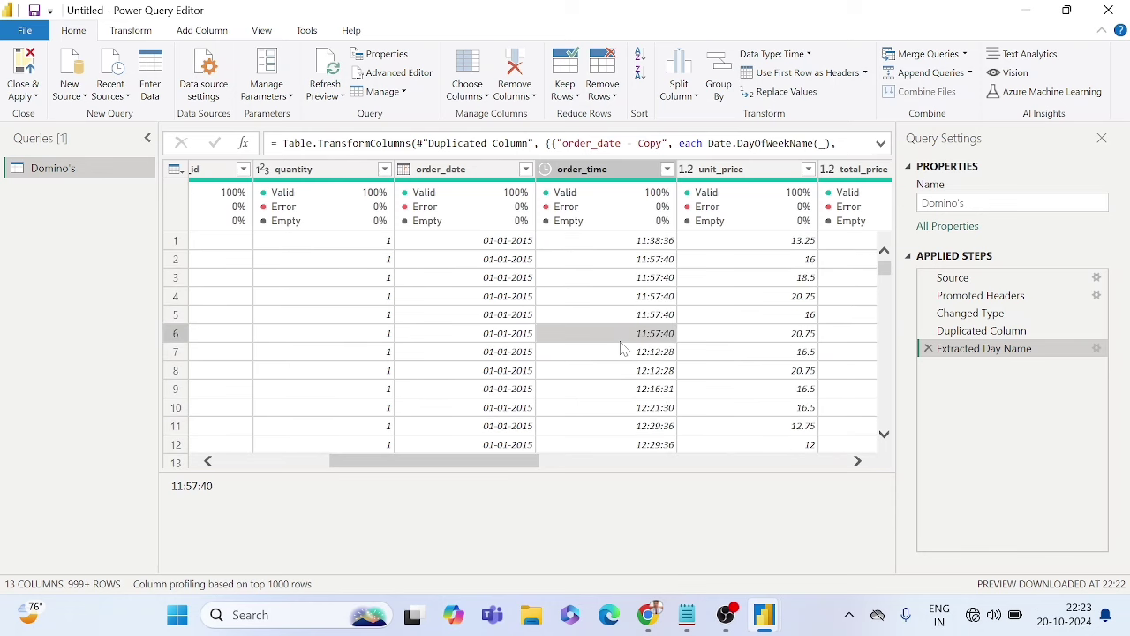
click(641, 261)
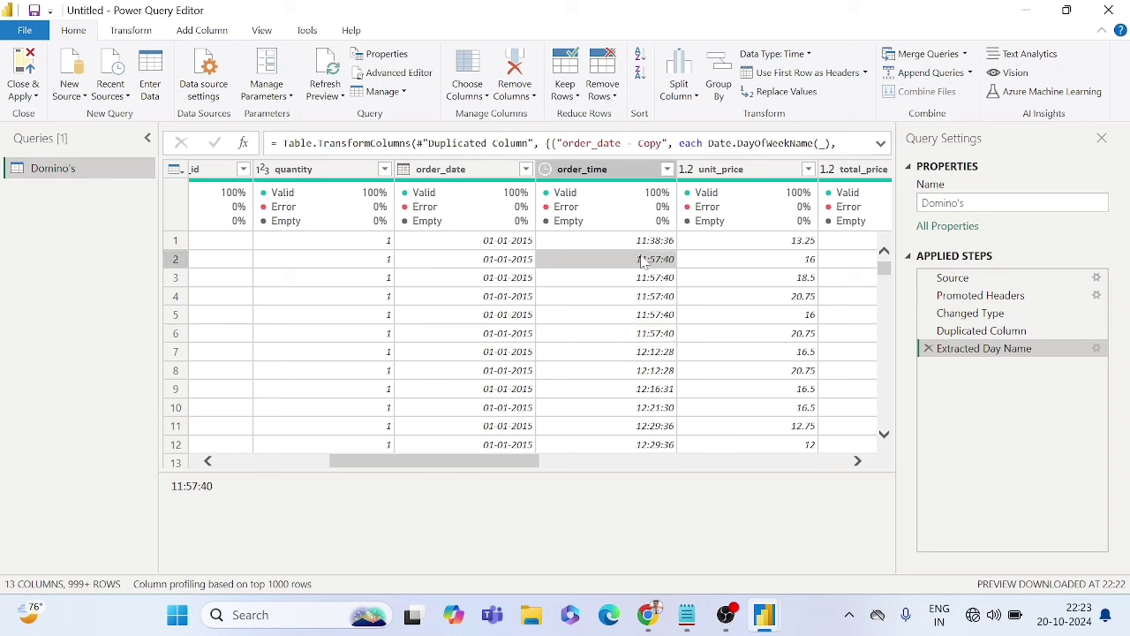
click(639, 303)
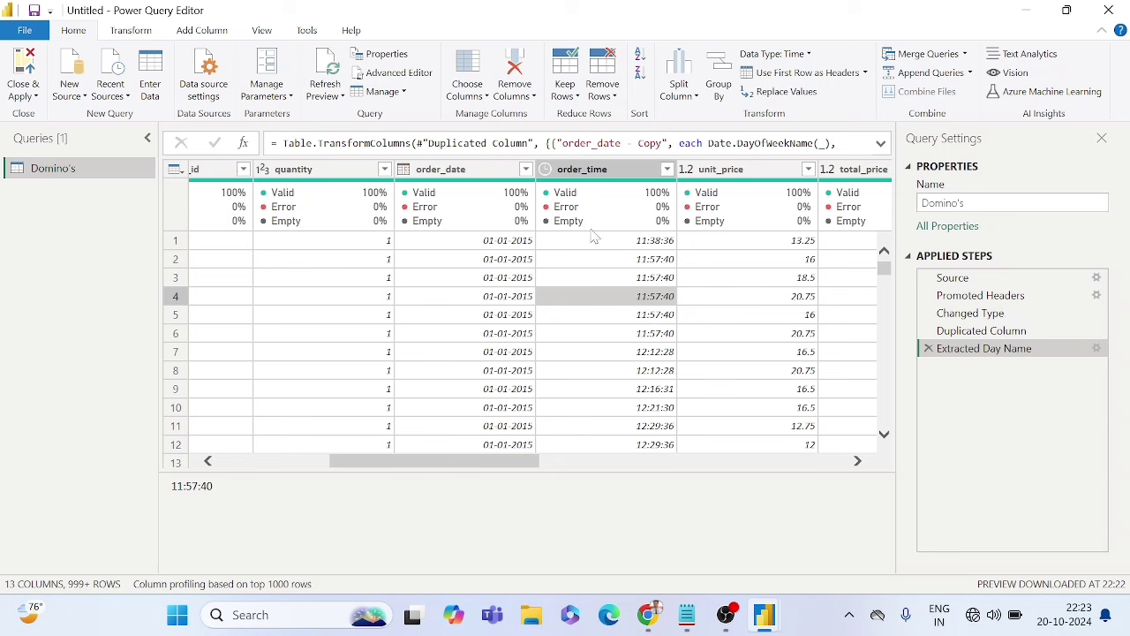
click(608, 261)
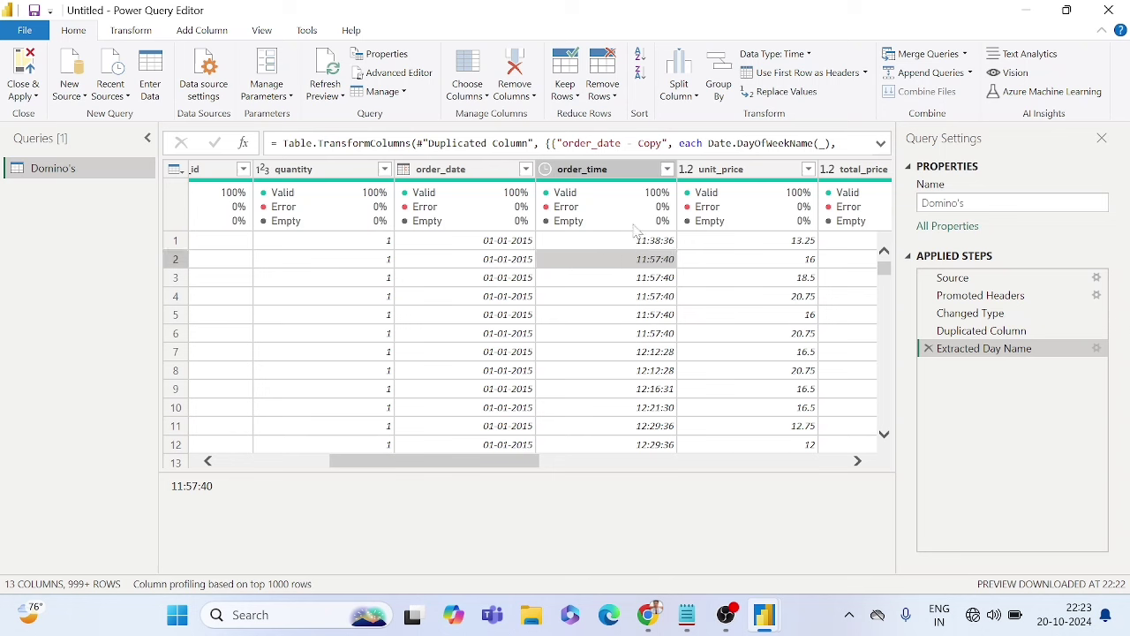
click(629, 302)
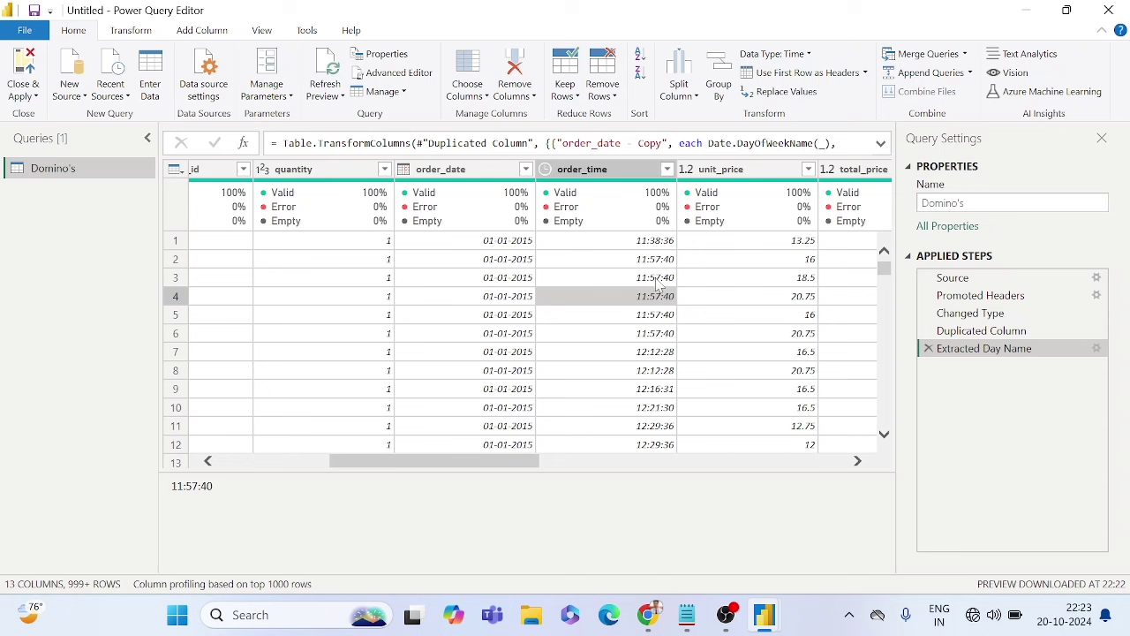
click(657, 282)
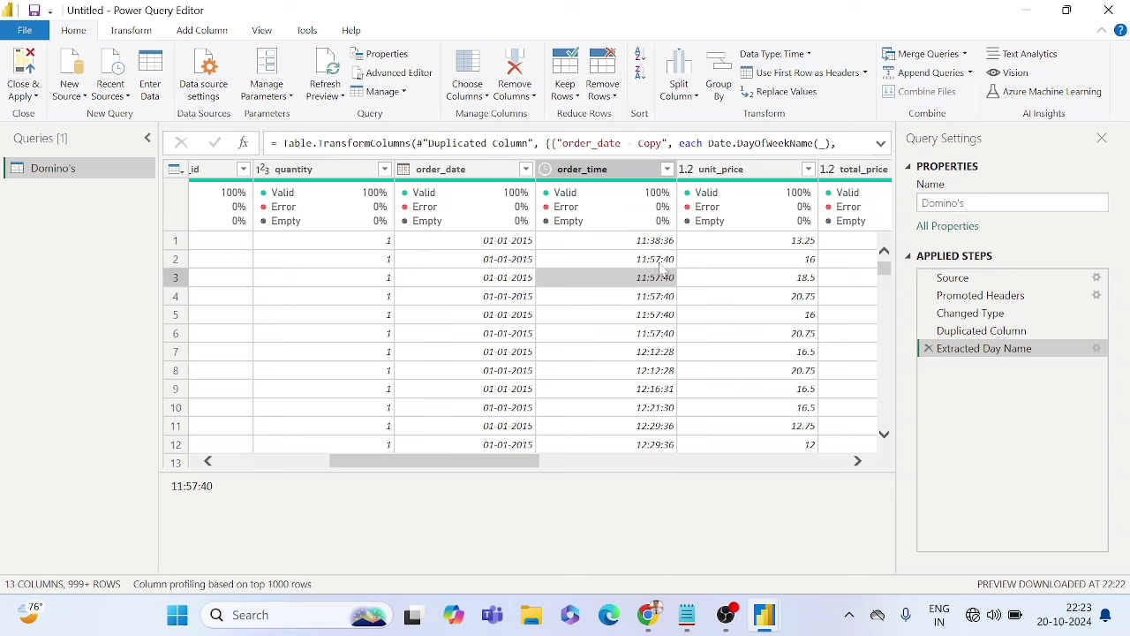
click(660, 263)
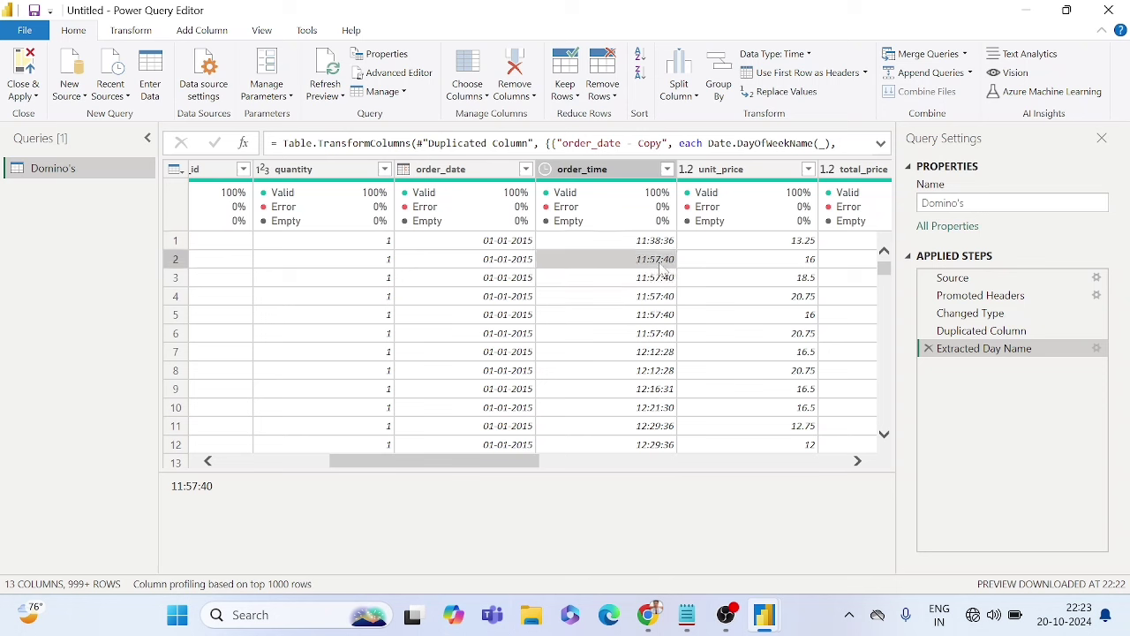
click(656, 354)
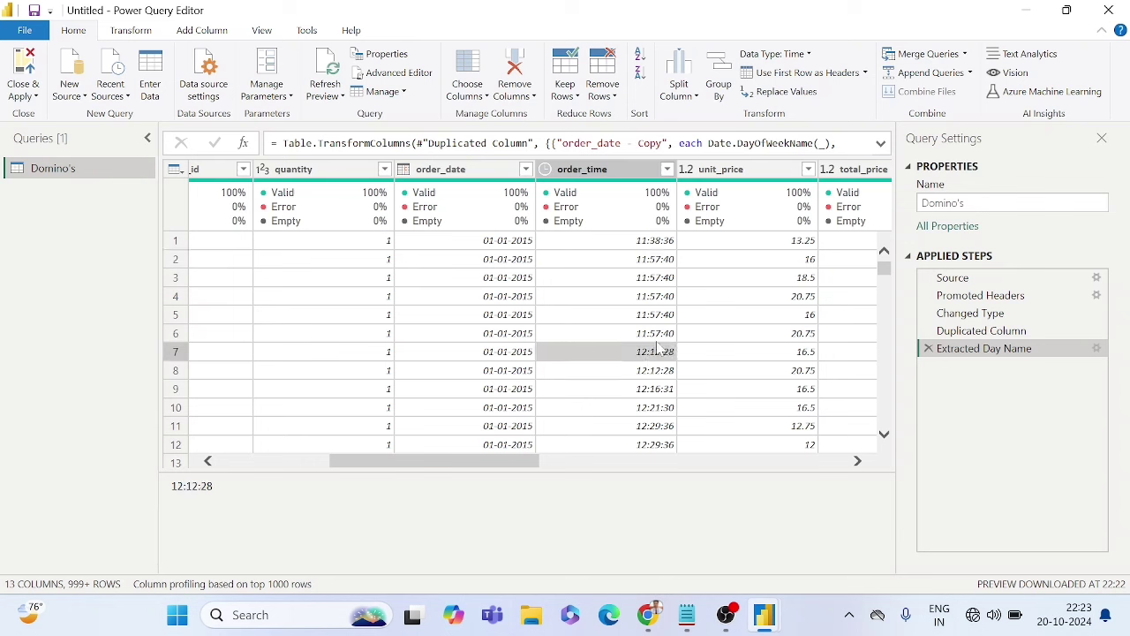
click(657, 322)
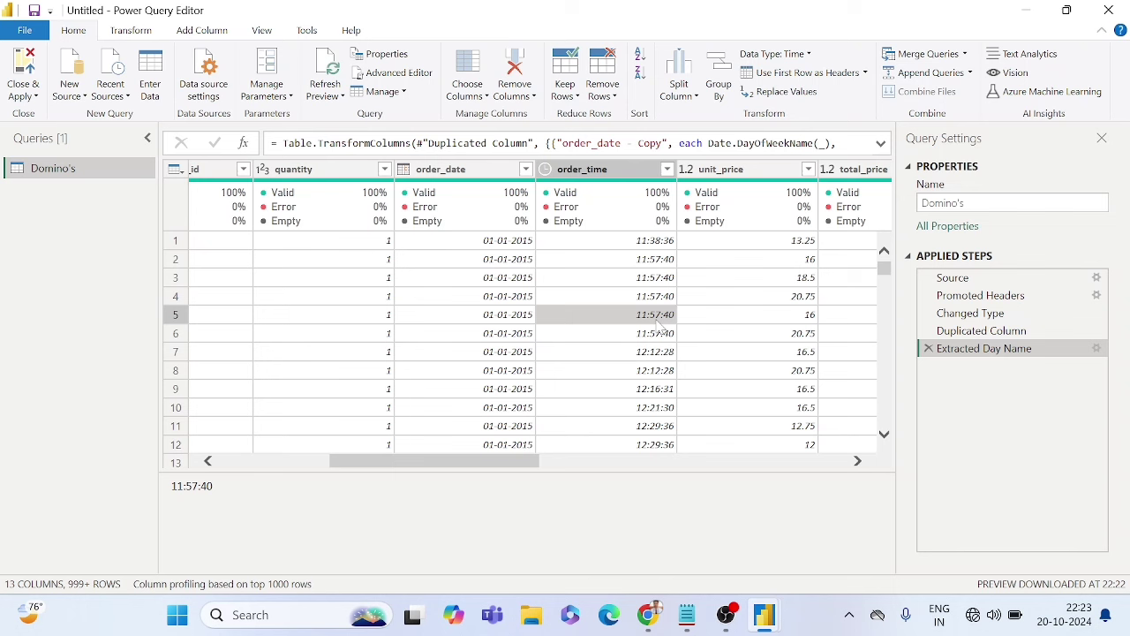
click(641, 301)
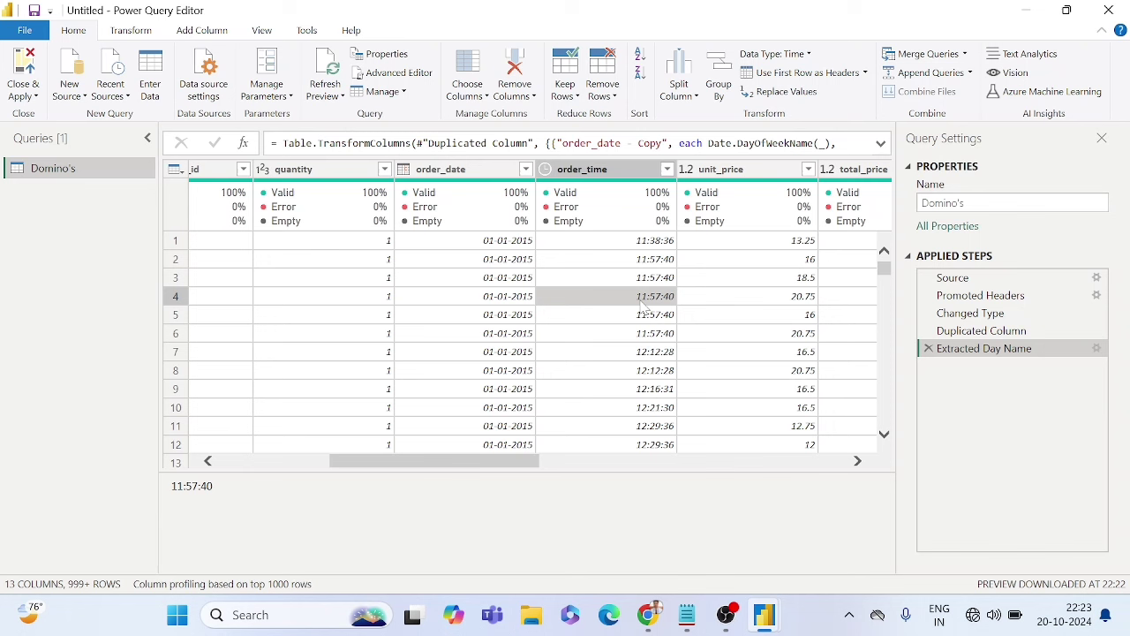
click(650, 266)
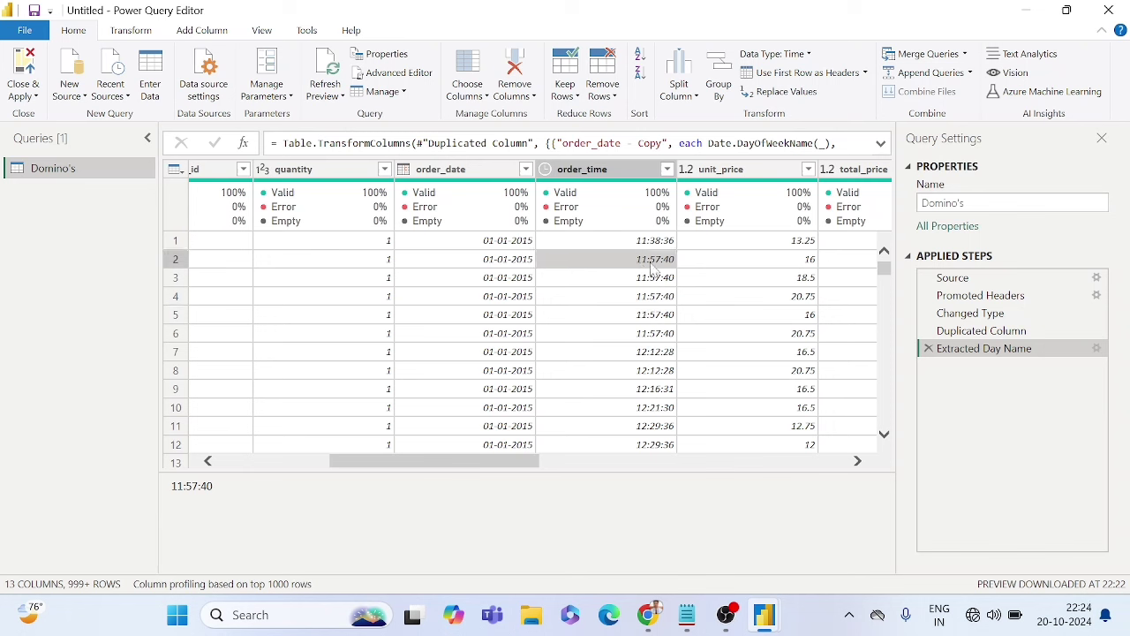
click(663, 317)
Step: Begin a custom column in the Domino's query and name it New_order_Time
scroll(663, 317, right, 10)
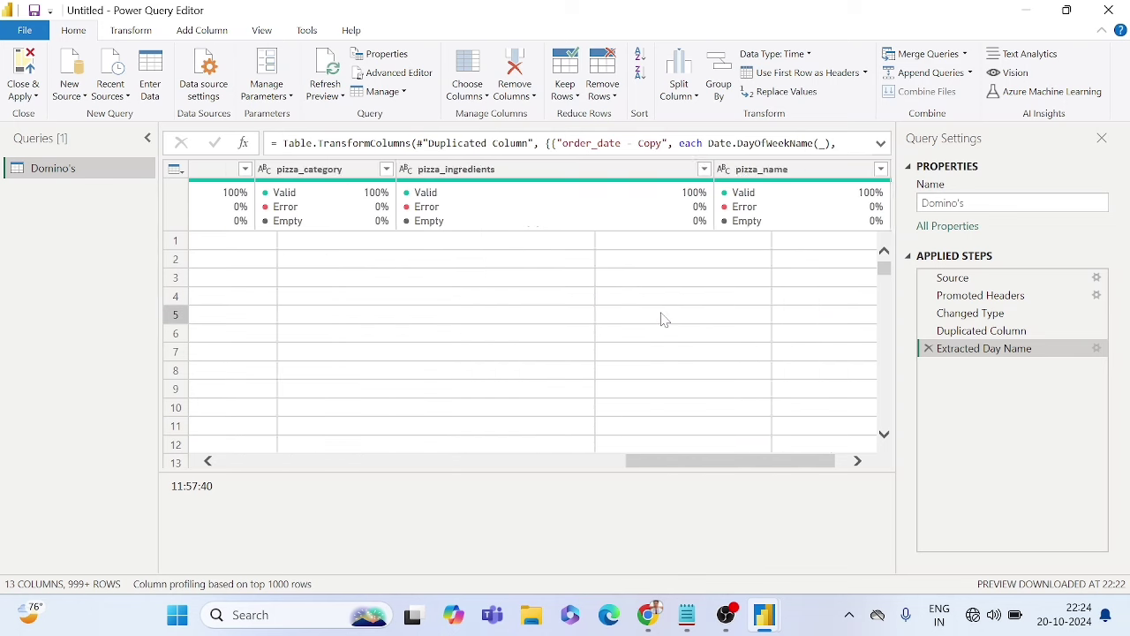
scroll(645, 320, left, 8)
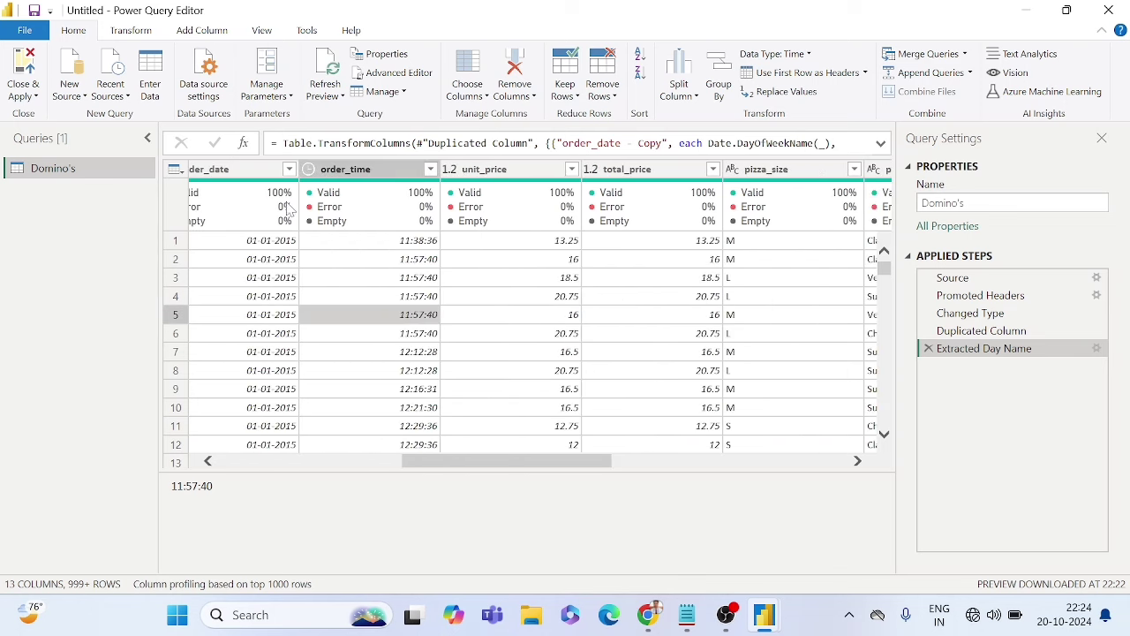
click(202, 31)
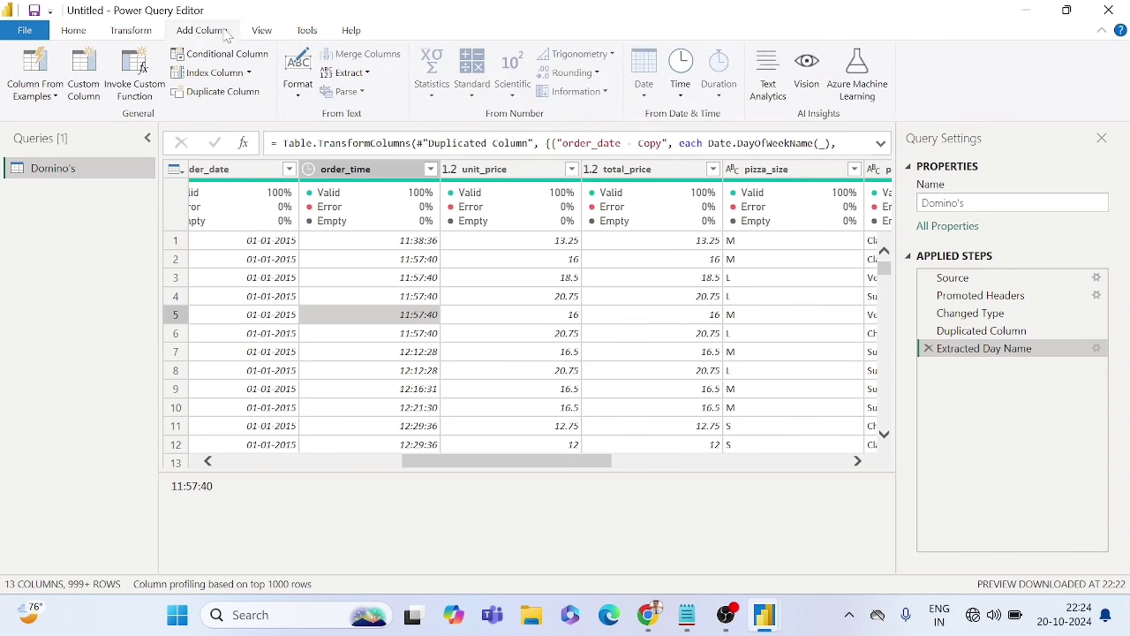
click(85, 87)
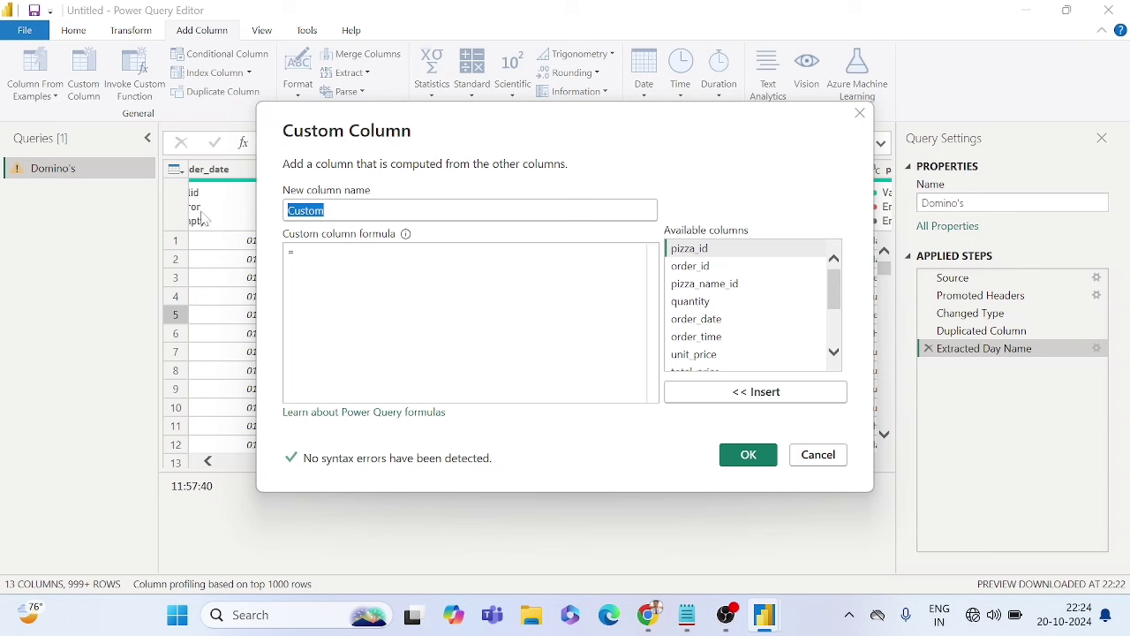
key(BackSpace)
text(New)
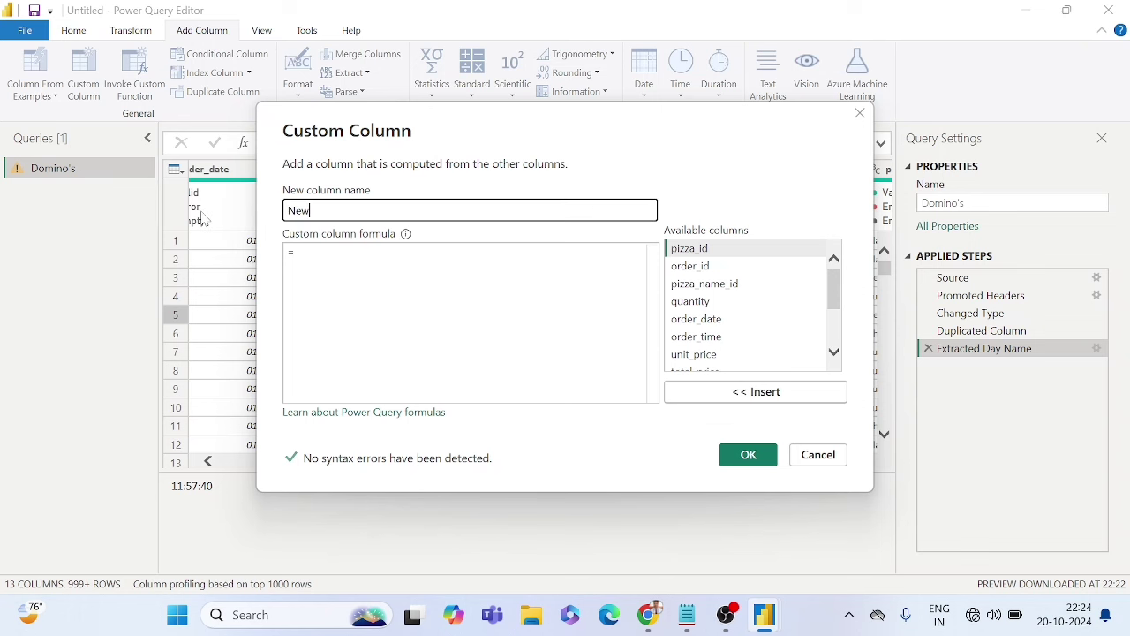
text(_o)
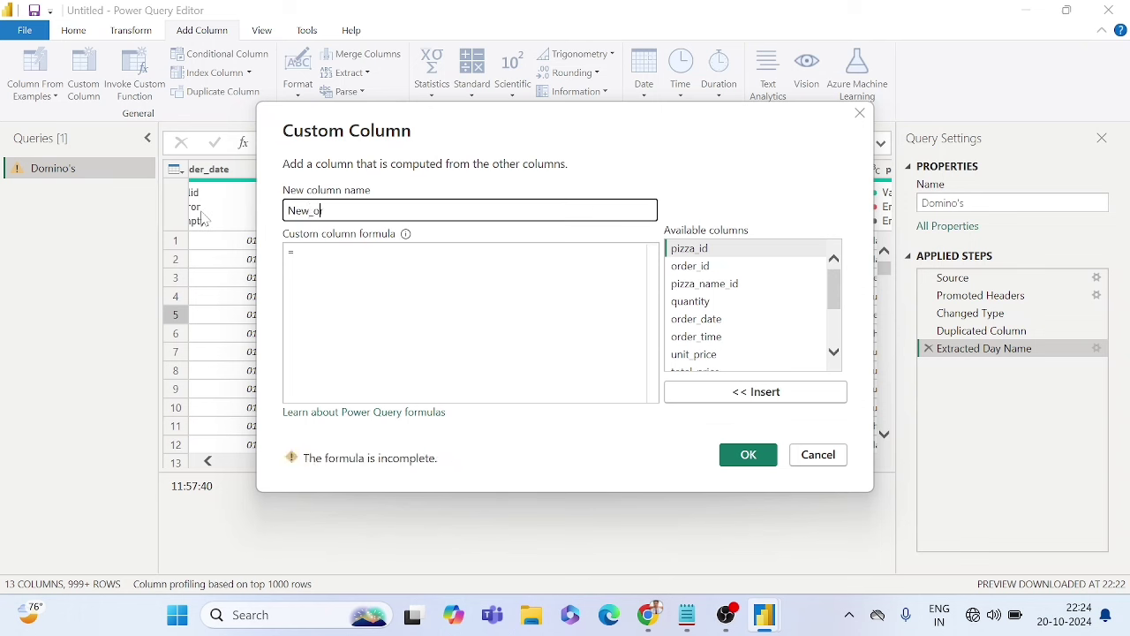
text(rder_Time)
Step: Copy the let…in custom time formula from the Notepad notes and paste it as the New_order_Time column formula
click(316, 255)
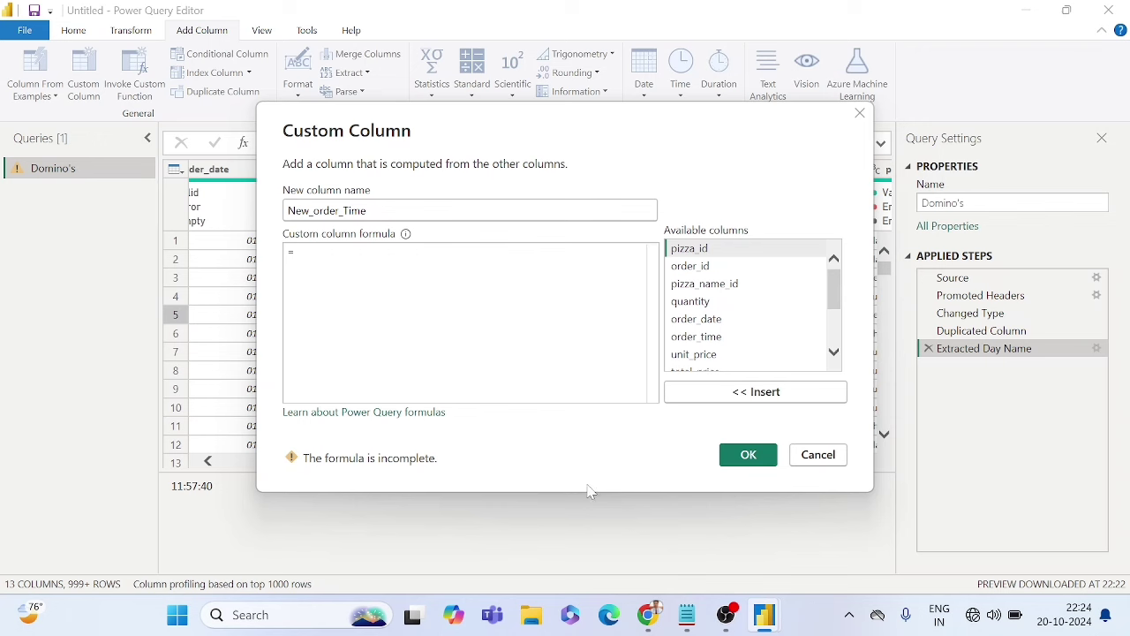
click(686, 621)
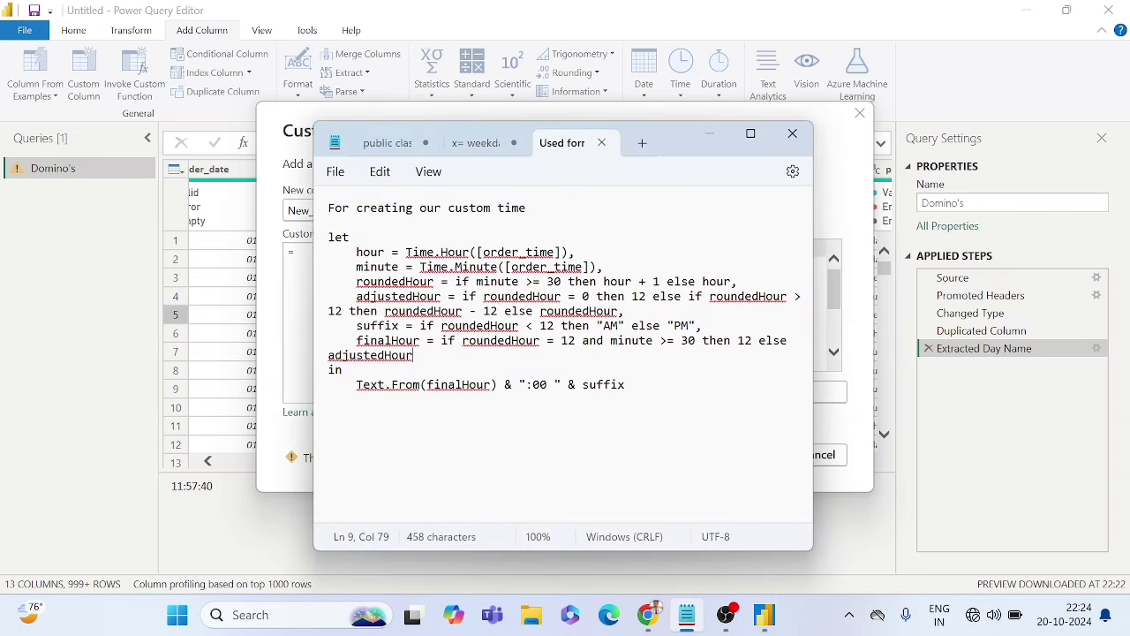
drag(627, 385, 300, 243)
key(ctrl+c)
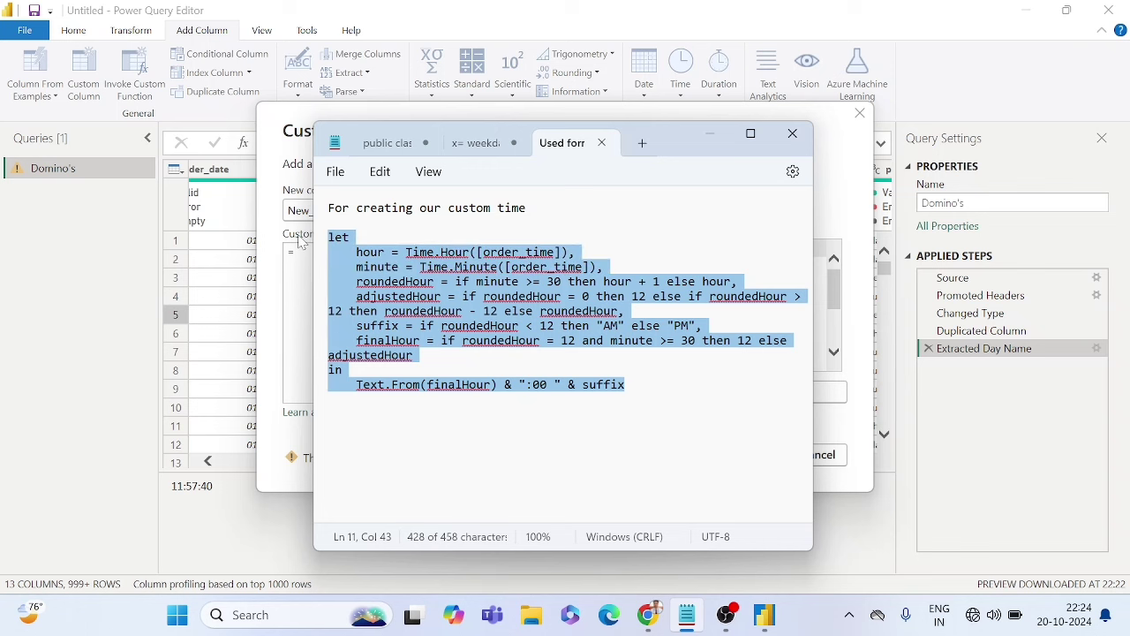
click(712, 132)
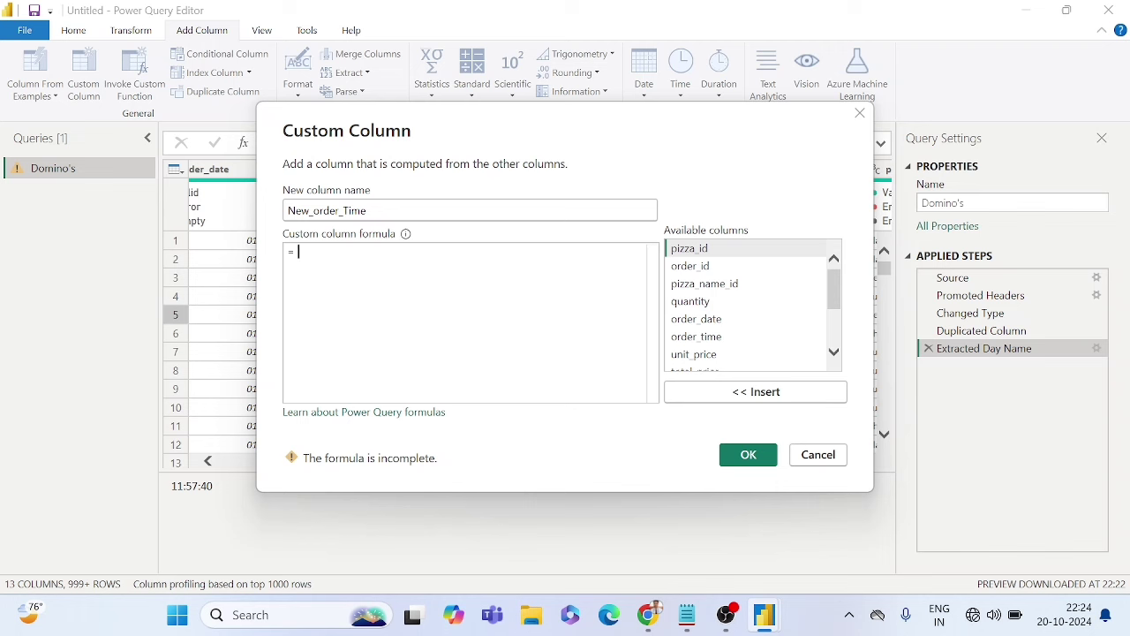
key(ctrl+v)
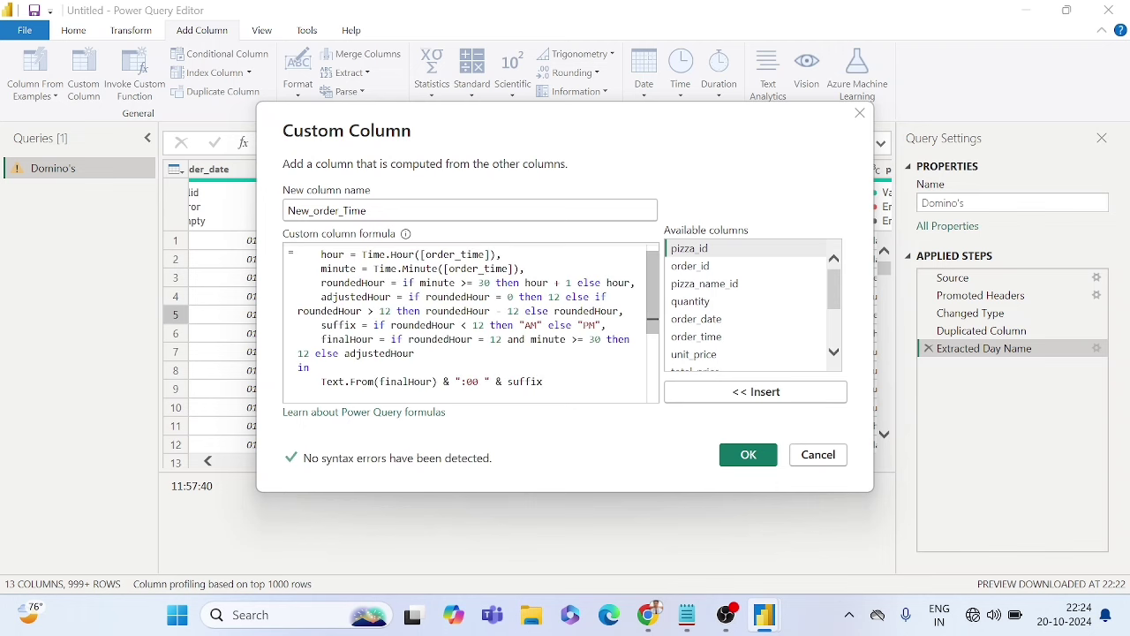
Step: Examine how the formula derives hour and minute from order_time with Time.Hour and Time.Minute
click(323, 265)
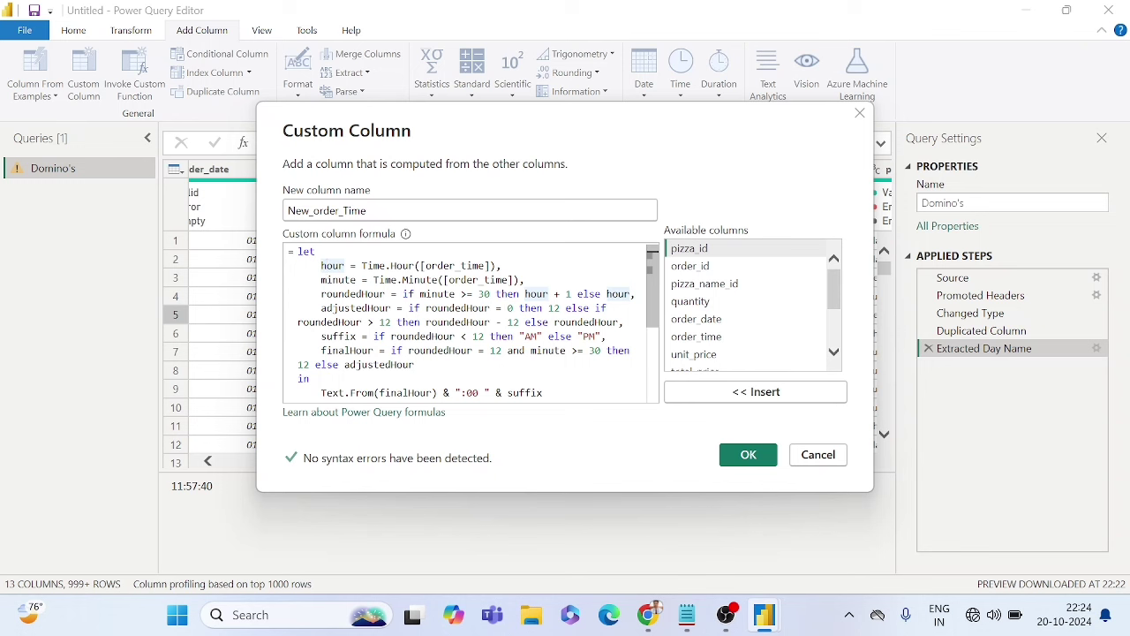
click(408, 265)
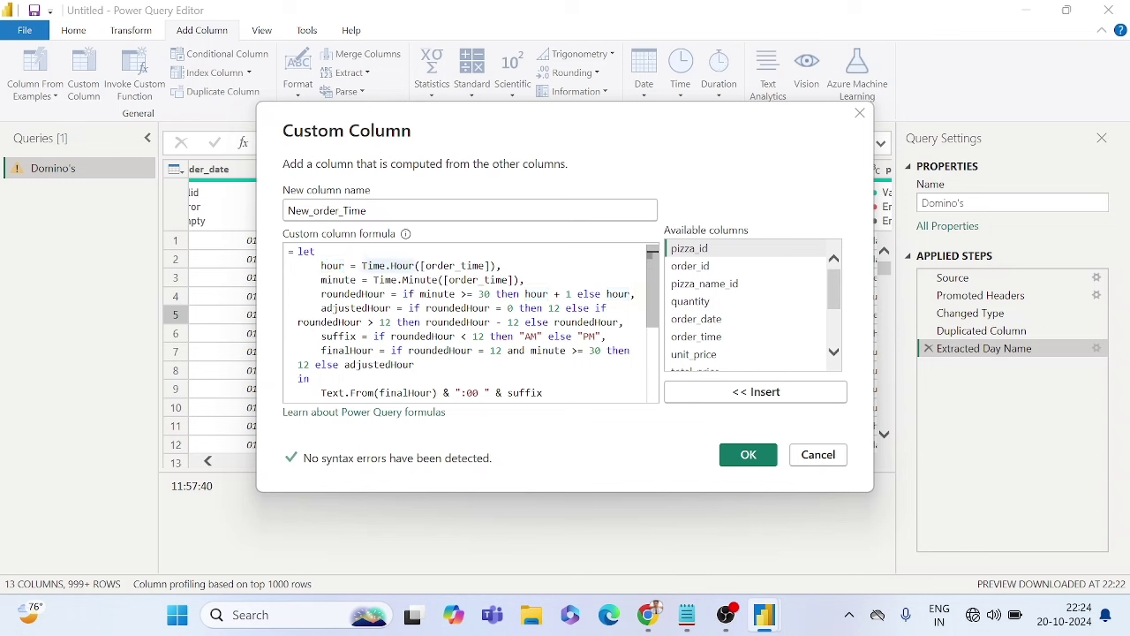
click(385, 265)
click(434, 265)
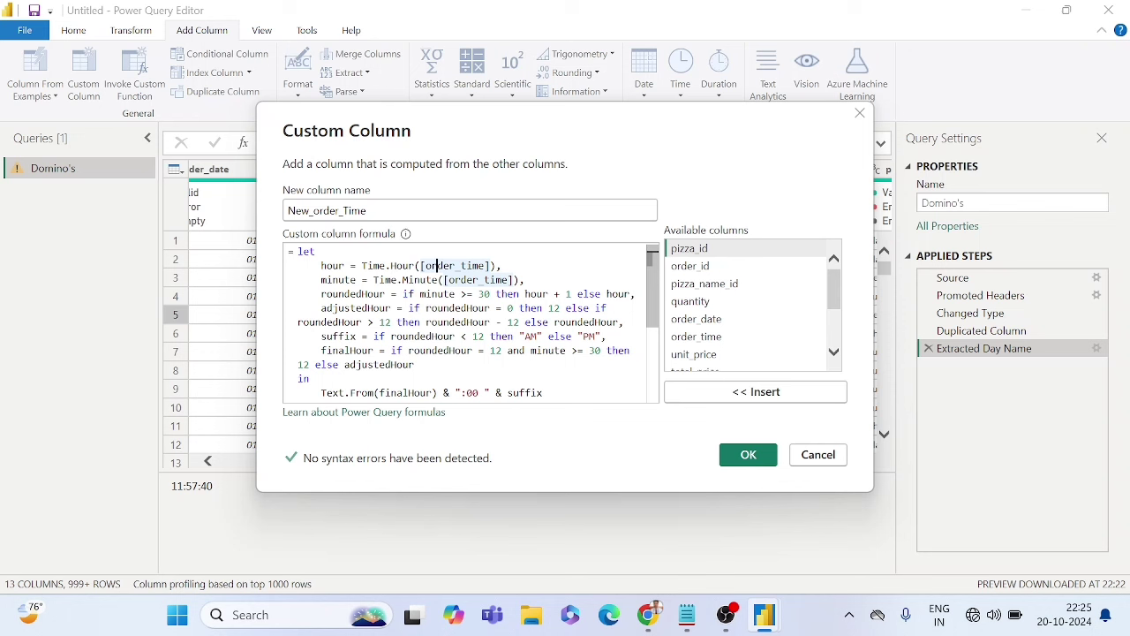
click(396, 266)
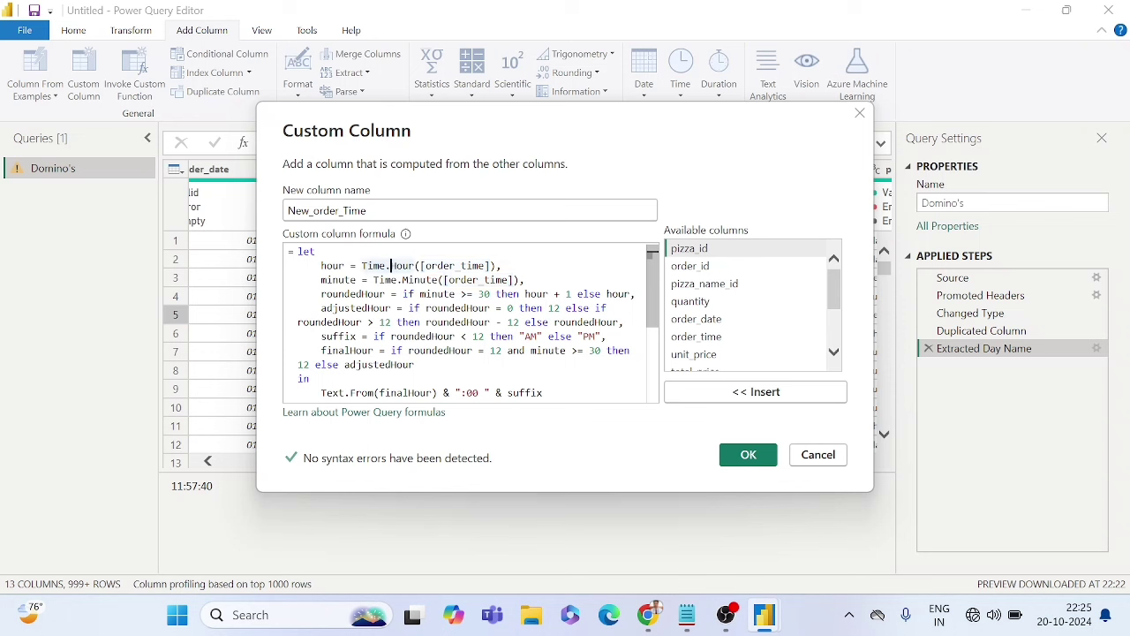
click(344, 279)
click(399, 280)
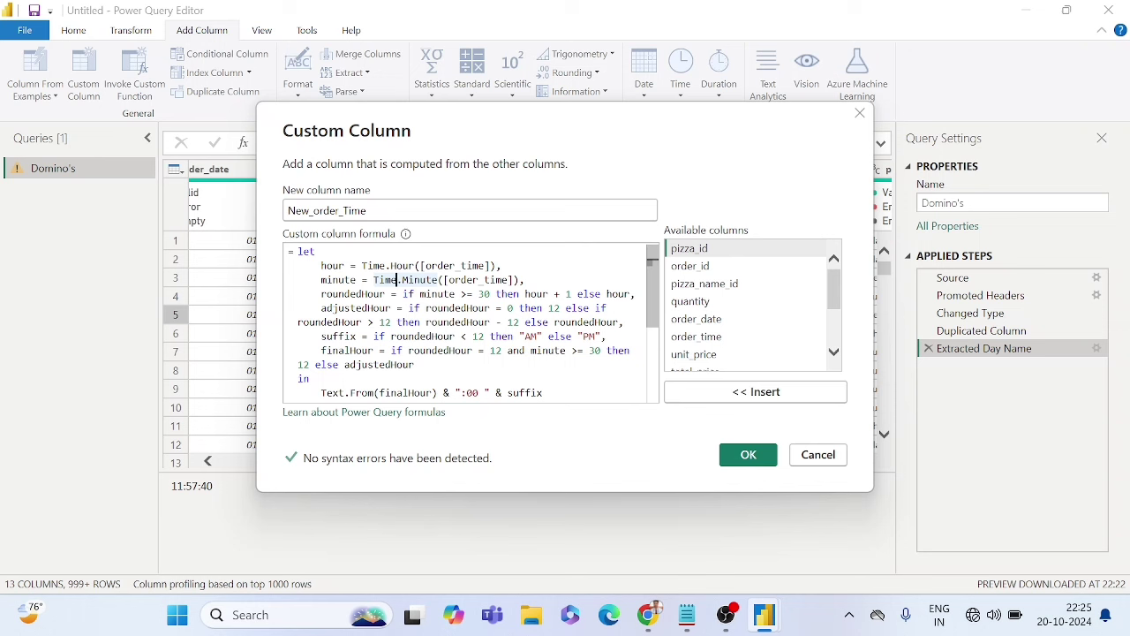
click(338, 279)
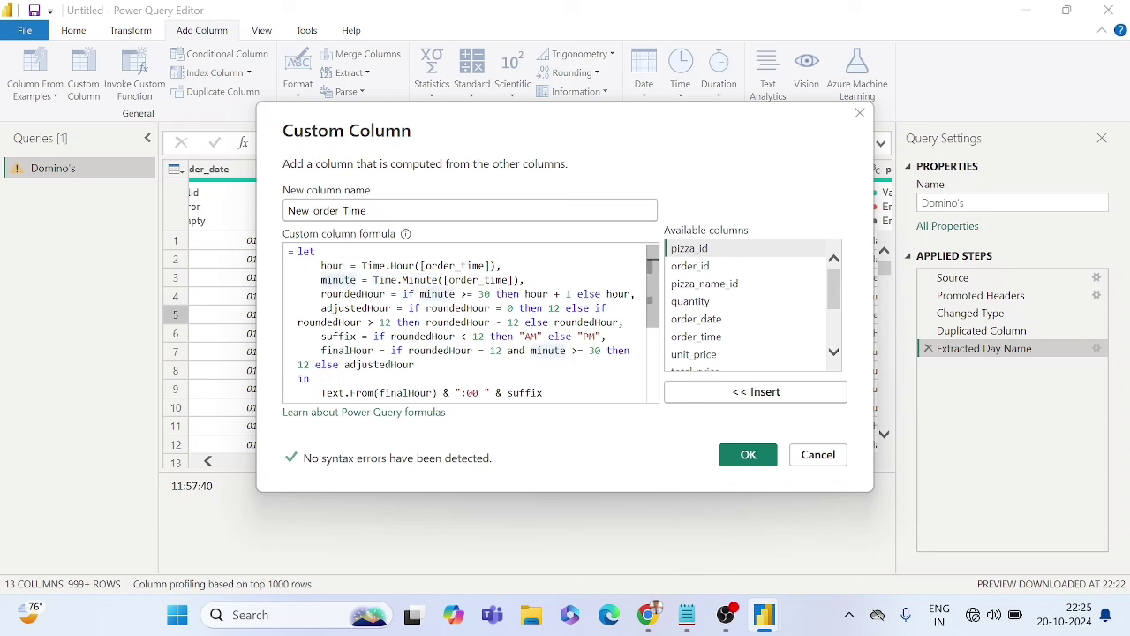
click(336, 265)
click(338, 279)
Step: Examine the roundedHour and adjustedHour conditions in the custom column formula
click(350, 294)
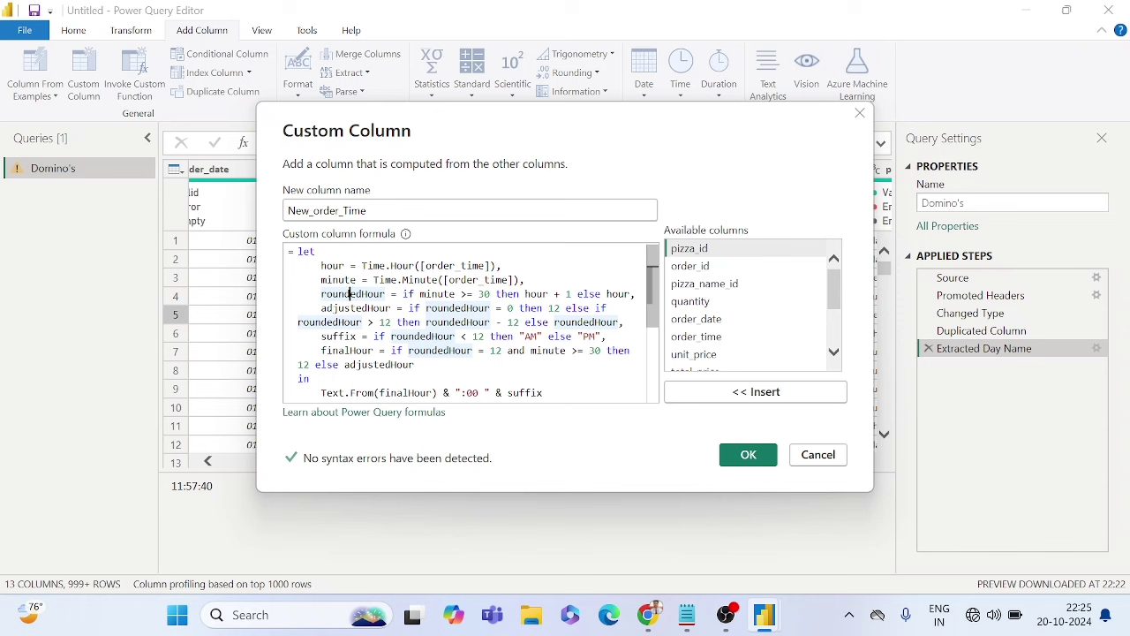
click(445, 295)
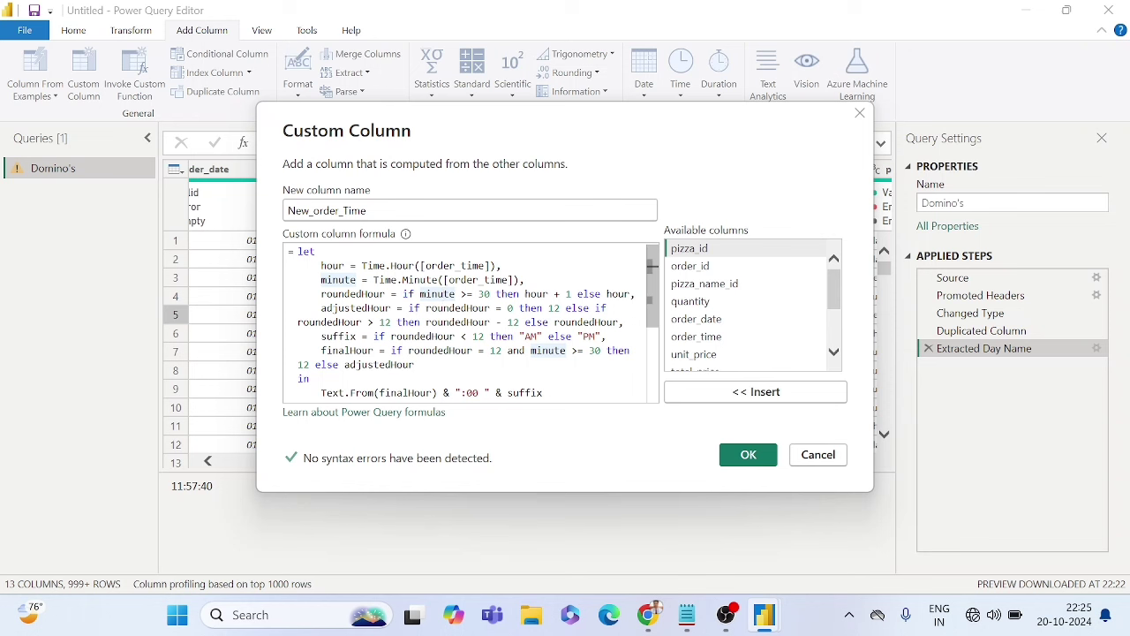
click(608, 294)
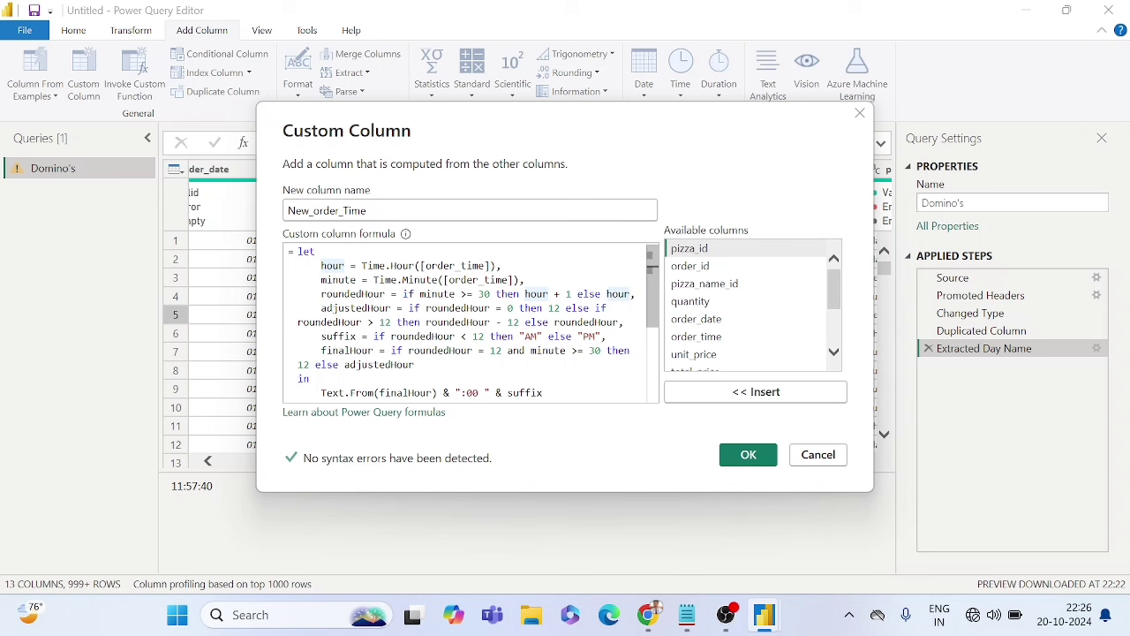
click(371, 308)
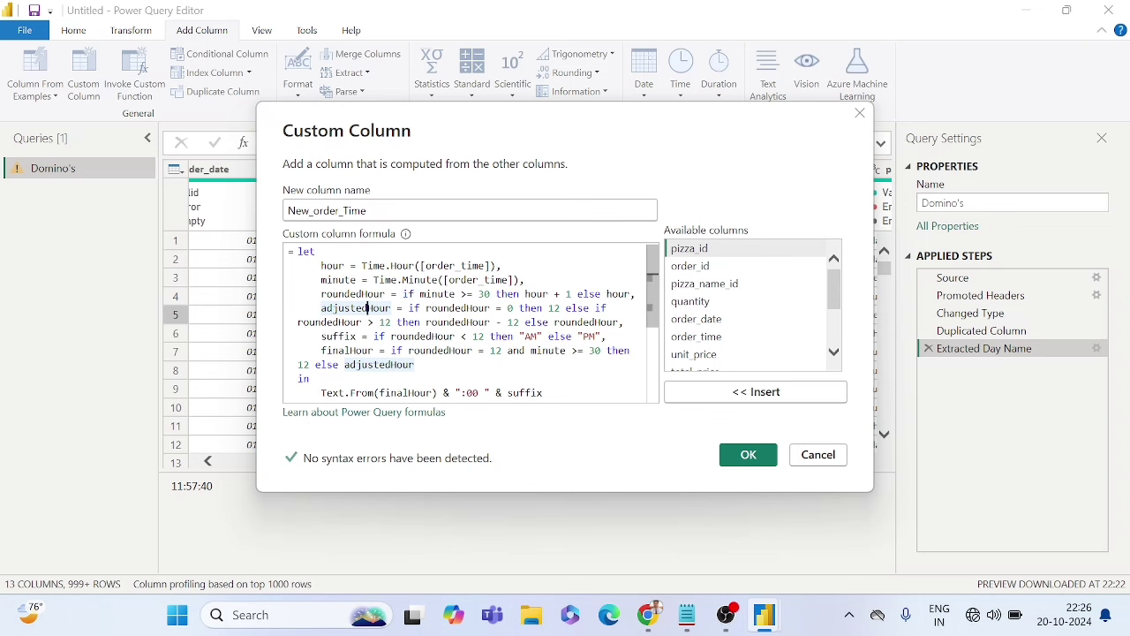
click(367, 295)
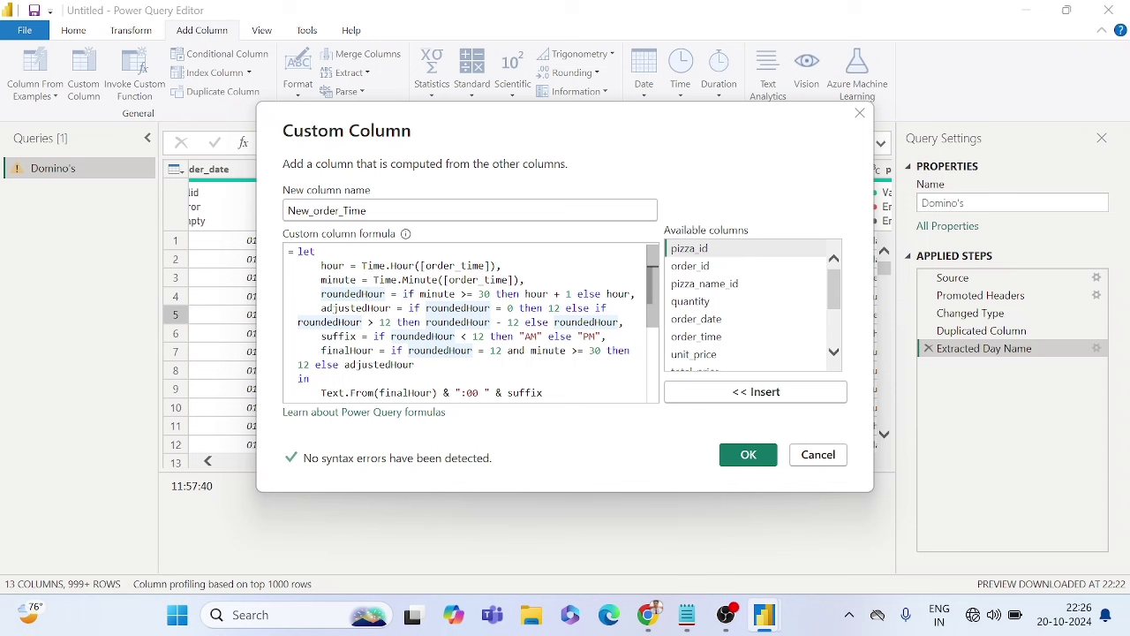
drag(560, 308, 519, 307)
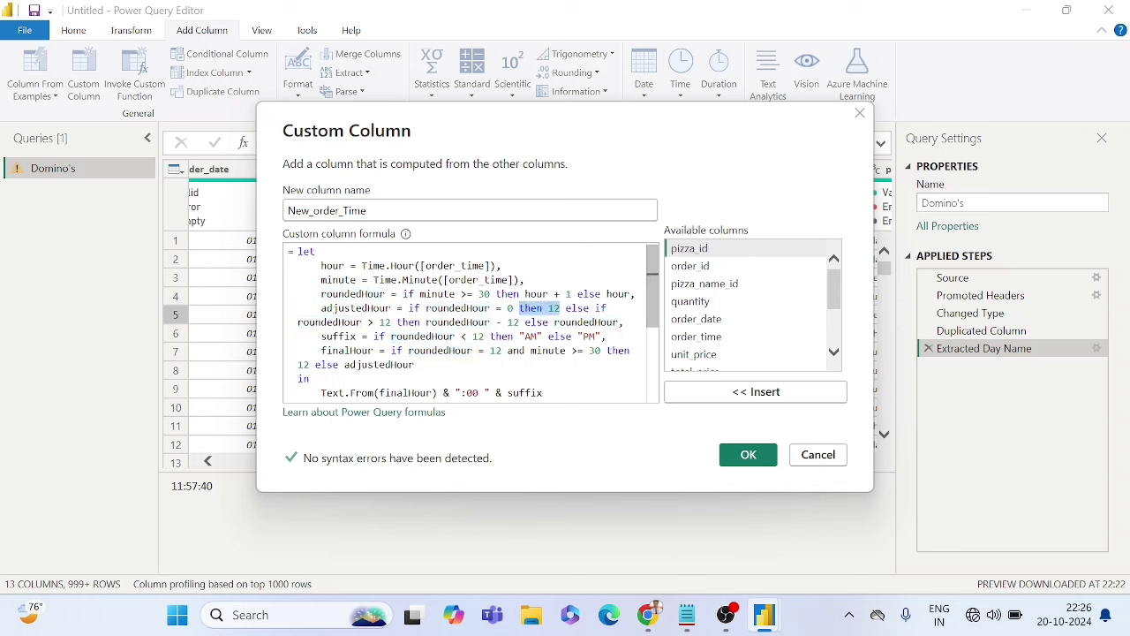
click(519, 308)
click(560, 307)
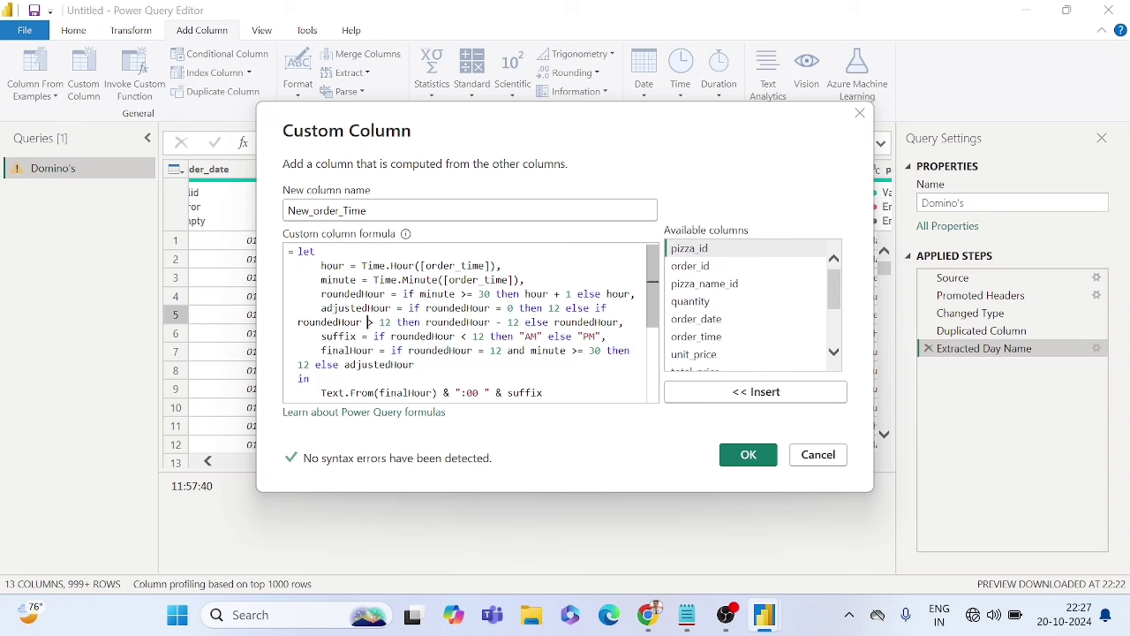
click(484, 323)
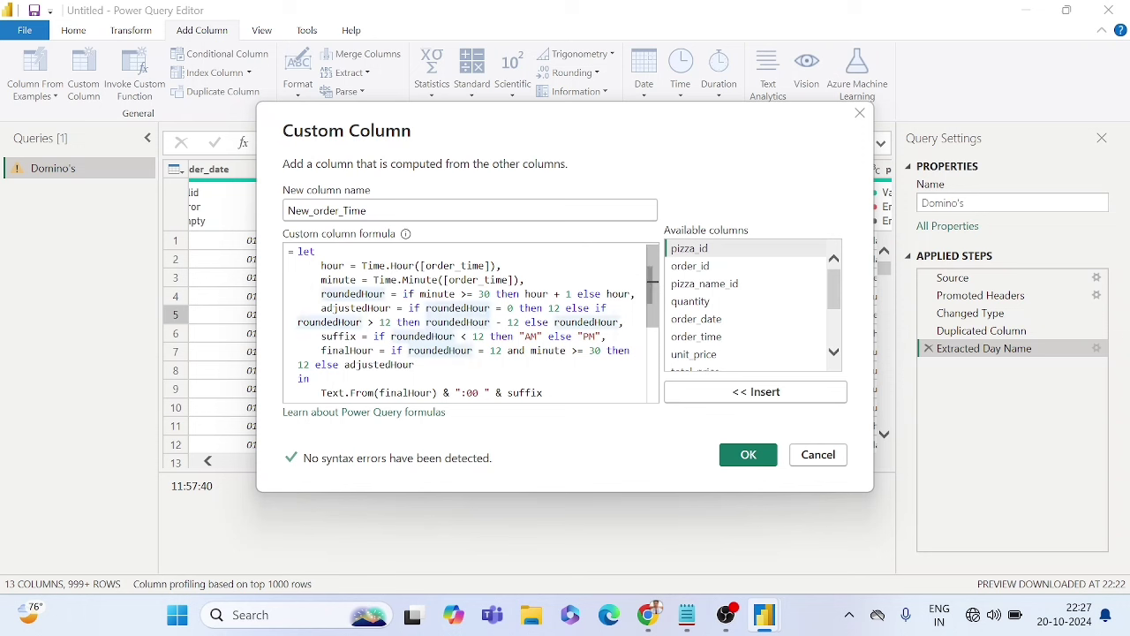
Step: Examine the AM/PM suffix, the finalHour condition and the Text.From output expression of the custom column formula
click(345, 338)
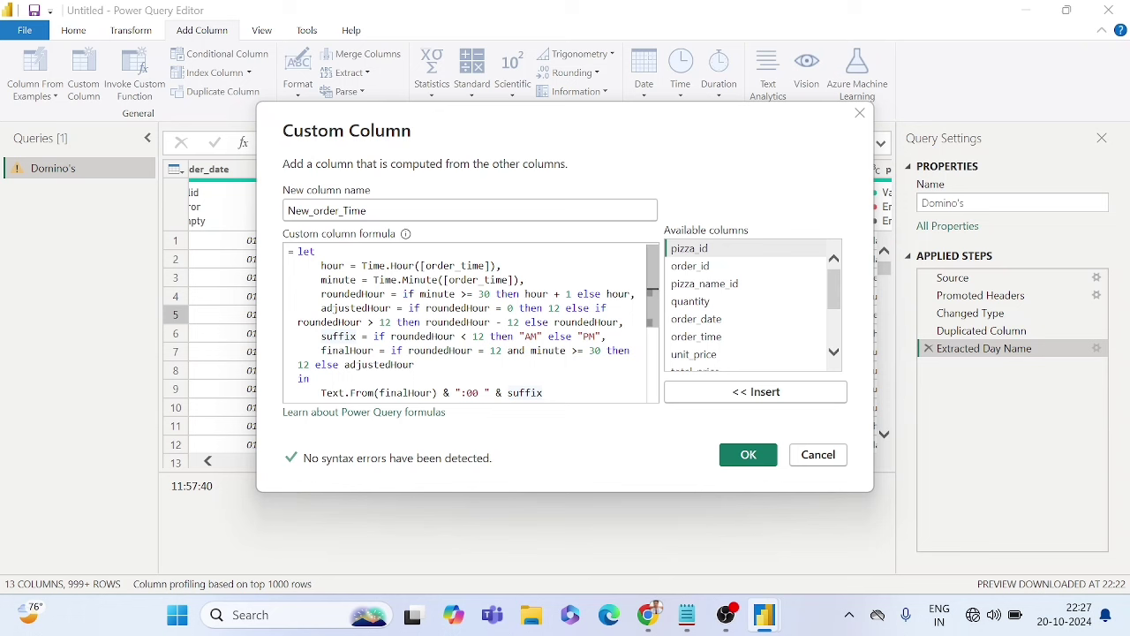
scroll(468, 323, down, 1)
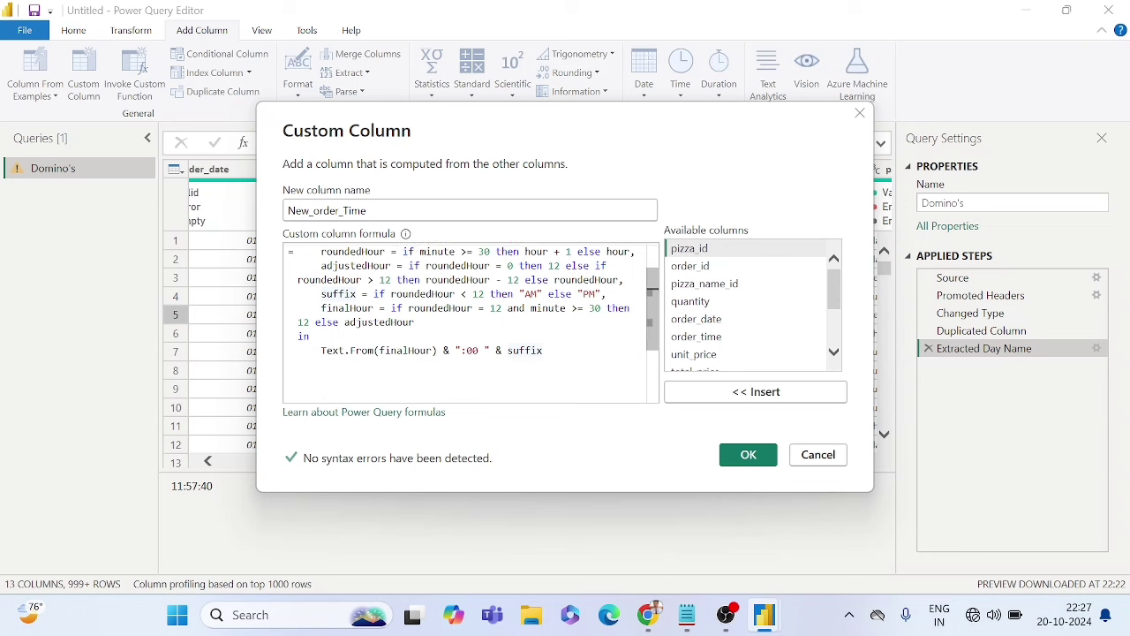
click(344, 350)
click(460, 350)
click(520, 351)
click(455, 350)
click(435, 351)
click(402, 350)
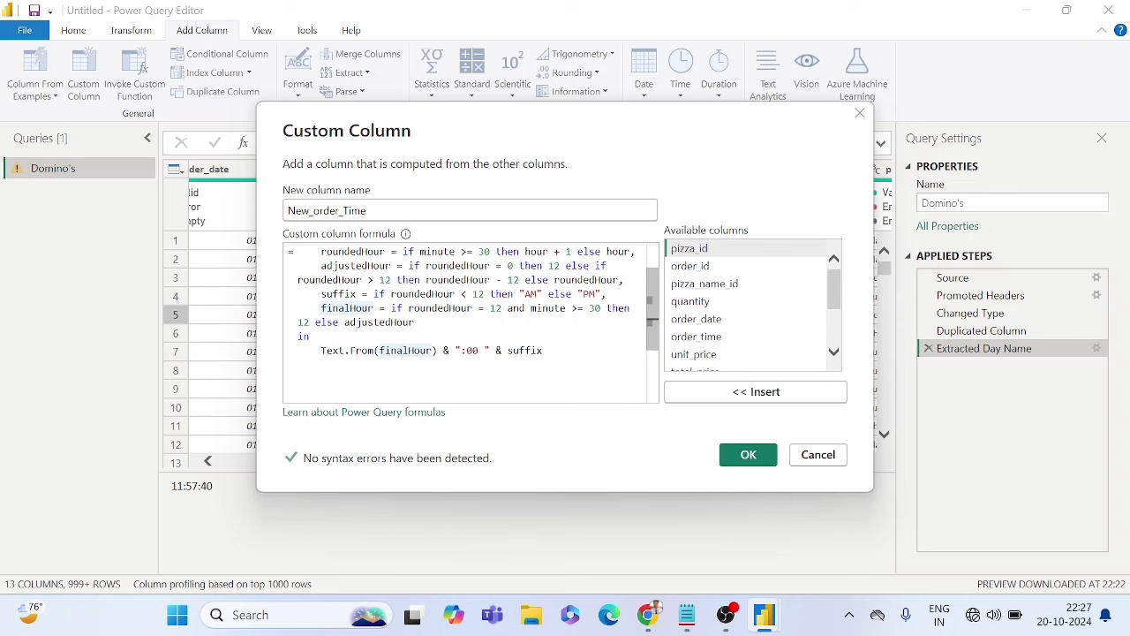
click(490, 294)
click(470, 279)
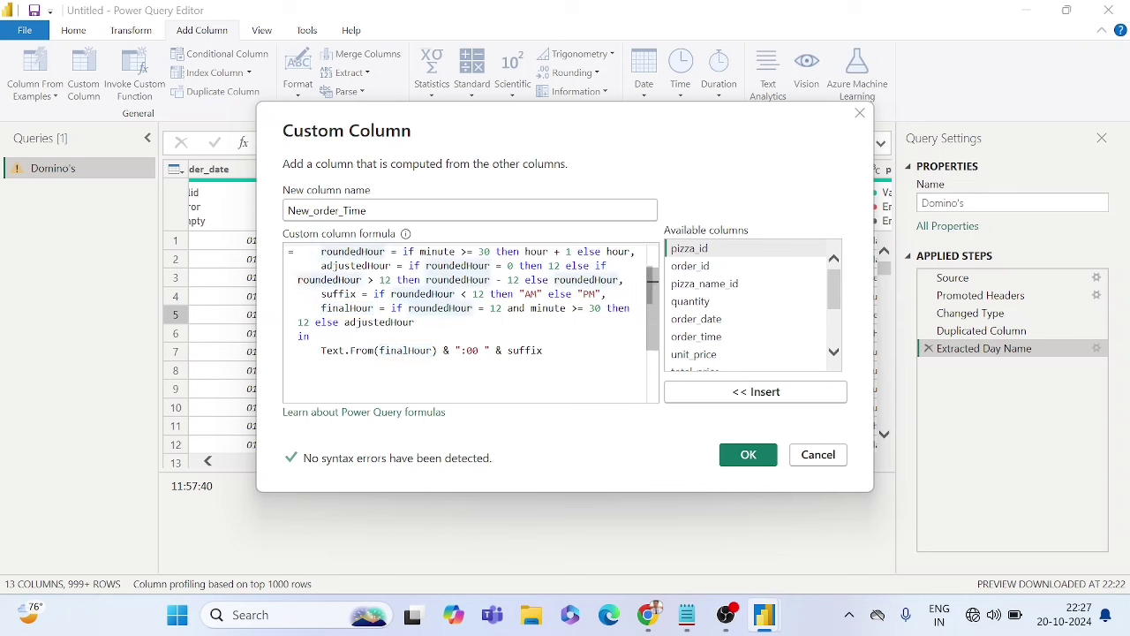
click(479, 308)
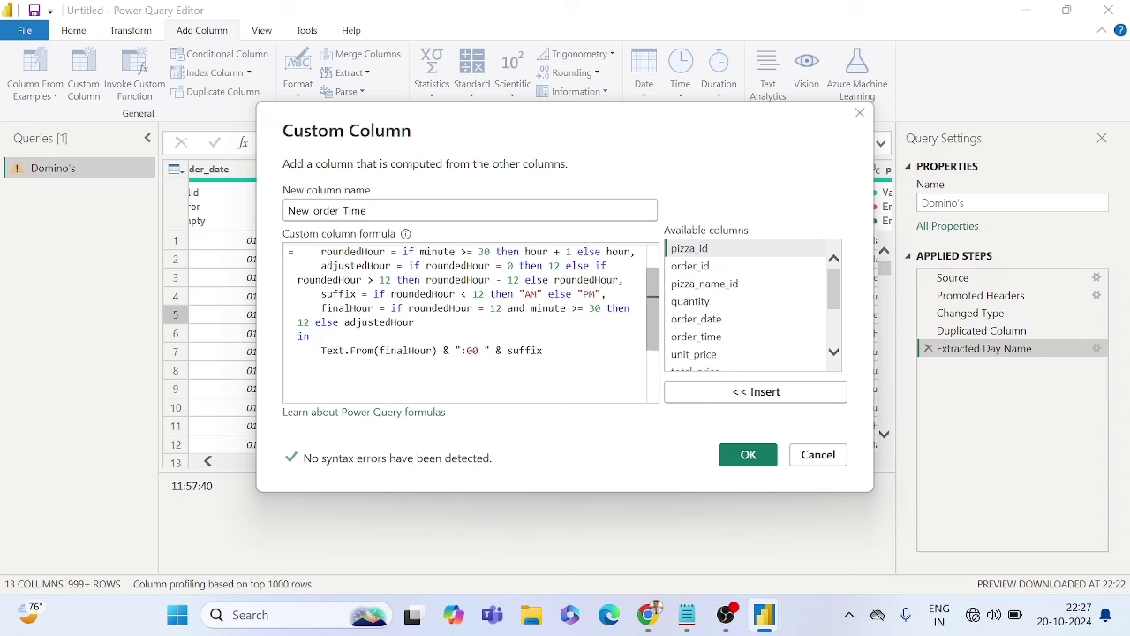
click(420, 351)
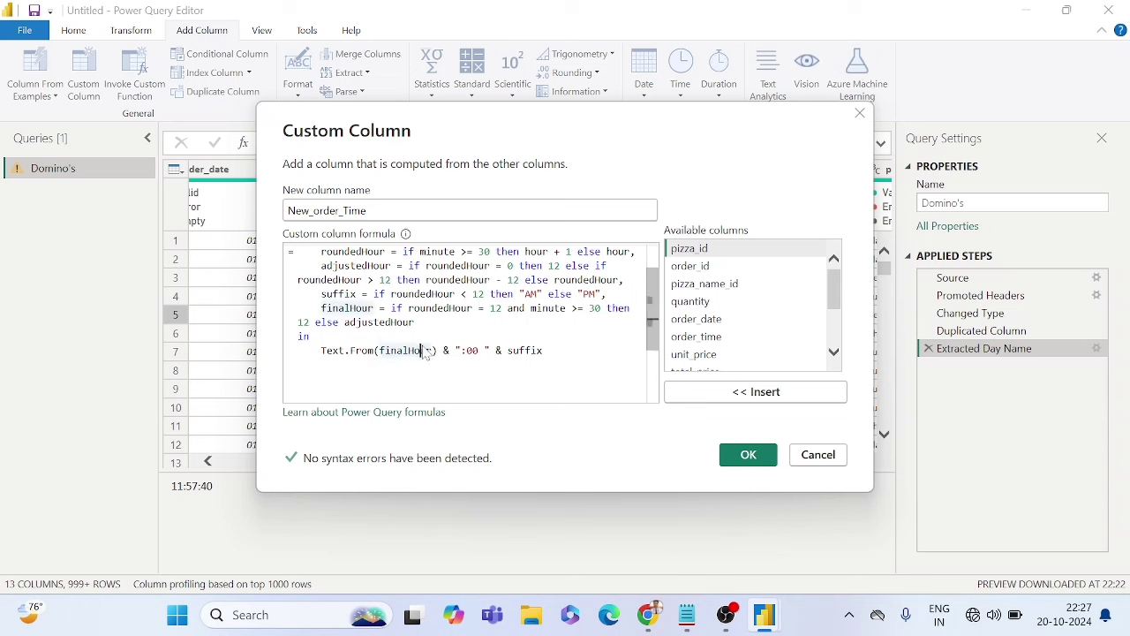
scroll(420, 351, down, 2)
scroll(432, 363, up, 3)
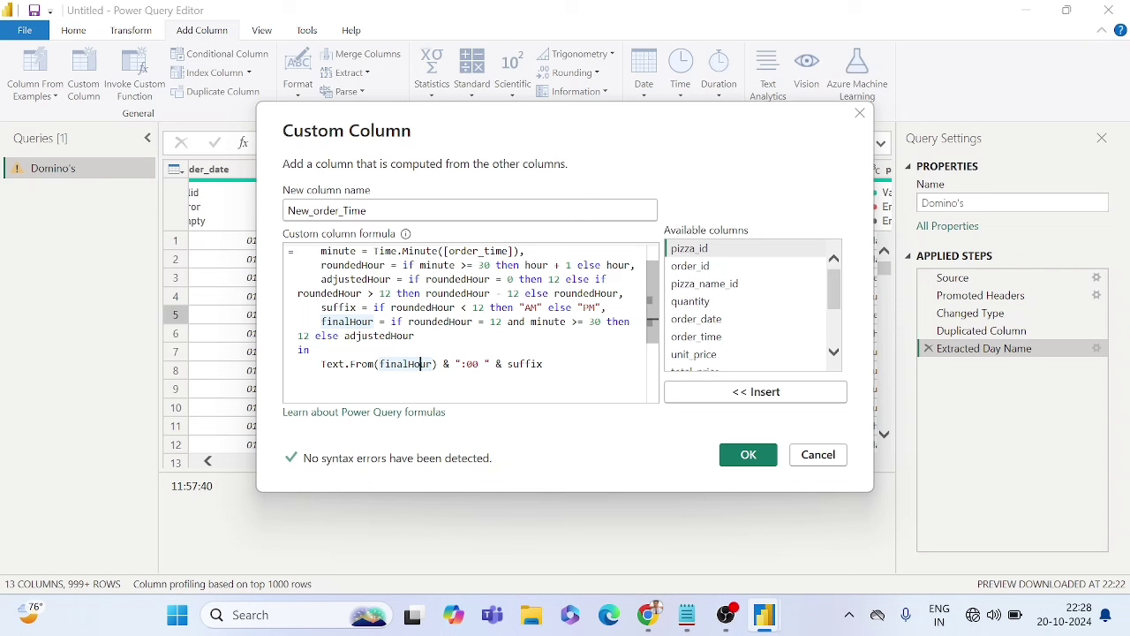
Step: Confirm the New_order_Time custom column and inspect its row 4 value
click(747, 457)
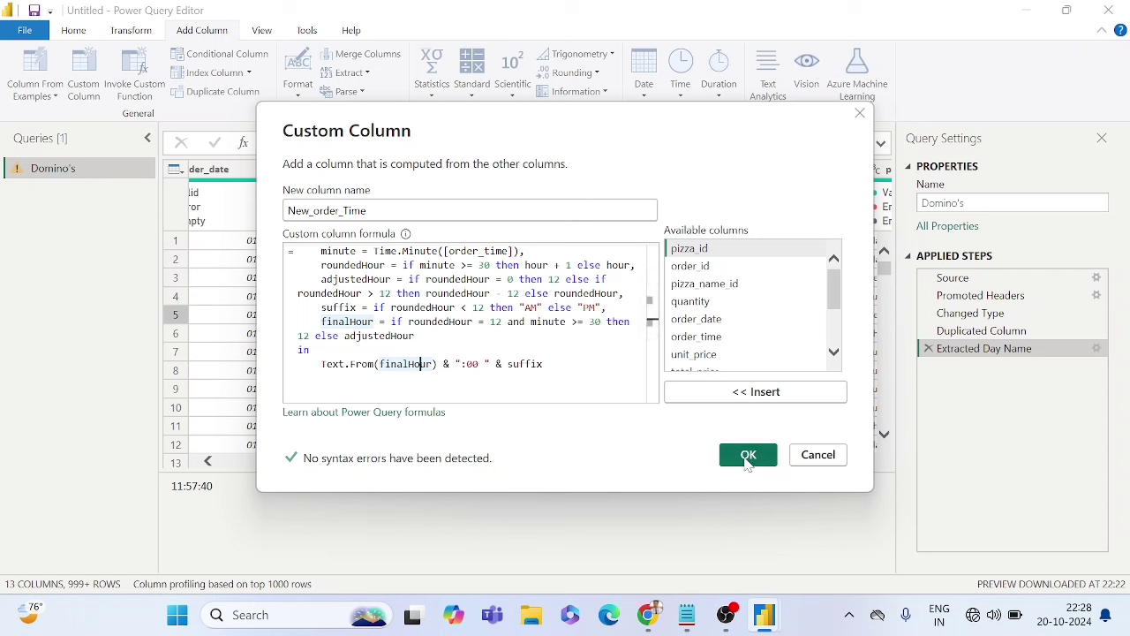
click(747, 457)
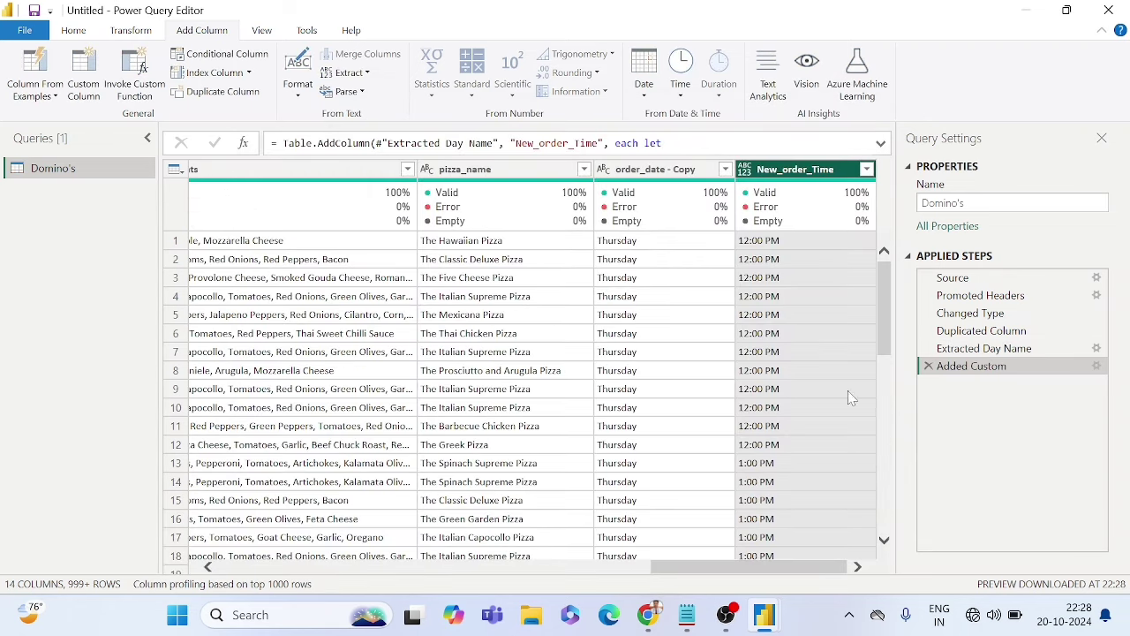
click(826, 300)
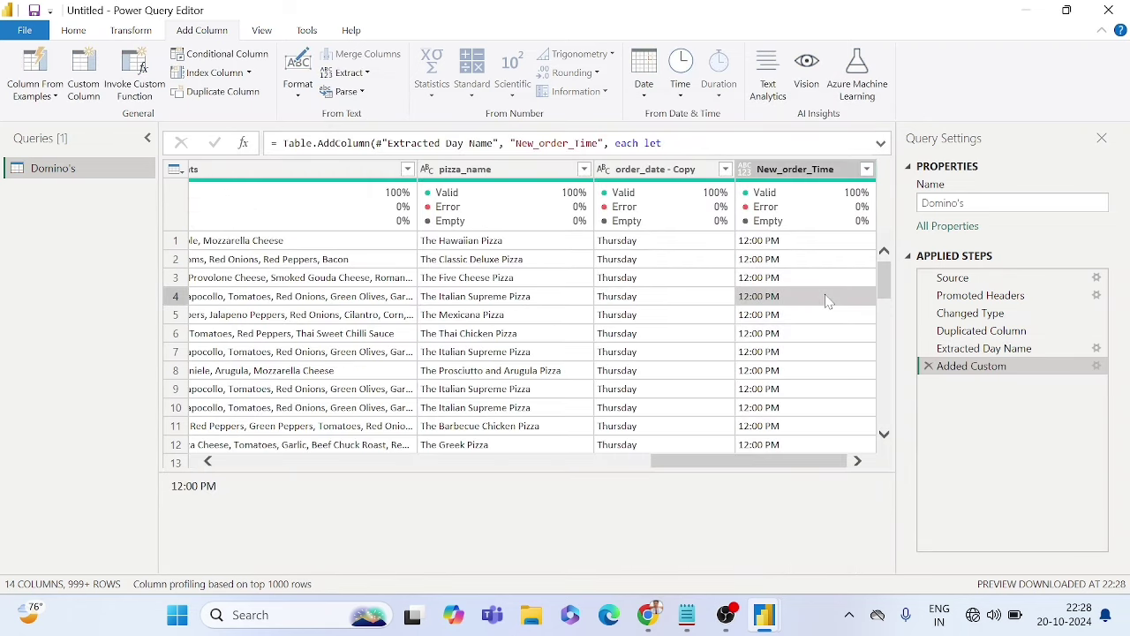
Step: Check the New_order_Time and order_date - Copy values in the Domino's query, and close and apply the query changes
click(792, 279)
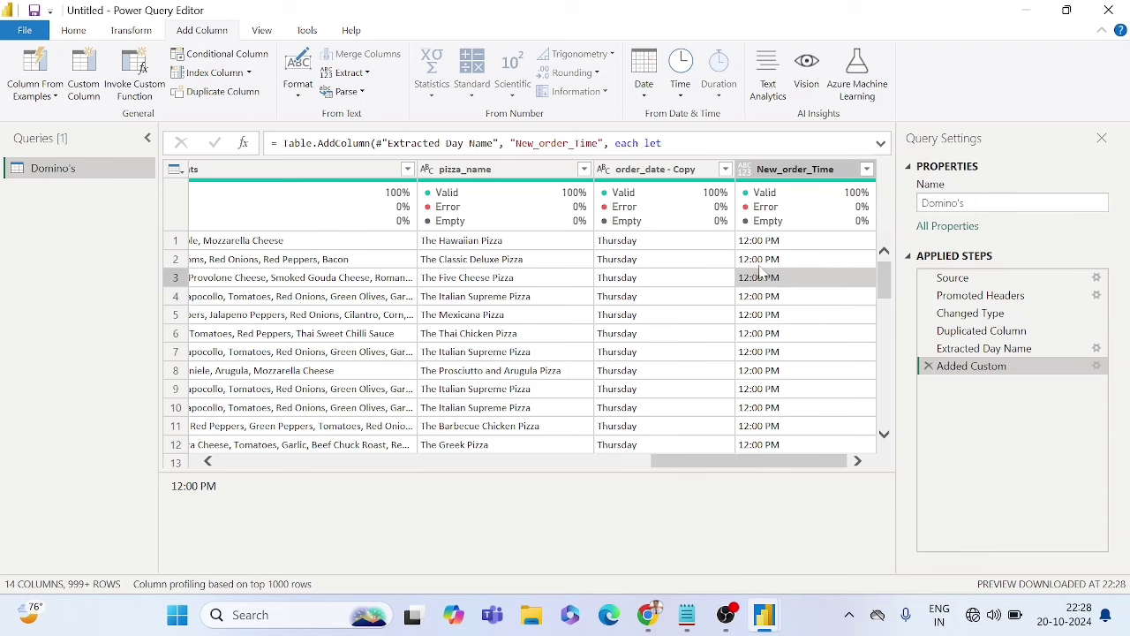
scroll(784, 332, down, 3)
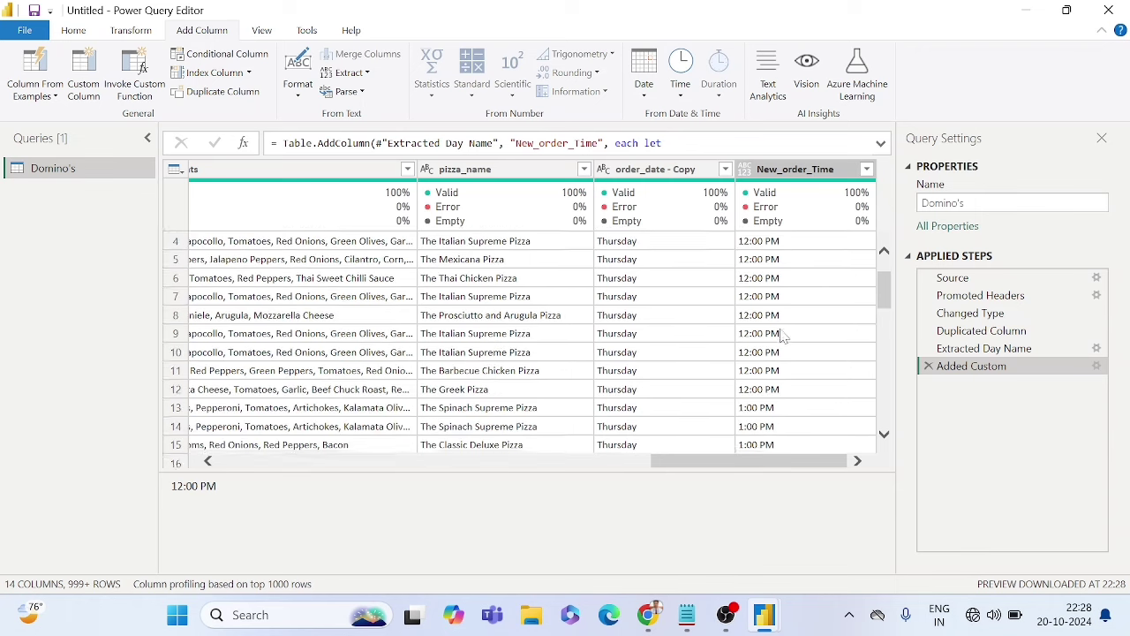
scroll(781, 307, up, 3)
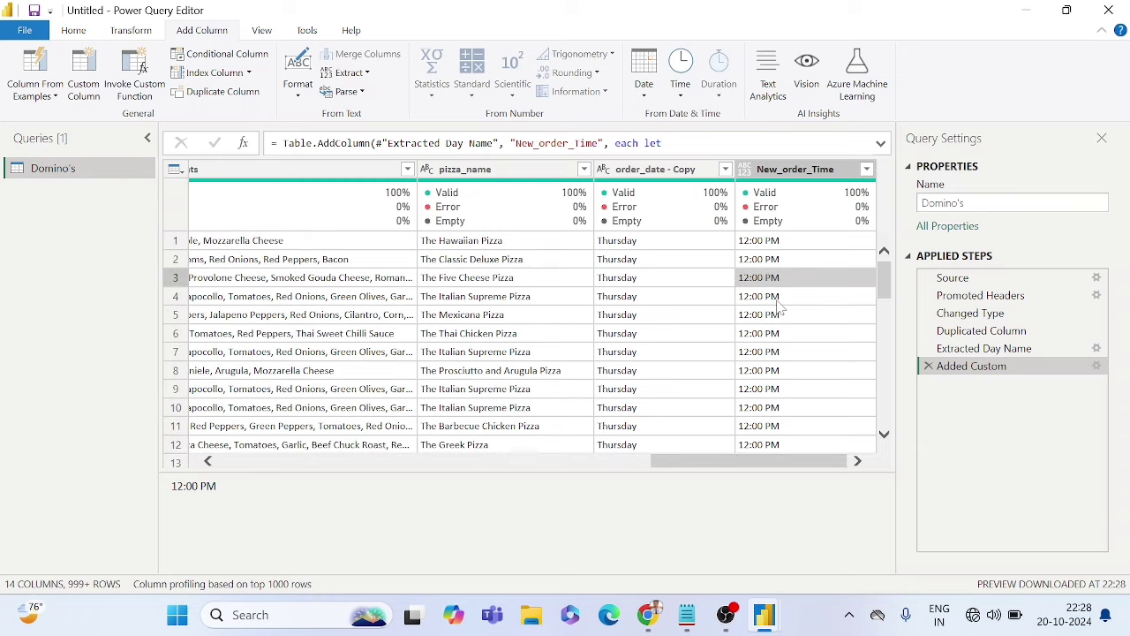
scroll(780, 307, down, 3)
scroll(780, 307, up, 3)
click(670, 278)
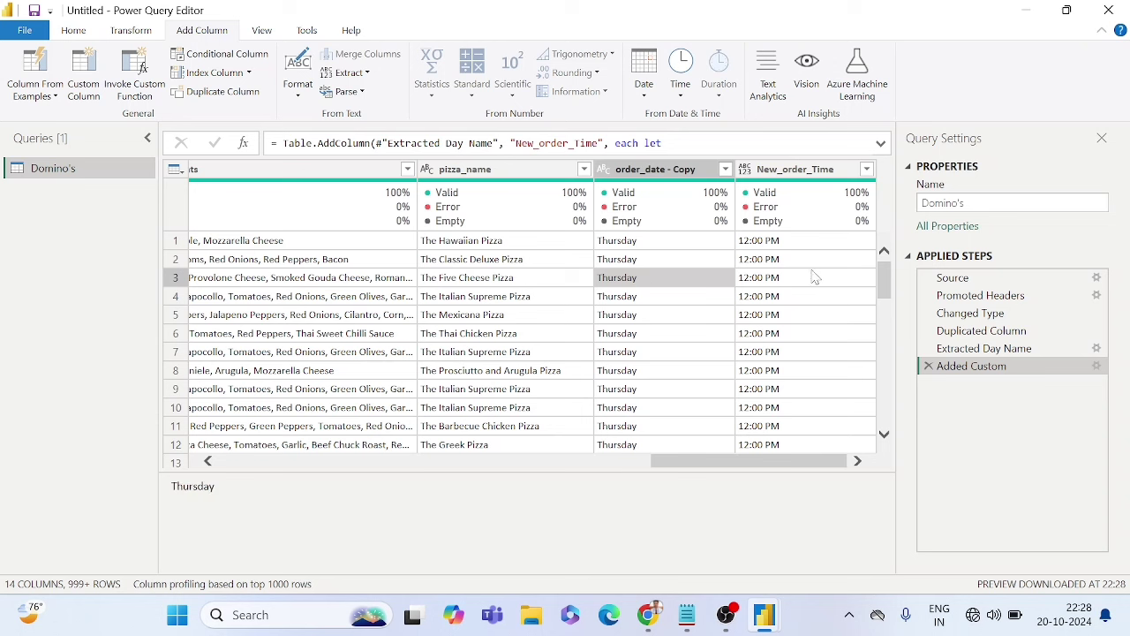
click(24, 31)
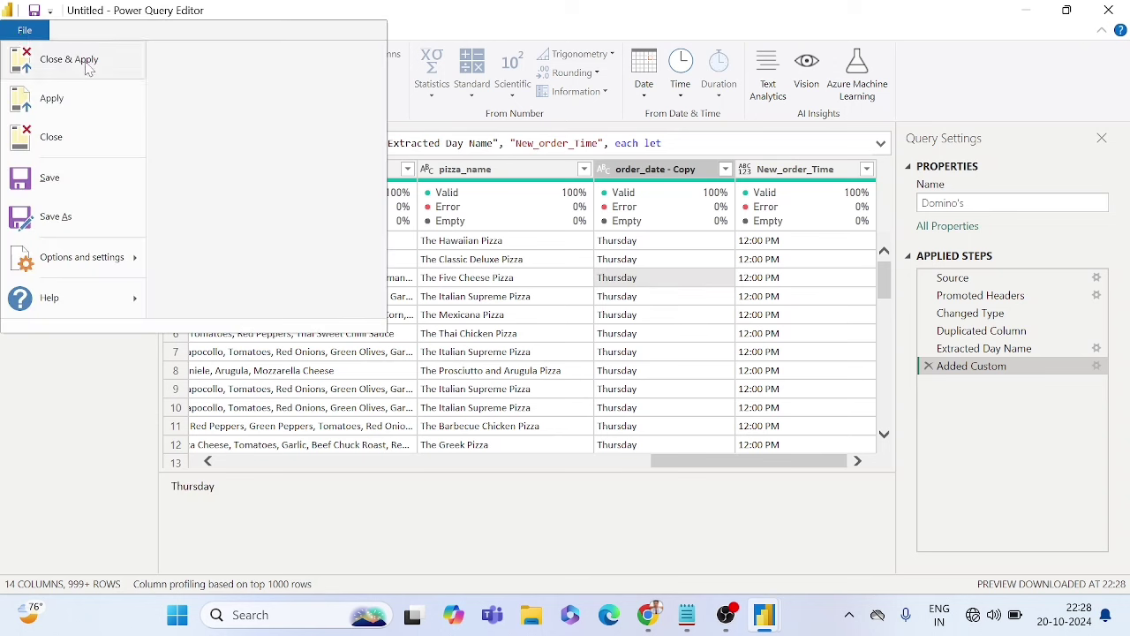
key(Escape)
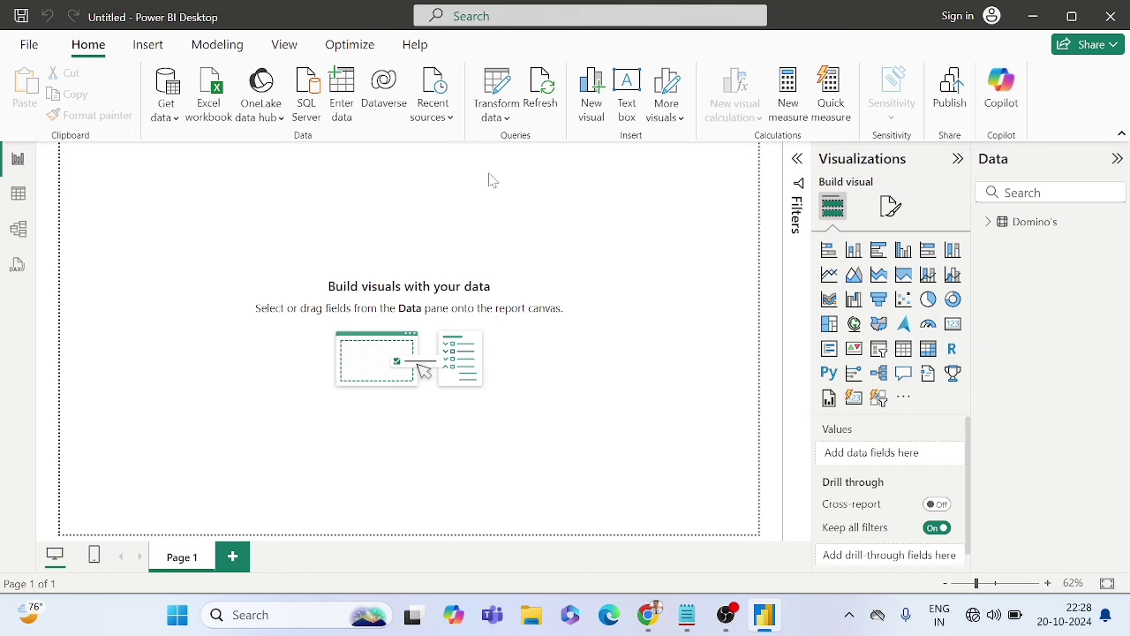
Step: Rename the order_date - Copy field of the Domino's table to WeekDay_order
click(988, 222)
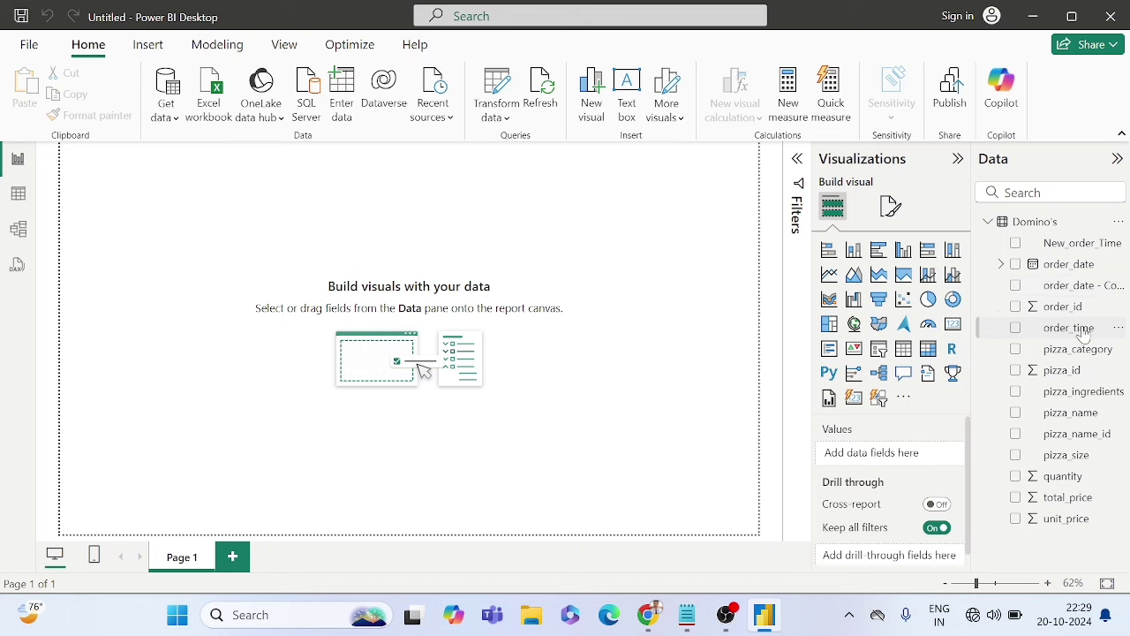
right_click(1066, 287)
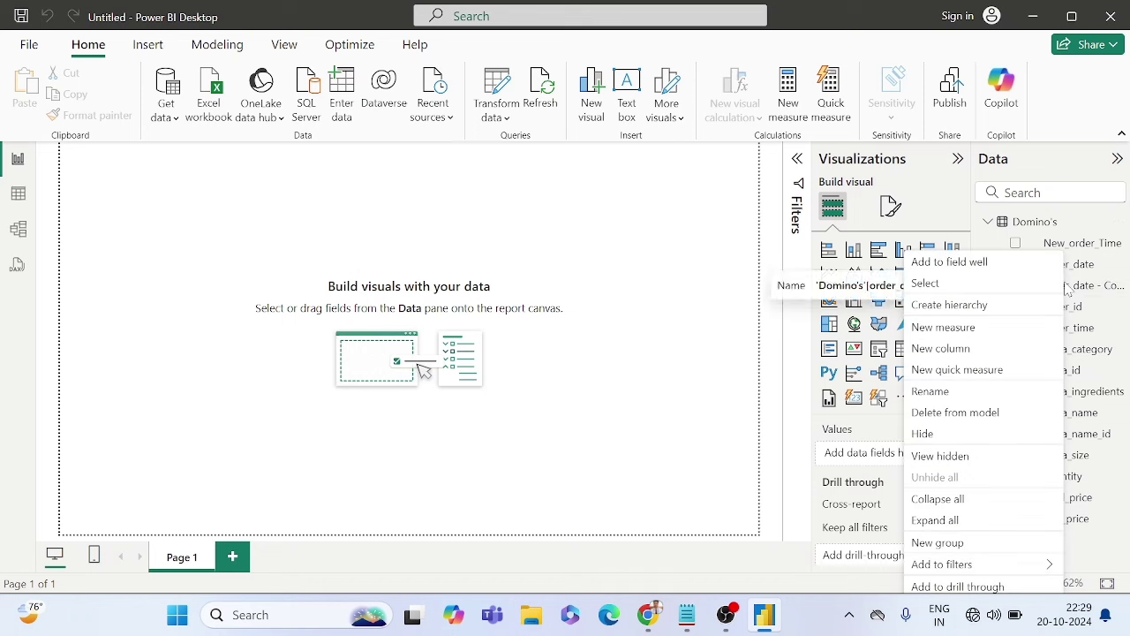
click(558, 328)
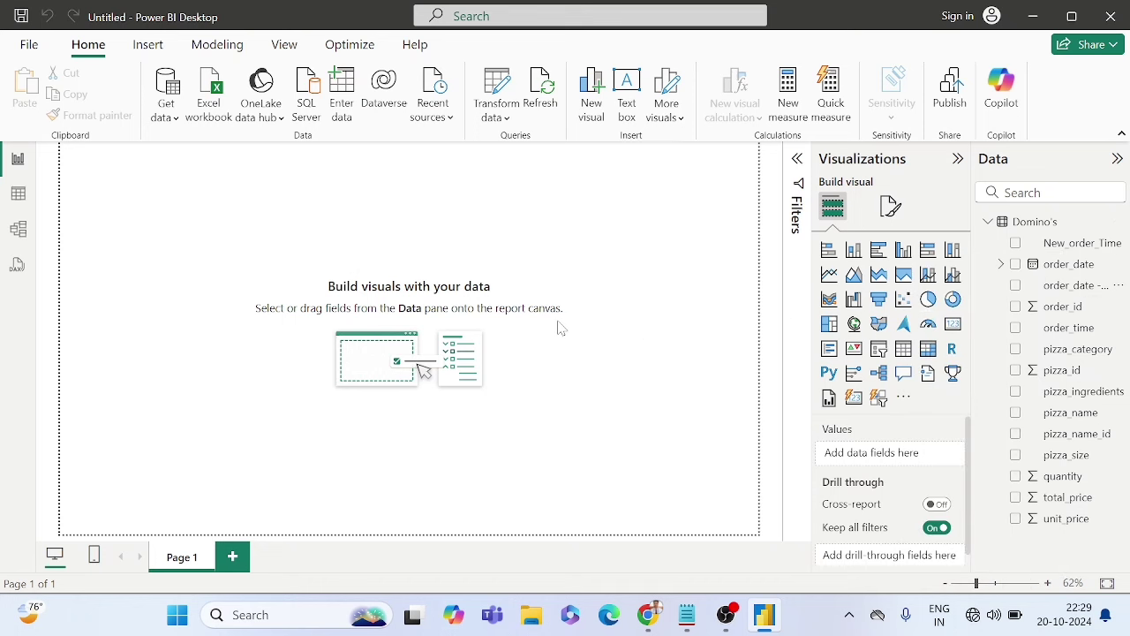
right_click(1062, 287)
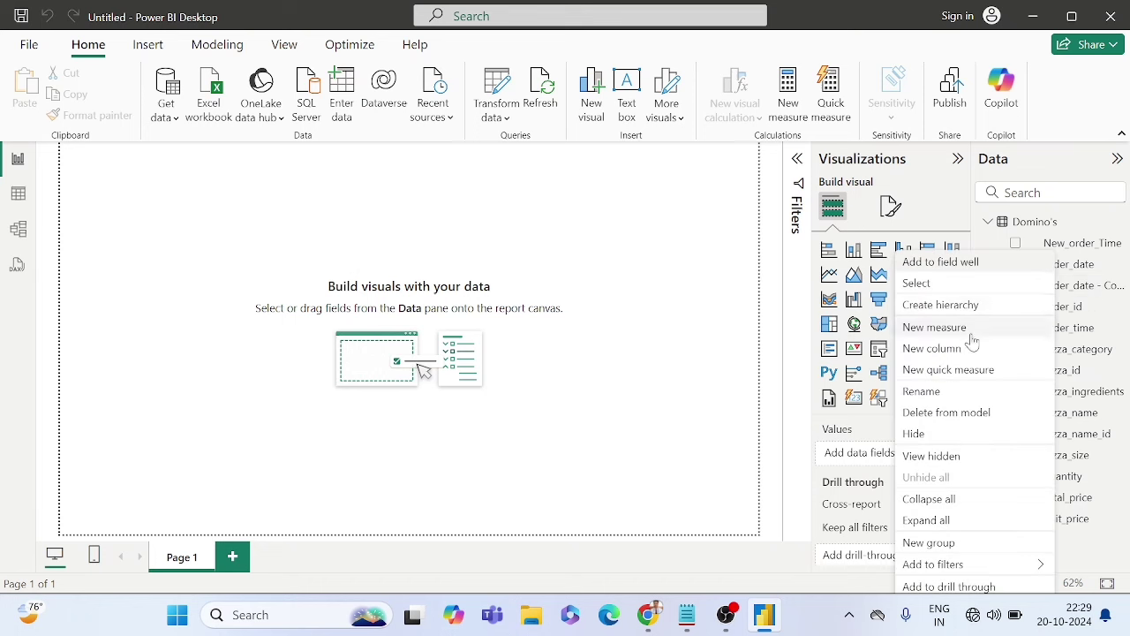
click(934, 391)
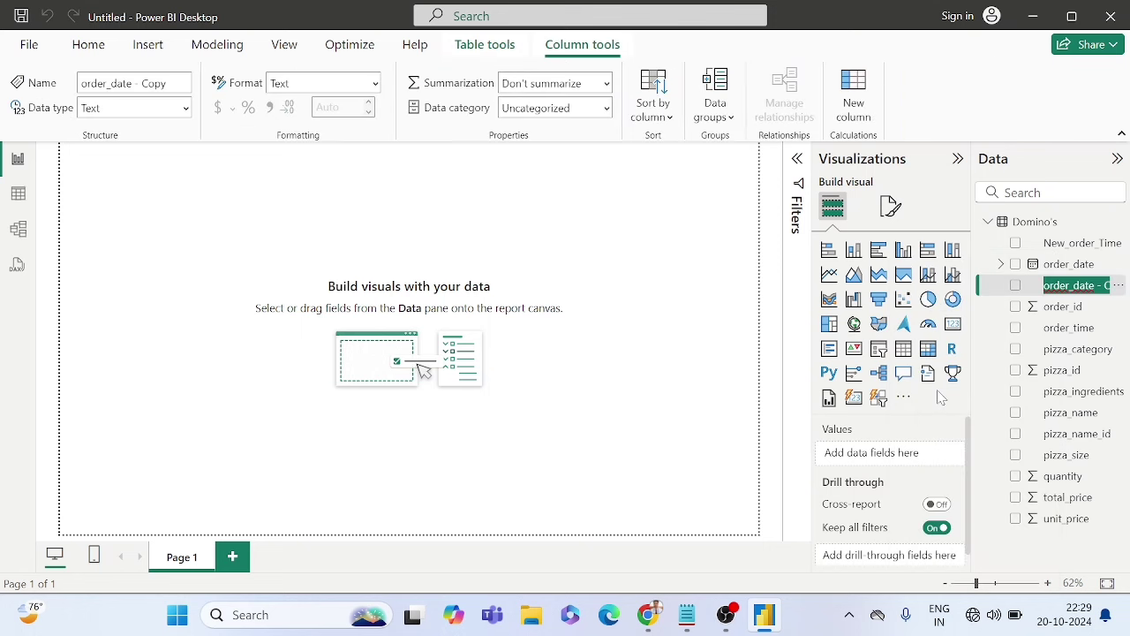
key(BackSpace)
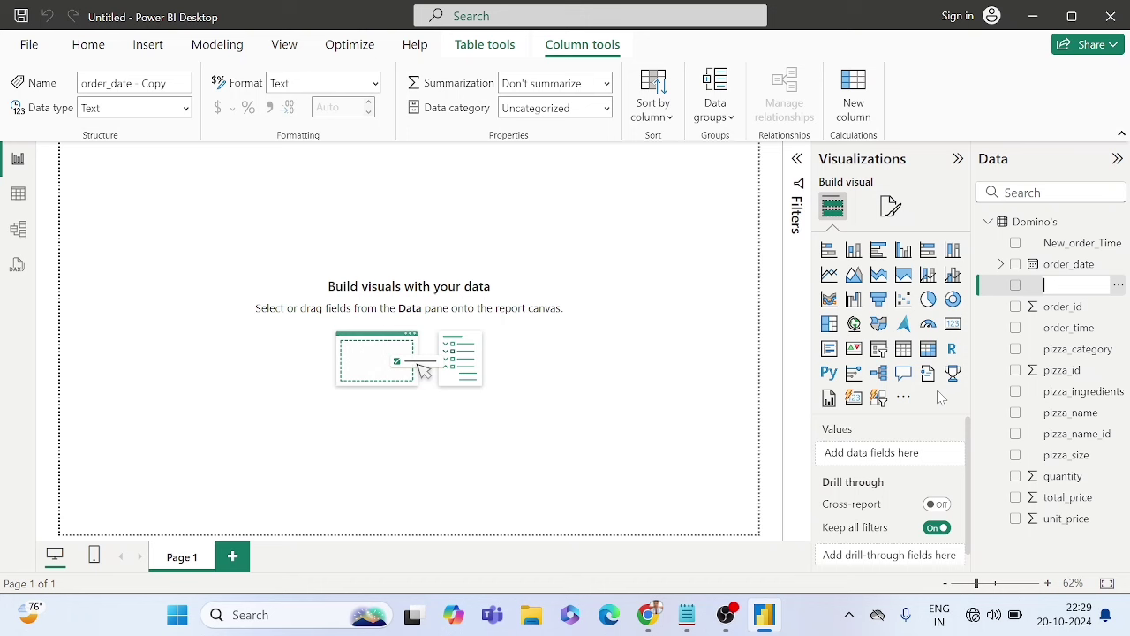
text(W)
key(BackSpace)
text(WeekDay )
text(order)
key(Return)
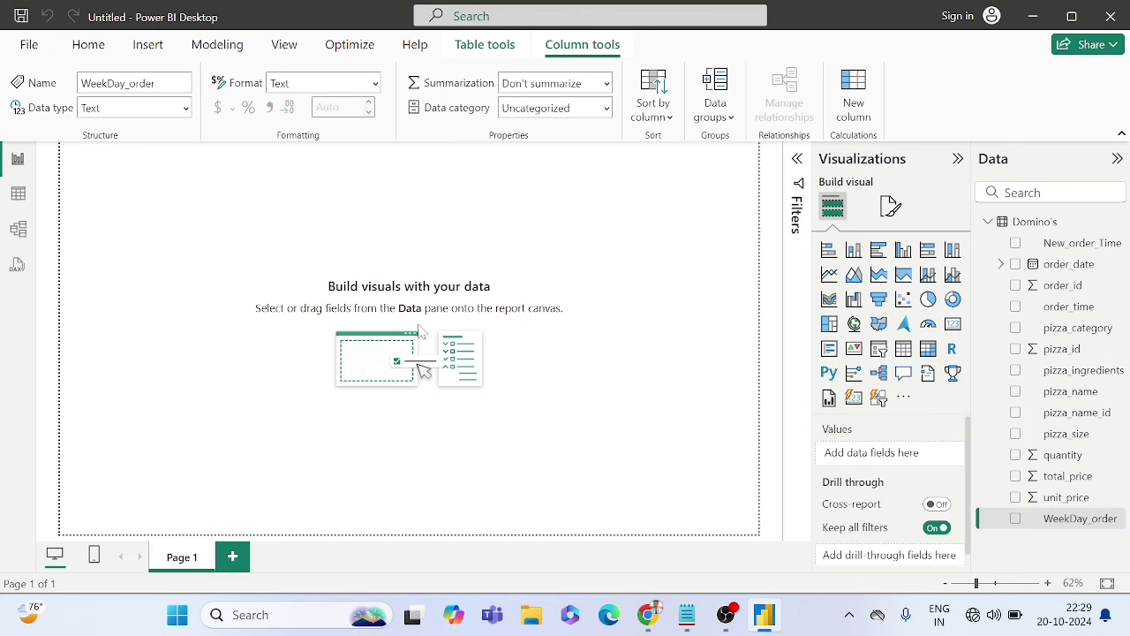
click(420, 330)
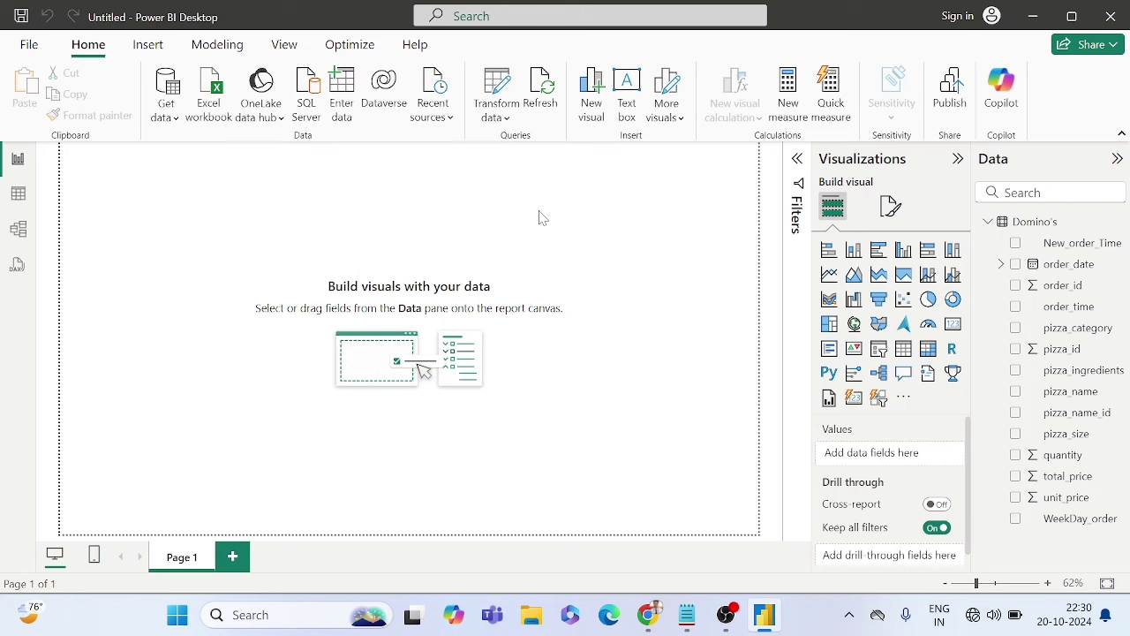
Step: Create an empty manually entered table named Pizza Measure and load it into the model
right_click(1031, 223)
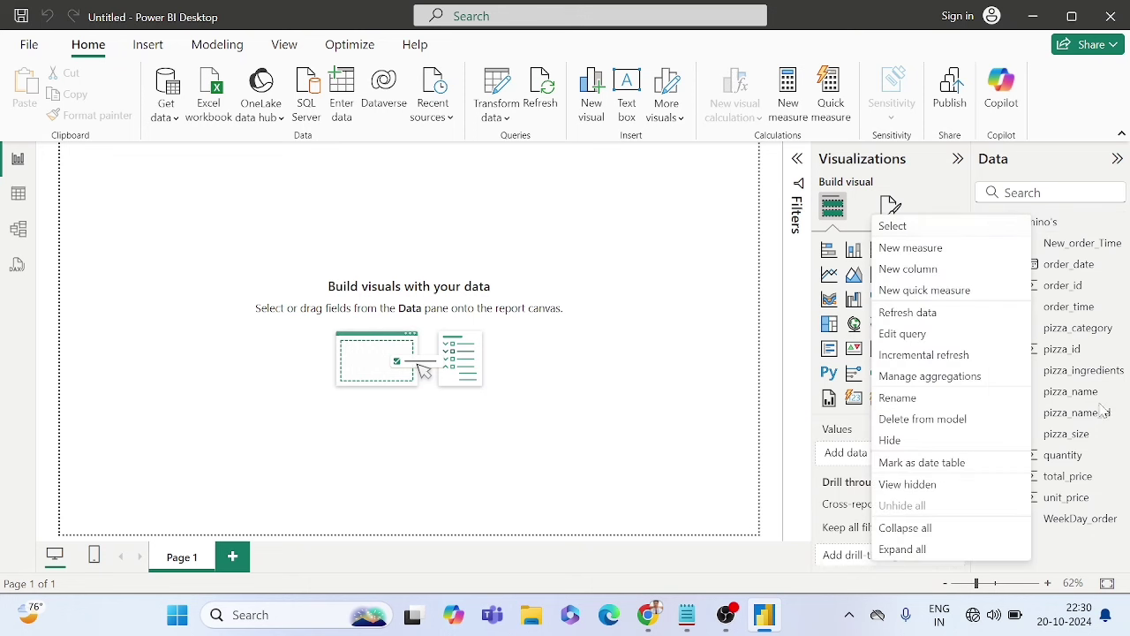
click(453, 392)
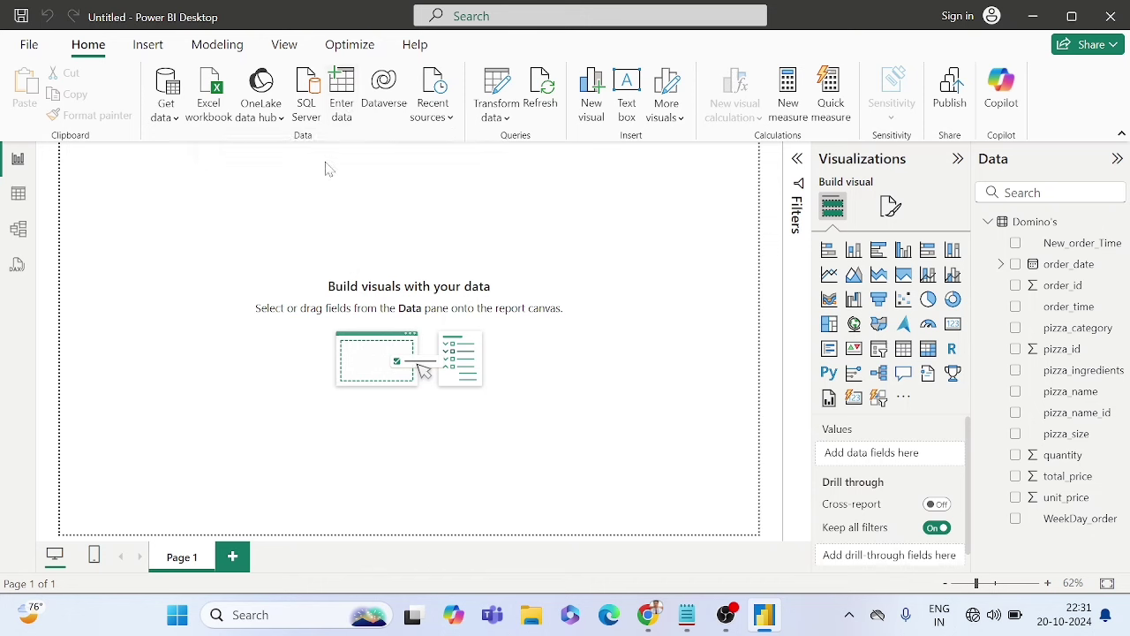
click(347, 106)
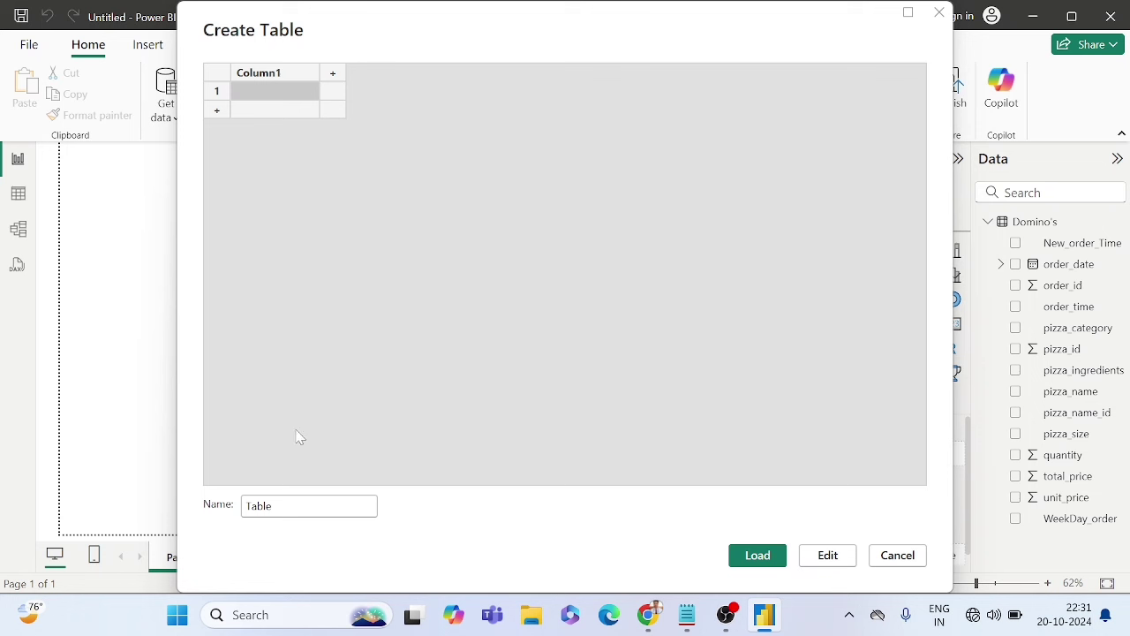
drag(272, 506, 212, 507)
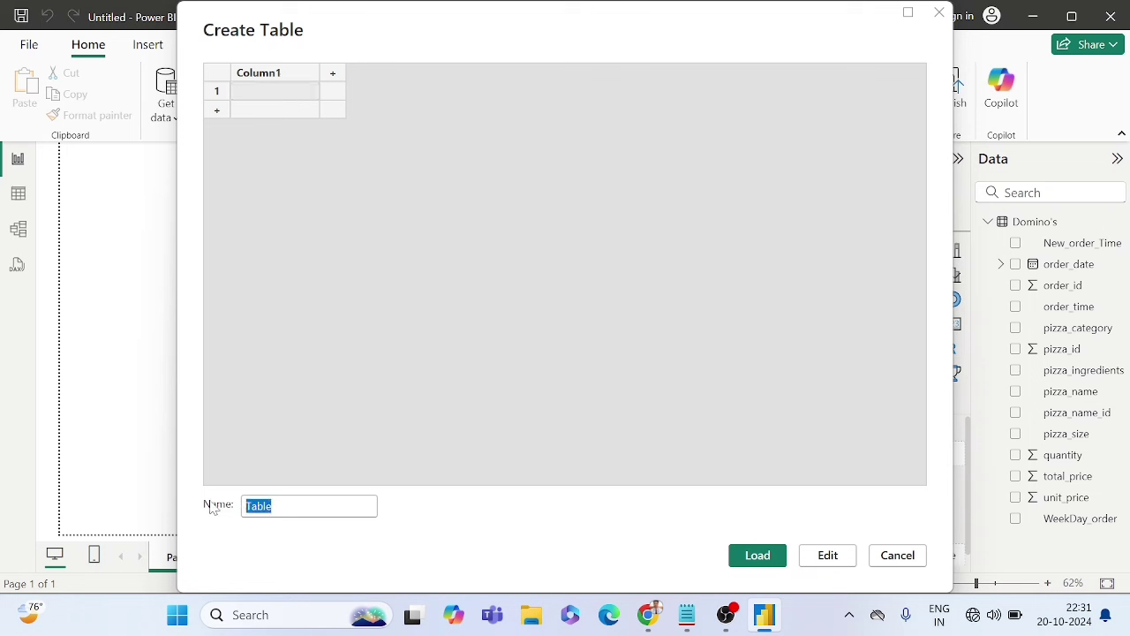
key(BackSpace)
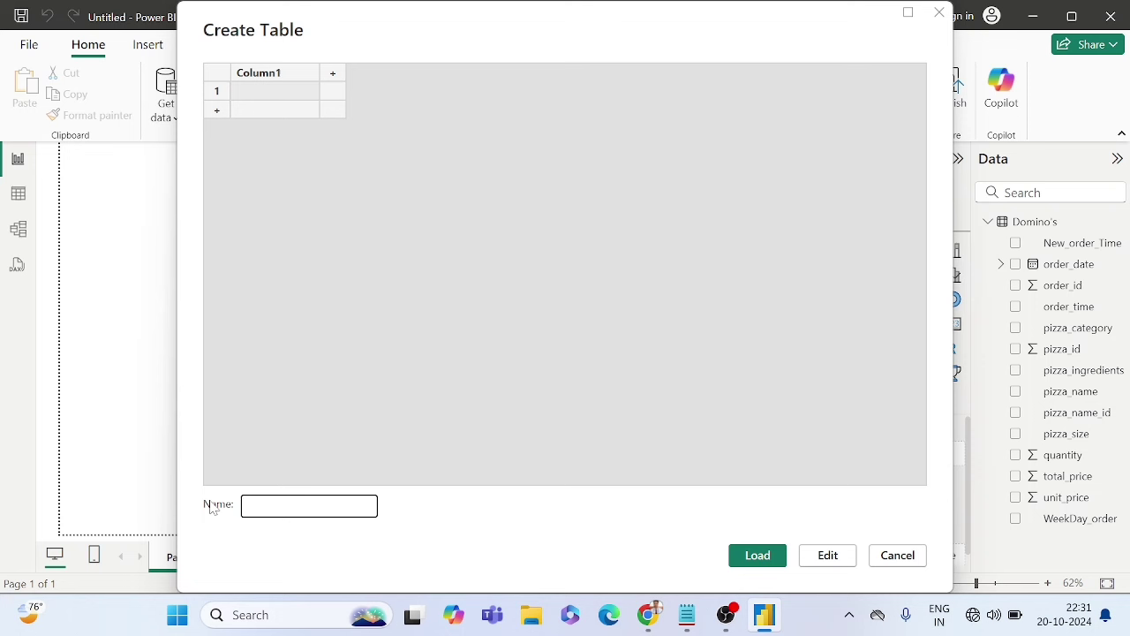
text(N)
key(BackSpace)
text(Pizza Measure)
click(757, 555)
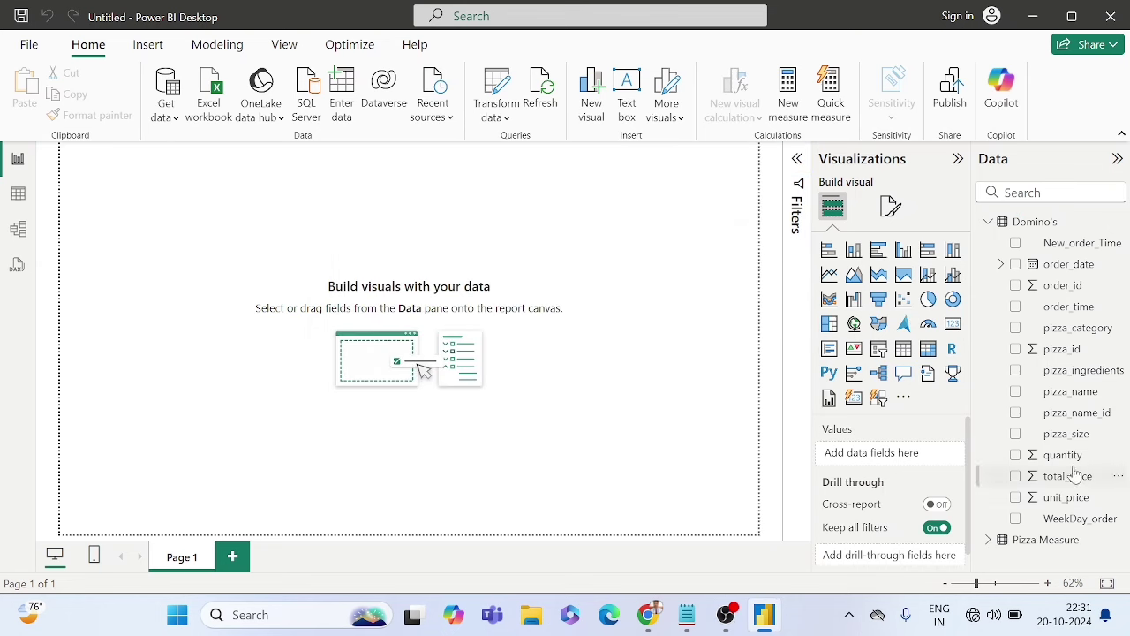
Step: Add a new measure named Total Revenue to the Pizza Measure table
click(989, 540)
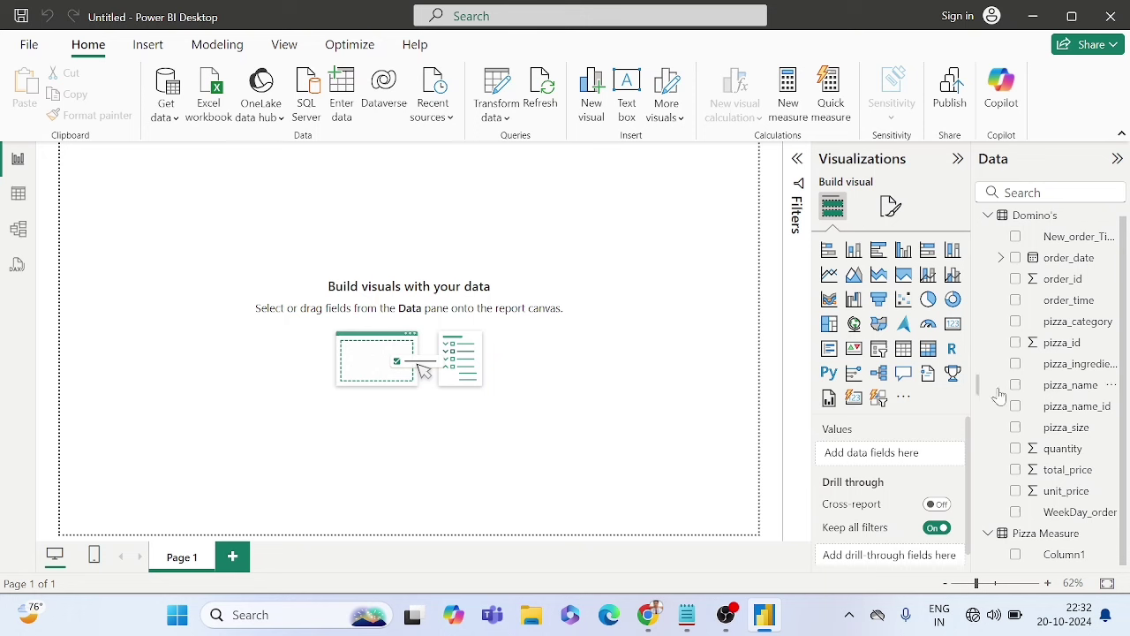
scroll(1045, 364, up, 1)
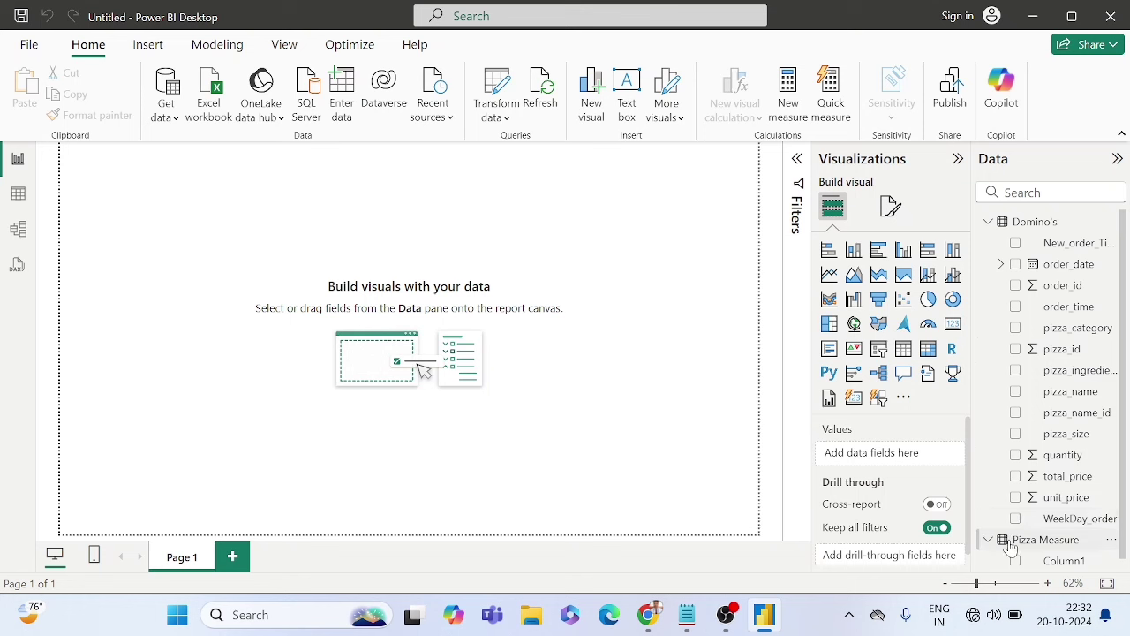
scroll(1017, 545, down, 1)
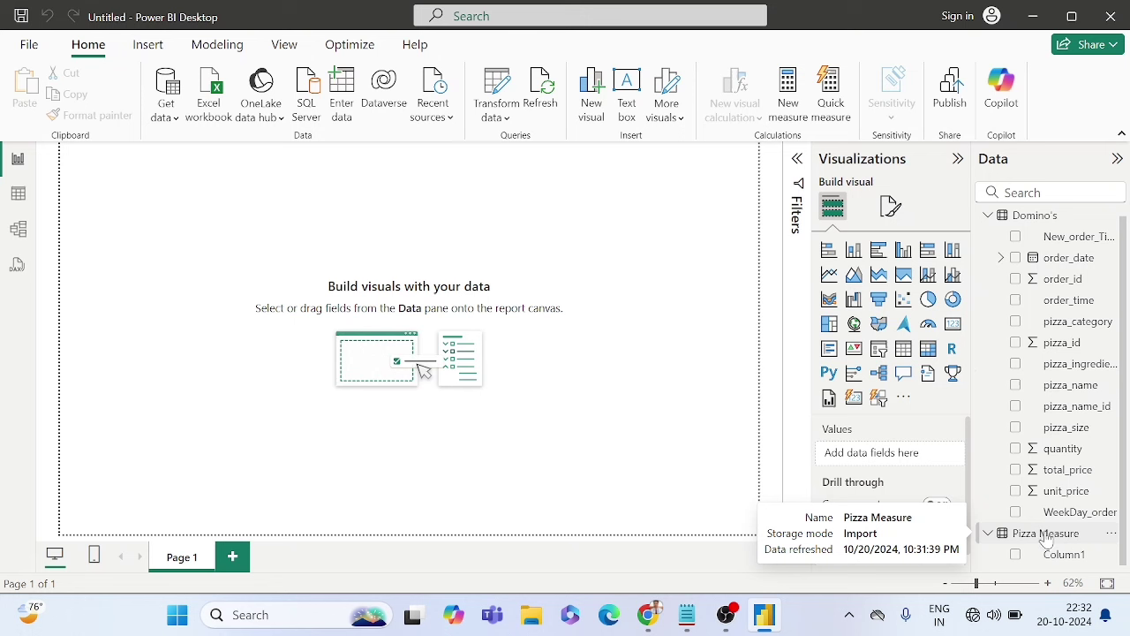
right_click(1045, 535)
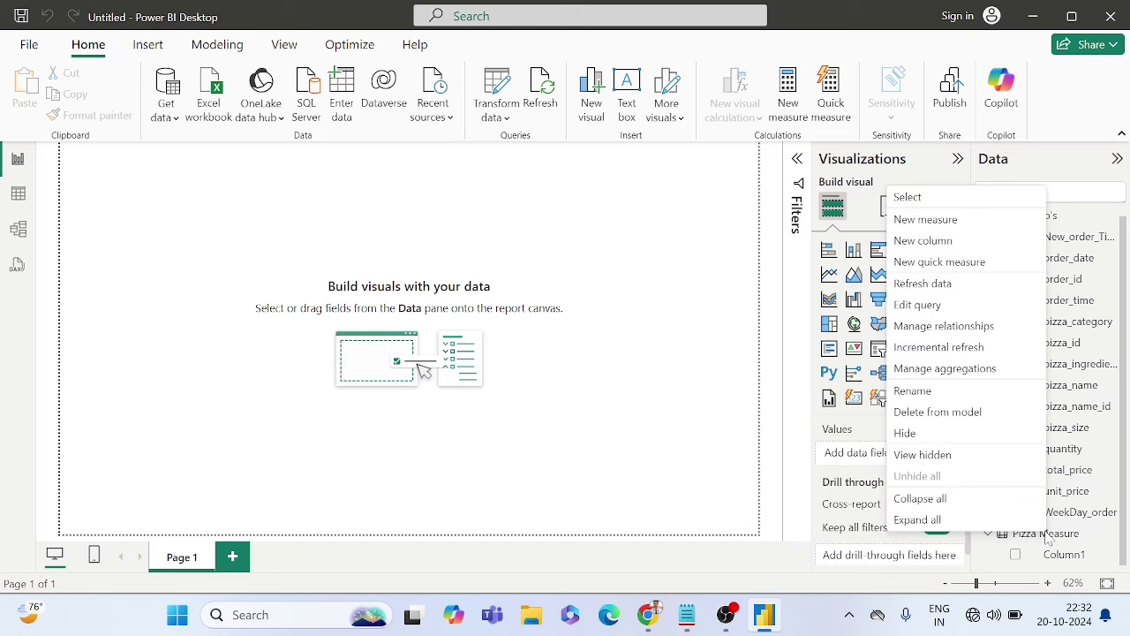
click(936, 223)
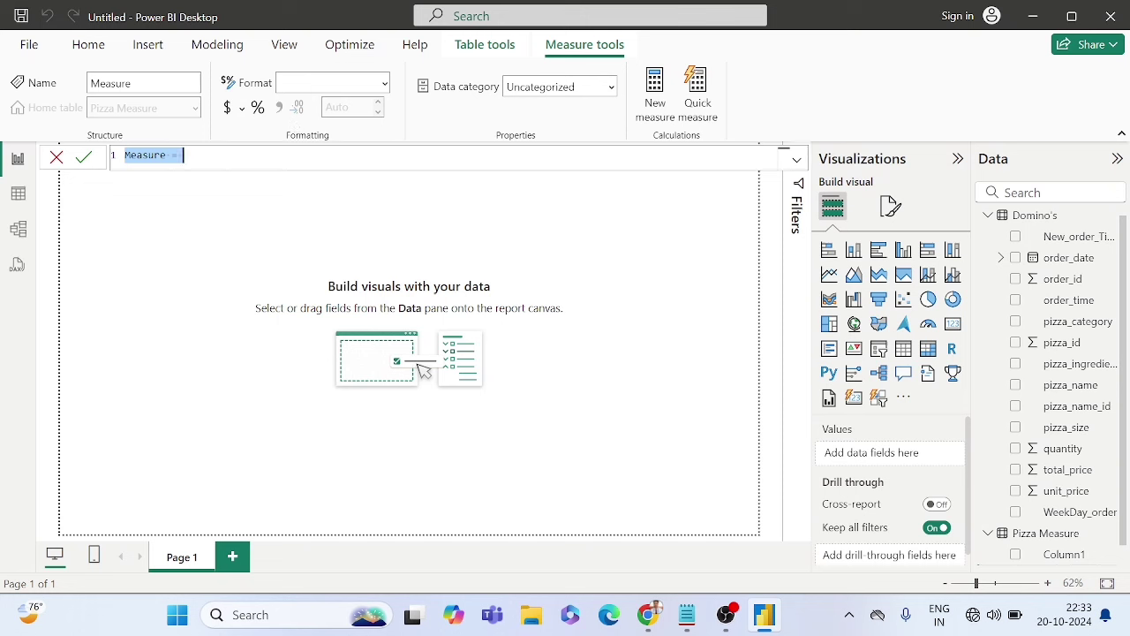
key(BackSpace)
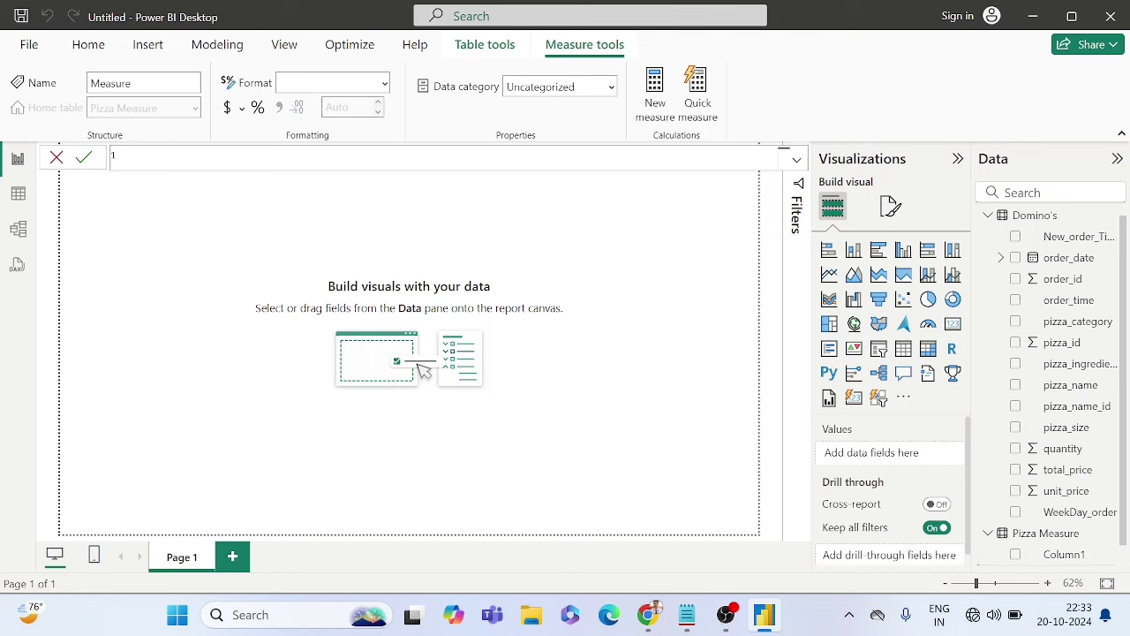
text(Total Revenue =)
Step: Define the Total Revenue measure as SUM('Domino''s'[total_price]) and commit the formula
text(sum)
key(Tab)
text(()
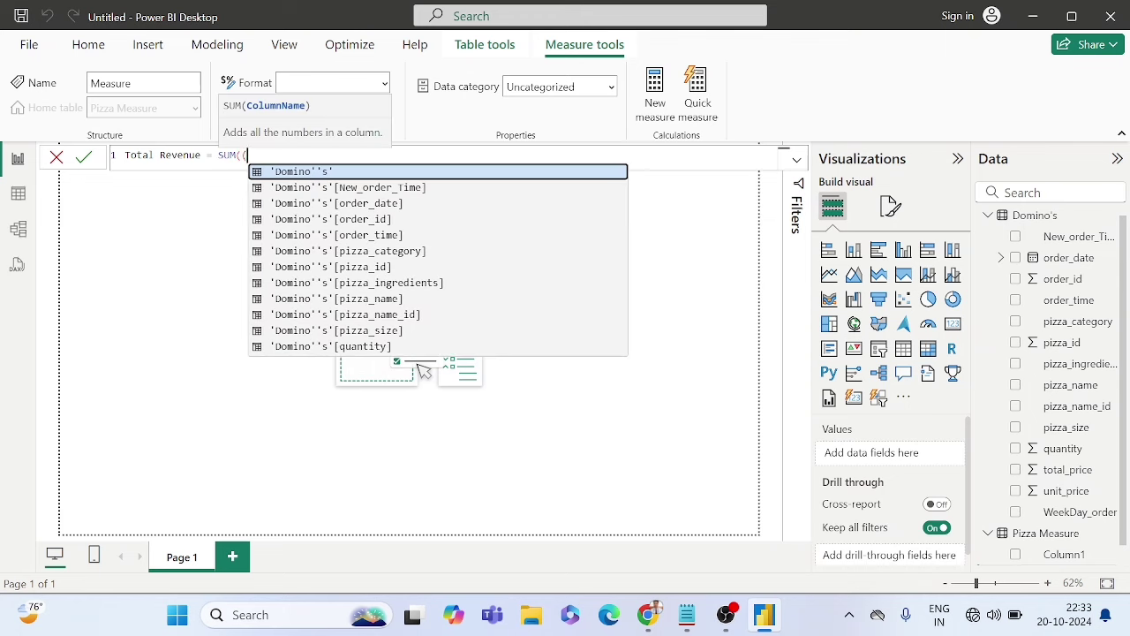
key(BackSpace)
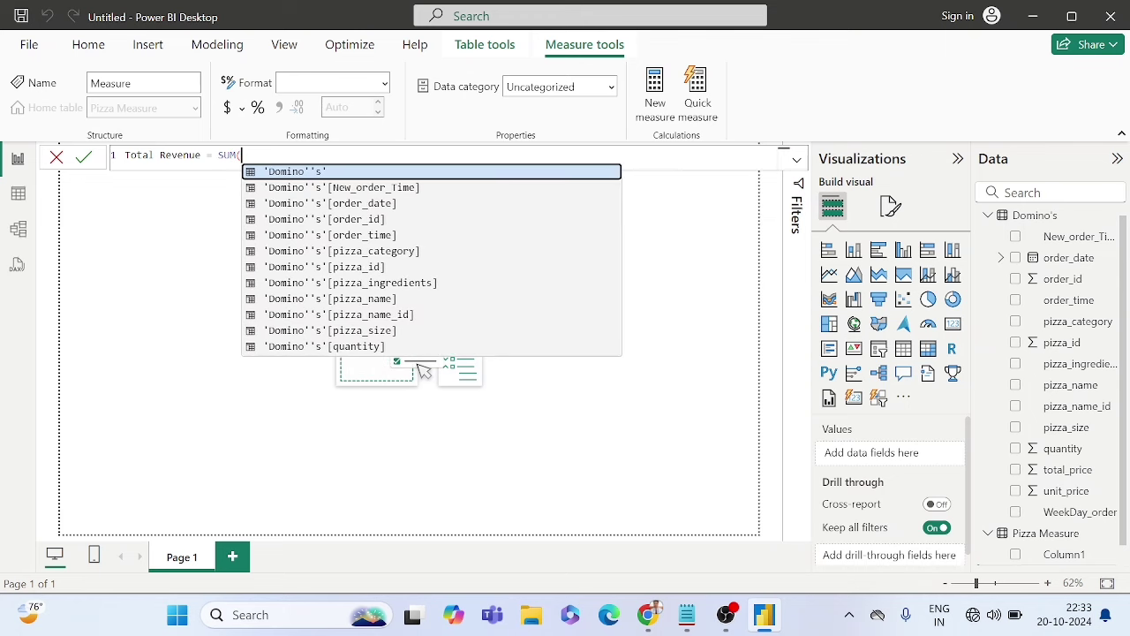
text())
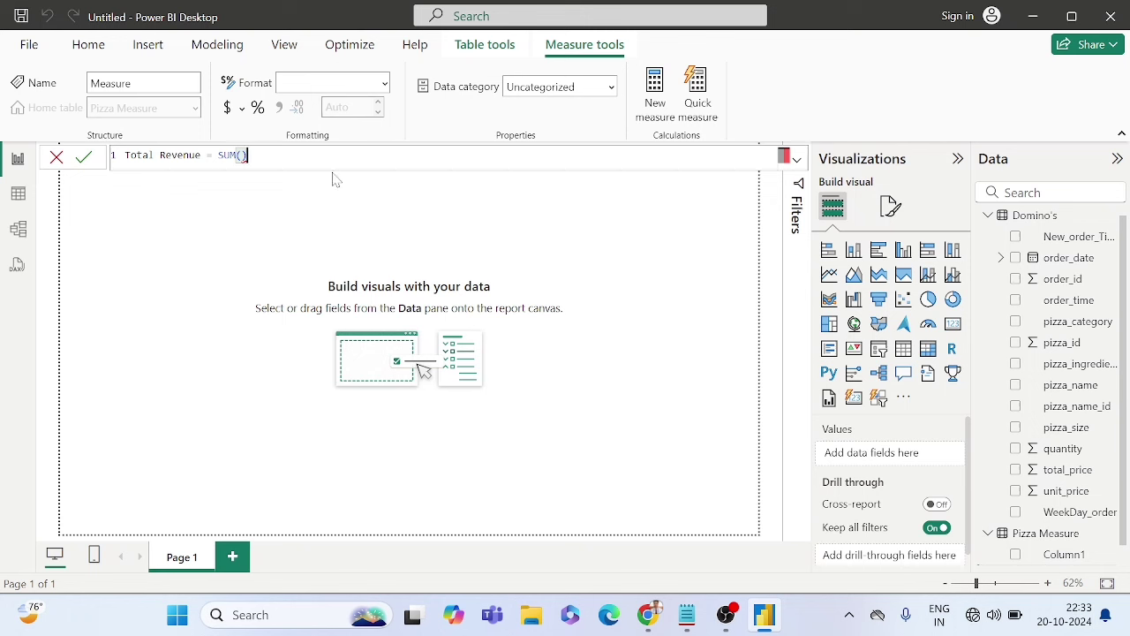
key(Left)
text(total)
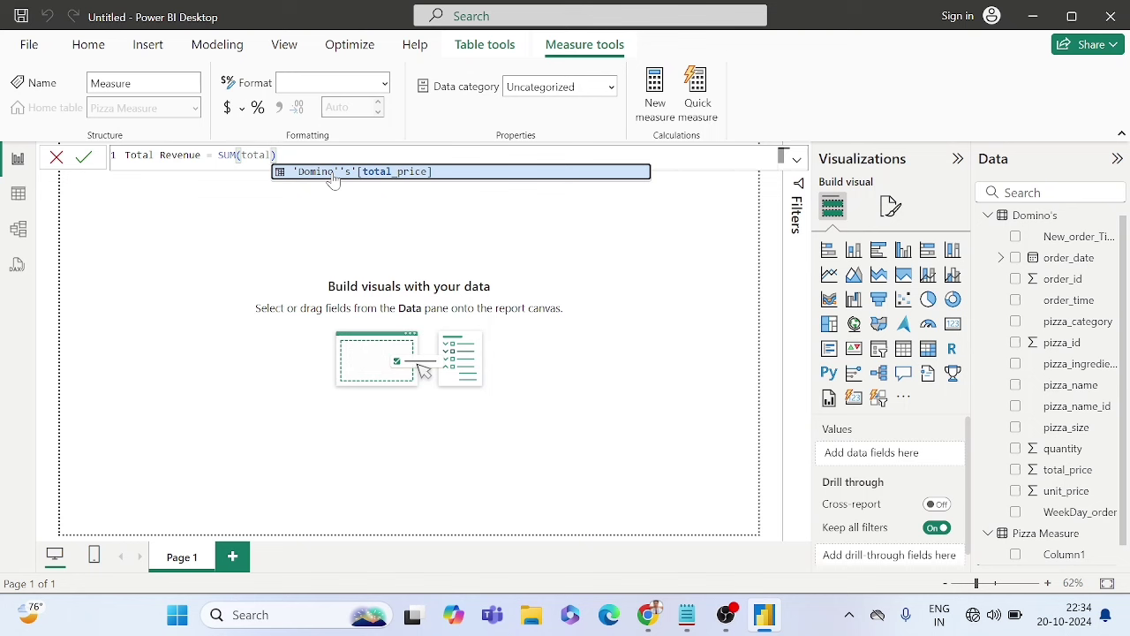
key(Tab)
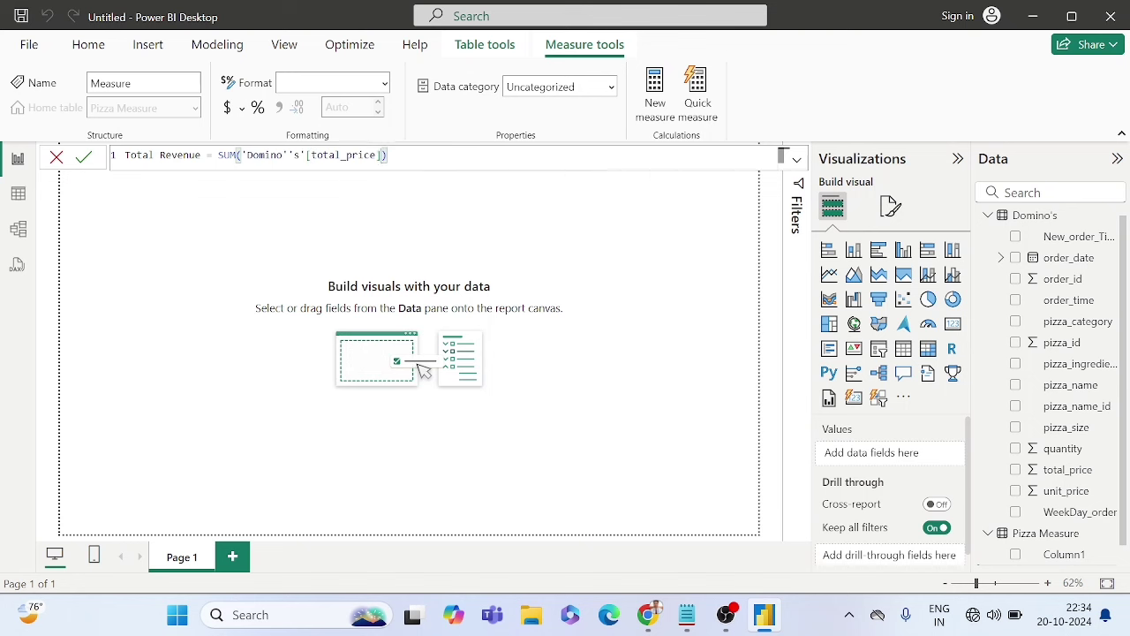
key(Right)
click(86, 159)
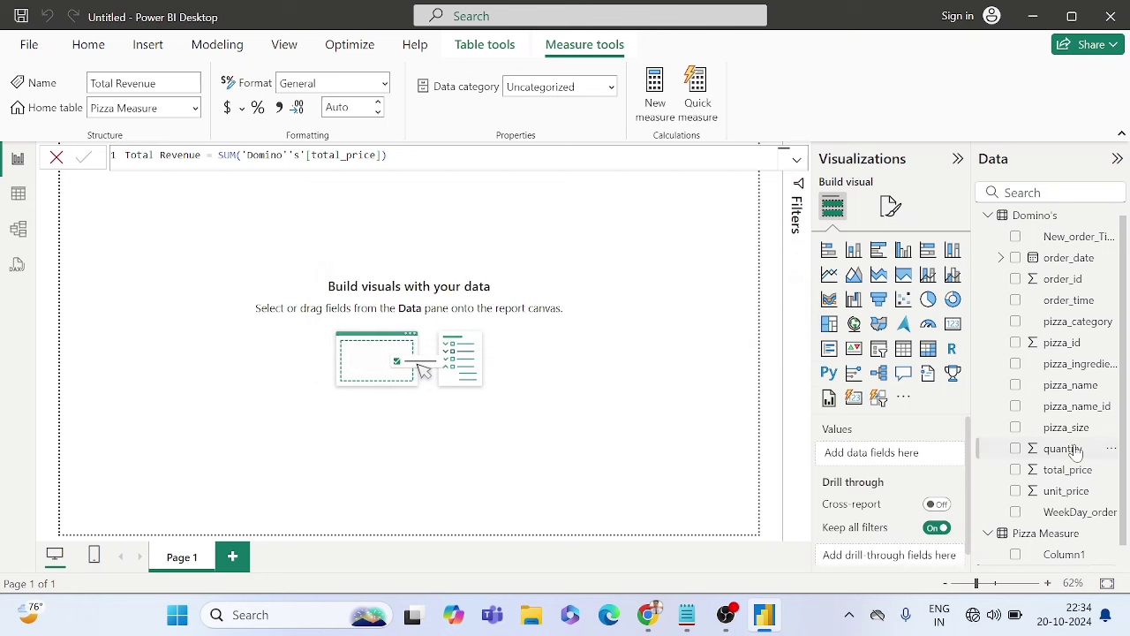
scroll(1073, 556, down, 1)
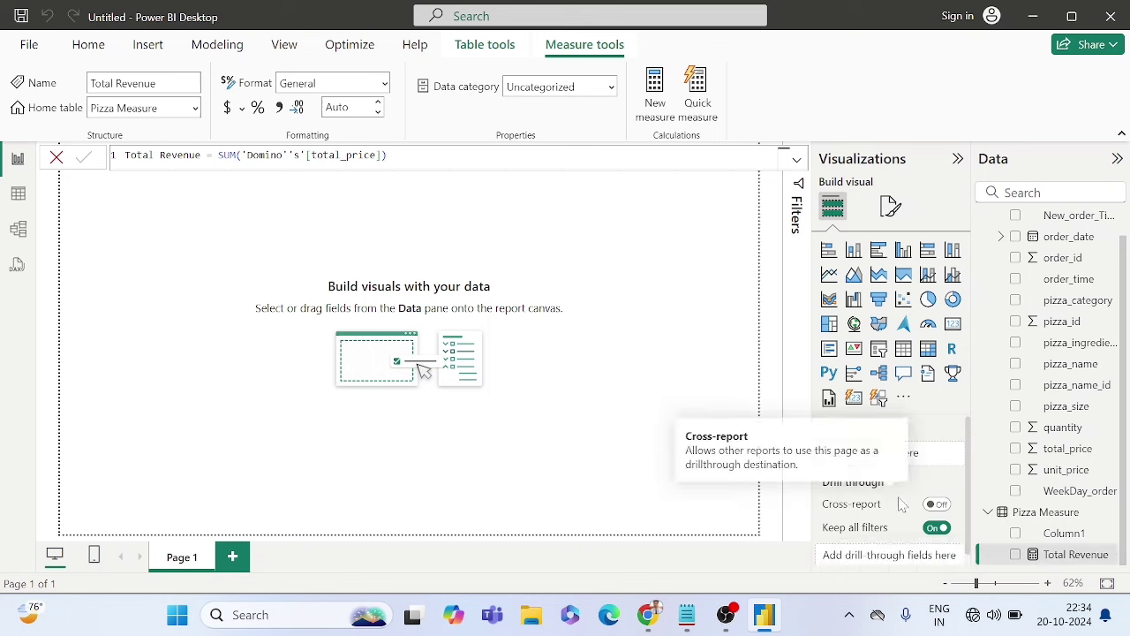
click(540, 246)
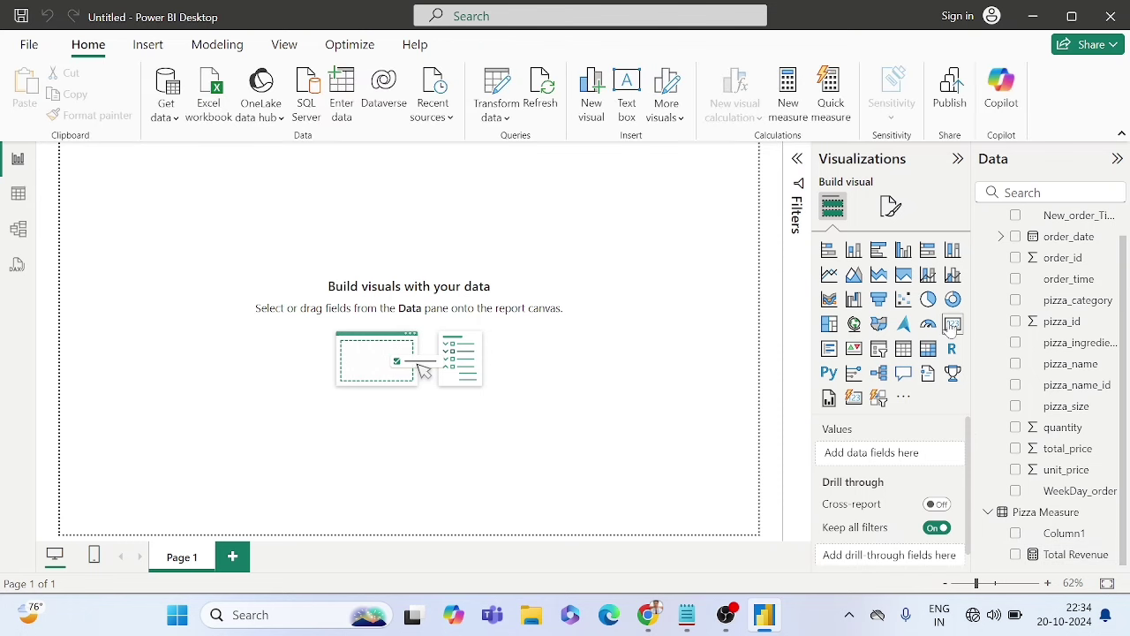
Step: Open the canvas background settings in the report page's formatting options
click(890, 205)
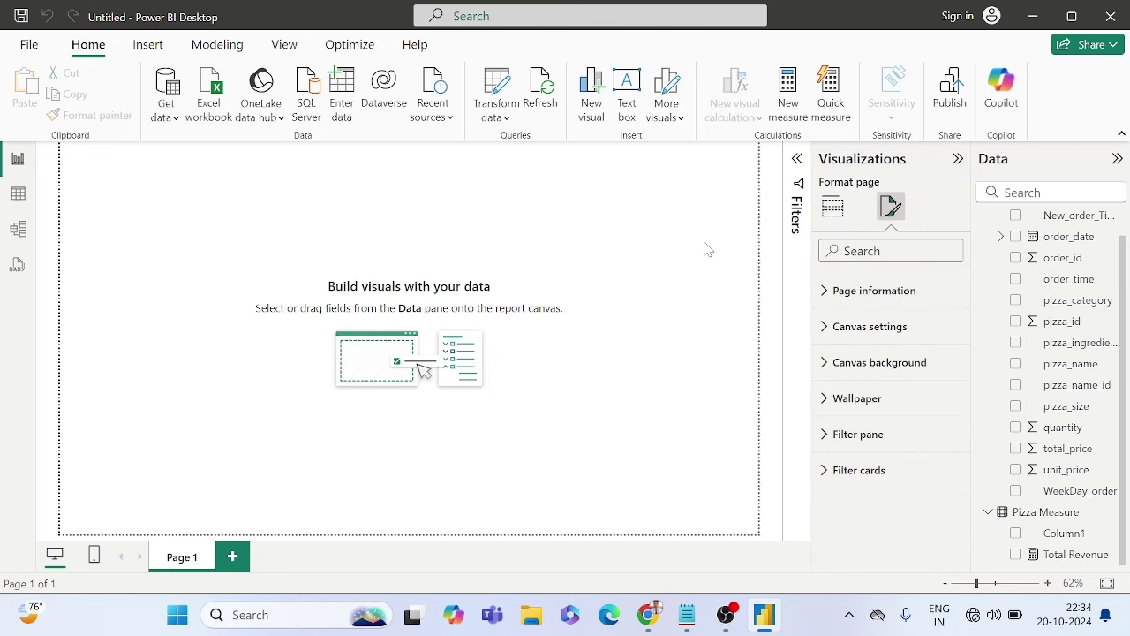
click(551, 263)
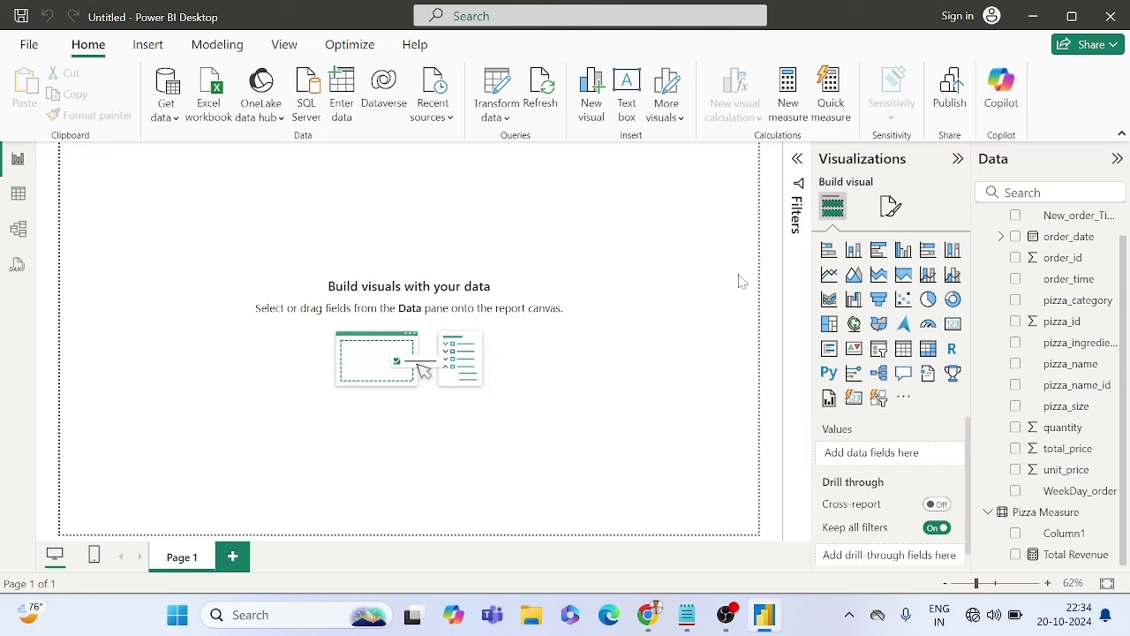
click(888, 209)
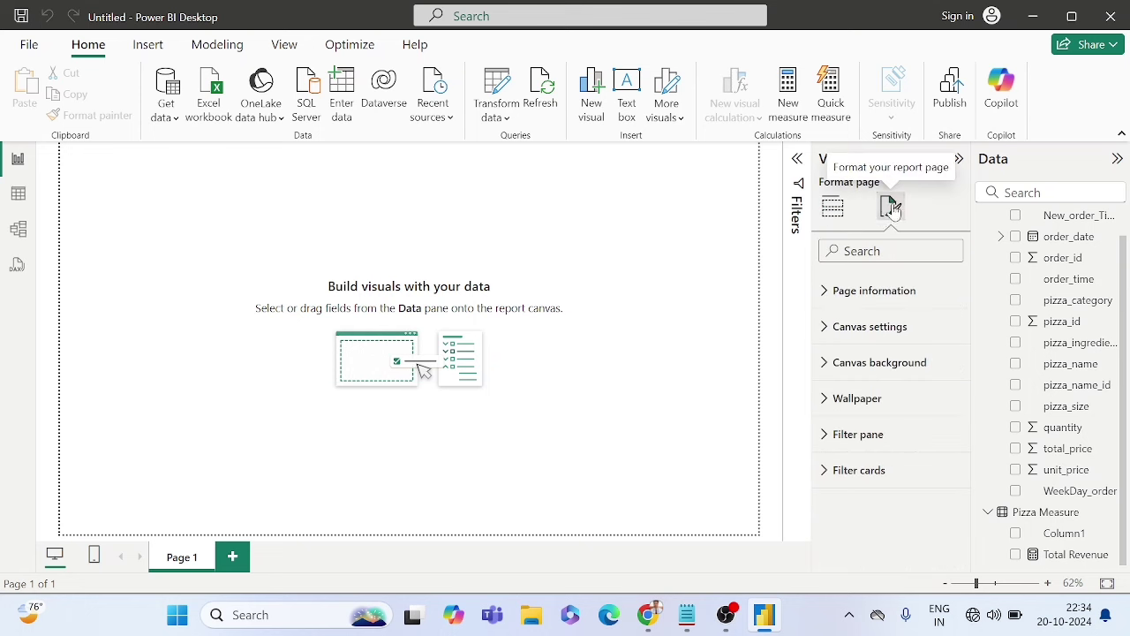
click(824, 363)
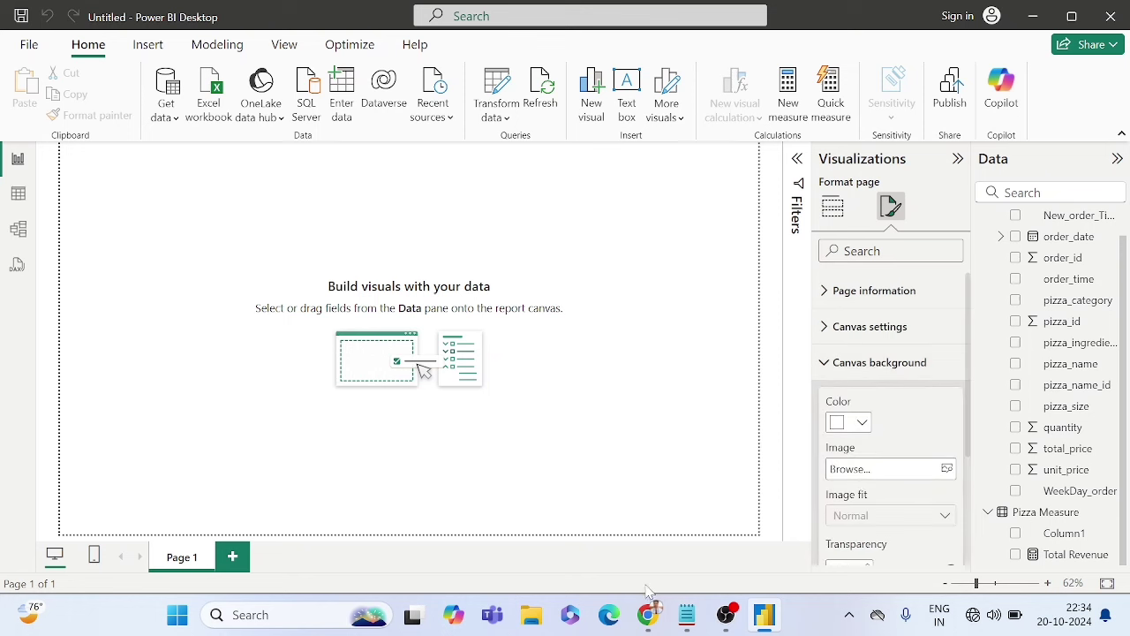
Step: Switch to Chrome and copy the hex code 016593 from the Dominos Color Palette page
click(648, 614)
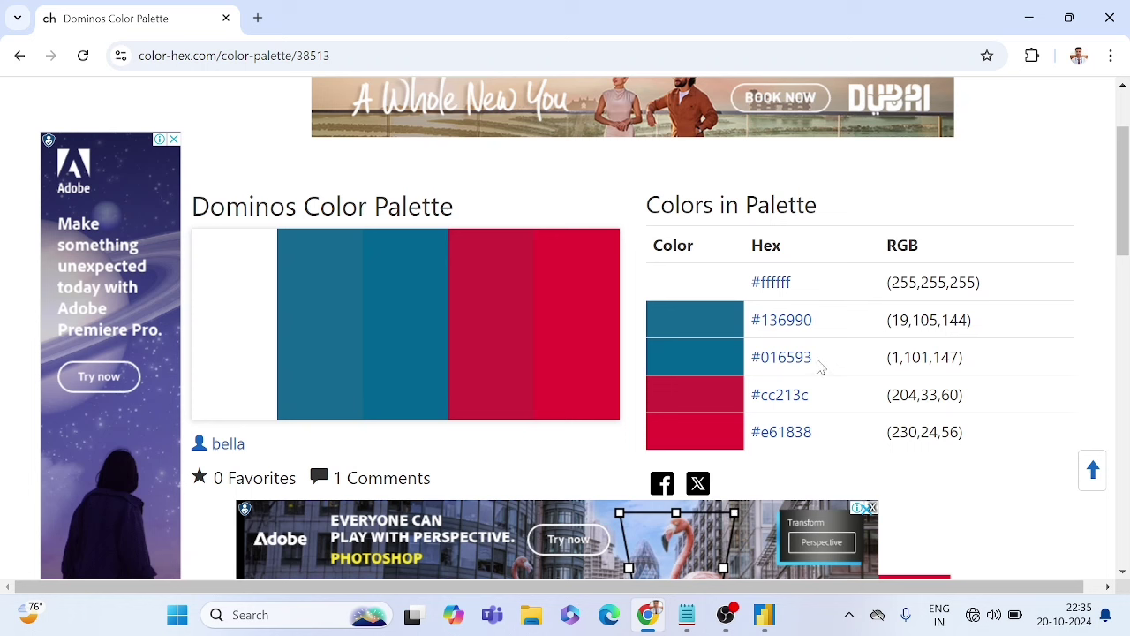
drag(813, 364, 761, 359)
key(ctrl+c)
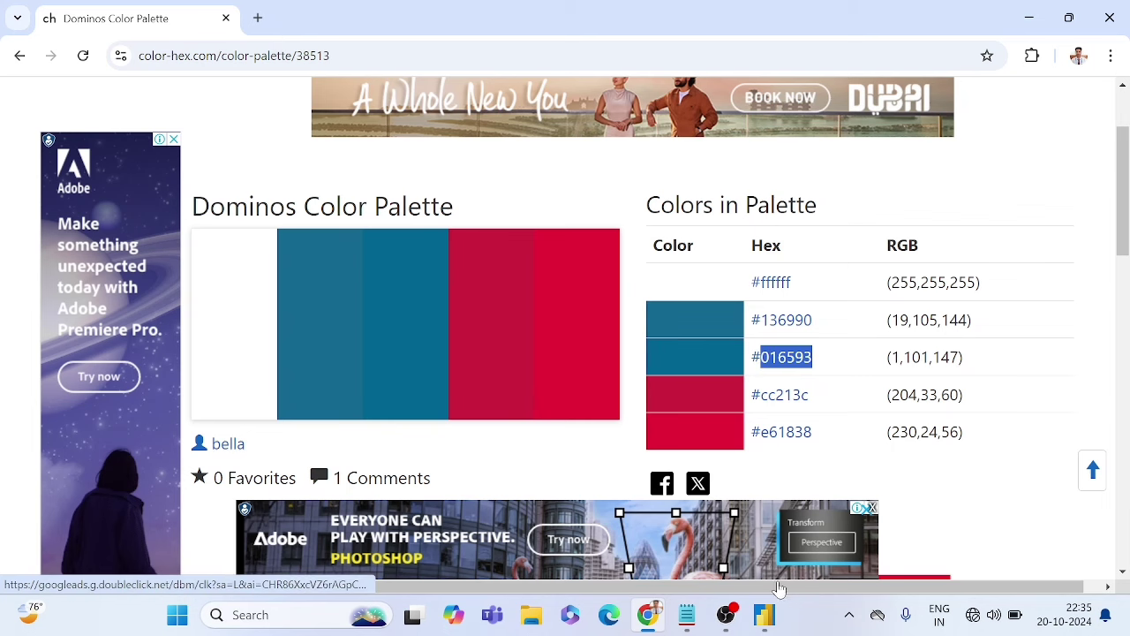
Step: Switch back to Power BI Desktop and set the canvas background color to the copied hex value #016593
click(764, 615)
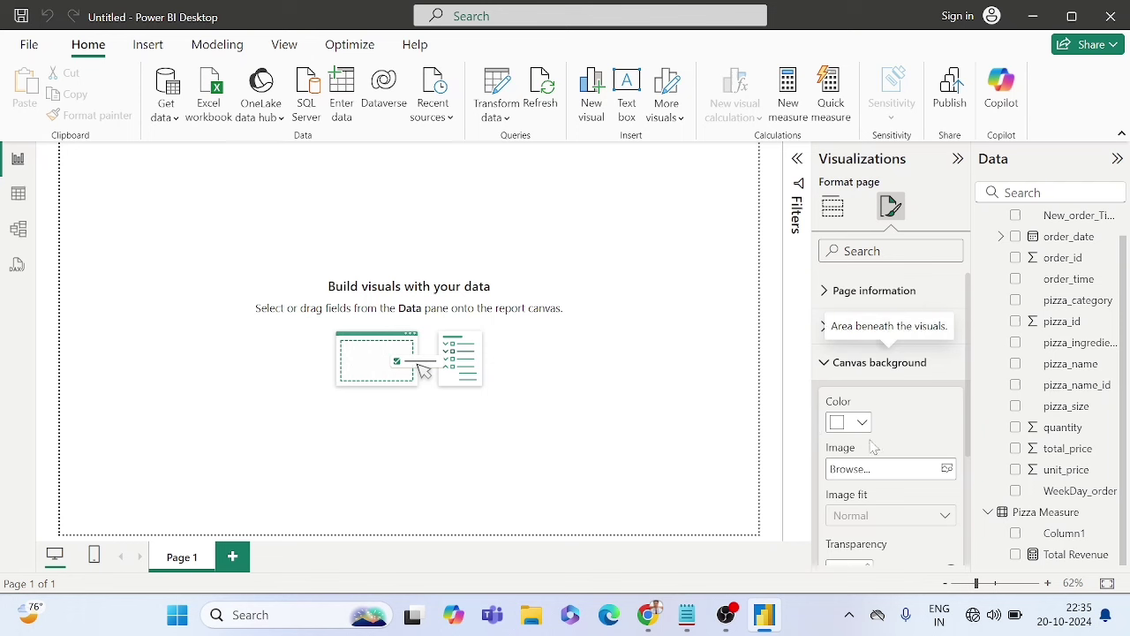
click(847, 424)
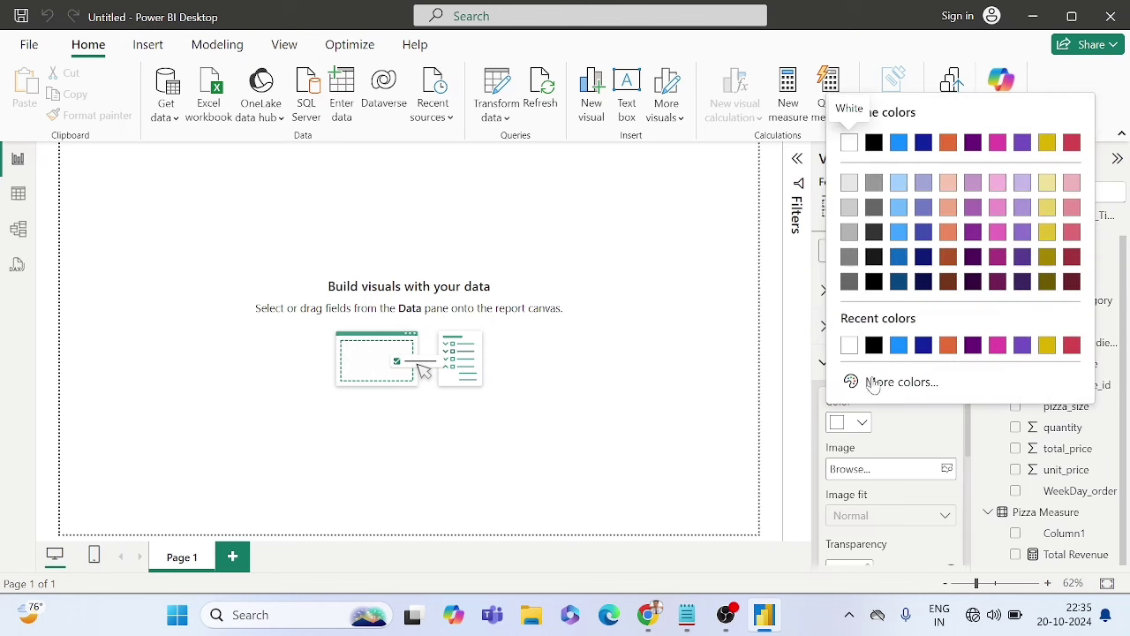
click(875, 382)
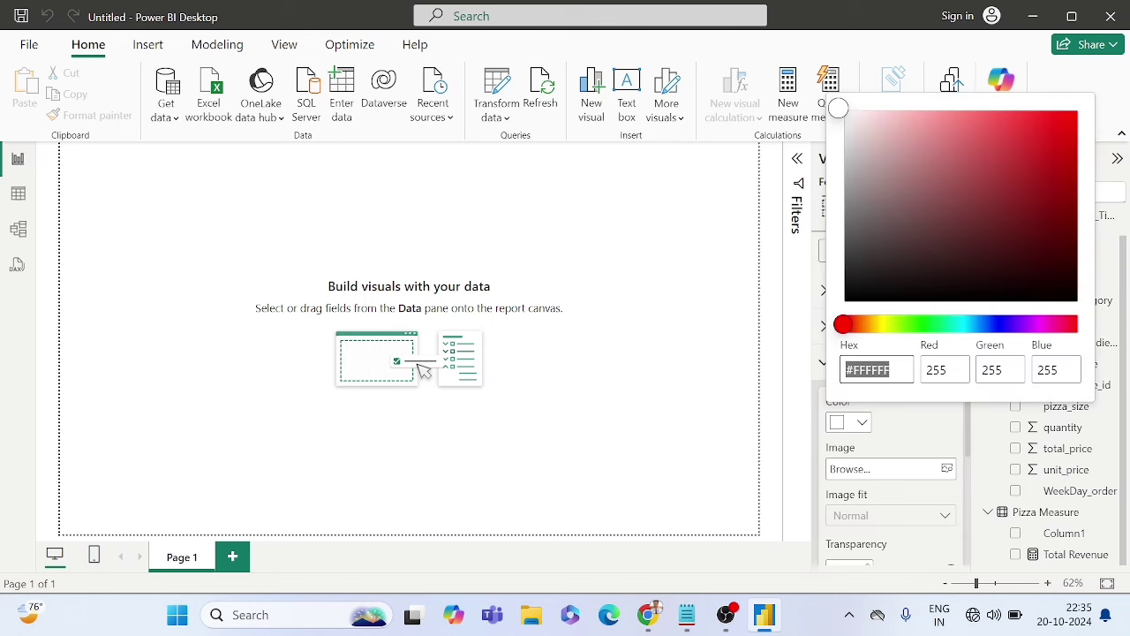
click(873, 371)
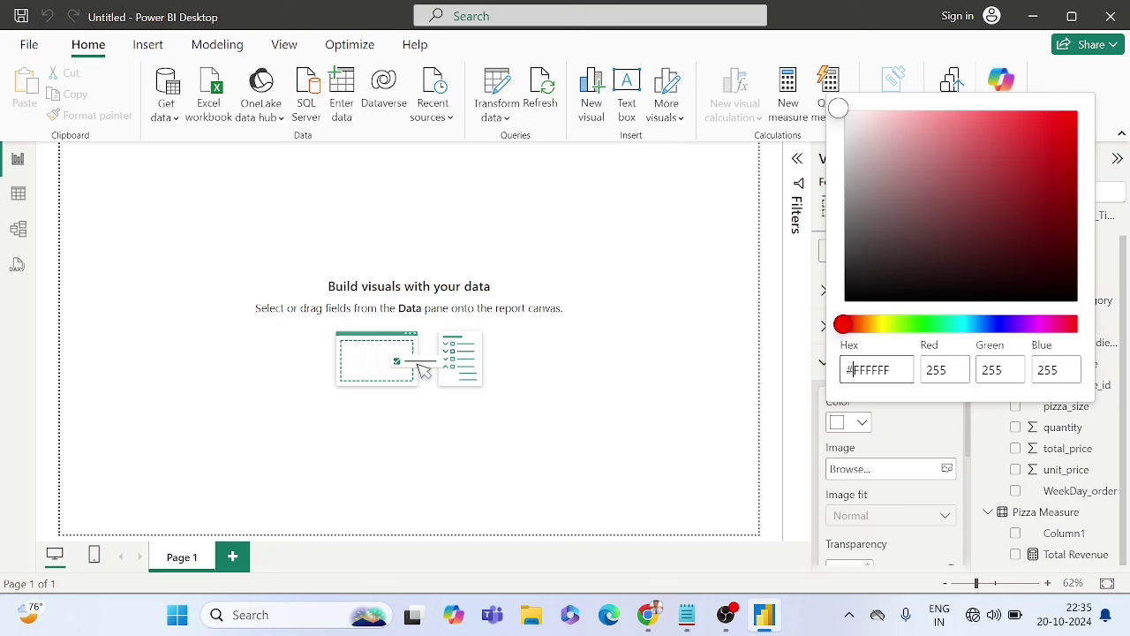
drag(848, 370, 945, 370)
key(ctrl+v)
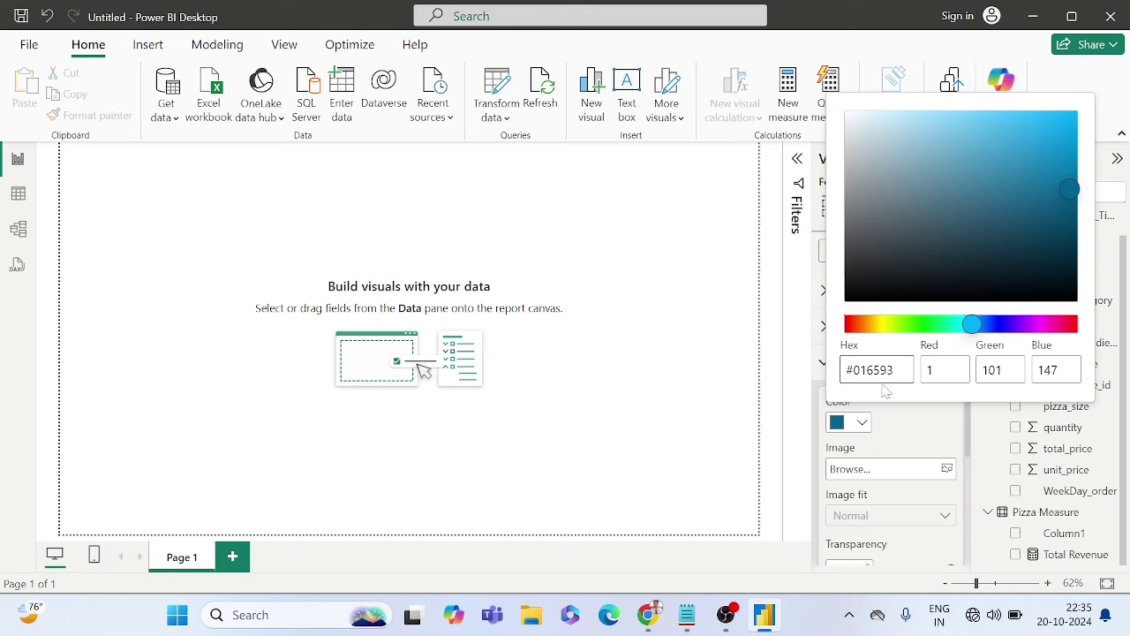
click(905, 444)
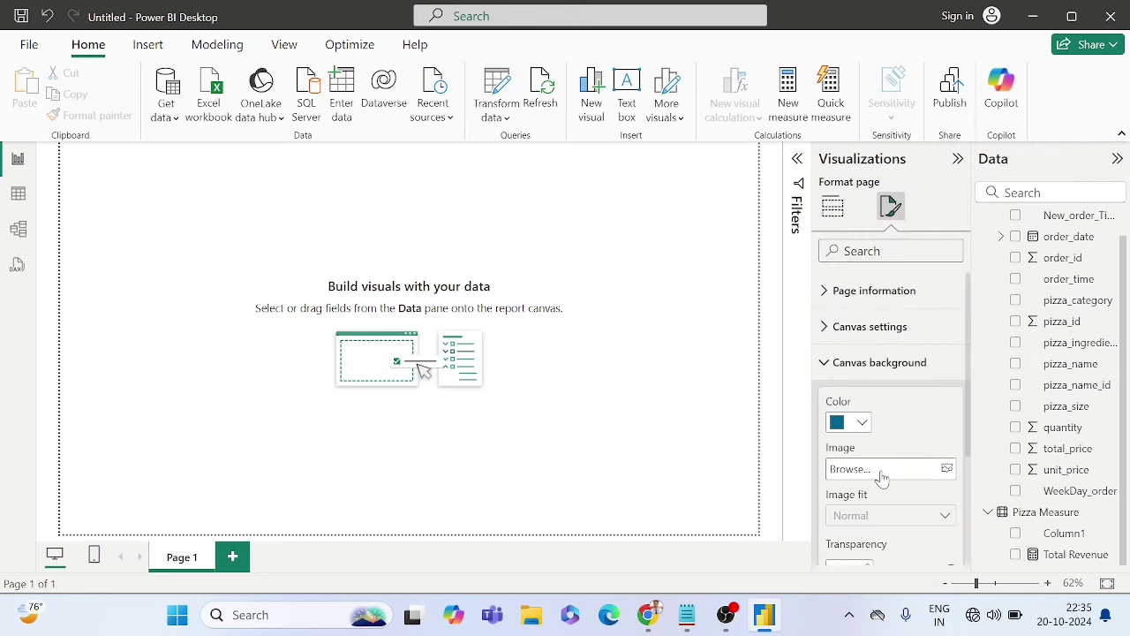
Step: Set the canvas background transparency to 0 %
scroll(861, 494, down, 3)
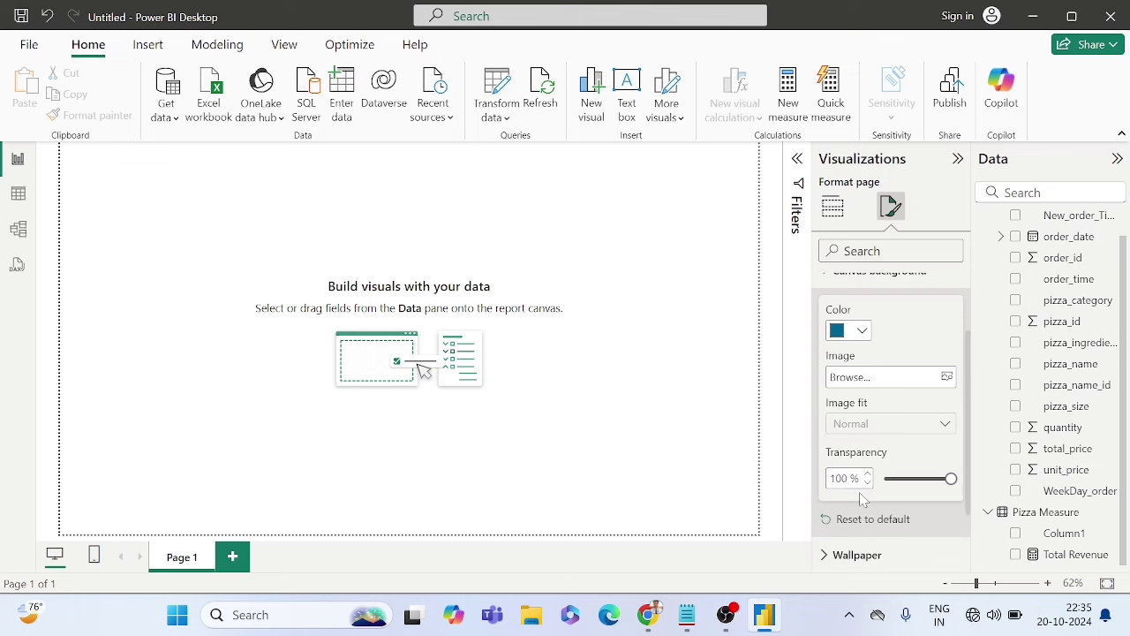
double_click(839, 477)
text(0)
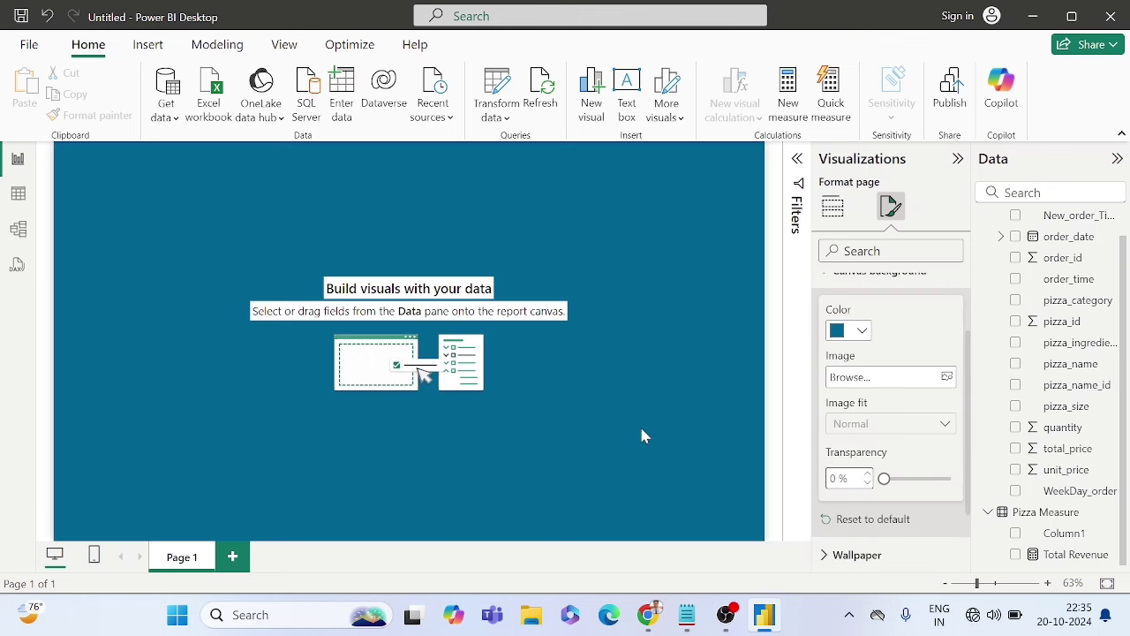
click(642, 434)
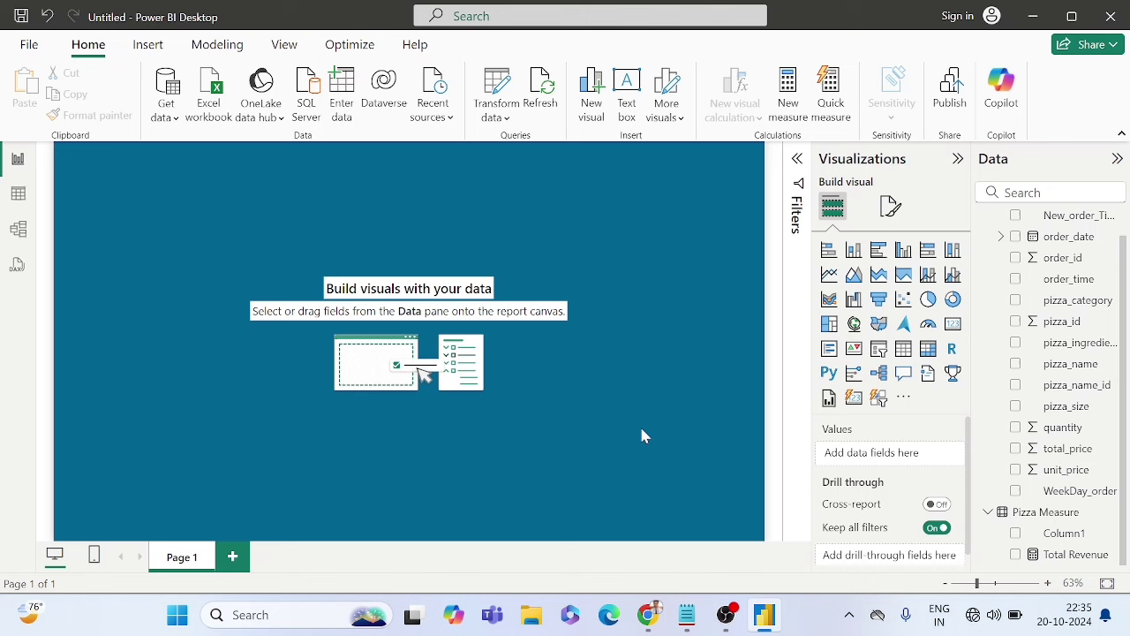
Step: Add a small card visual near the page's upper left edge and fill it with the Total Revenue measure
click(953, 324)
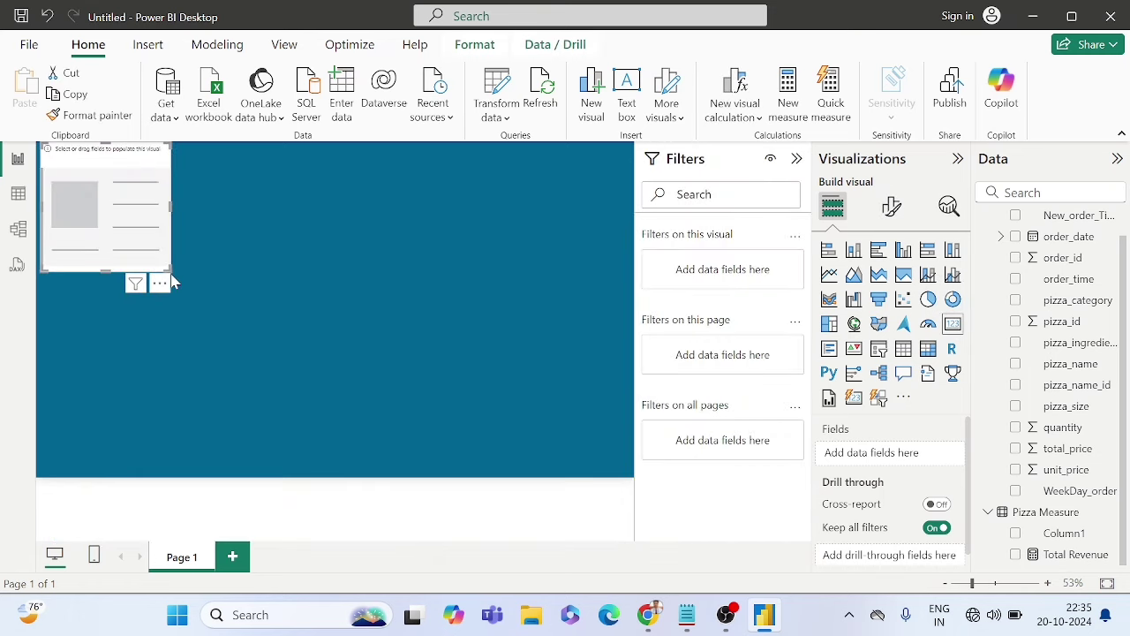
drag(166, 268, 123, 246)
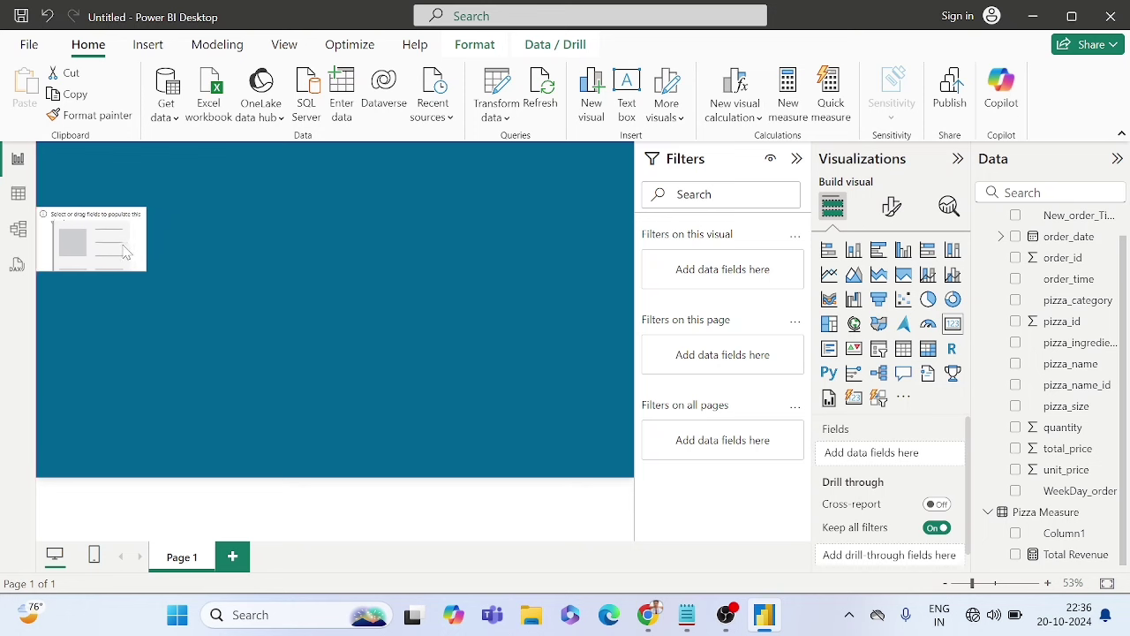
click(124, 251)
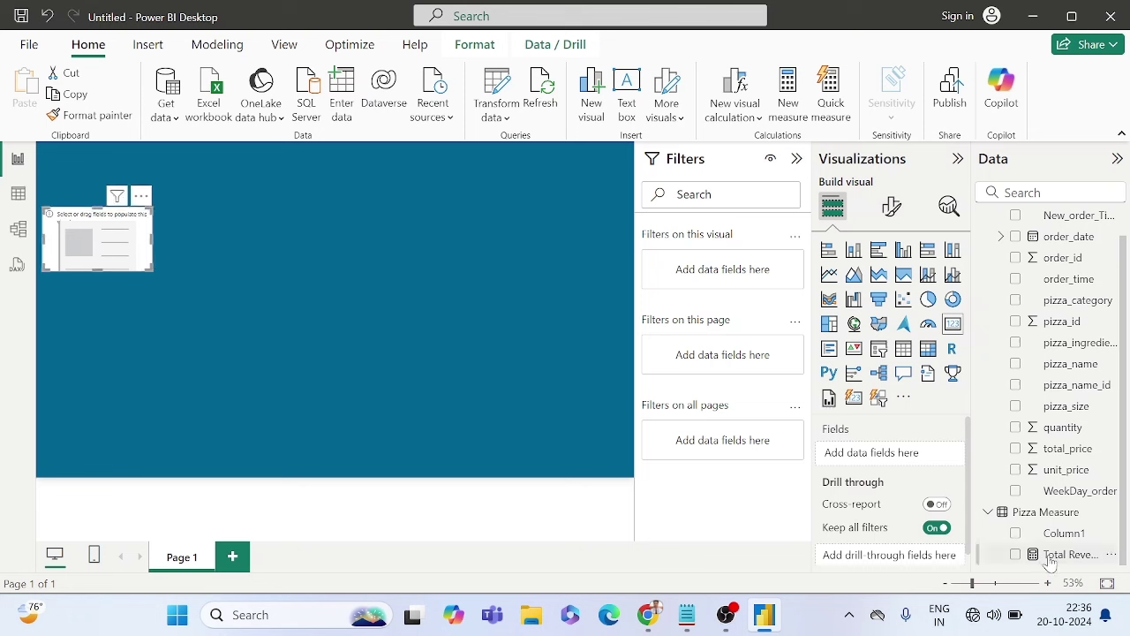
drag(1048, 562, 887, 456)
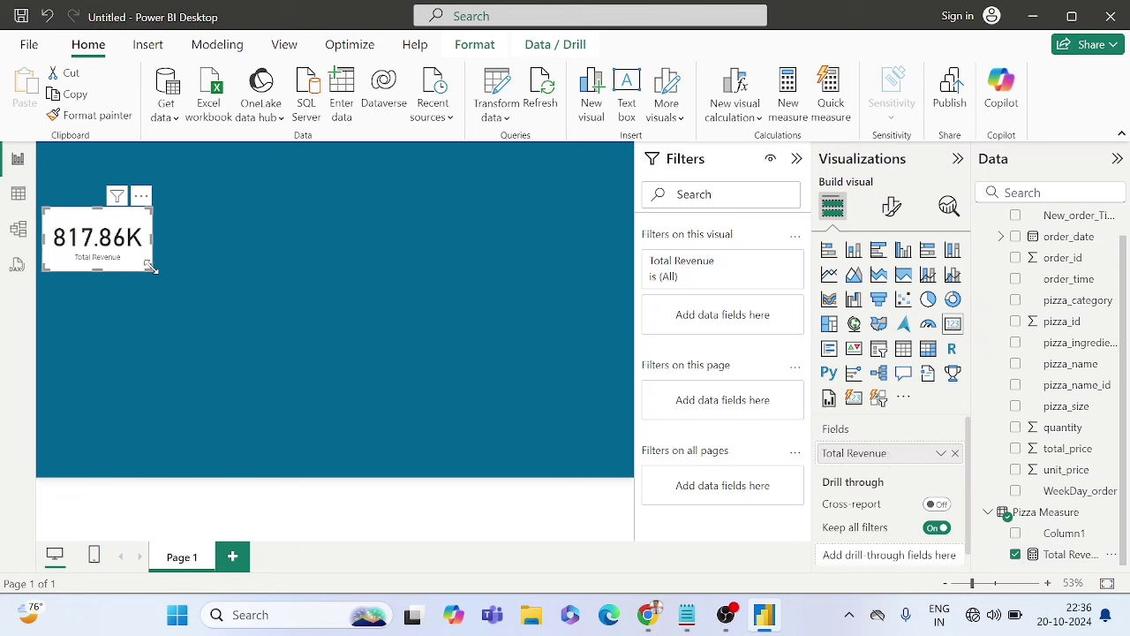
drag(150, 269, 127, 272)
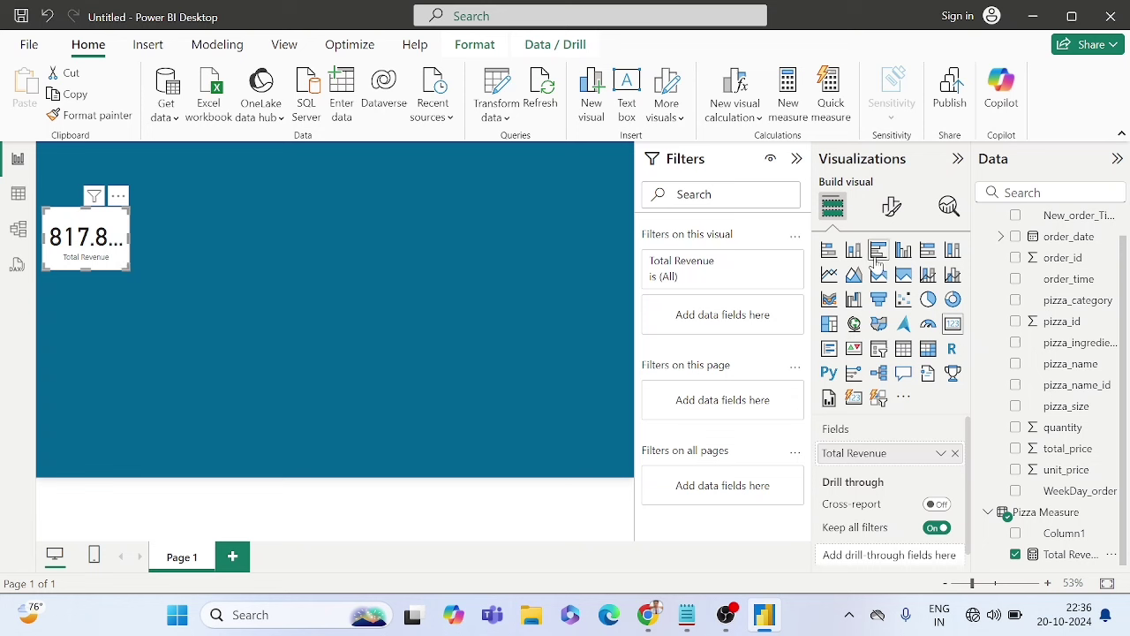
Step: Turn off the category label of the Total Revenue card
click(890, 208)
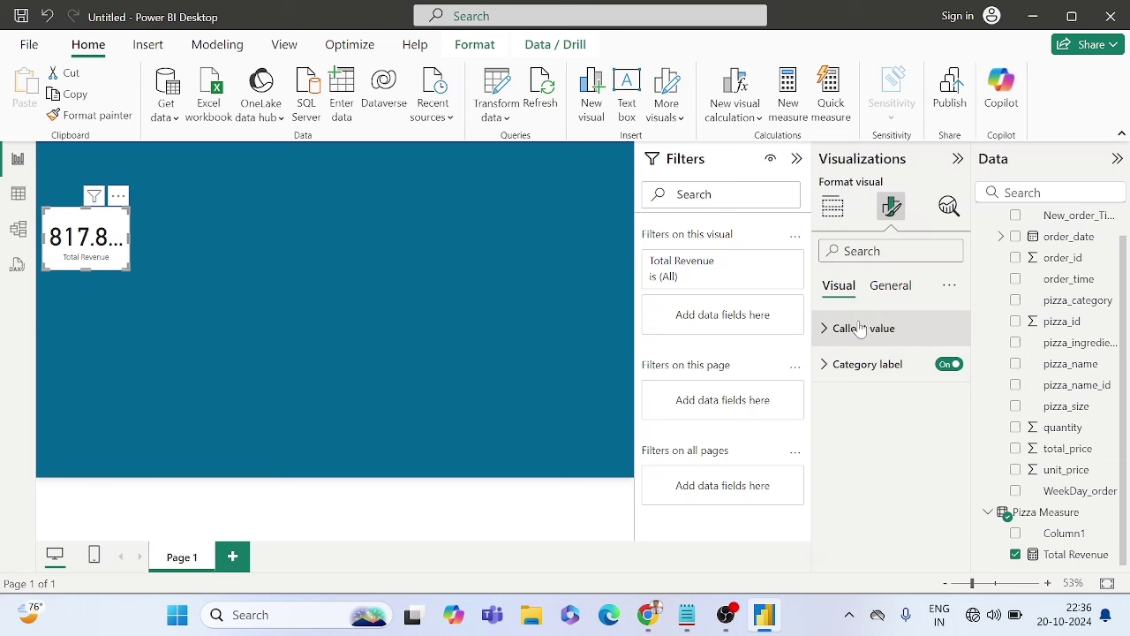
click(890, 285)
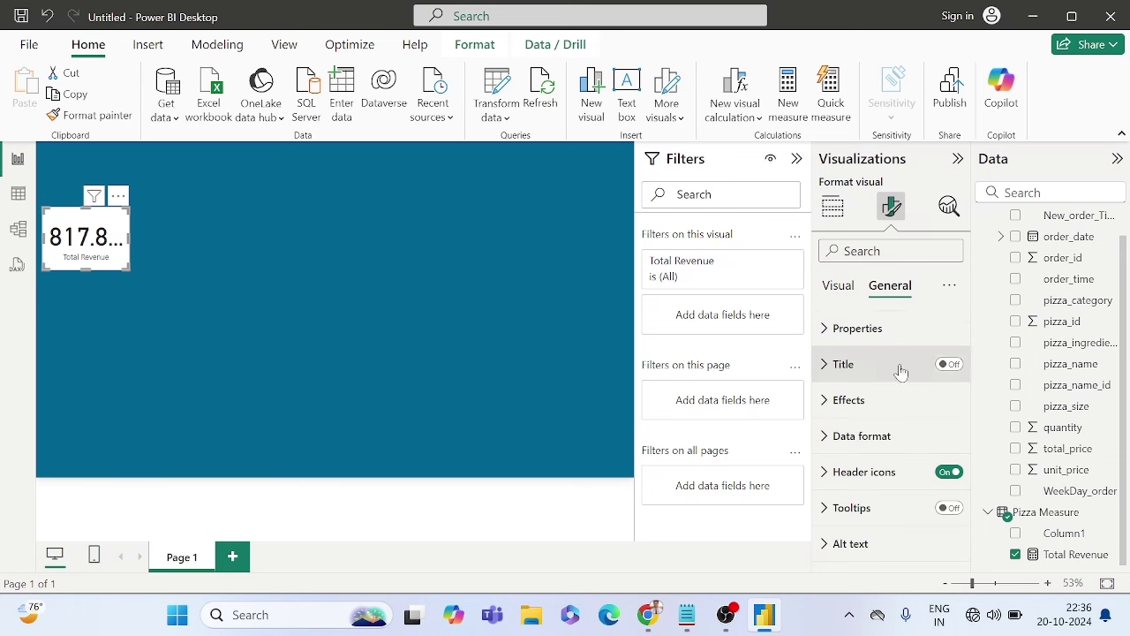
click(839, 285)
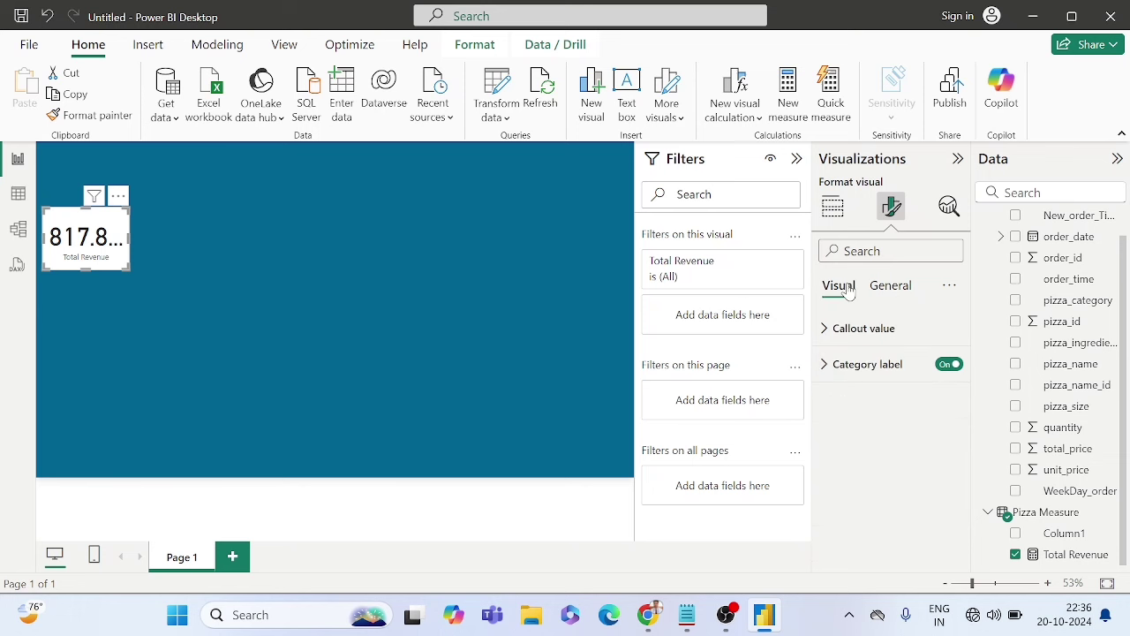
click(948, 364)
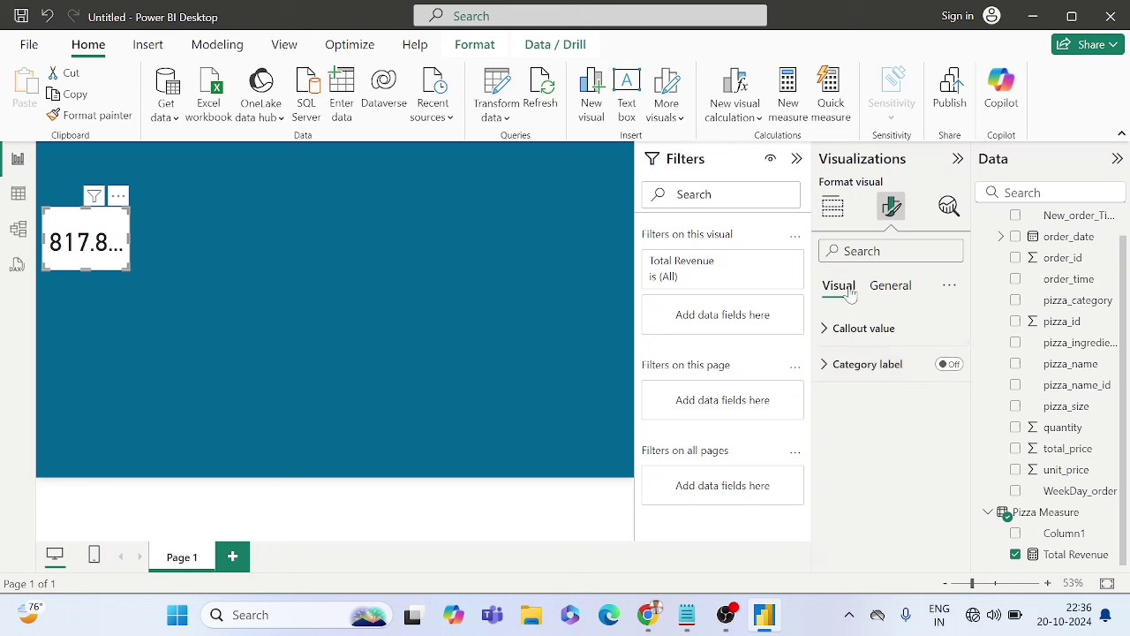
Step: Turn on the card's title and set its text to Total Revenue
click(893, 286)
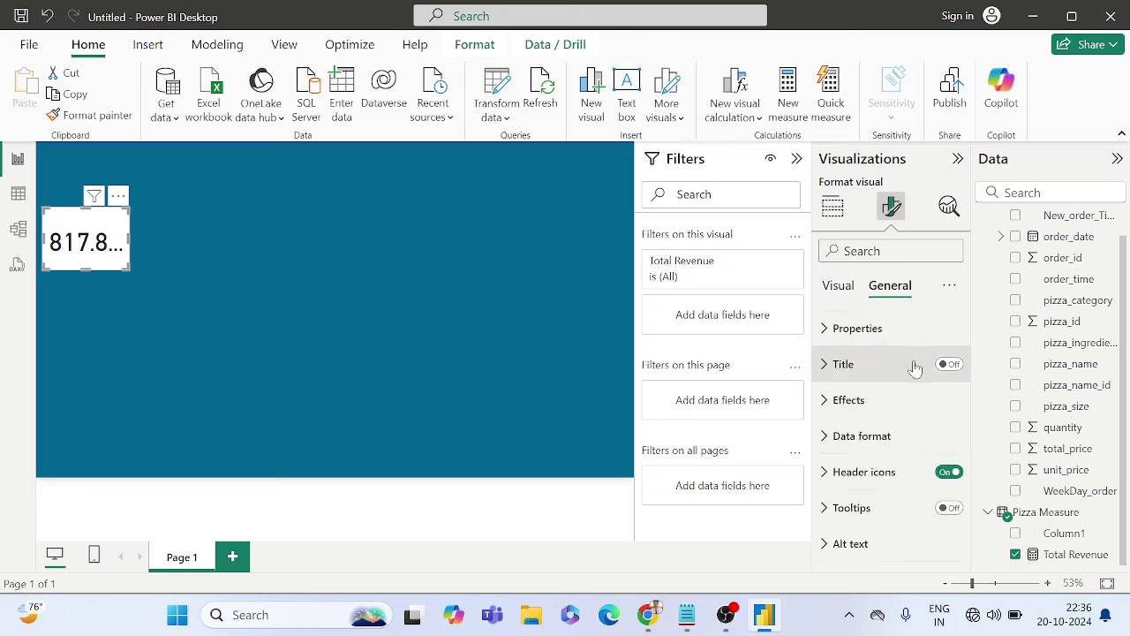
click(943, 368)
click(863, 369)
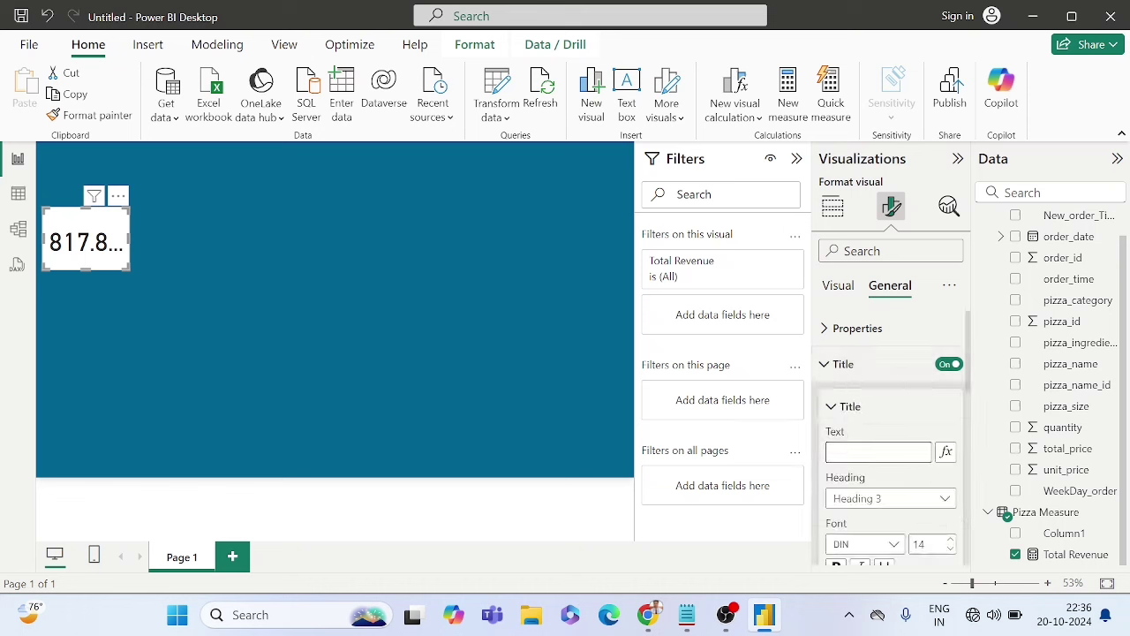
text(Total Revenue)
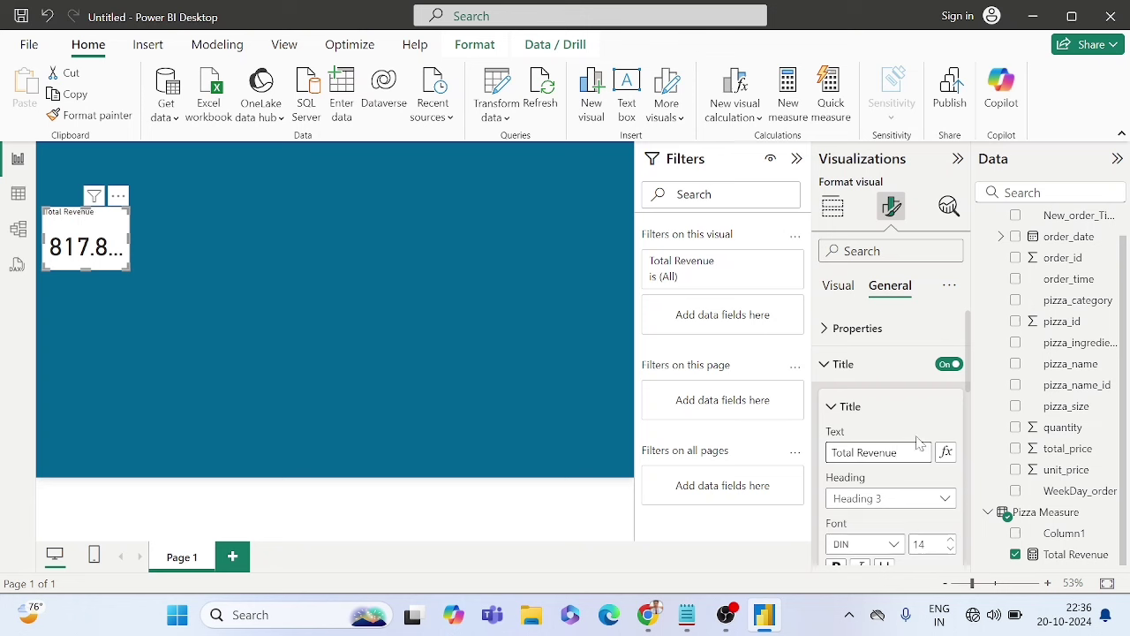
Step: Set the font size of the card's title to 16
scroll(895, 430, down, 3)
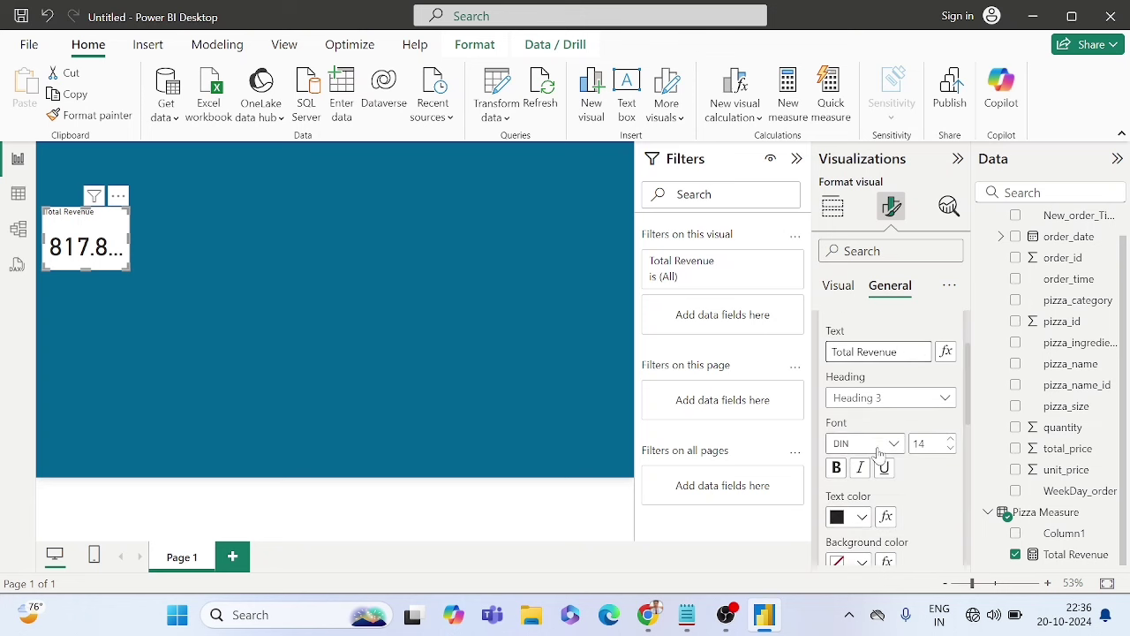
click(953, 444)
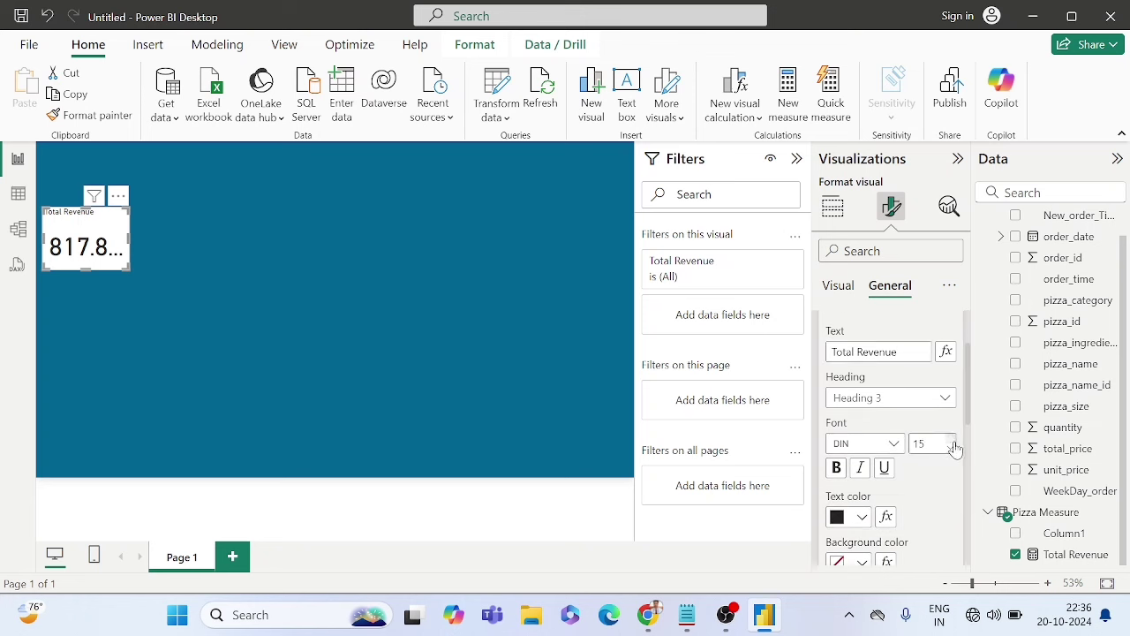
click(953, 444)
Step: Set the text color of the card's title to white and center the title horizontally
scroll(936, 492, down, 2)
scroll(935, 492, down, 1)
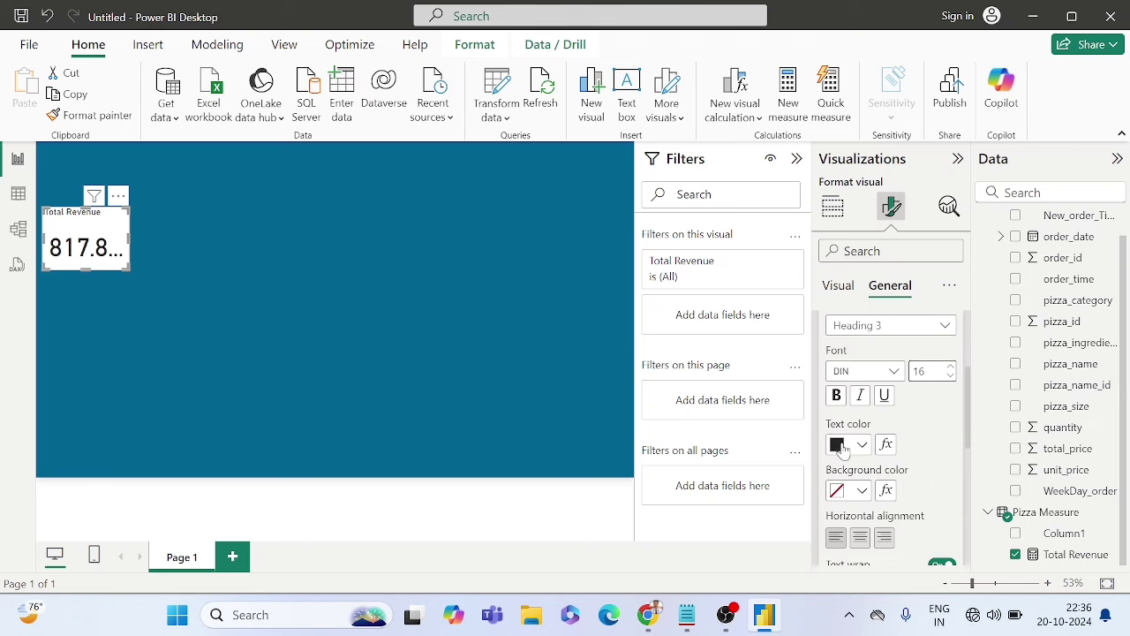
click(839, 445)
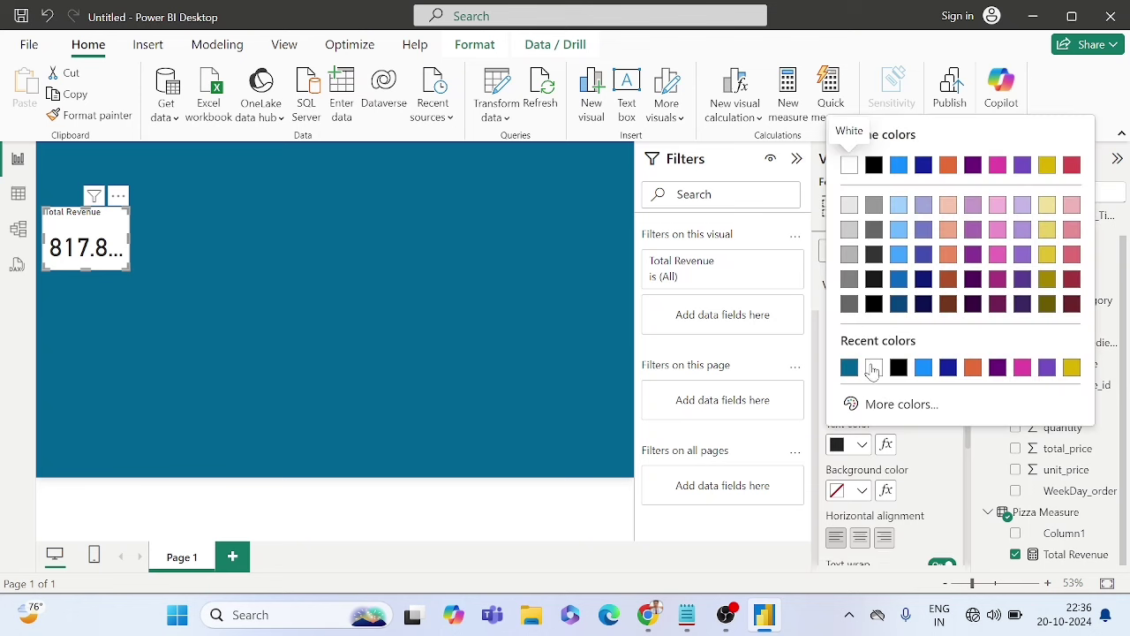
click(873, 369)
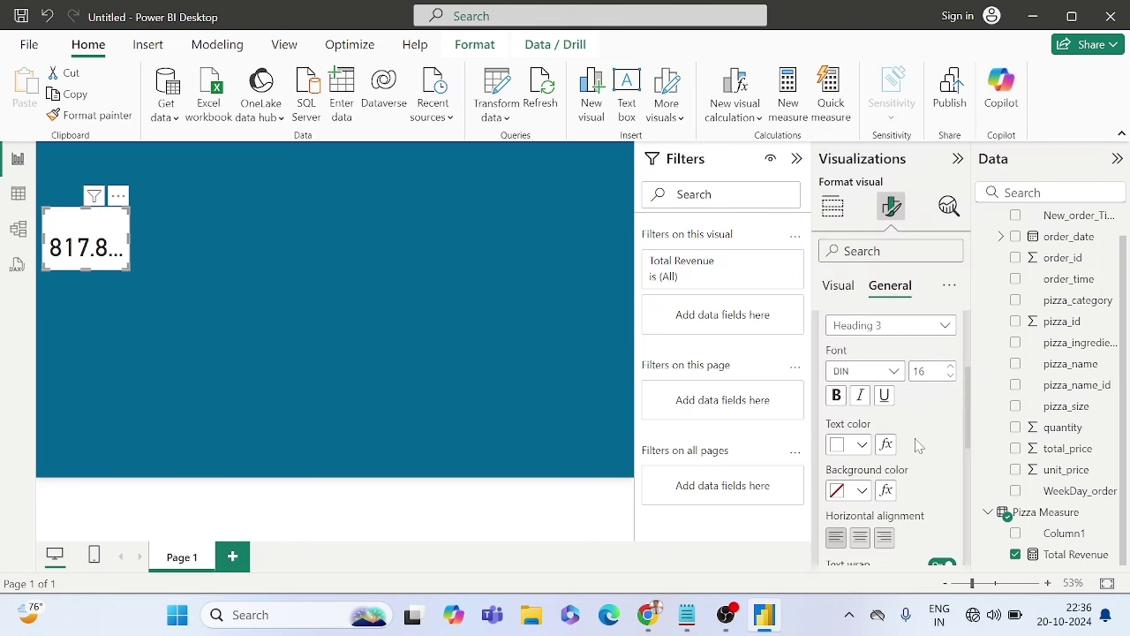
scroll(915, 444, down, 3)
click(858, 448)
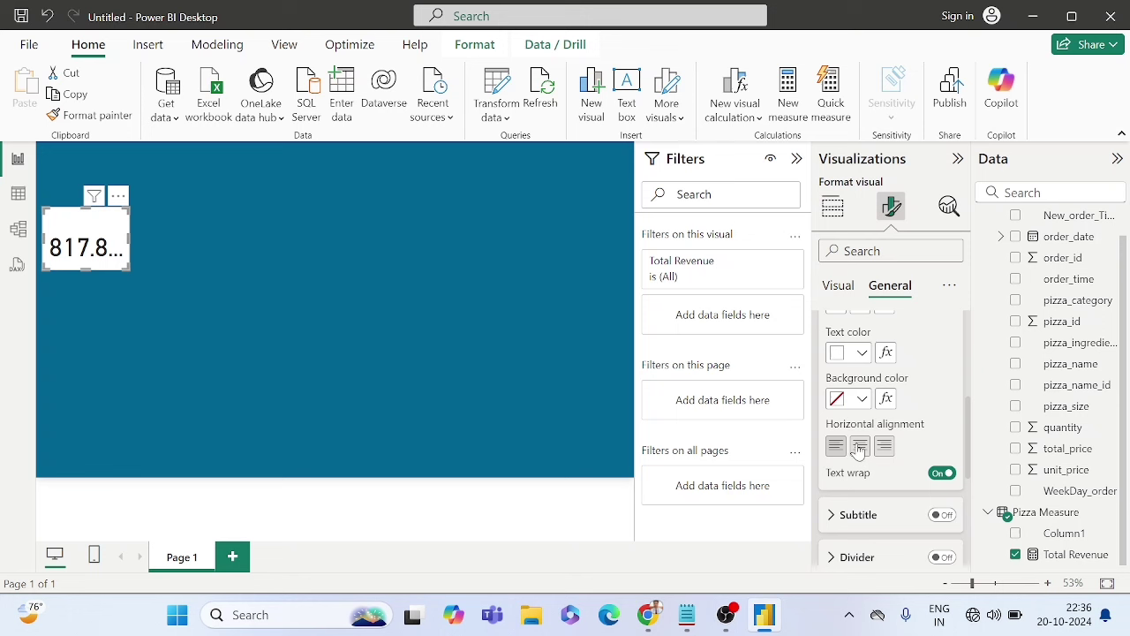
scroll(887, 426, down, 5)
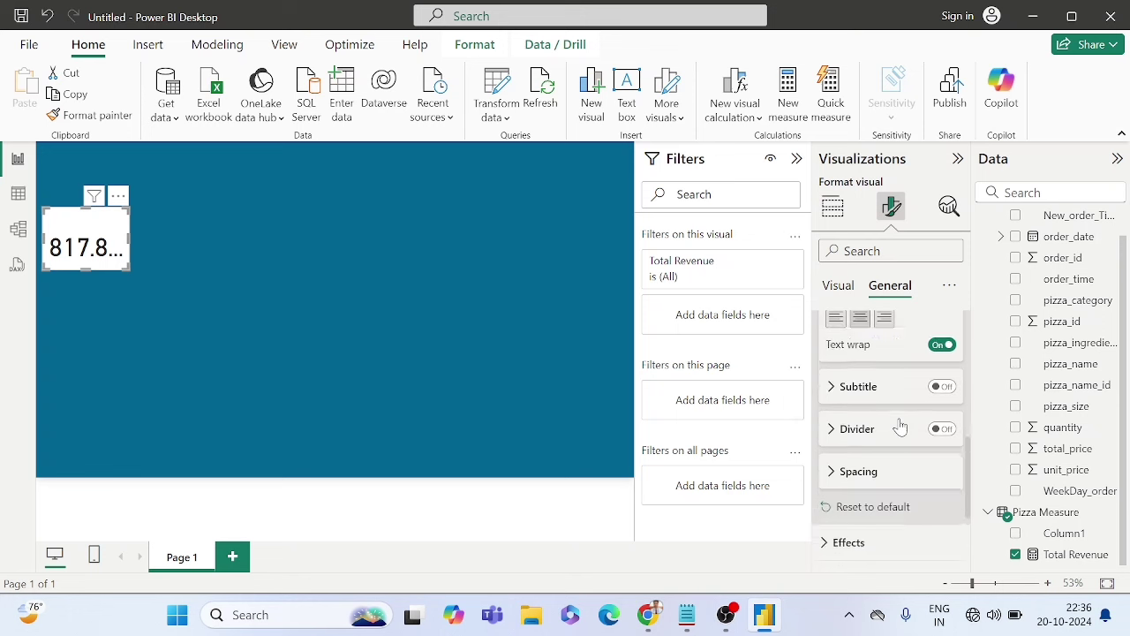
scroll(889, 466, down, 3)
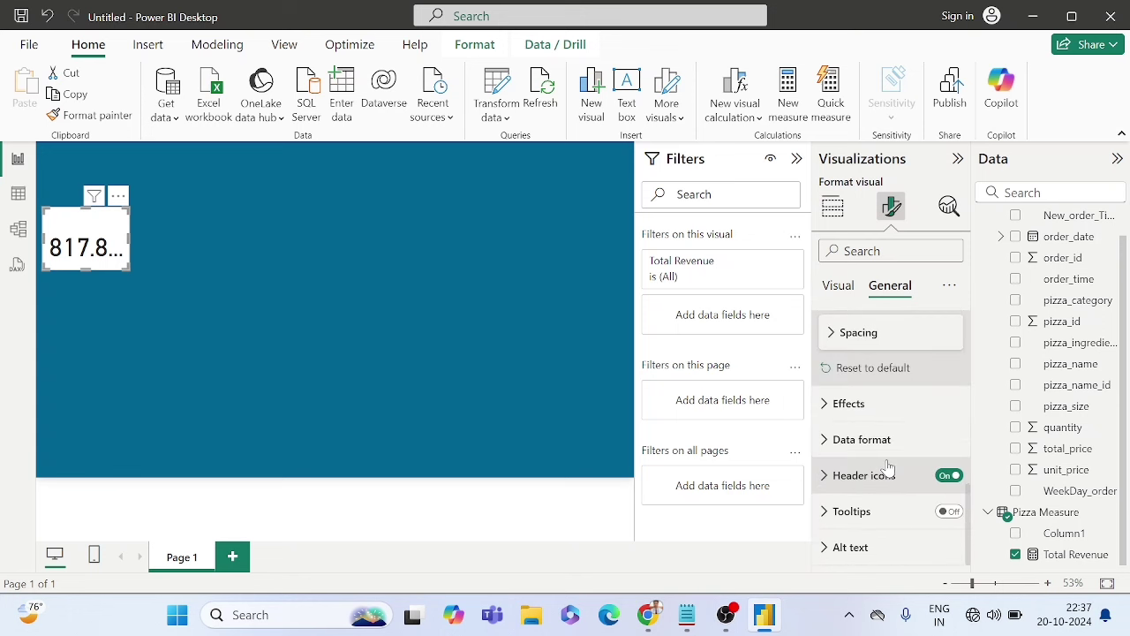
Step: Set the background transparency of the Total Revenue card to 90%
click(844, 415)
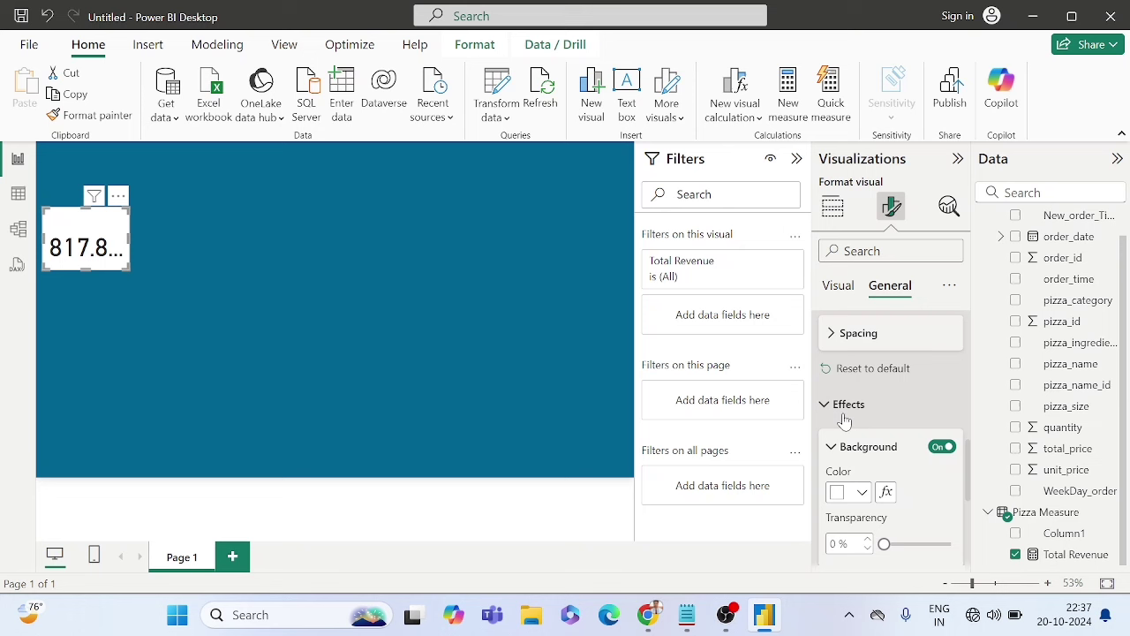
scroll(945, 484, down, 3)
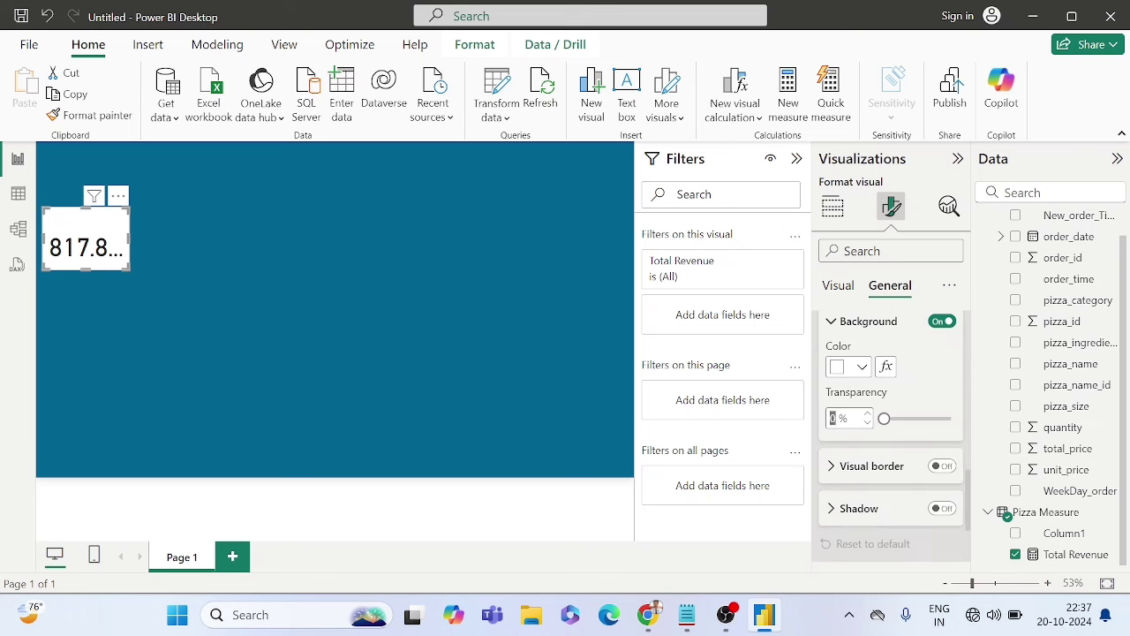
text(90)
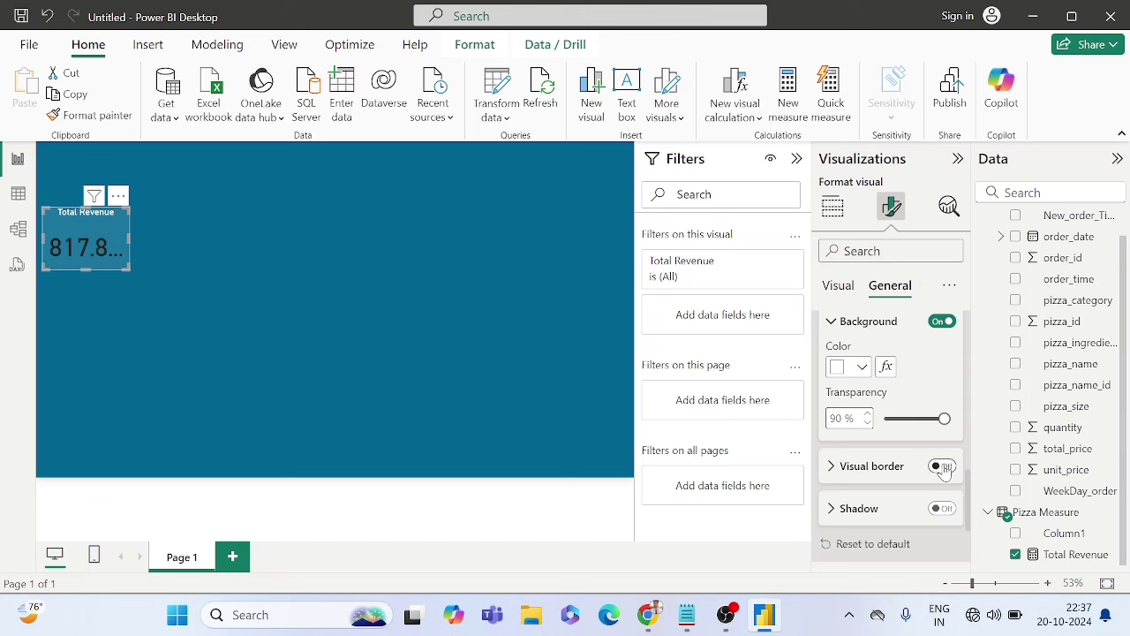
Step: Turn on the visual border of the Total Revenue card, color it white and set its rounded corners to 14 px
click(943, 467)
click(874, 465)
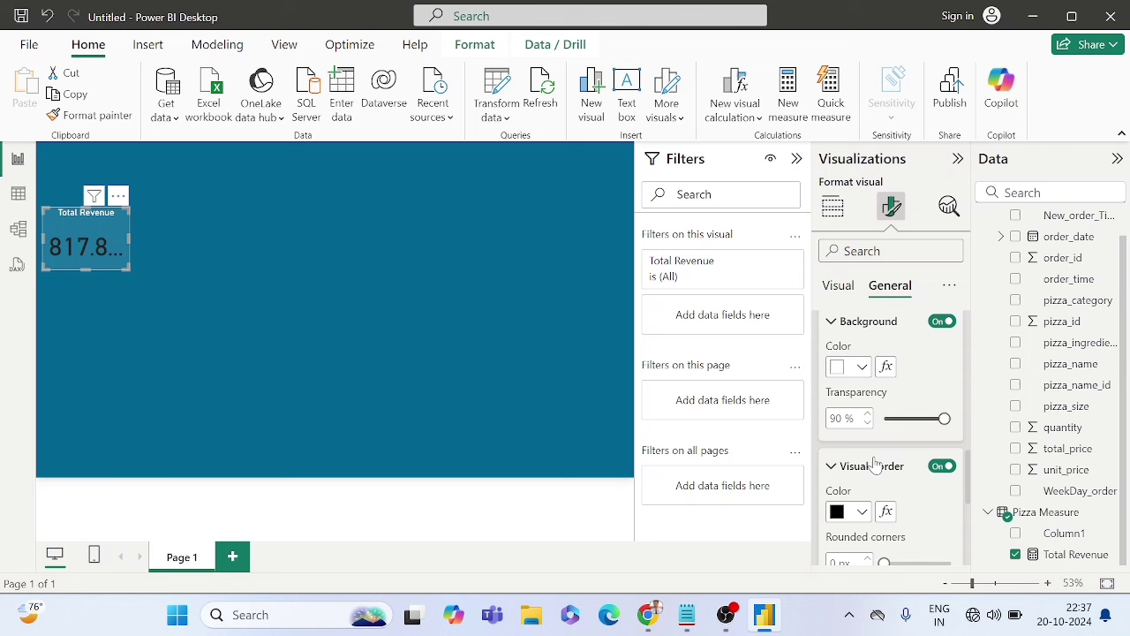
click(853, 513)
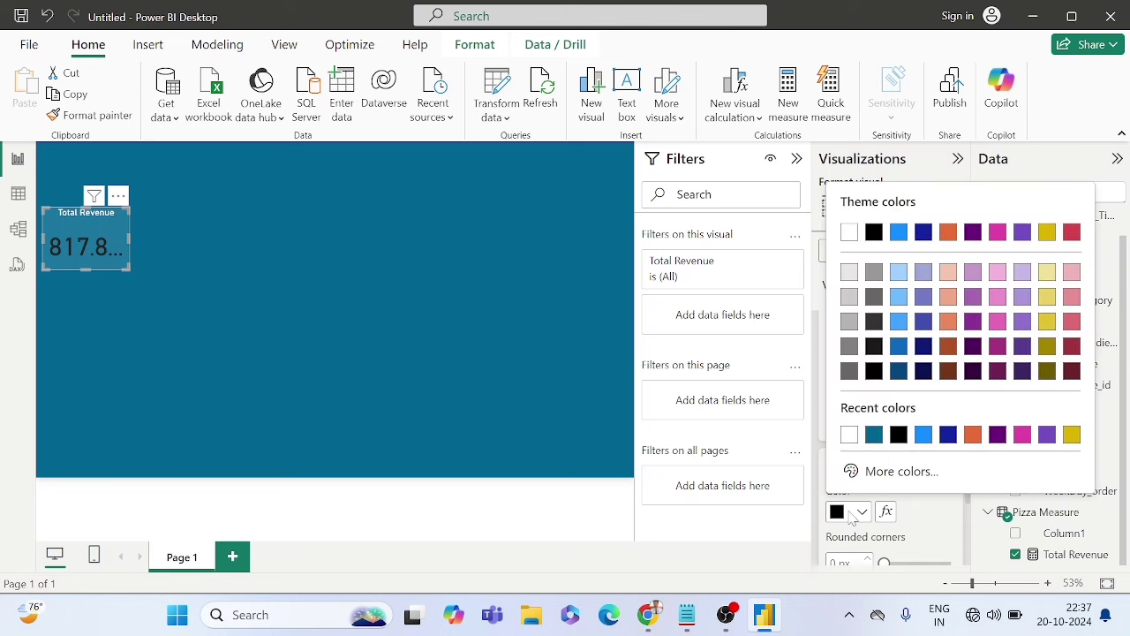
click(849, 434)
scroll(929, 514, down, 5)
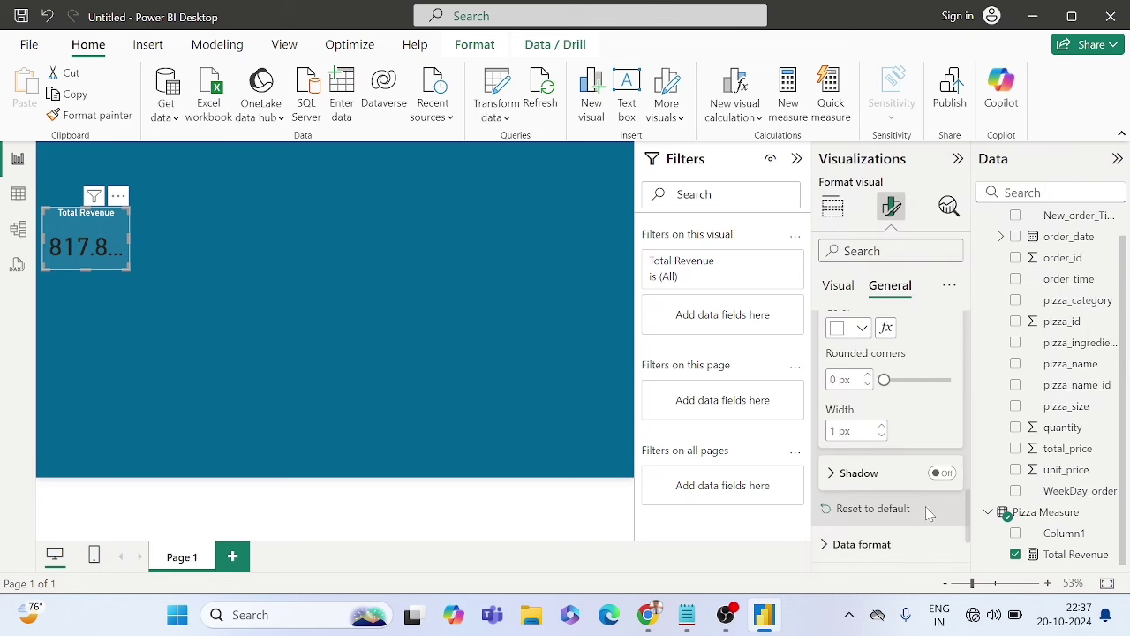
text(14)
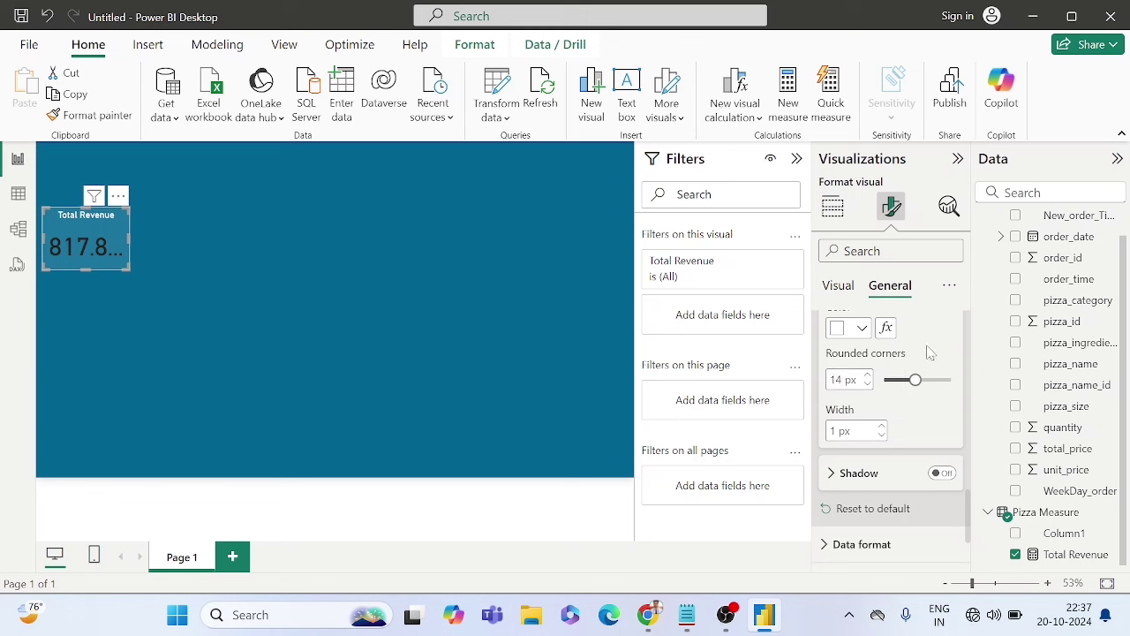
Step: Change the callout value color of the Total Revenue card to white
scroll(929, 351, up, 10)
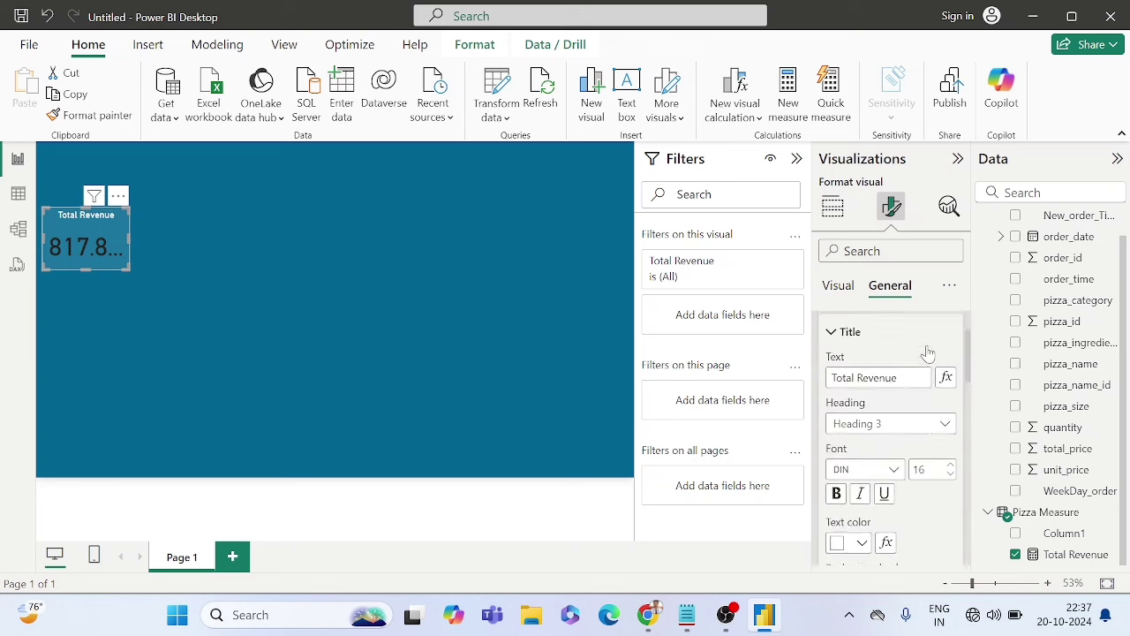
click(837, 287)
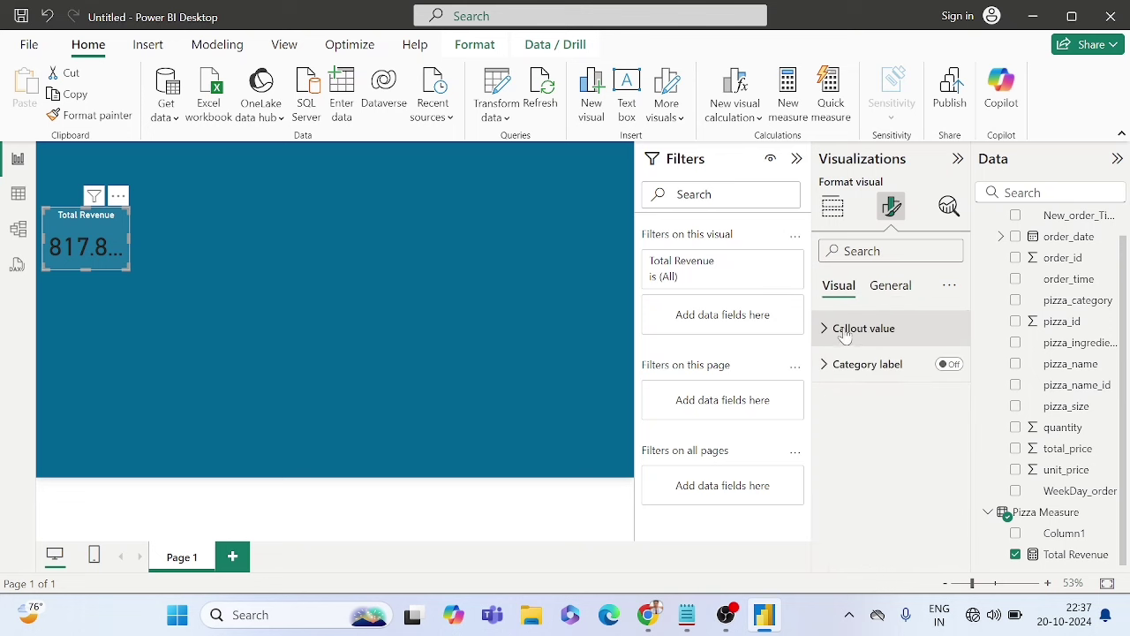
click(845, 331)
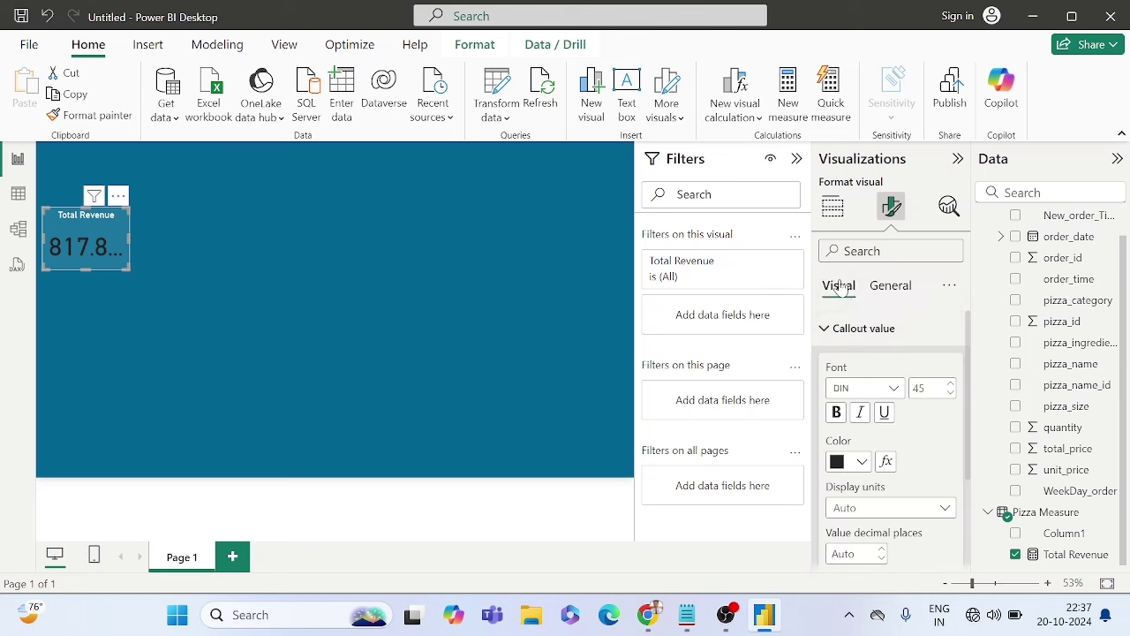
scroll(868, 353, down, 1)
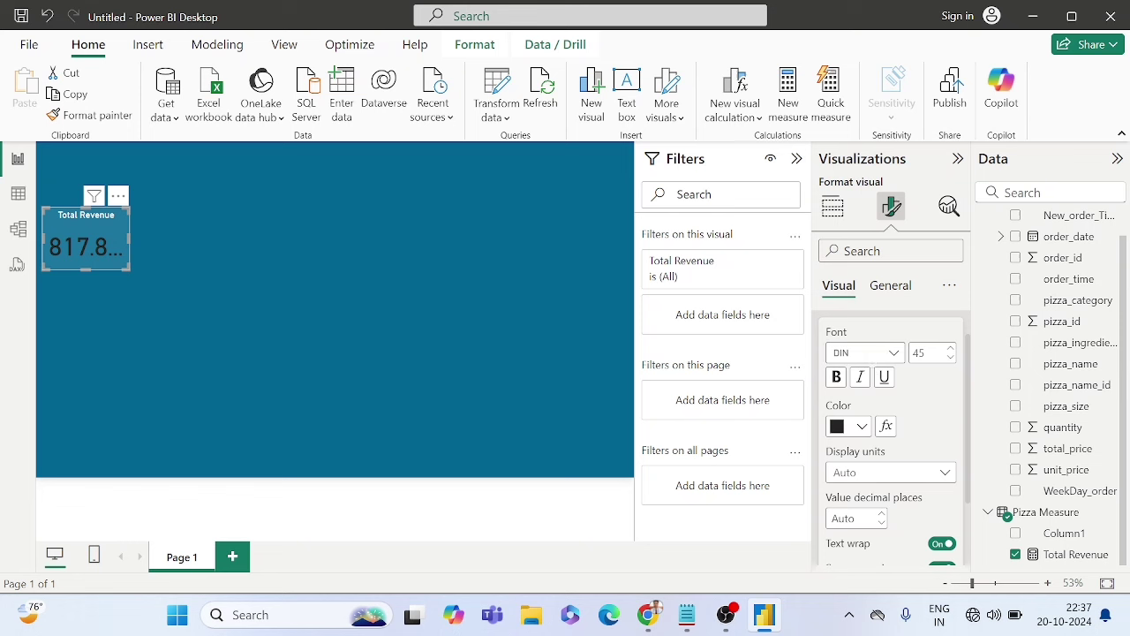
click(853, 432)
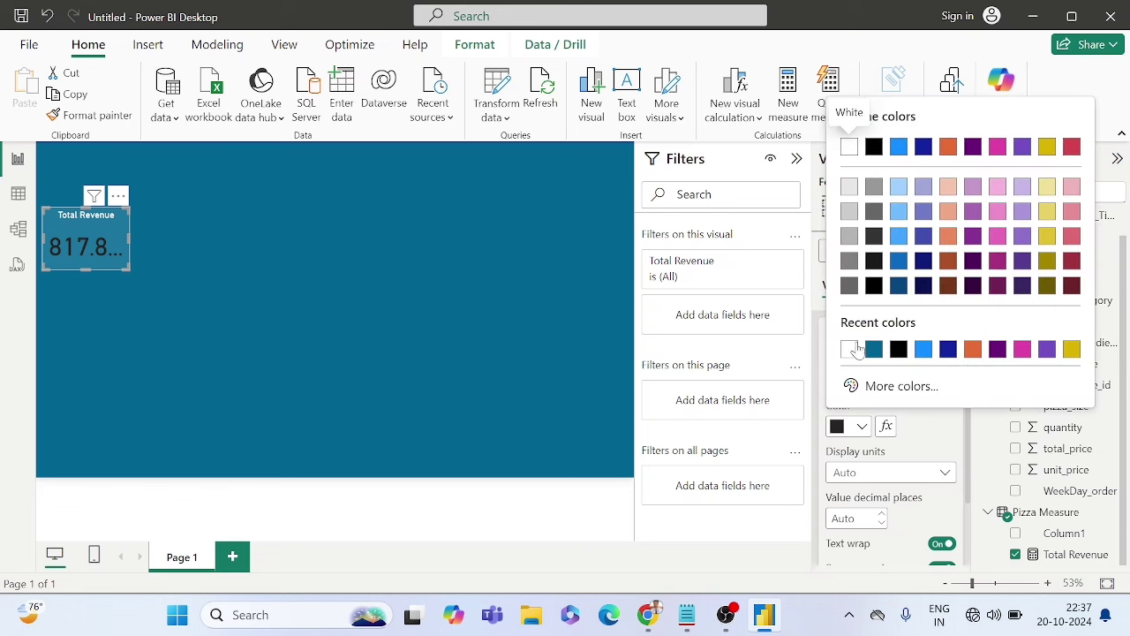
click(851, 350)
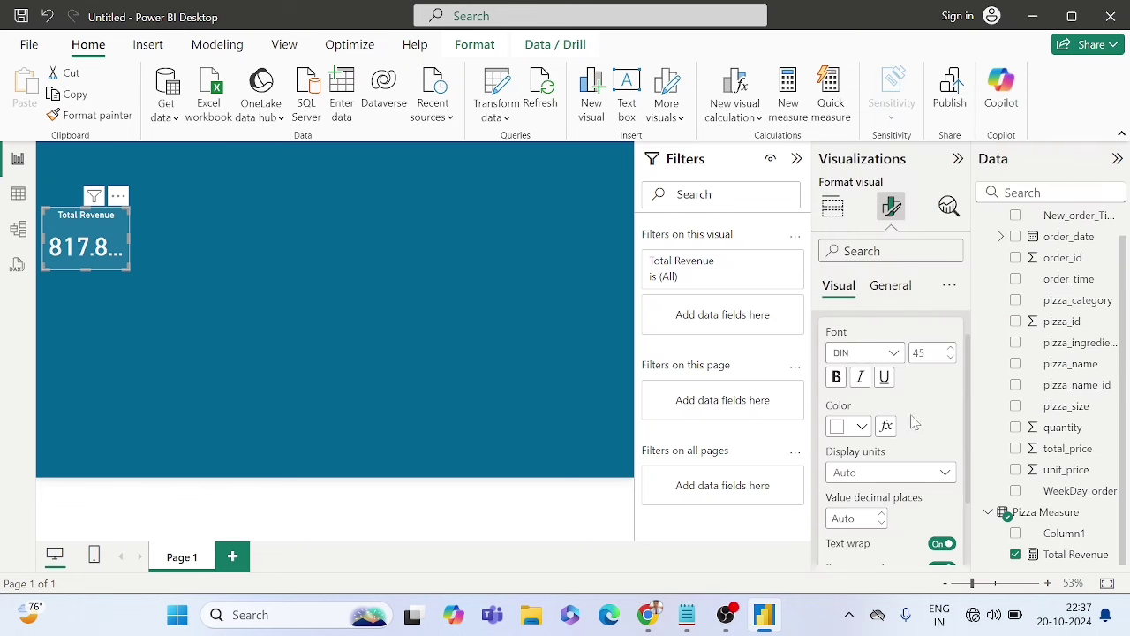
Step: Set the callout value of the Total Revenue card to 0 decimal places and deselect the card
scroll(864, 424, down, 2)
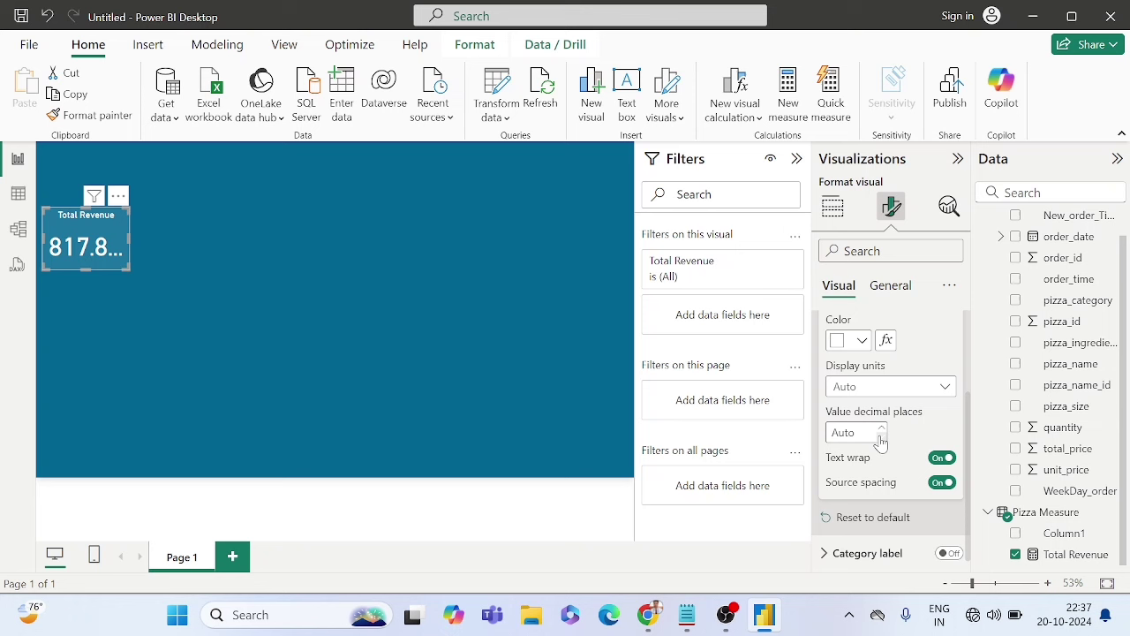
click(880, 437)
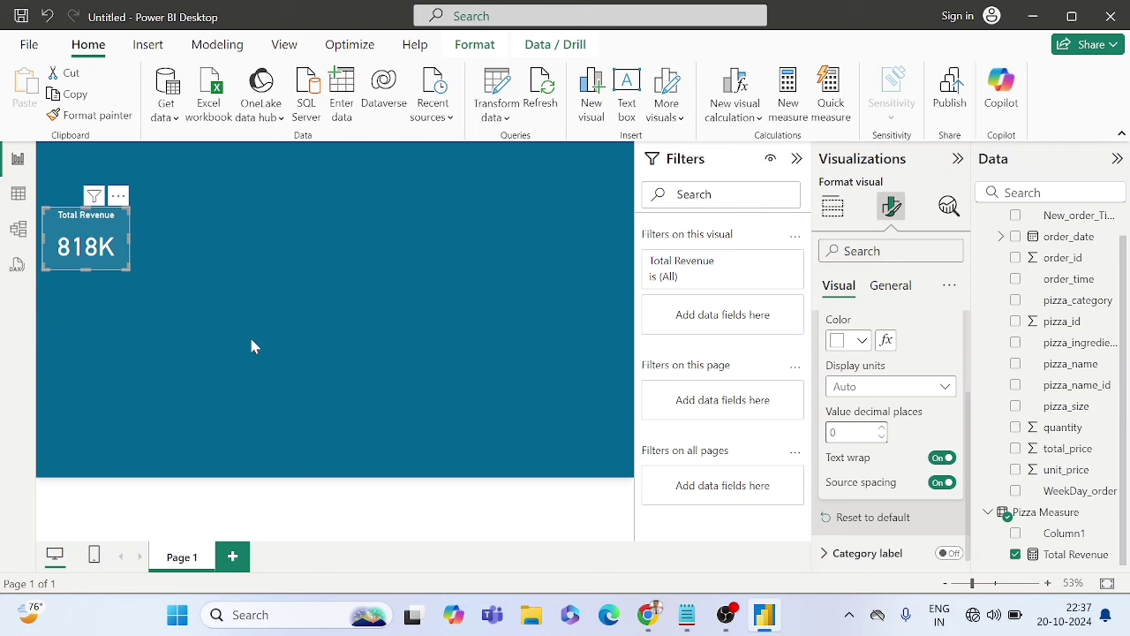
click(169, 246)
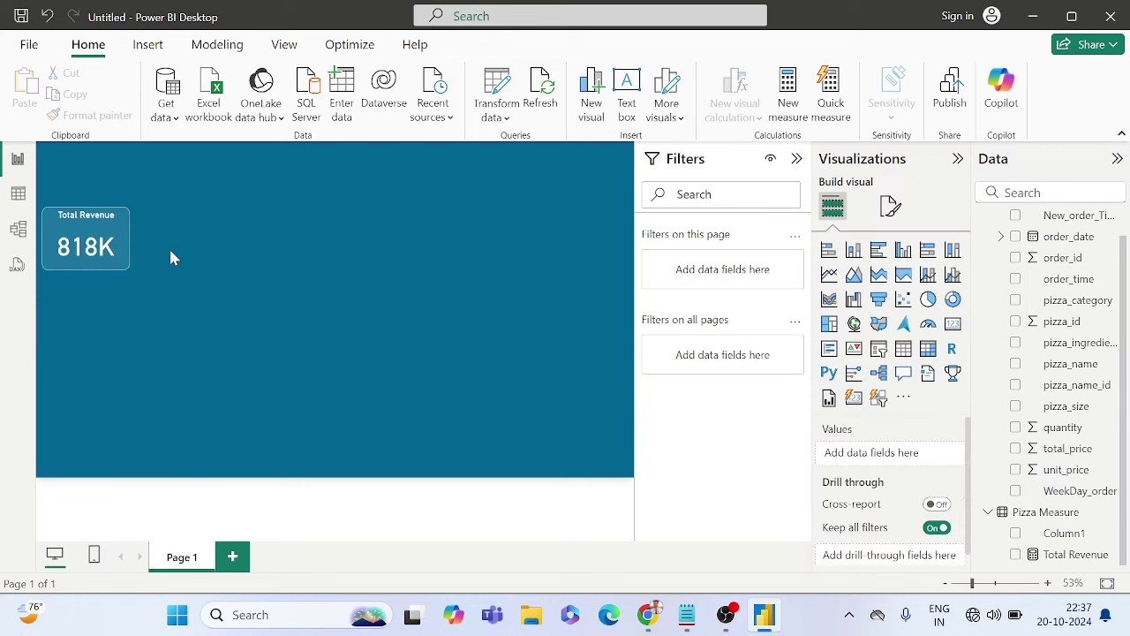
Step: Duplicate the Total Revenue card and place the copy directly to the right of the original, aligned with it
click(123, 248)
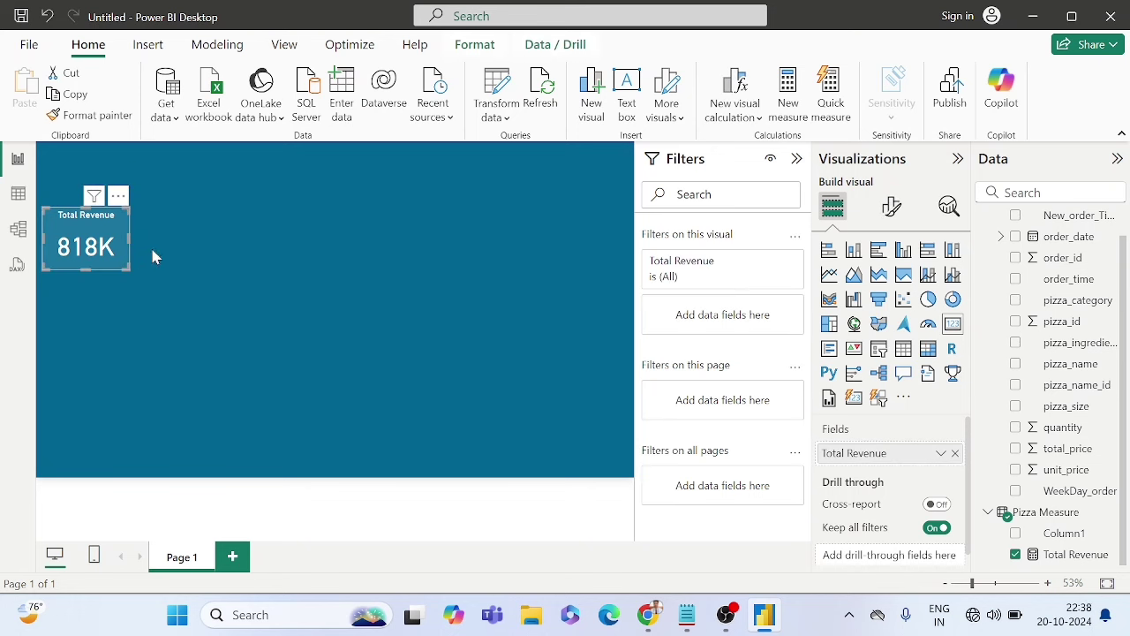
key(ctrl+c)
key(ctrl+v)
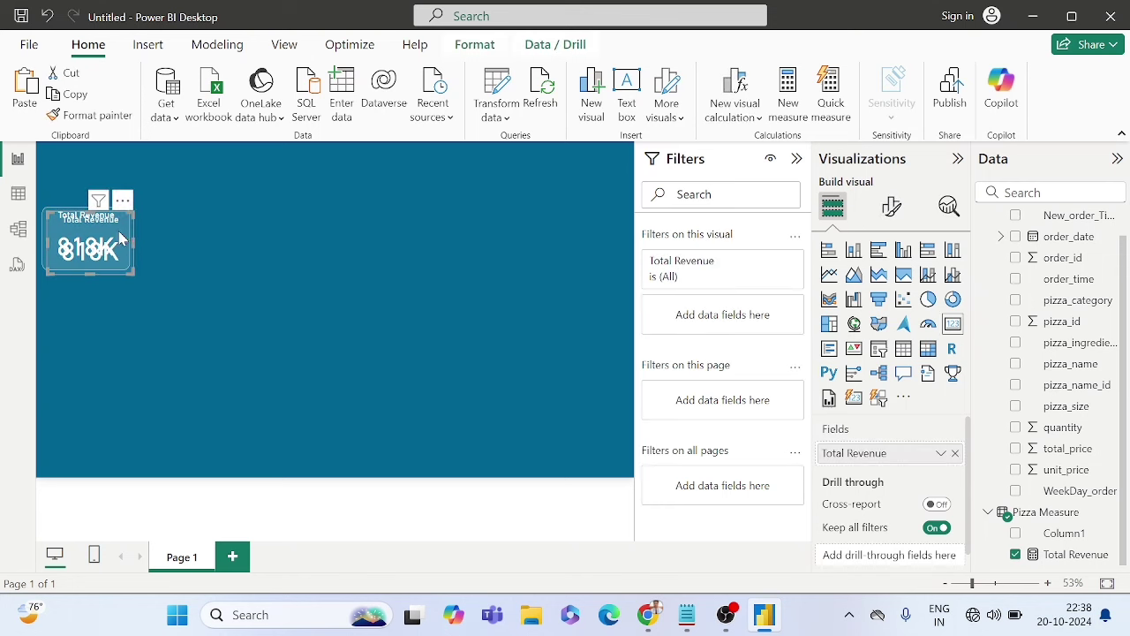
drag(119, 234, 212, 232)
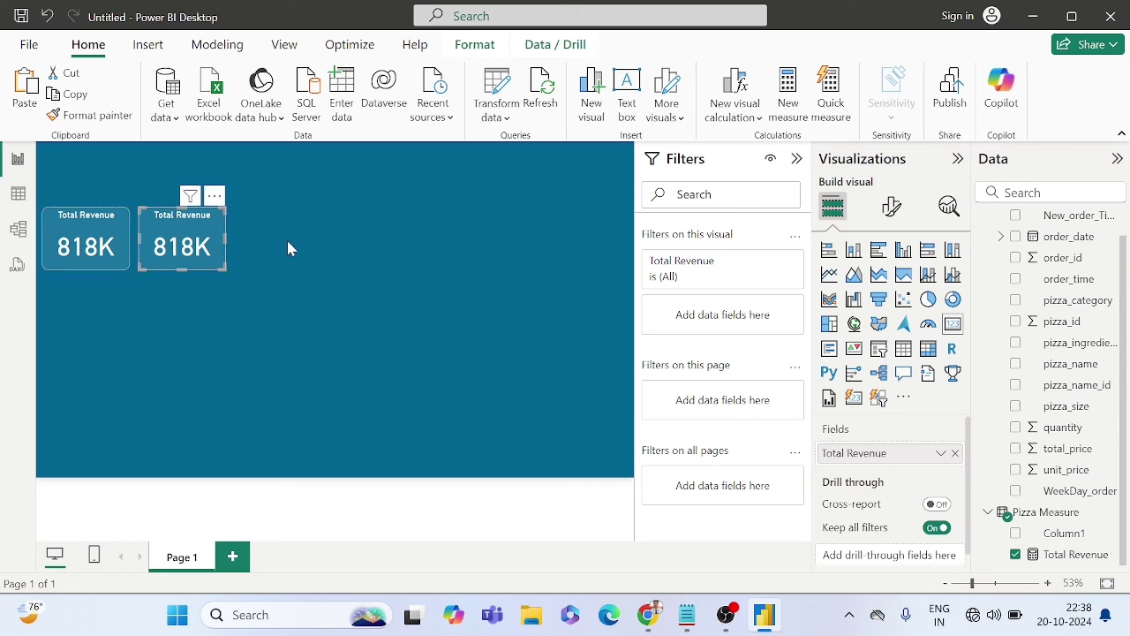
click(288, 248)
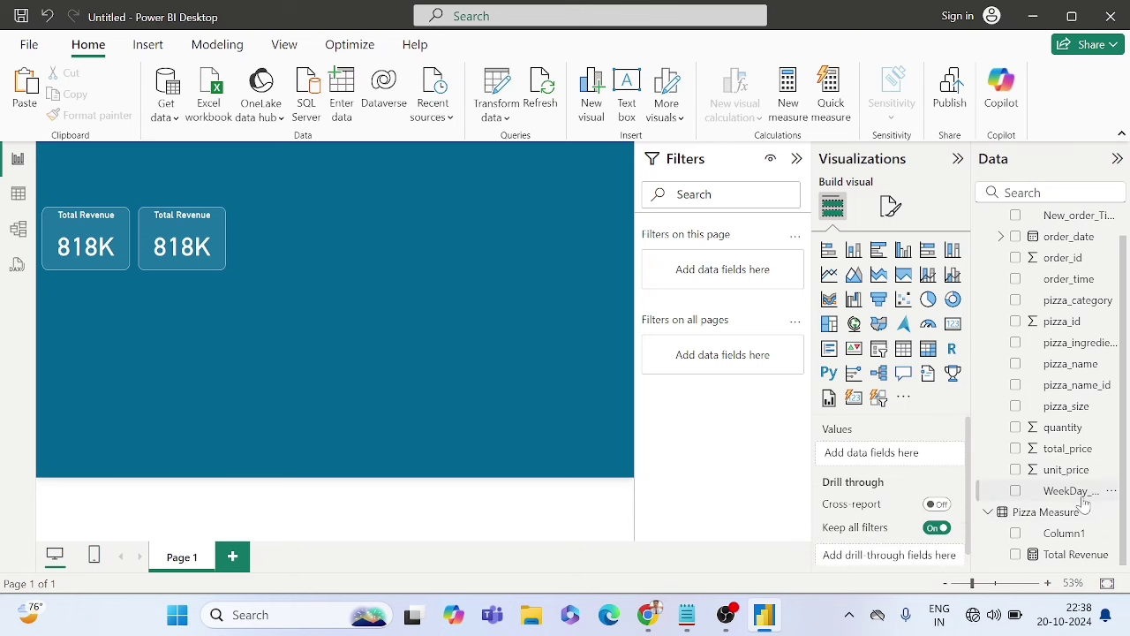
Step: Add a new measure named Total No of Orders to the Pizza Measure table
right_click(1035, 516)
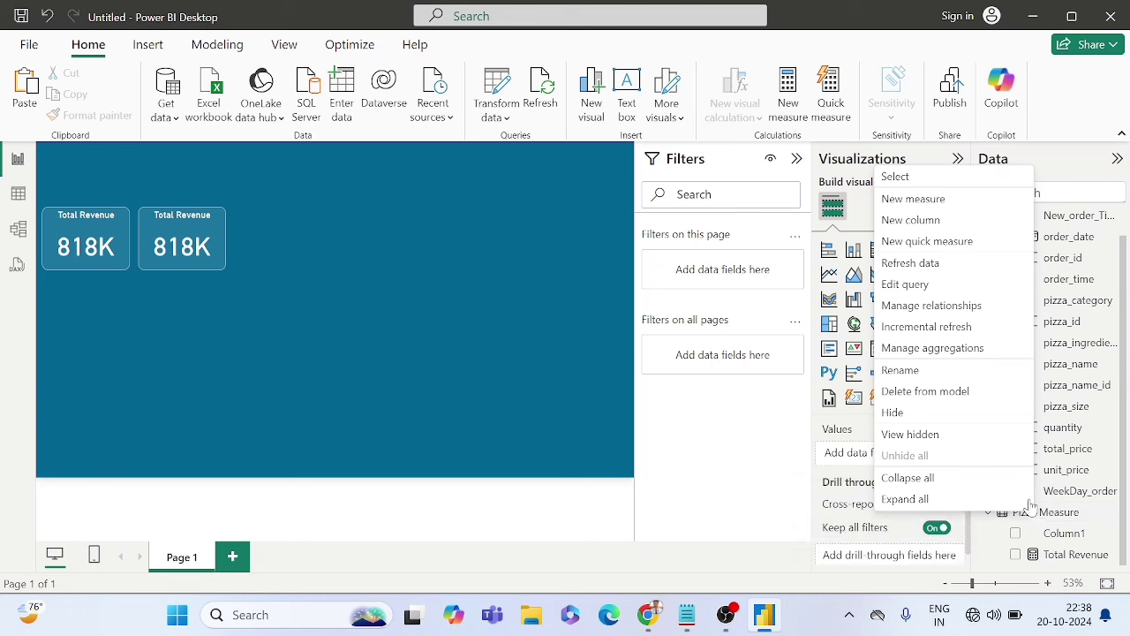
click(924, 205)
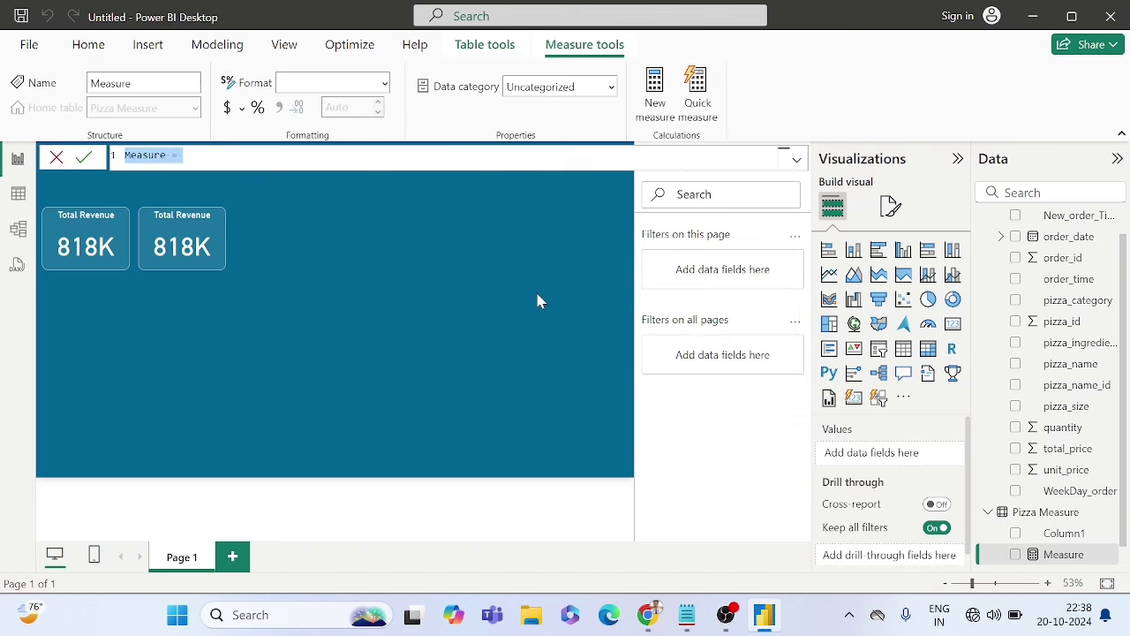
key(BackSpace)
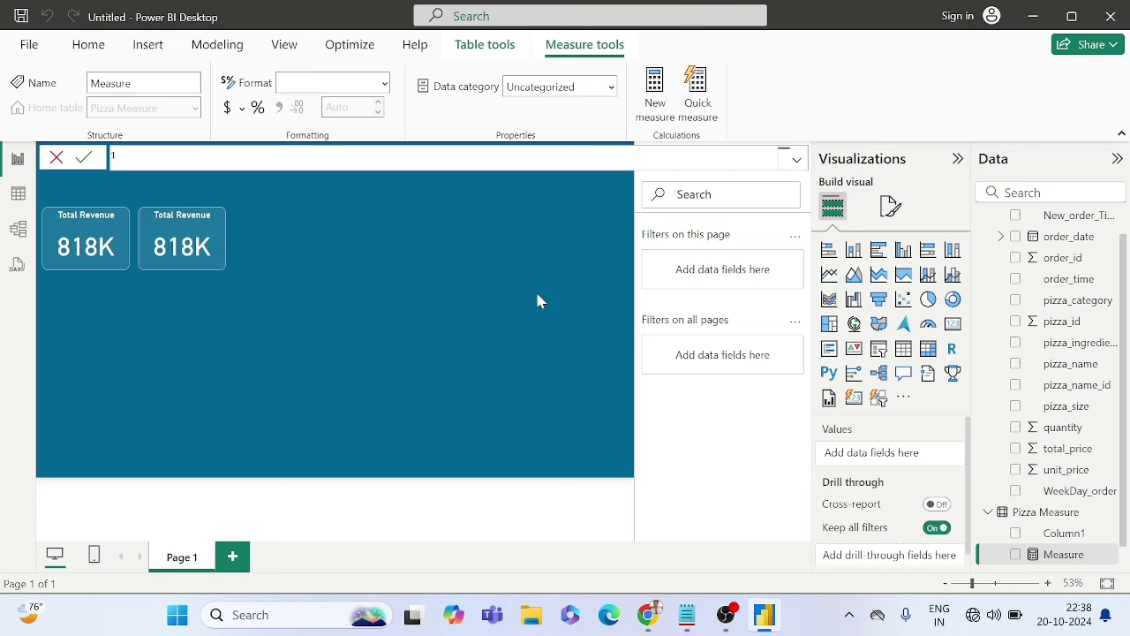
text(Total No of Orders =)
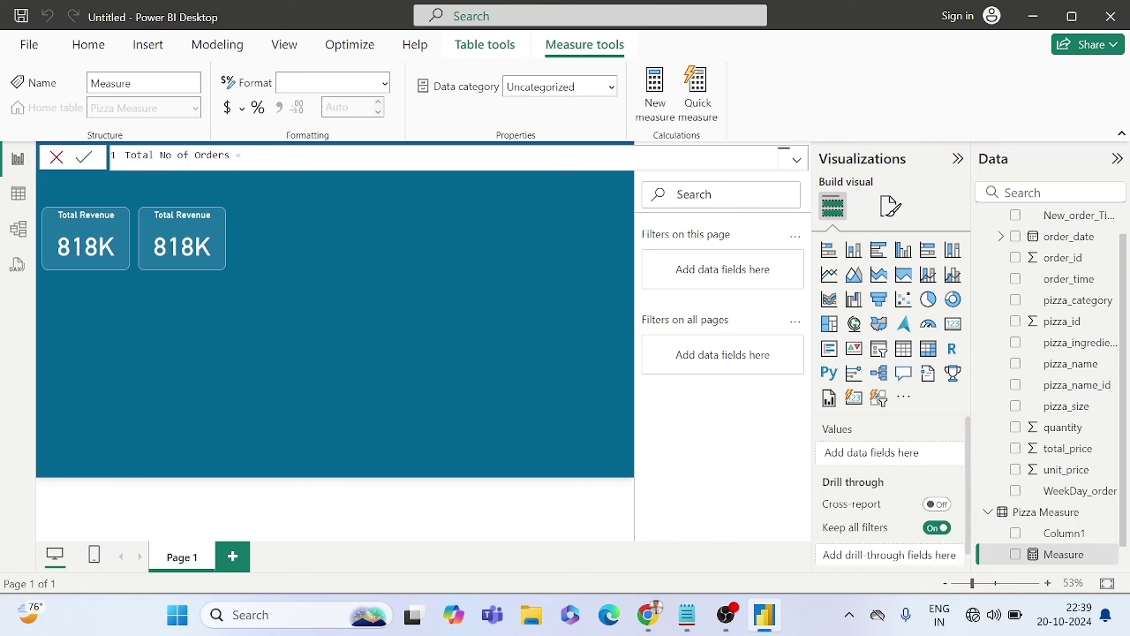
Step: Define the Total No of Orders measure as DISTINCTCOUNT('Domino''s'[order_id]) and commit the formula
text(dis)
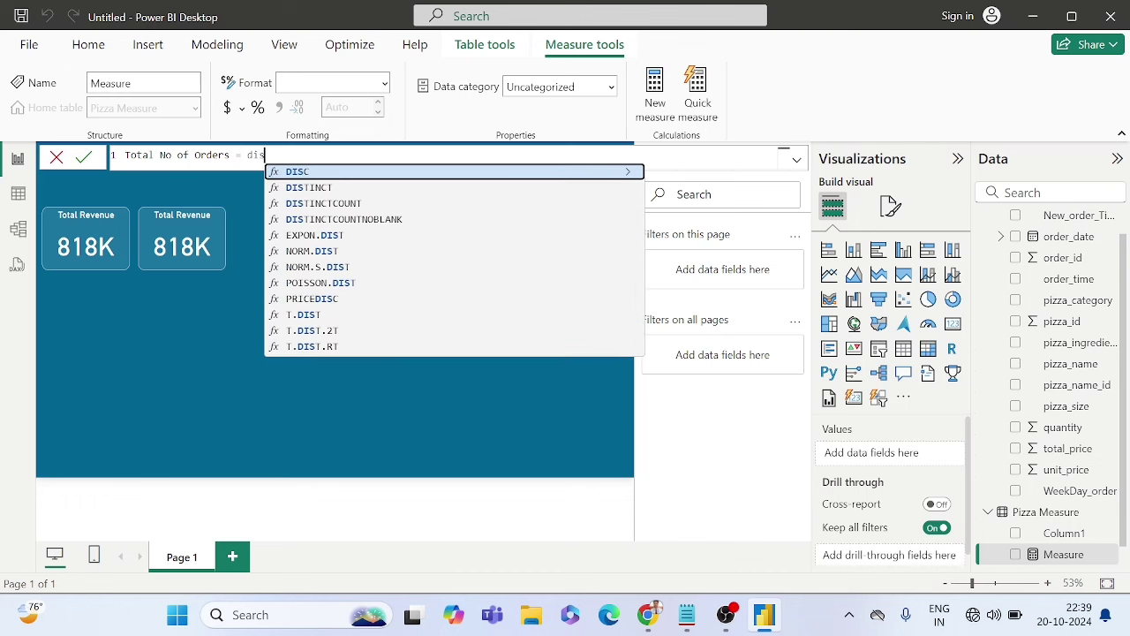
key(Down)
key(Down)
key(Tab)
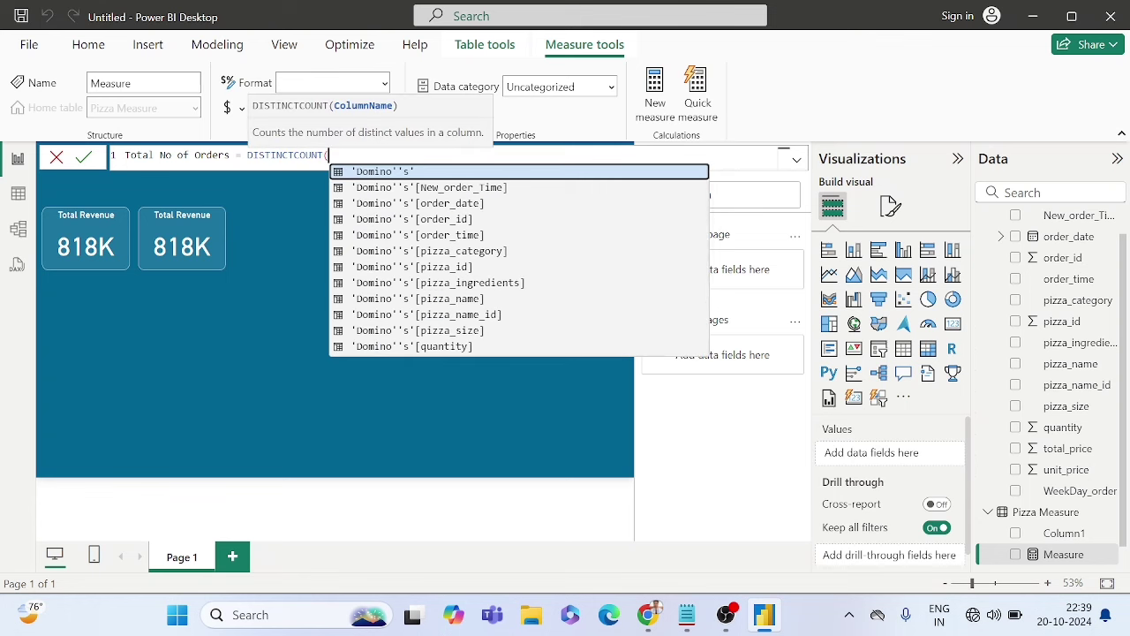
text(orde)
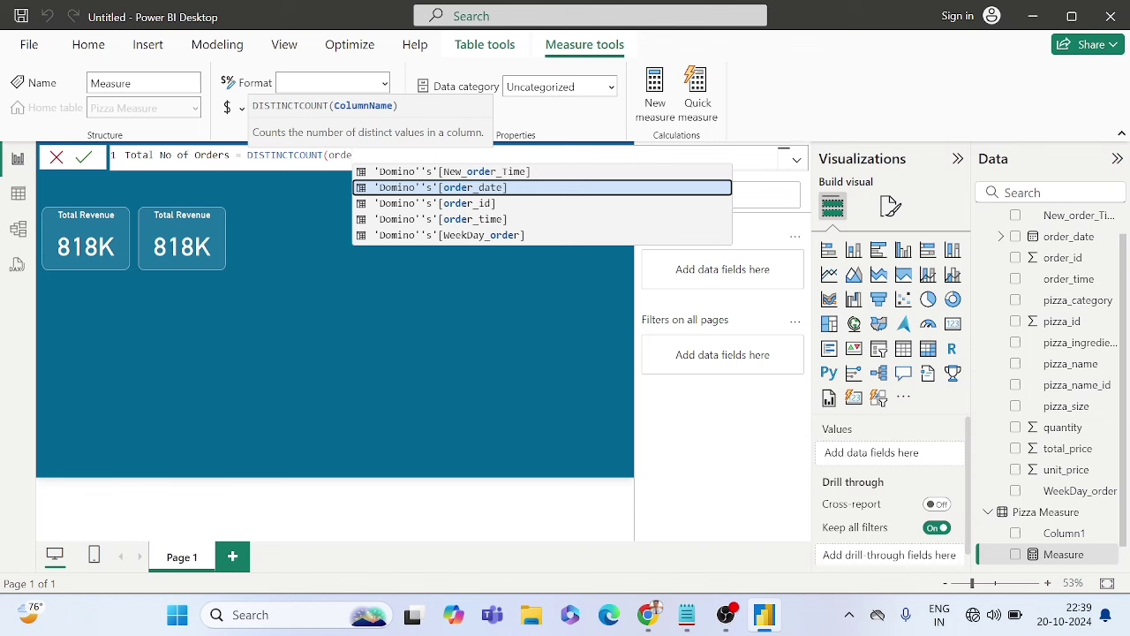
key(Down)
key(Tab)
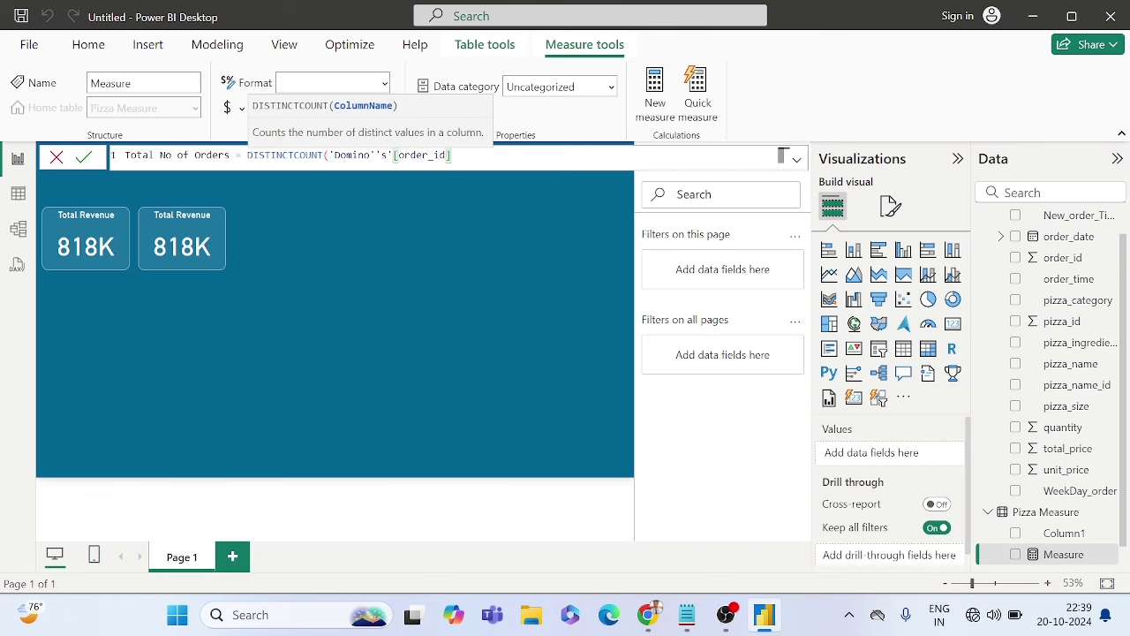
text())
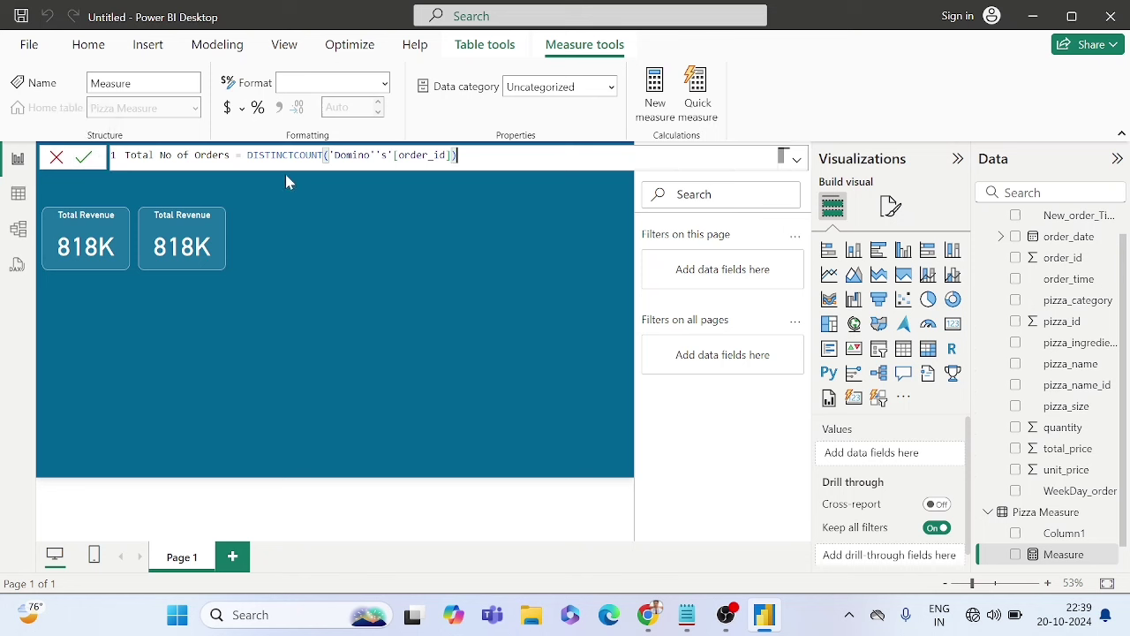
click(87, 160)
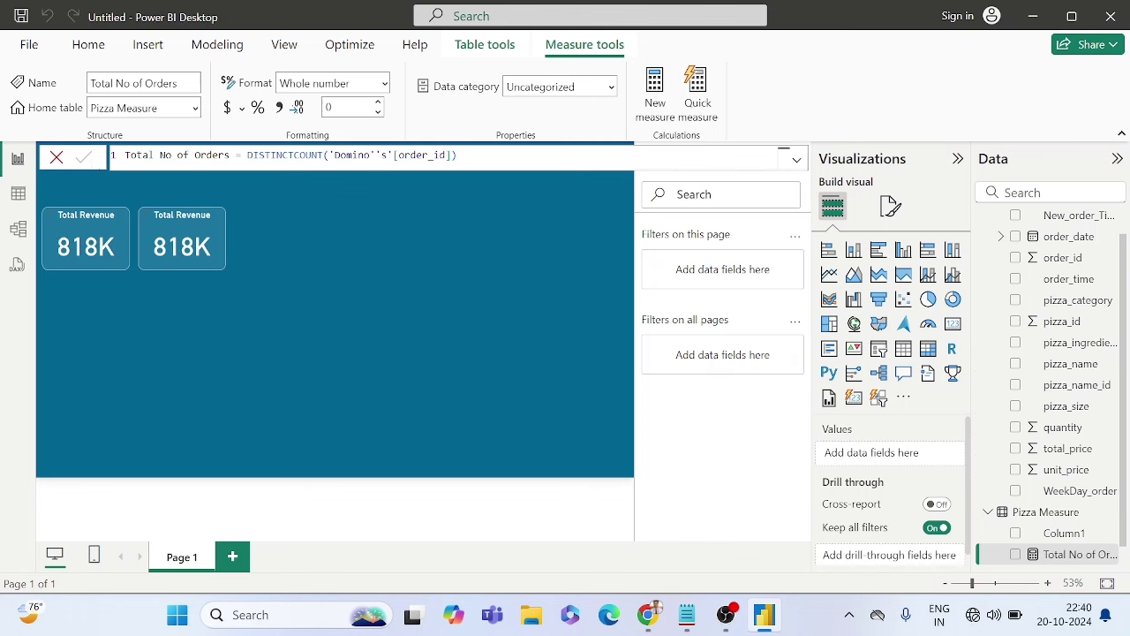
Step: Copy the name Total No of Orders from the measure's formula and leave the formula editor
drag(230, 155, 126, 156)
key(ctrl+c)
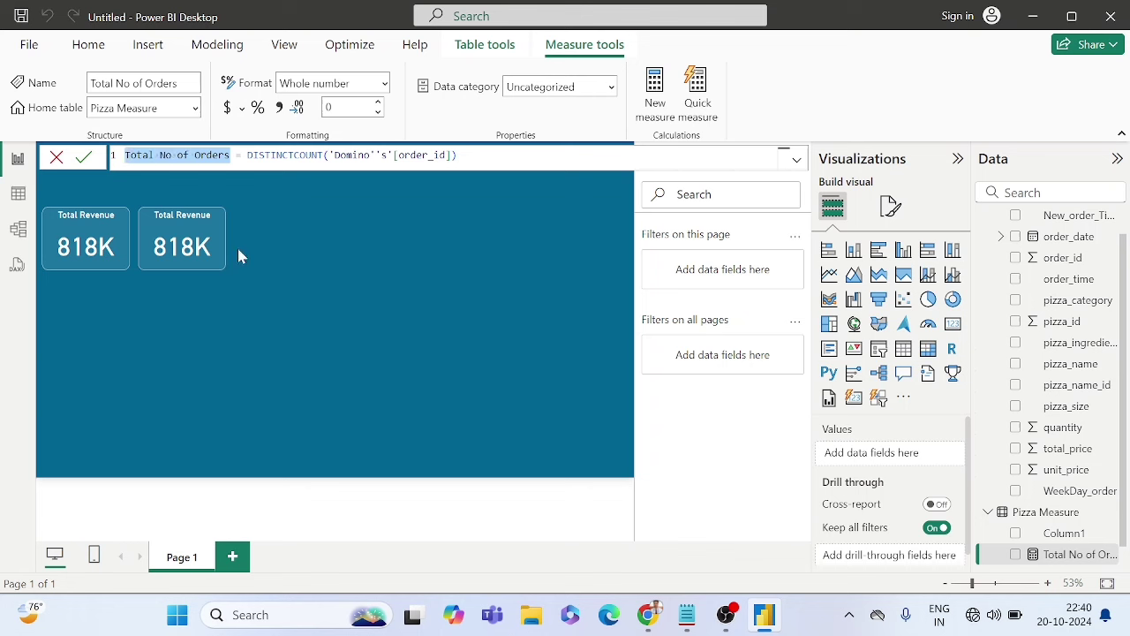
click(261, 251)
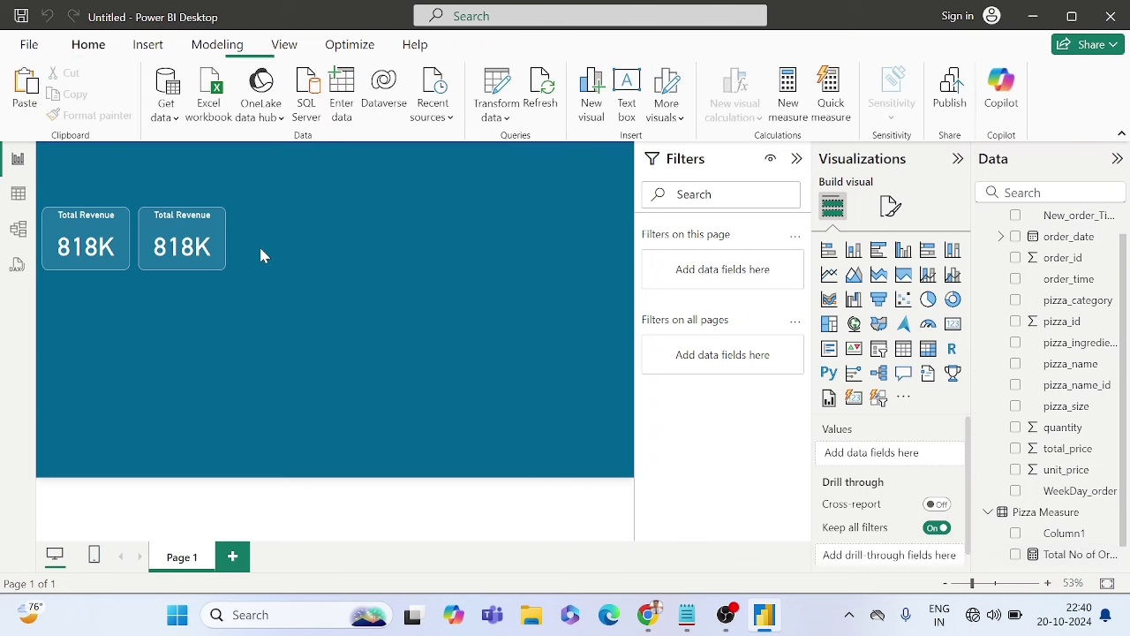
Step: Remove the Total Revenue field from the duplicated card
click(211, 250)
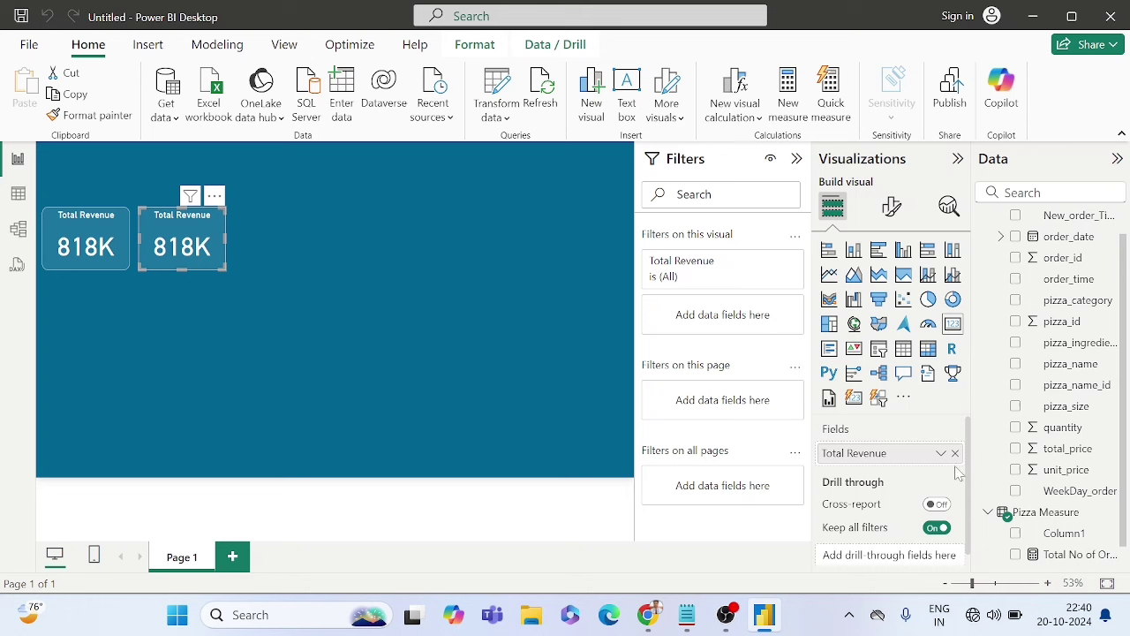
drag(957, 461, 980, 503)
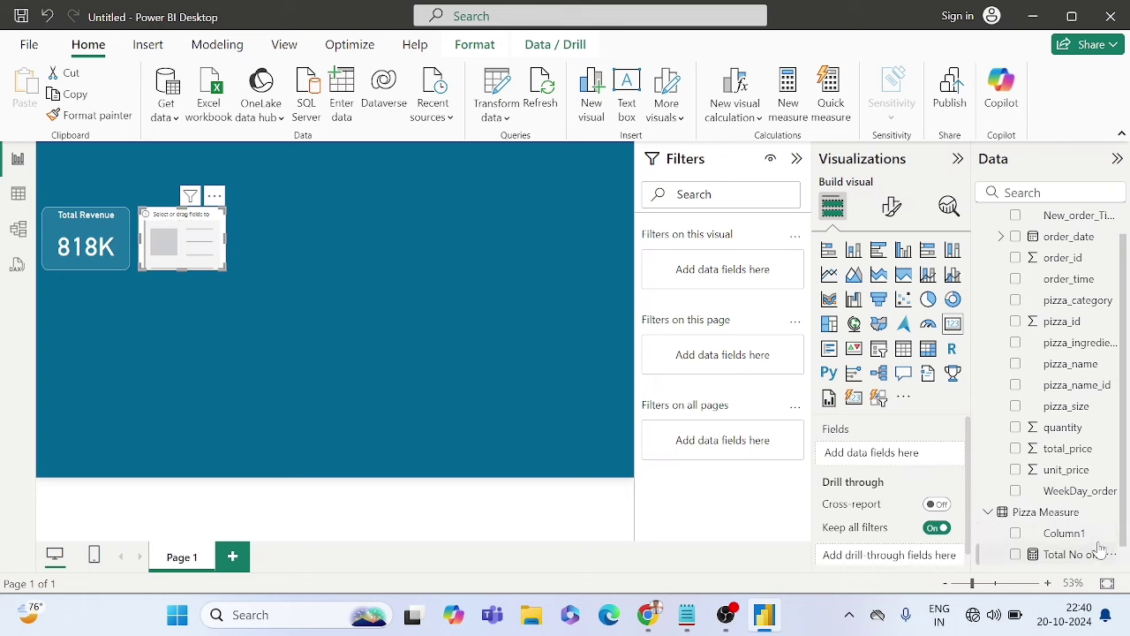
scroll(1090, 540, down, 1)
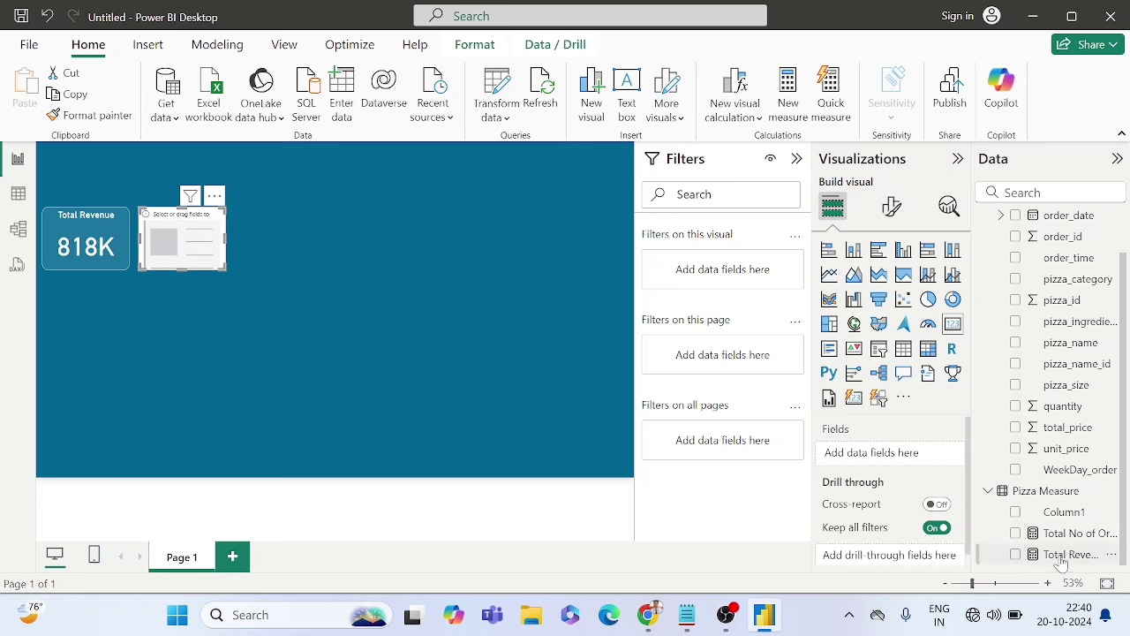
Step: Assign the Total No of Orders measure to the empty card and set the card's title to Total No of Orders
drag(1056, 534, 881, 452)
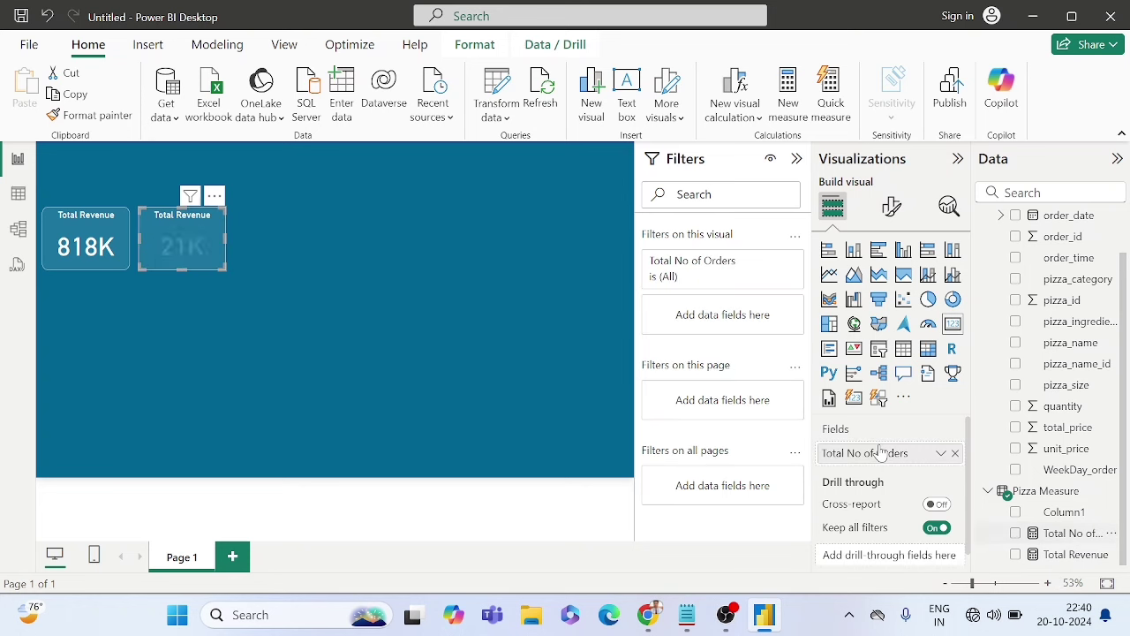
click(892, 207)
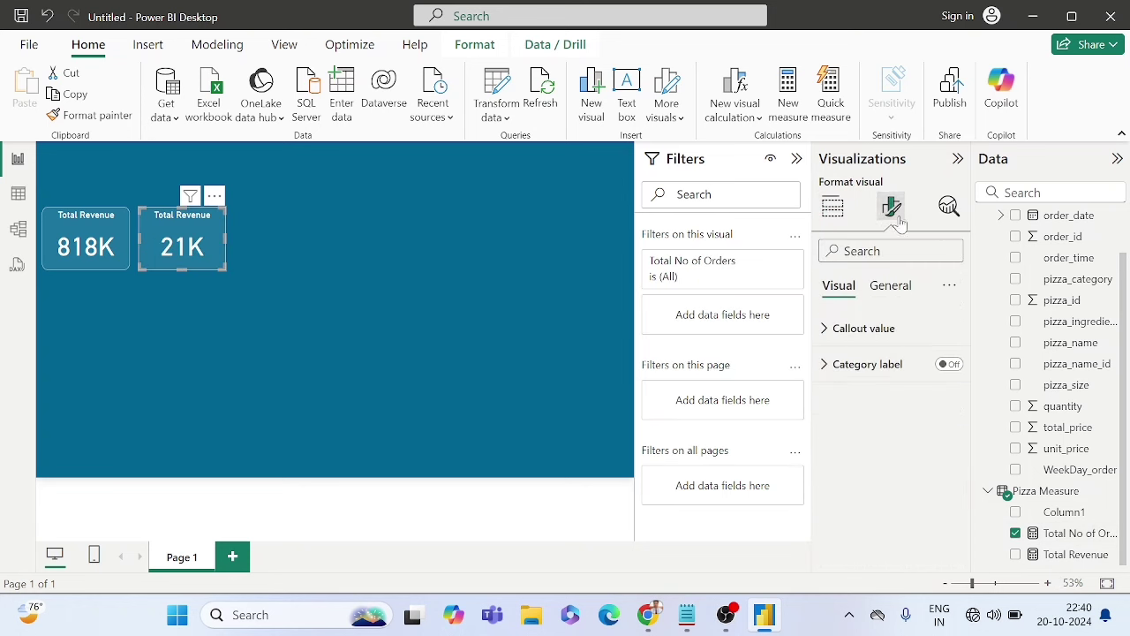
click(890, 288)
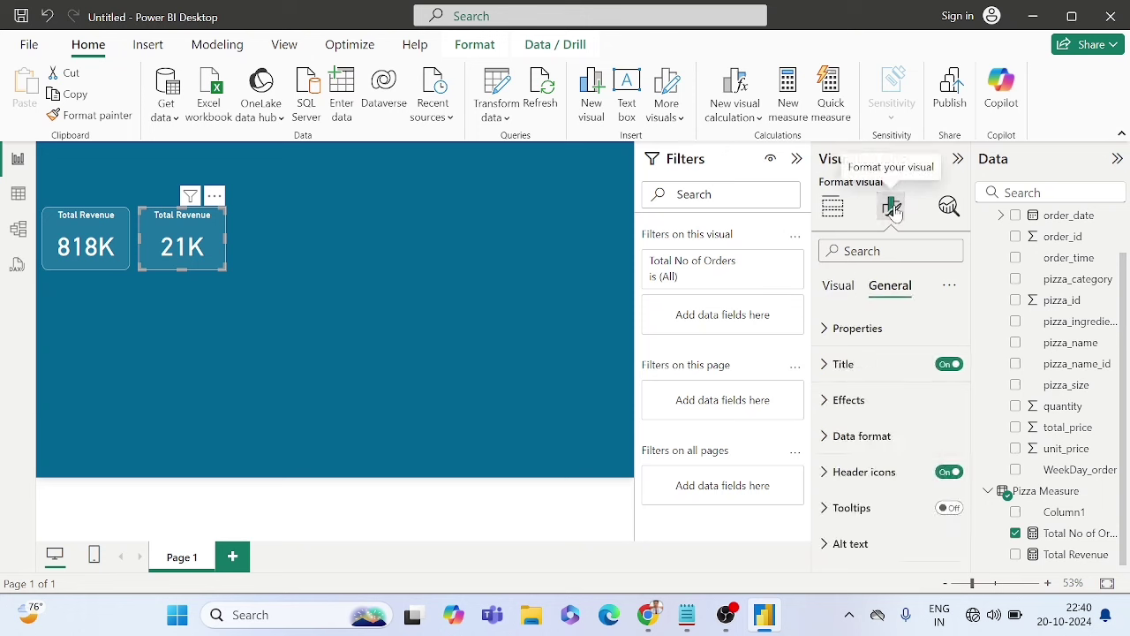
click(905, 369)
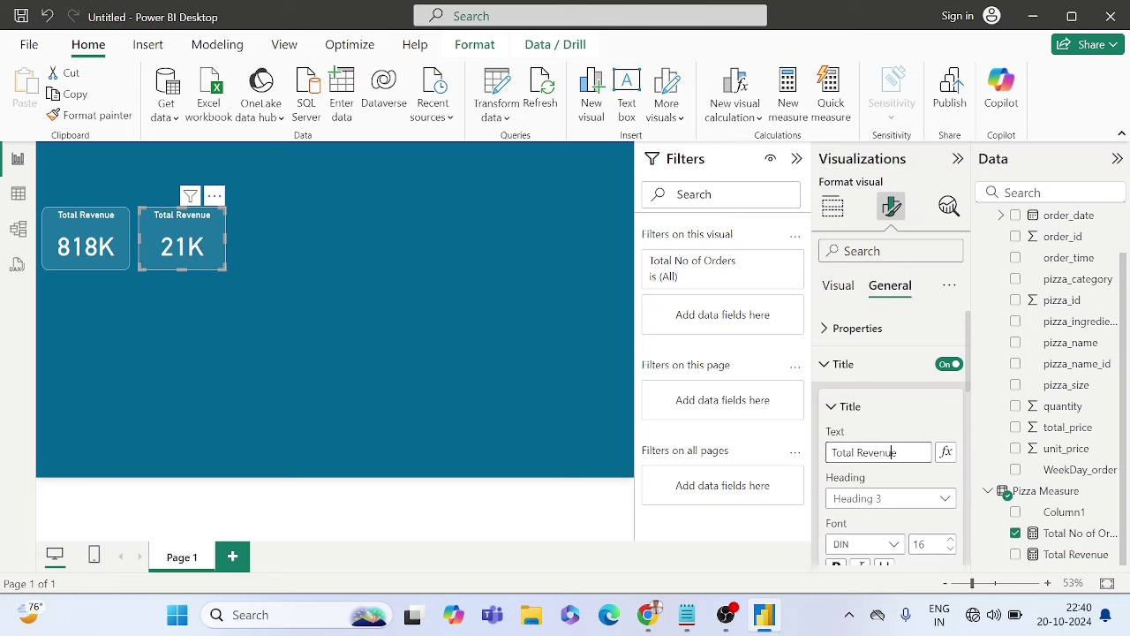
triple_click(874, 452)
key(ctrl+v)
key(Return)
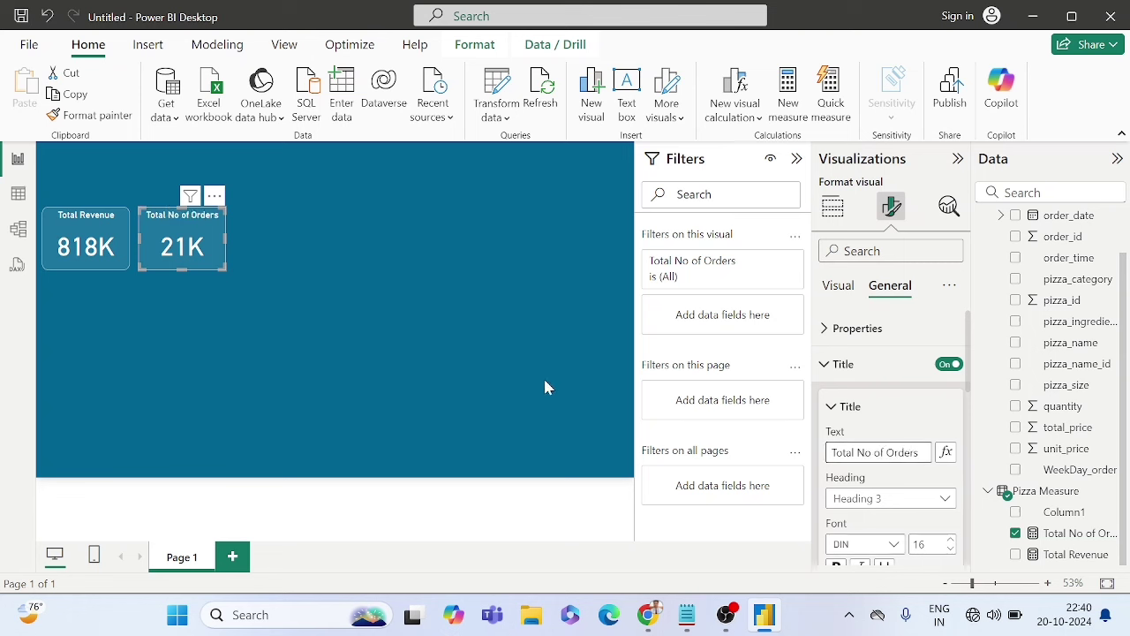
click(300, 249)
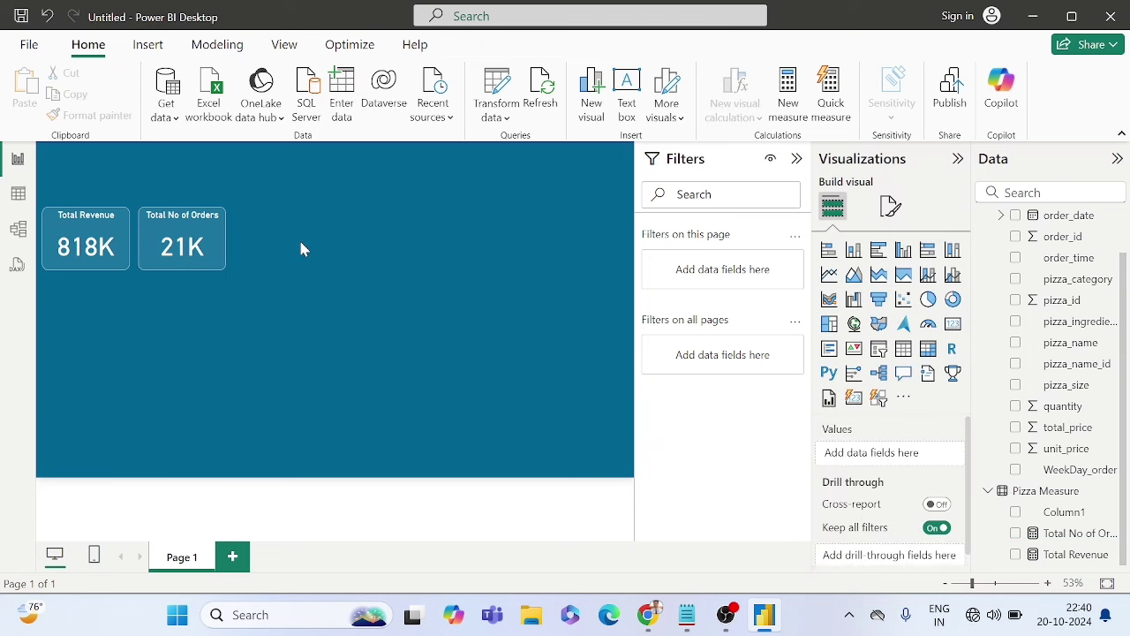
Step: Duplicate the Total No of Orders card and place the copy in the same row beside the original
click(210, 253)
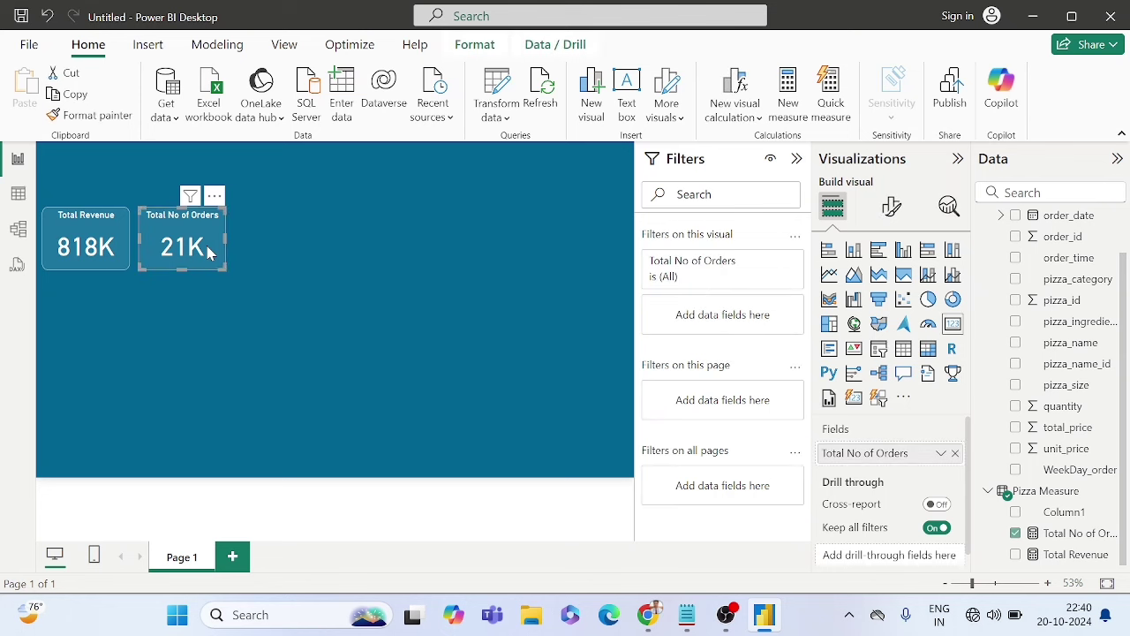
click(294, 248)
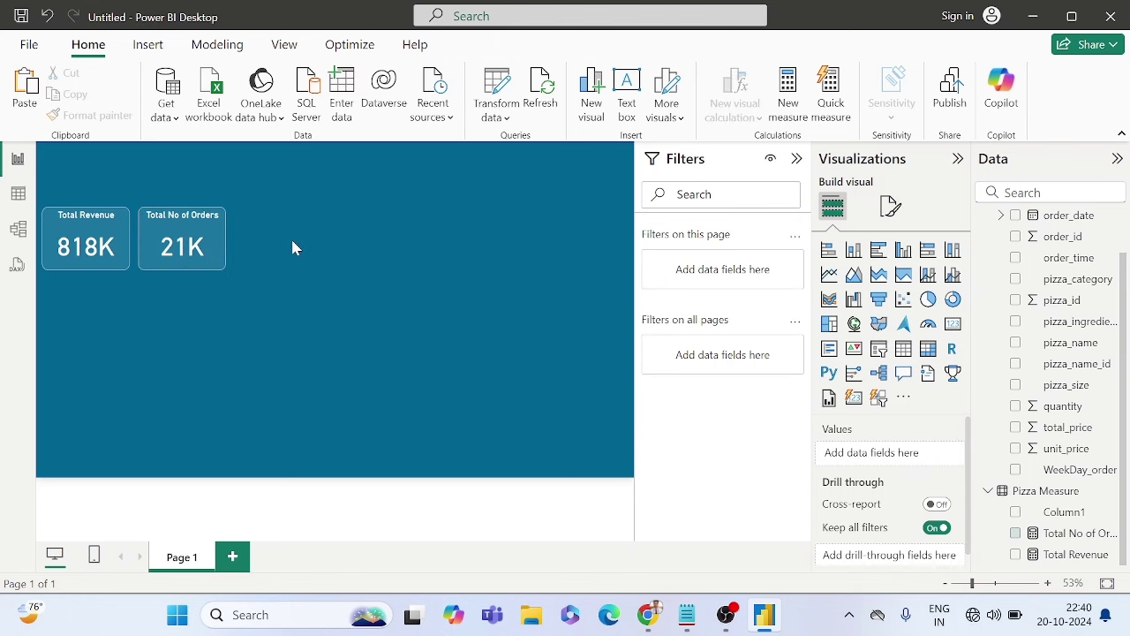
drag(198, 242, 308, 246)
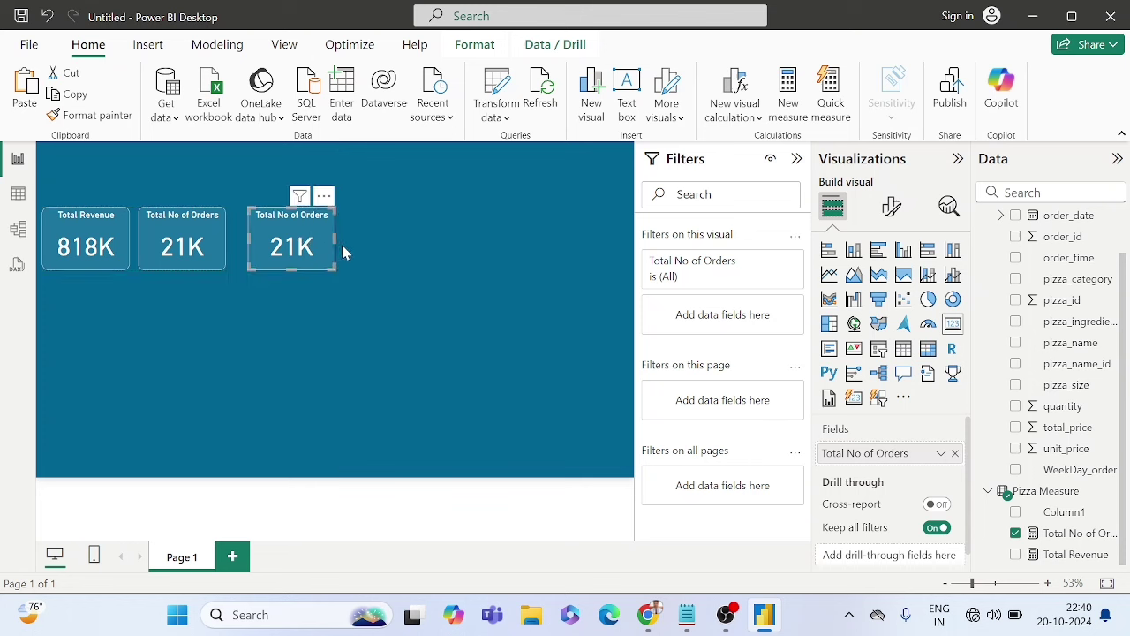
click(483, 259)
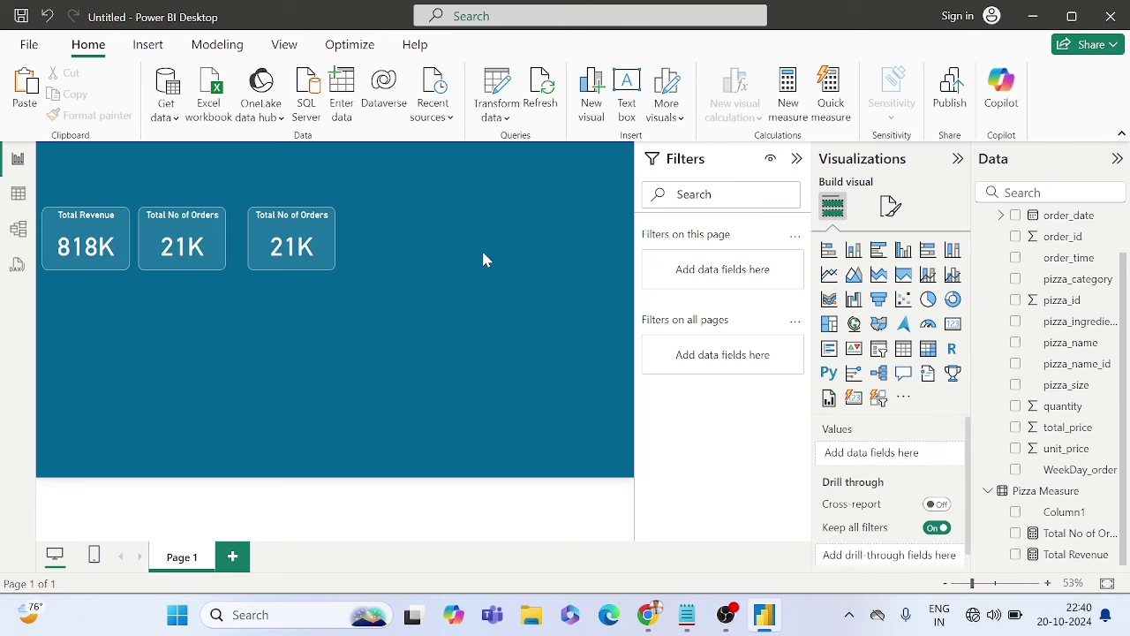
Step: Add a measure named Avg Order Value to the Pizza Measure table and begin its formula with the DIVIDE function
right_click(1030, 492)
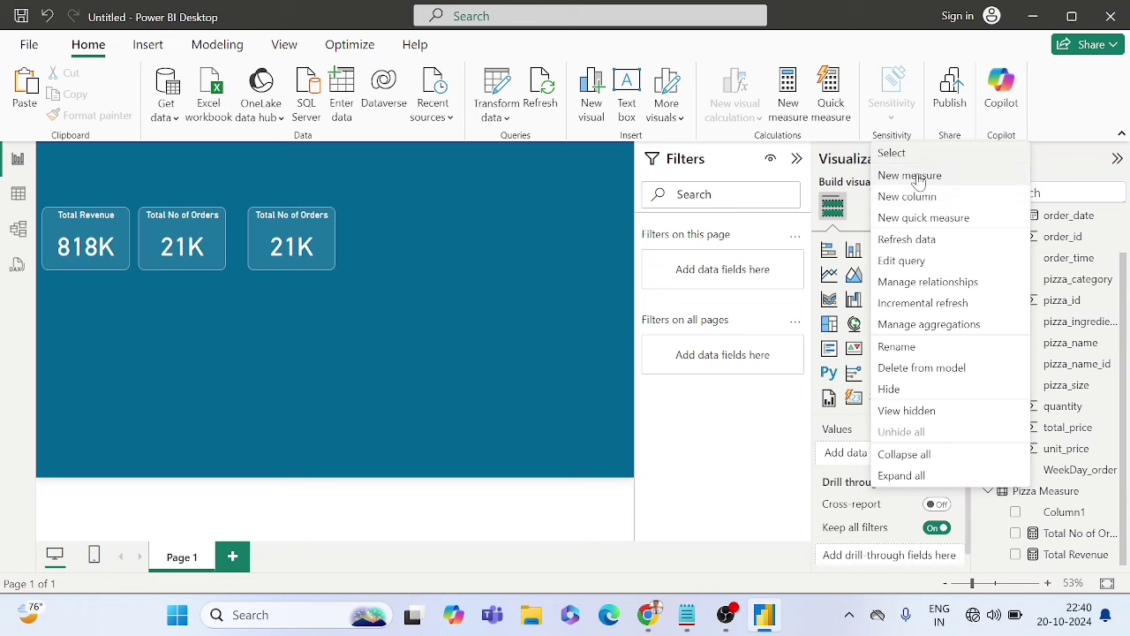
key(Escape)
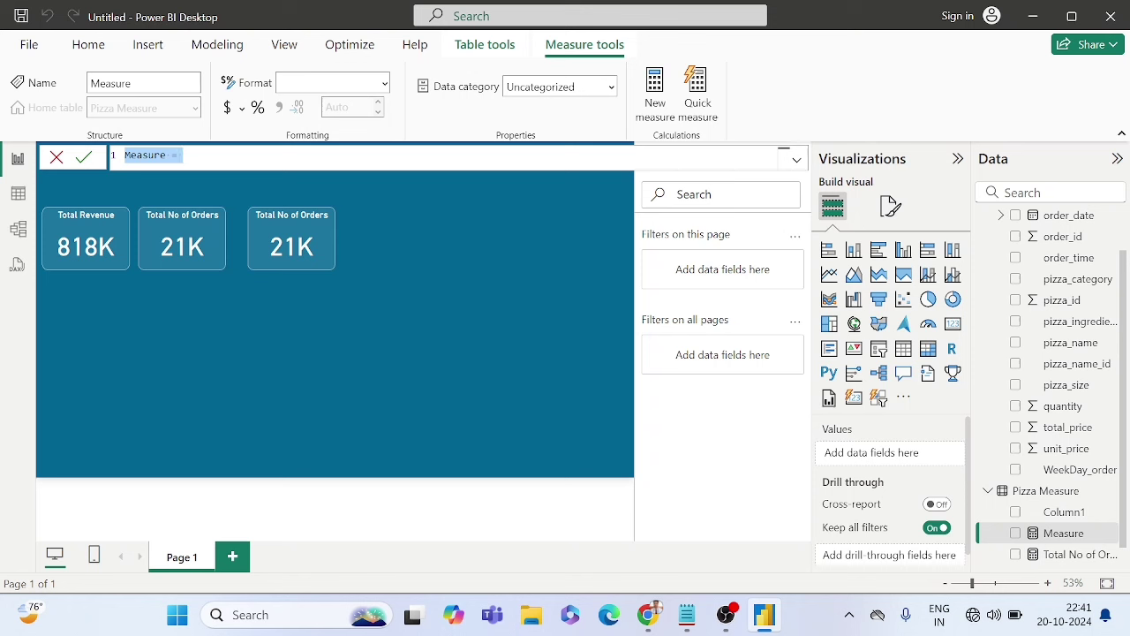
key(BackSpace)
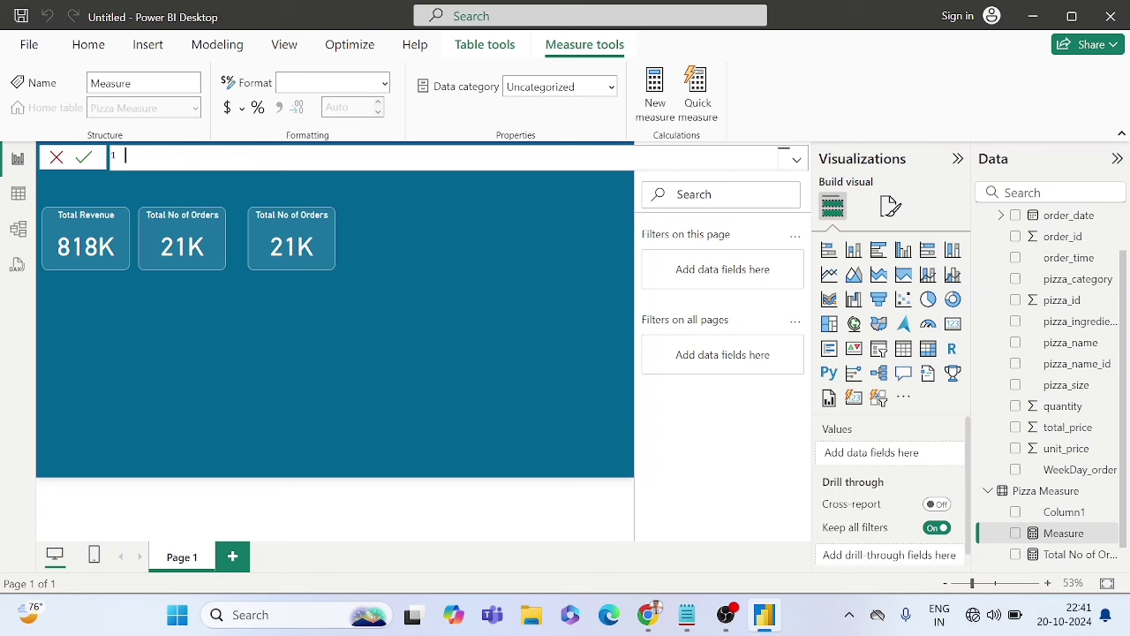
text(Avg Order Value = dive)
key(BackSpace)
key(BackSpace)
key(BackSpace)
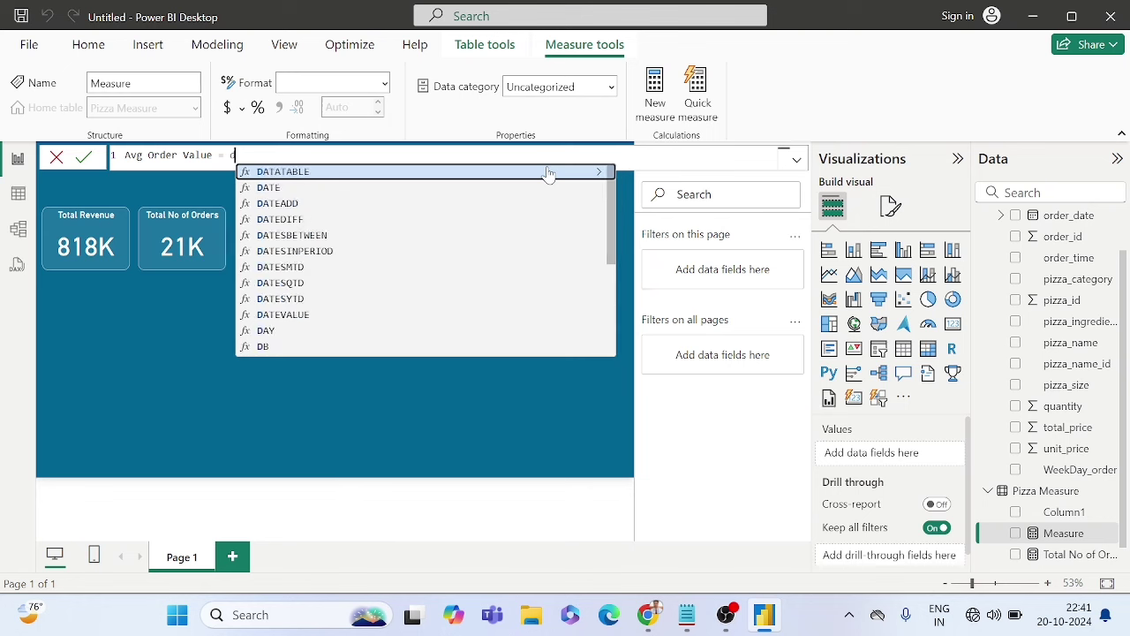
text(evi)
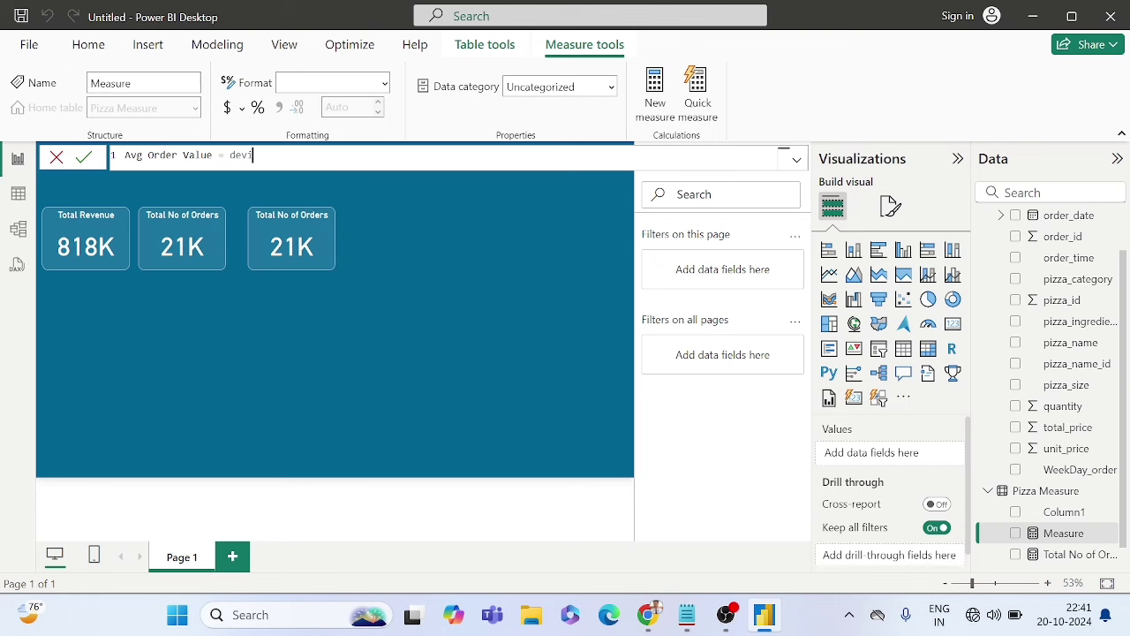
key(BackSpace)
key(BackSpace)
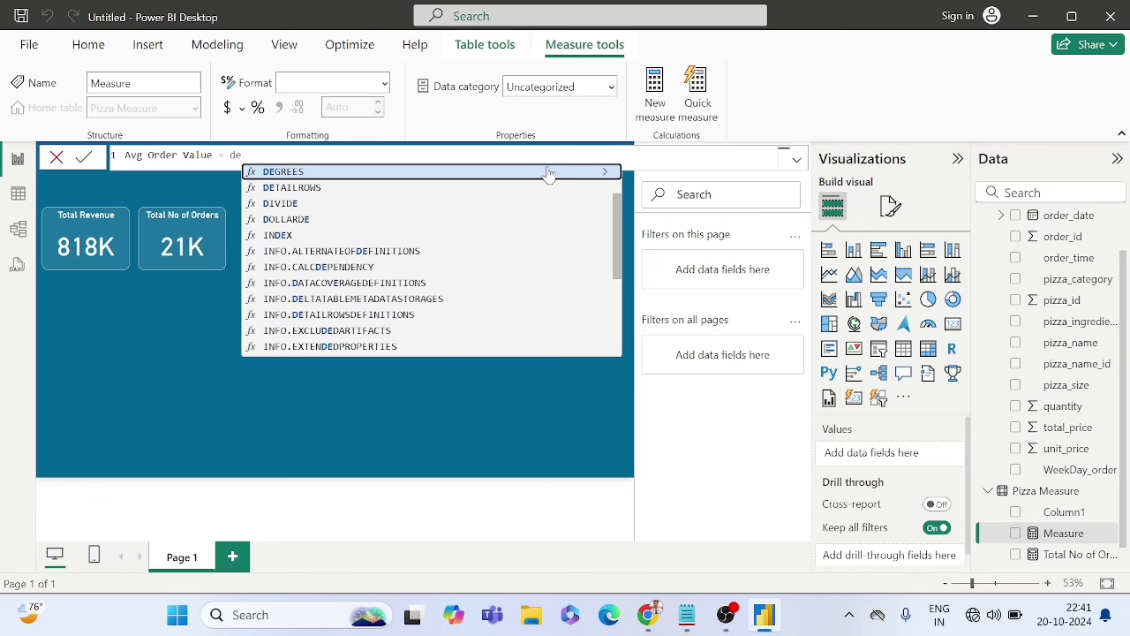
key(BackSpace)
text(i)
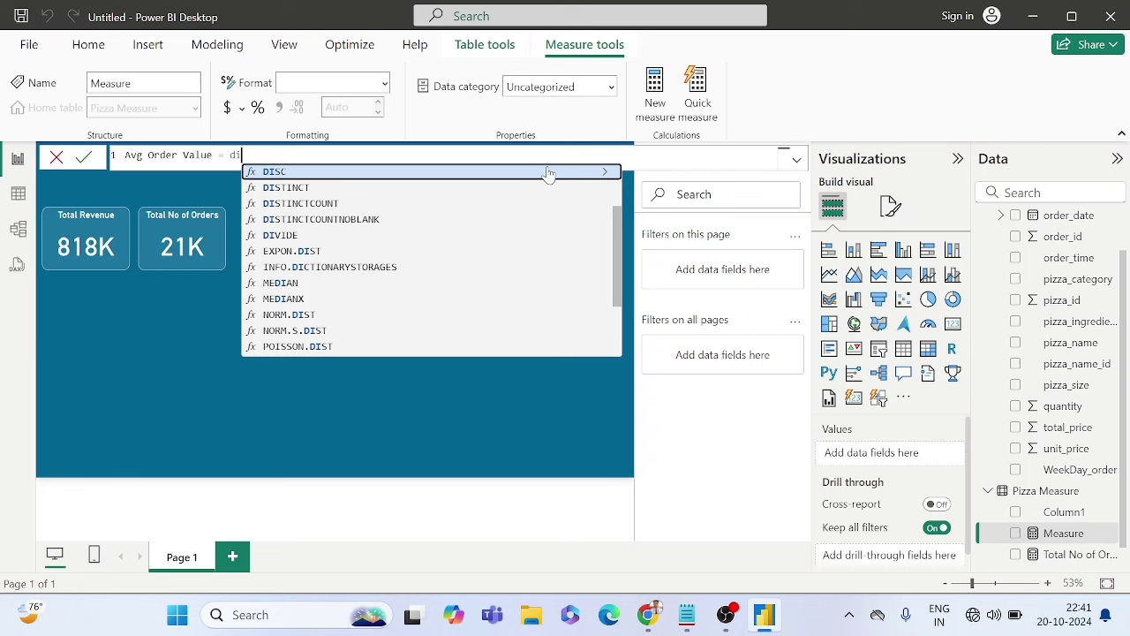
text(v)
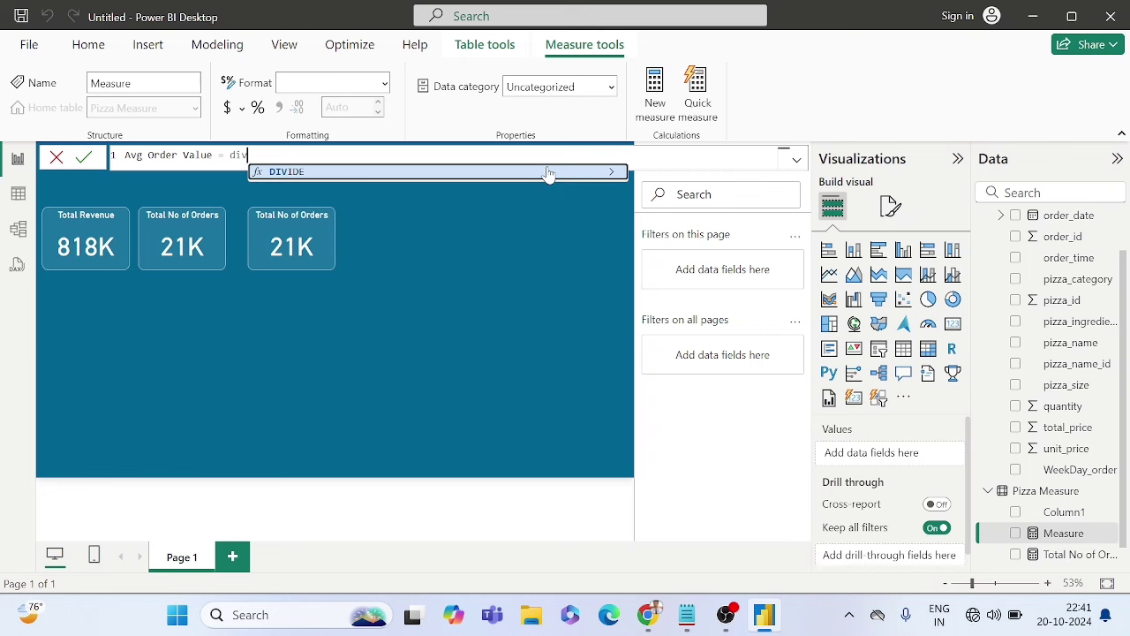
key(Tab)
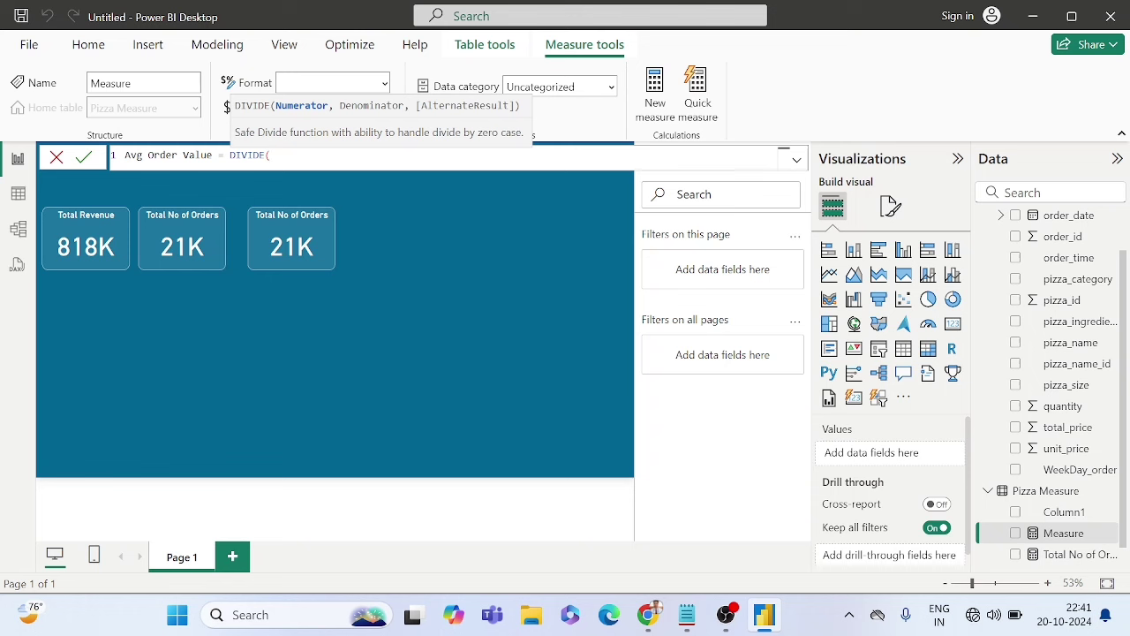
Step: Complete the DIVIDE formula with [Total Revenue] as numerator and [Total No of Orders] as denominator
text(tot)
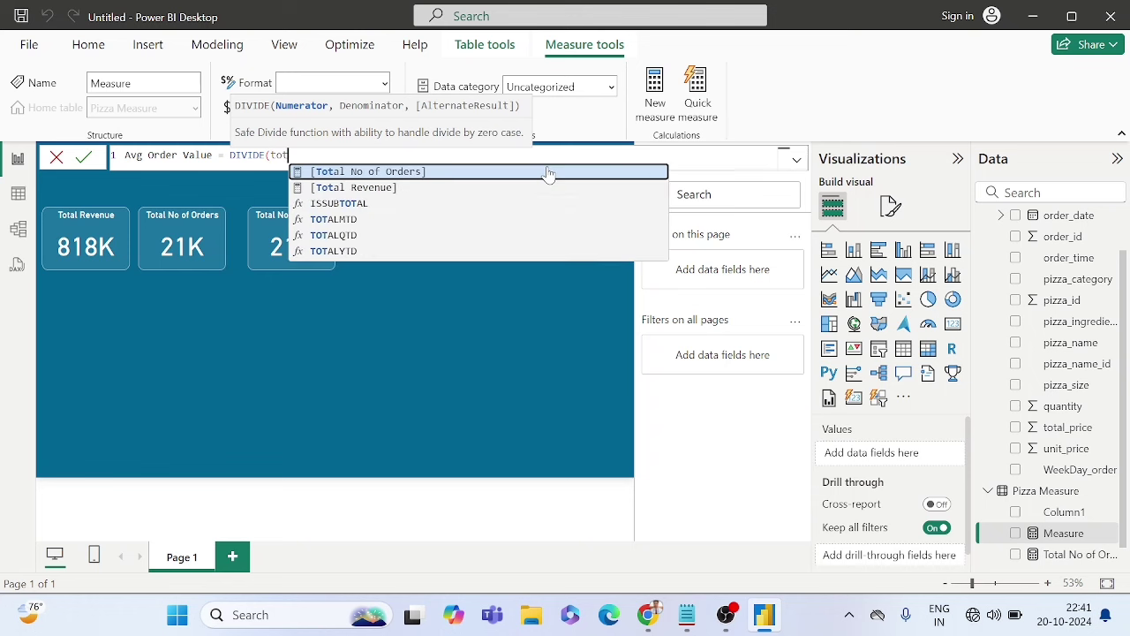
key(Down)
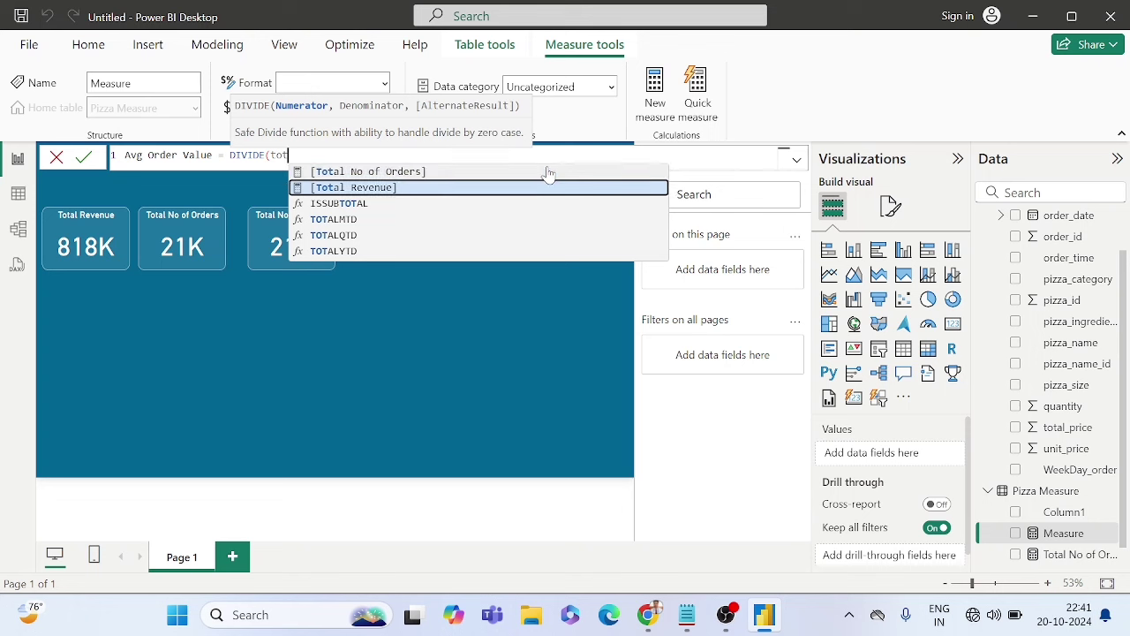
key(Tab)
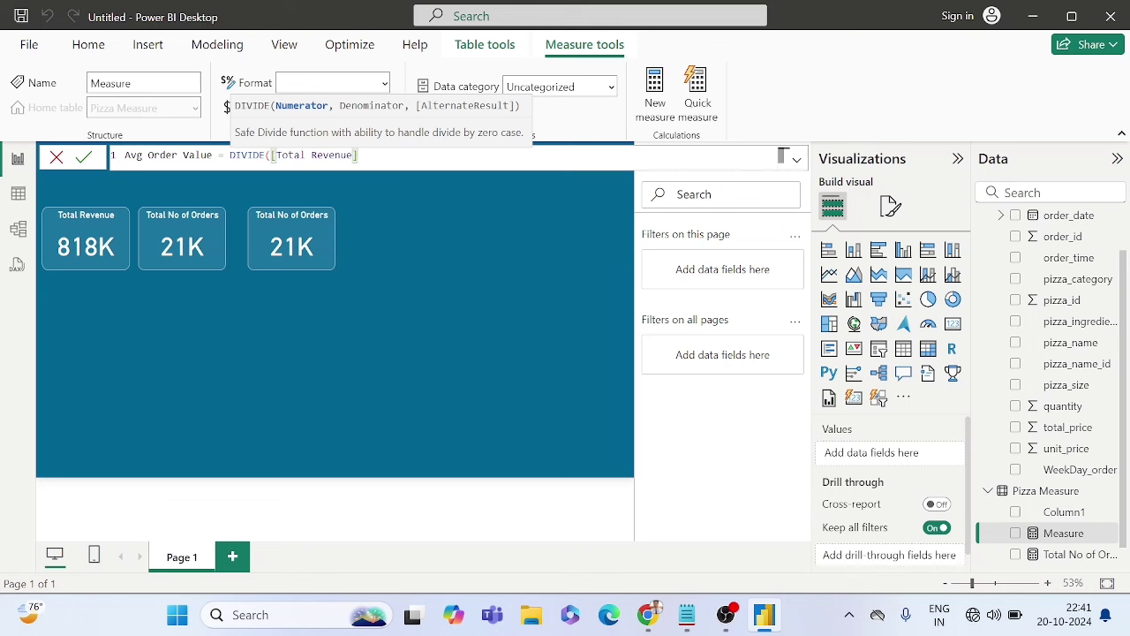
text(,)
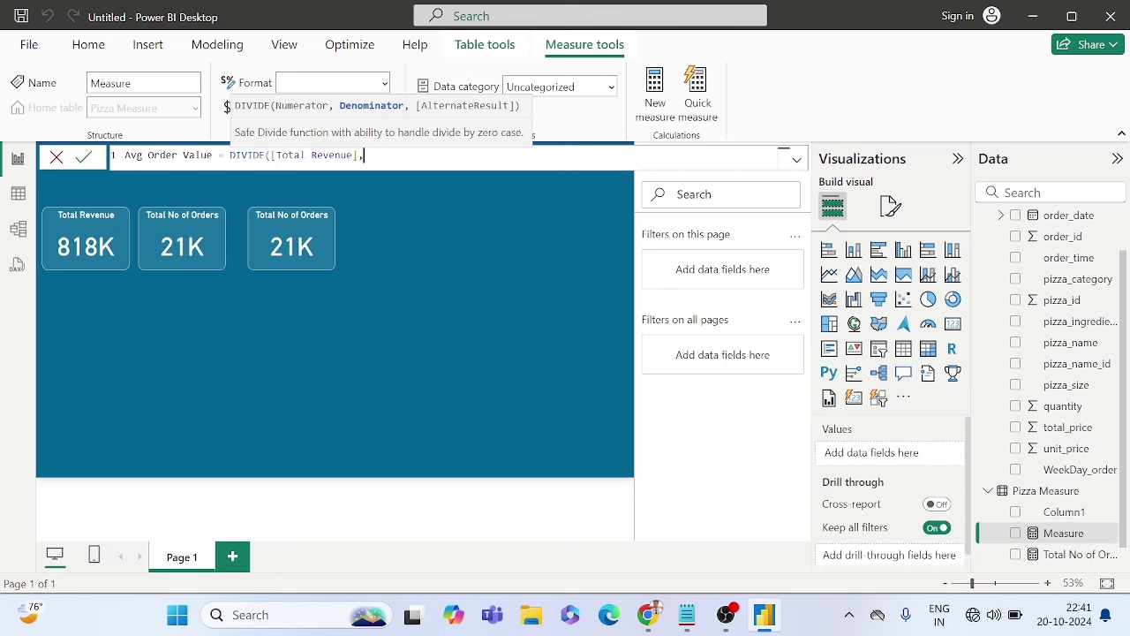
text(tot)
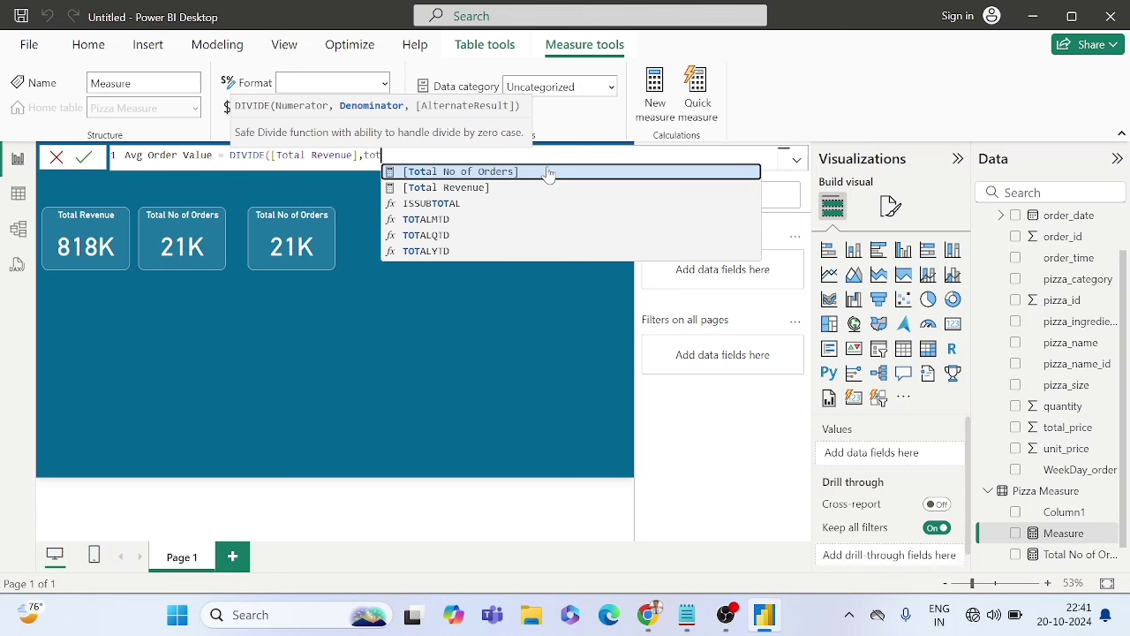
key(Tab)
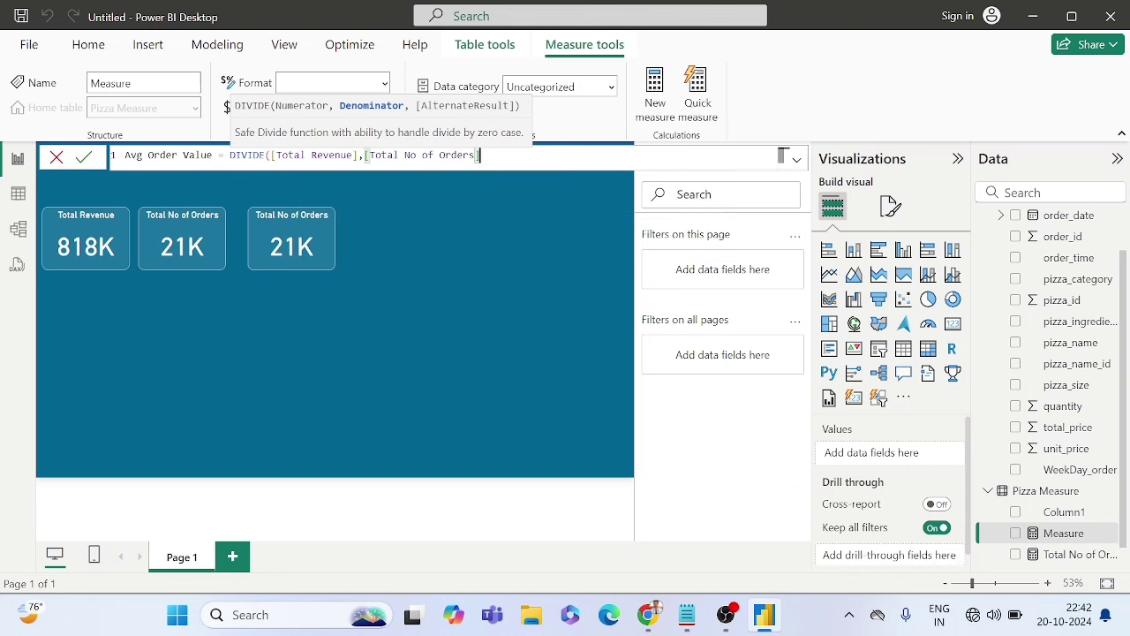
text())
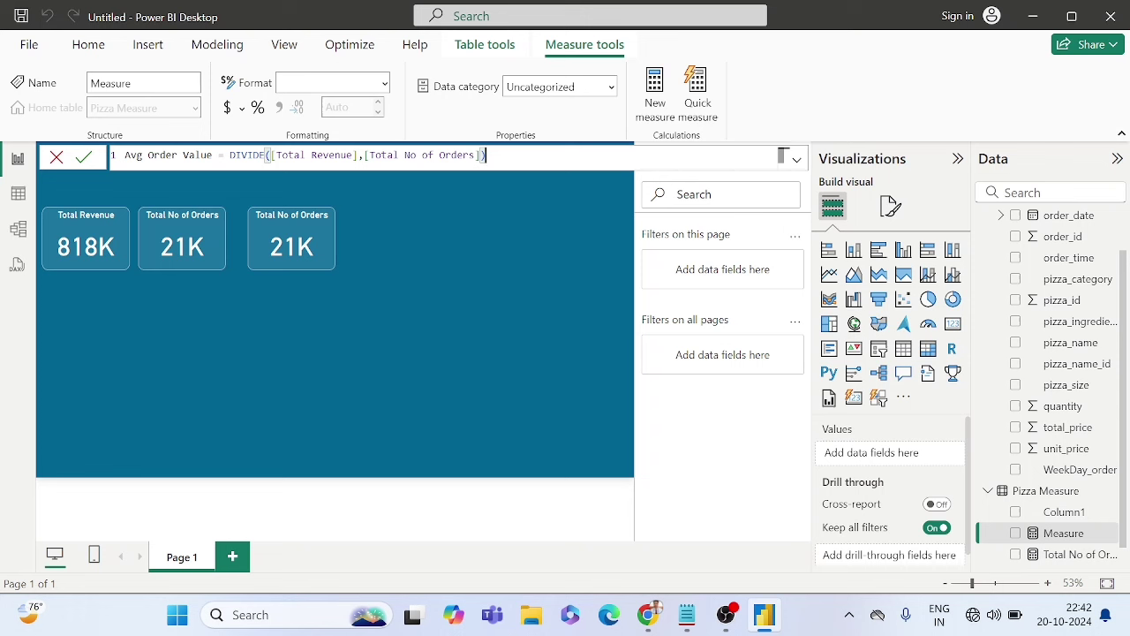
Step: Copy the name Avg Order Value from the measure's formula and commit the formula
drag(214, 155, 124, 158)
key(ctrl+c)
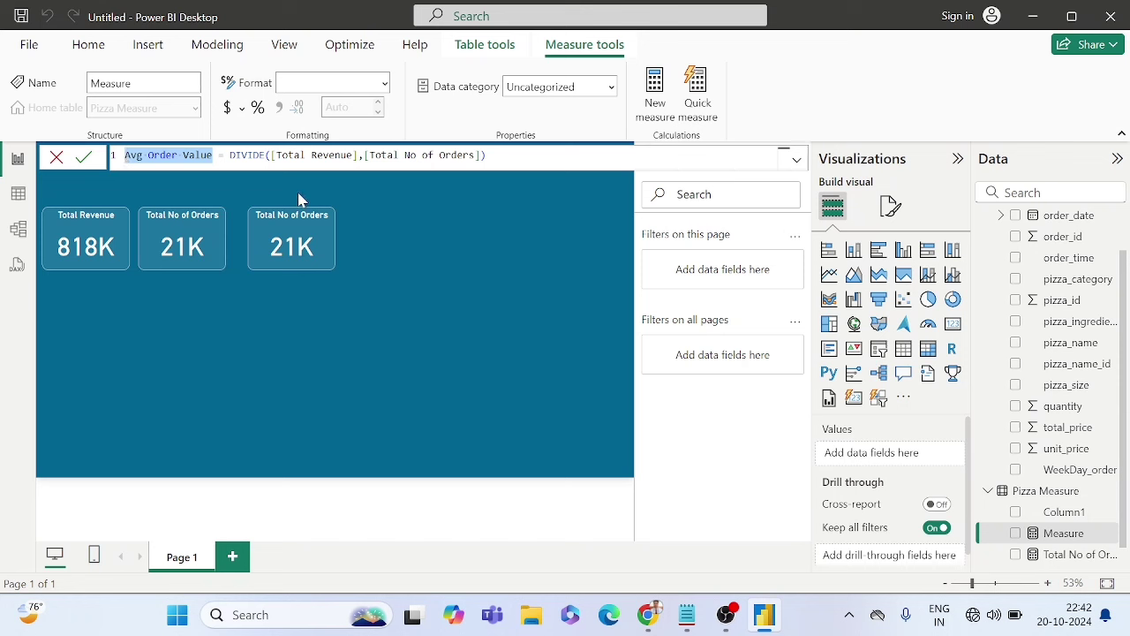
click(229, 155)
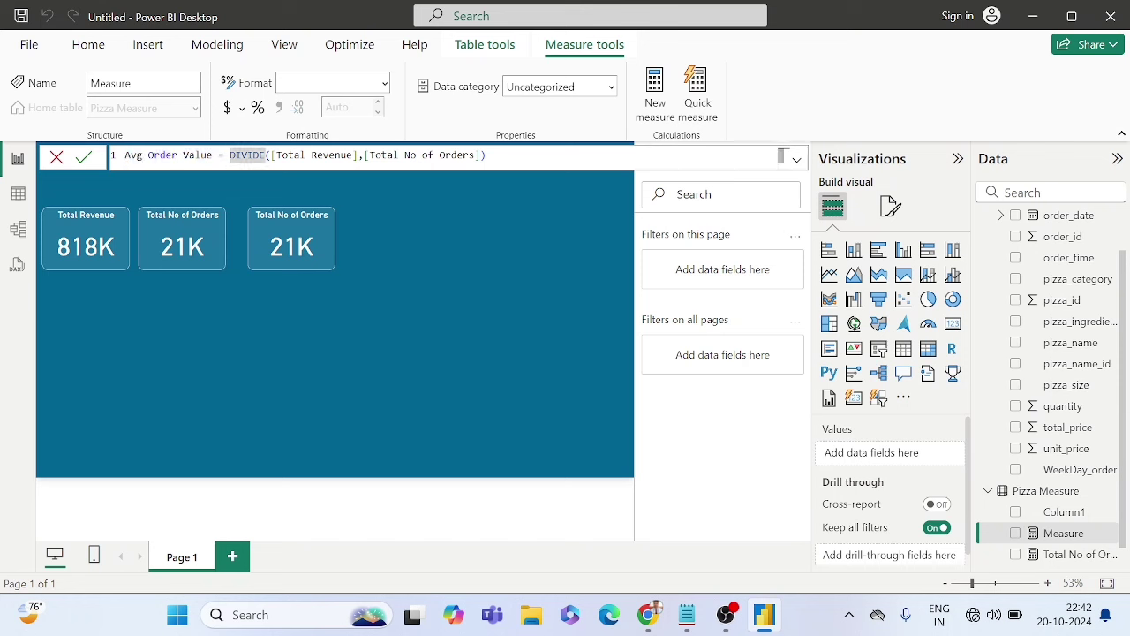
click(84, 159)
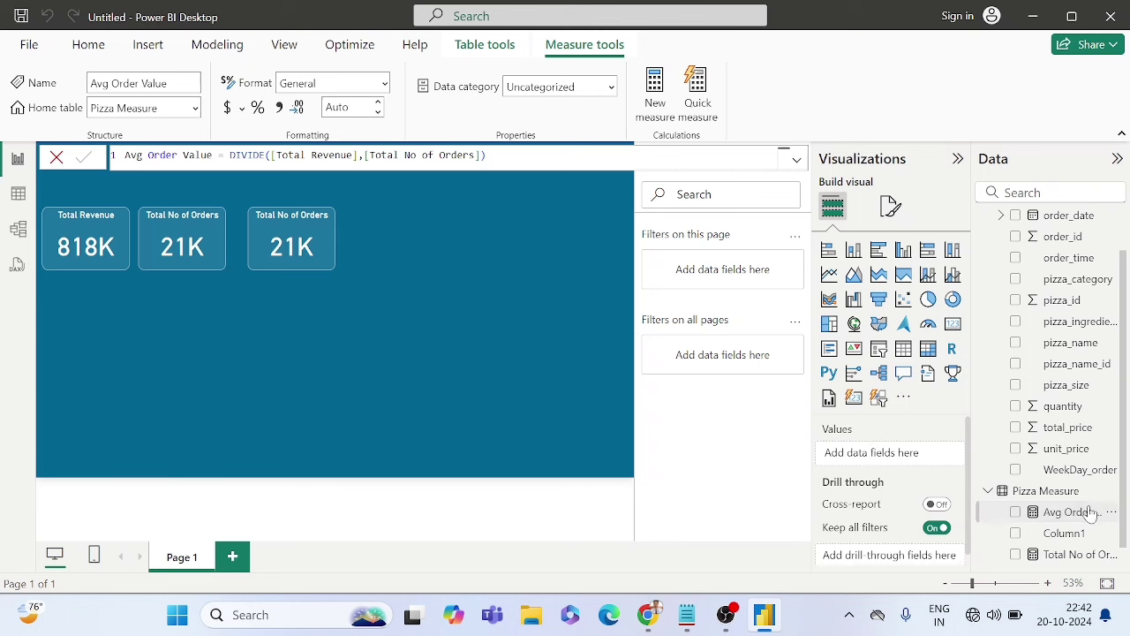
Step: Replace the third card's field with the Avg Order Value measure
mouse_move(1062, 513)
mouse_down()
mouse_move(1032, 508)
mouse_move(1052, 512)
mouse_up()
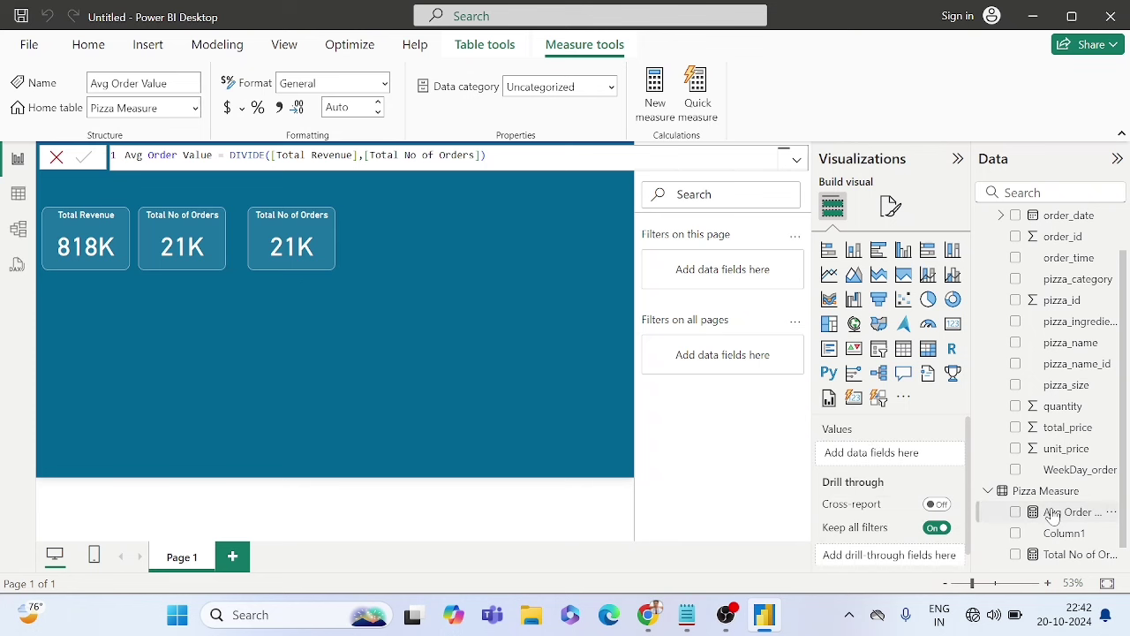
click(320, 253)
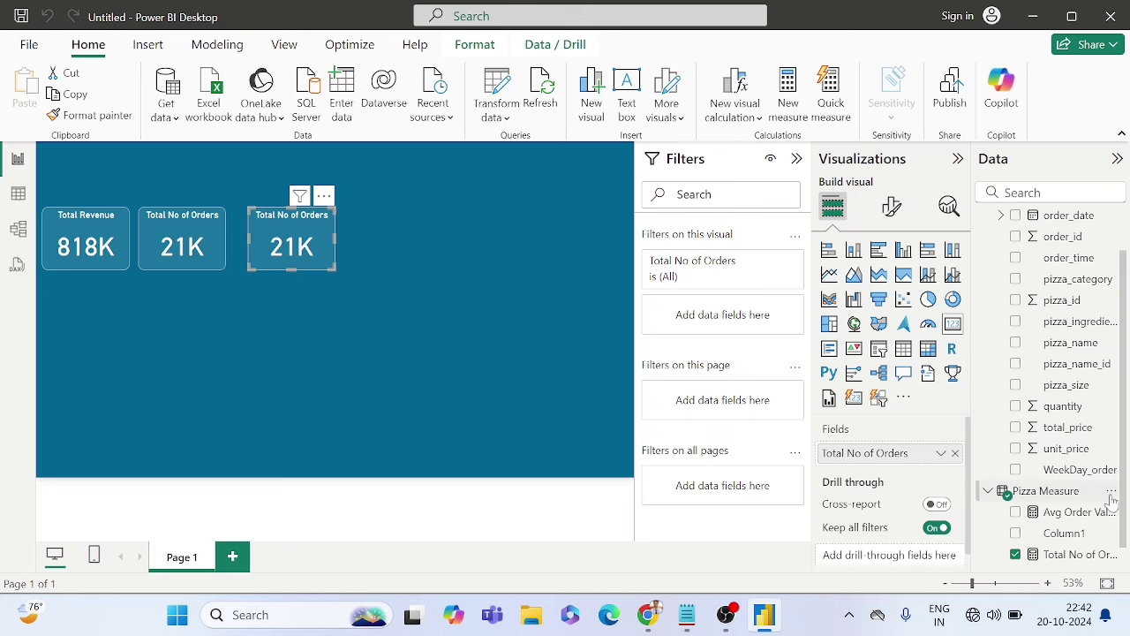
drag(1060, 520, 903, 463)
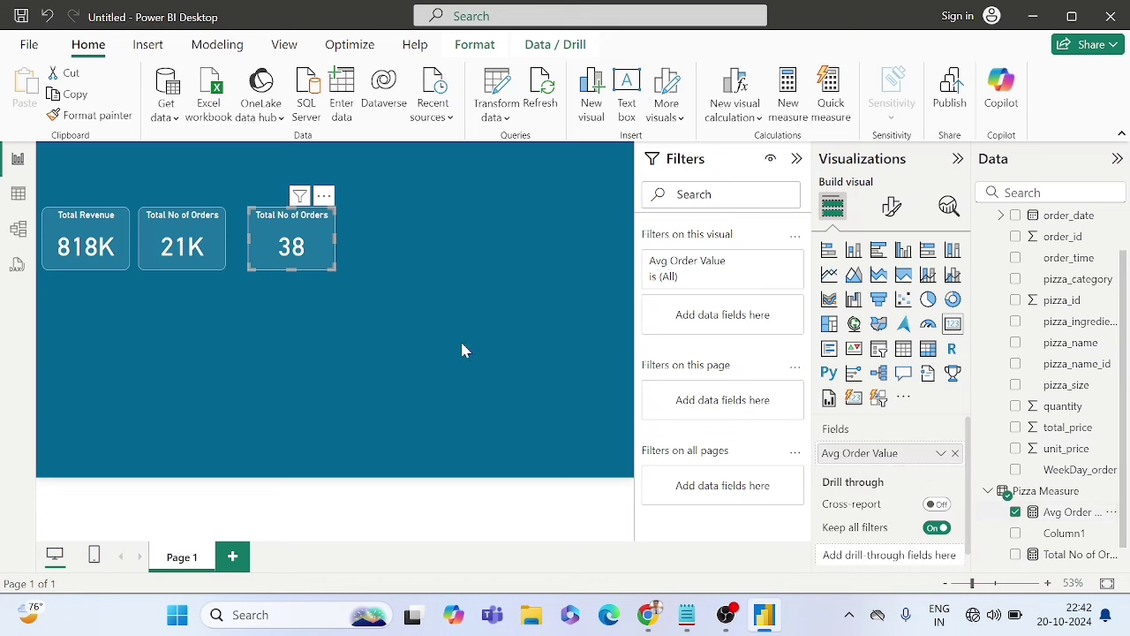
Step: Set the third card's title text to Avg Order Value and shift the Total No of Orders card slightly towards it
click(892, 206)
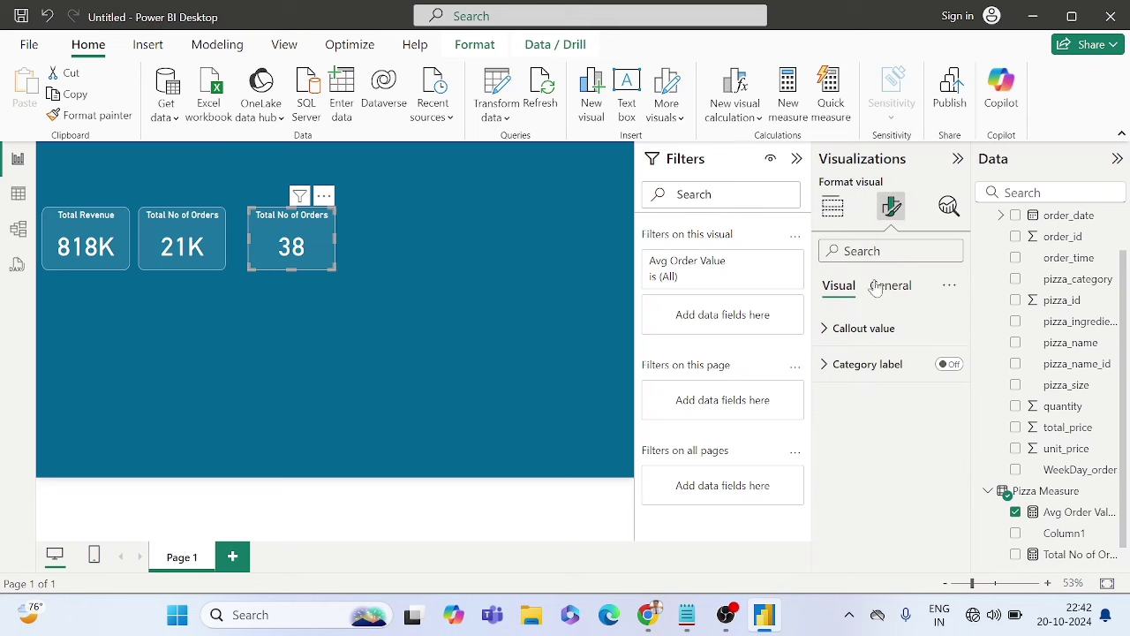
click(889, 286)
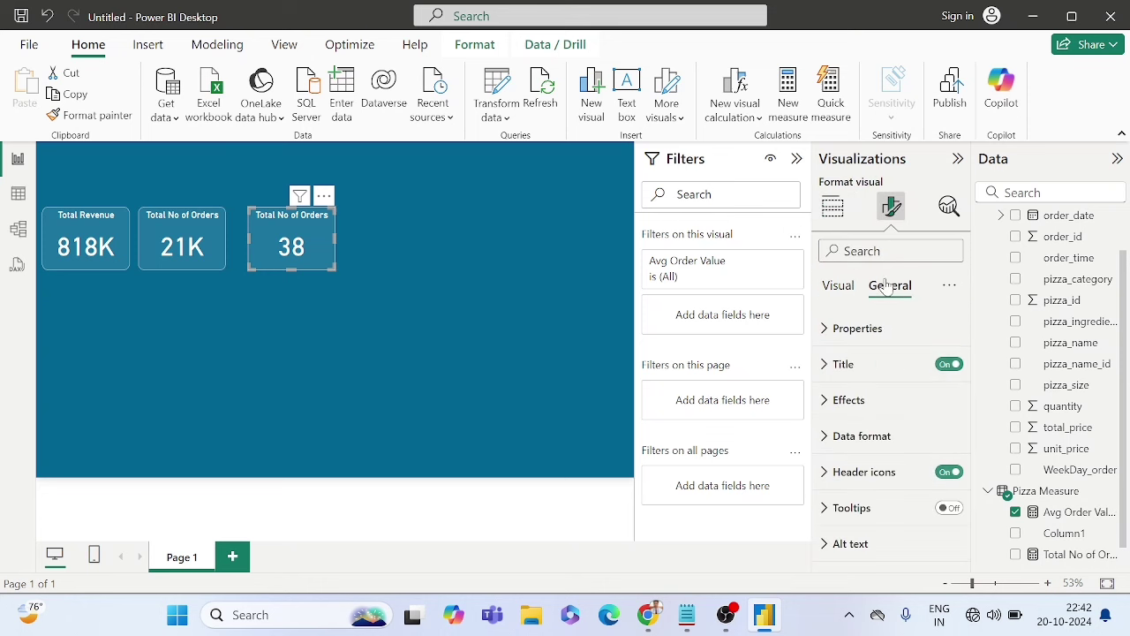
click(841, 366)
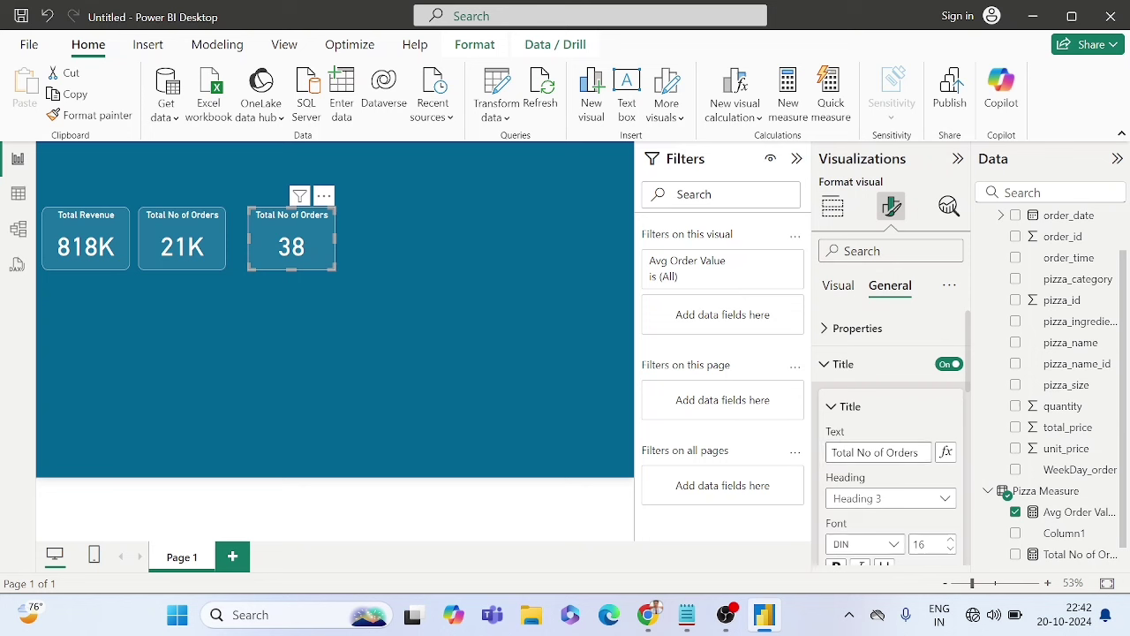
triple_click(865, 452)
key(ctrl+v)
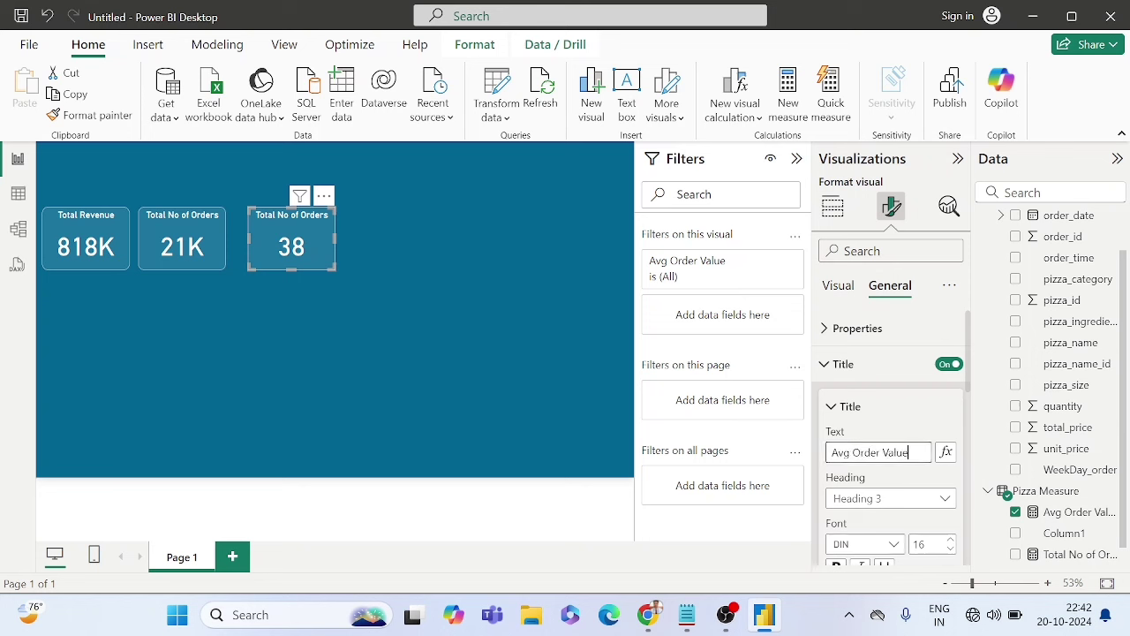
click(407, 279)
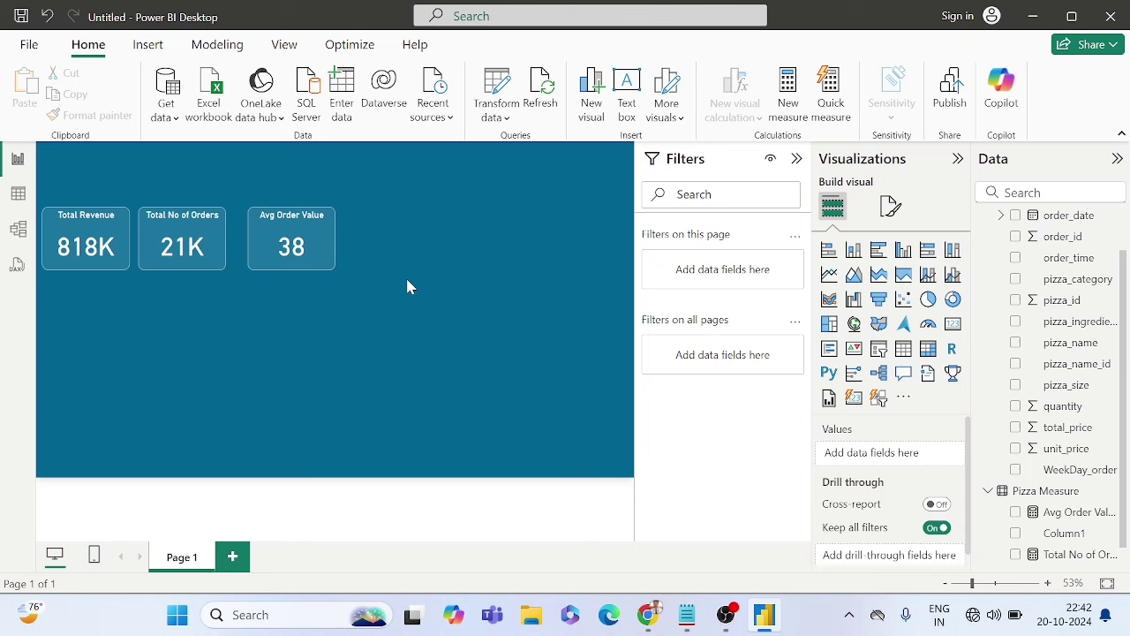
click(220, 247)
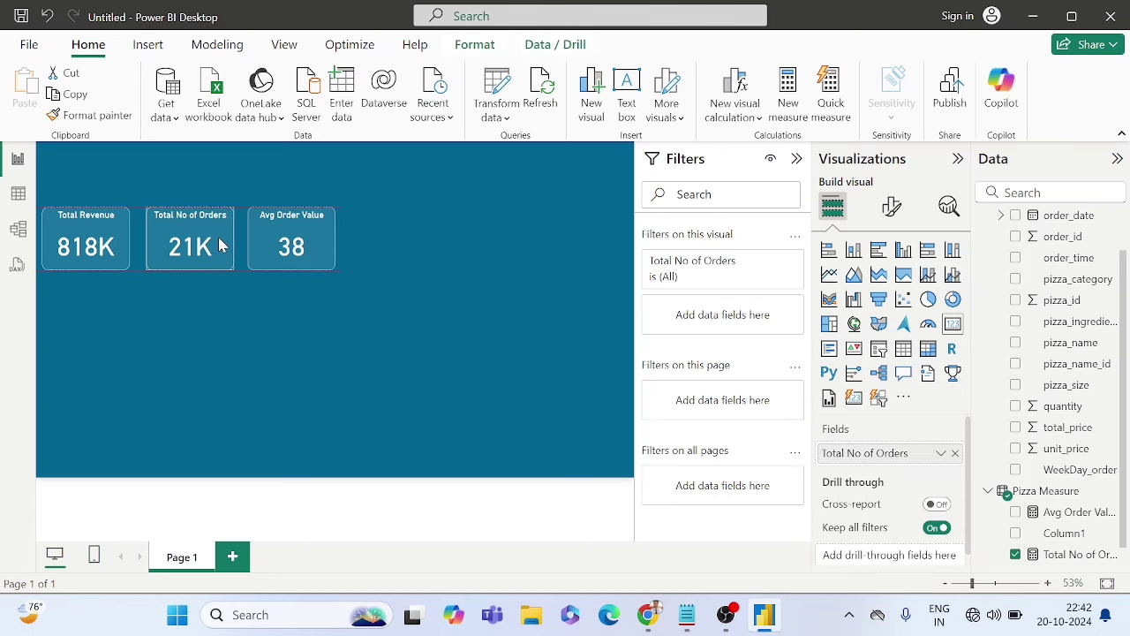
click(391, 236)
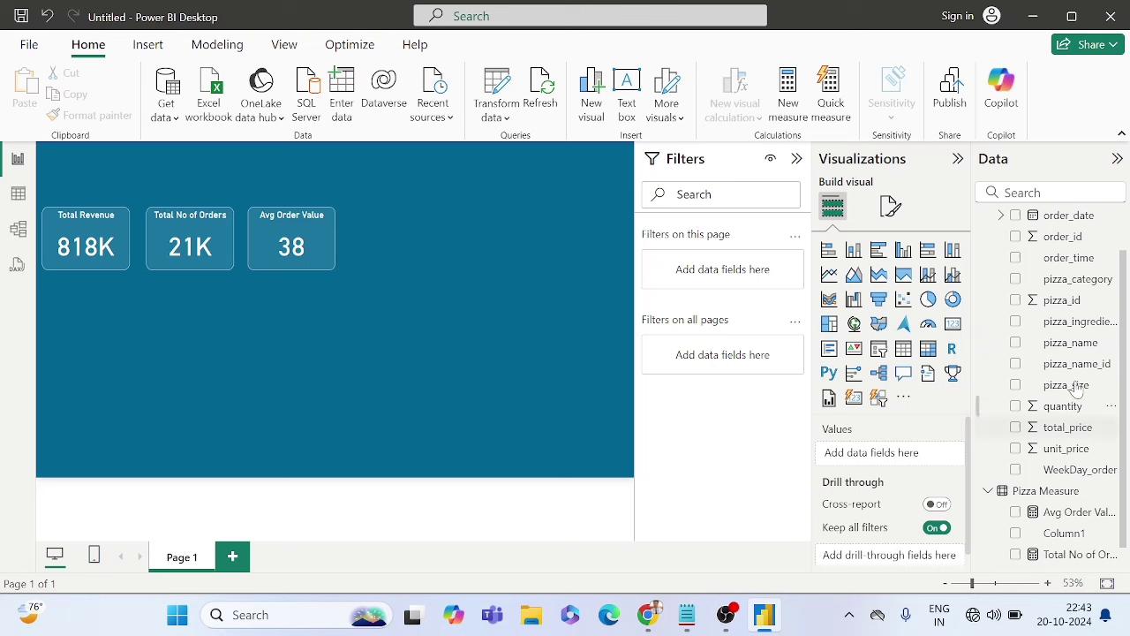
Step: Add a measure named Total Pizza sold to the Pizza Measure table and begin its formula with the SUM function
right_click(1044, 496)
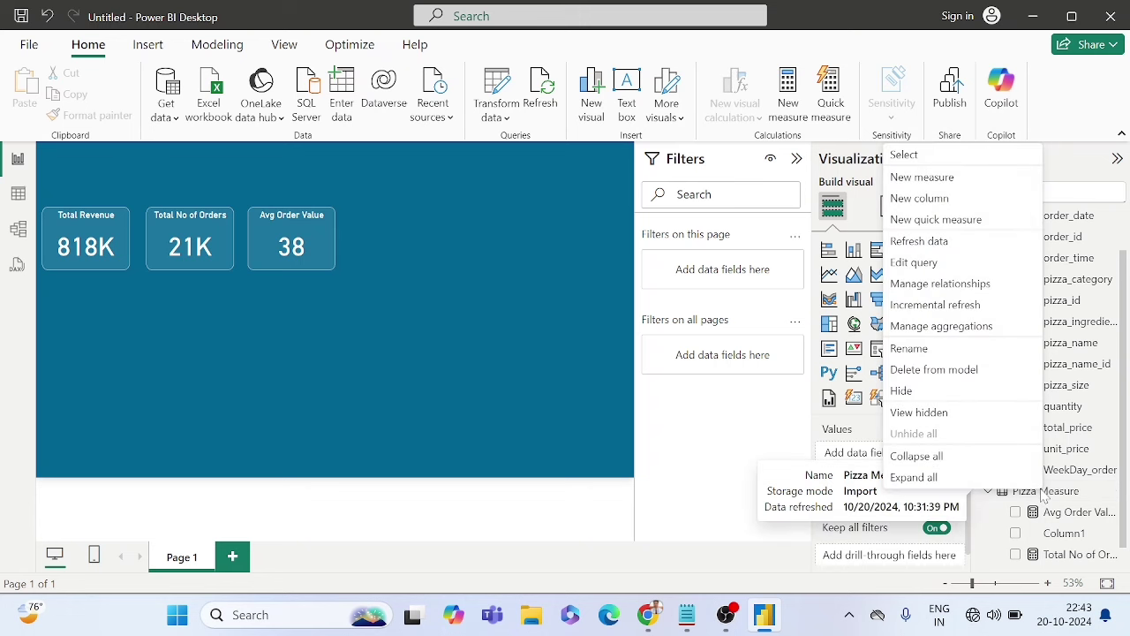
click(922, 178)
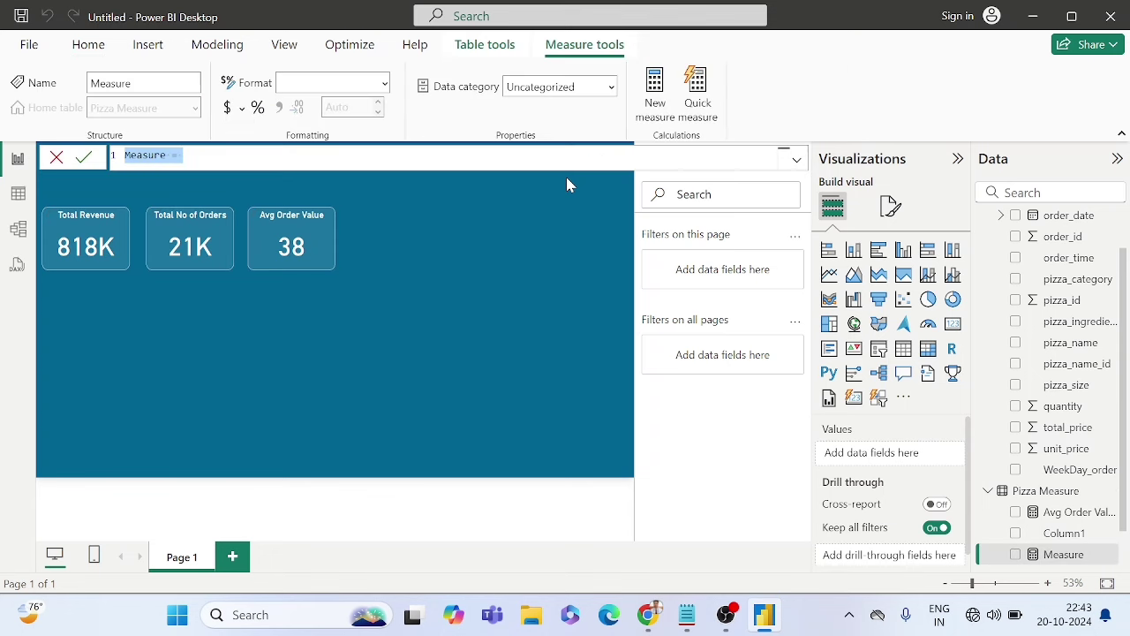
key(BackSpace)
text(Total )
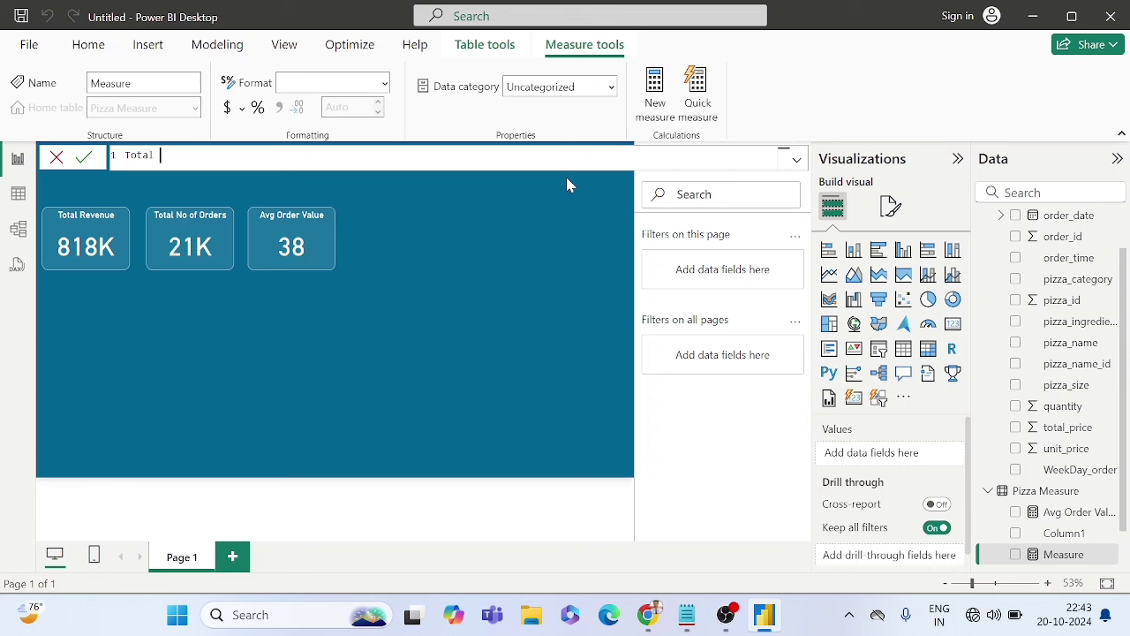
text(Pizza sold =)
text(sum)
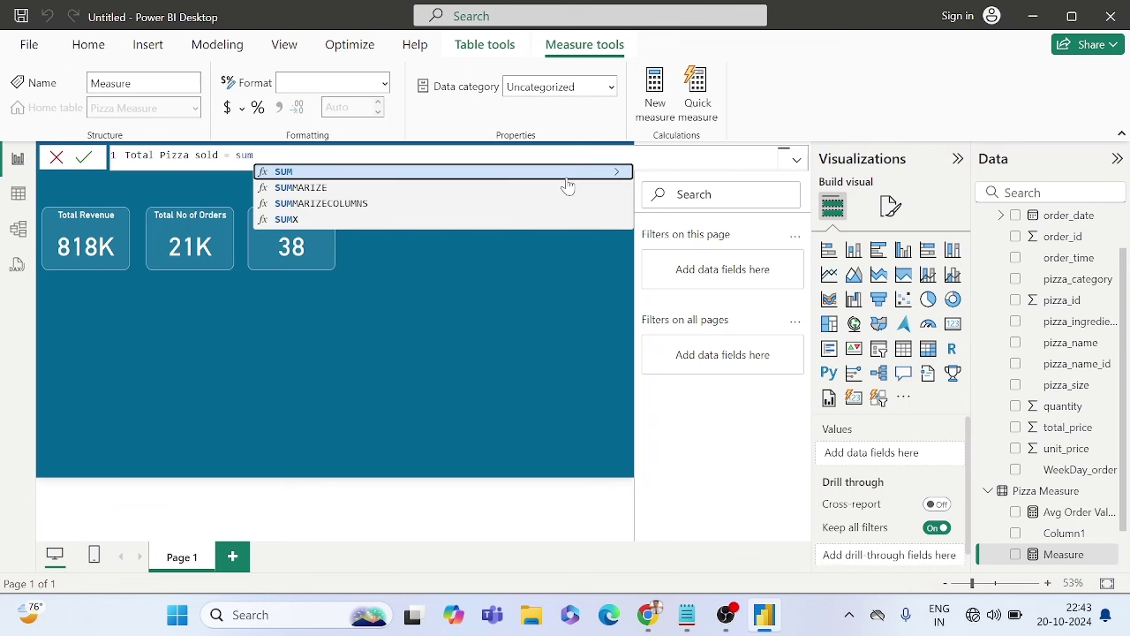
key(Tab)
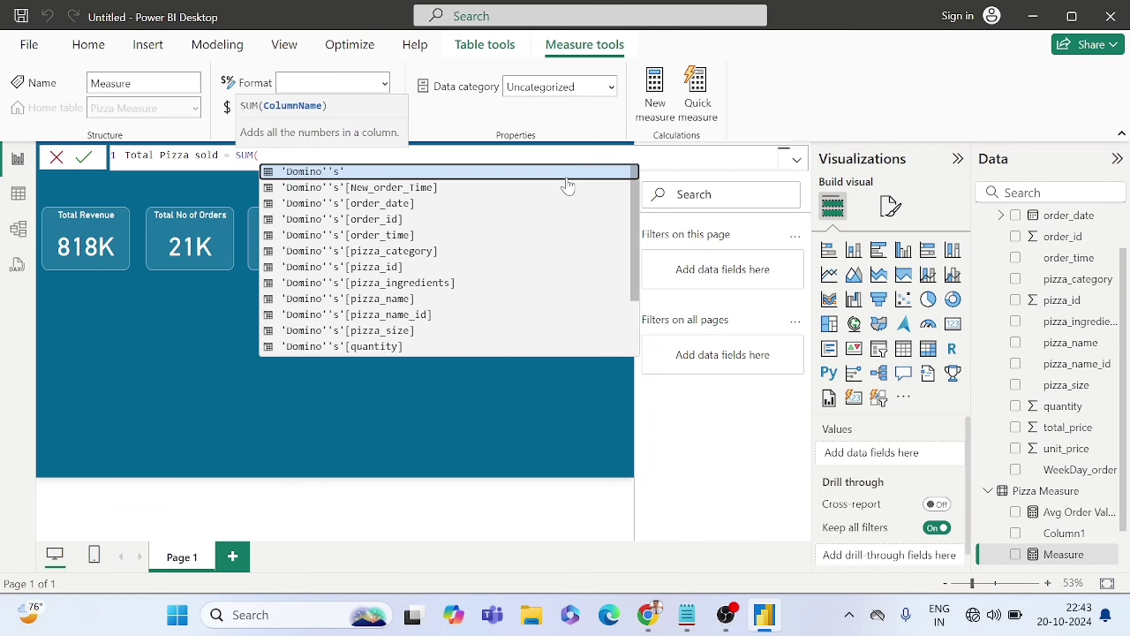
Step: Complete the SUM formula with the 'Domino''s'[quantity] column and commit the Total Pizza sold measure
text(q)
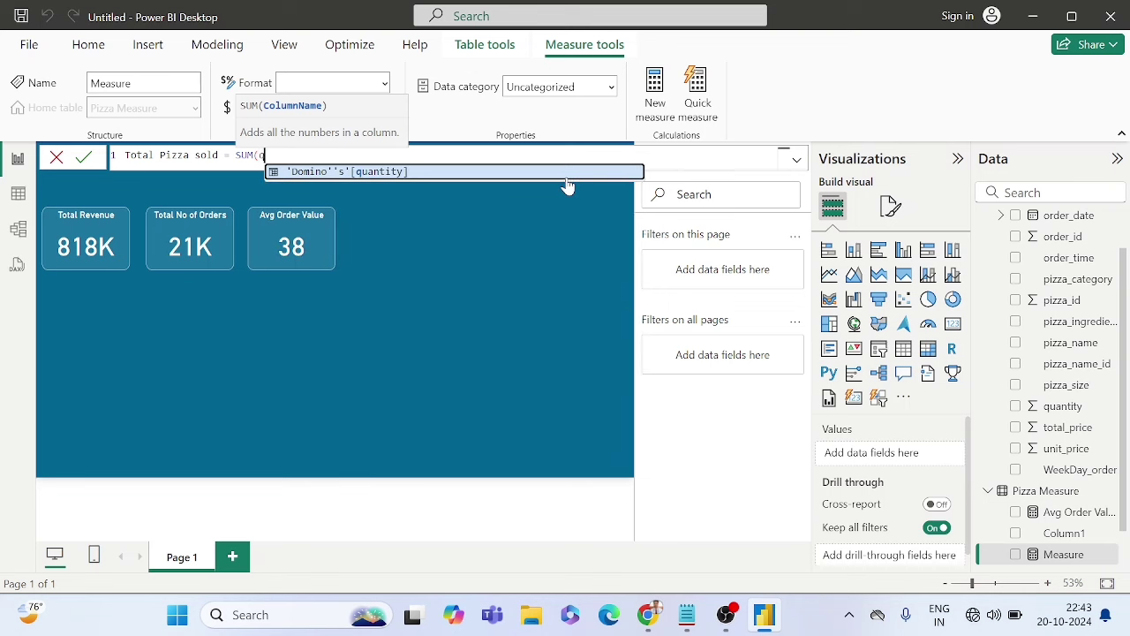
click(568, 176)
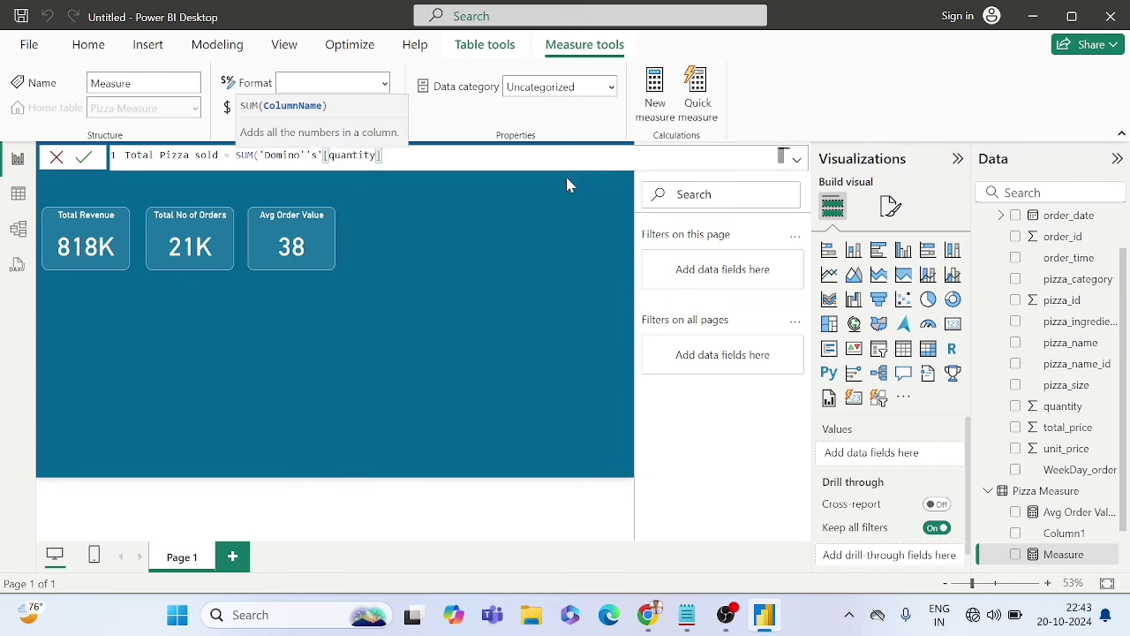
text())
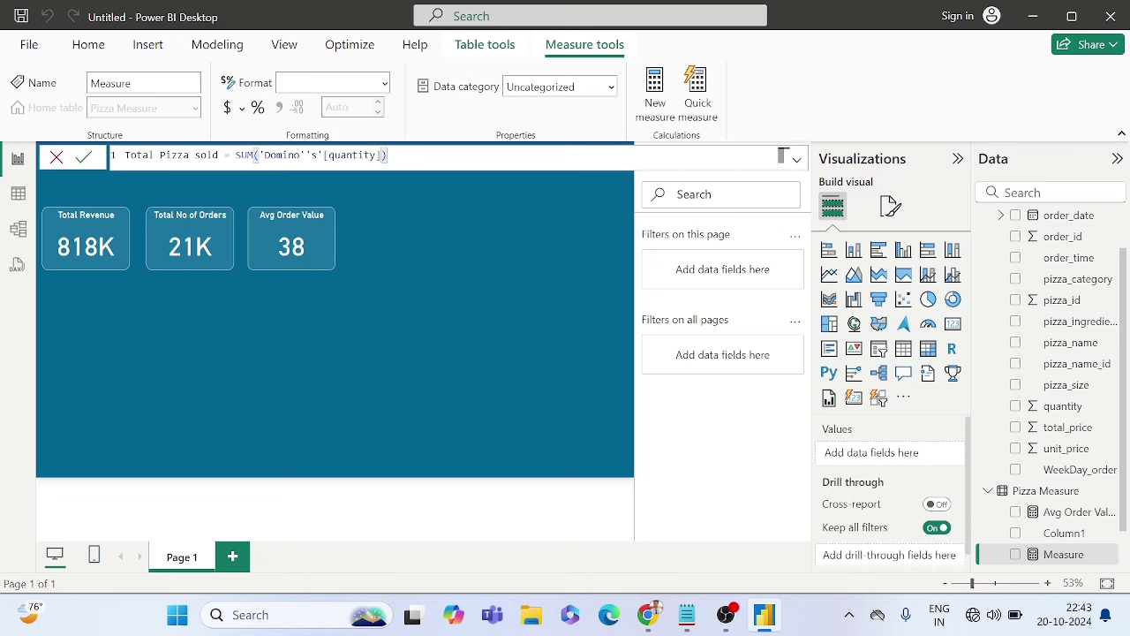
click(85, 159)
drag(219, 155, 126, 159)
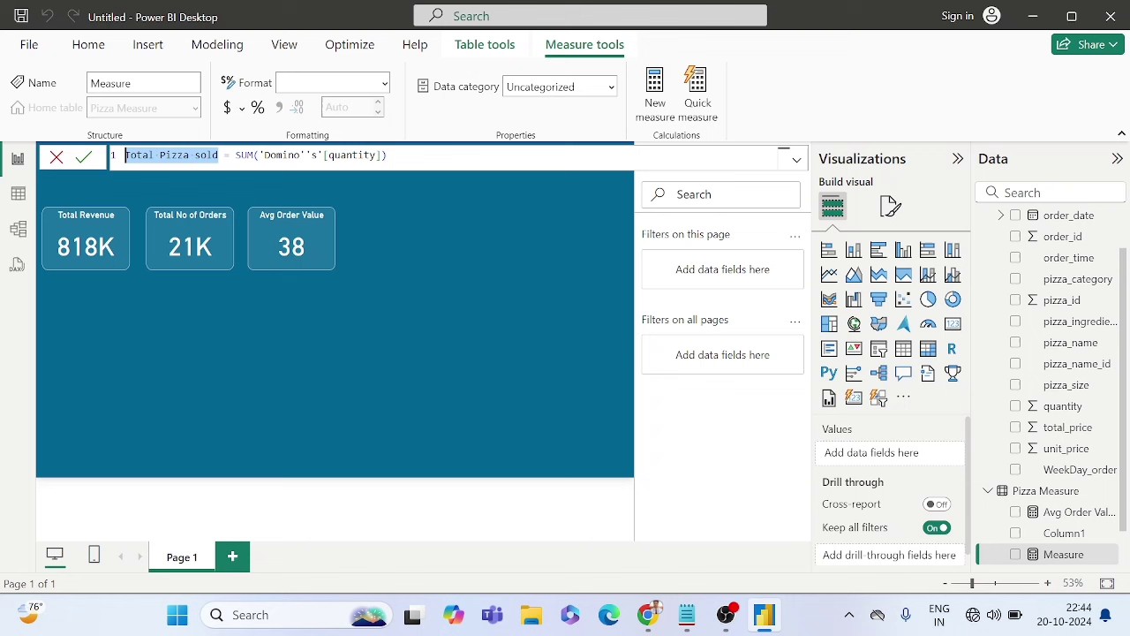
click(84, 159)
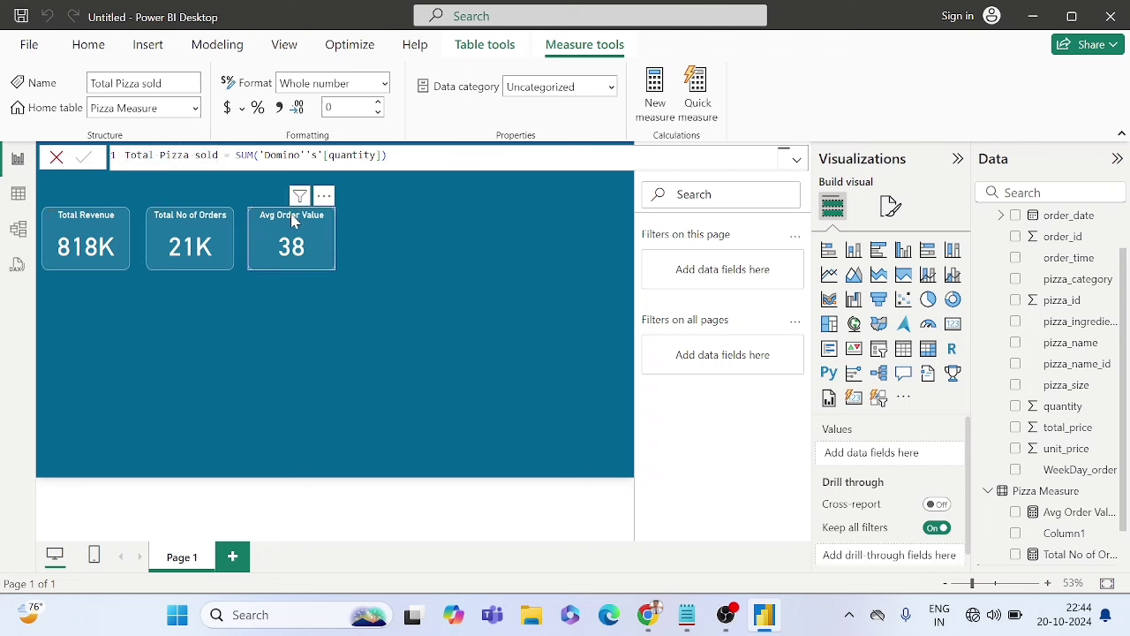
Step: Duplicate the Avg Order Value card and place the copy beside it as the fourth card in the row
click(315, 246)
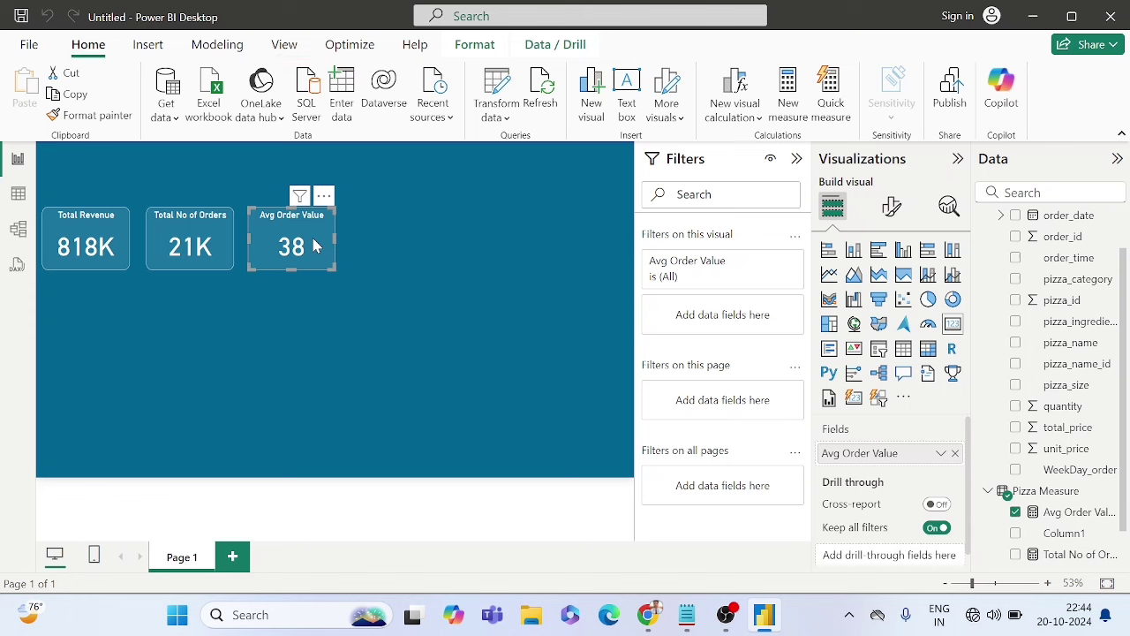
click(408, 250)
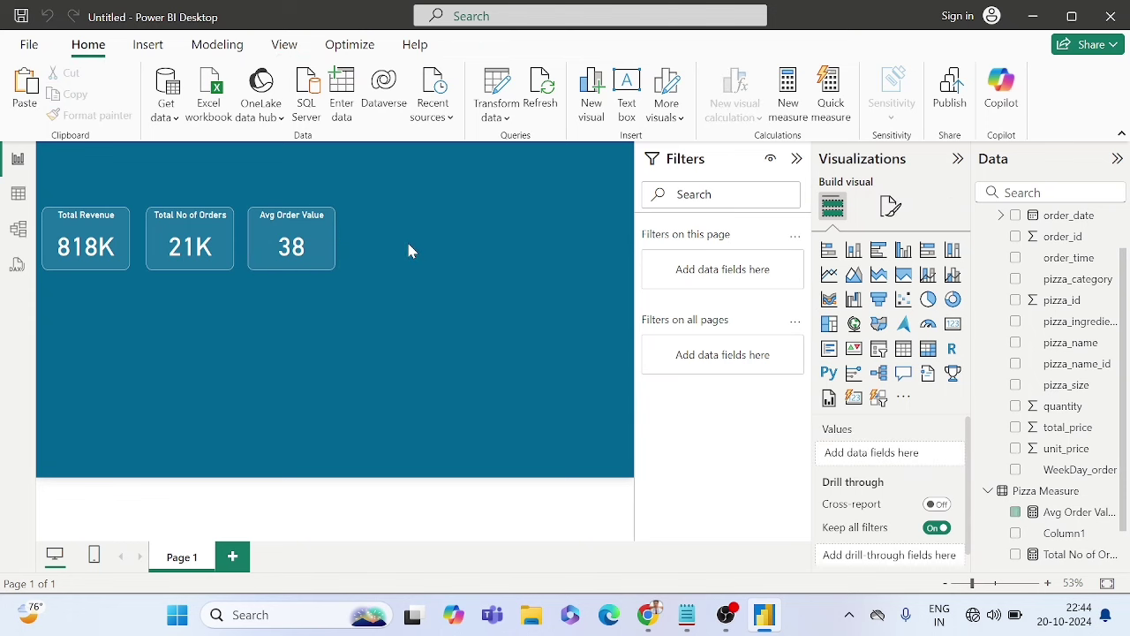
key(ctrl+v)
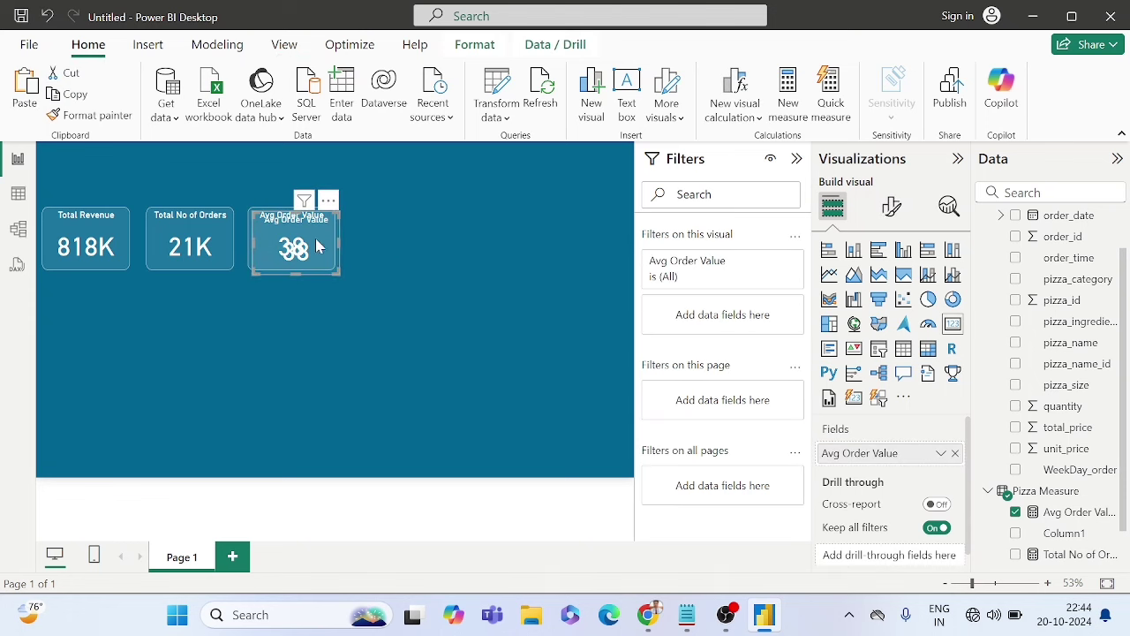
drag(329, 245, 405, 255)
drag(413, 249, 424, 238)
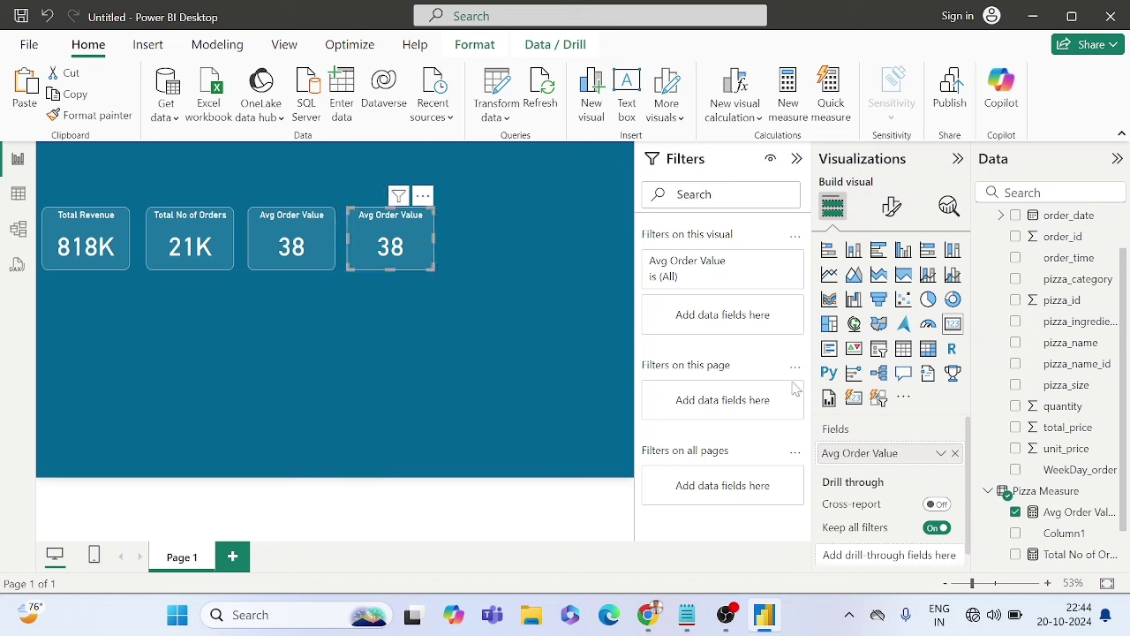
Step: Replace the fourth card's Avg Order Value field with the Total Pizza sold measure
click(955, 453)
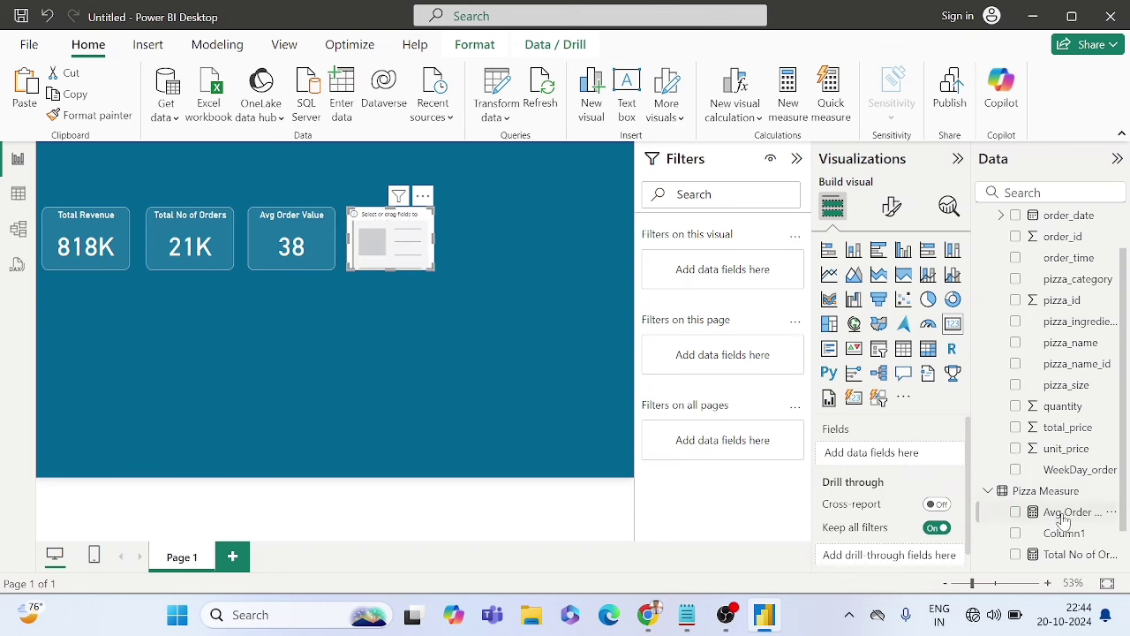
scroll(1064, 519, down, 1)
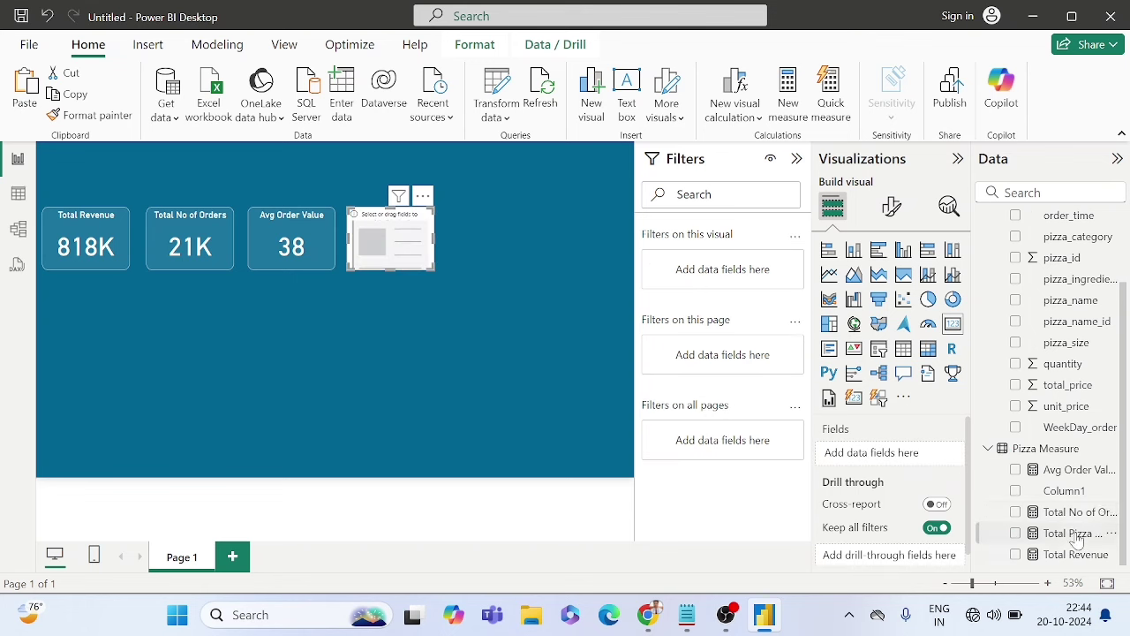
drag(1070, 535, 919, 455)
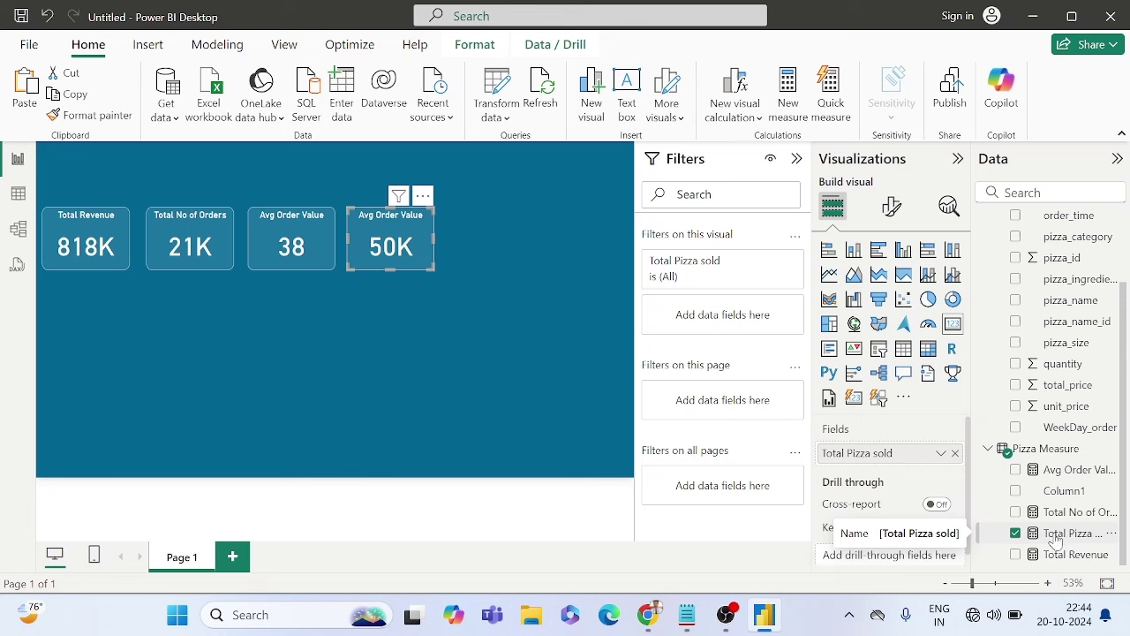
Step: Copy the name Total Pizza sold from the measure's formula and return to the fourth card
click(1056, 540)
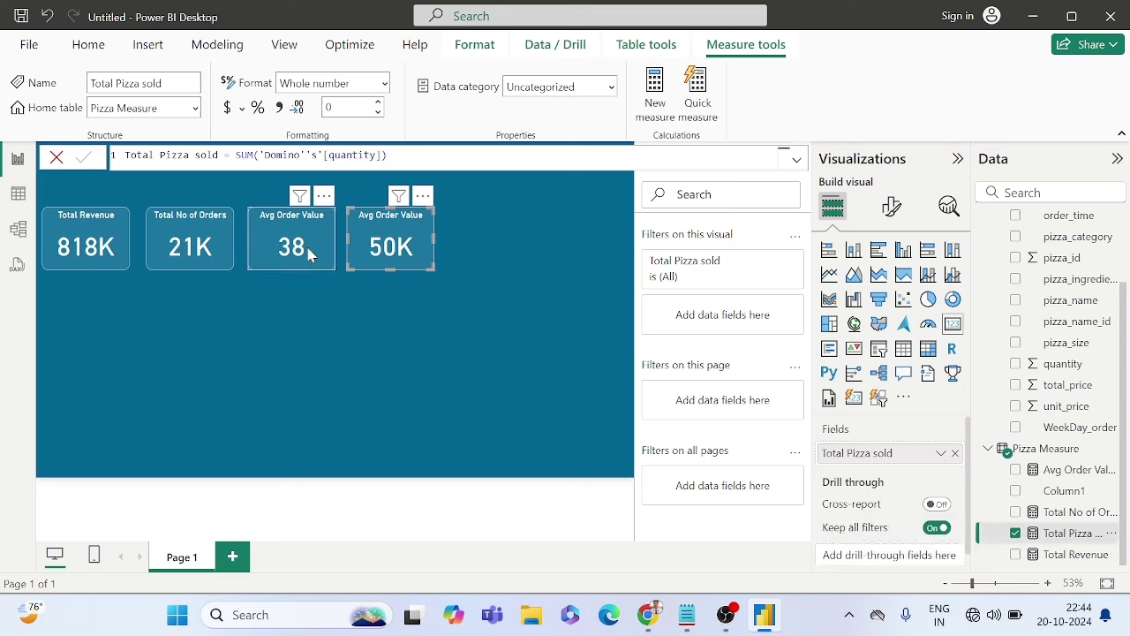
drag(218, 155, 123, 163)
key(ctrl+c)
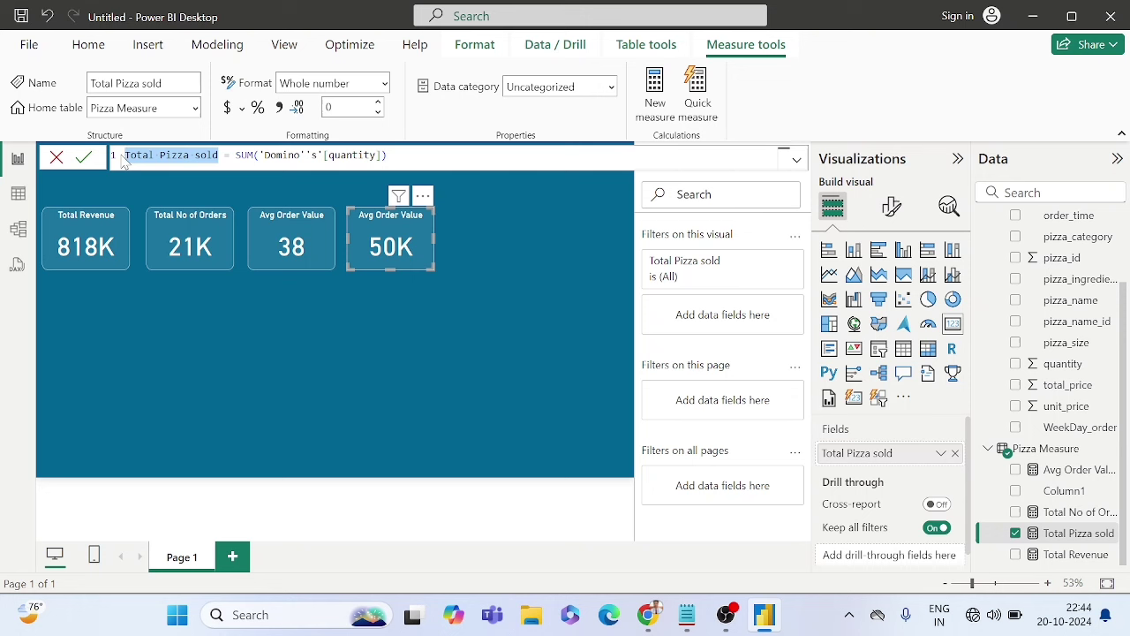
click(369, 234)
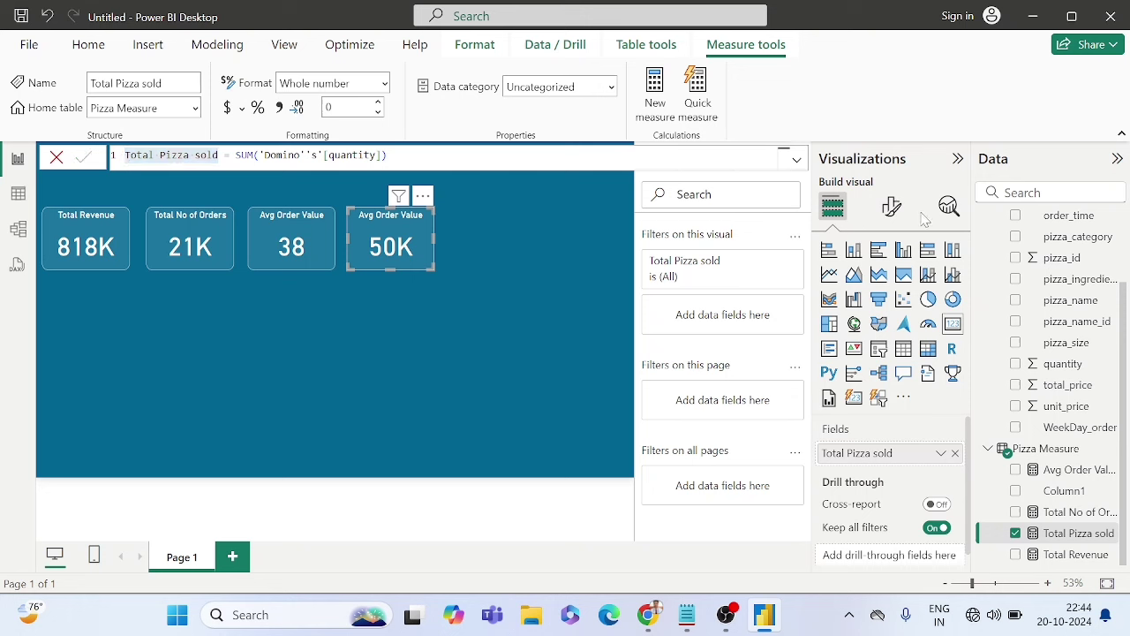
Step: Set the fourth card's title text to Total Pizza sold
click(892, 210)
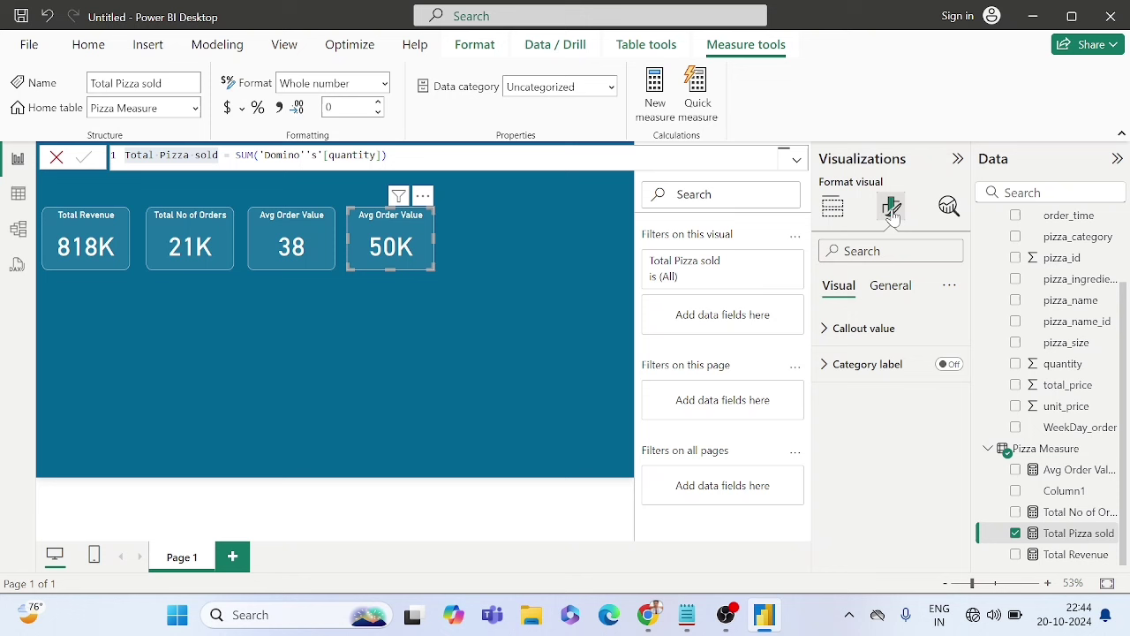
click(890, 289)
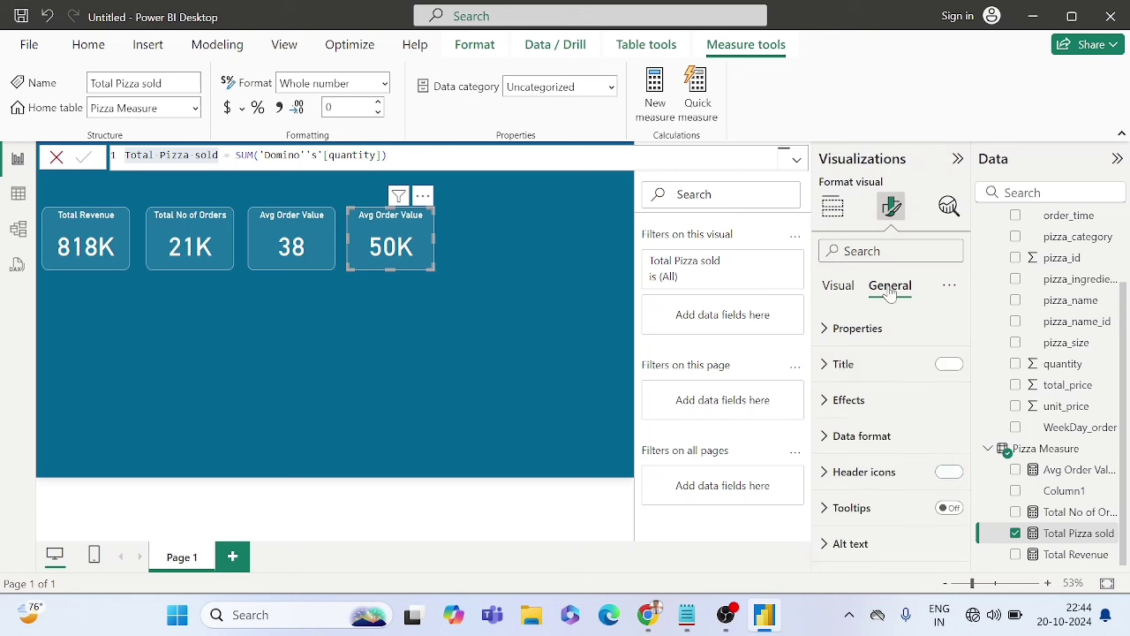
click(845, 367)
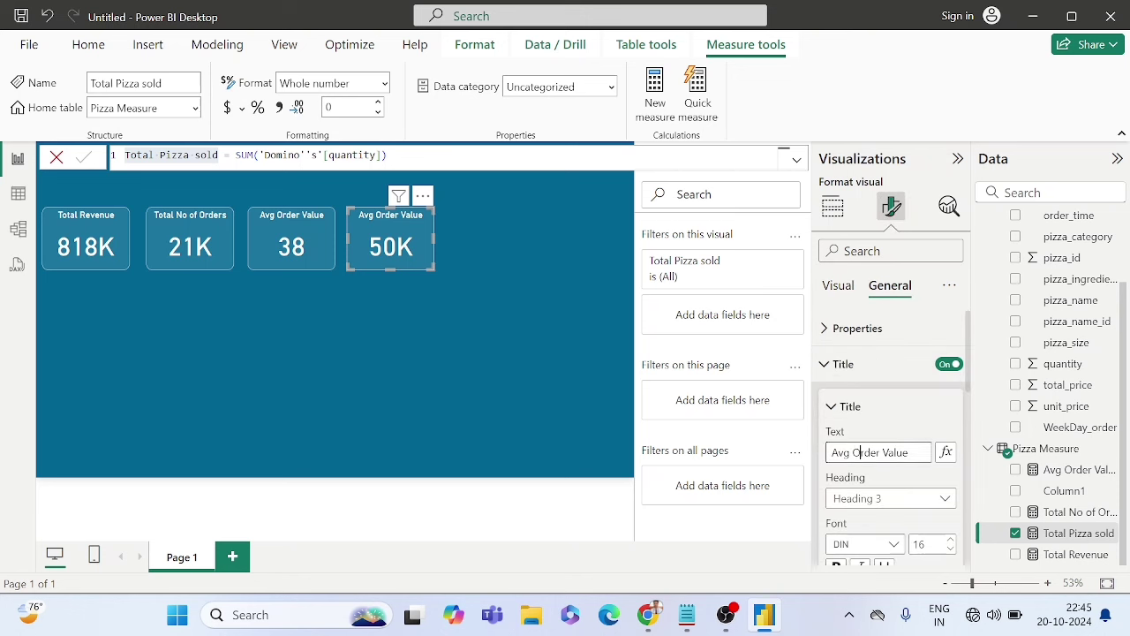
key(ctrl+a)
key(ctrl+v)
click(471, 245)
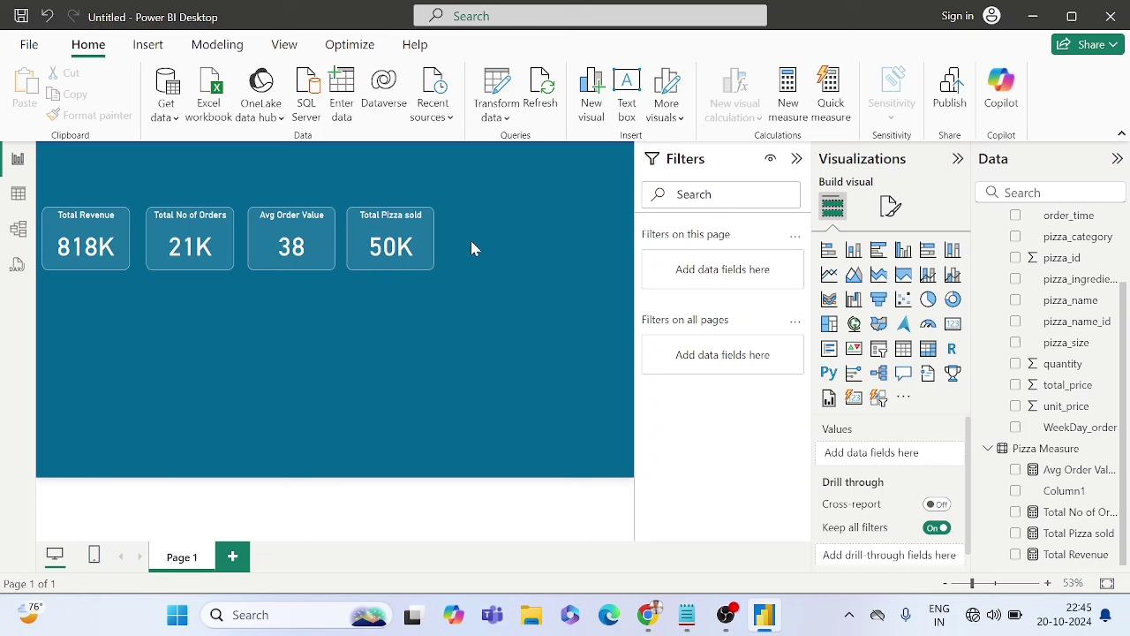
Step: Spread the Total No of Orders, Avg Order Value and Total Pizza sold cards further apart along their row
drag(430, 241, 406, 240)
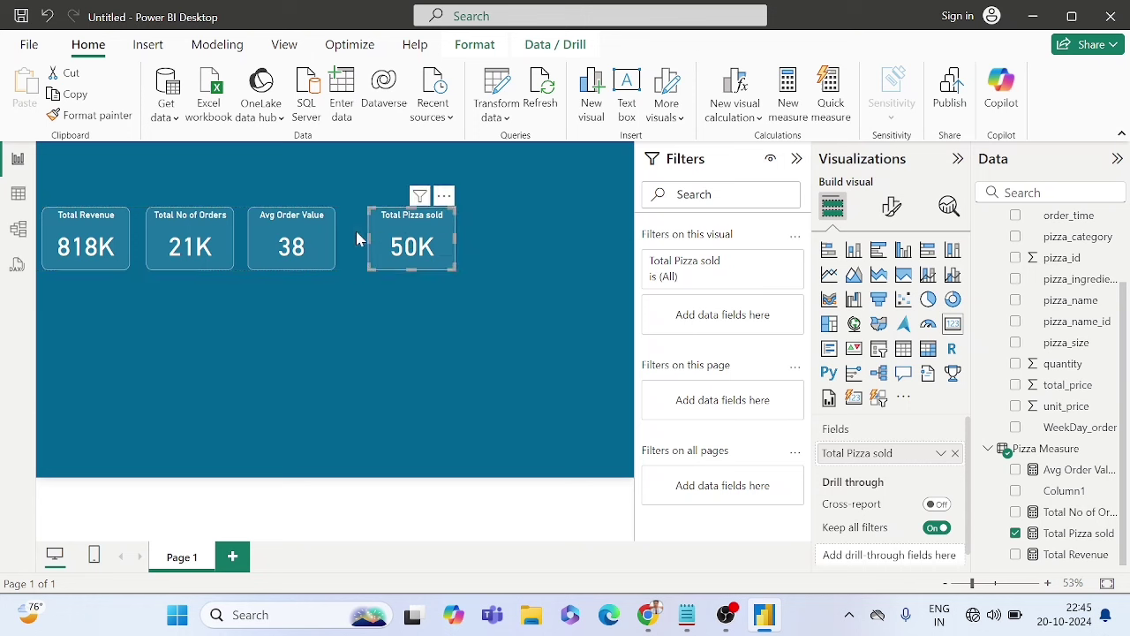
drag(290, 240, 309, 237)
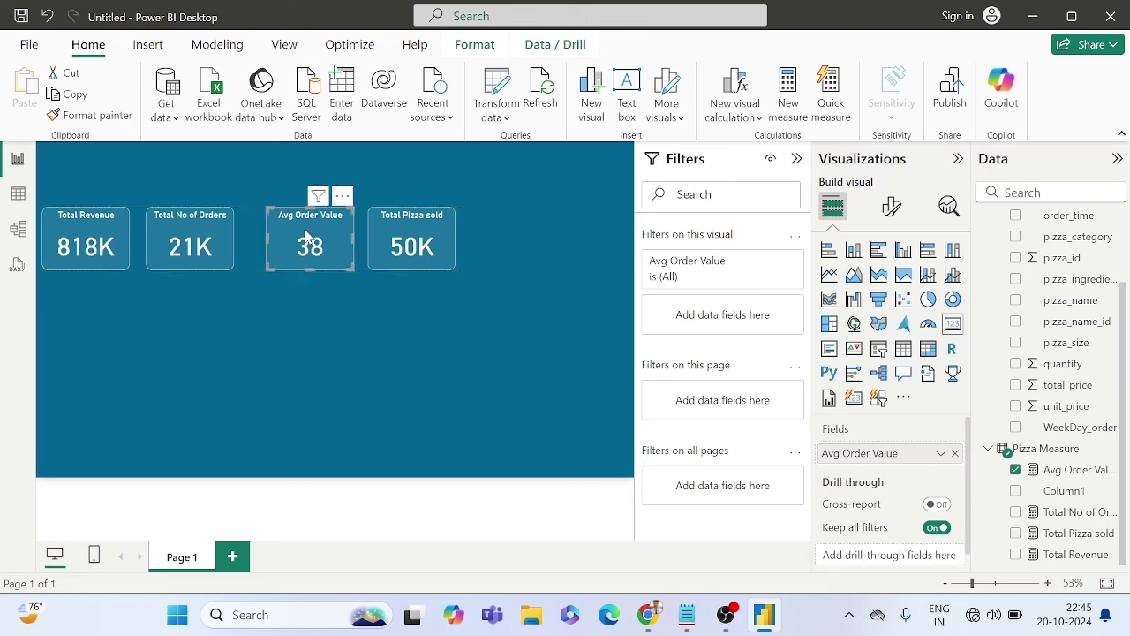
mouse_move(194, 238)
mouse_down()
mouse_move(215, 239)
mouse_move(207, 246)
mouse_up()
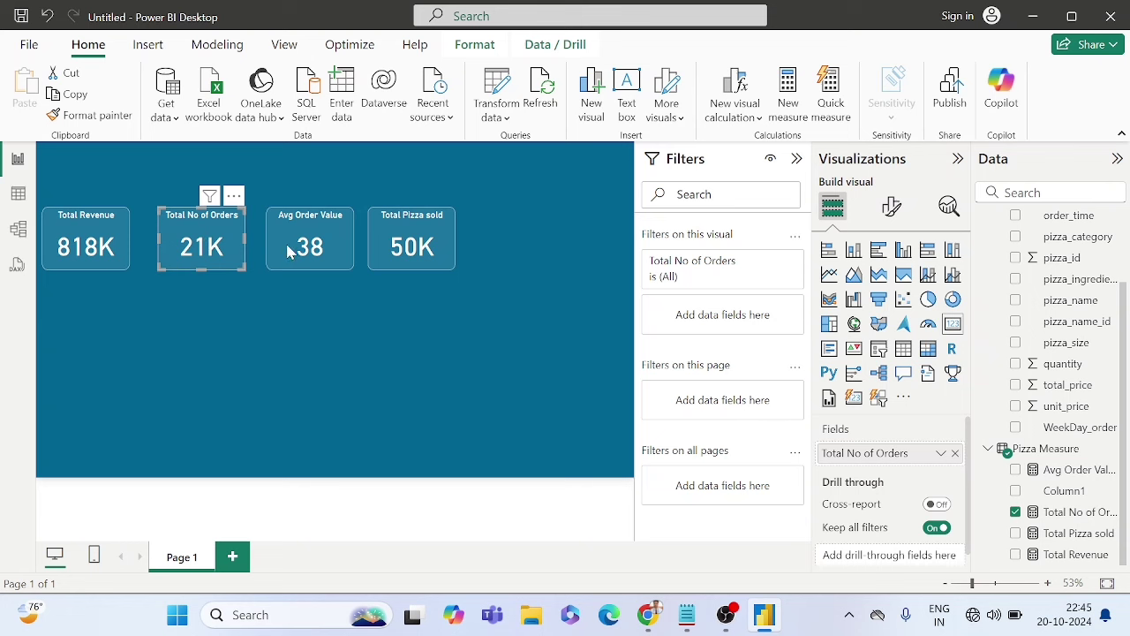
mouse_move(395, 250)
mouse_down()
mouse_move(425, 256)
mouse_move(411, 254)
mouse_up()
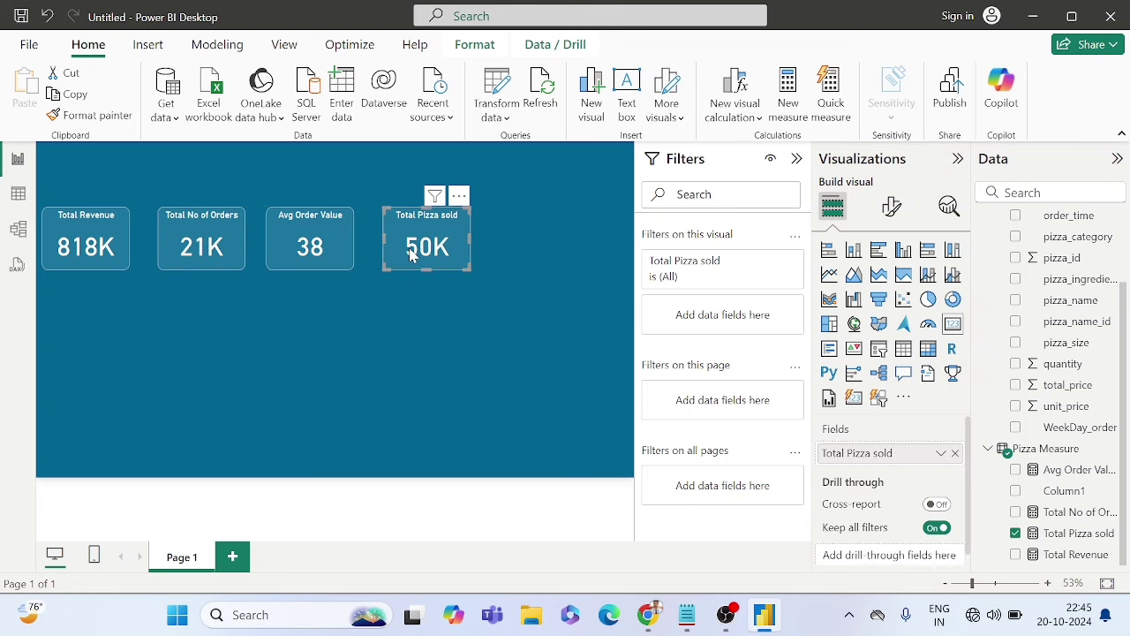
Step: Duplicate the Total Pizza sold card and place the copy beside the original at the end of the KPI row
key(ctrl+c)
click(527, 254)
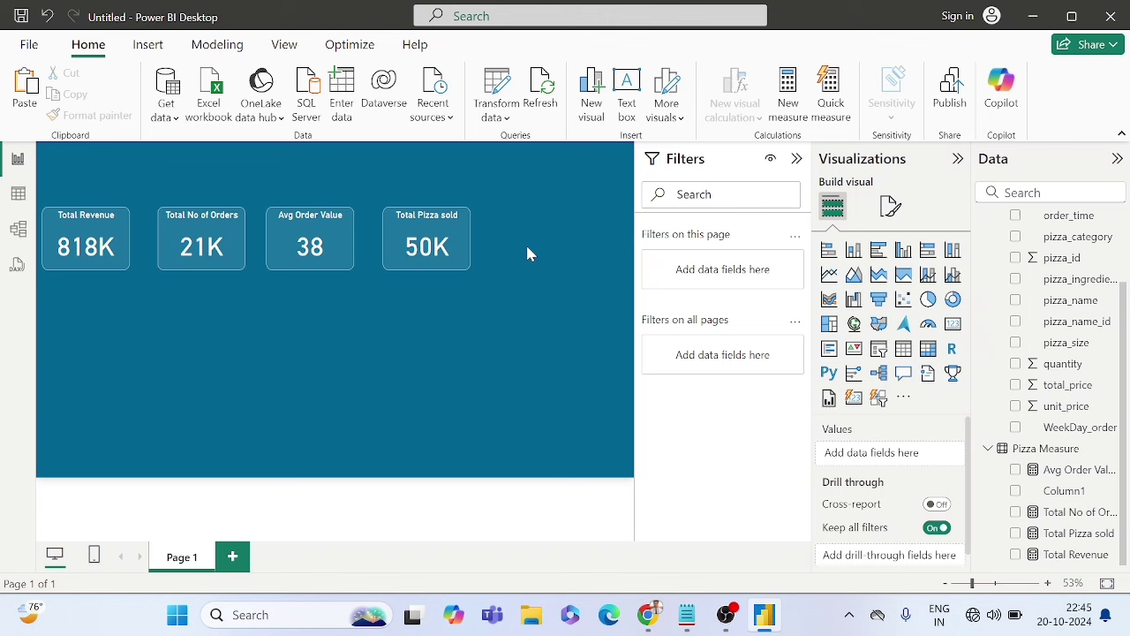
key(ctrl+v)
drag(452, 234, 556, 231)
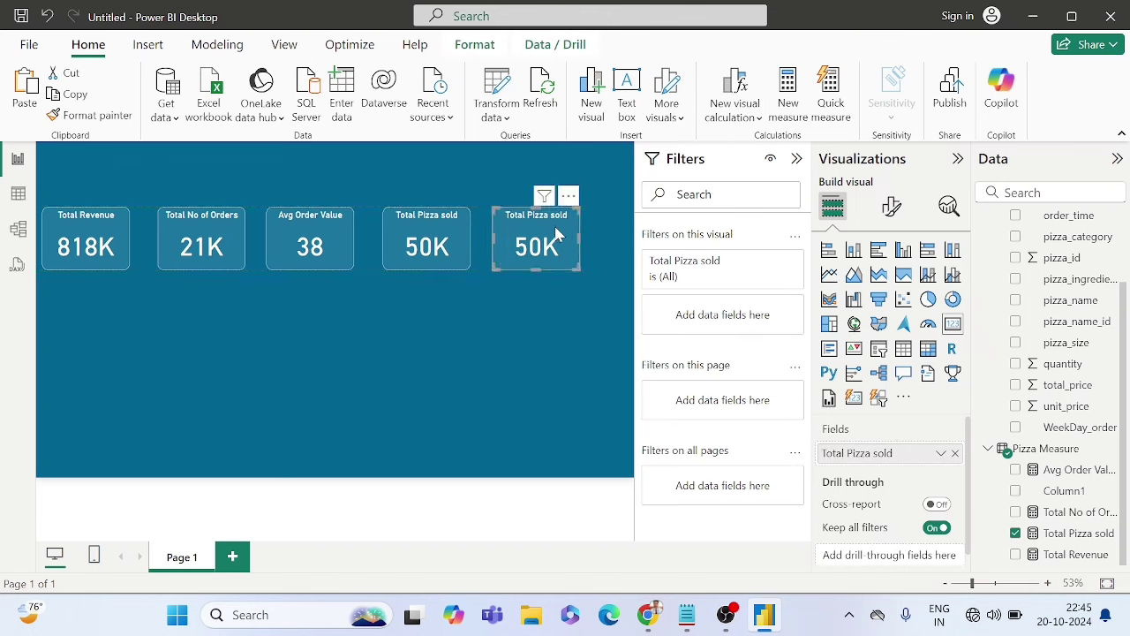
Step: Widen the Total Revenue, Total No of Orders and Avg Order Value cards to narrow the gaps between them
click(115, 237)
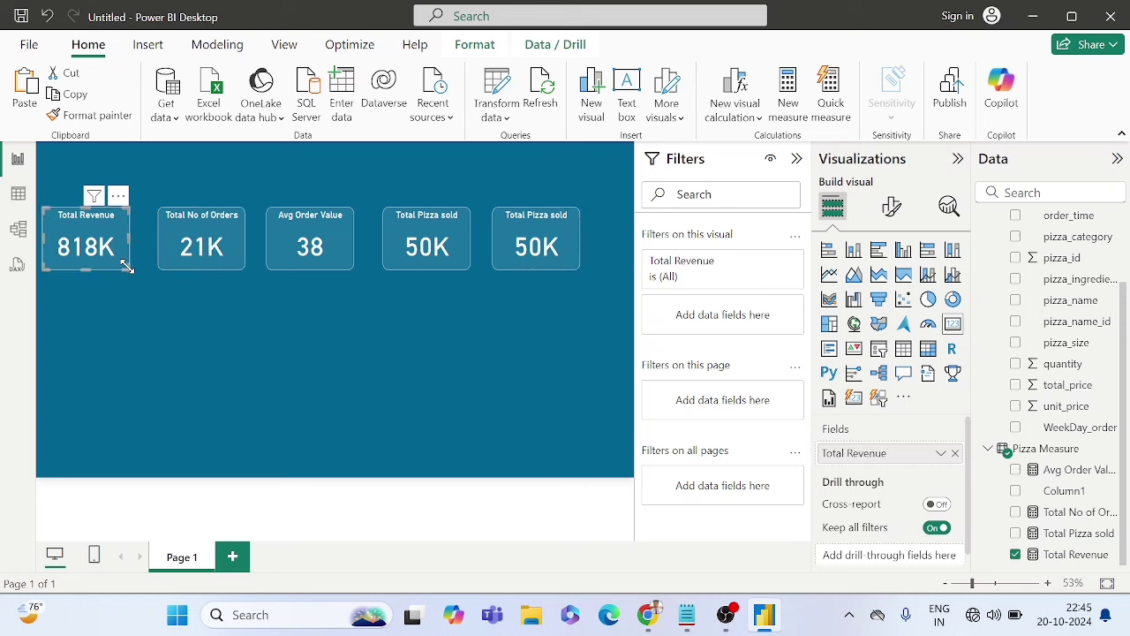
drag(129, 268, 146, 269)
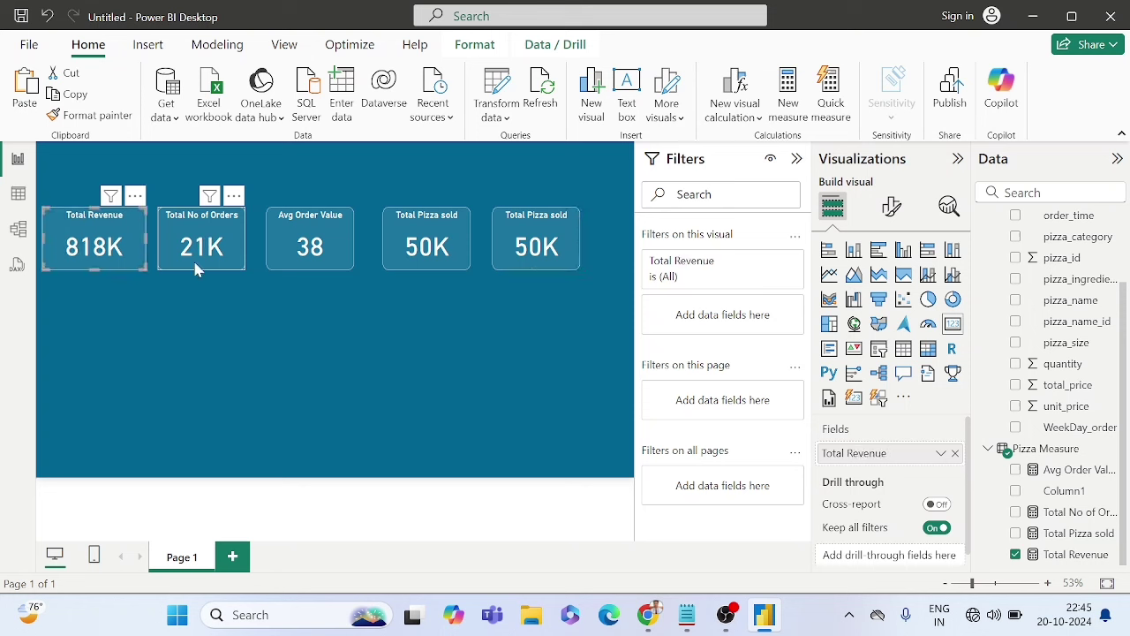
click(212, 265)
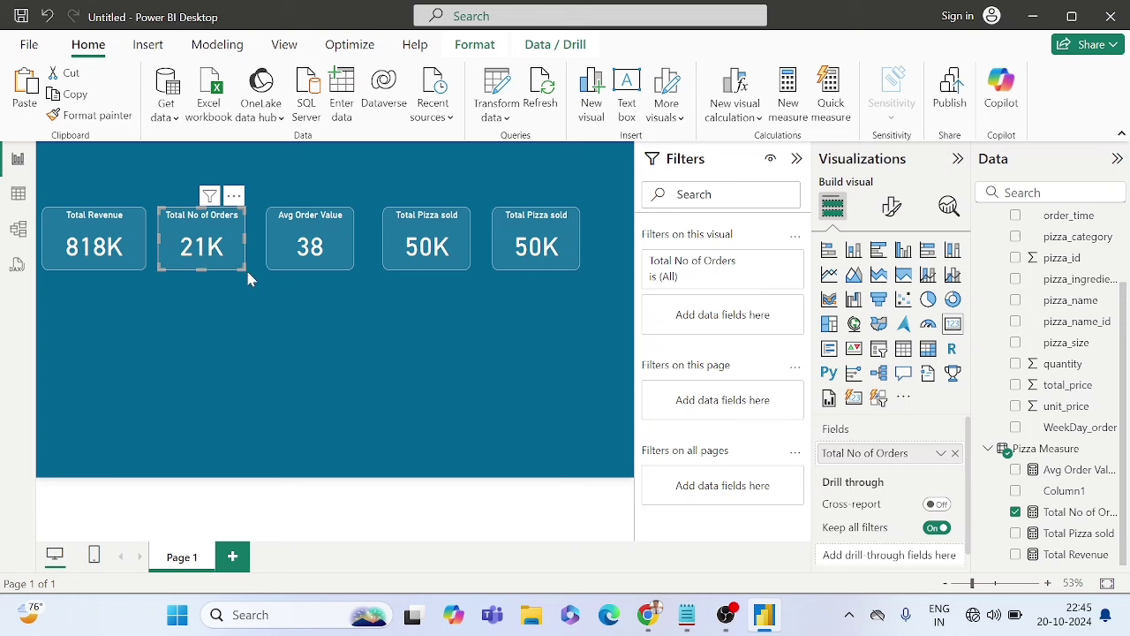
drag(240, 267, 258, 272)
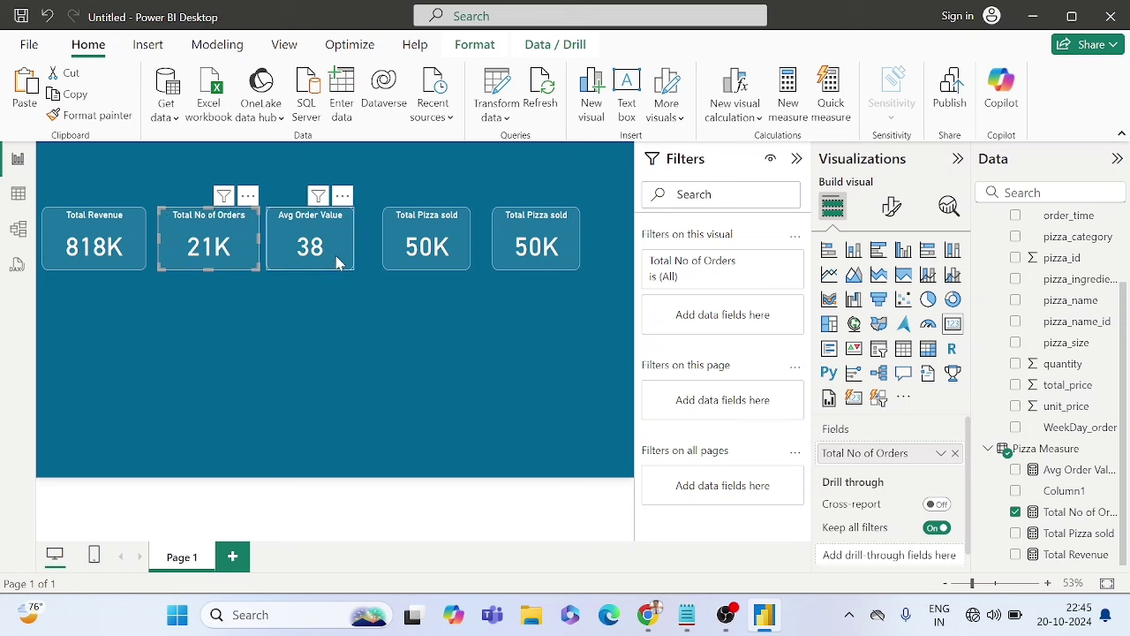
click(336, 262)
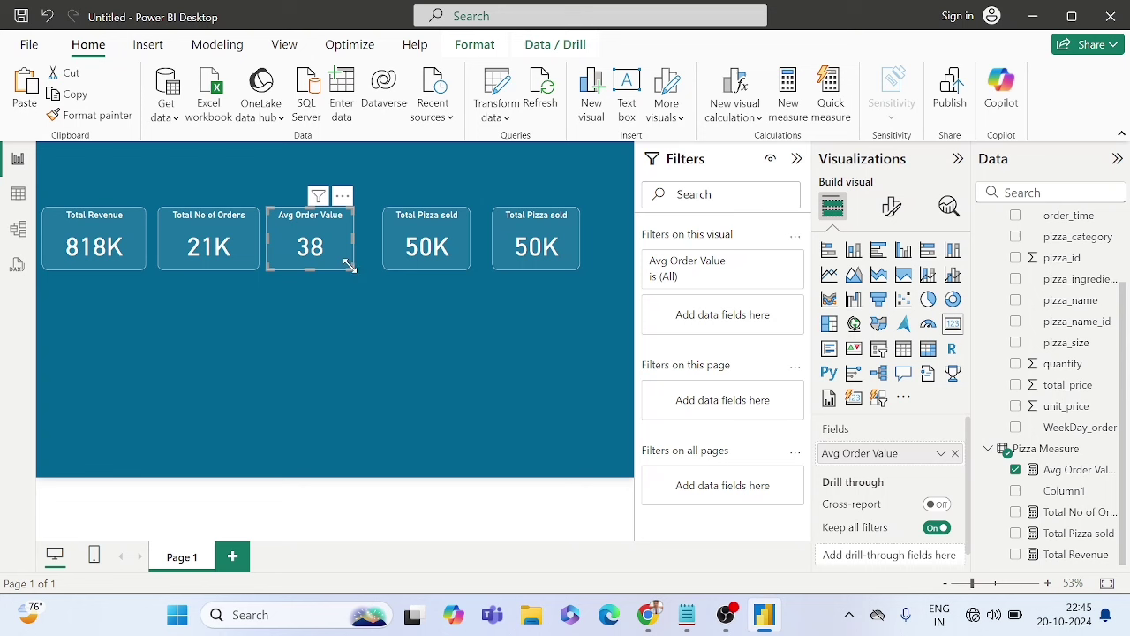
drag(350, 266, 368, 269)
Step: Widen both Total Pizza sold cards and shift the duplicate outward so the five cards fill the page width
click(427, 262)
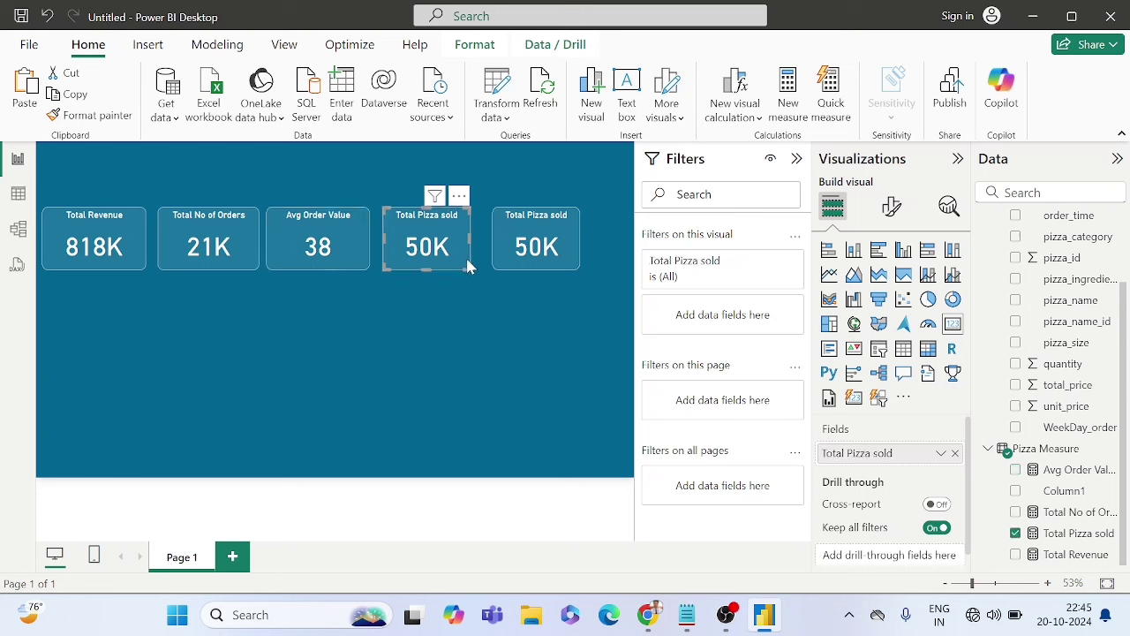
drag(468, 266, 480, 270)
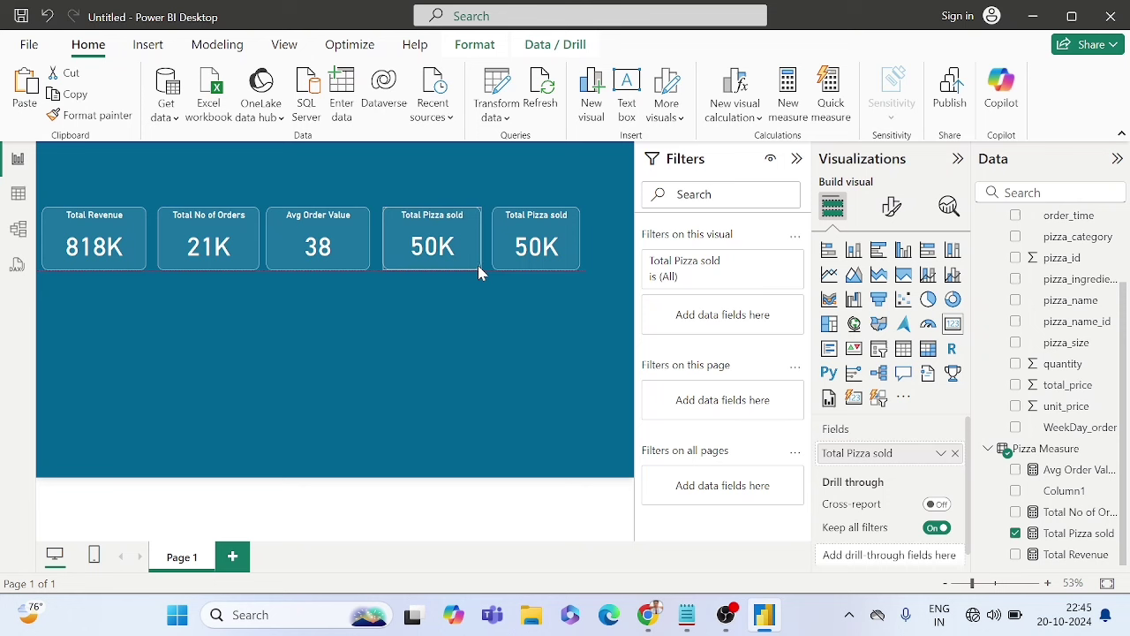
click(545, 248)
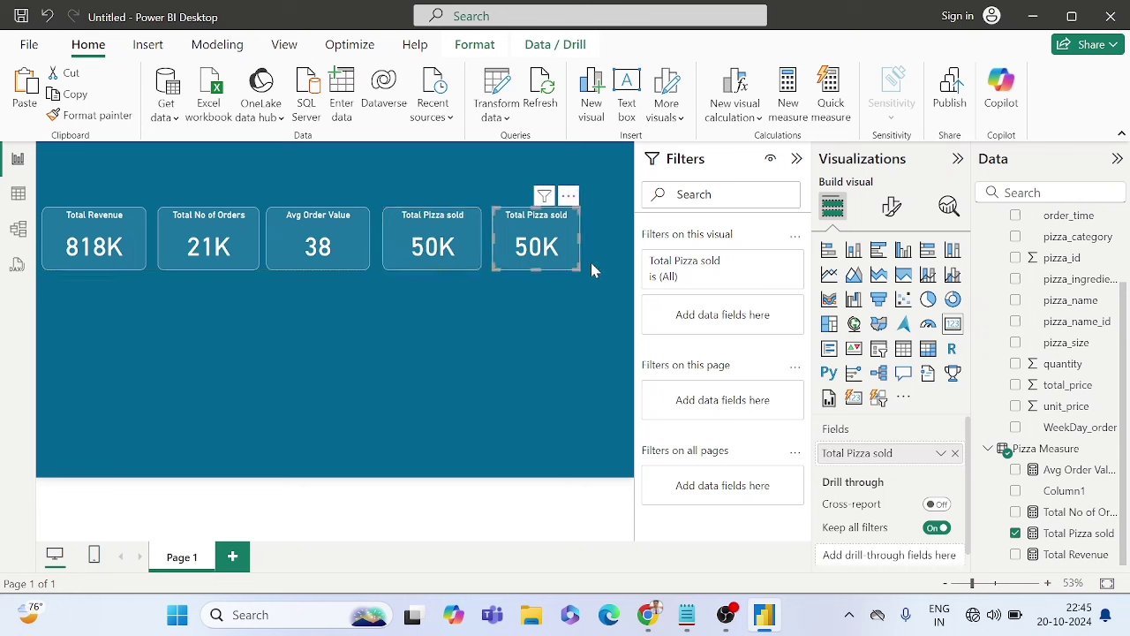
drag(580, 268, 599, 252)
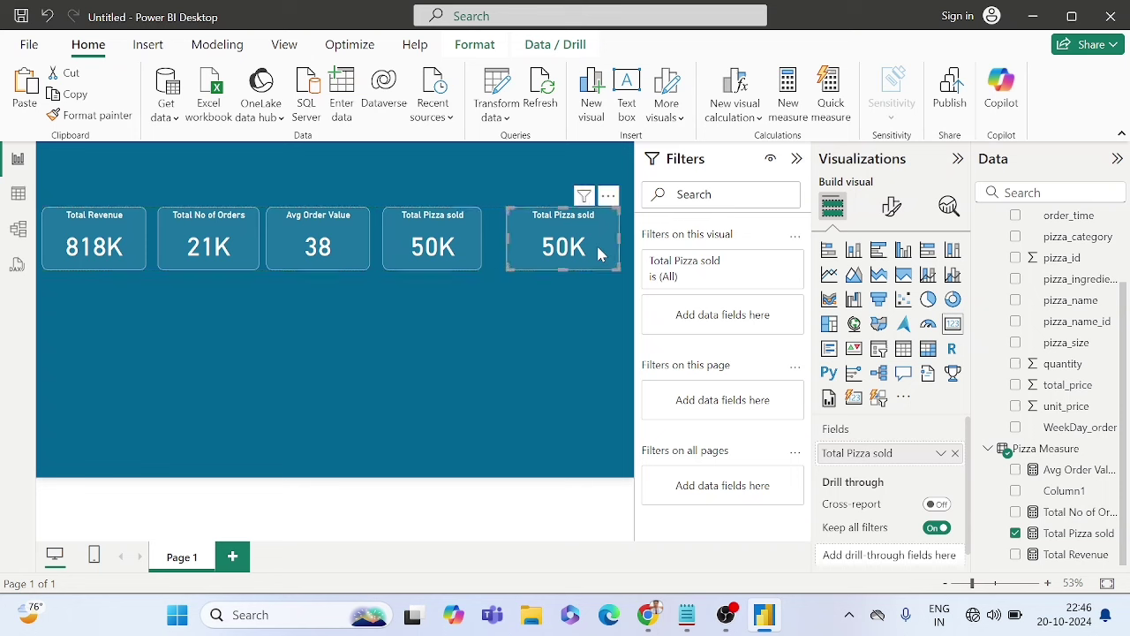
click(459, 246)
drag(477, 264, 495, 263)
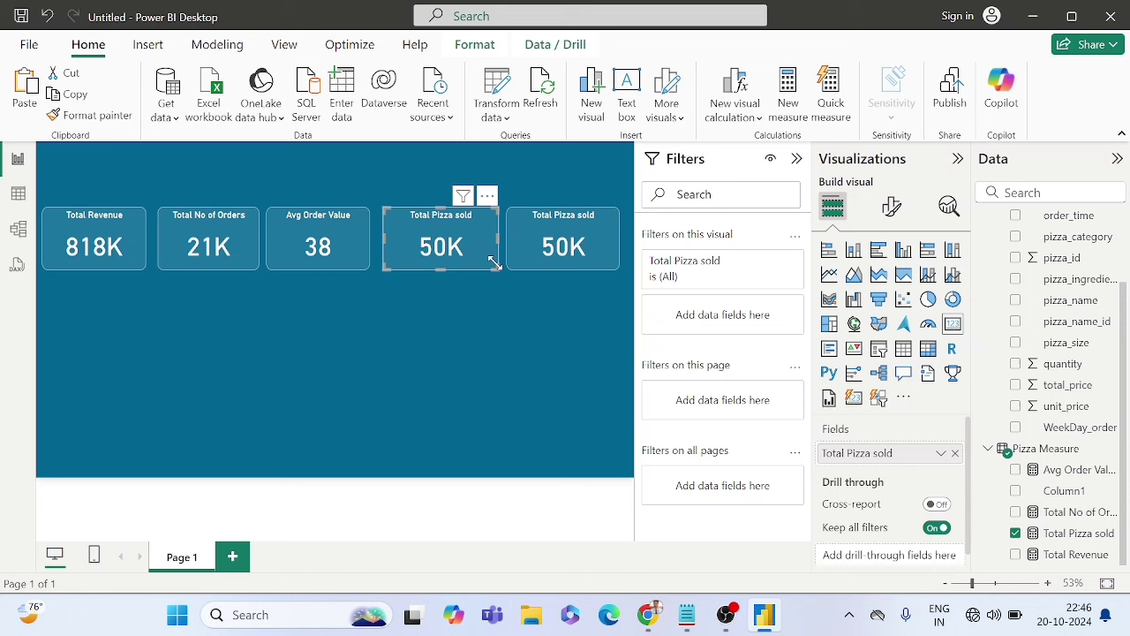
click(470, 314)
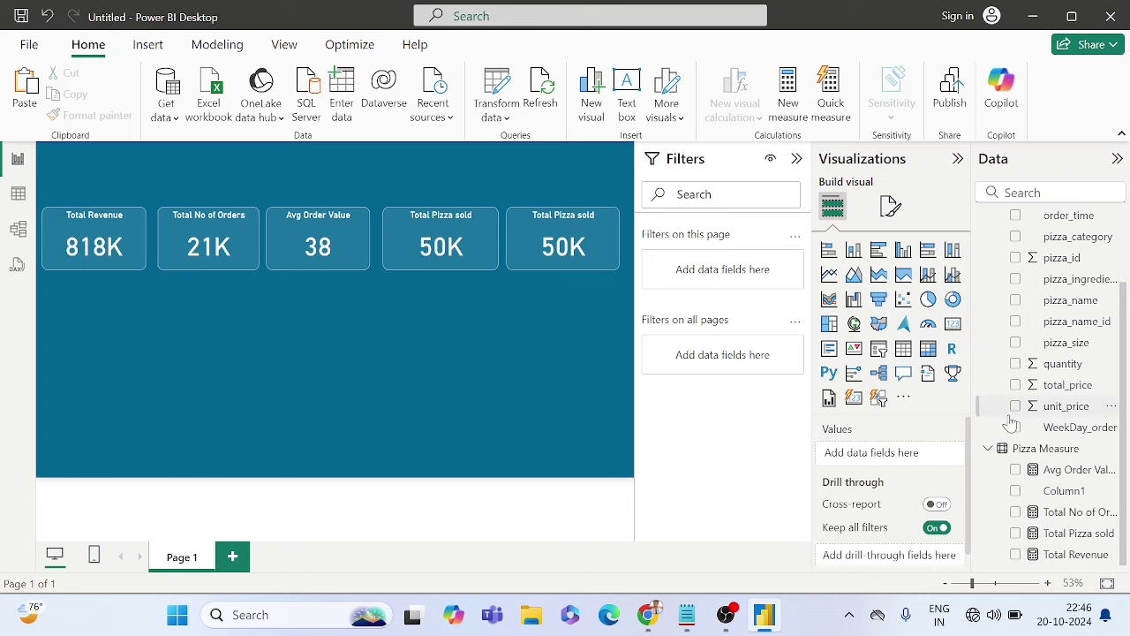
Step: Add a new measure named Avg Pizza Per Order to the Pizza Measure table and begin its formula
scroll(1065, 309, up, 3)
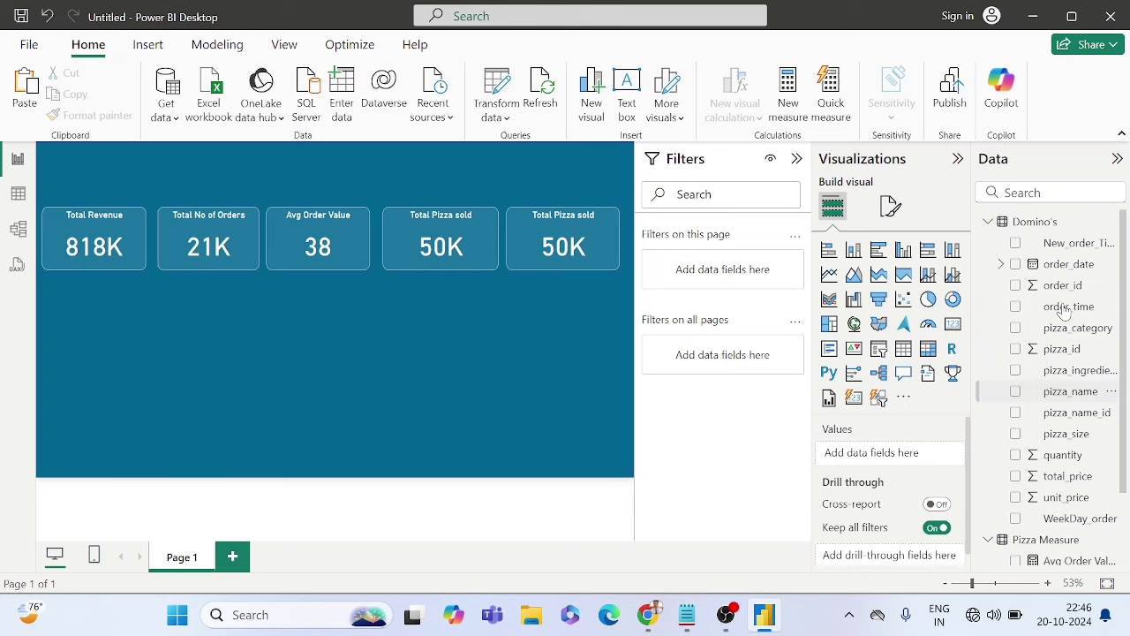
scroll(1066, 309, down, 3)
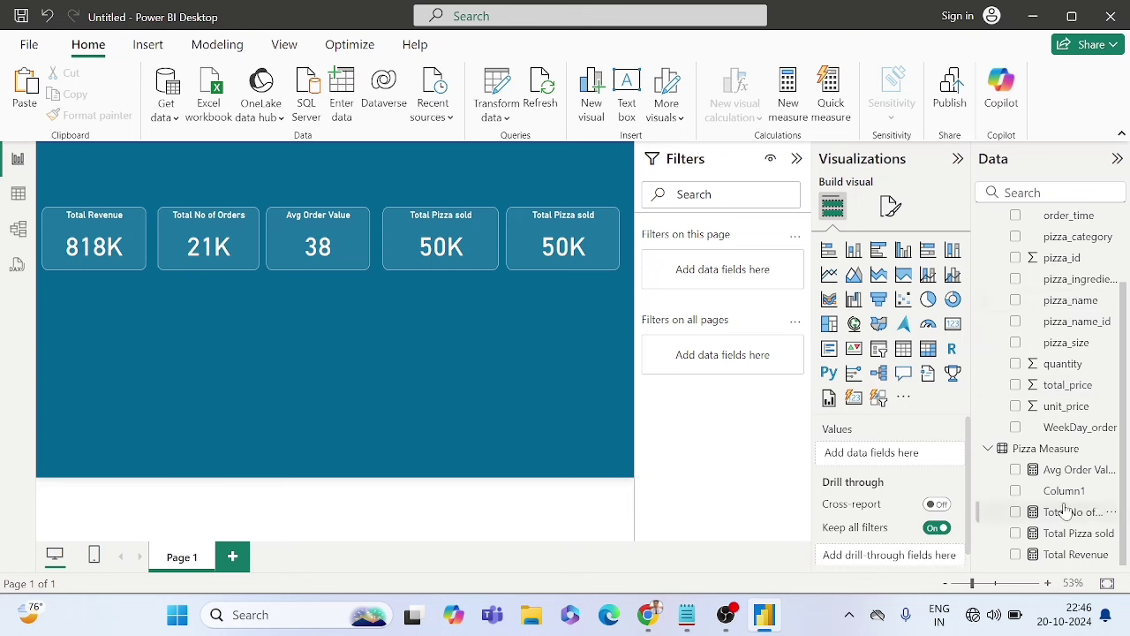
right_click(1025, 453)
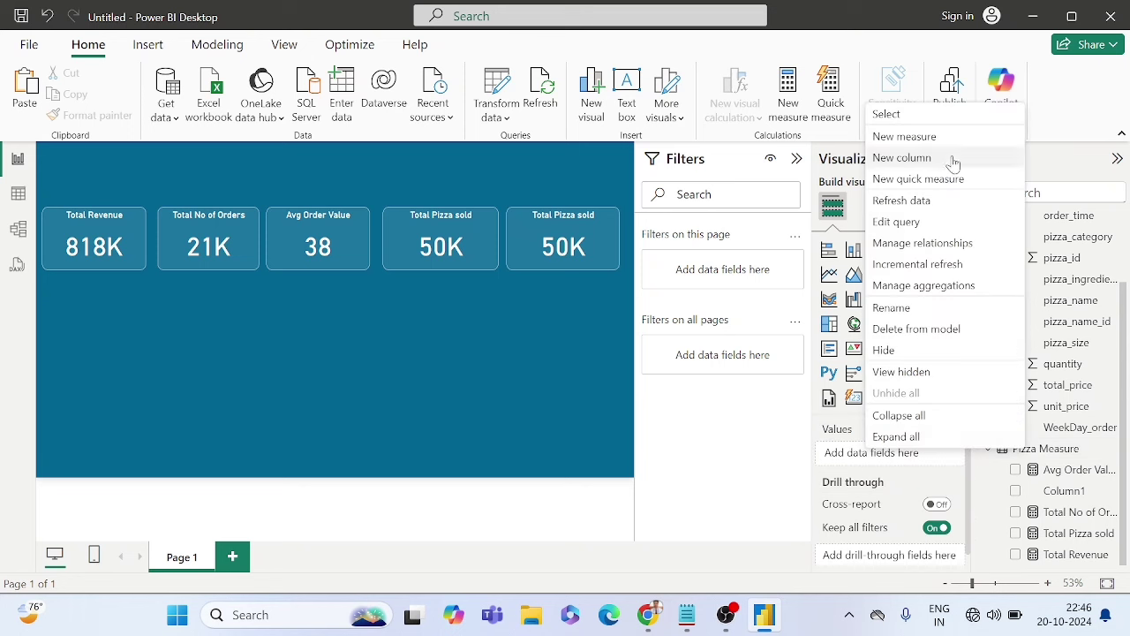
click(917, 138)
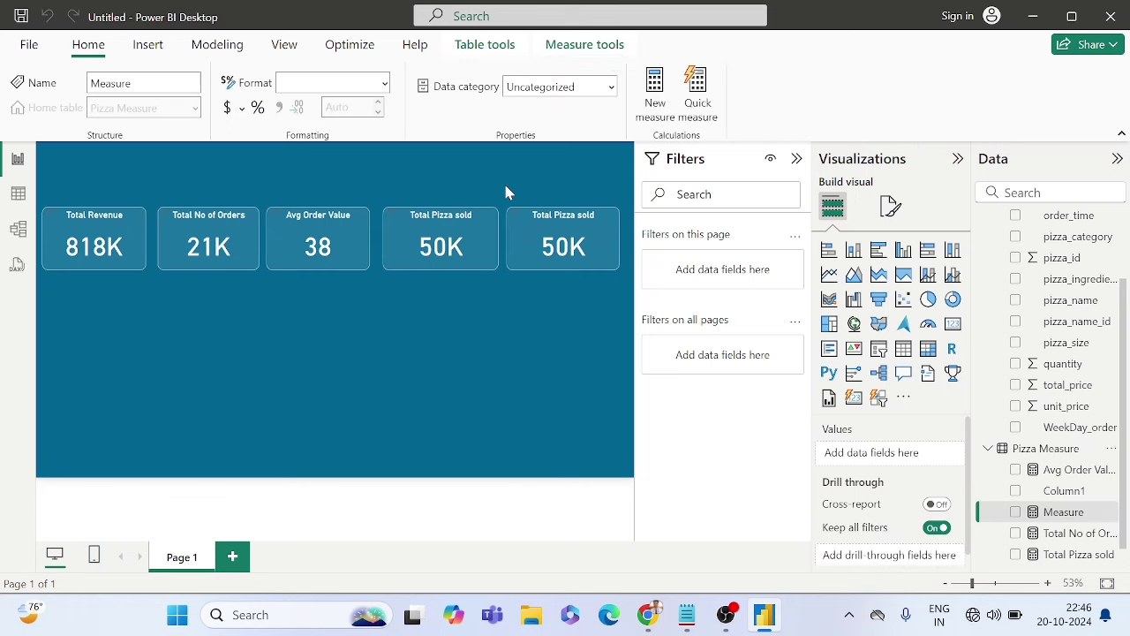
key(BackSpace)
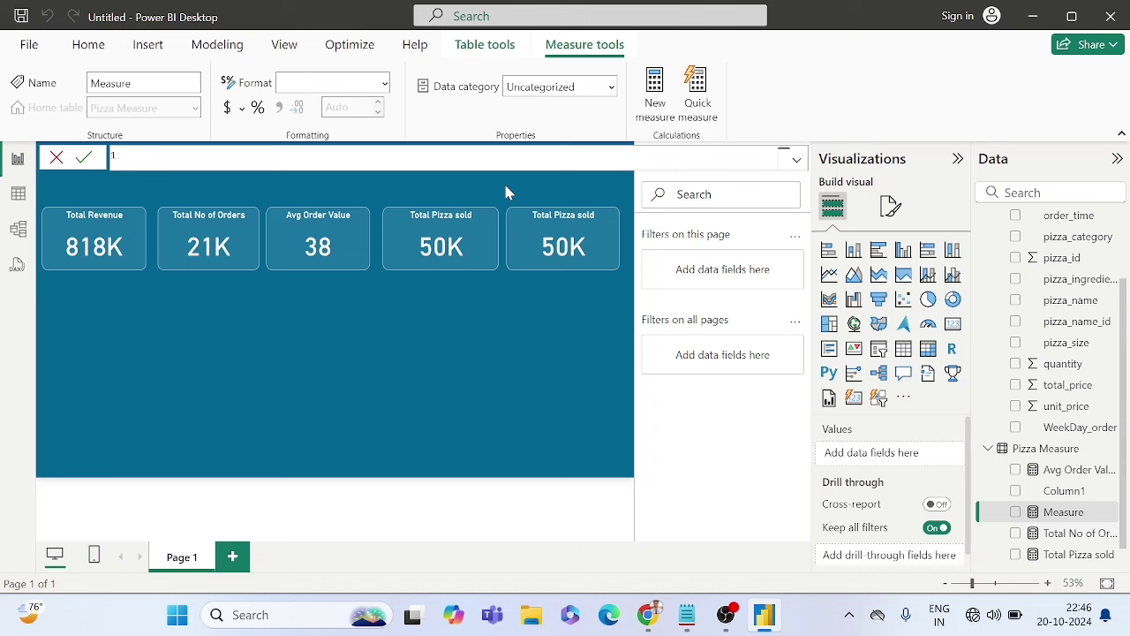
text(Avg Pizza Per Order = di)
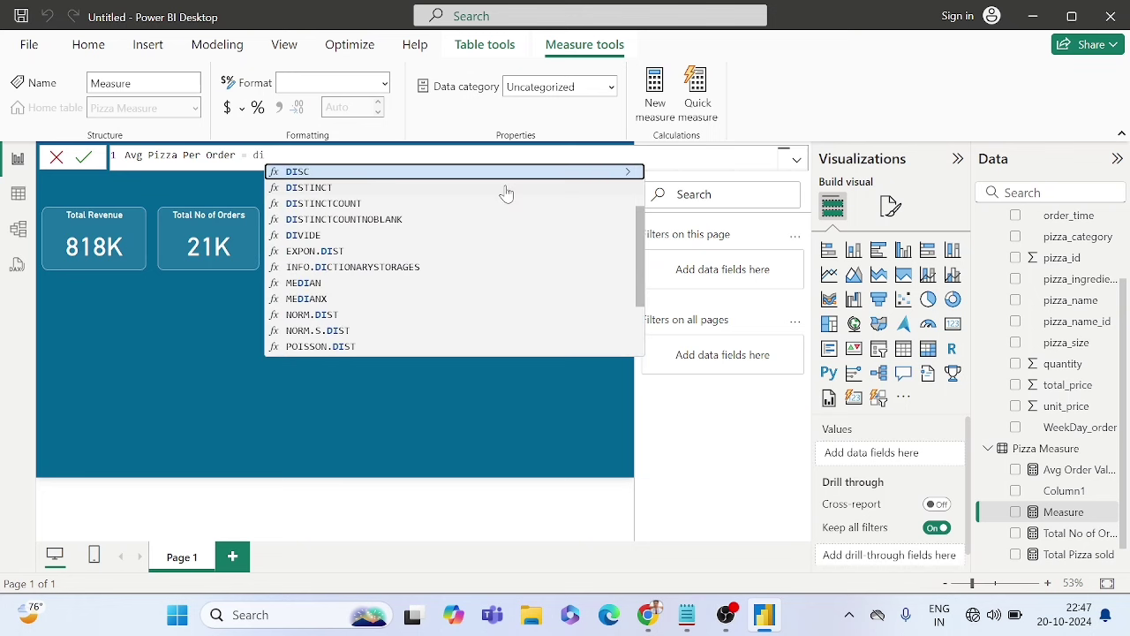
Step: Define the Avg Pizza Per Order measure as DIVIDE([Total Pizza sold],[Total No of Orders]) and commit it
text(v)
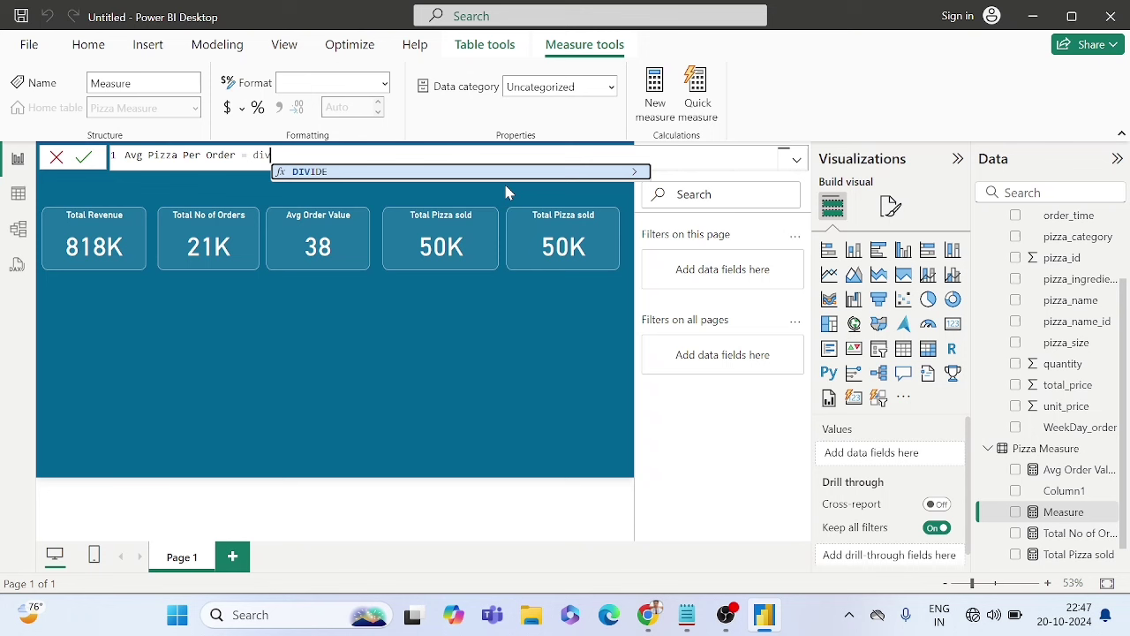
key(Tab)
text())
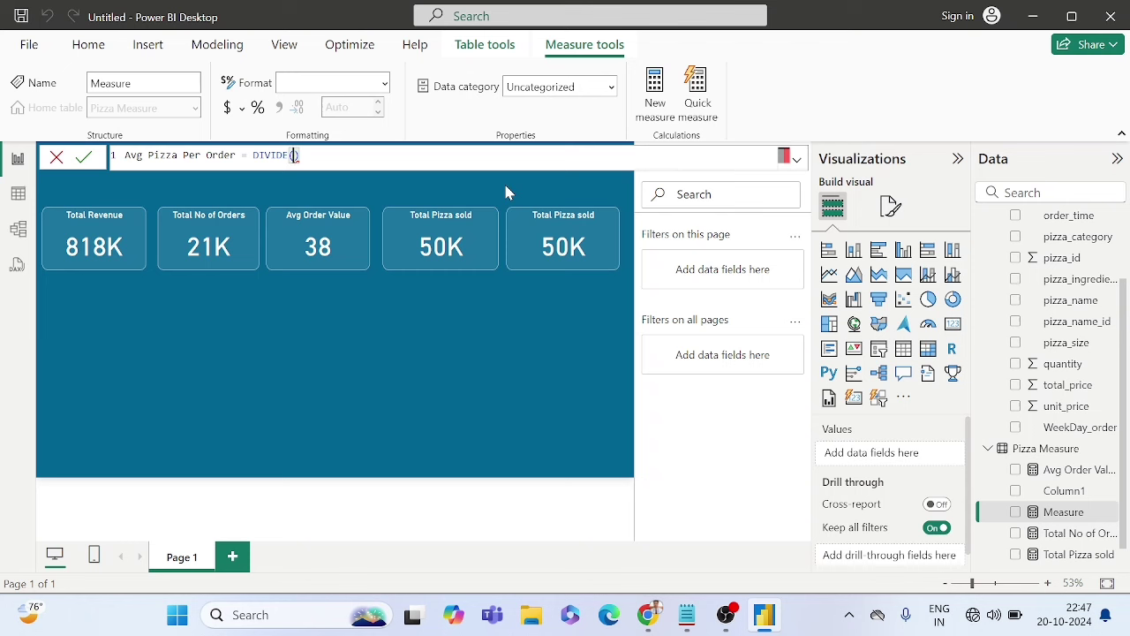
text(tot)
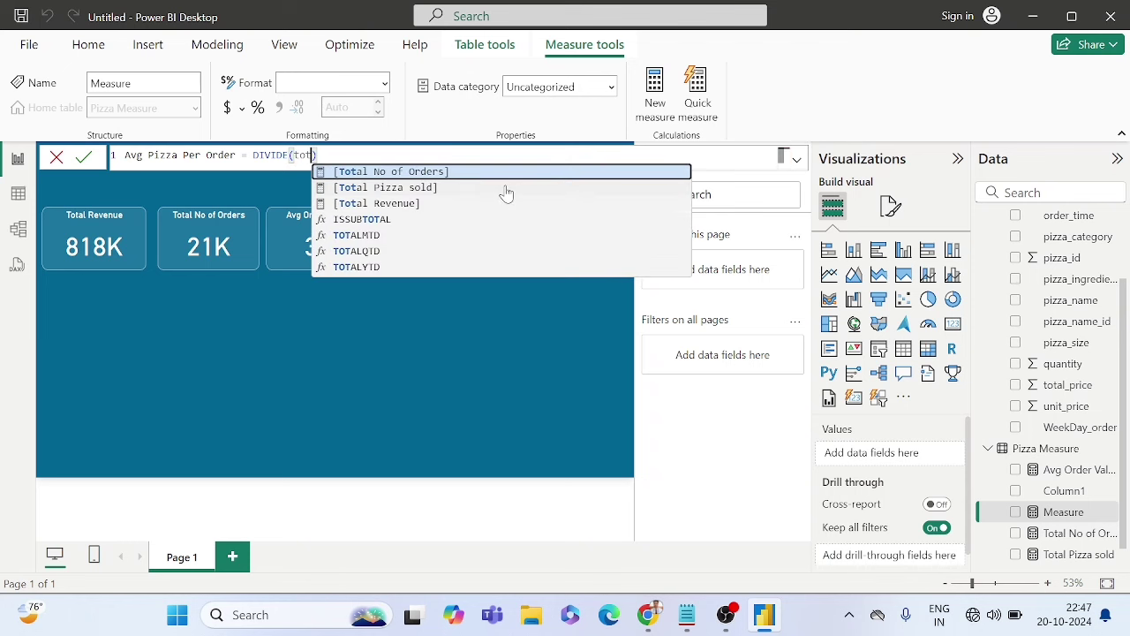
click(505, 188)
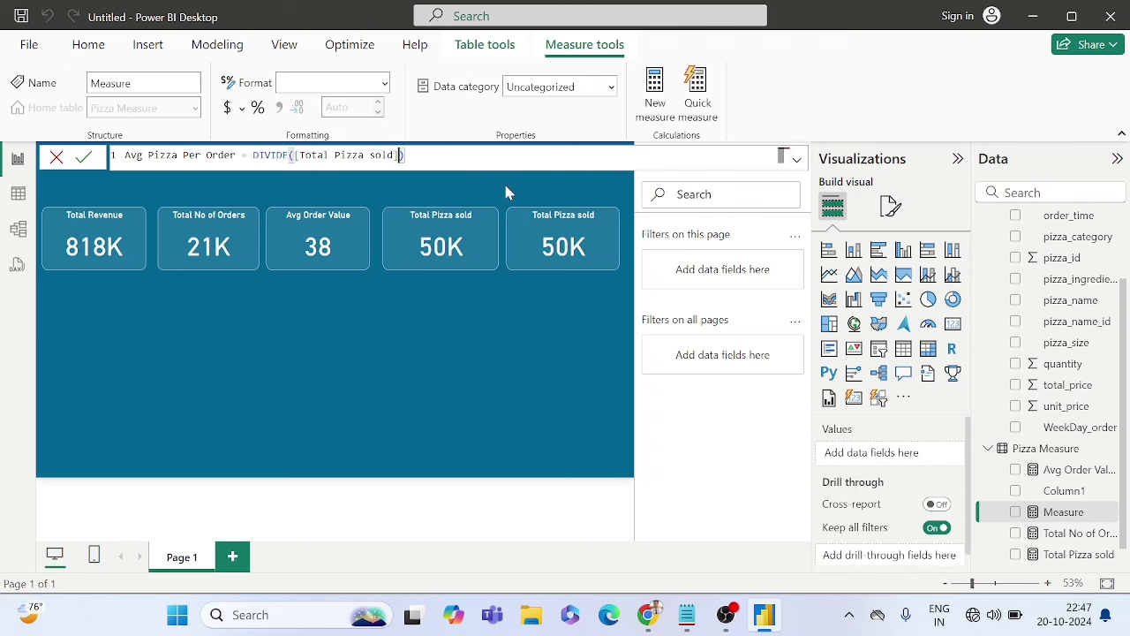
text(,)
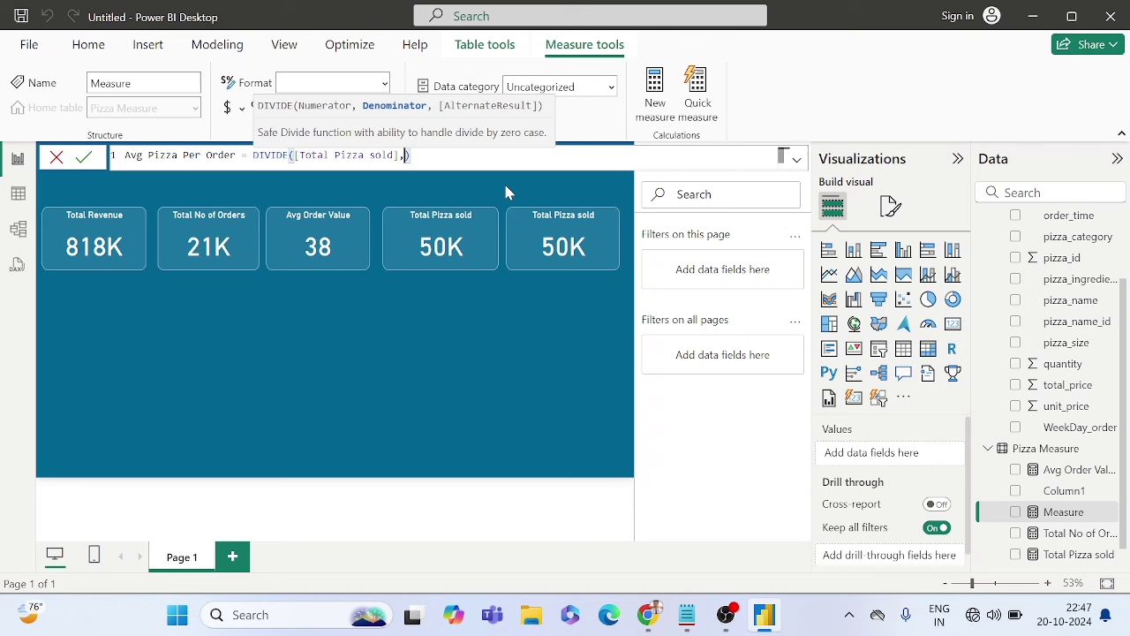
text(to)
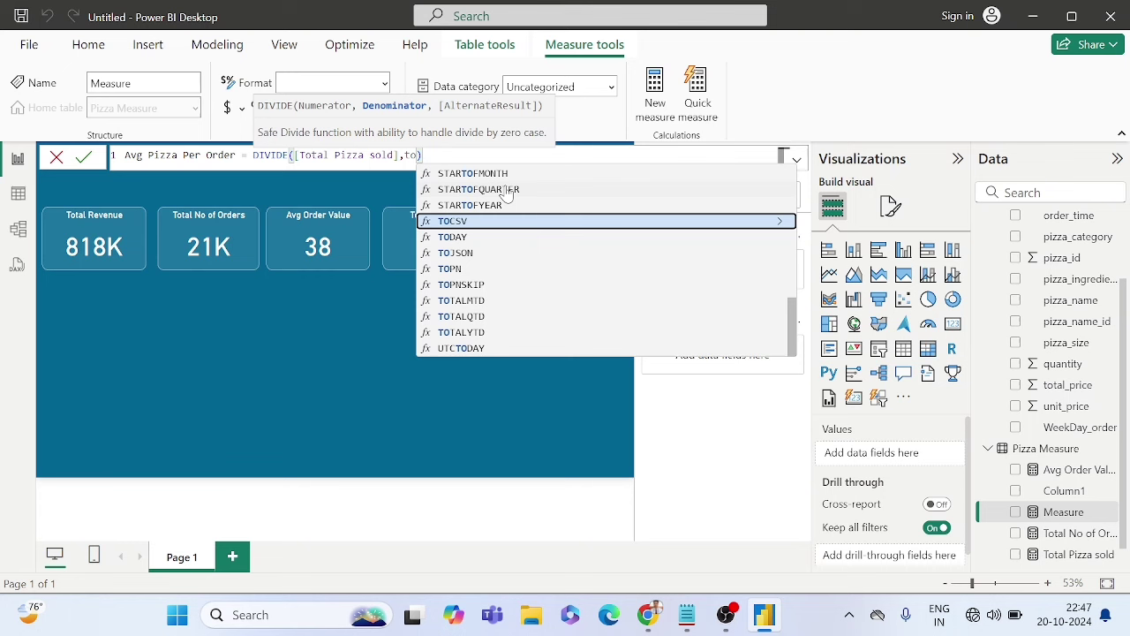
text(tal)
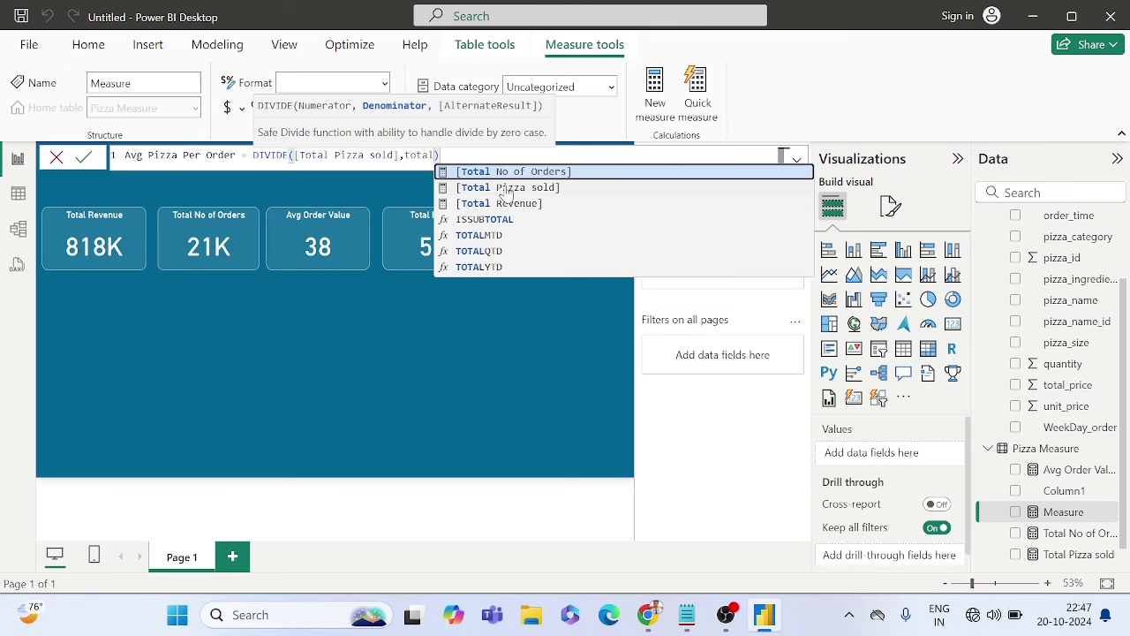
key(Tab)
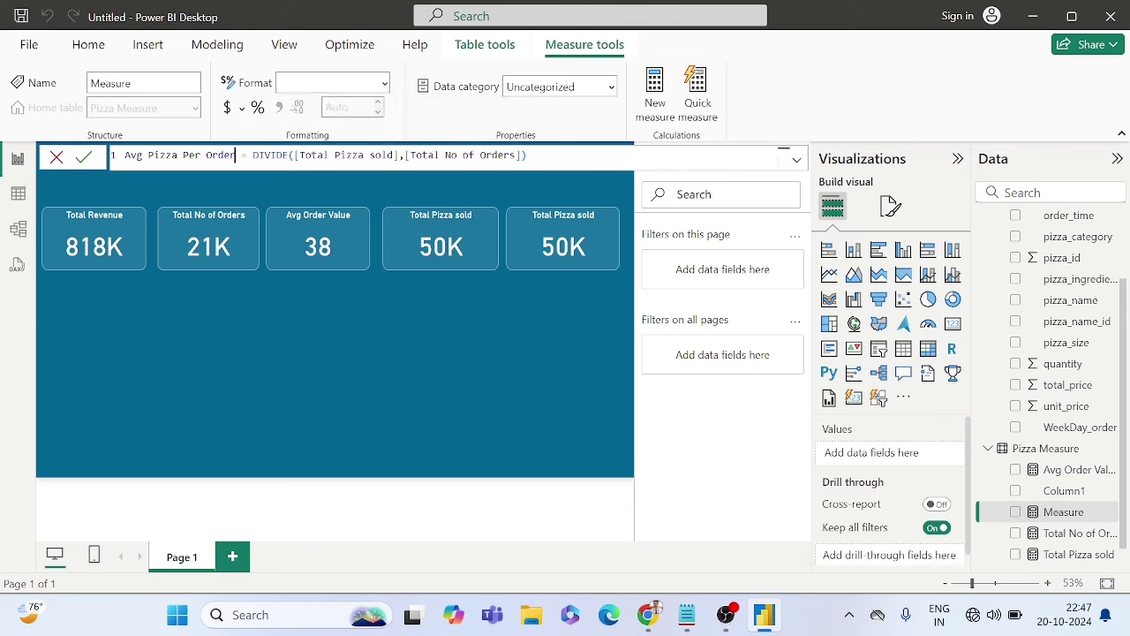
drag(236, 154, 125, 156)
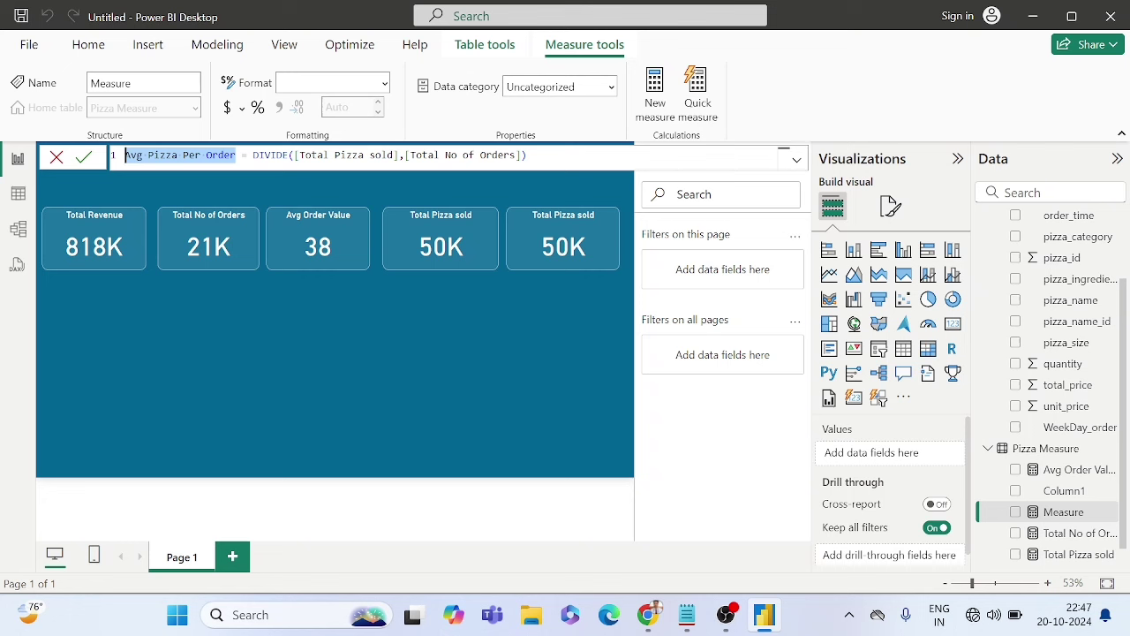
click(242, 154)
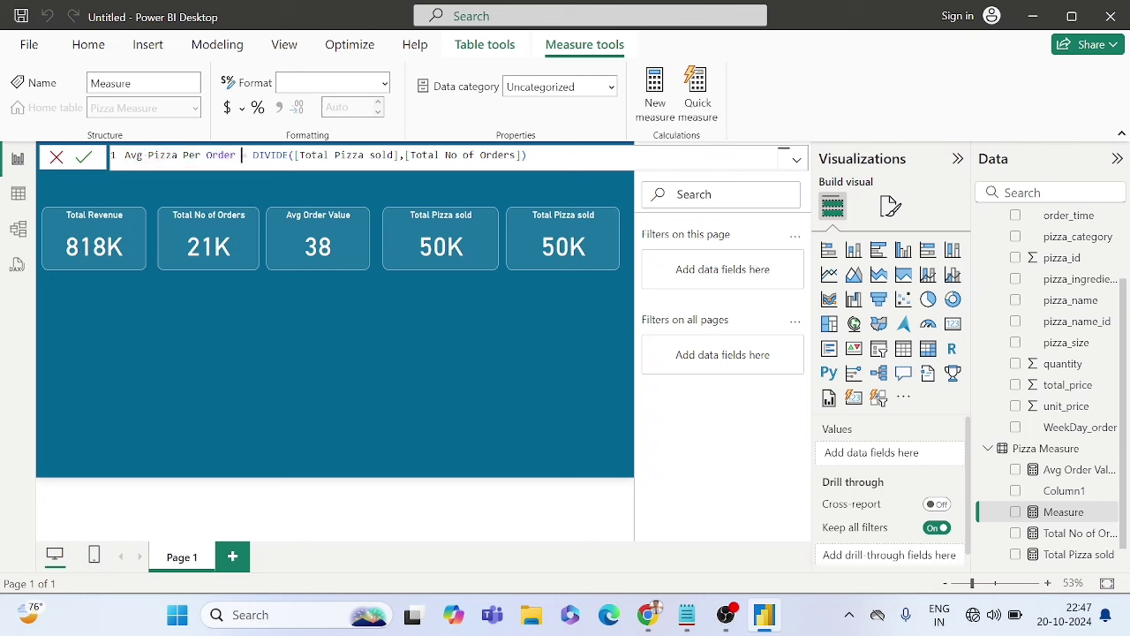
click(84, 159)
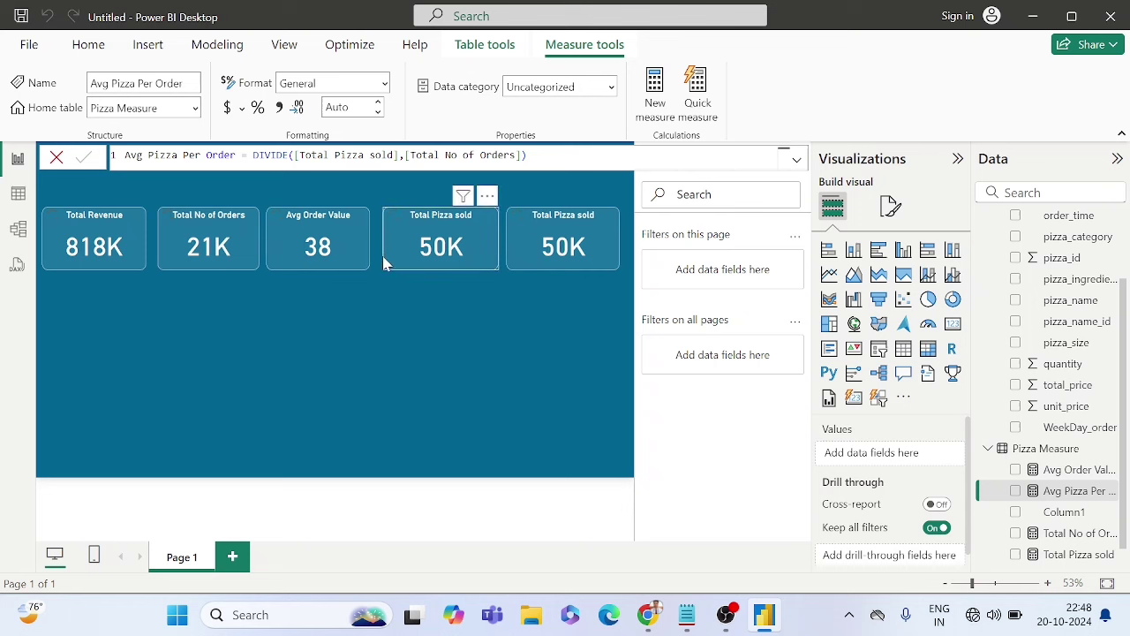
Step: Retitle the duplicate Total Pizza sold card at the end of the row as "Avg Pizza Per Order"
click(572, 253)
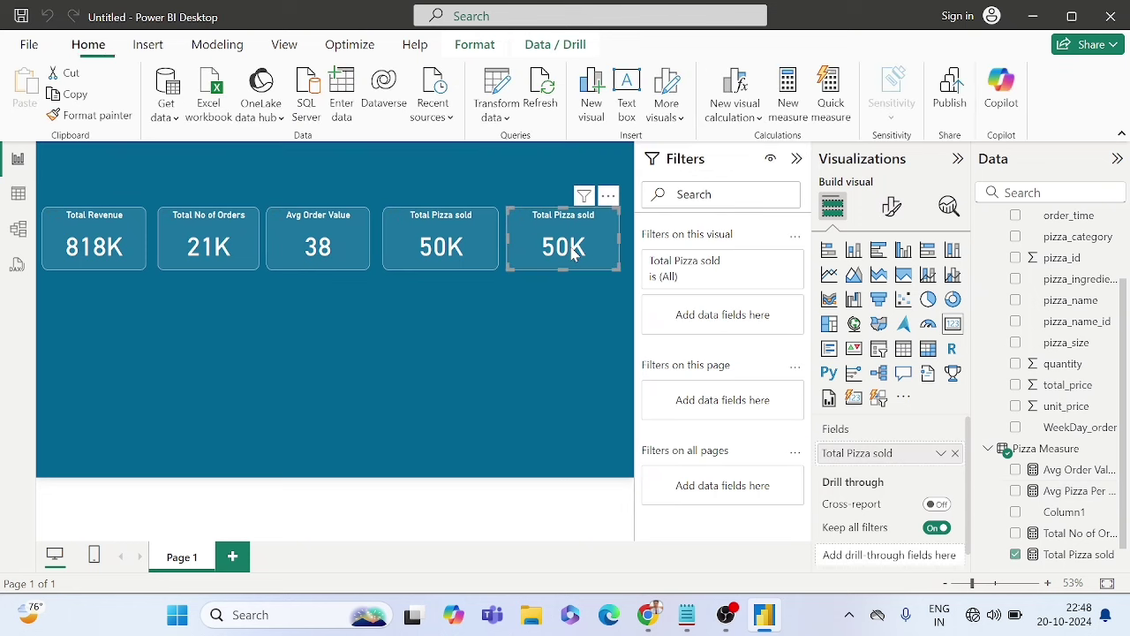
click(892, 205)
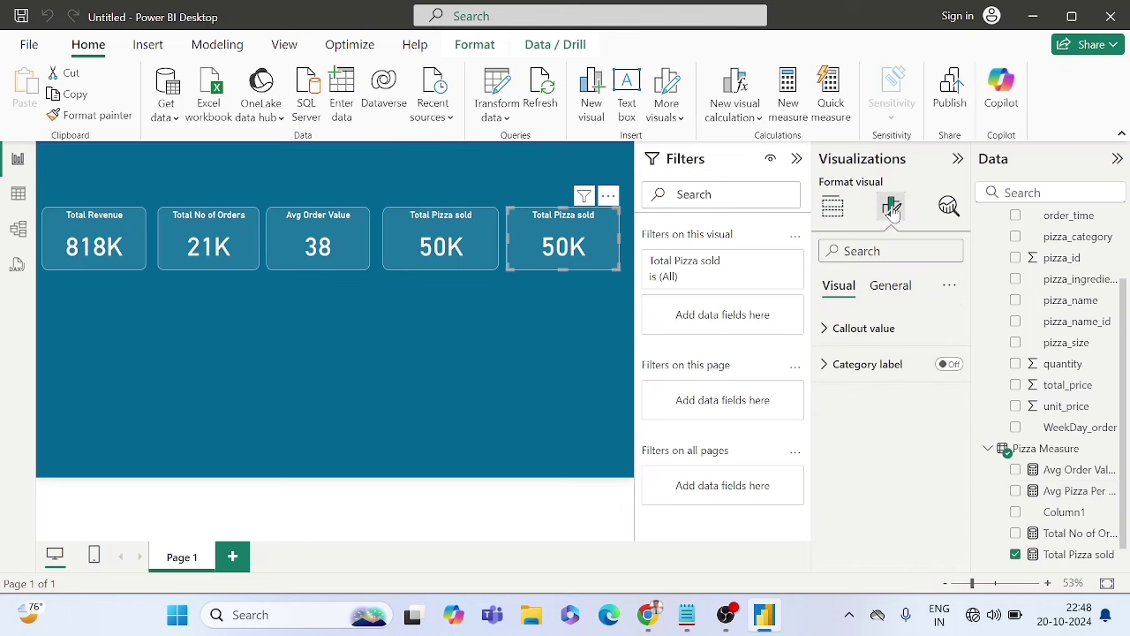
click(888, 290)
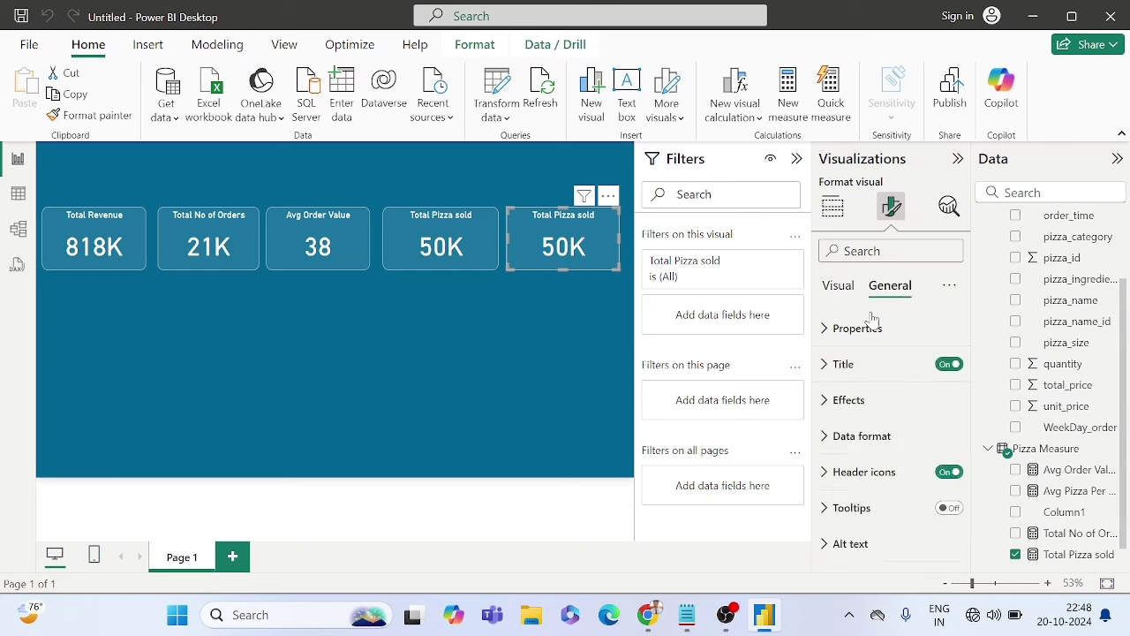
click(860, 370)
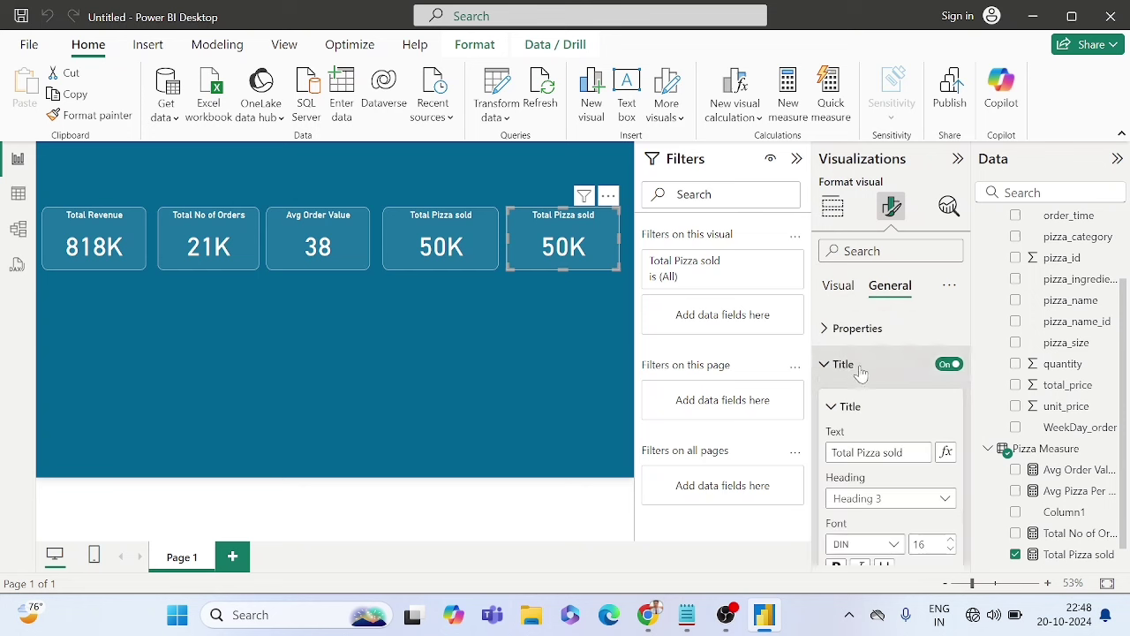
triple_click(871, 453)
text(Avg Pizza Per Order)
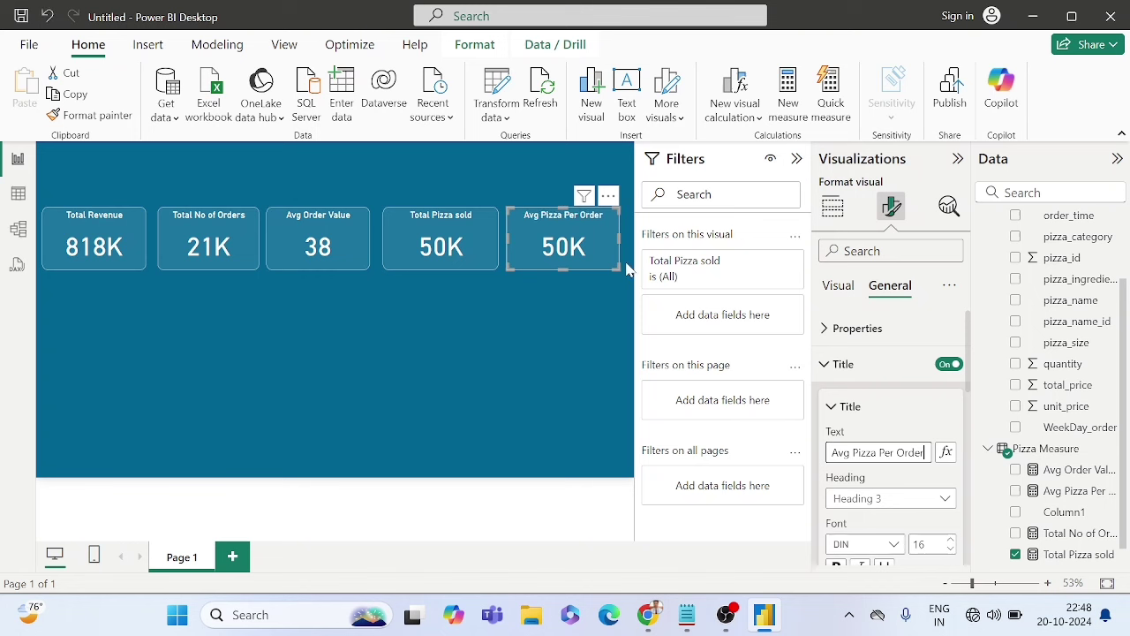
Step: Replace the Total Pizza sold field in the last card with the Avg Pizza Per Order measure
click(606, 246)
click(838, 212)
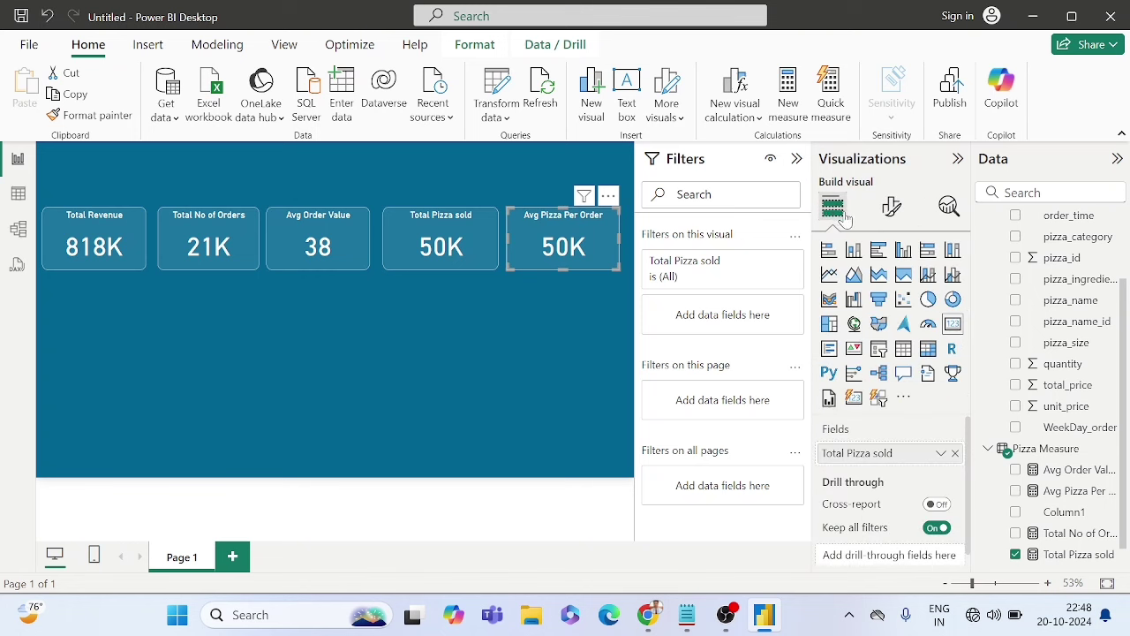
click(955, 453)
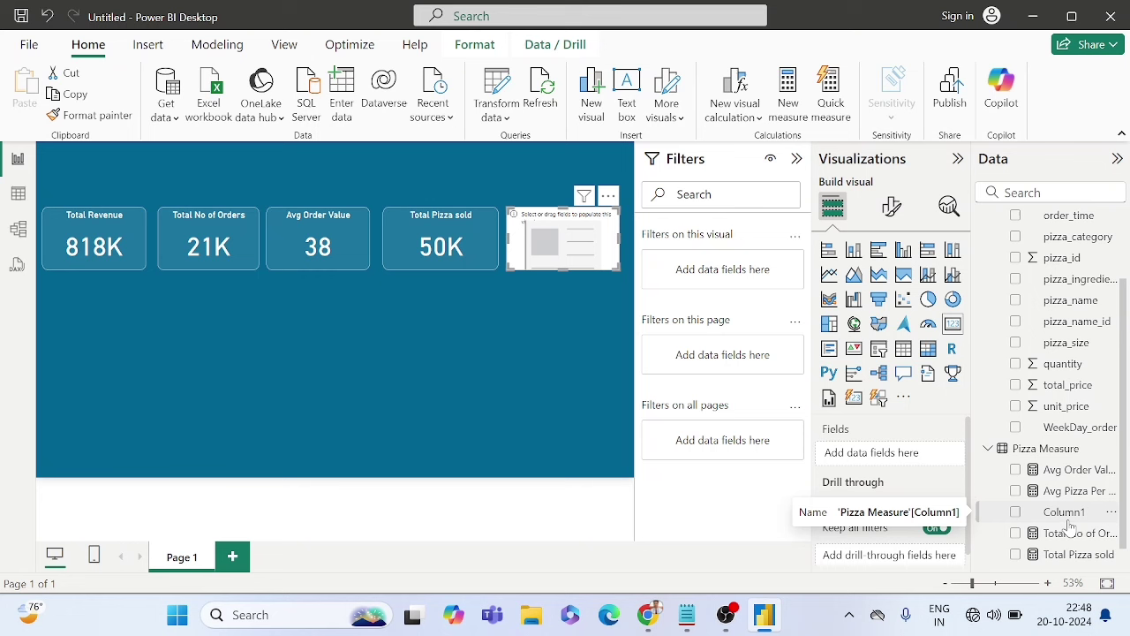
scroll(1070, 525, down, 1)
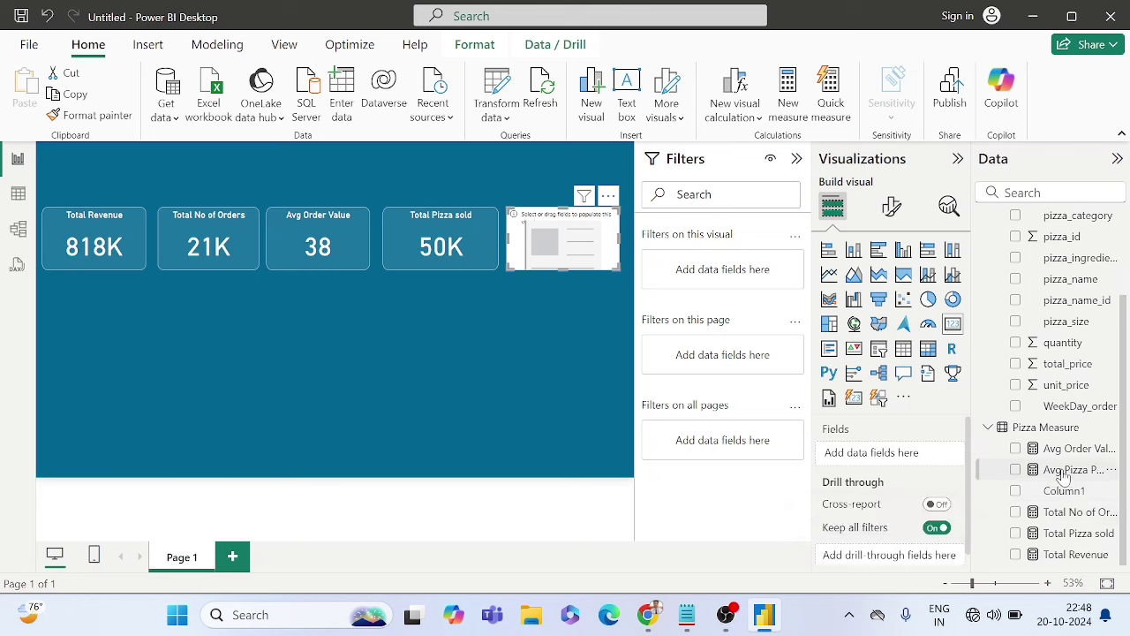
drag(1064, 469, 865, 452)
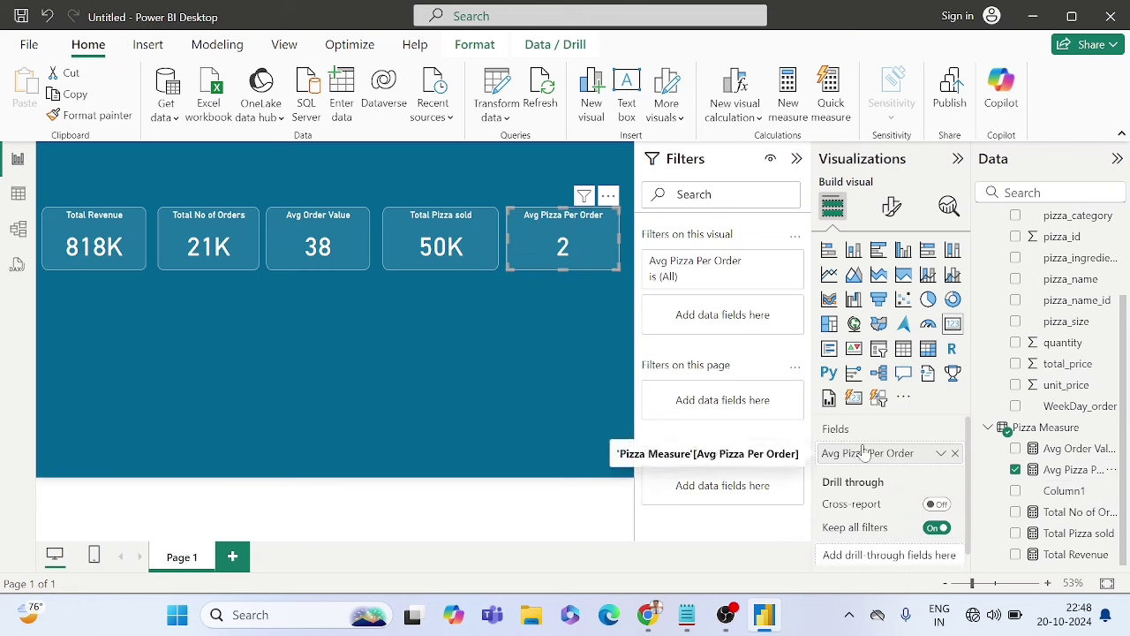
click(496, 308)
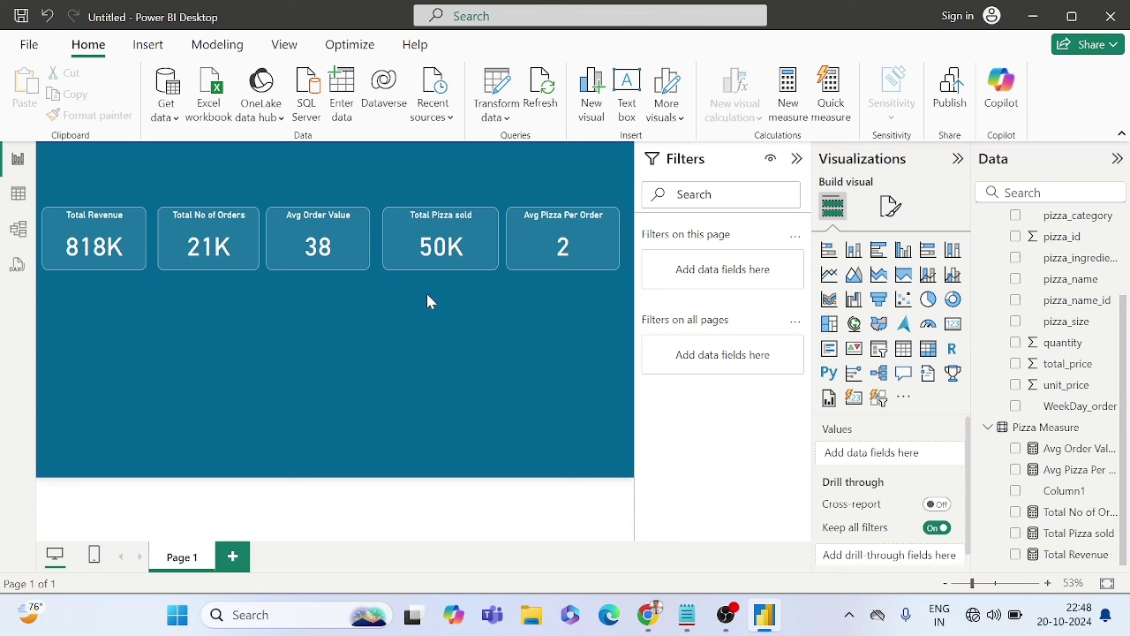
Step: Add a stacked column chart below the first two cards at the page's left edge, sized to about their combined width
click(859, 253)
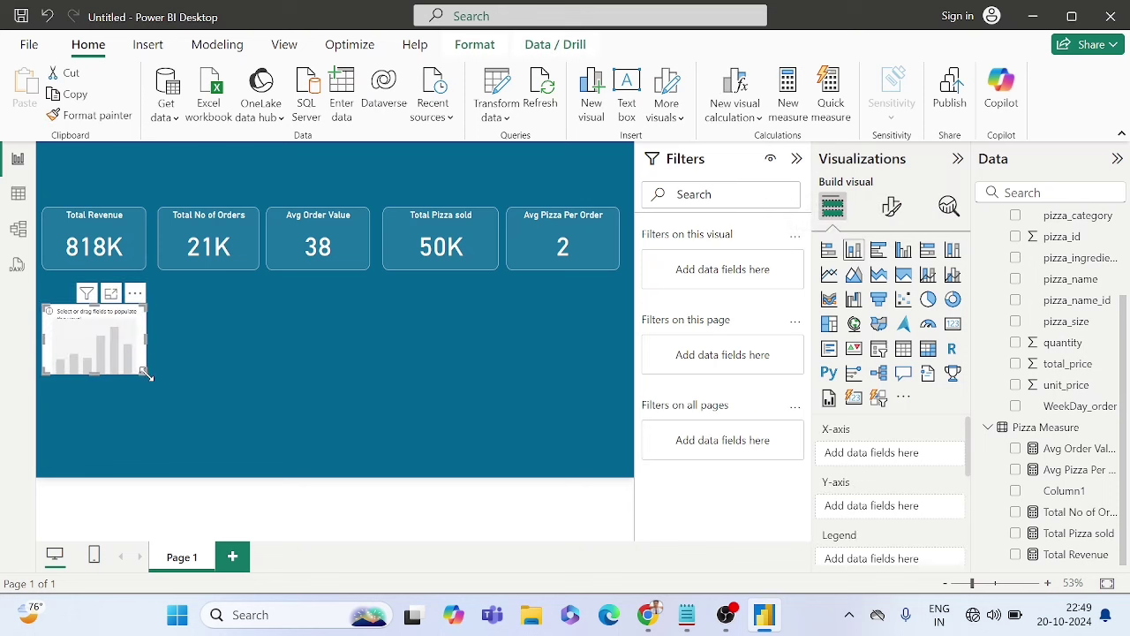
drag(145, 375, 181, 423)
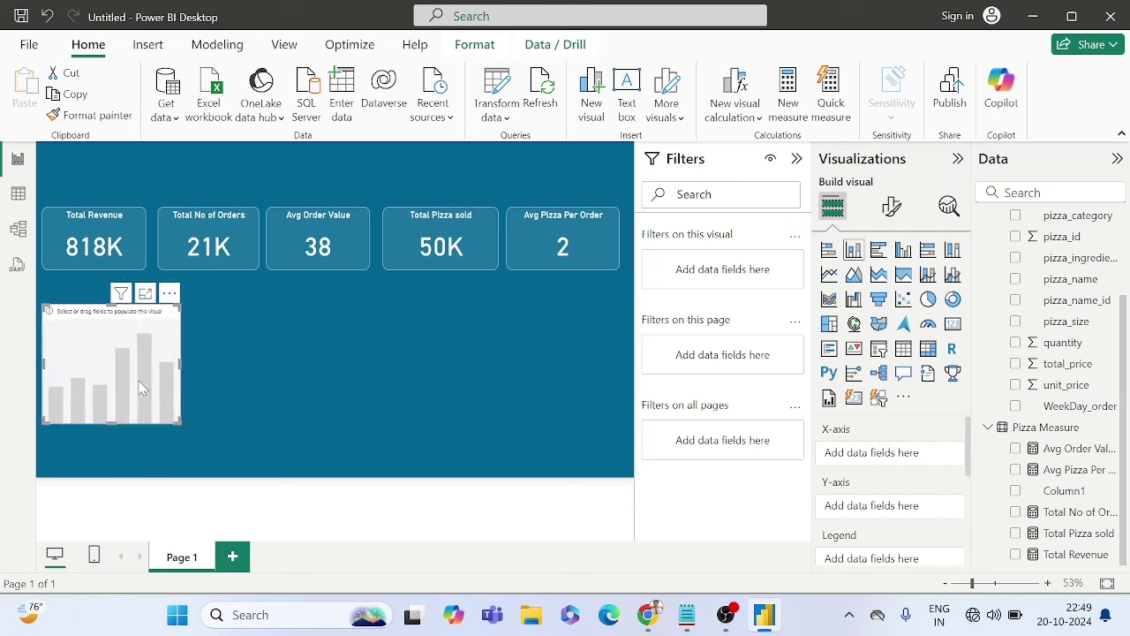
drag(141, 388, 135, 352)
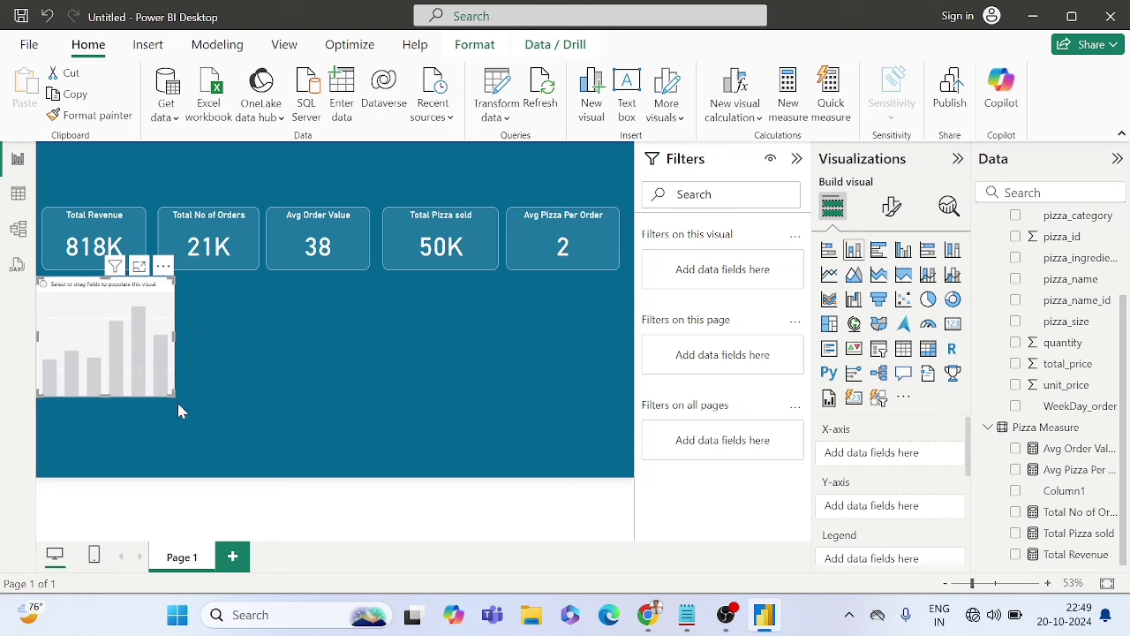
drag(172, 392, 177, 368)
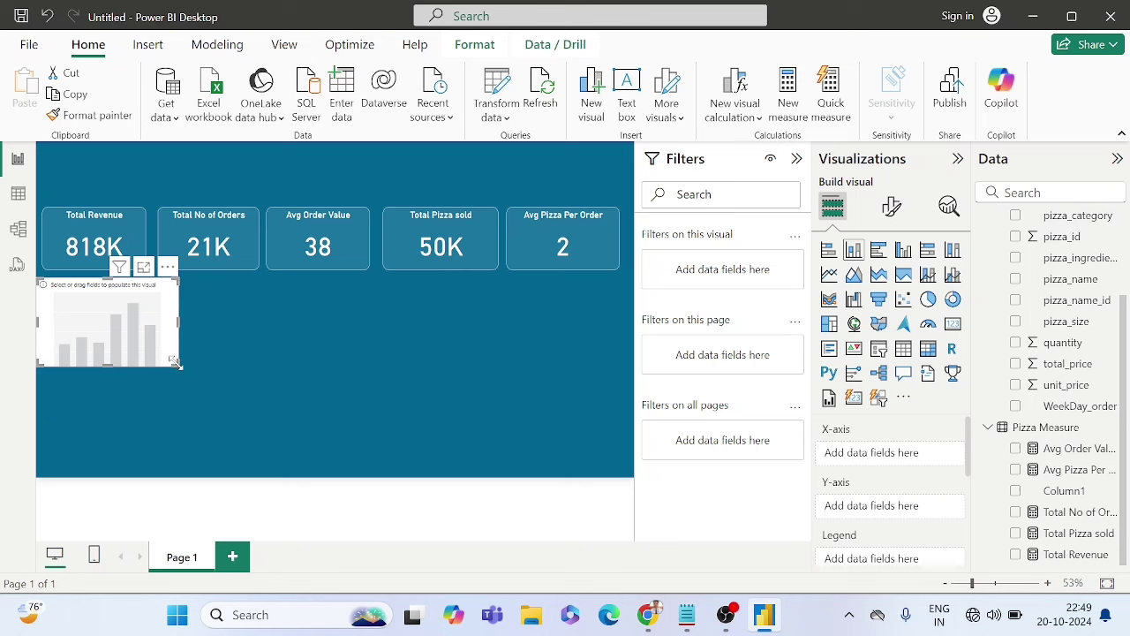
drag(177, 363, 235, 377)
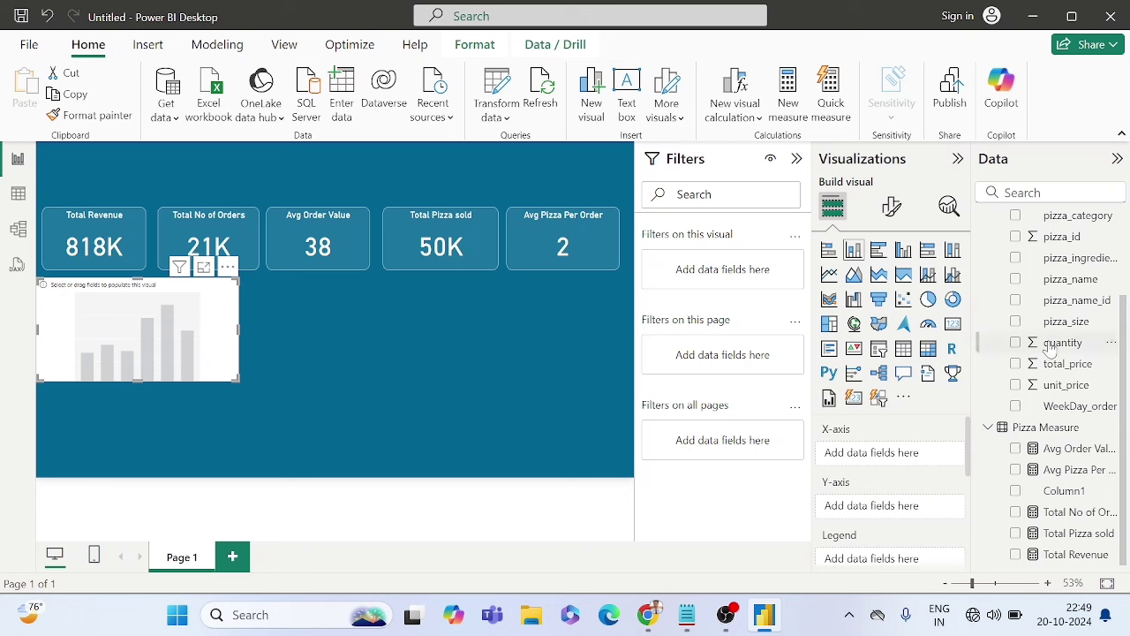
Step: Plot Total No of Orders on the column chart's Y-axis against WeekDay_order on the X-axis
scroll(1049, 348, up, 2)
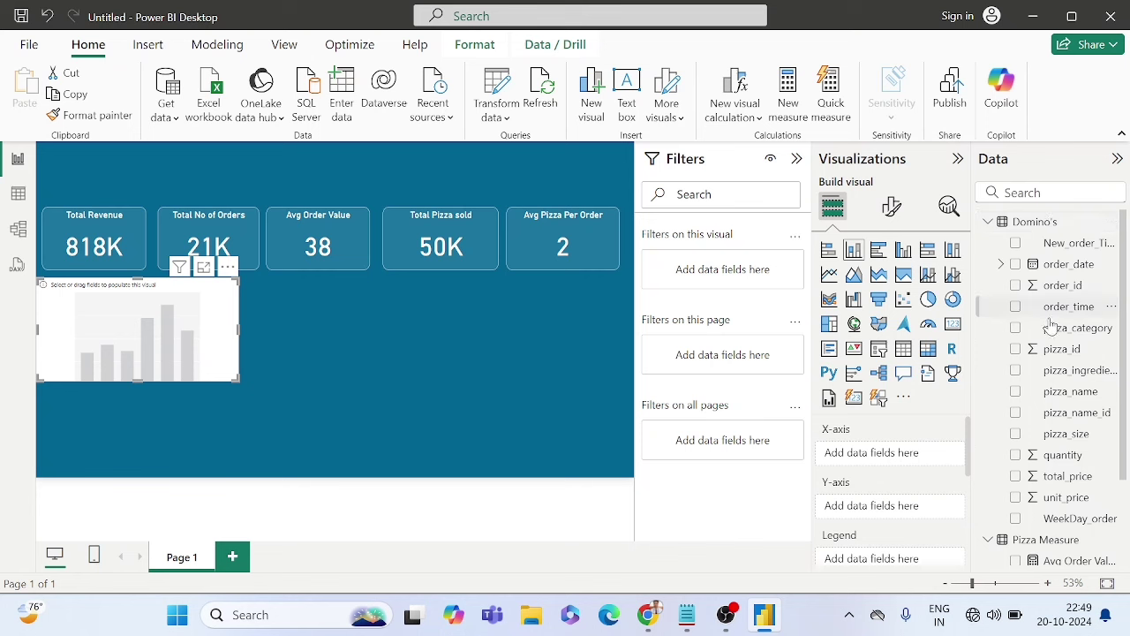
scroll(1068, 406, down, 2)
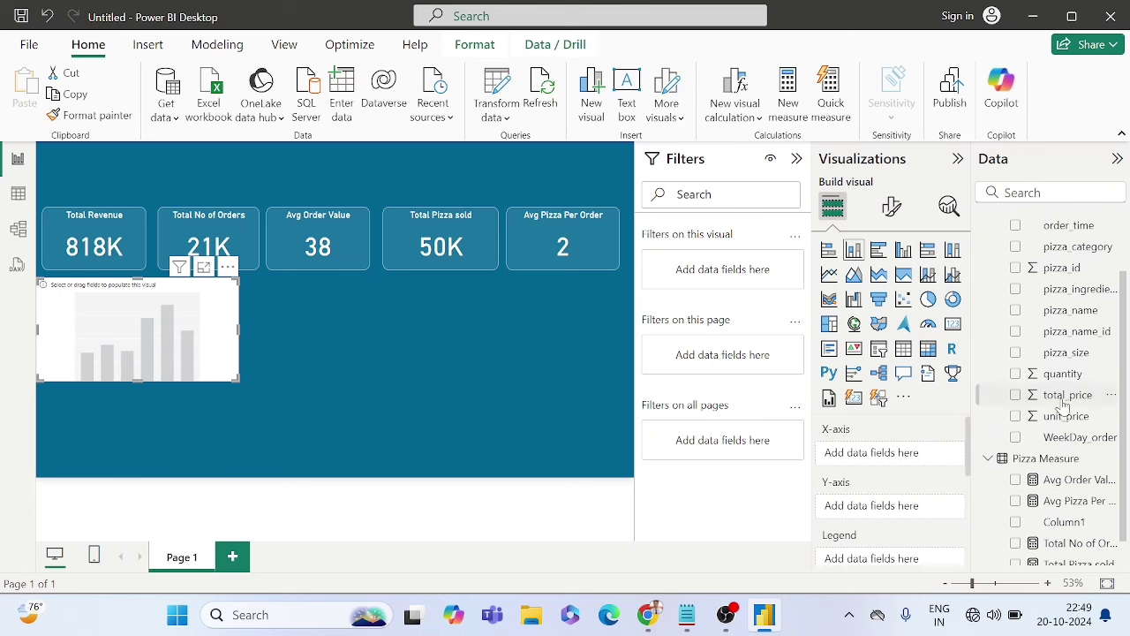
drag(1068, 446, 887, 471)
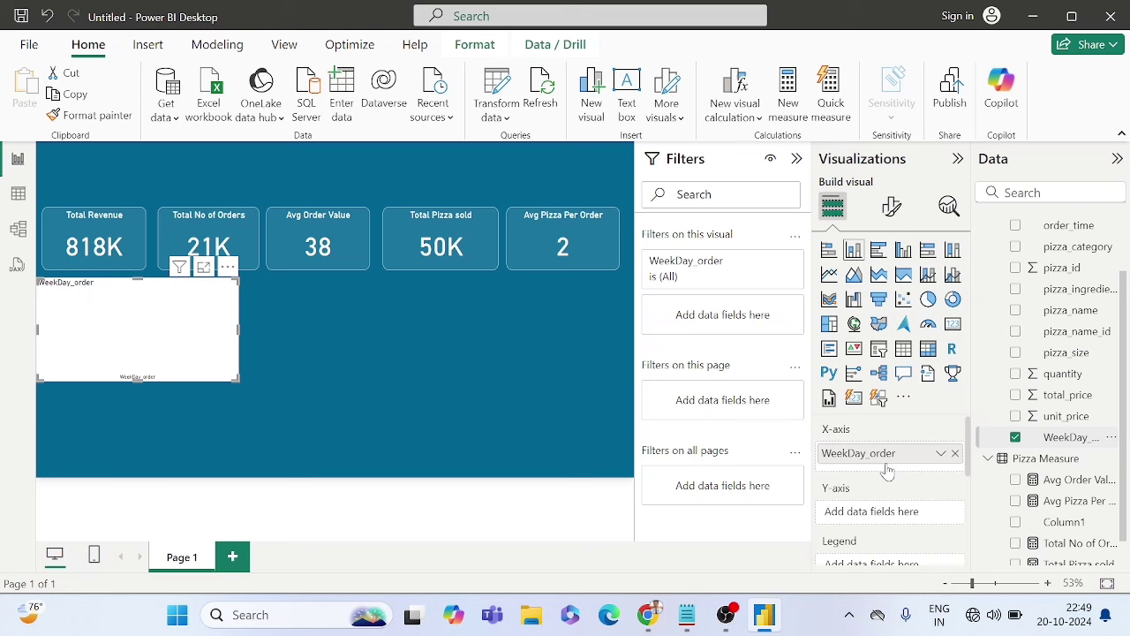
scroll(1052, 524, down, 1)
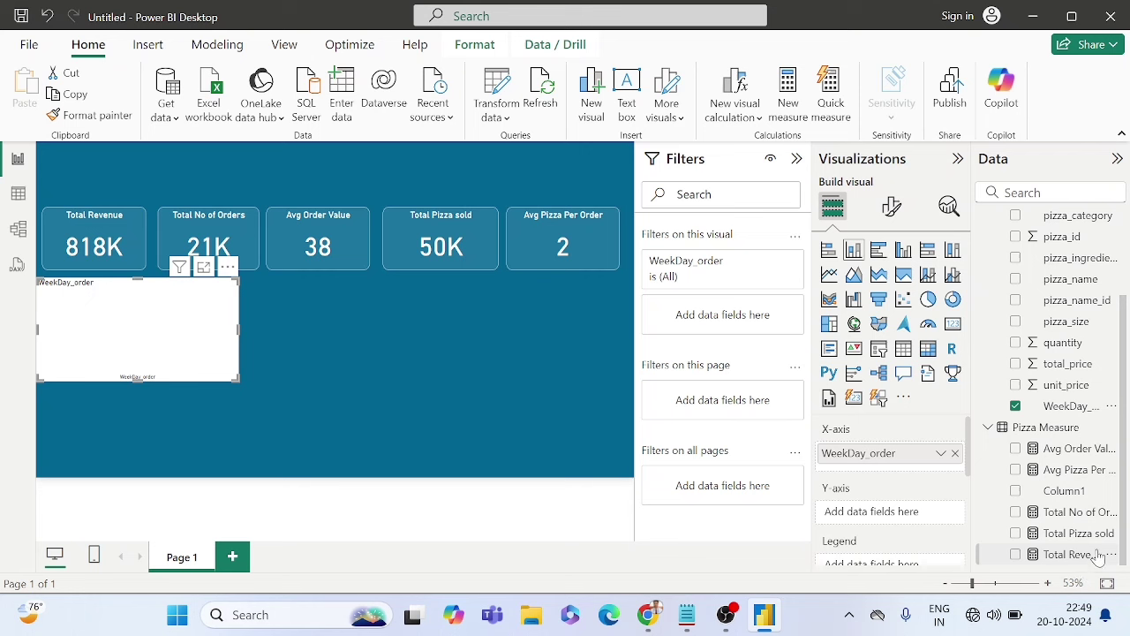
drag(1079, 523, 913, 517)
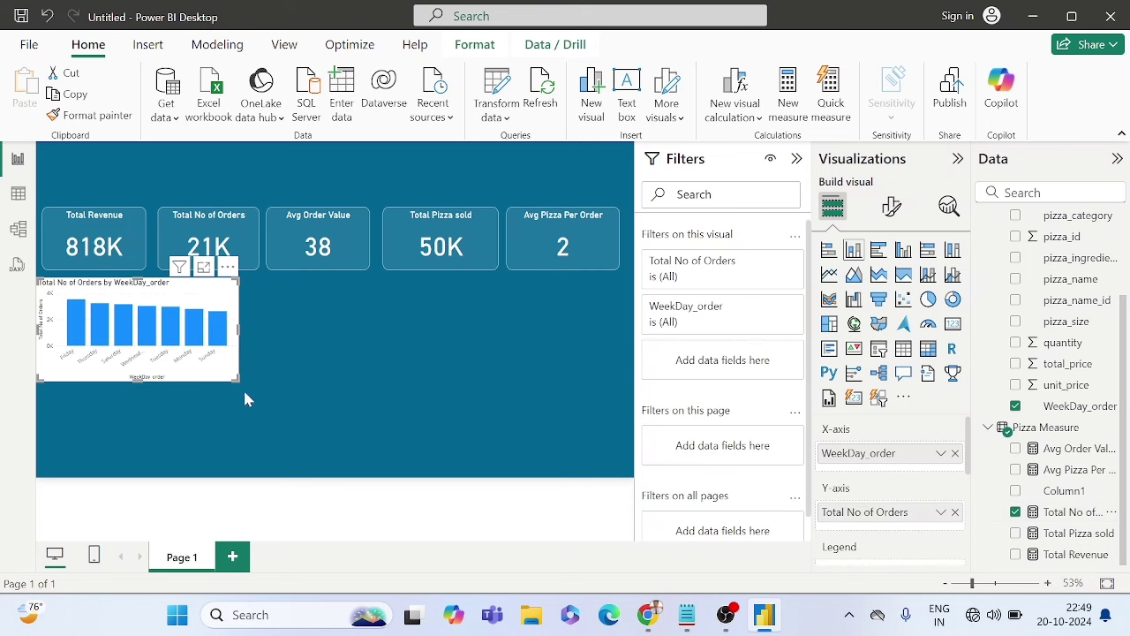
click(252, 360)
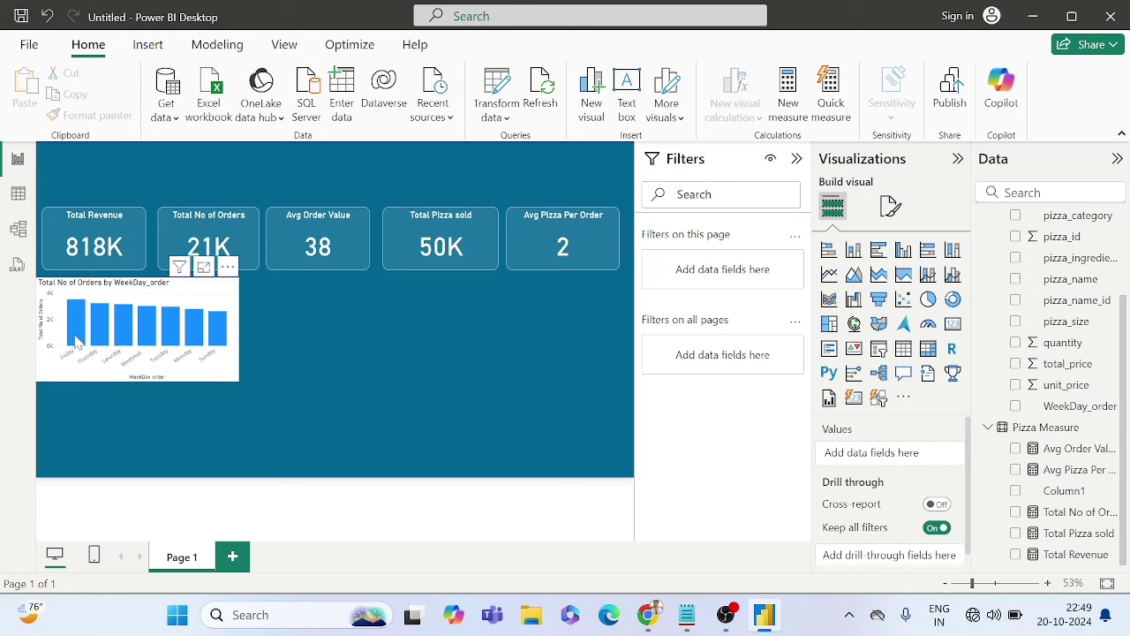
mouse_move(79, 306)
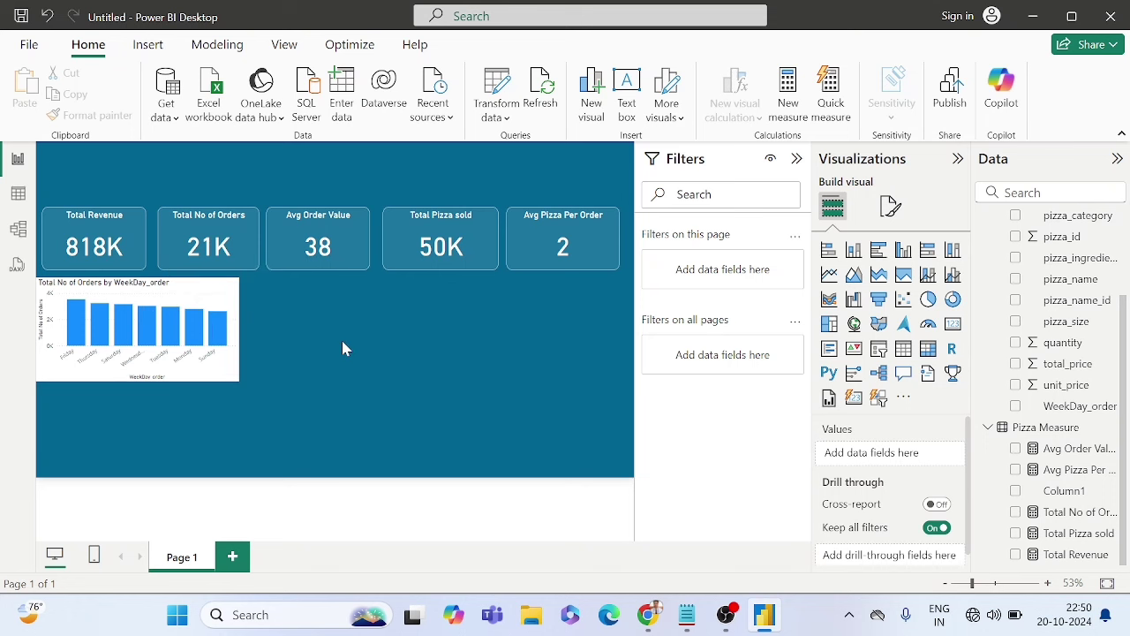
Step: Change the column chart's title text to "Order by Week Day"
click(209, 295)
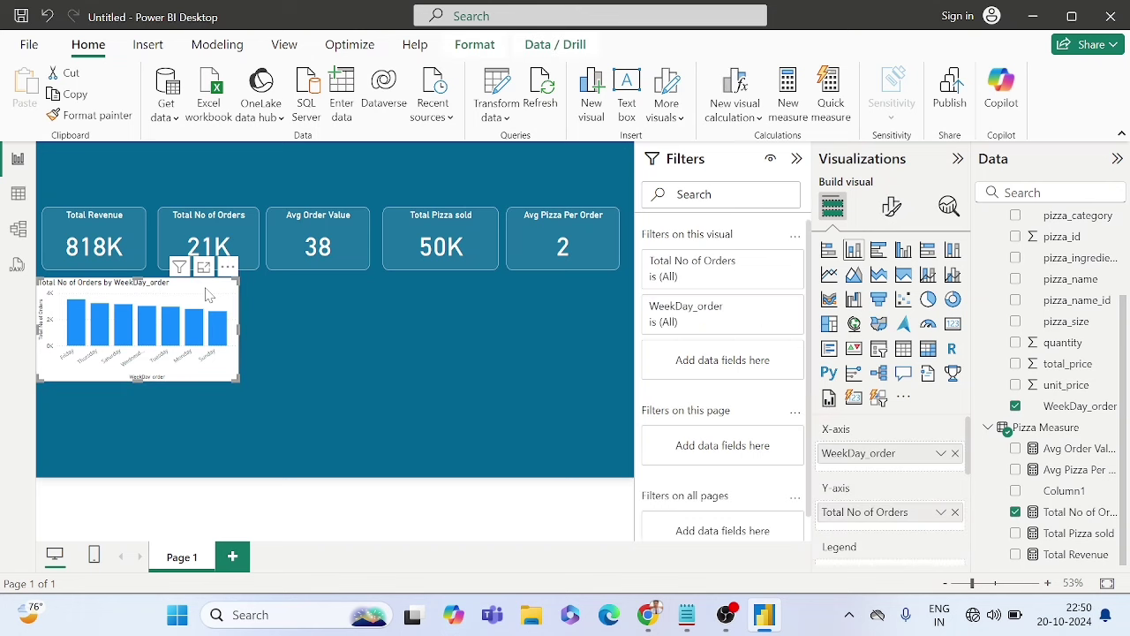
click(893, 208)
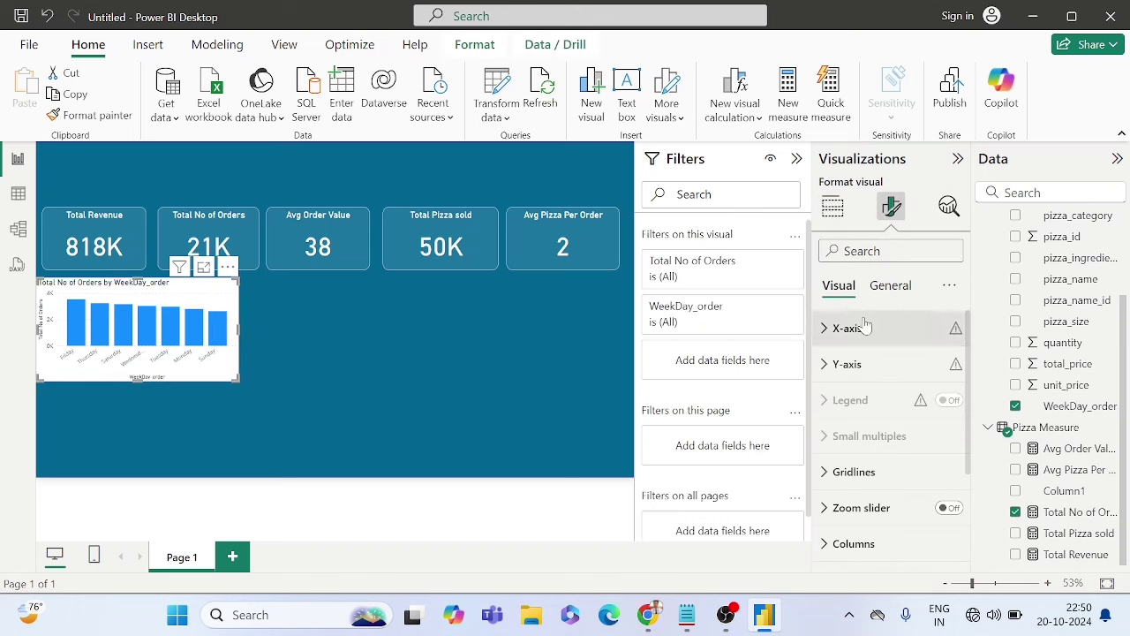
click(886, 295)
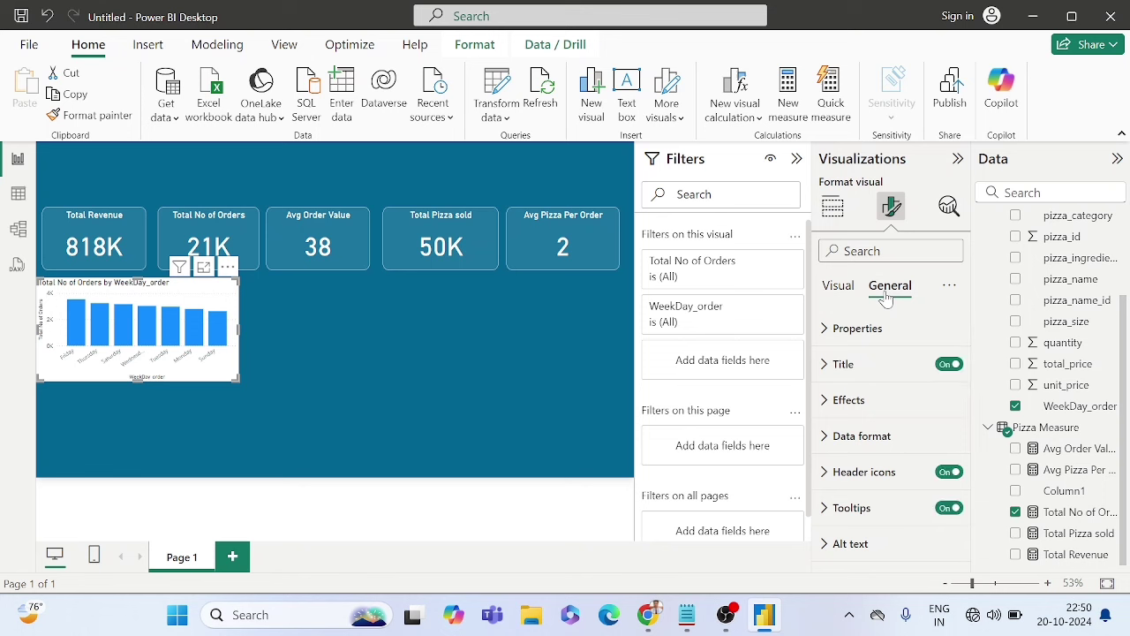
click(843, 364)
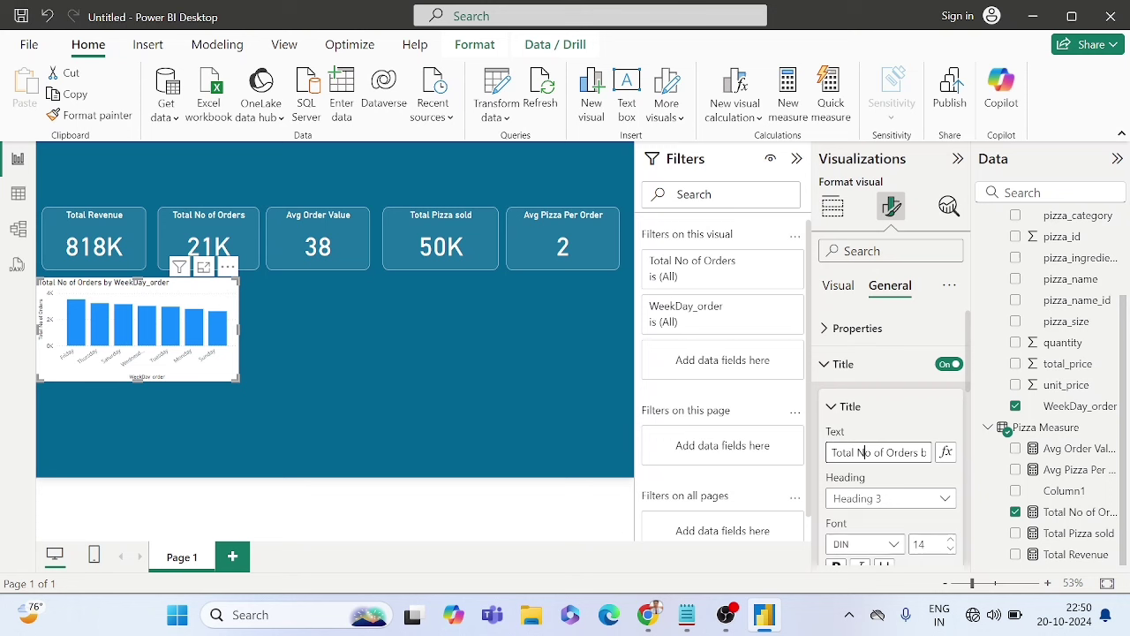
key(ctrl+a)
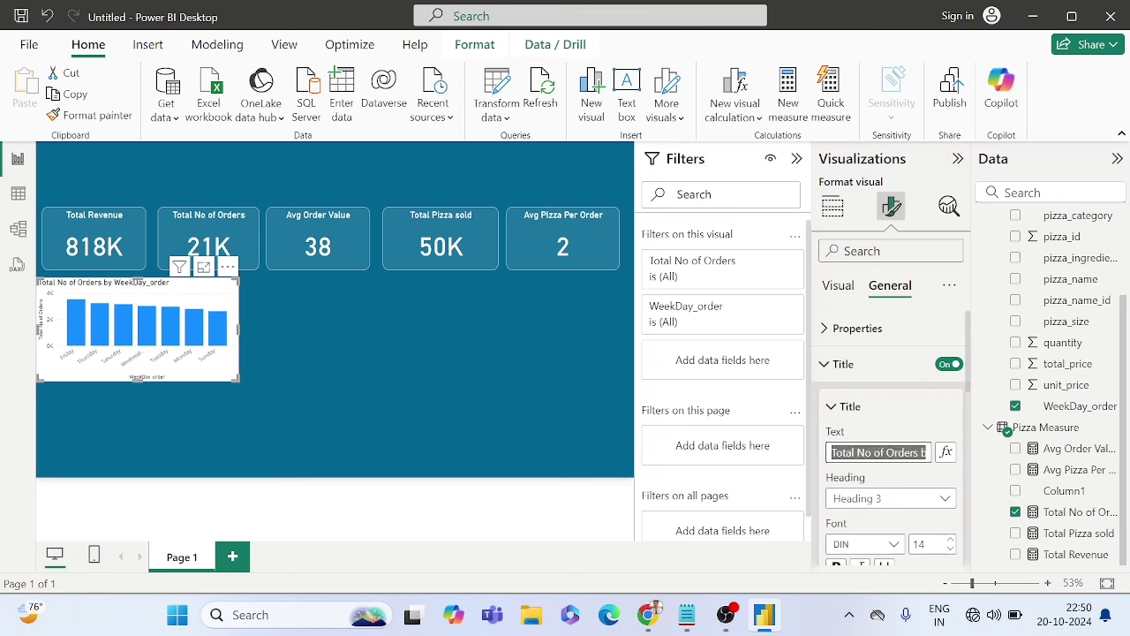
key(BackSpace)
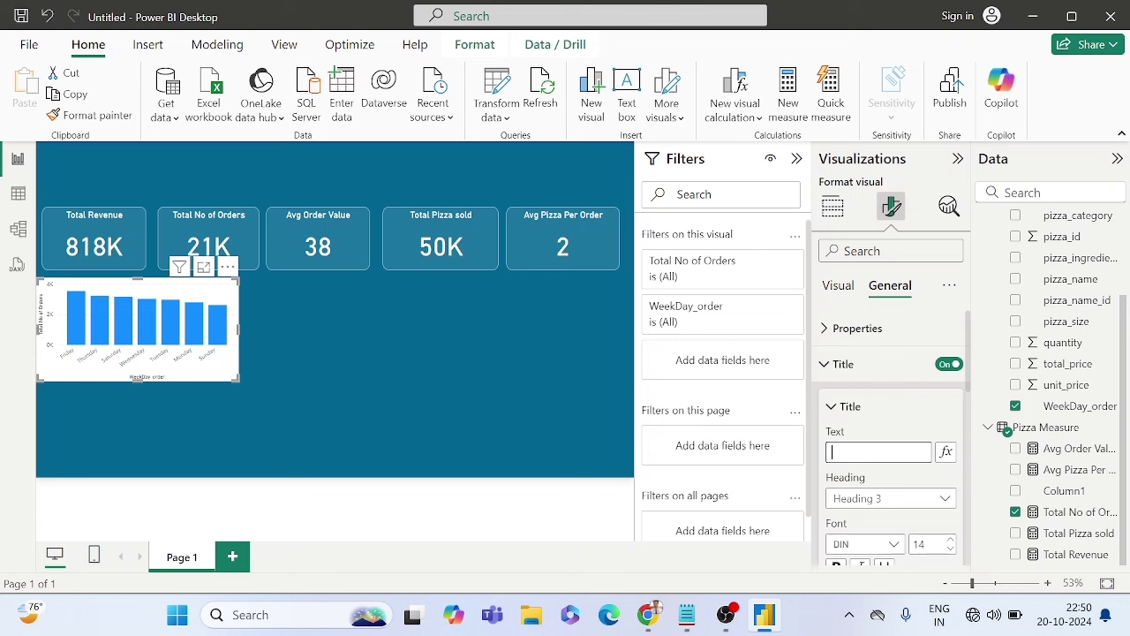
text(Order by)
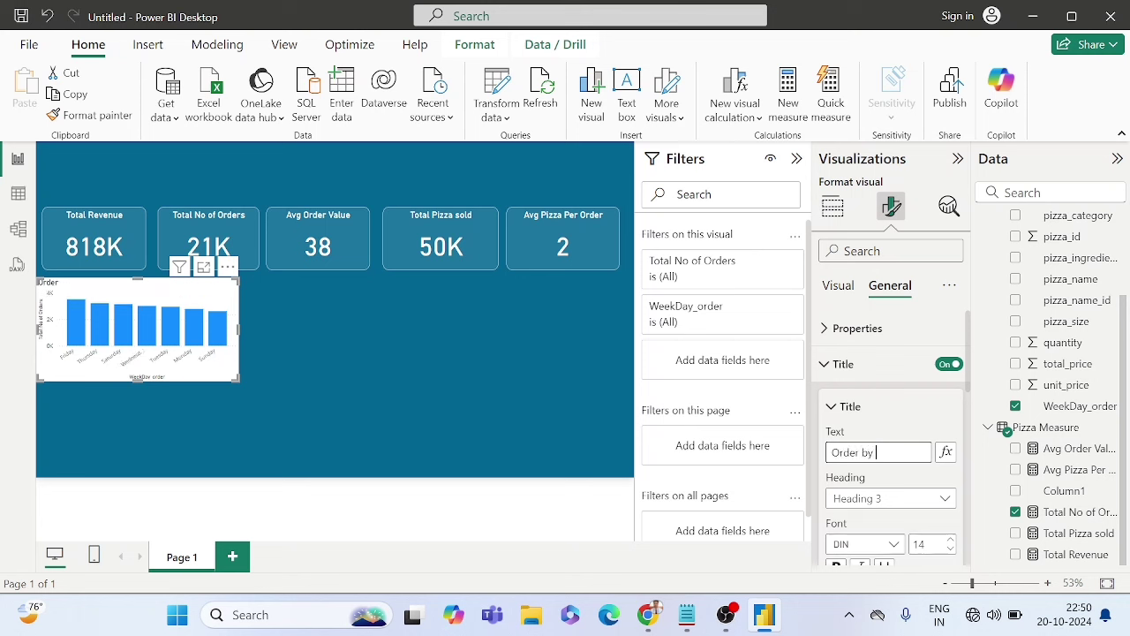
text( Week Day)
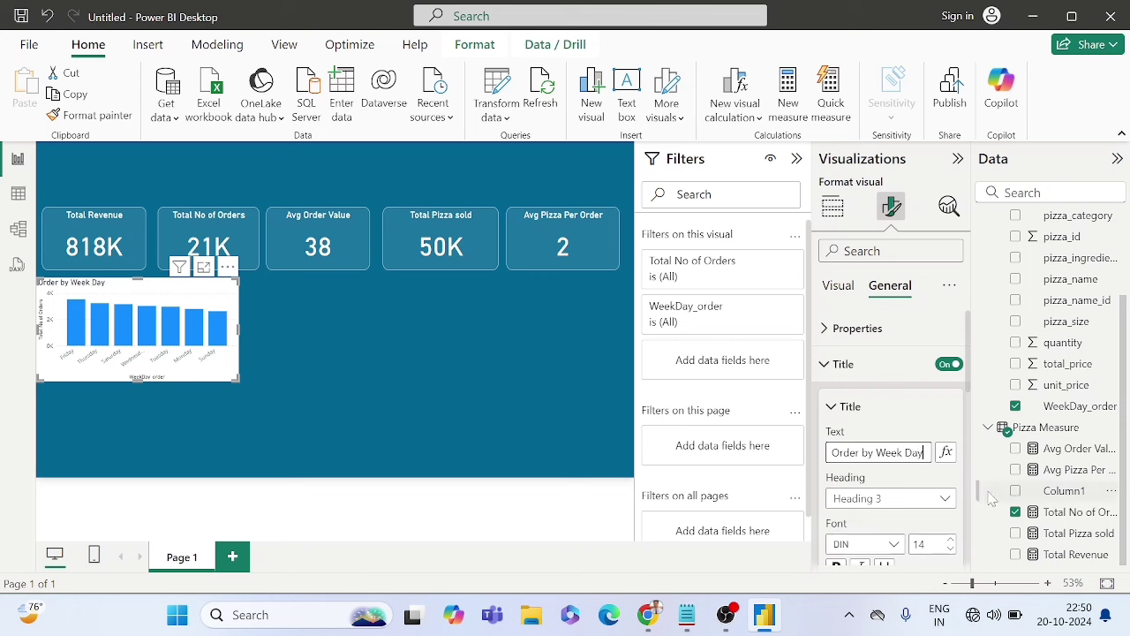
Step: Set the column chart's title font size to 16 and its text color to white
scroll(918, 474, down, 2)
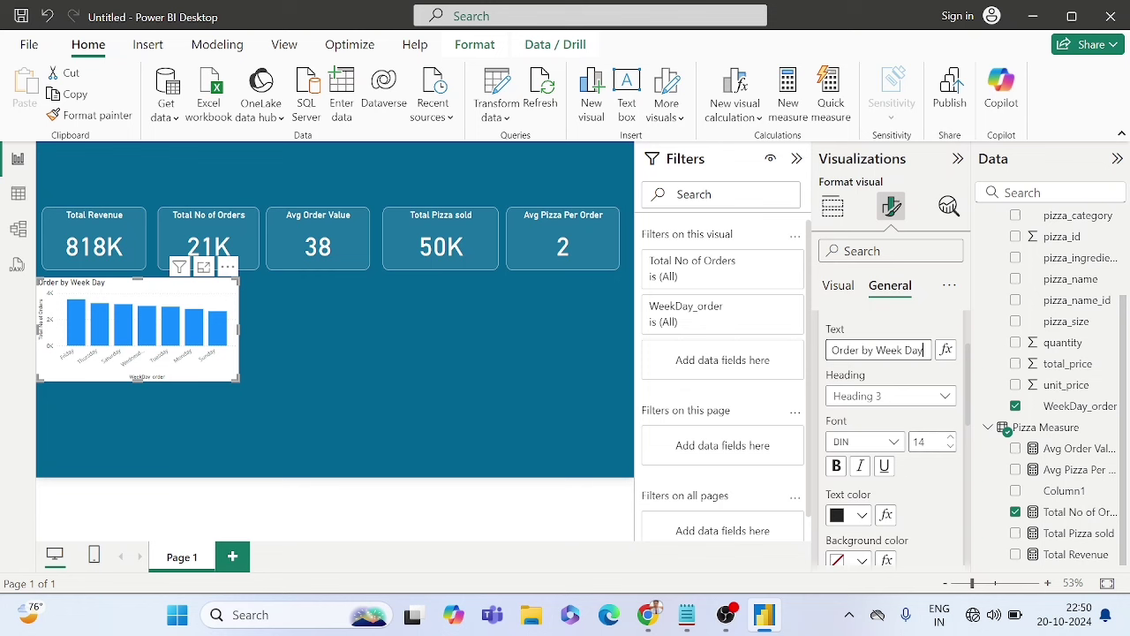
click(953, 437)
click(953, 437)
scroll(923, 481, down, 2)
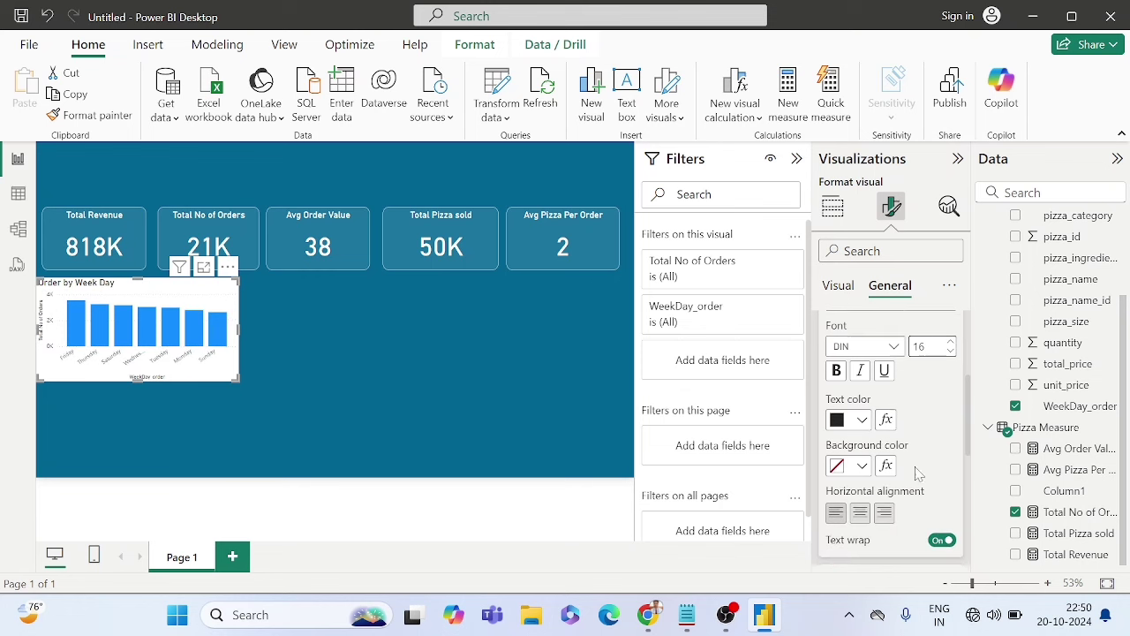
click(862, 419)
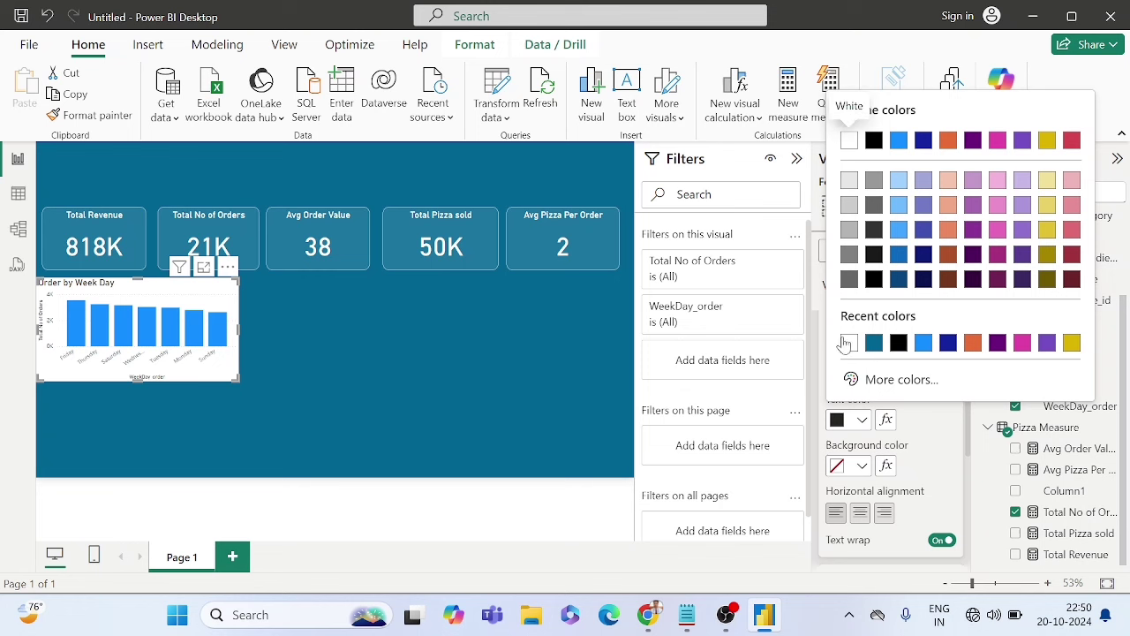
click(845, 343)
scroll(937, 432, down, 1)
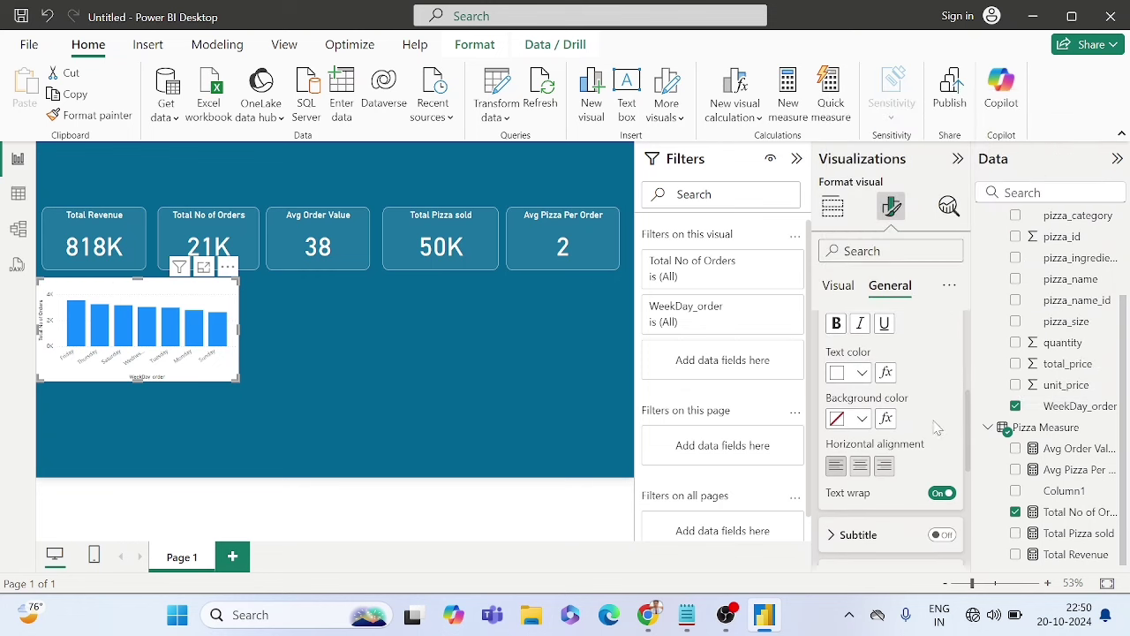
scroll(938, 427, down, 2)
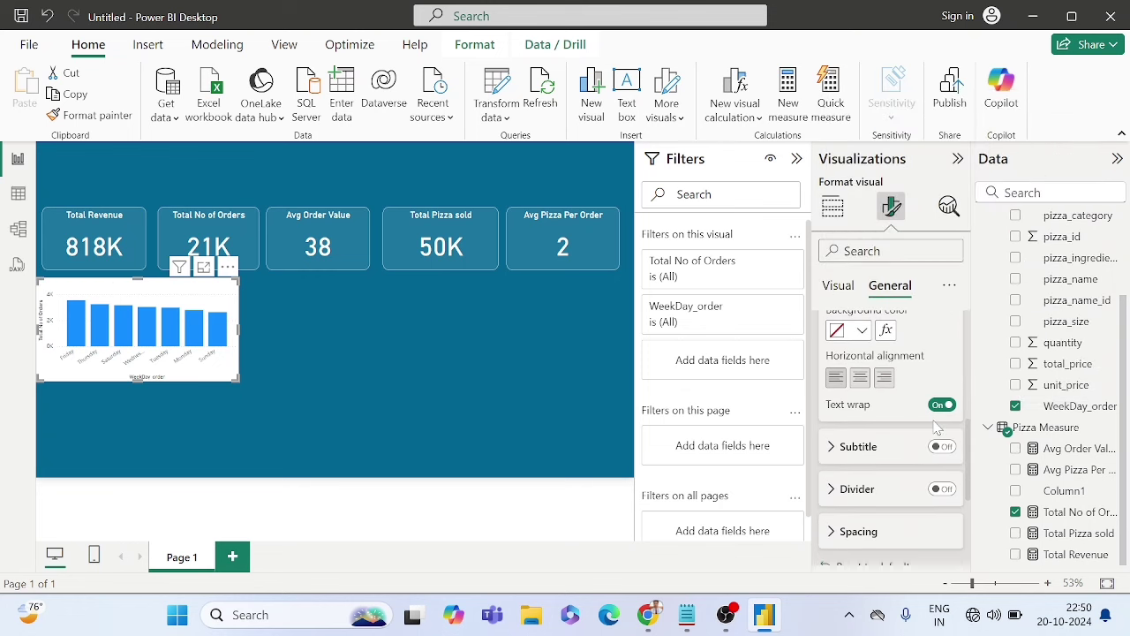
Step: Center the column chart's title and set the chart's background transparency to 90%
click(856, 378)
scroll(852, 477, down, 4)
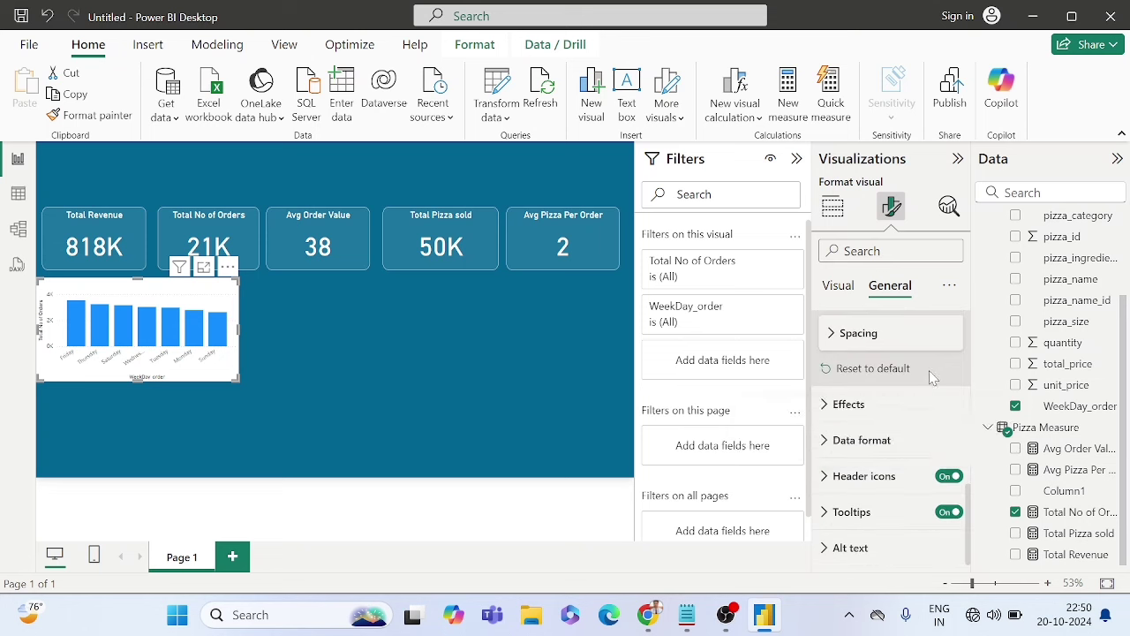
click(852, 403)
scroll(843, 407, down, 2)
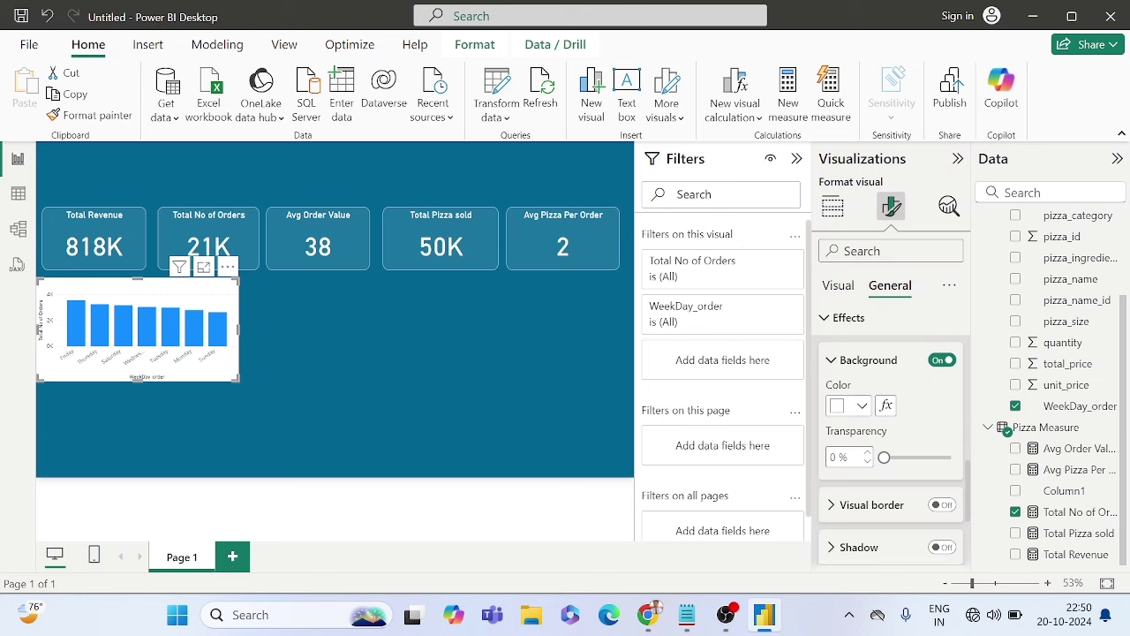
double_click(833, 456)
key(Return)
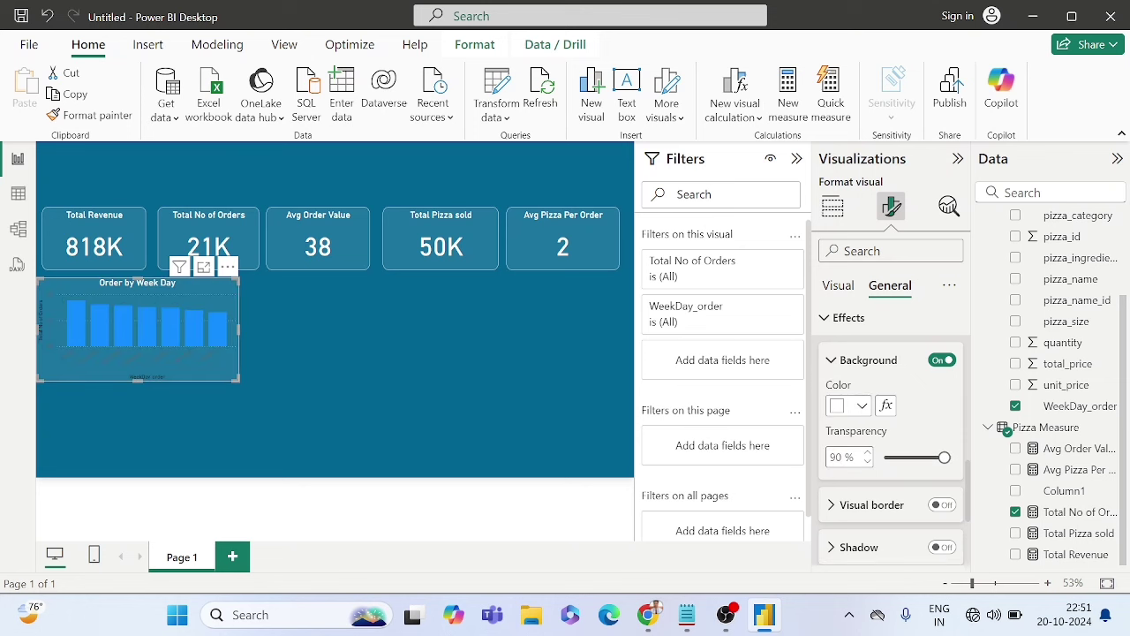
Step: Turn on the column chart's visual border in white with 14 px rounded corners
scroll(925, 435, down, 3)
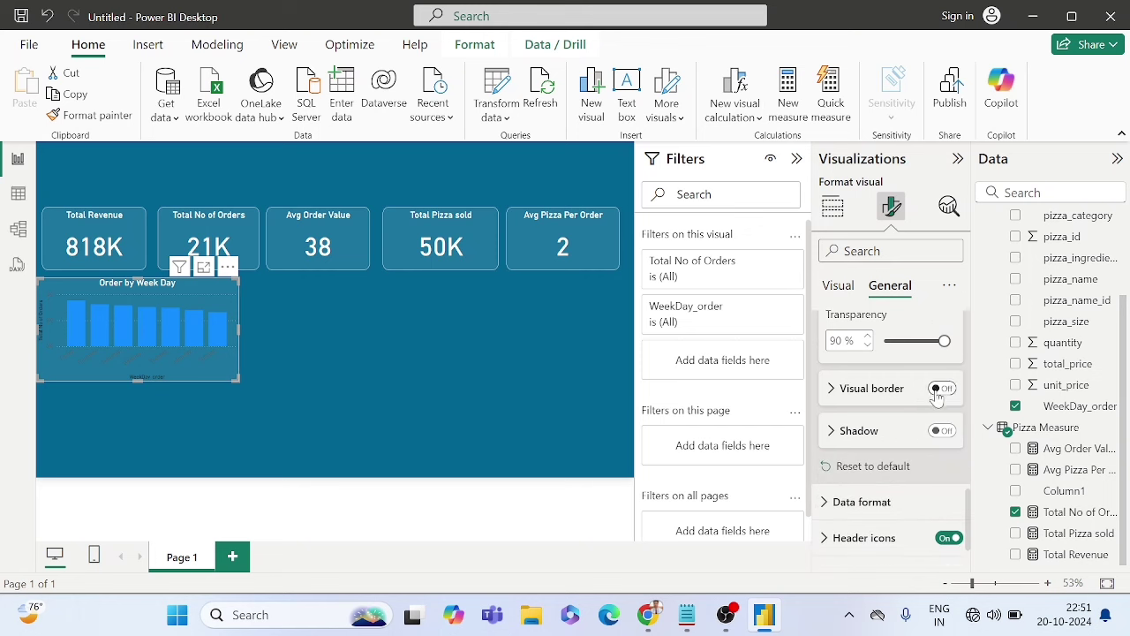
click(939, 391)
click(870, 390)
scroll(883, 397, down, 3)
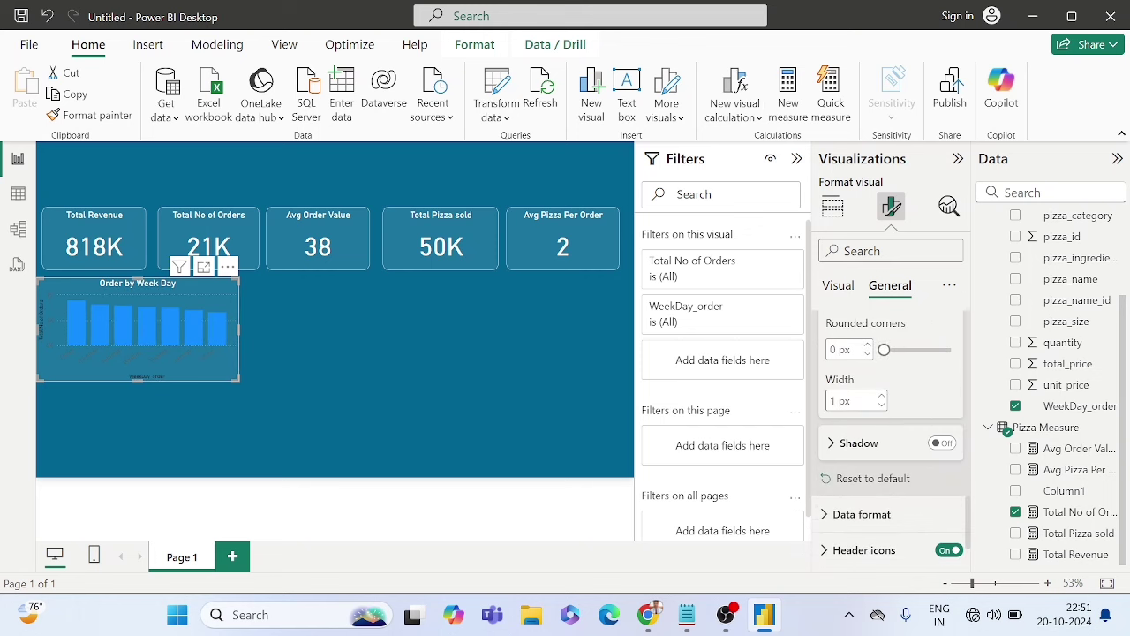
scroll(861, 379, up, 2)
click(845, 373)
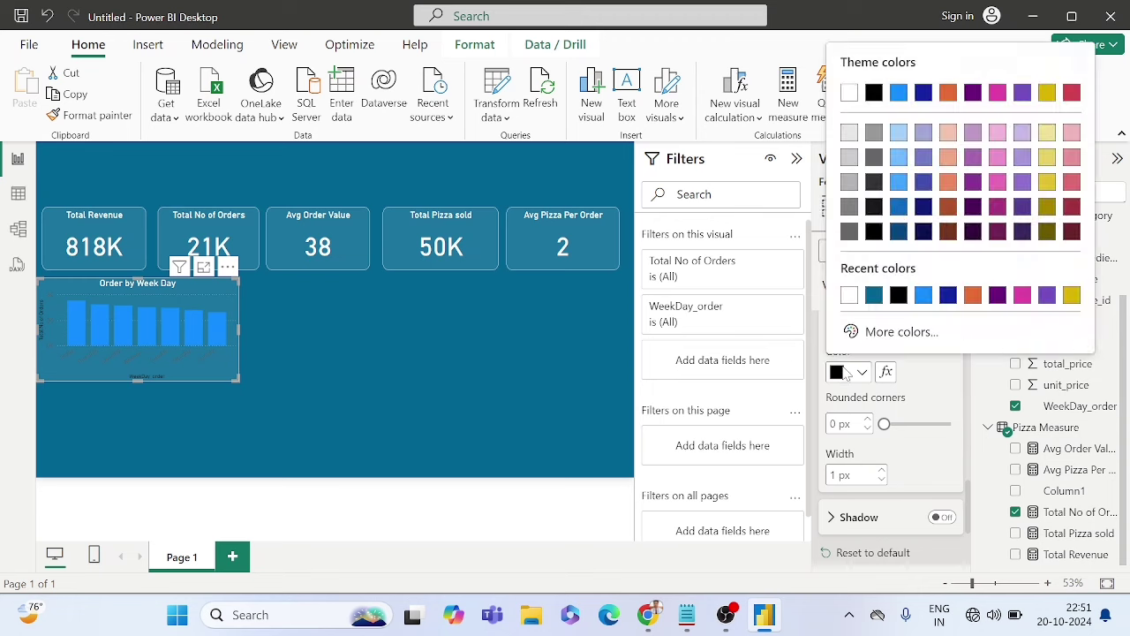
click(849, 295)
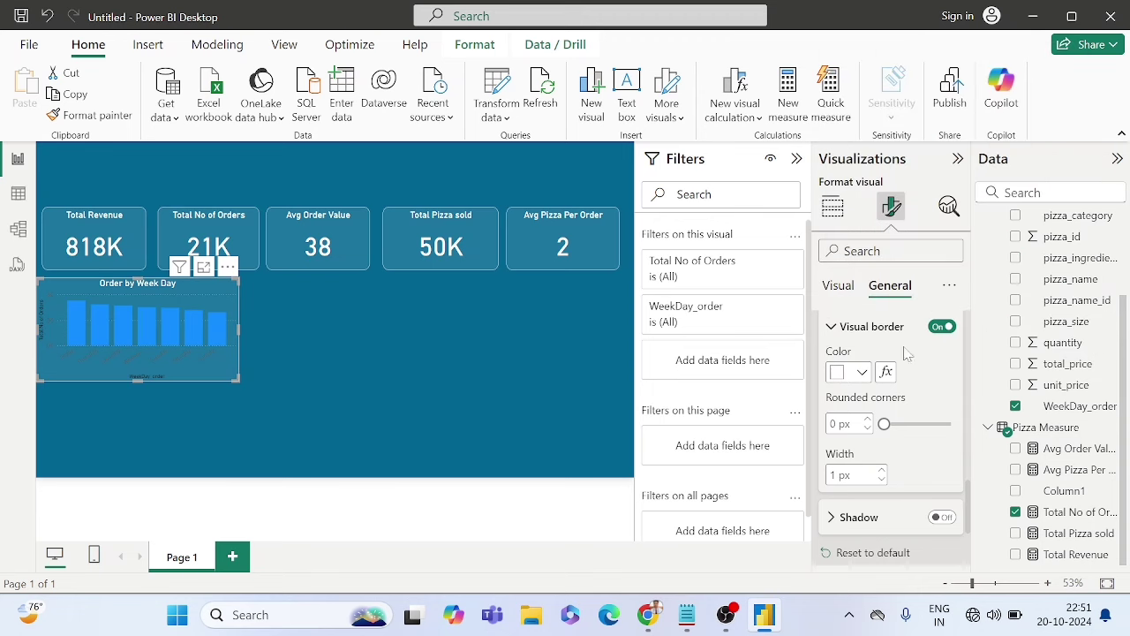
scroll(913, 371, down, 1)
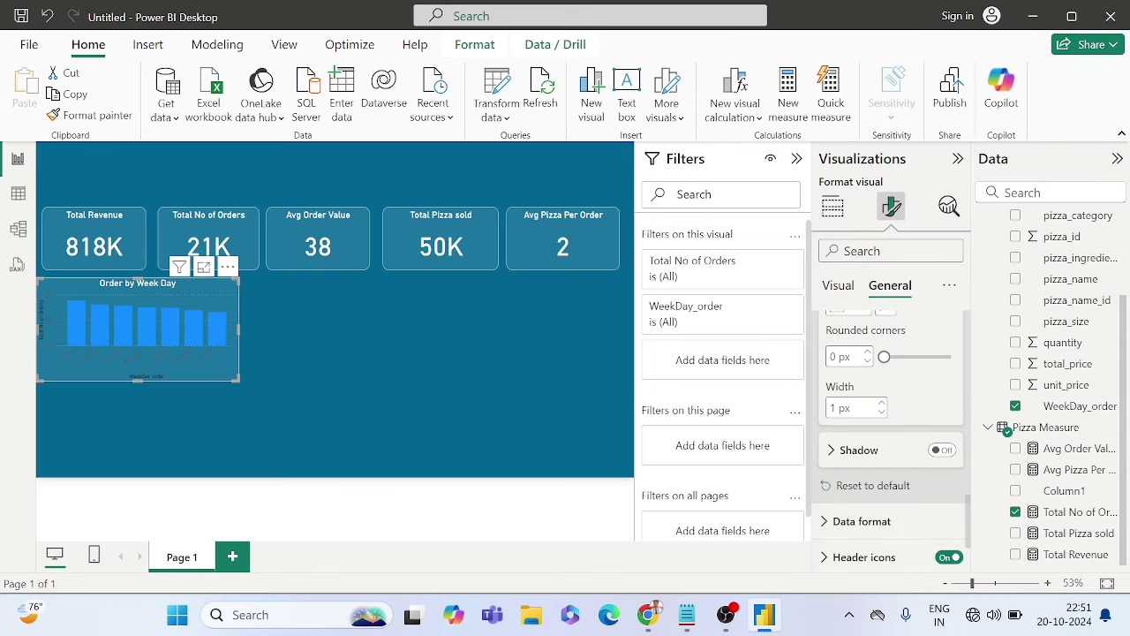
text(14)
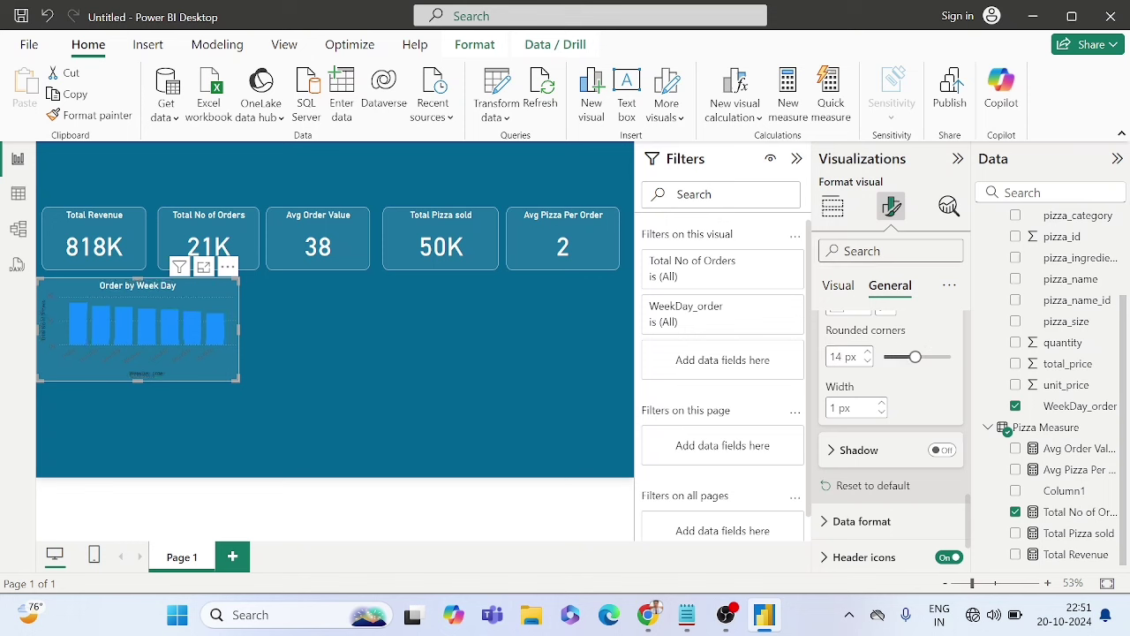
Step: Find the chart's color settings and make the X-axis values and X-axis title white
scroll(853, 344, up, 10)
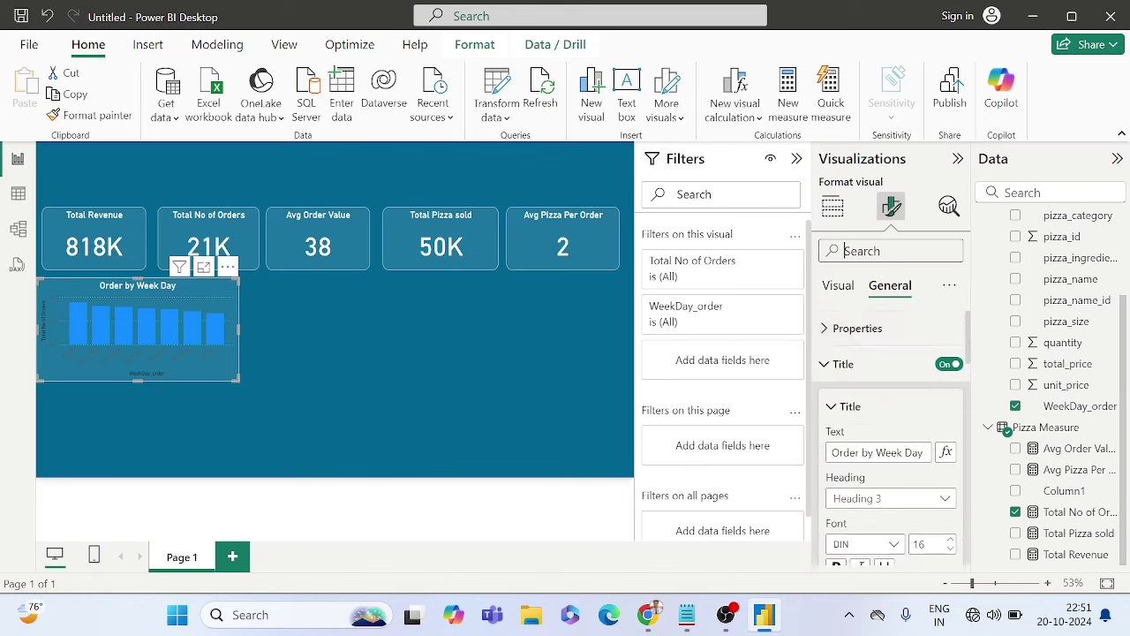
text(color)
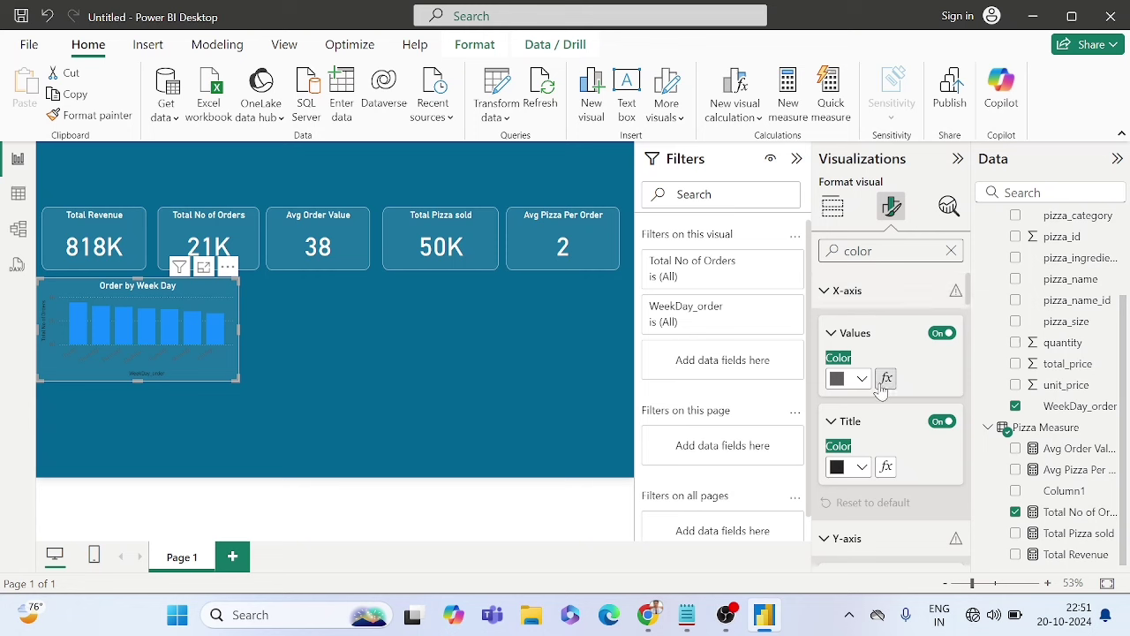
click(837, 379)
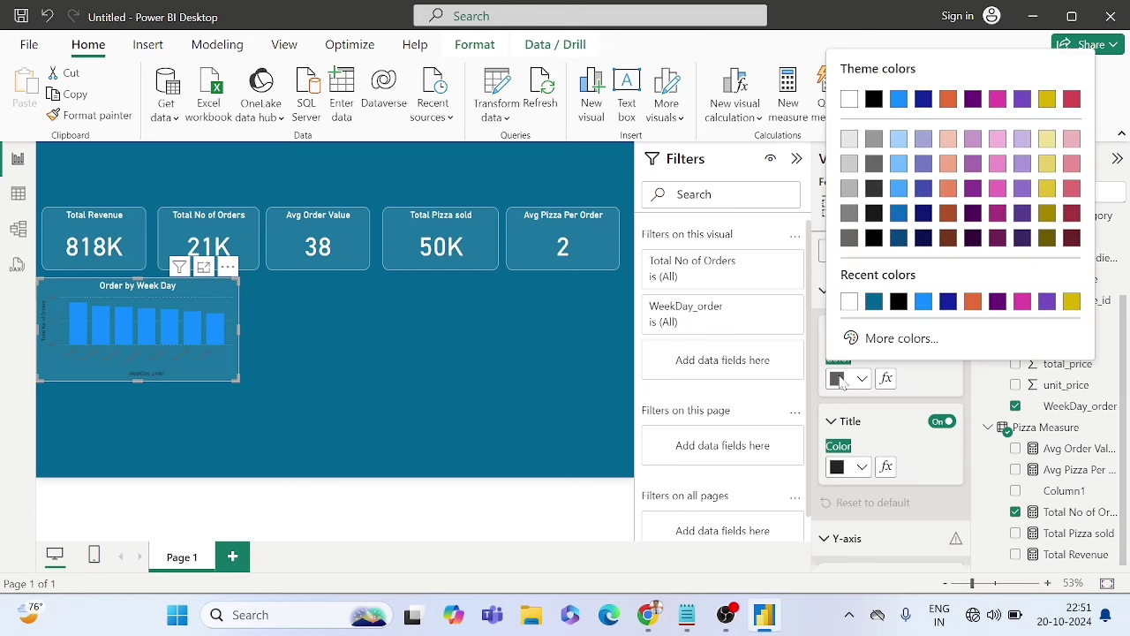
click(846, 303)
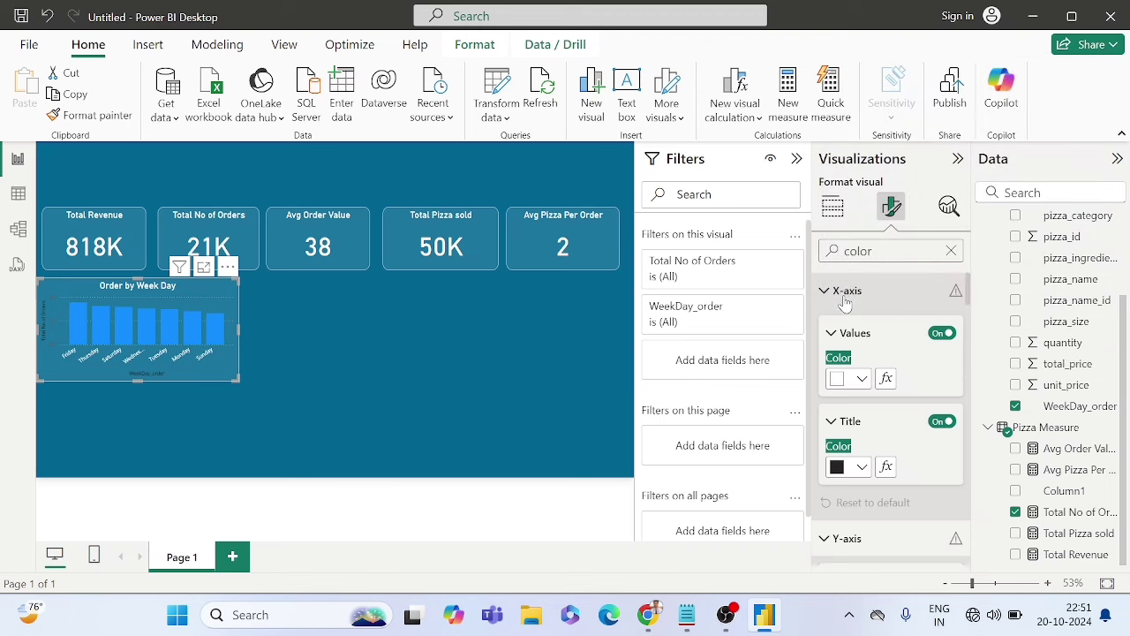
scroll(883, 415, down, 1)
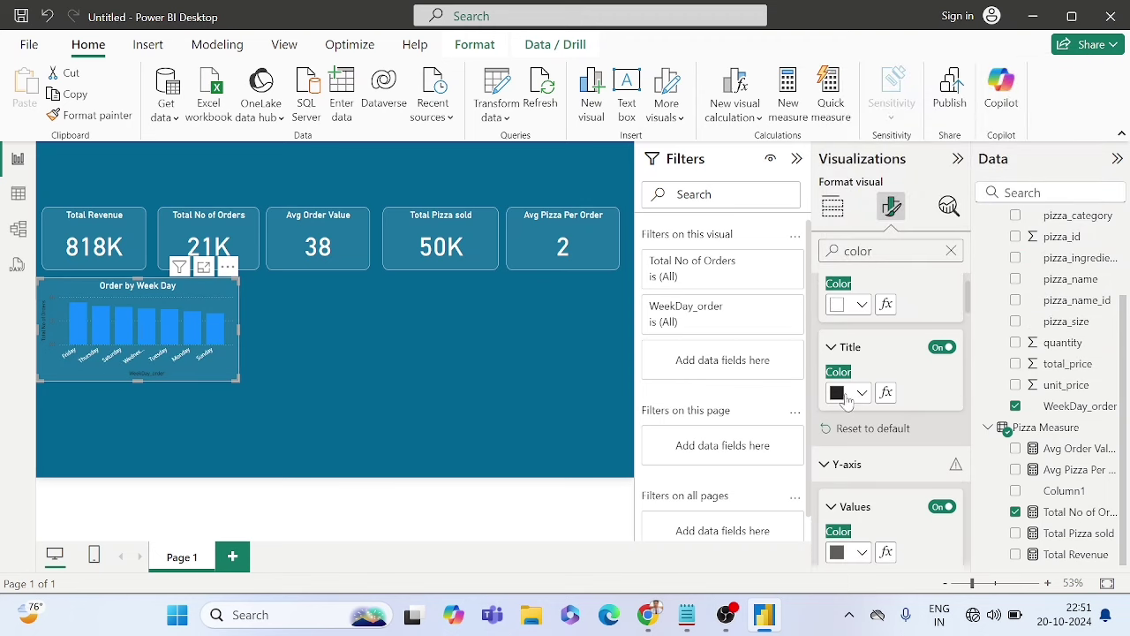
click(855, 395)
click(846, 319)
scroll(870, 424, down, 1)
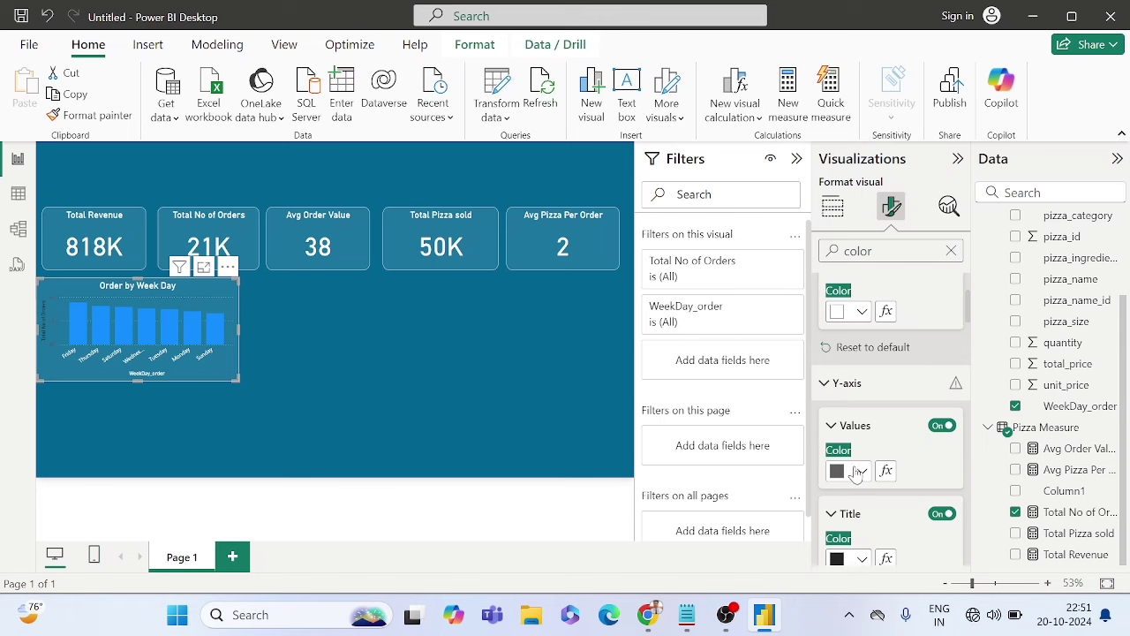
Step: Set the color of the chart's Y-axis values and Y-axis title to white
click(861, 472)
click(850, 394)
scroll(854, 433, down, 3)
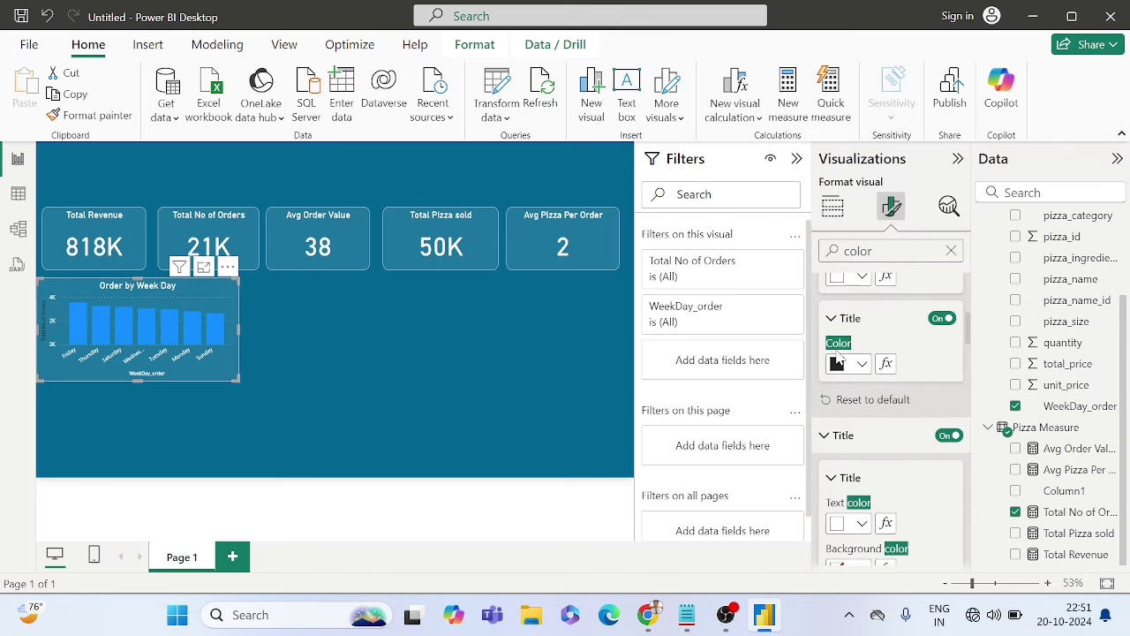
click(844, 362)
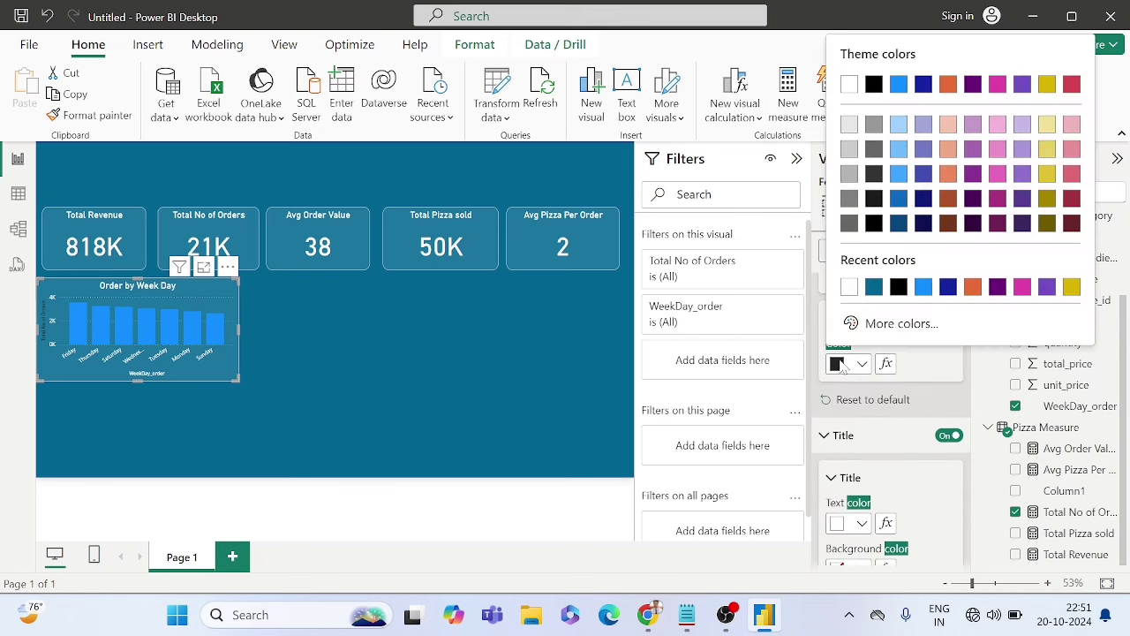
click(850, 288)
Step: Change the chart's column color to a custom bright cyan, #00E0F4
scroll(869, 392, down, 3)
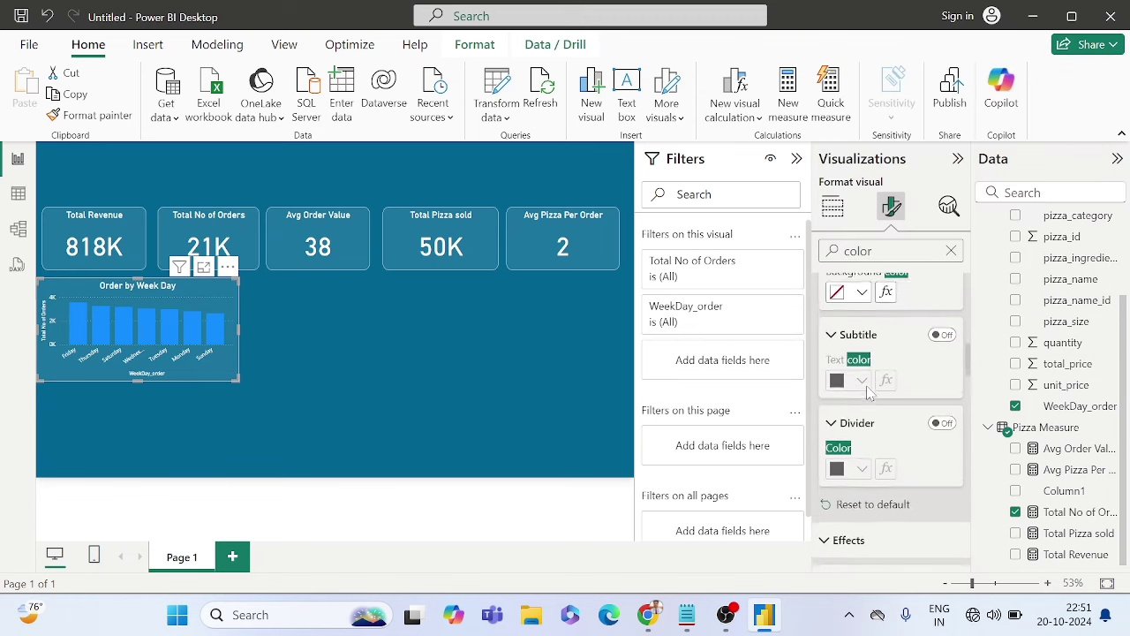
scroll(869, 392, down, 10)
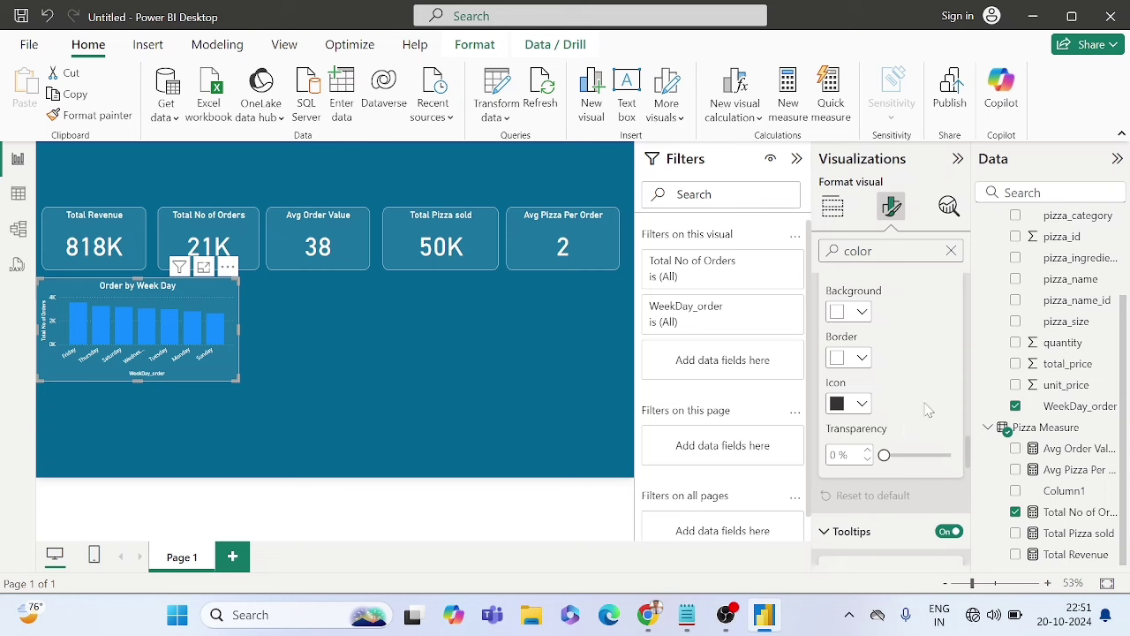
scroll(929, 409, down, 6)
scroll(928, 408, up, 4)
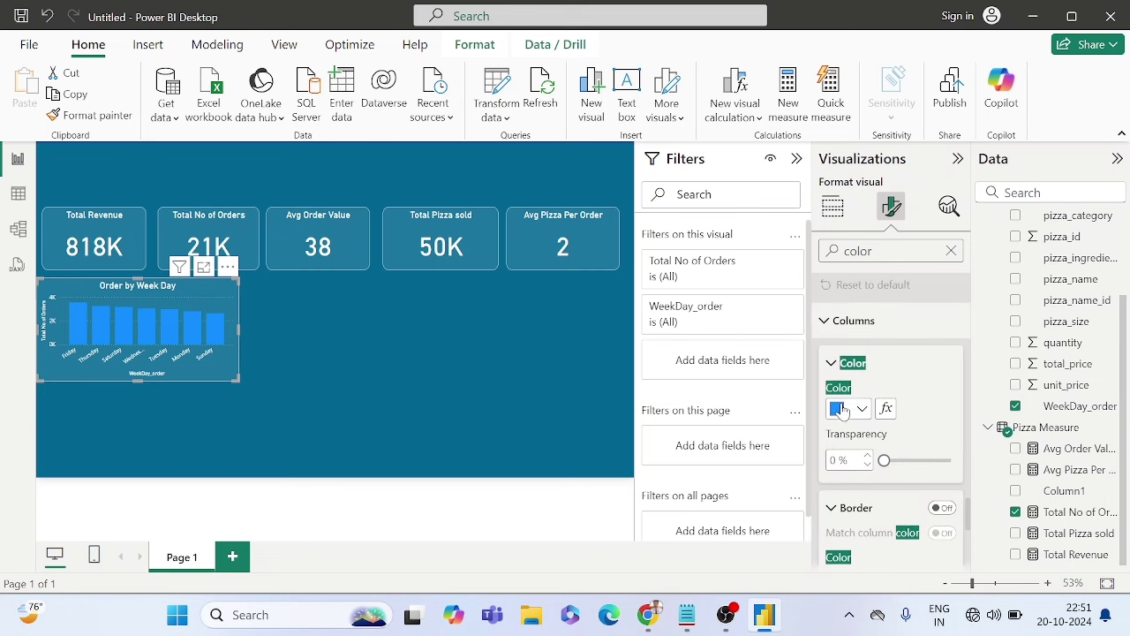
click(841, 409)
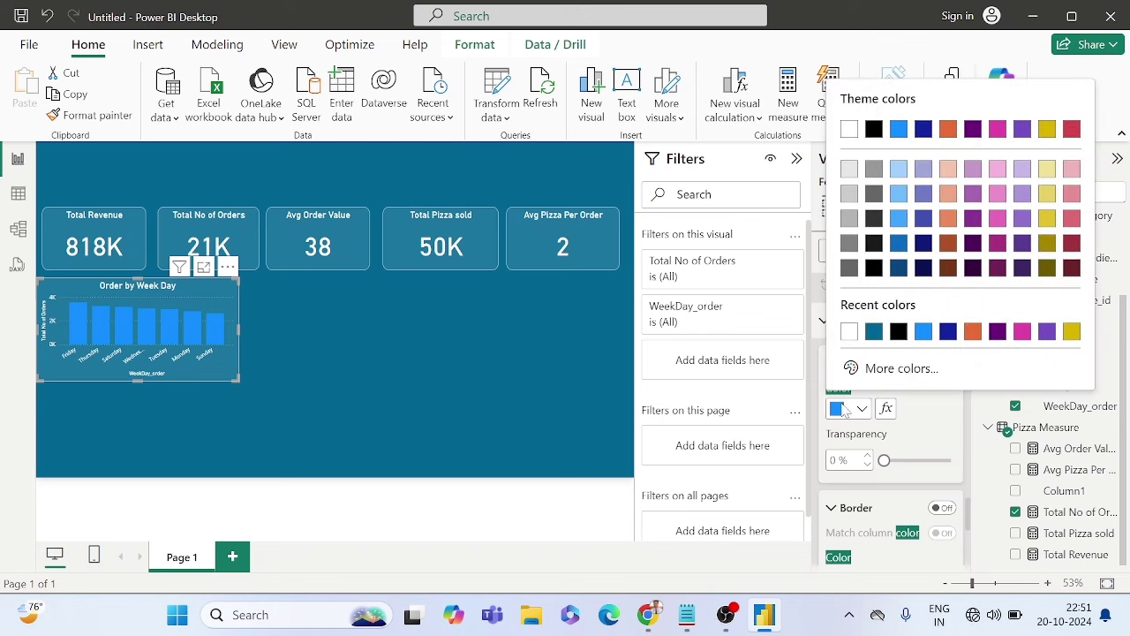
click(890, 369)
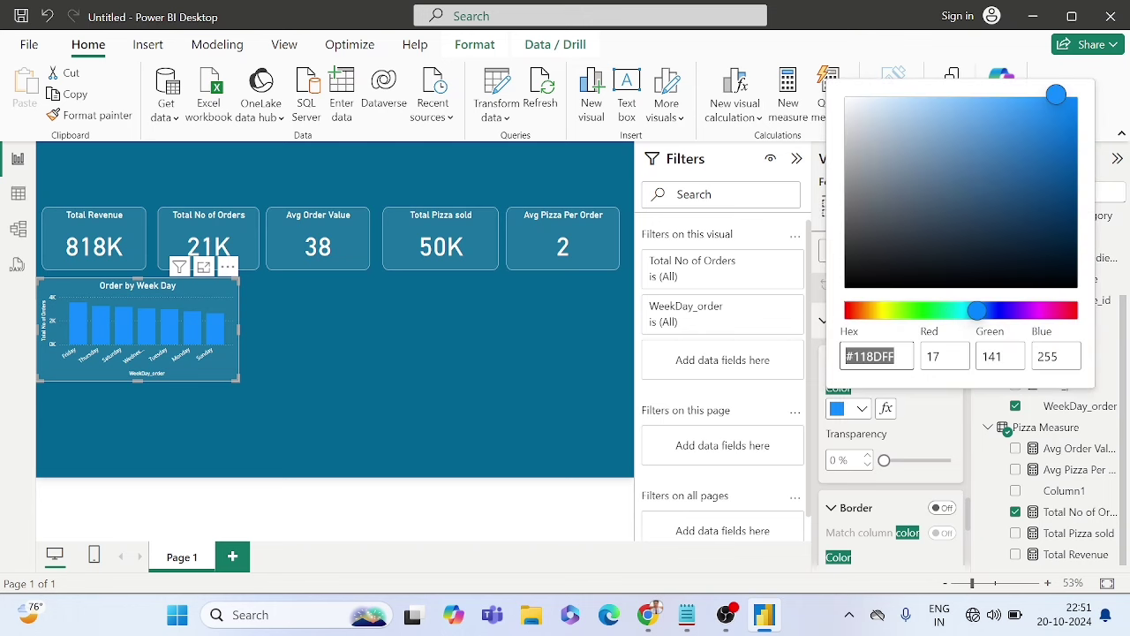
drag(977, 311, 965, 312)
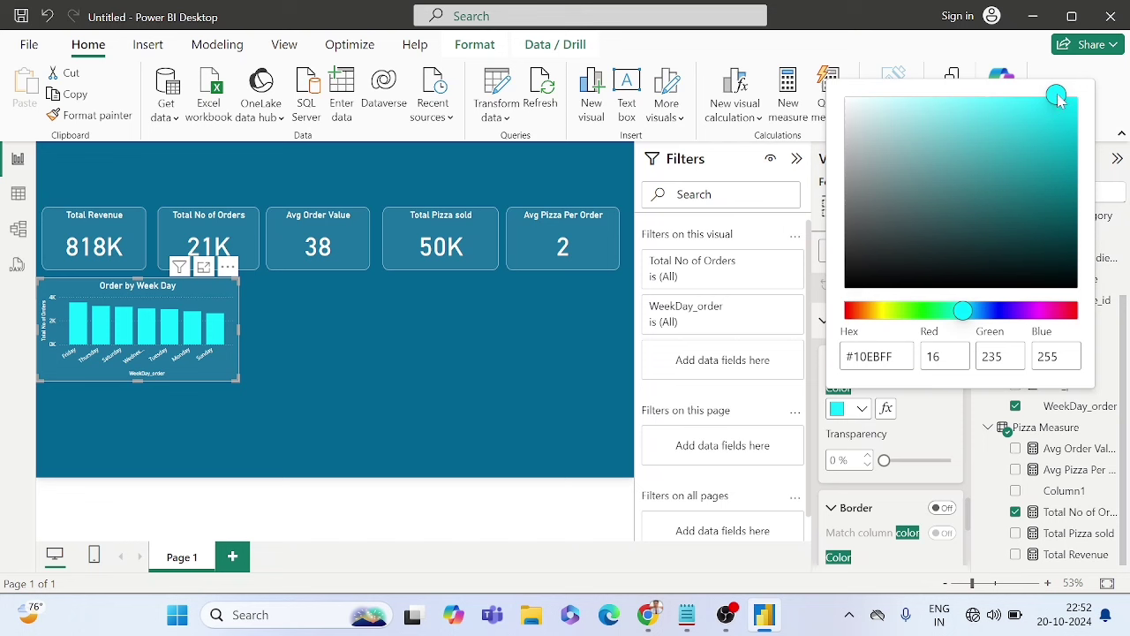
drag(1062, 107, 1074, 110)
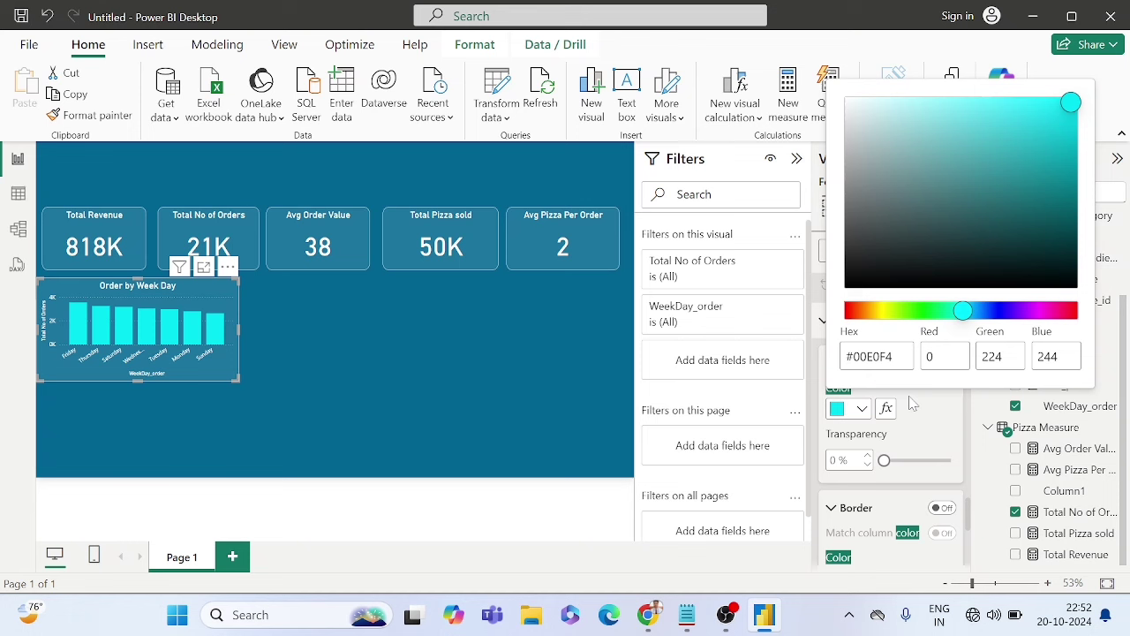
key(Escape)
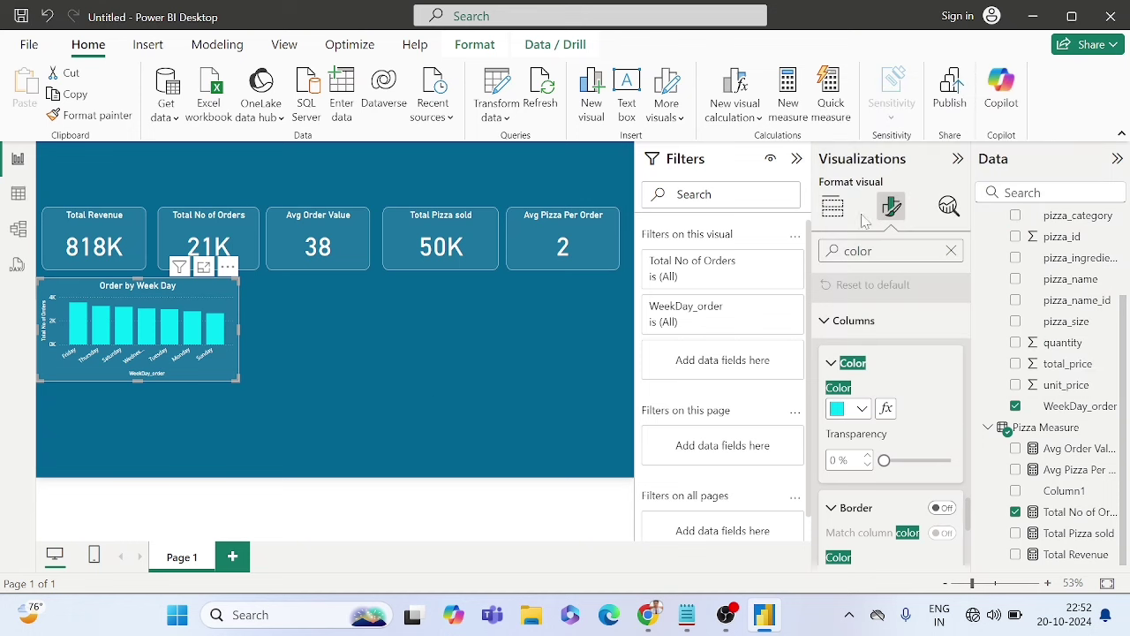
Step: Clear the format settings search and turn on data labels for the column chart
click(950, 251)
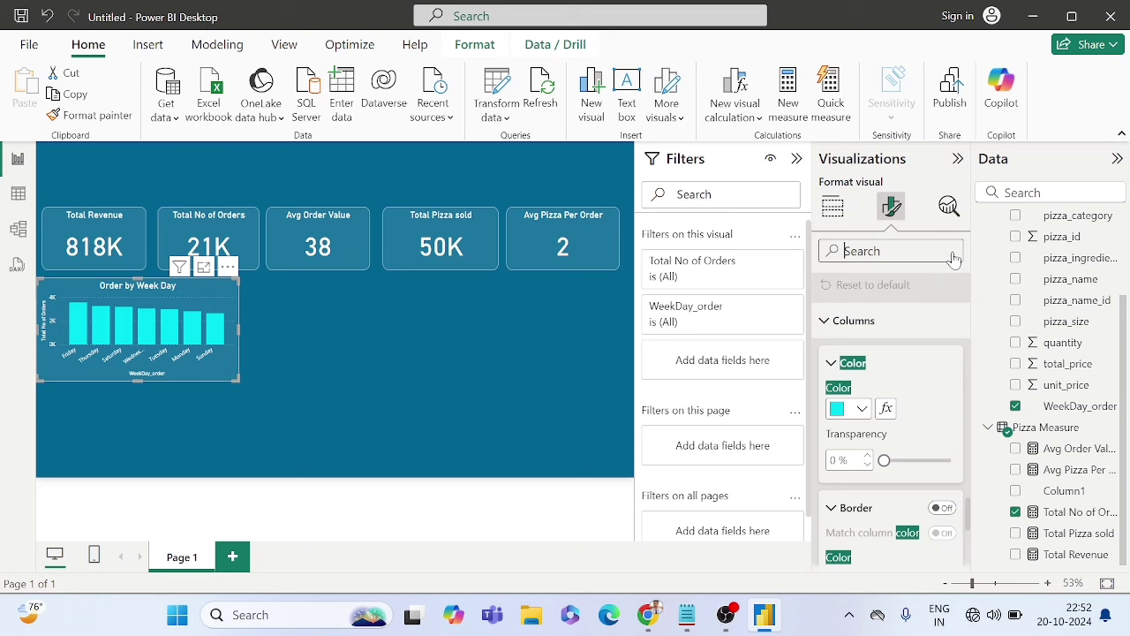
scroll(915, 367, up, 10)
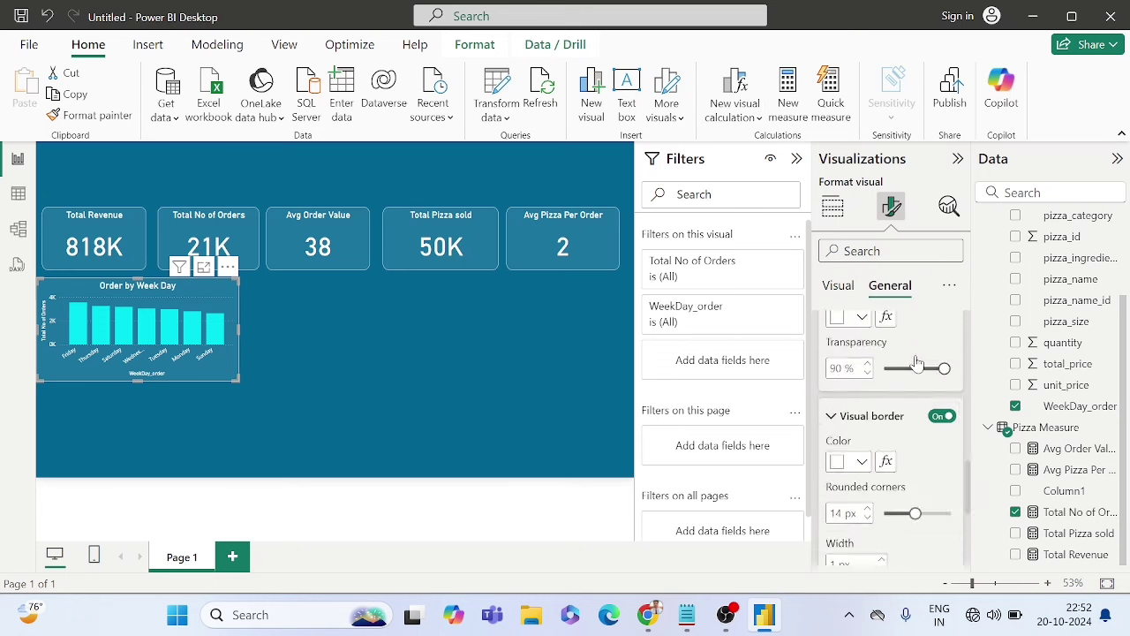
click(834, 286)
scroll(886, 442, down, 1)
scroll(886, 442, down, 3)
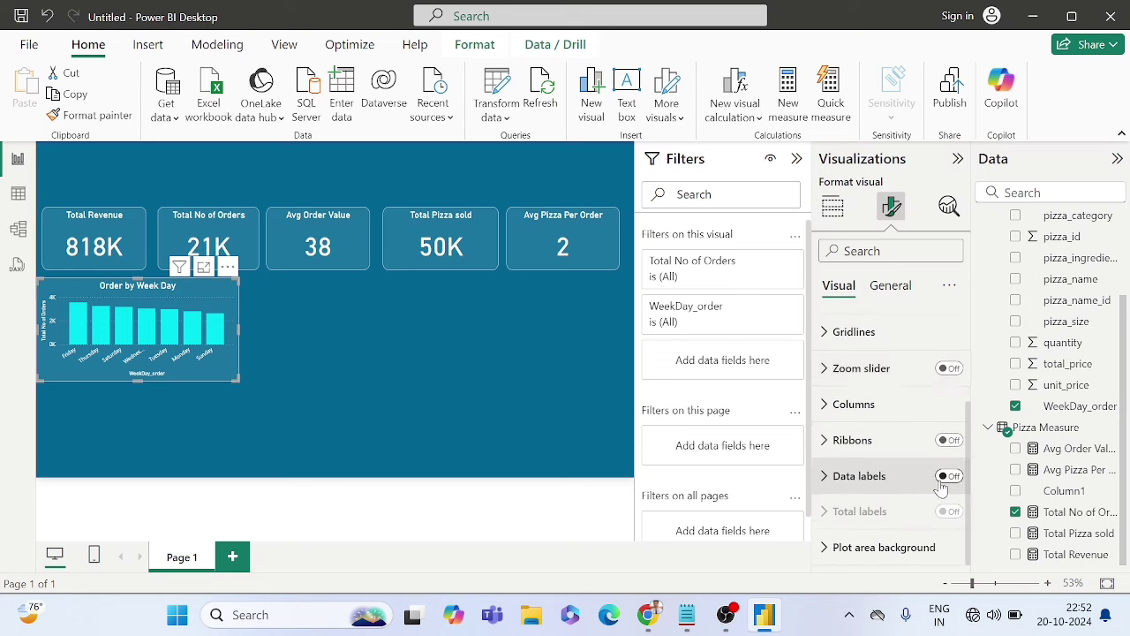
click(948, 476)
Step: Set the data label values' color to white and deselect the chart
click(860, 476)
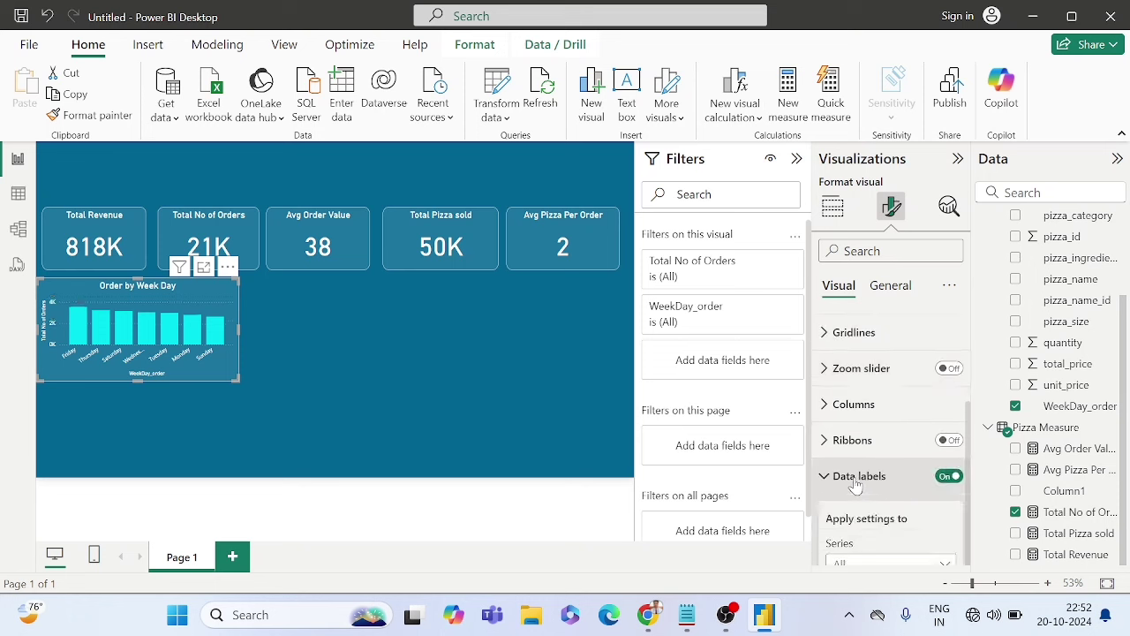
scroll(856, 484, down, 3)
scroll(875, 444, down, 5)
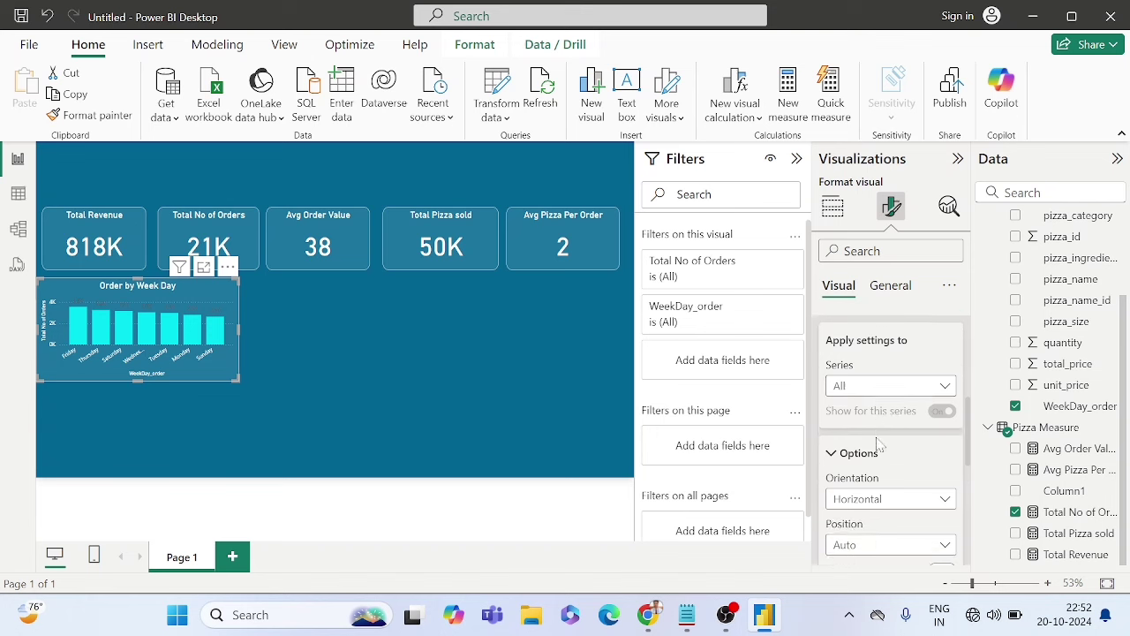
scroll(875, 445, down, 1)
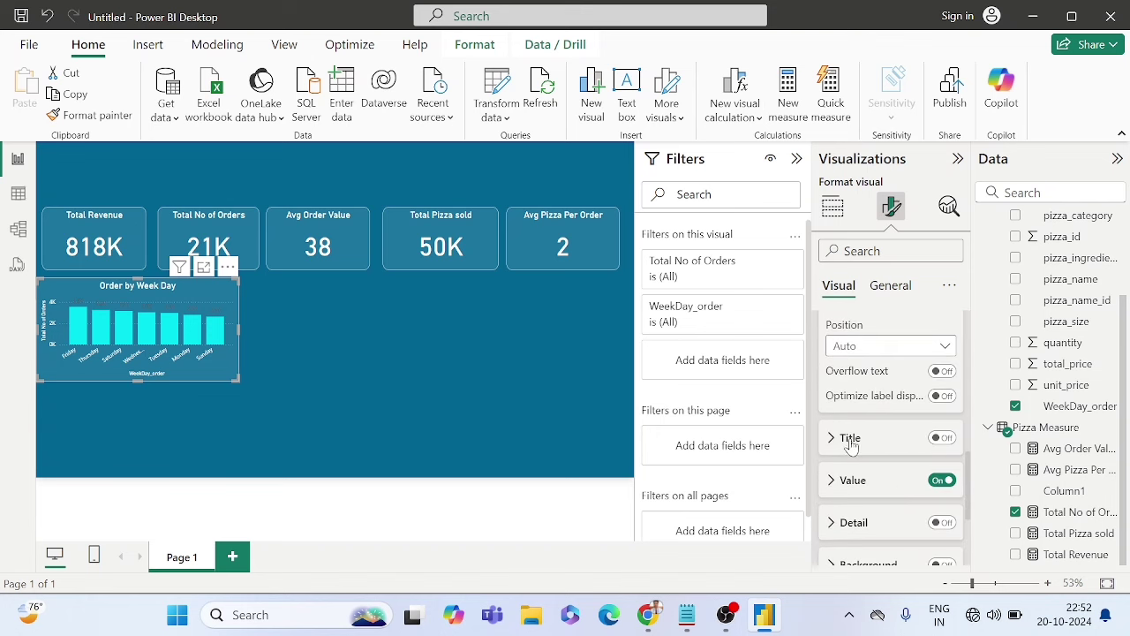
click(843, 482)
scroll(843, 468, down, 4)
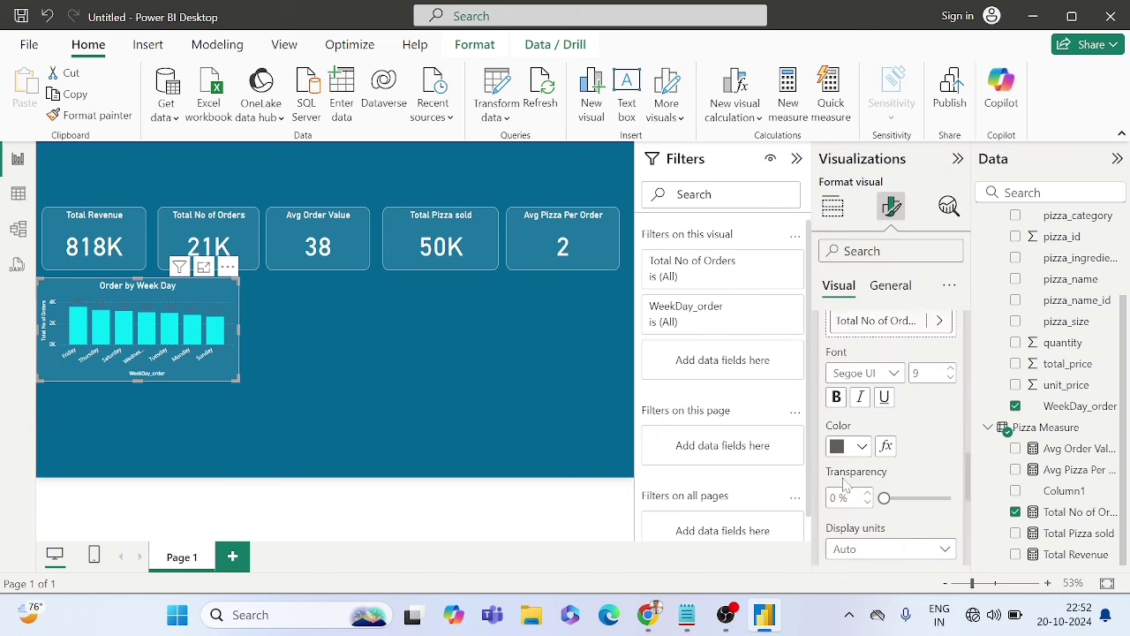
click(843, 444)
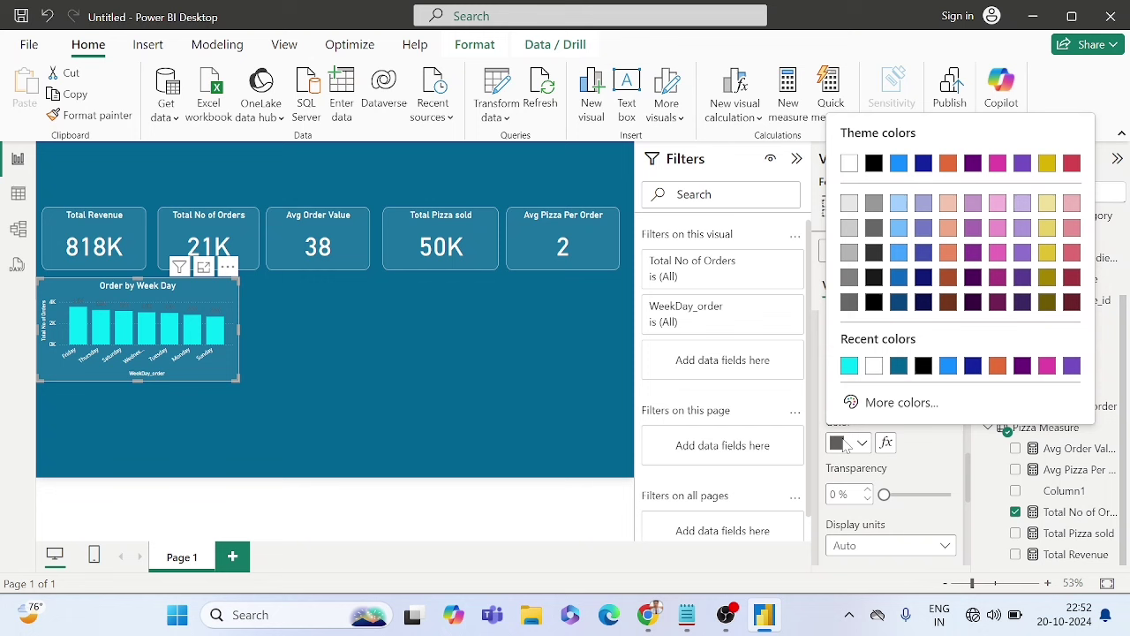
click(871, 368)
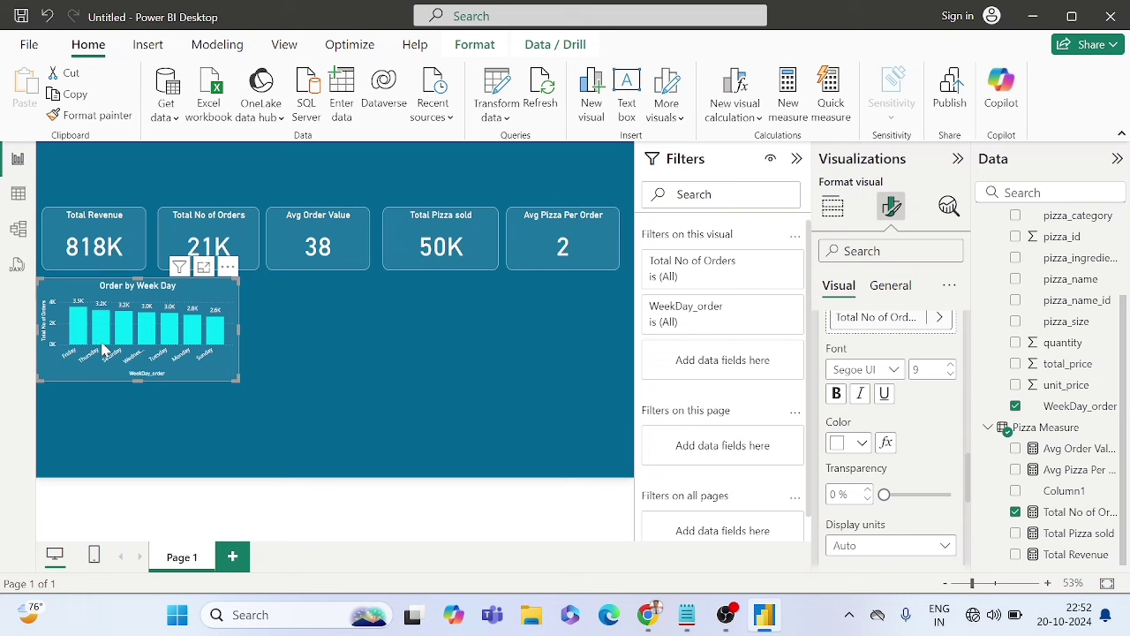
click(279, 333)
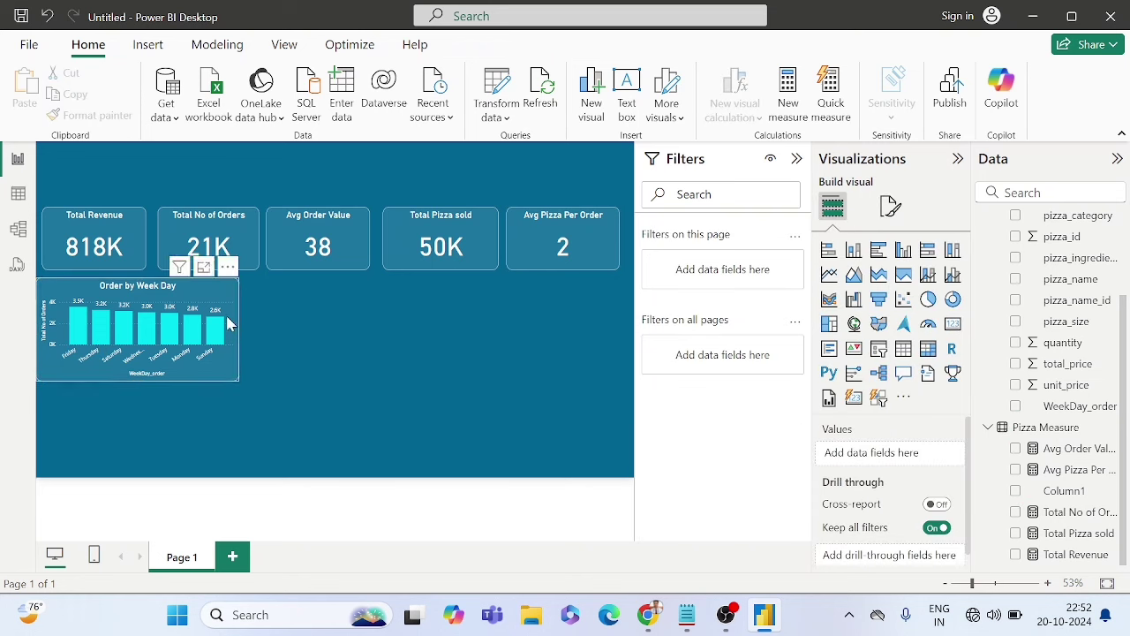
Step: Align the weekday chart's left edge with the Total Revenue card and place a copy of the chart beside it, under Avg Order Value
drag(238, 314, 245, 315)
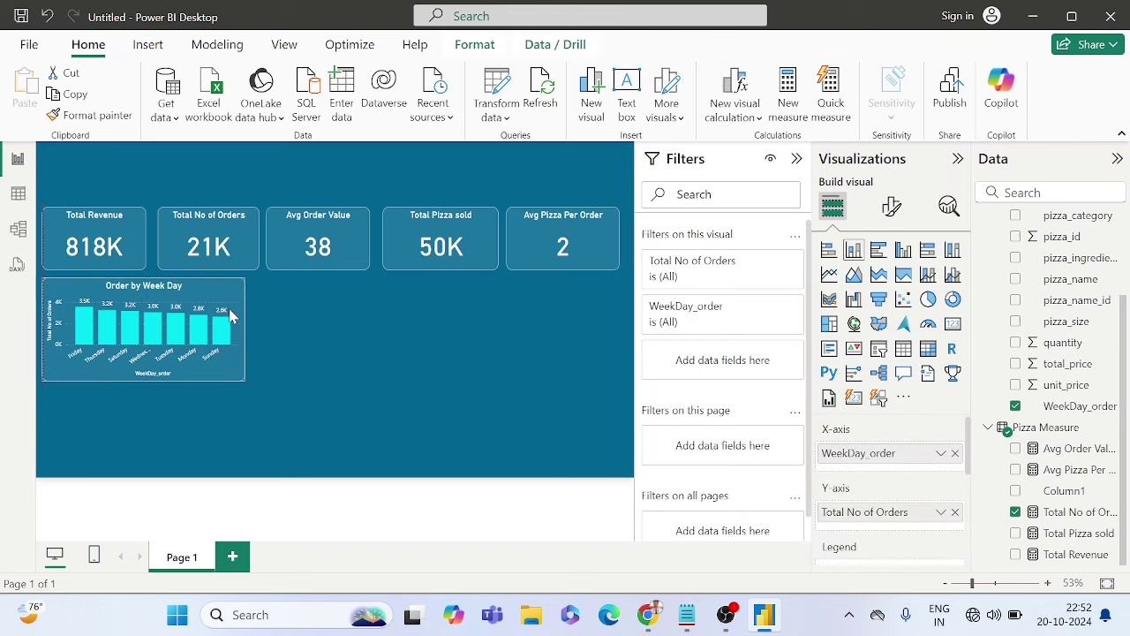
click(301, 321)
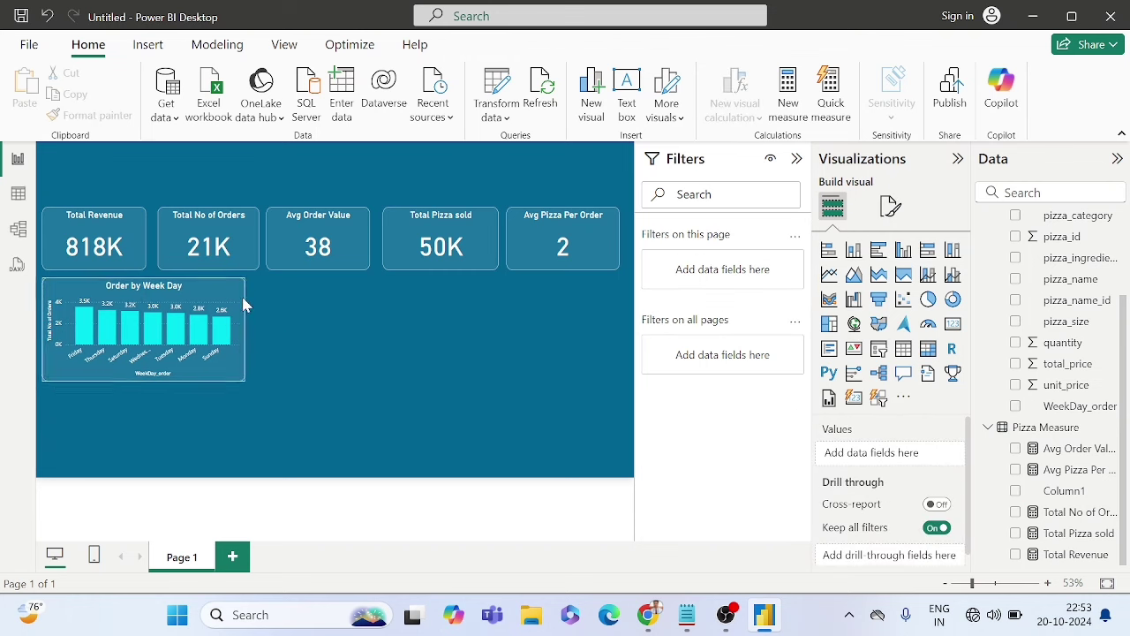
click(230, 300)
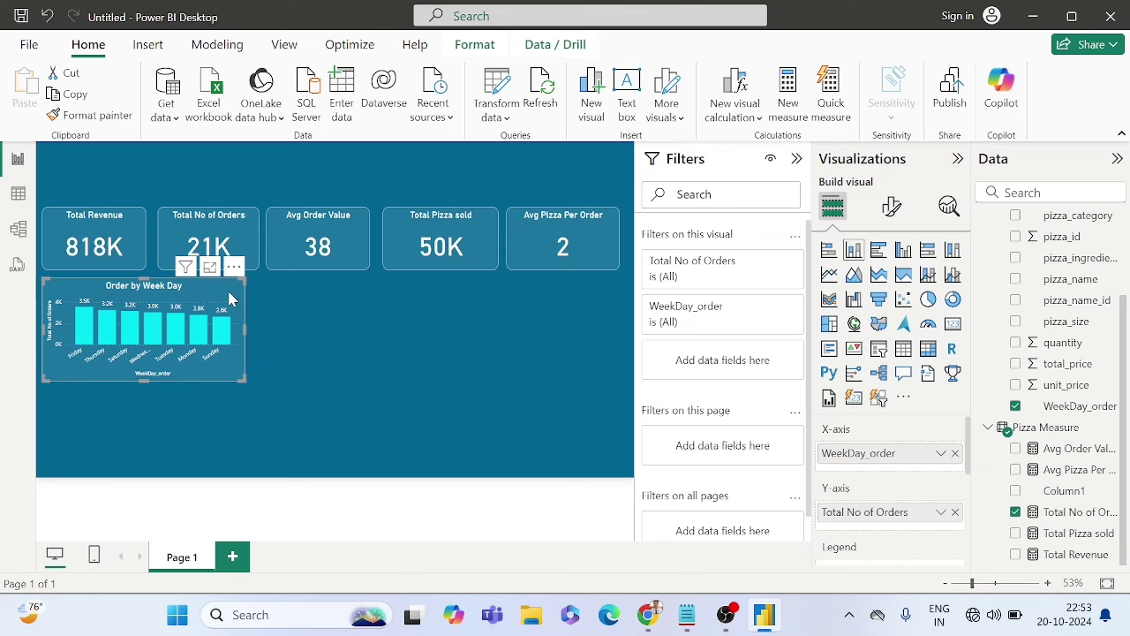
click(316, 318)
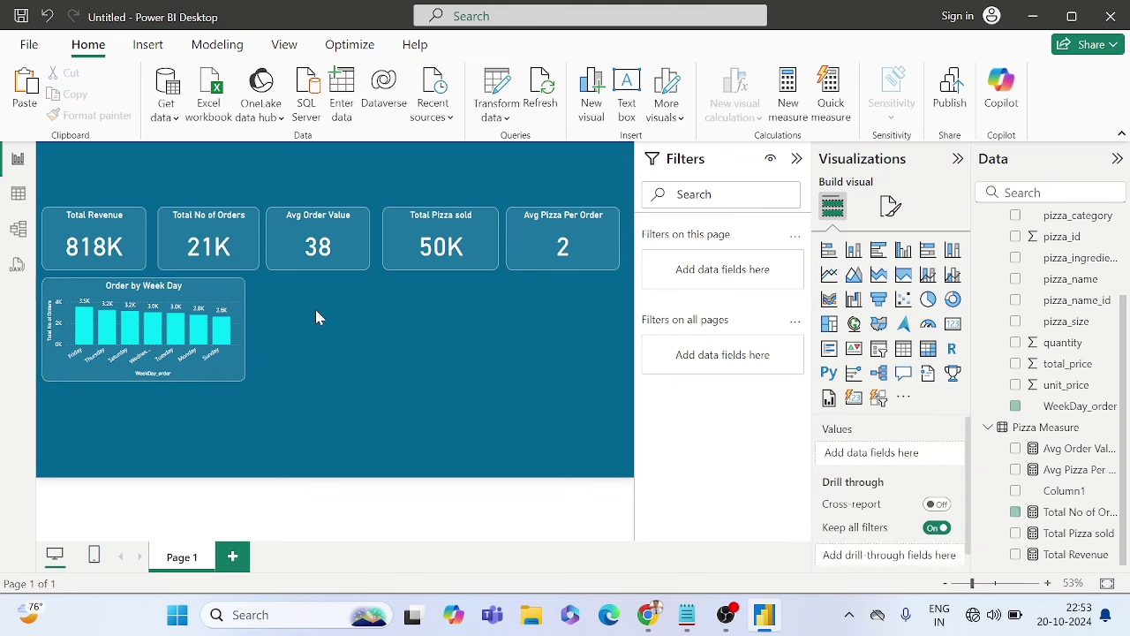
key(ctrl+v)
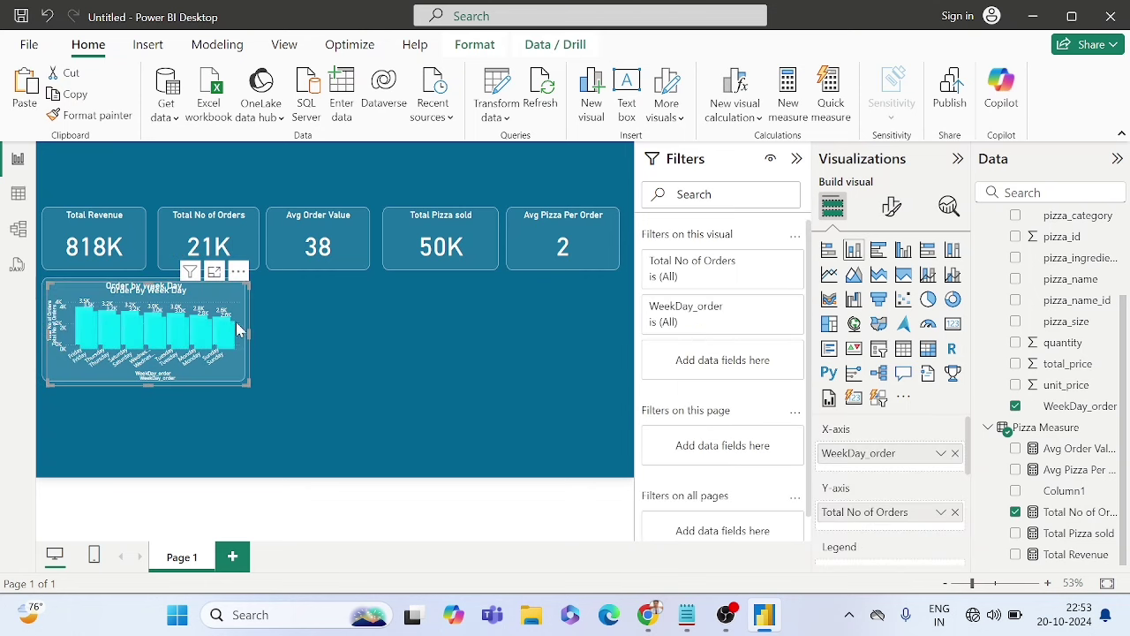
drag(219, 296, 447, 287)
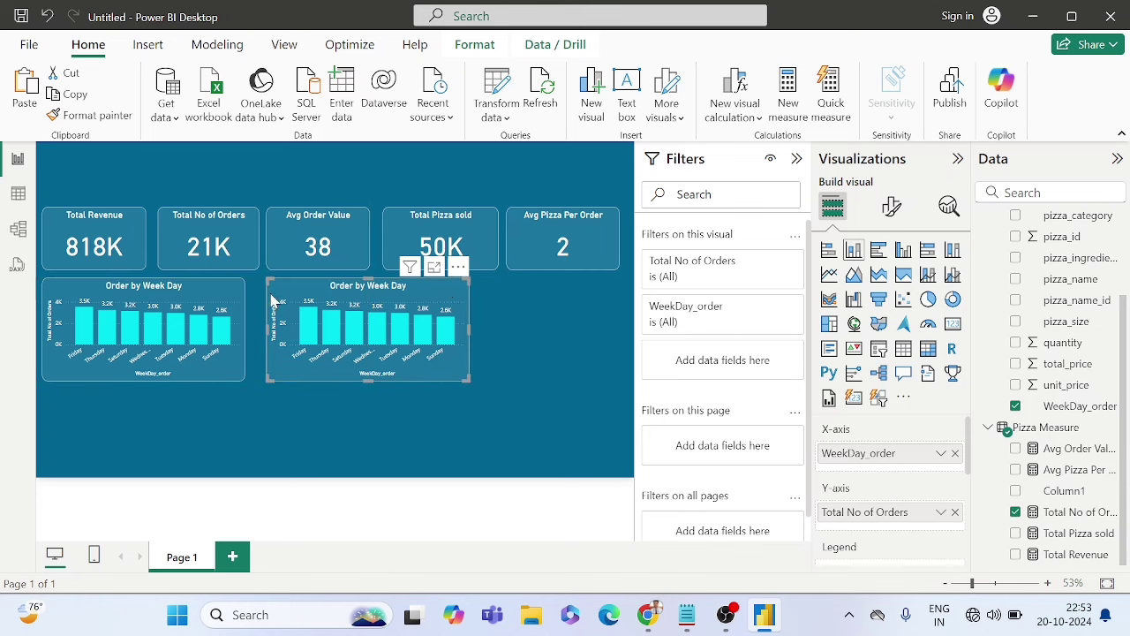
Step: Widen the original Order by Week Day chart until it nearly reaches the copied chart
click(237, 299)
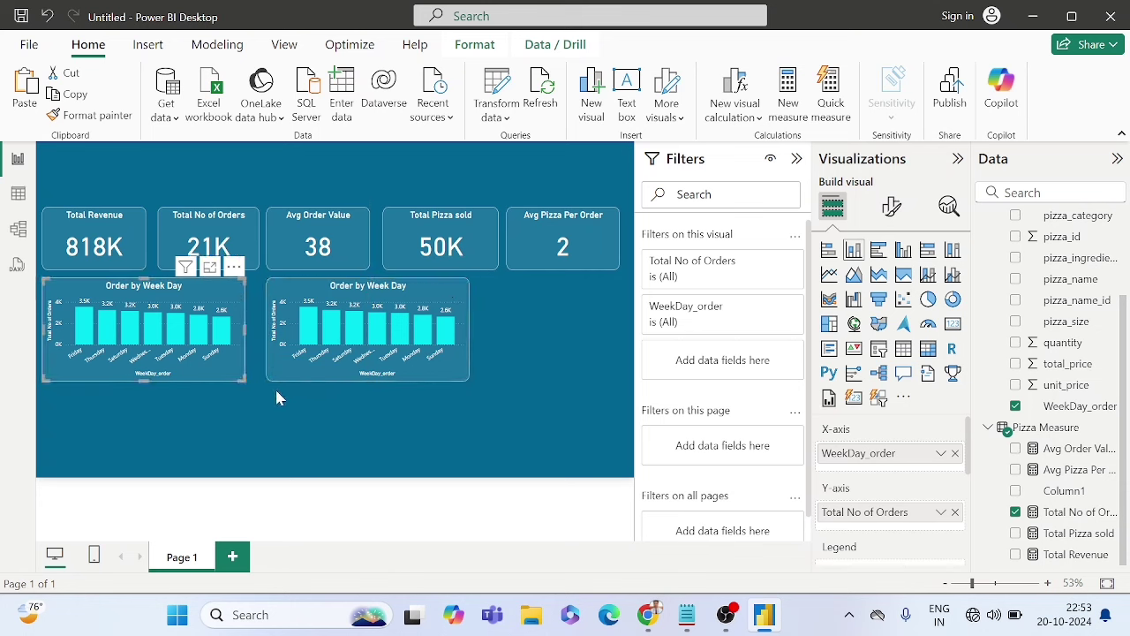
drag(244, 376, 251, 381)
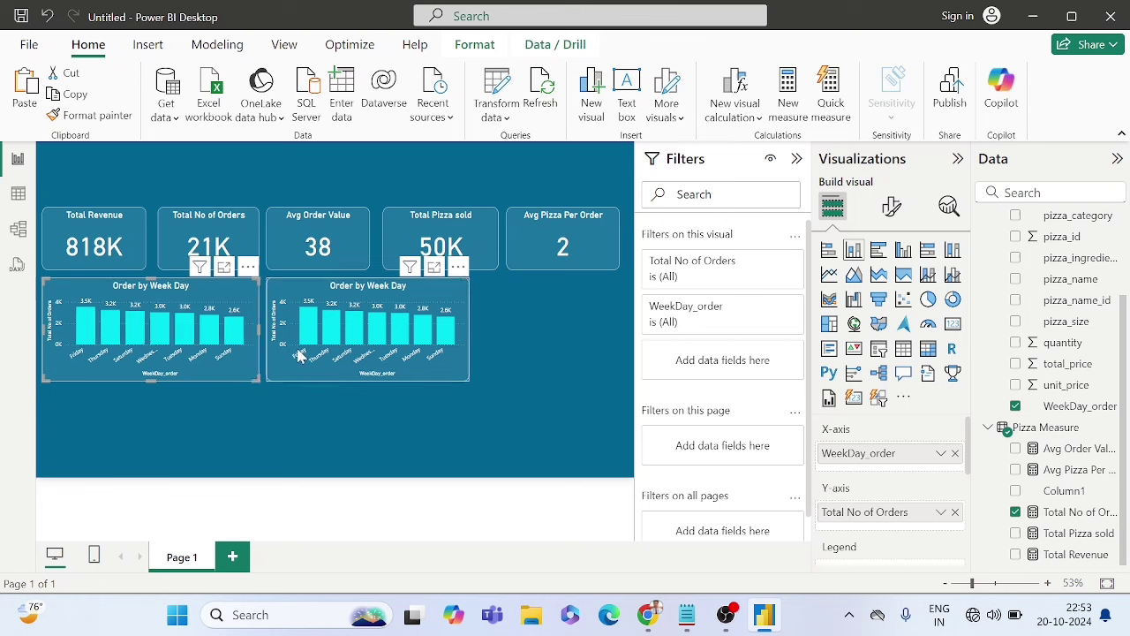
Step: Remove WeekDay_order from the copied chart's X-axis
click(432, 300)
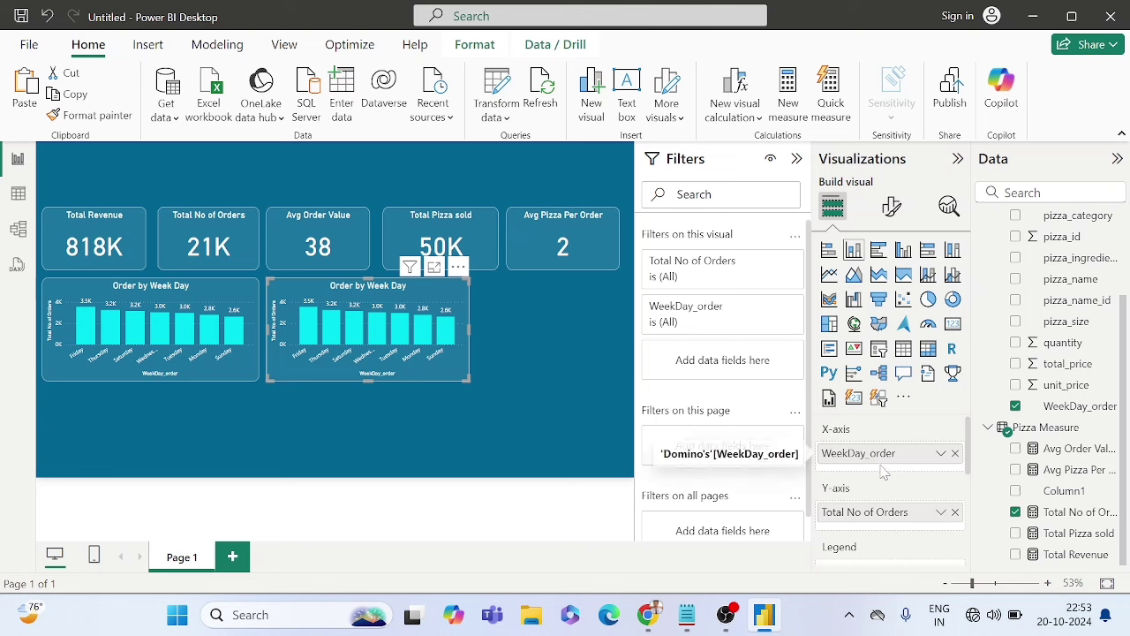
click(954, 453)
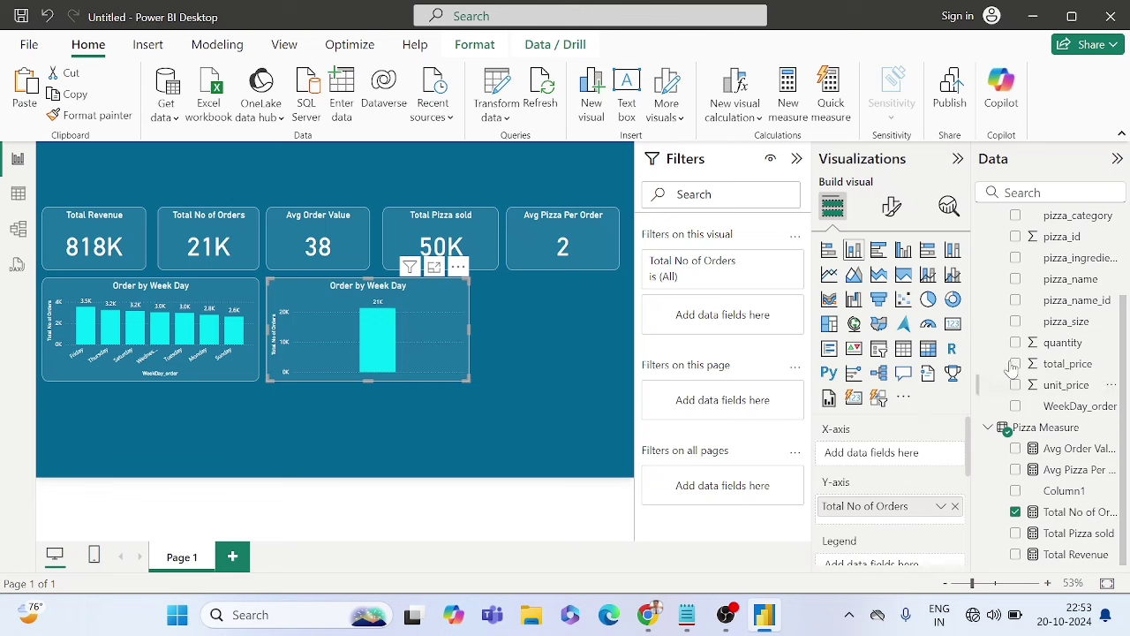
scroll(1030, 334, up, 3)
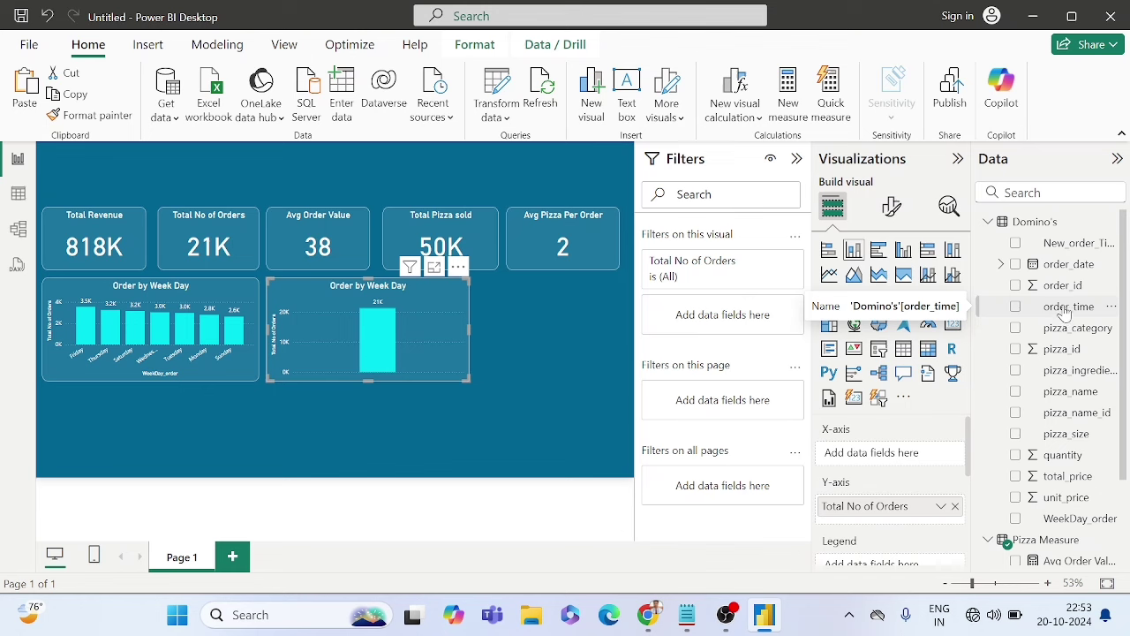
Step: Try order_time as the copied chart's X-axis field and remove it again
click(1066, 307)
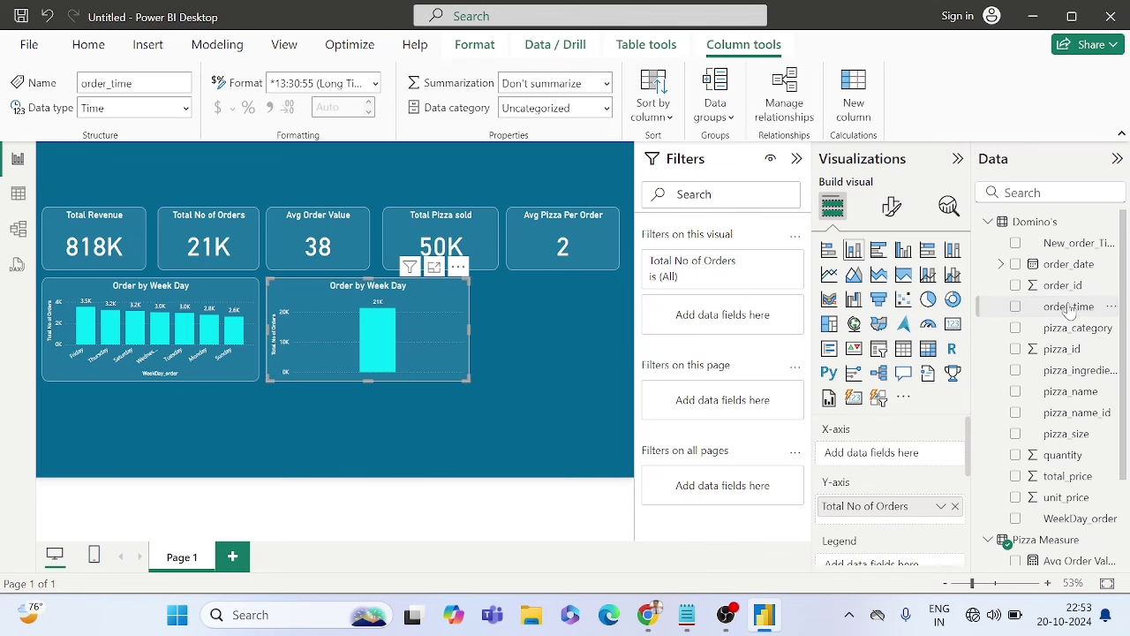
drag(1064, 306, 895, 454)
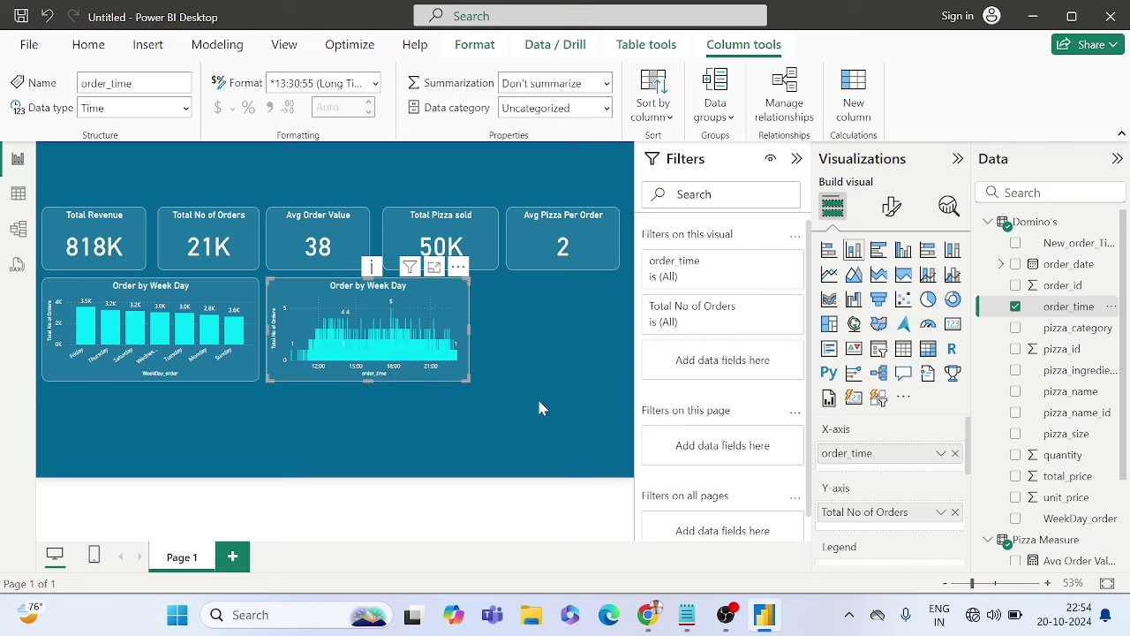
click(955, 454)
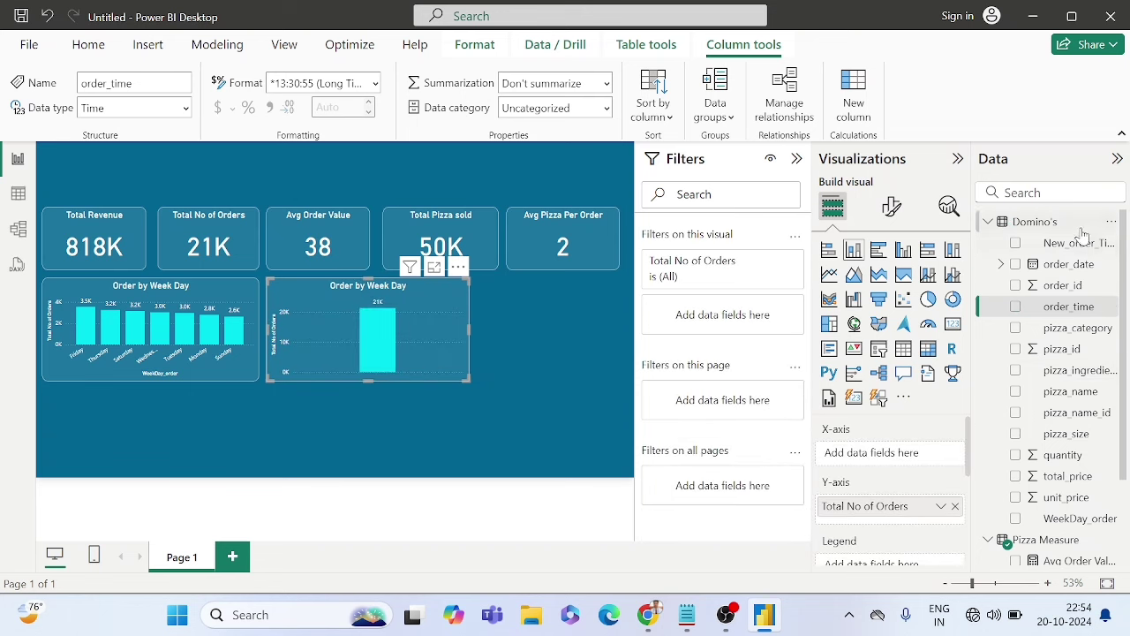
Step: Put New_order_Time on the copied chart's X-axis and deselect the chart
drag(877, 444, 878, 453)
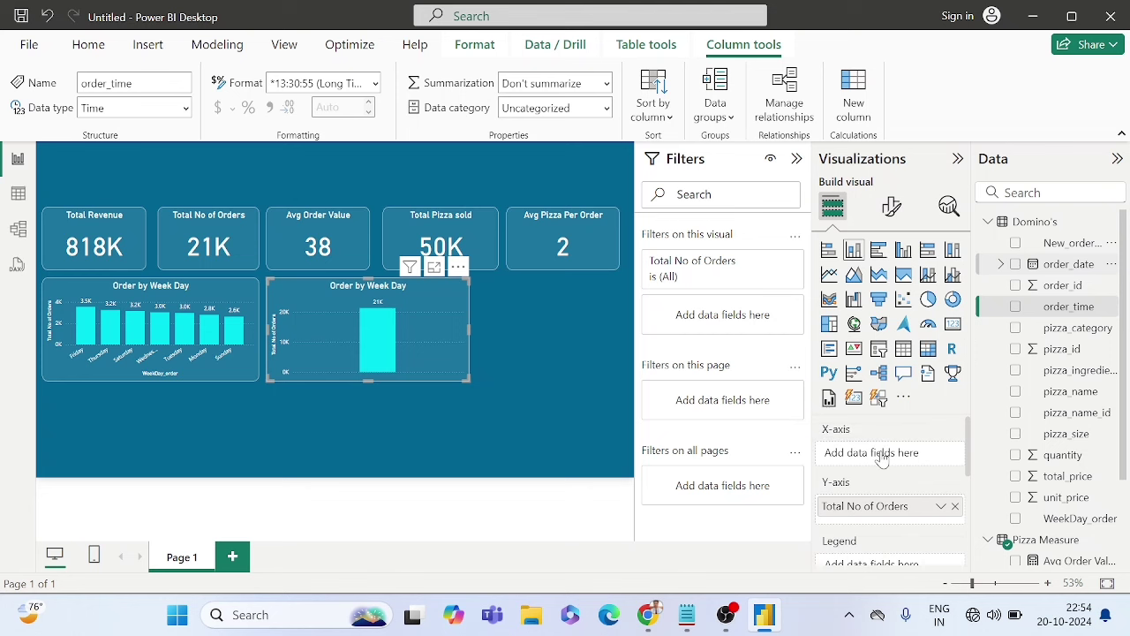
click(440, 405)
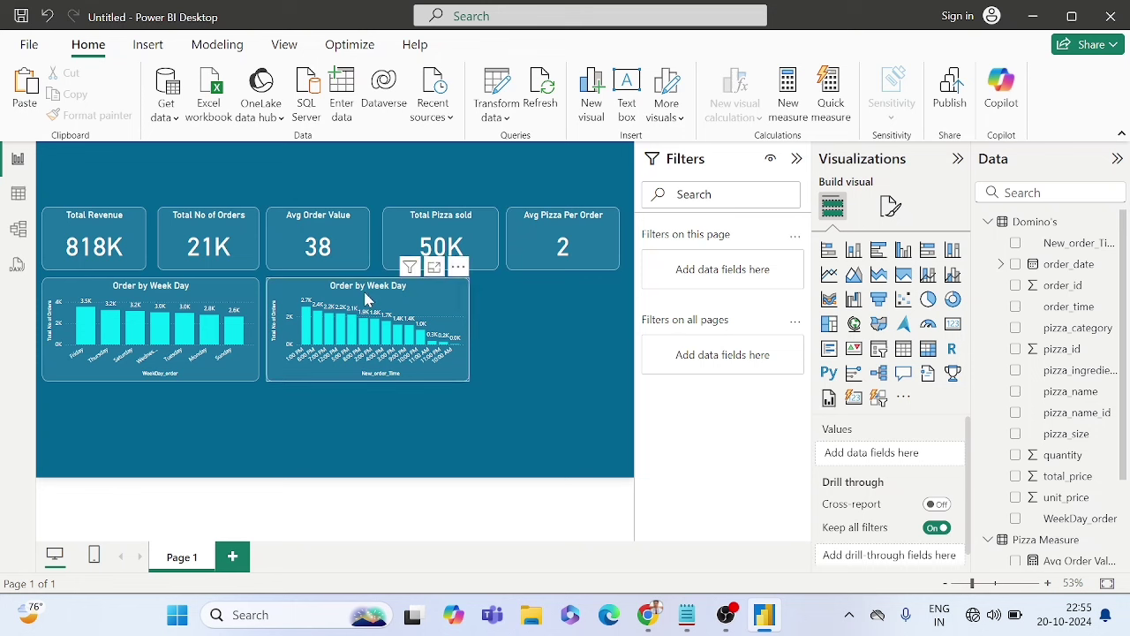
Step: Change the copied chart's title text to "Order Peek Time"
click(446, 301)
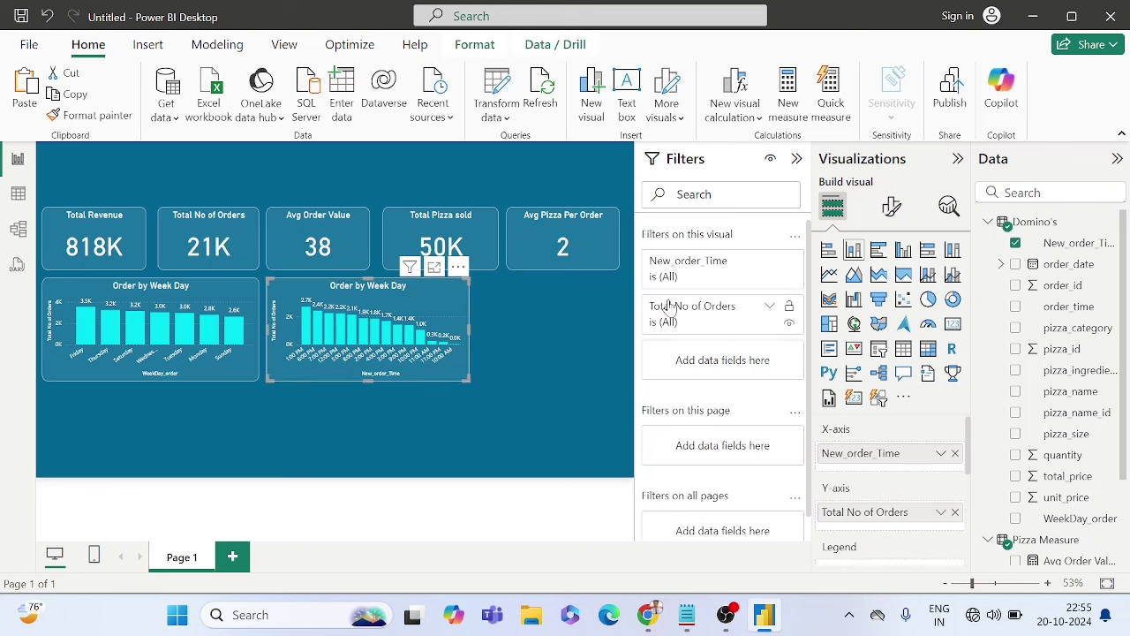
click(891, 207)
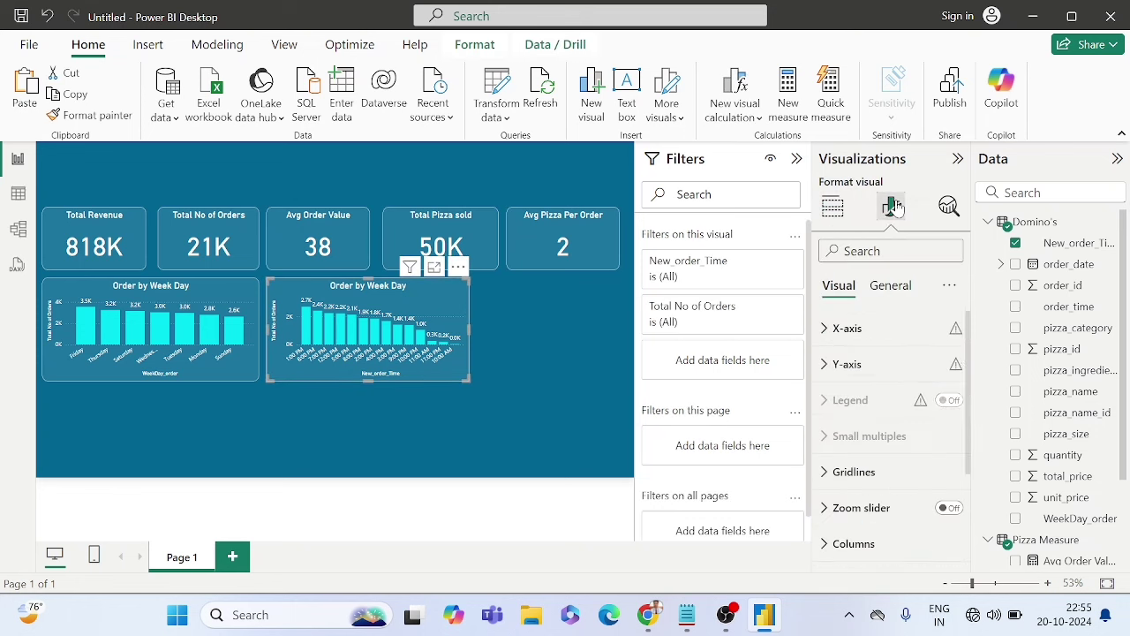
click(884, 289)
click(853, 366)
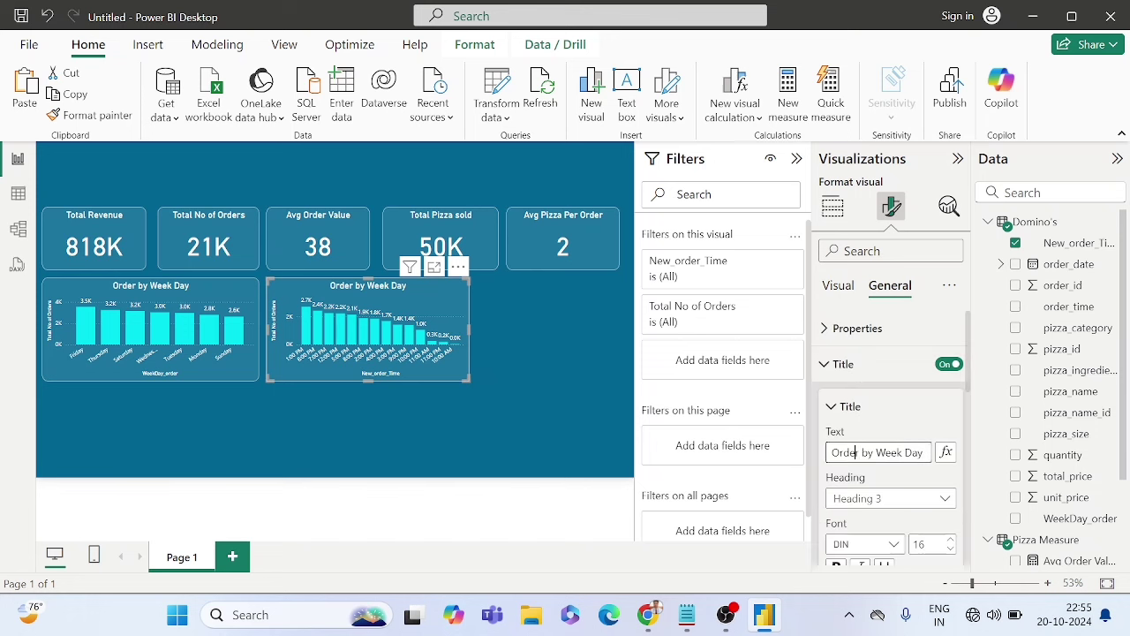
click(857, 452)
drag(862, 452, 924, 452)
key(BackSpace)
text(Pee)
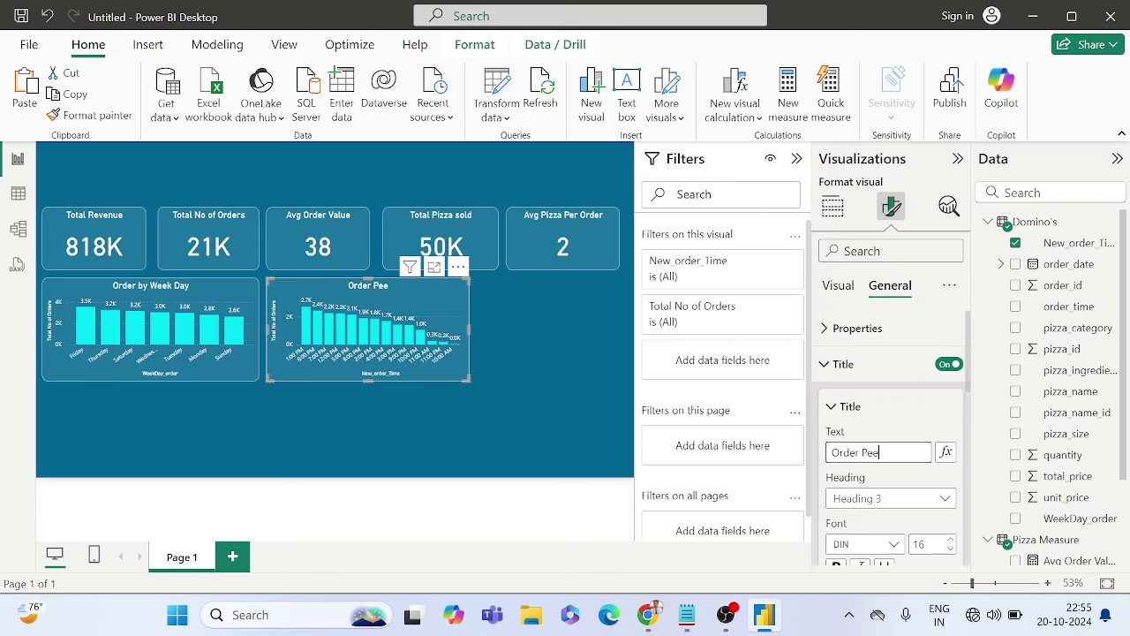
text(lk Time)
click(511, 337)
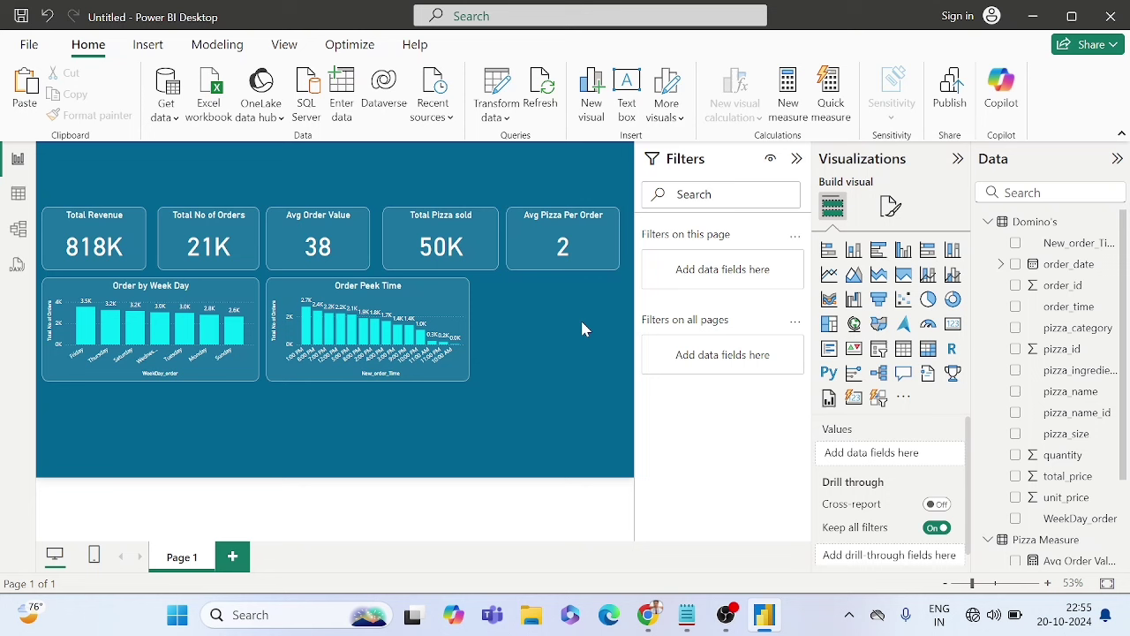
Step: Insert a donut chart beside the Order Peek Time chart and size it to fill the rest of the row at matching height
click(954, 305)
drag(173, 449, 562, 372)
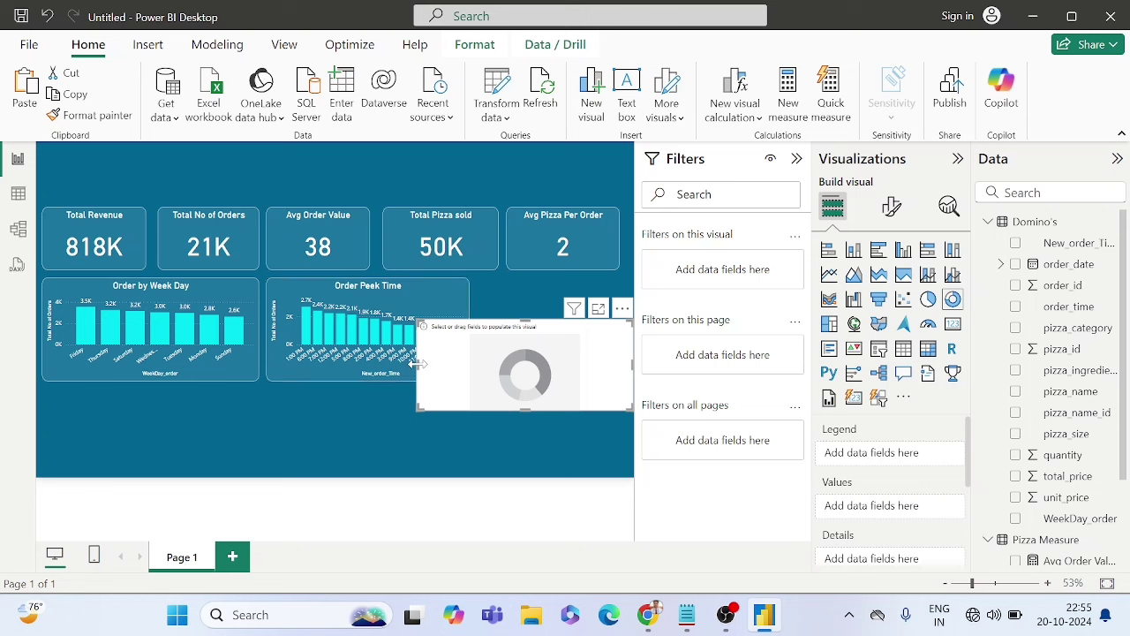
drag(418, 363, 513, 362)
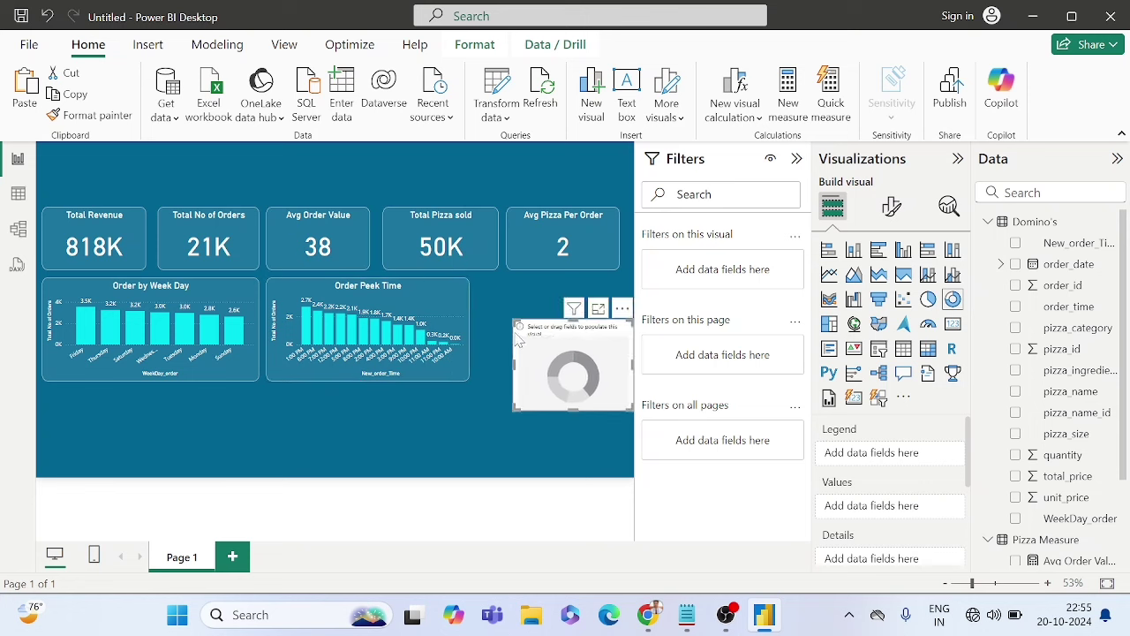
drag(580, 371, 549, 328)
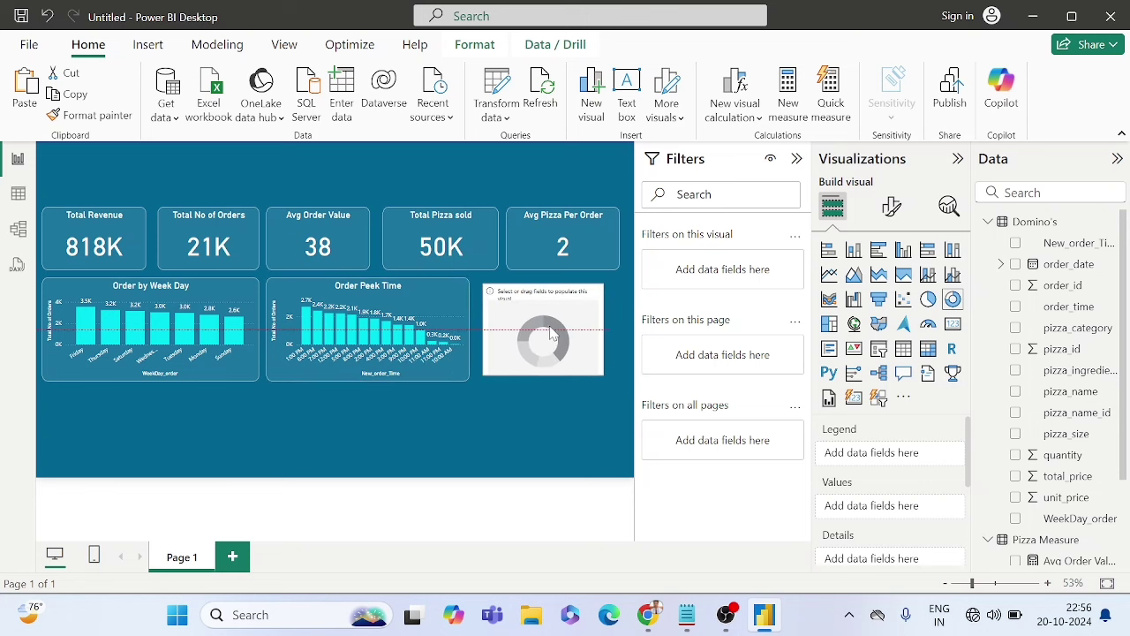
click(549, 328)
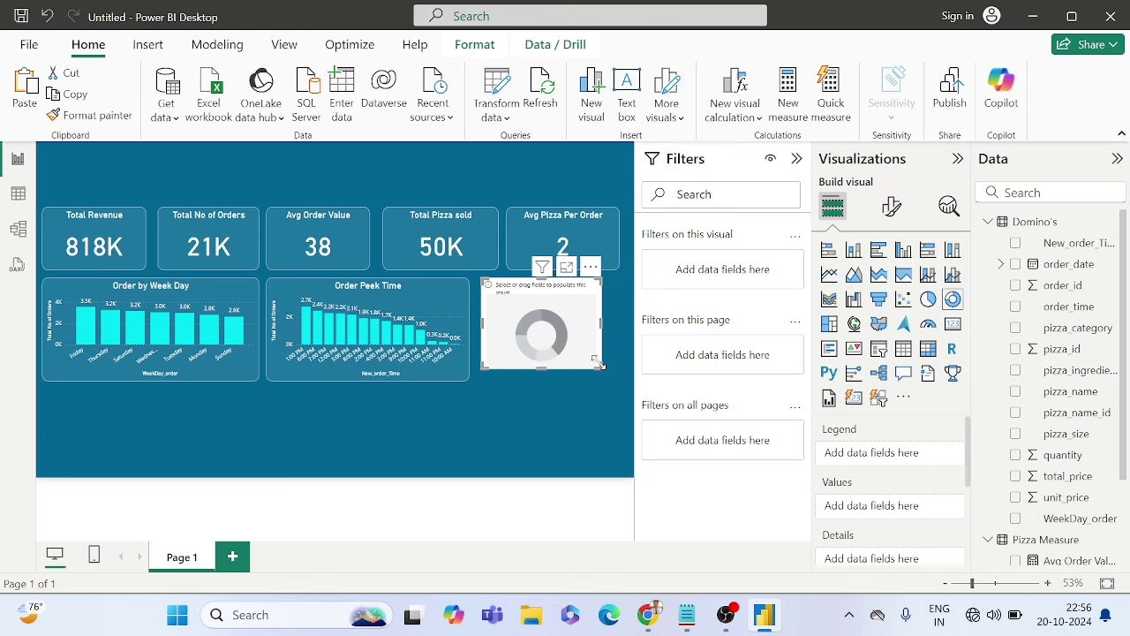
drag(599, 364, 625, 382)
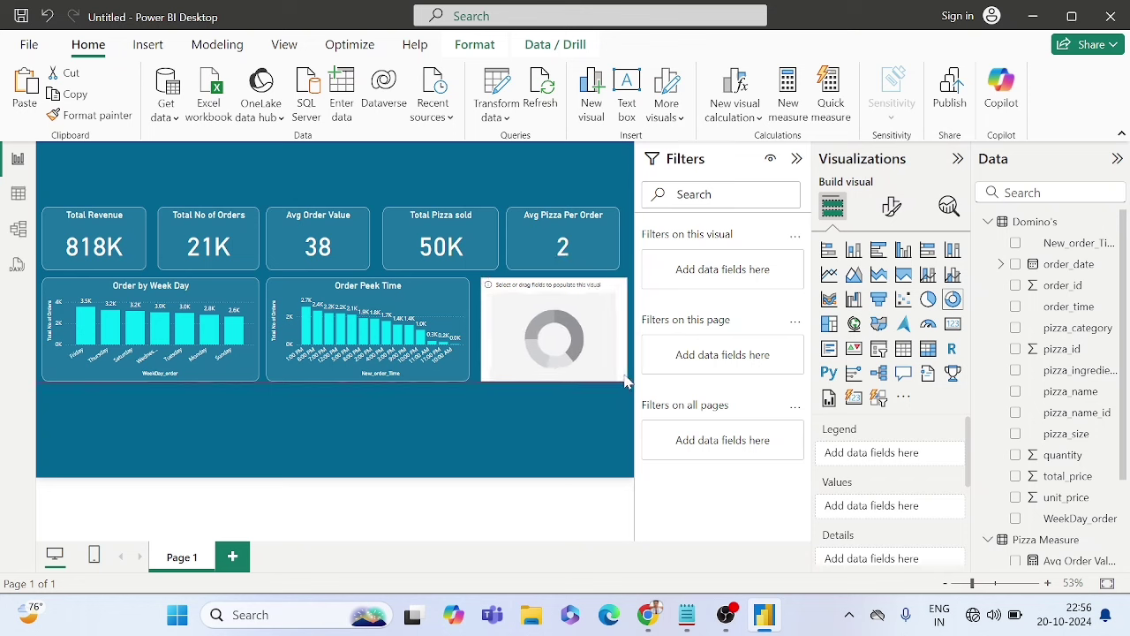
drag(625, 381, 625, 381)
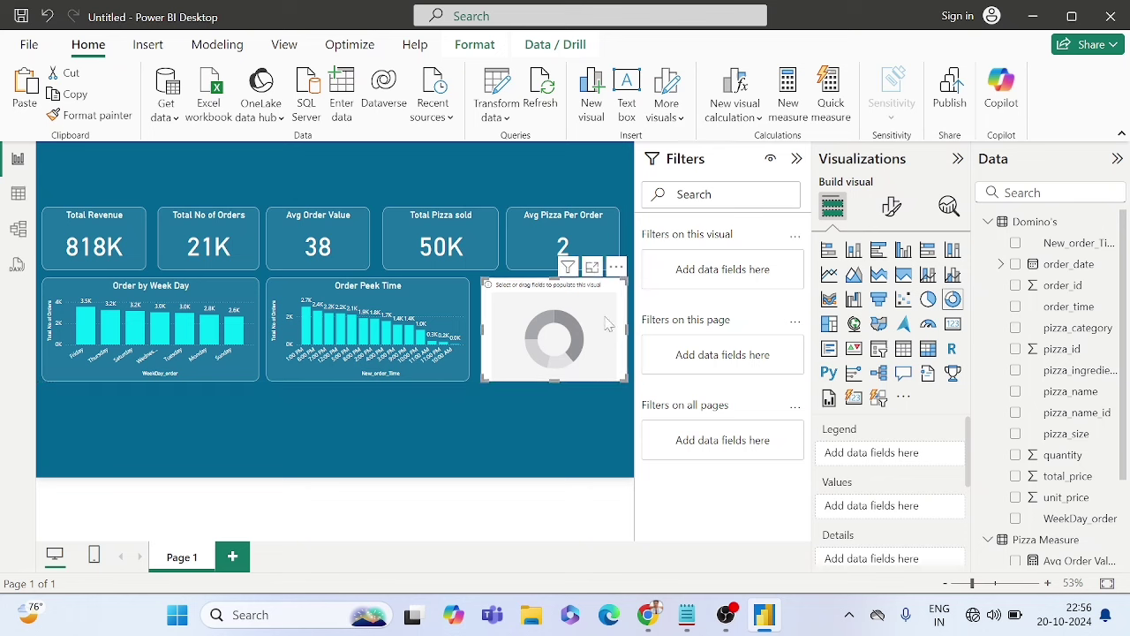
Step: Align the Avg Pizza Per Order card with the donut chart's right edge and shift the Avg Order Value and Total Pizza sold cards for even spacing
click(570, 227)
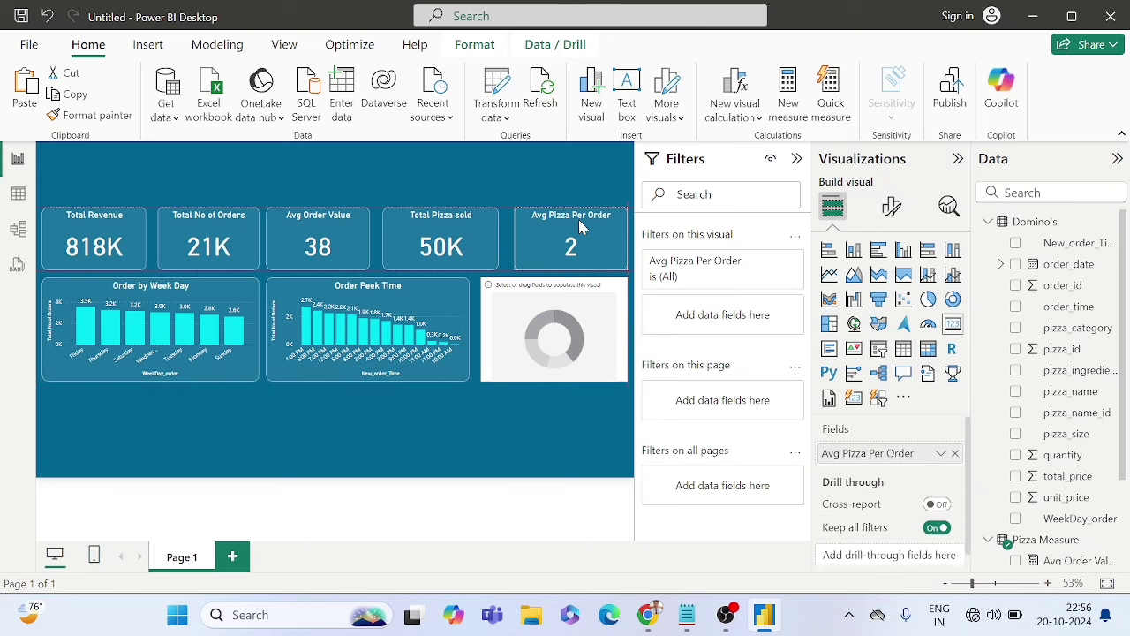
drag(578, 218, 586, 219)
click(516, 183)
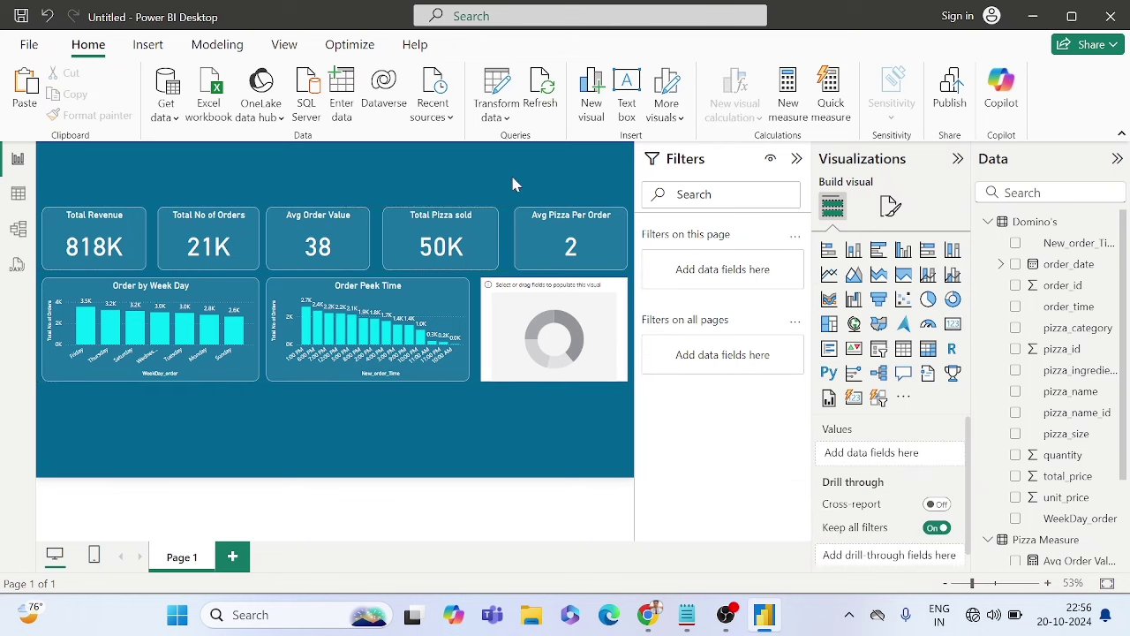
click(343, 251)
drag(338, 252, 344, 251)
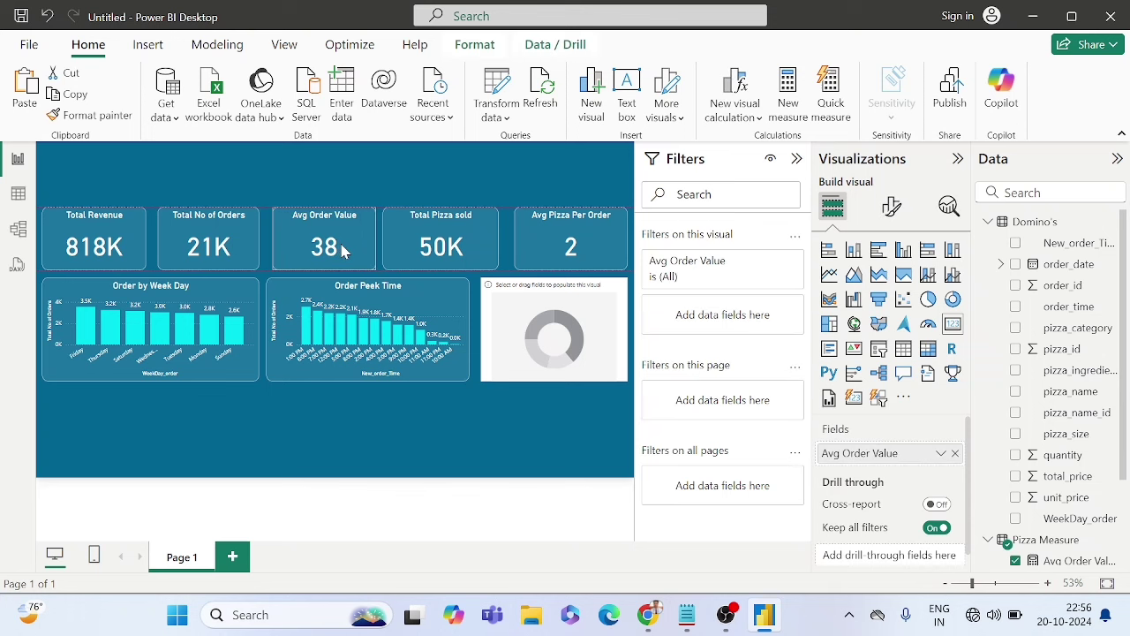
click(425, 251)
drag(426, 252, 432, 252)
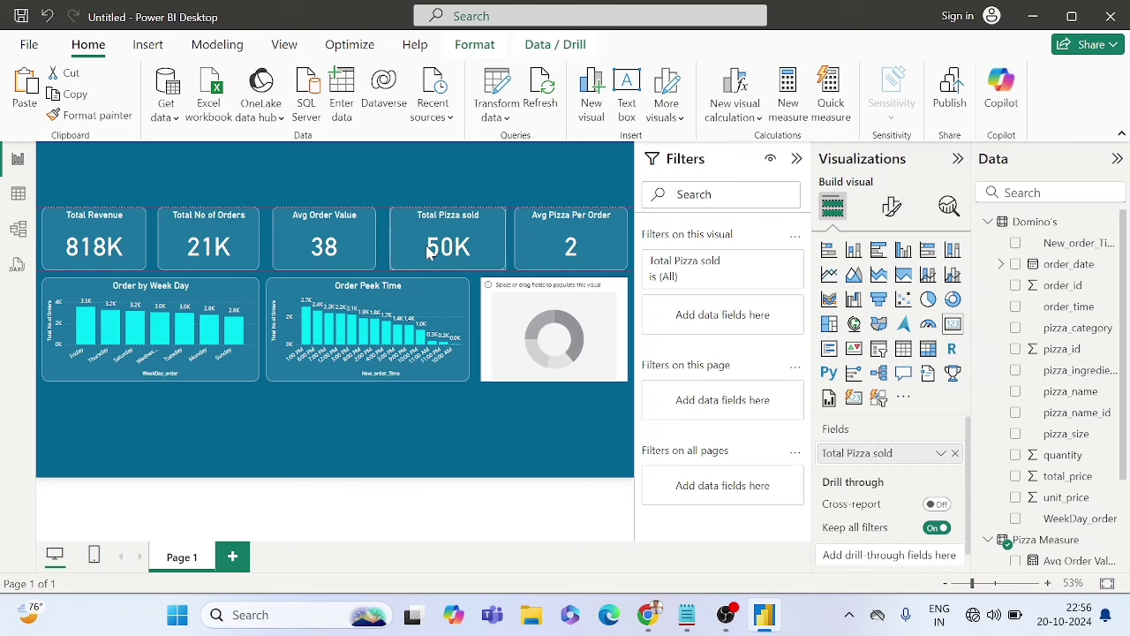
click(344, 182)
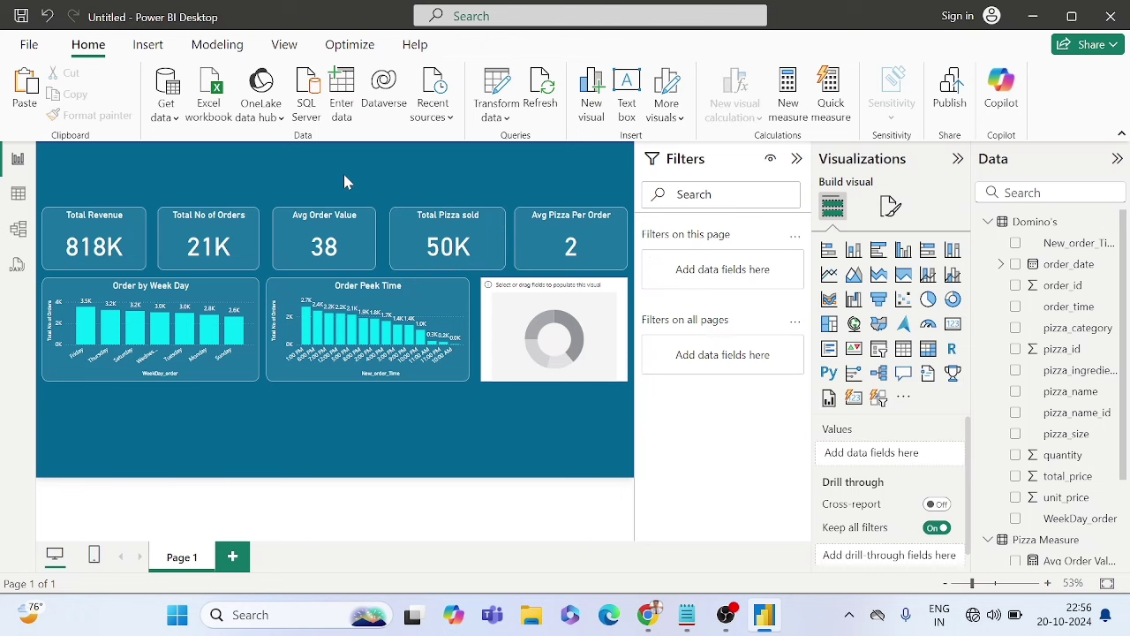
Step: Assign pizza_category as the donut chart's legend field
click(527, 324)
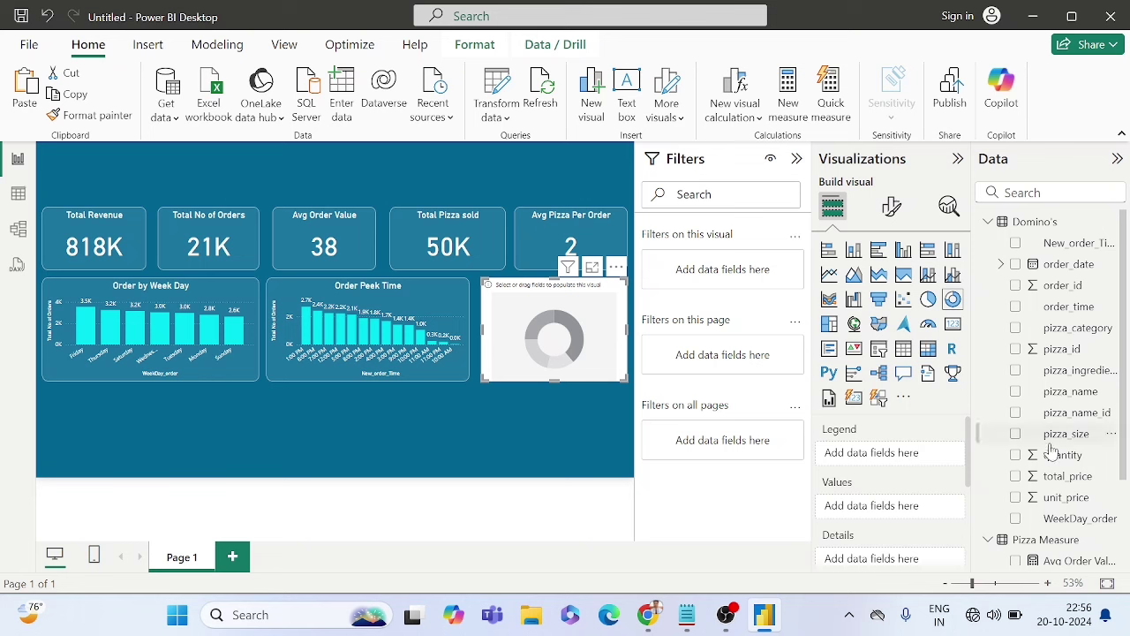
scroll(1049, 441, down, 3)
scroll(1051, 450, up, 3)
drag(1065, 330, 885, 456)
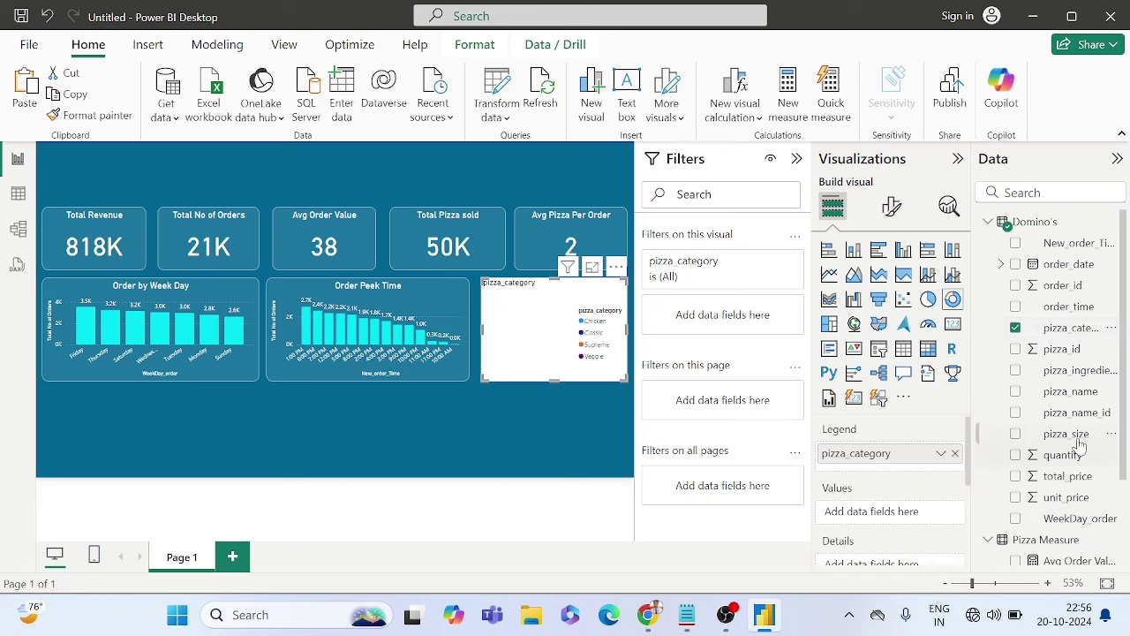
scroll(1071, 496, down, 3)
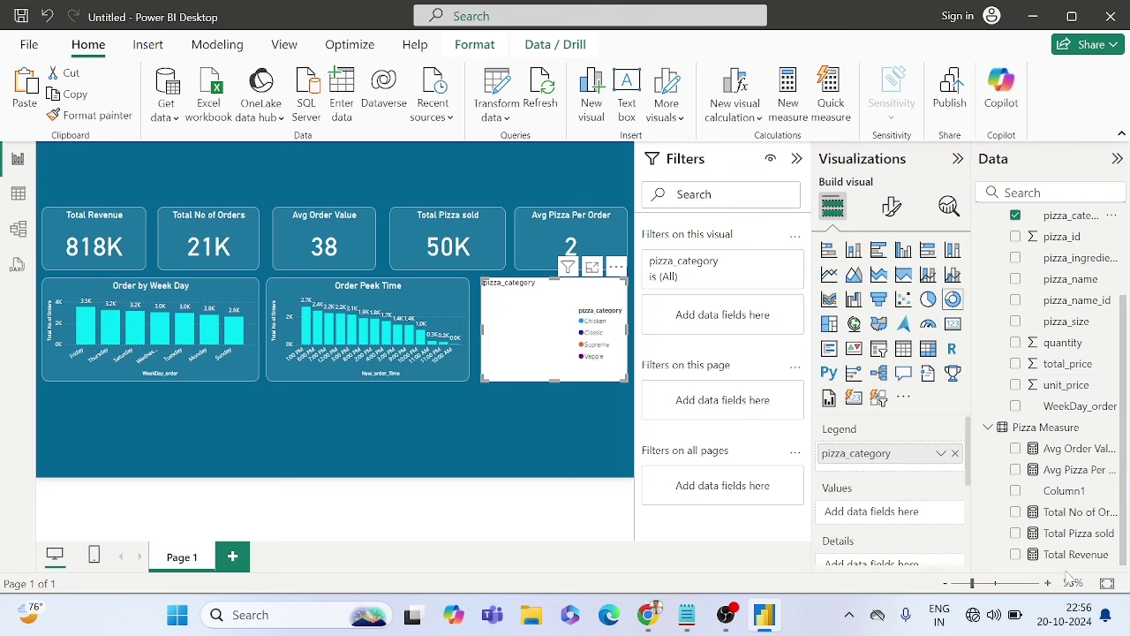
Step: Assign Total Revenue as the donut chart's values and widen the chart slightly toward the Order Peek Time chart
drag(1067, 556, 879, 512)
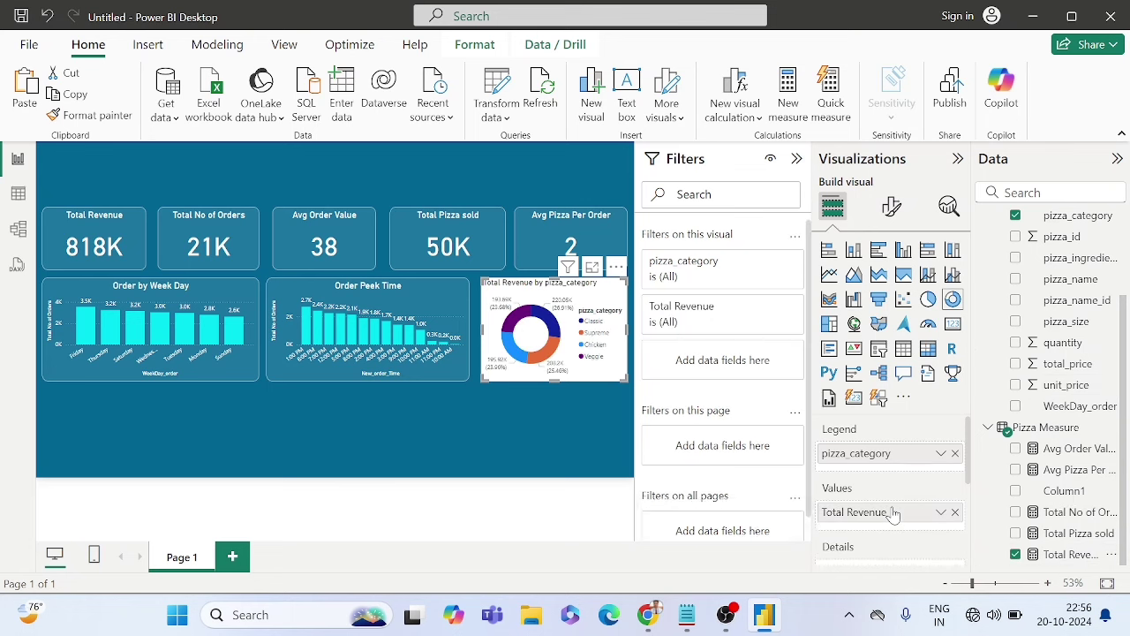
click(490, 402)
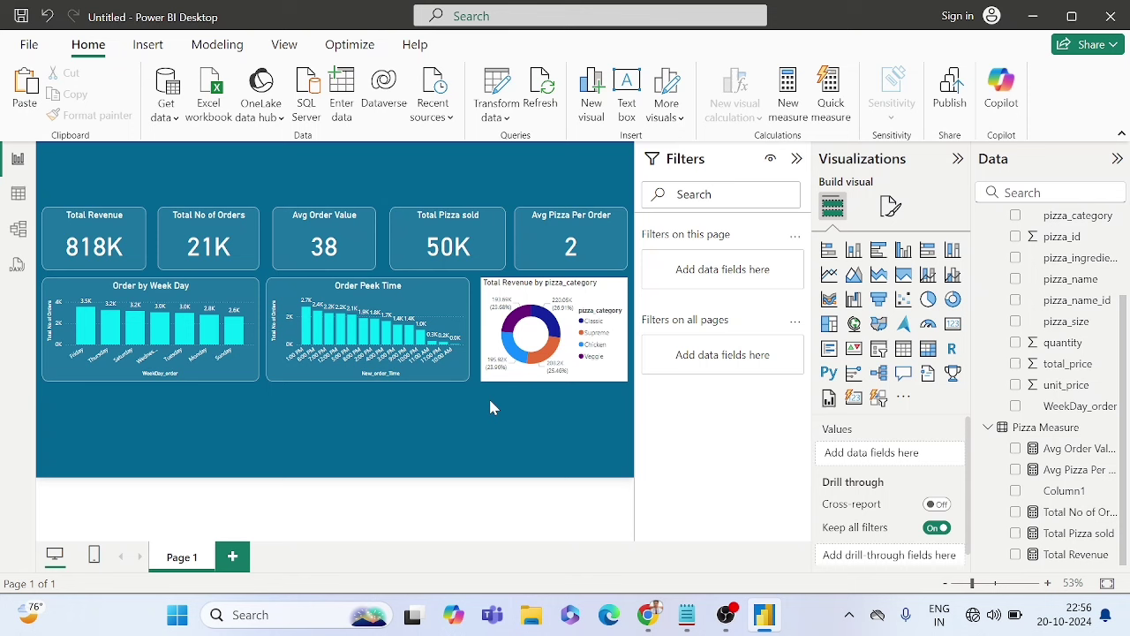
click(497, 315)
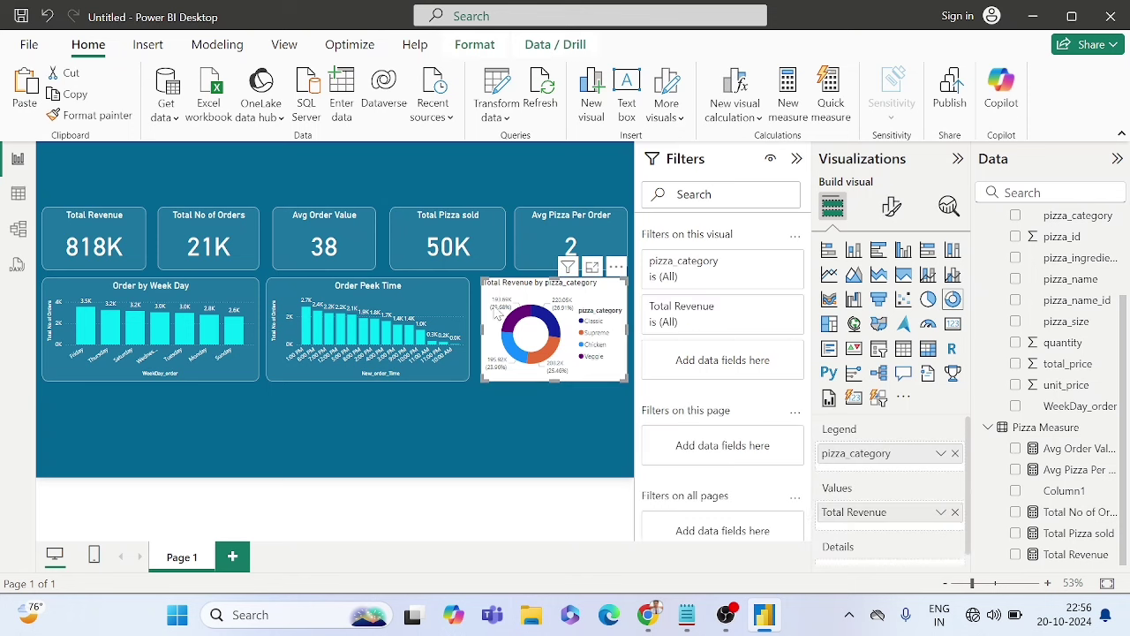
drag(482, 279, 477, 279)
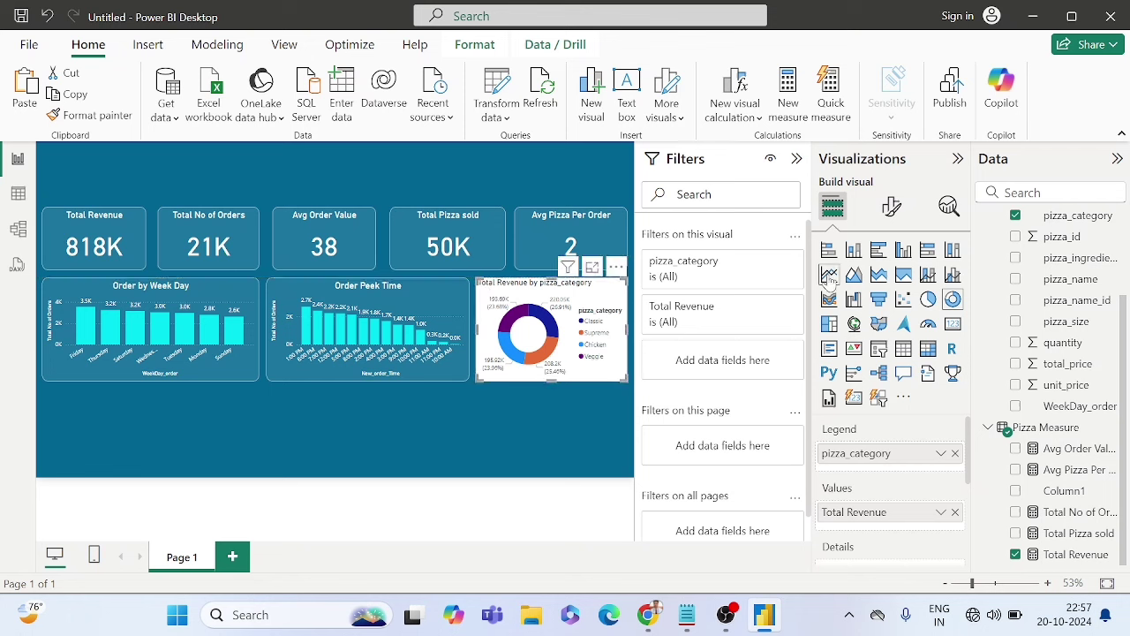
Step: Copy the Avg Order Value card's formatting onto the donut chart with Format painter
click(886, 207)
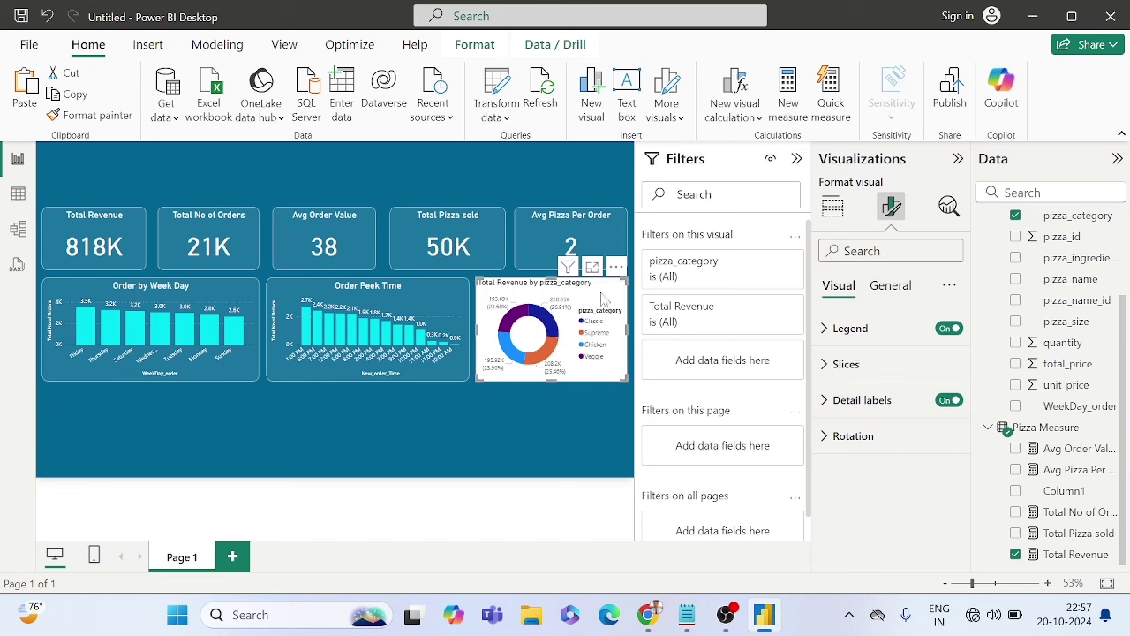
click(516, 438)
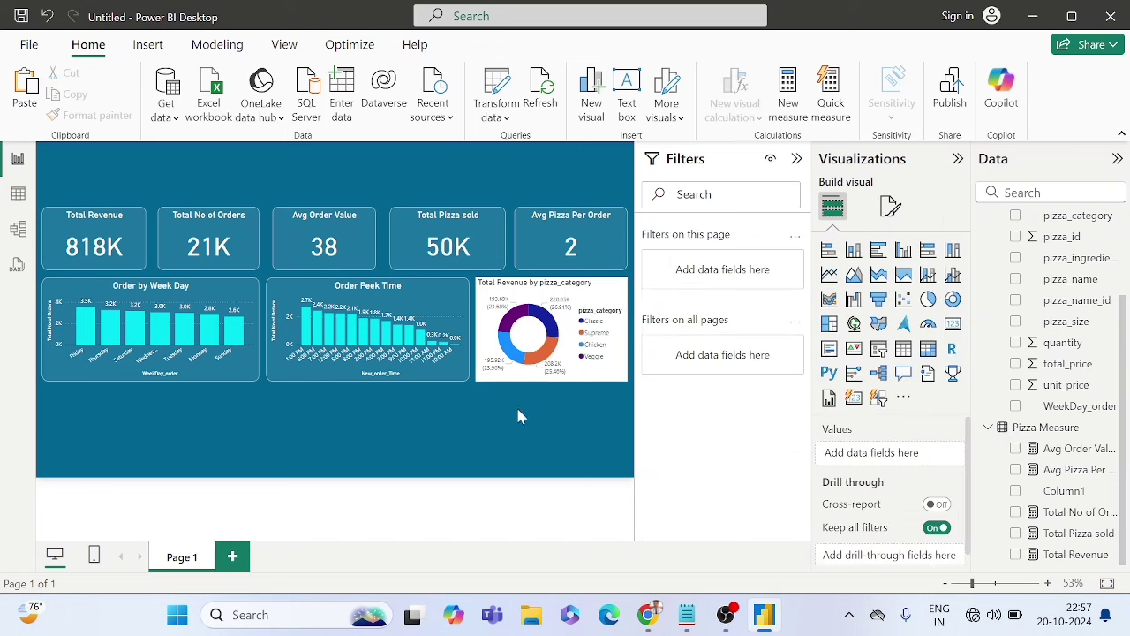
click(345, 229)
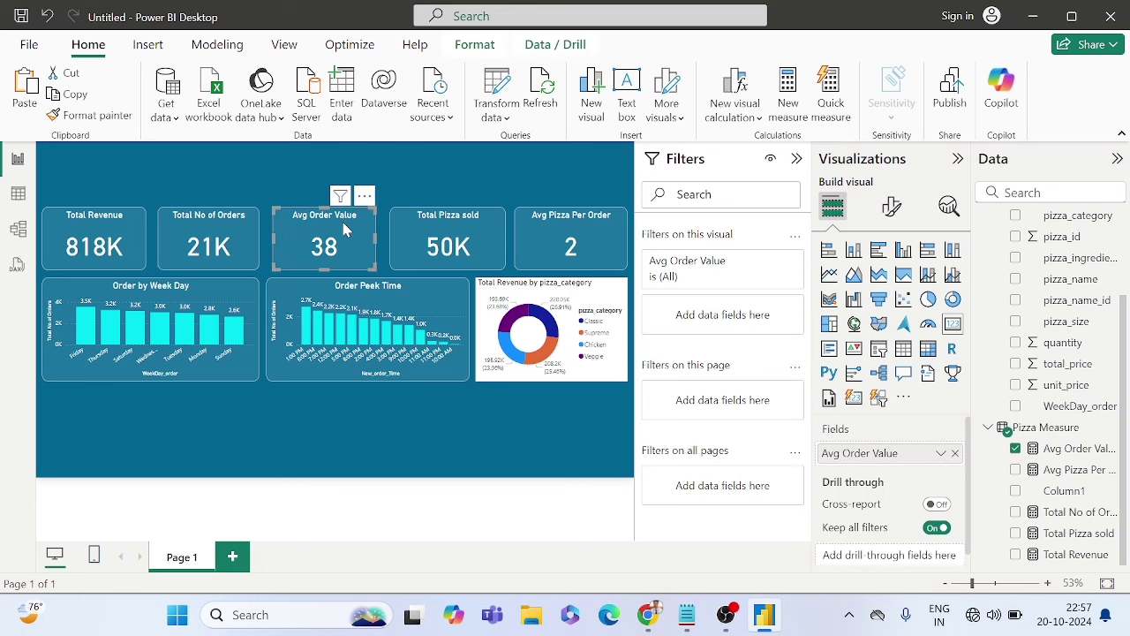
click(95, 116)
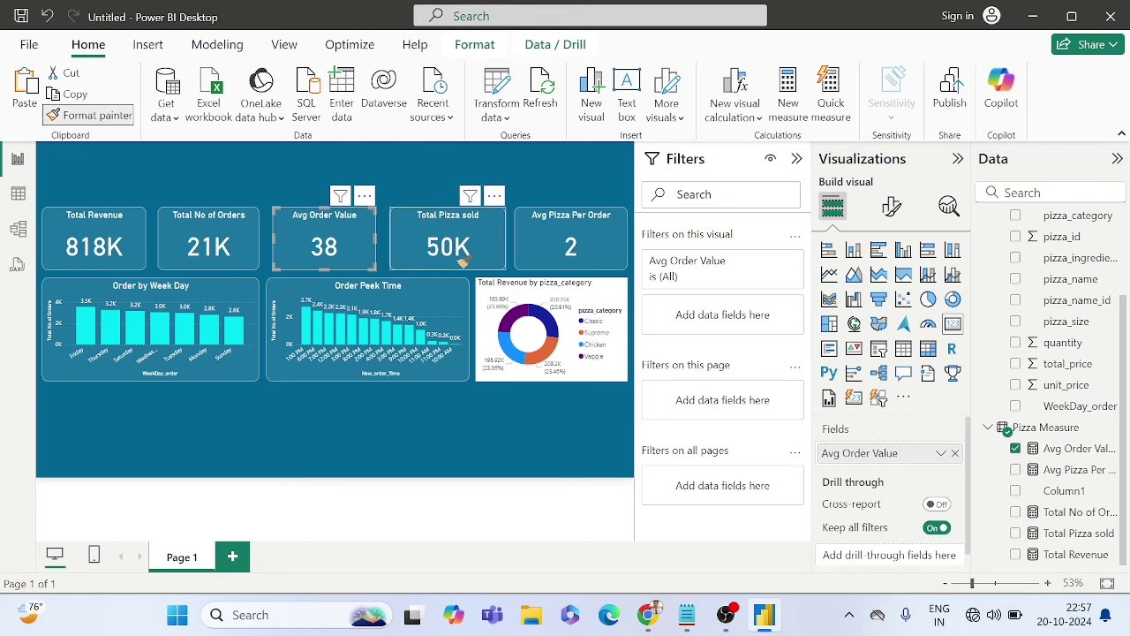
click(496, 291)
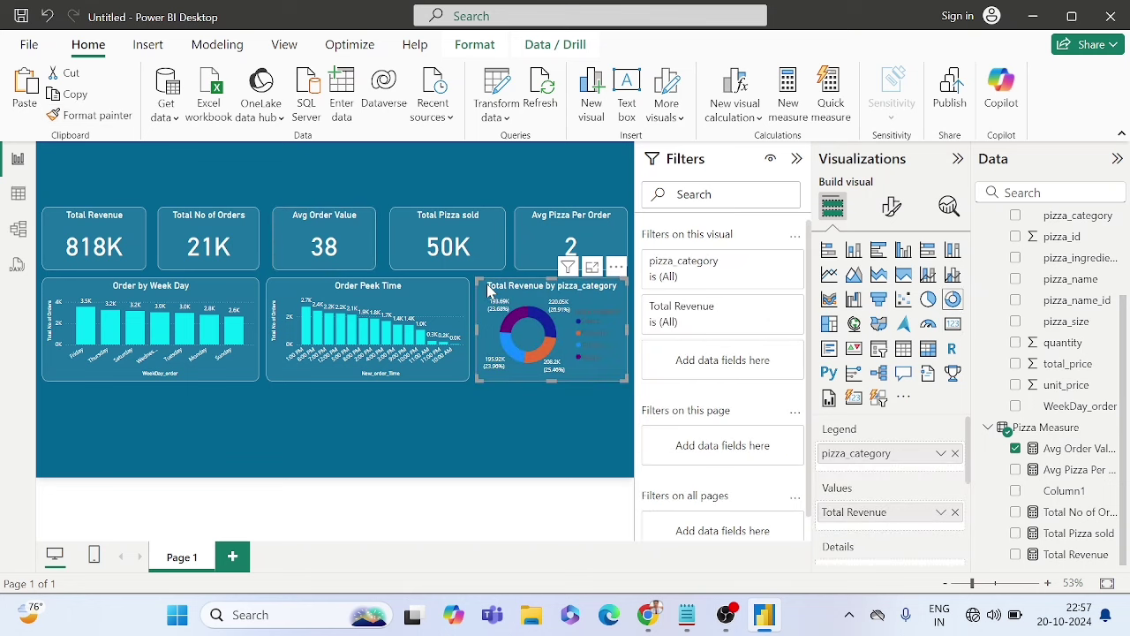
click(554, 428)
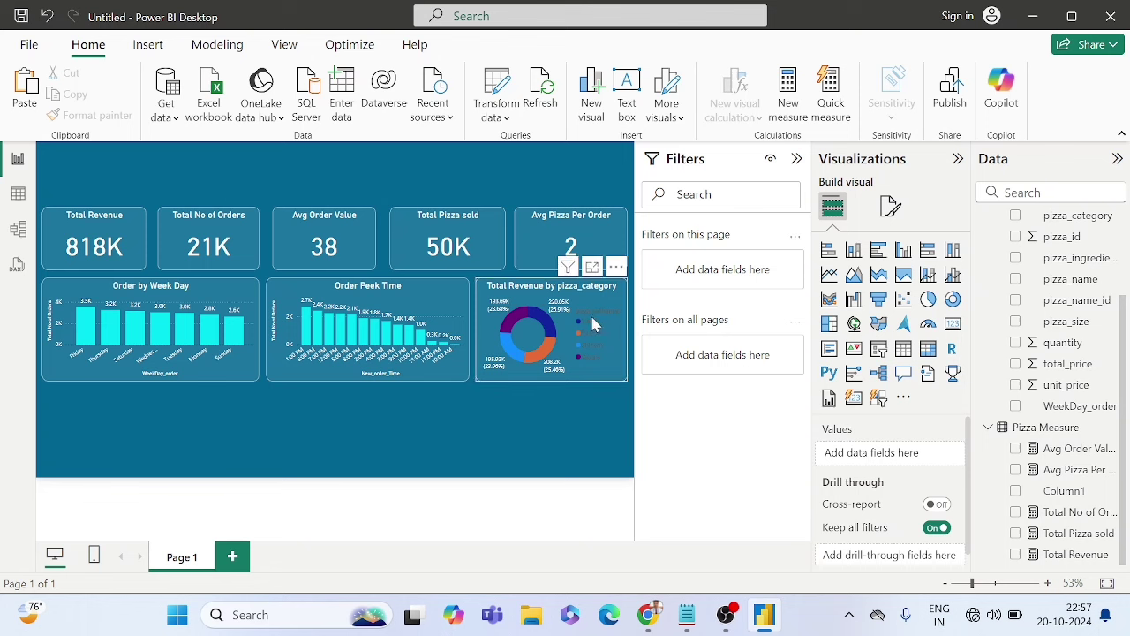
Step: Turn off the donut chart's legend
click(582, 312)
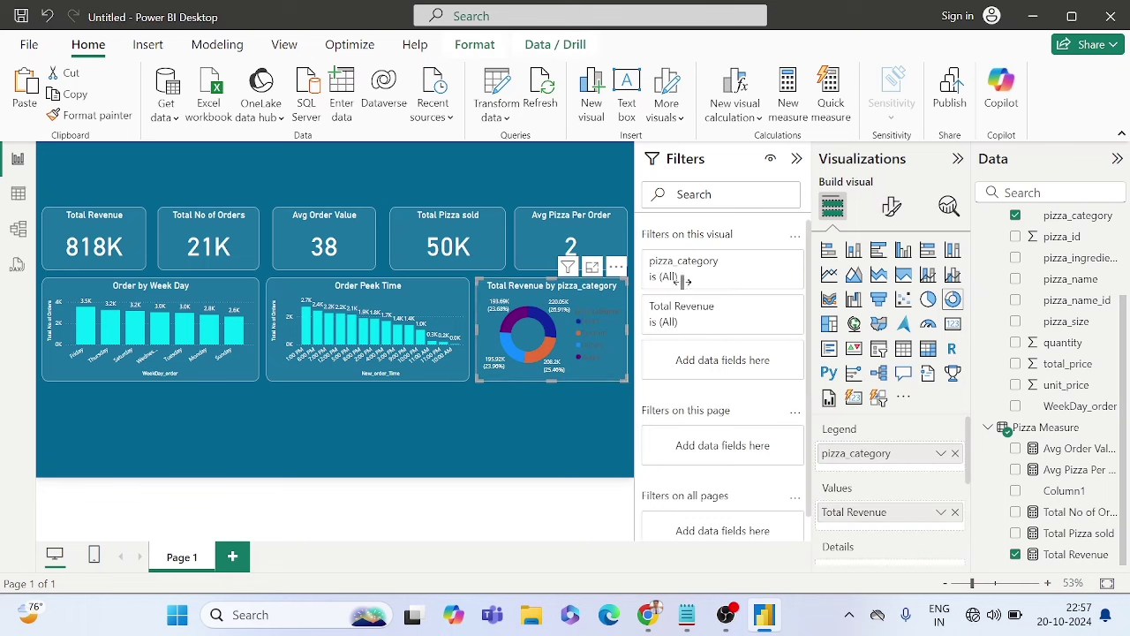
click(891, 206)
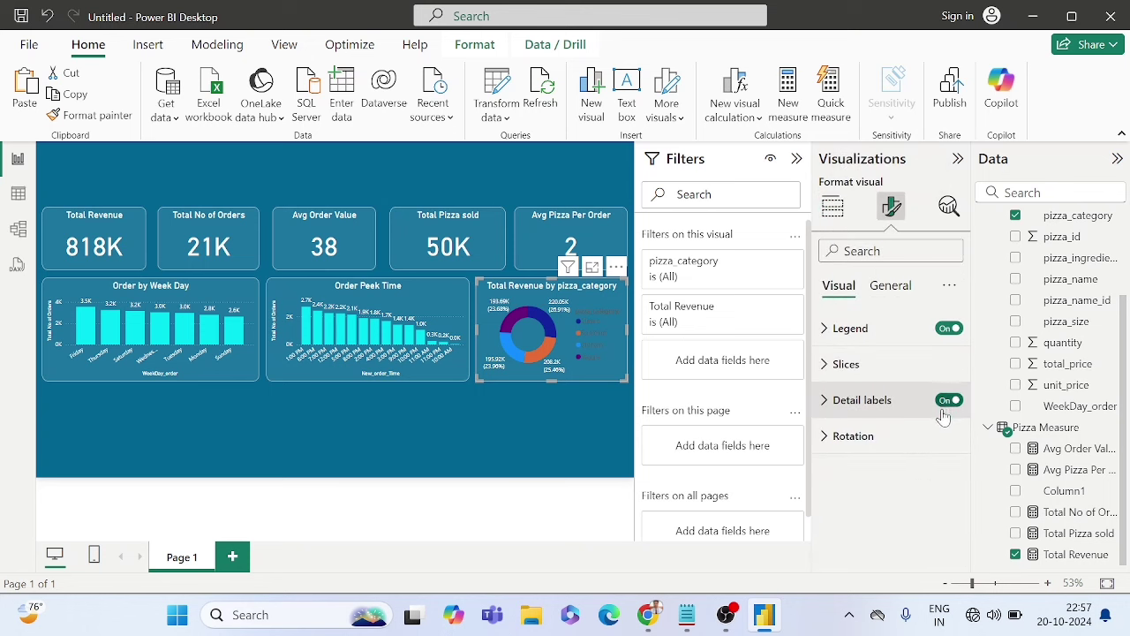
click(948, 328)
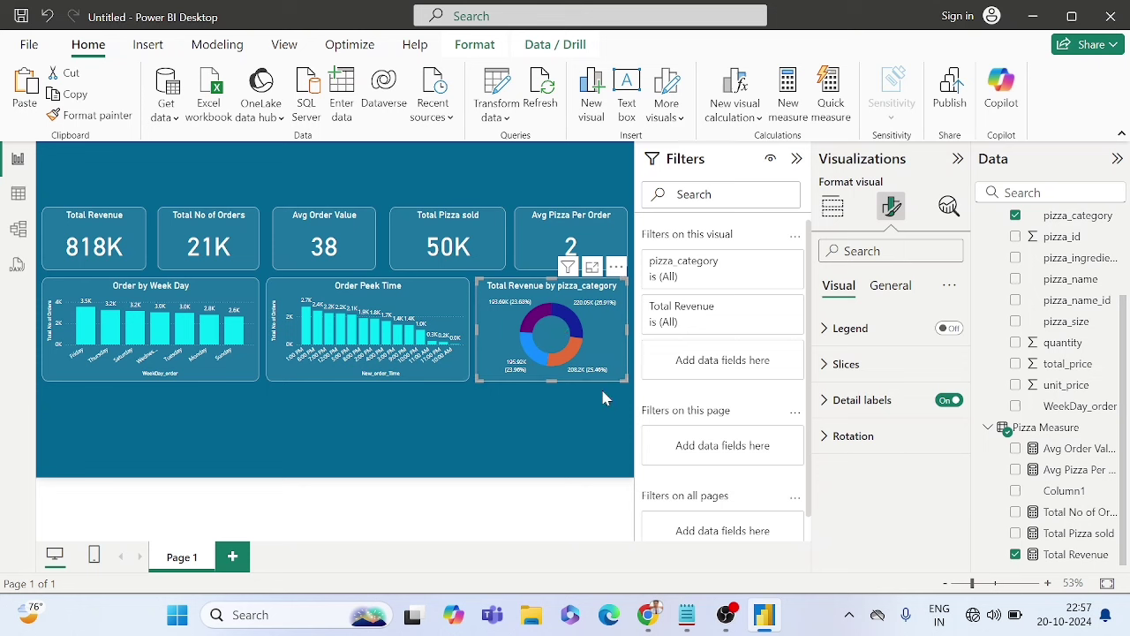
click(845, 367)
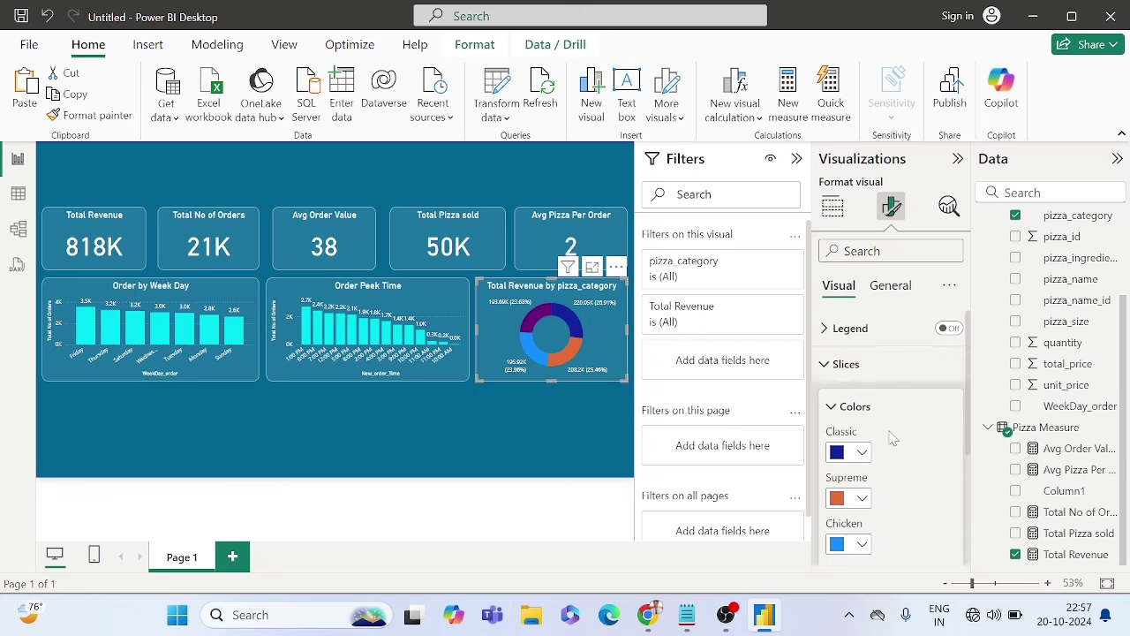
scroll(892, 439, down, 1)
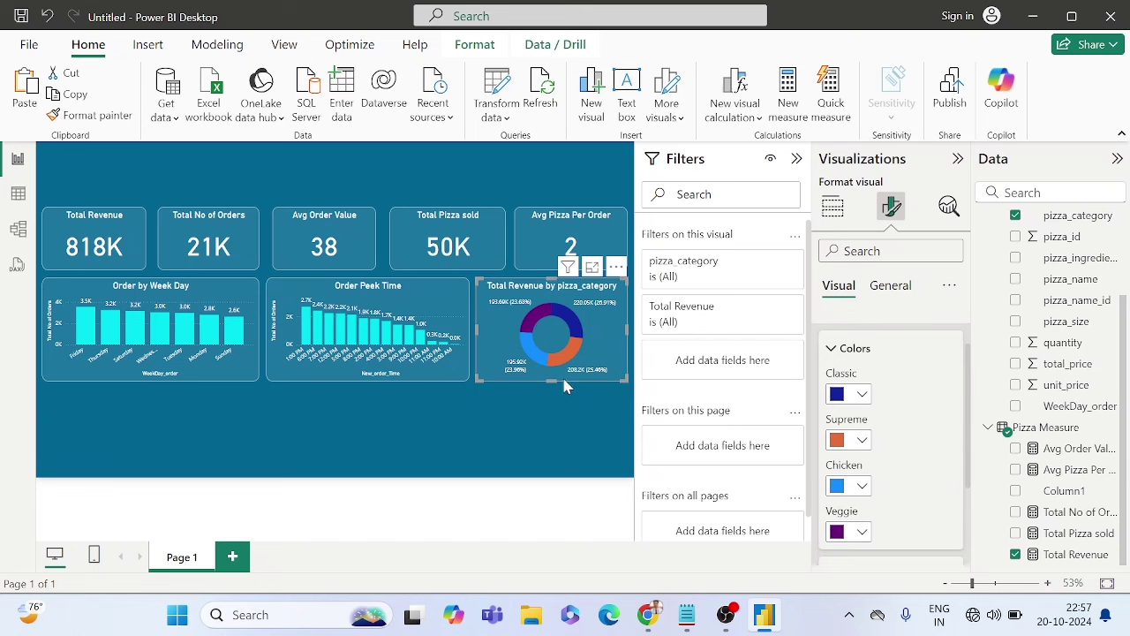
scroll(889, 448, down, 2)
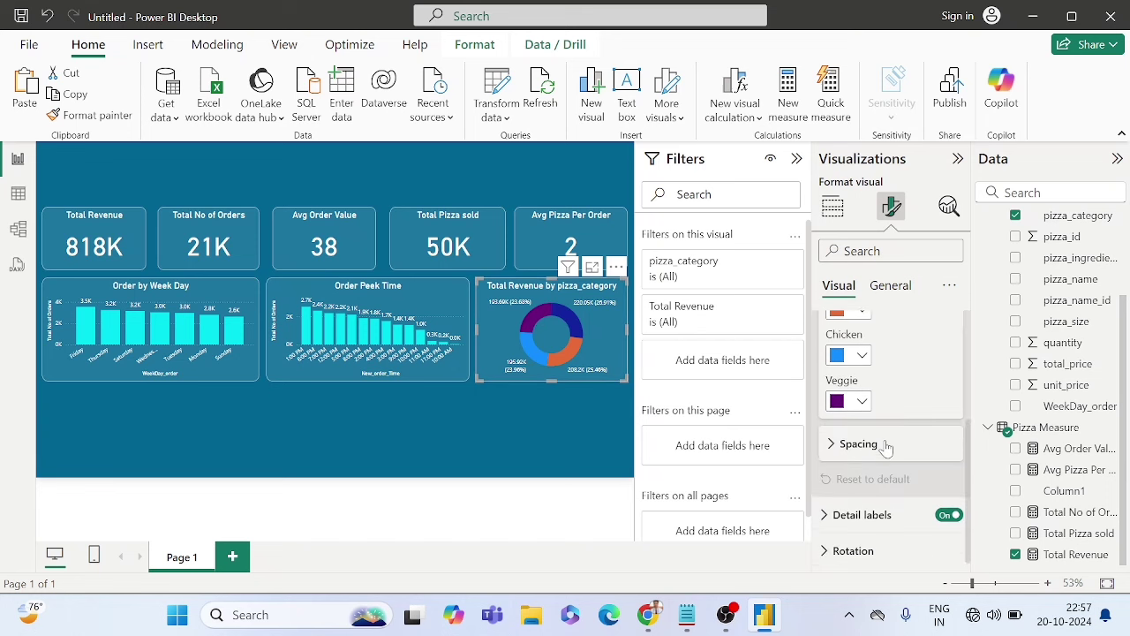
scroll(889, 448, up, 3)
click(843, 365)
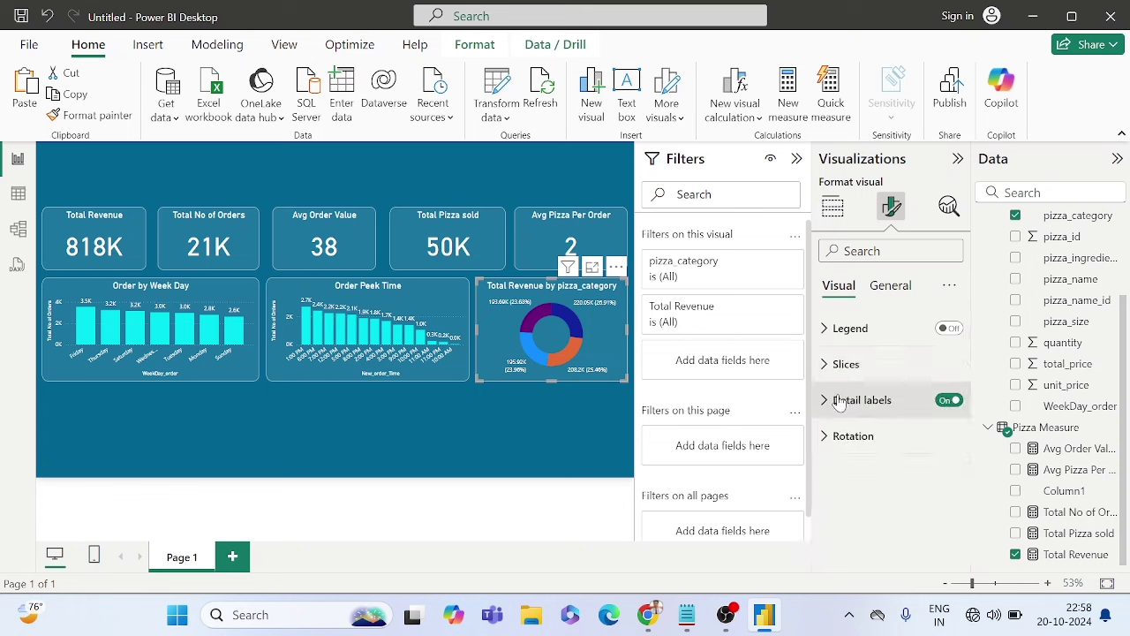
Step: Try the Inside and Prefer inside positions for the donut chart's detail labels and restore the Outside position
click(839, 403)
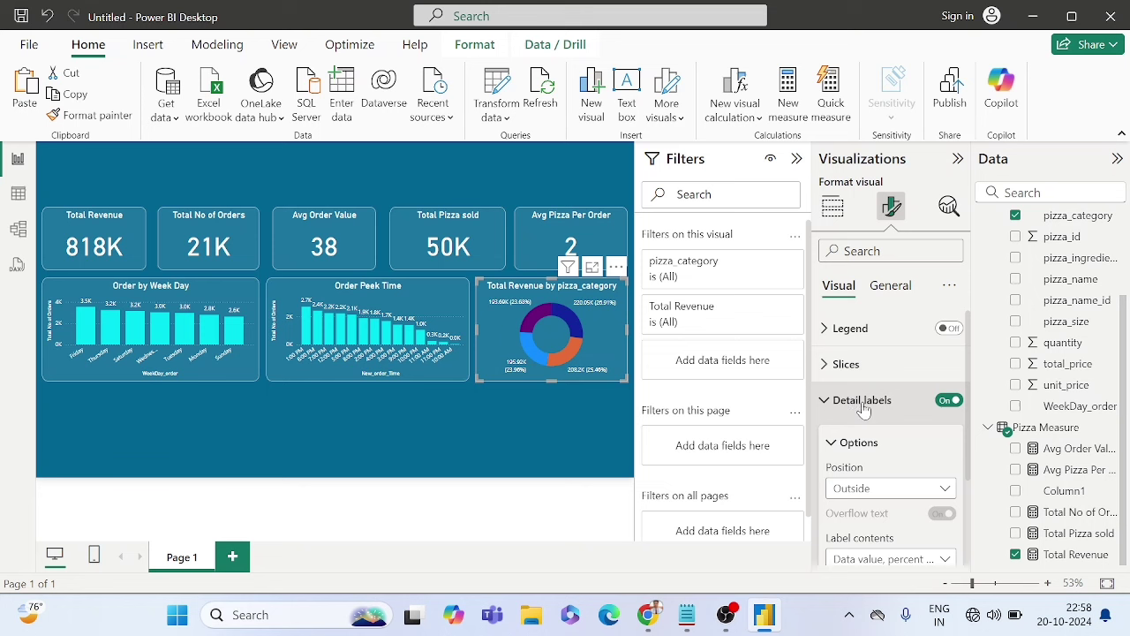
scroll(890, 415, down, 3)
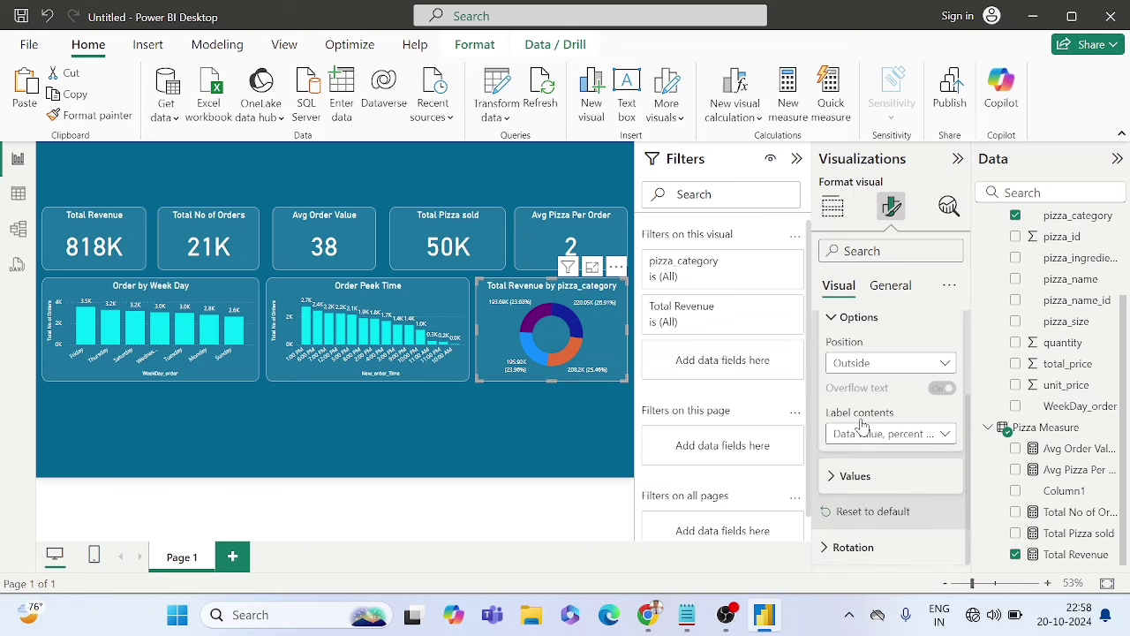
click(853, 366)
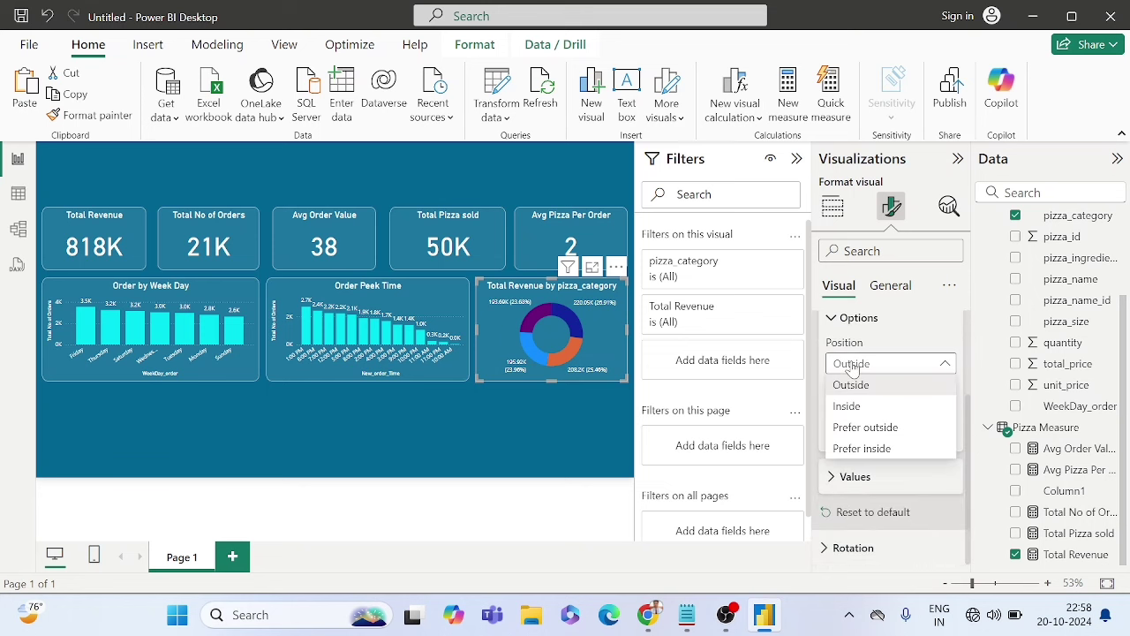
click(847, 406)
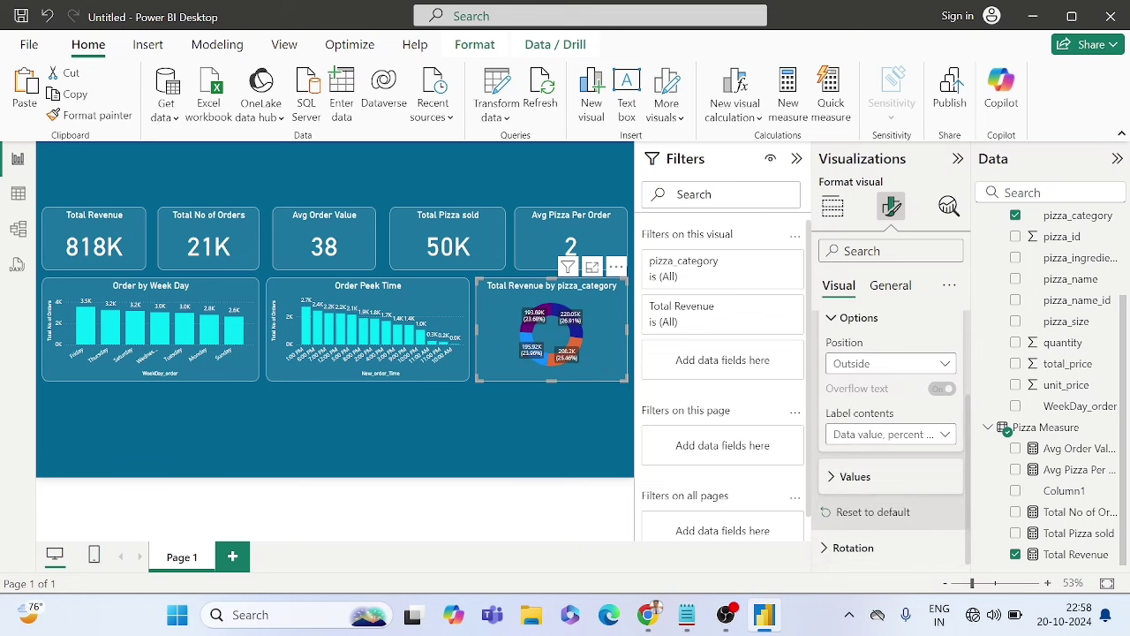
click(853, 365)
click(872, 449)
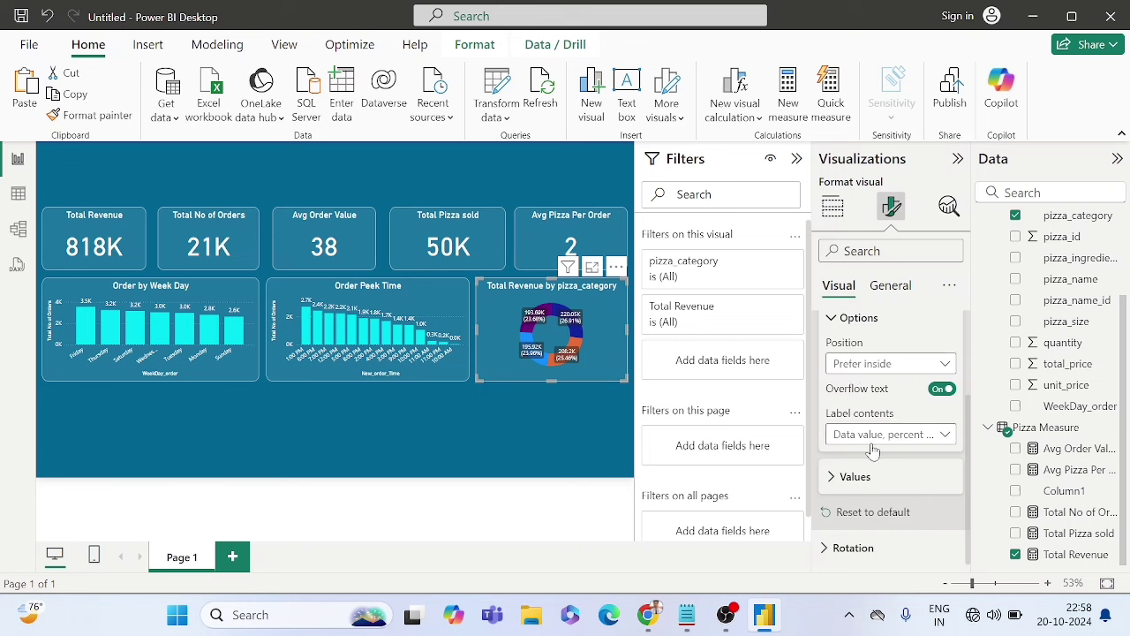
click(854, 368)
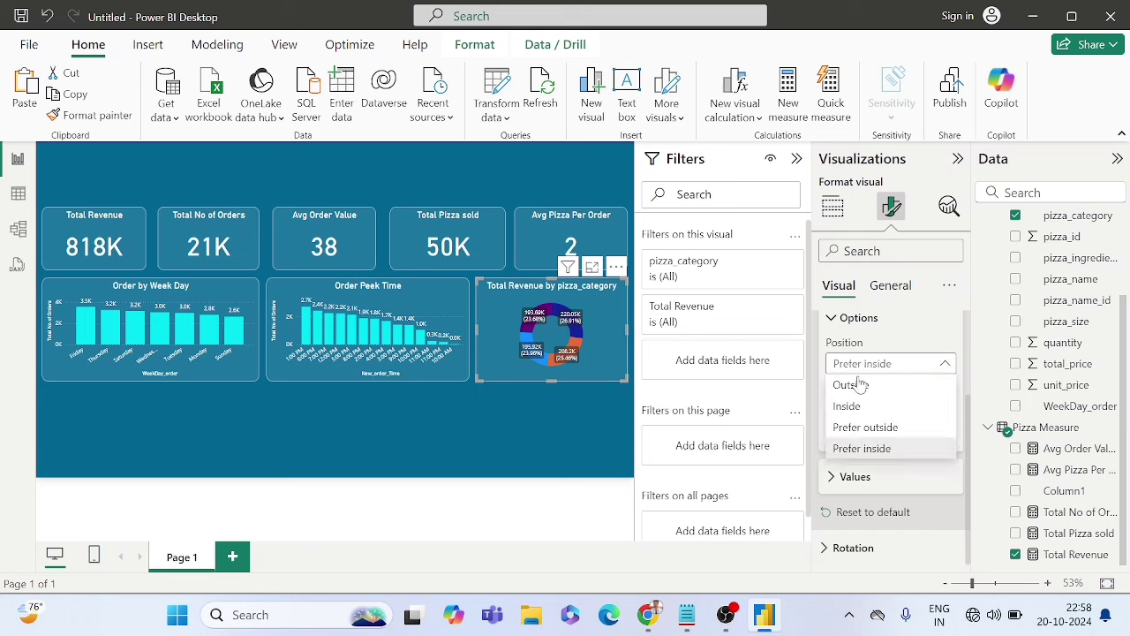
click(859, 387)
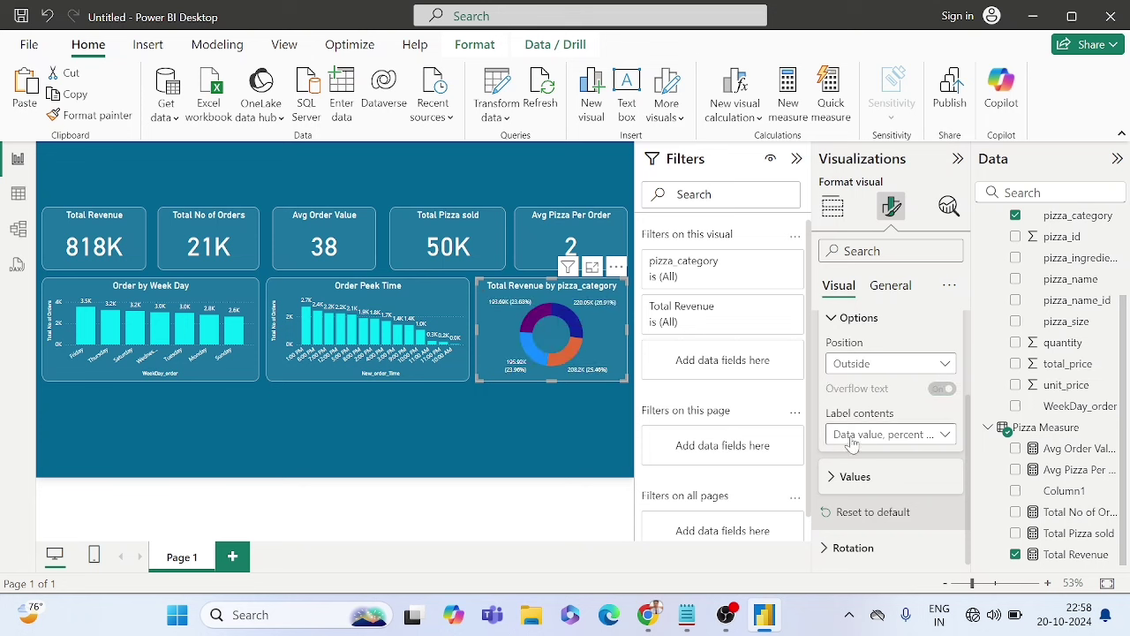
Step: Set the donut chart's detail label contents to Category, percent of total
click(851, 435)
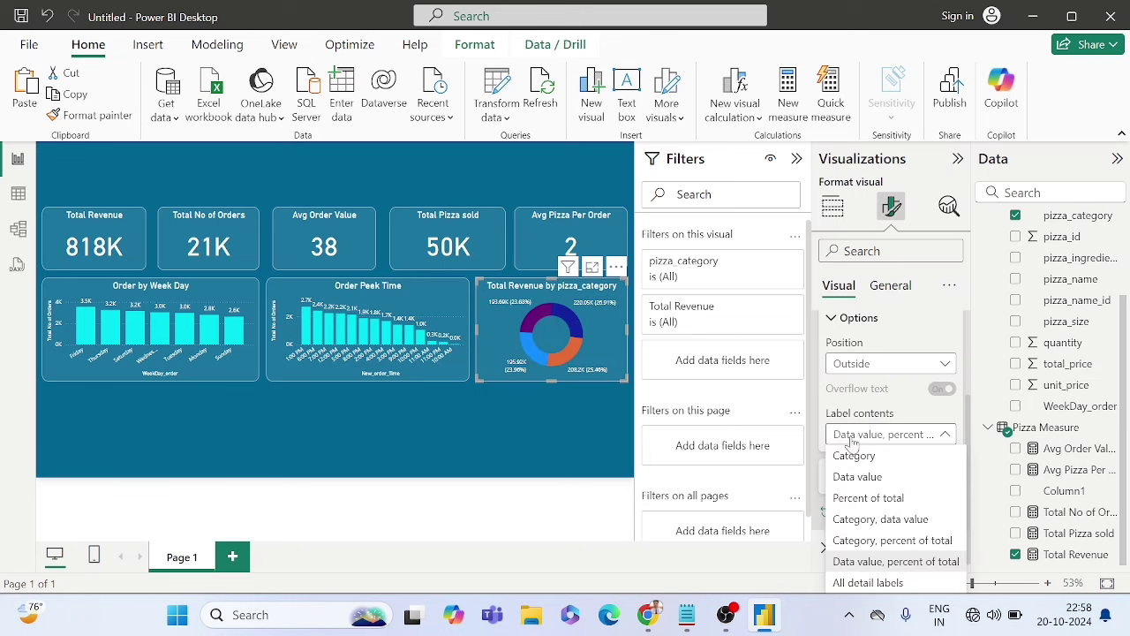
click(914, 542)
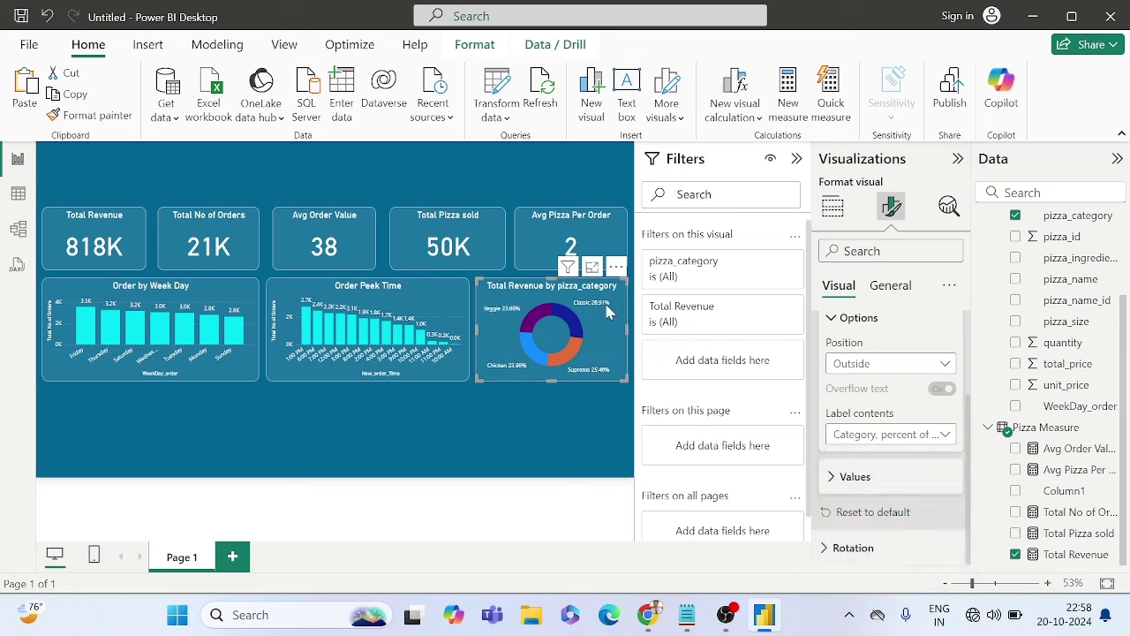
click(520, 430)
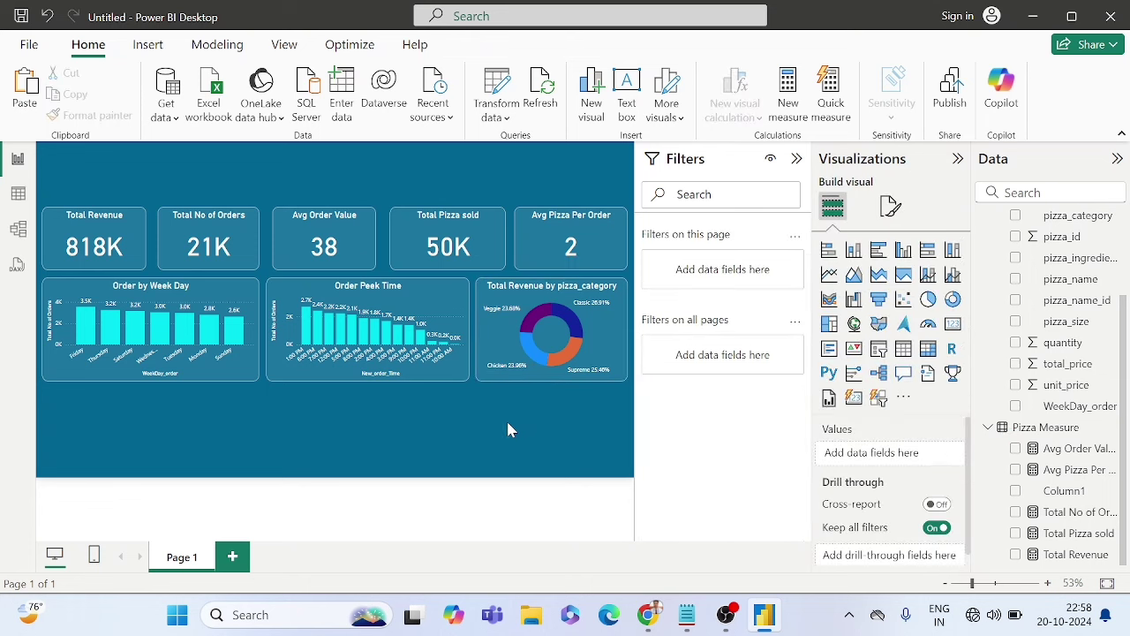
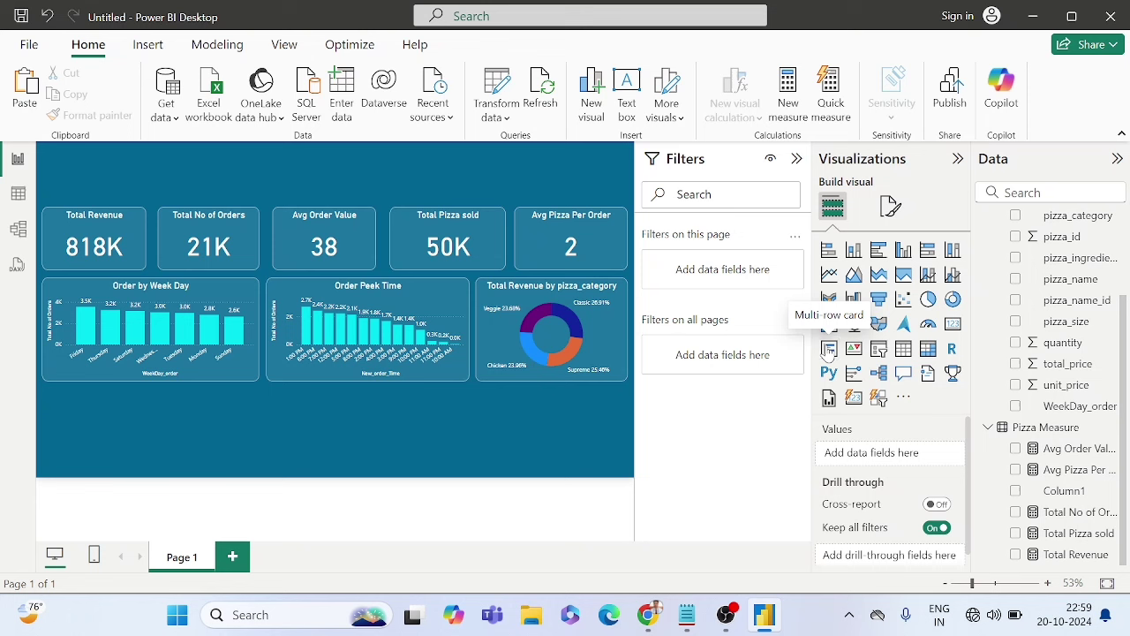
Step: Insert a multi-row card beneath the Order by Week Day chart, matching its width, with pizza_name and Total Revenue as fields
click(828, 351)
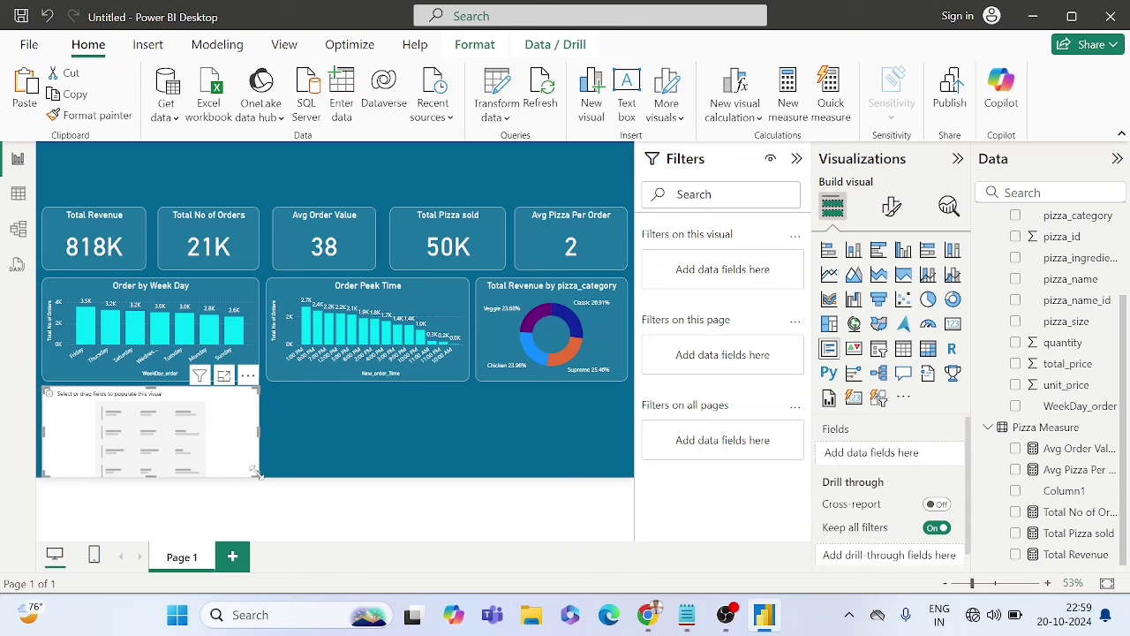
drag(256, 474, 256, 472)
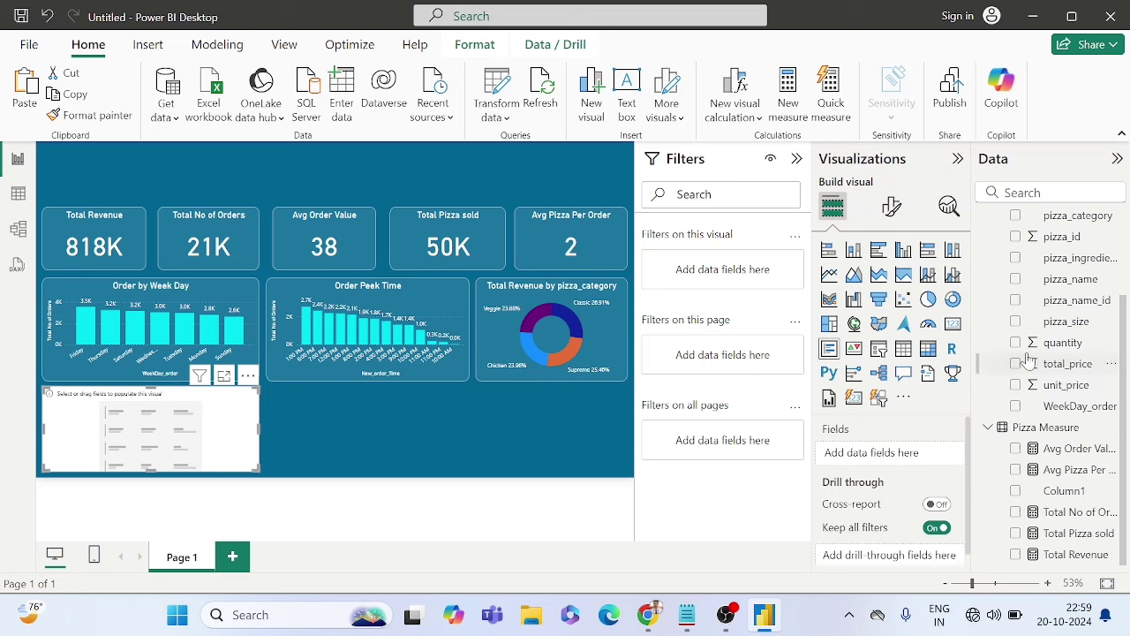
drag(1069, 301, 885, 453)
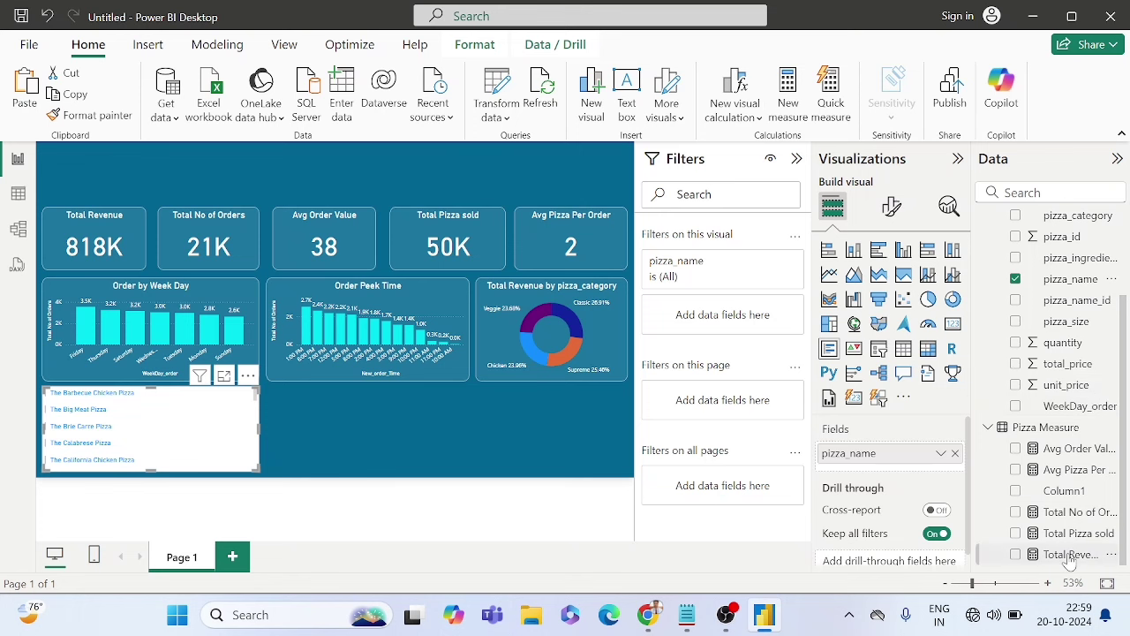
drag(1069, 555, 897, 473)
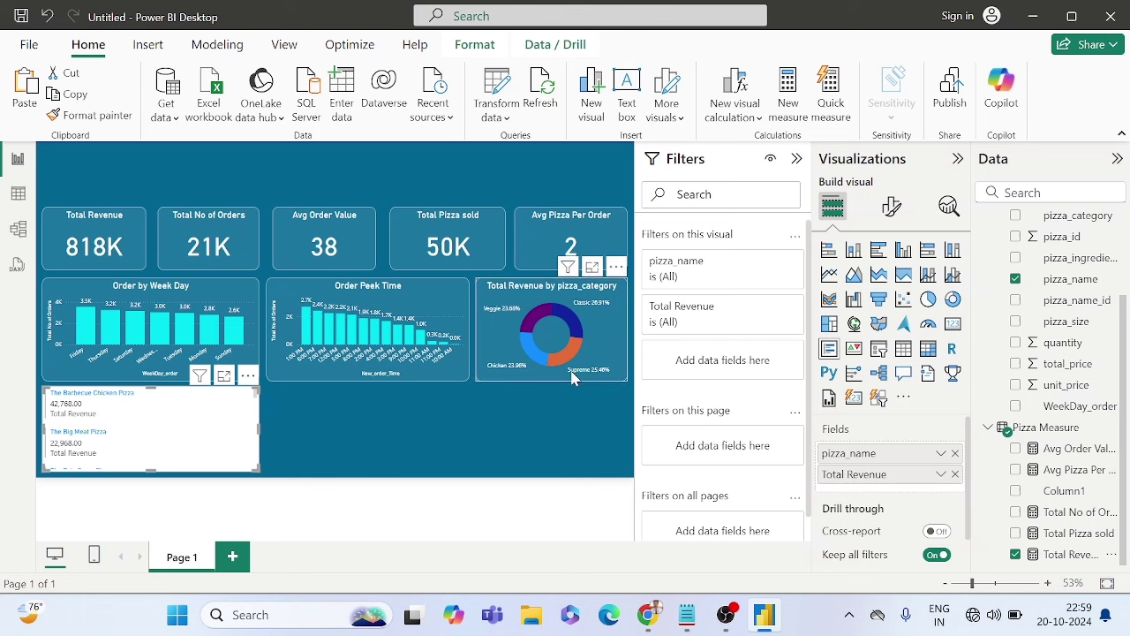
Step: Set the multi-row card's title text to "Bottom 5 Selling Pizza's"
click(892, 205)
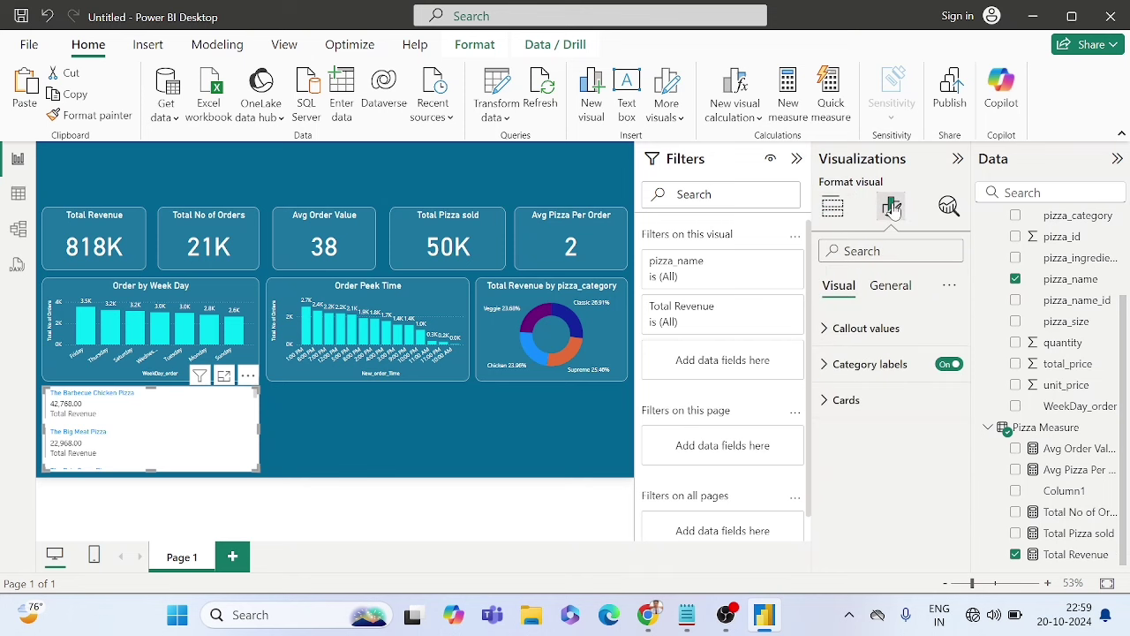
click(886, 287)
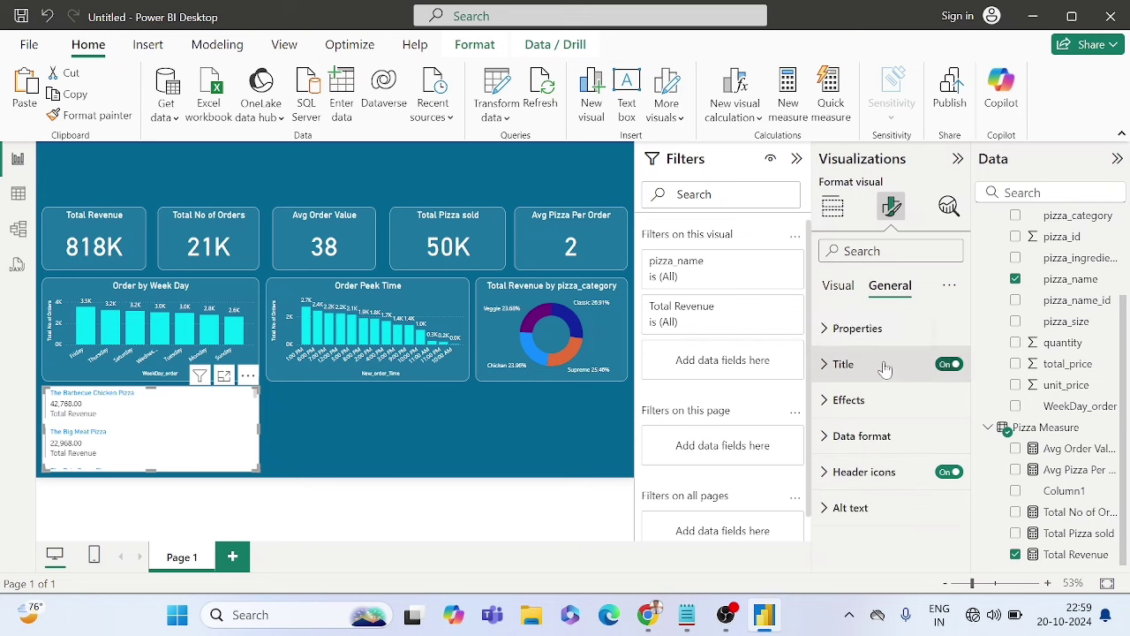
click(847, 364)
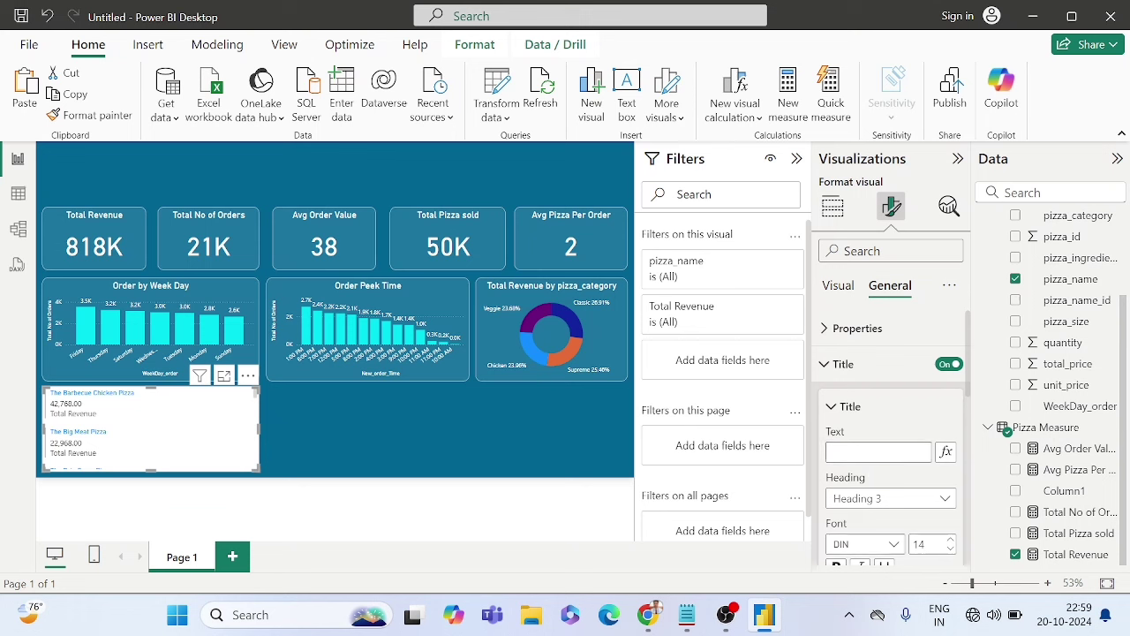
click(879, 451)
text(Bottom)
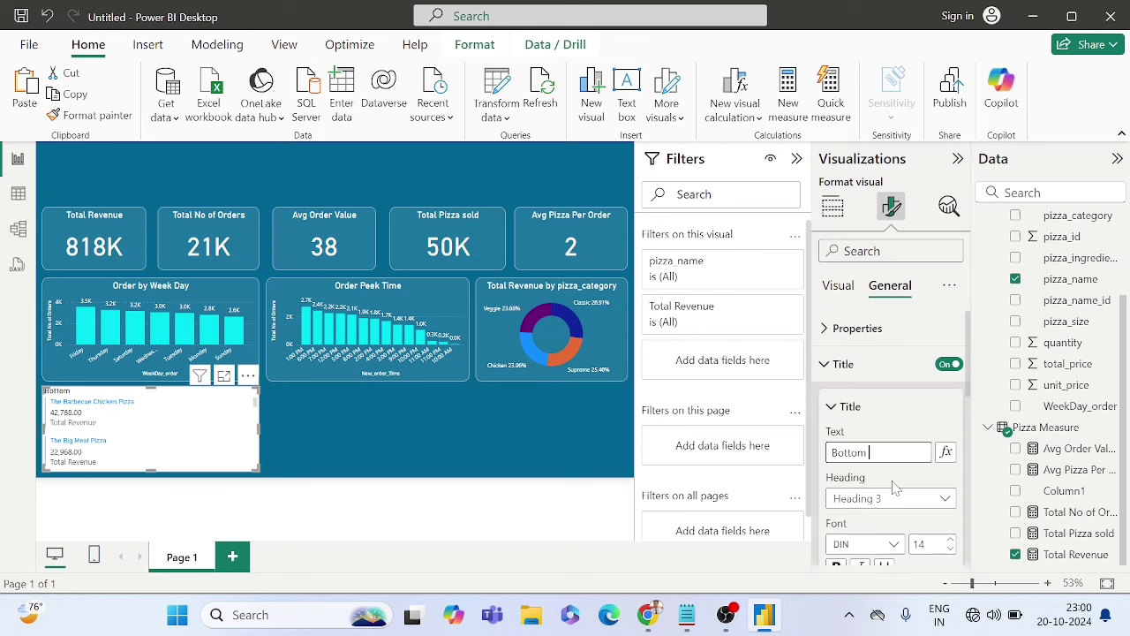
text( %)
key(BackSpace)
text(5 Selling Pizza's)
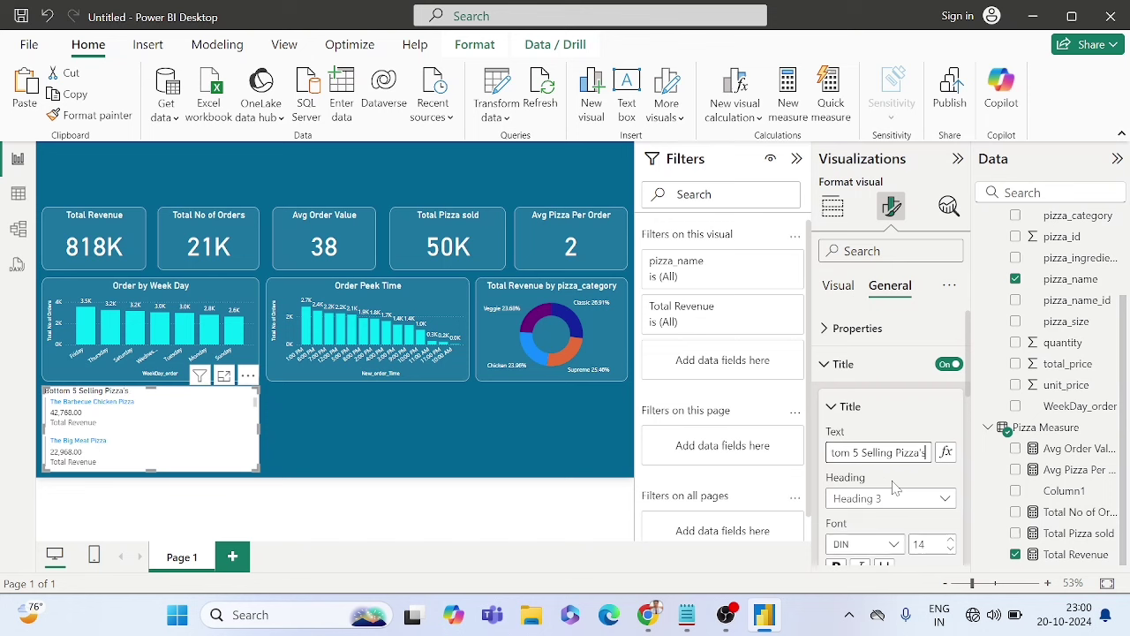
Step: Format the multi-row card's title with font size 15, white text and centered horizontal alignment
scroll(890, 397, down, 2)
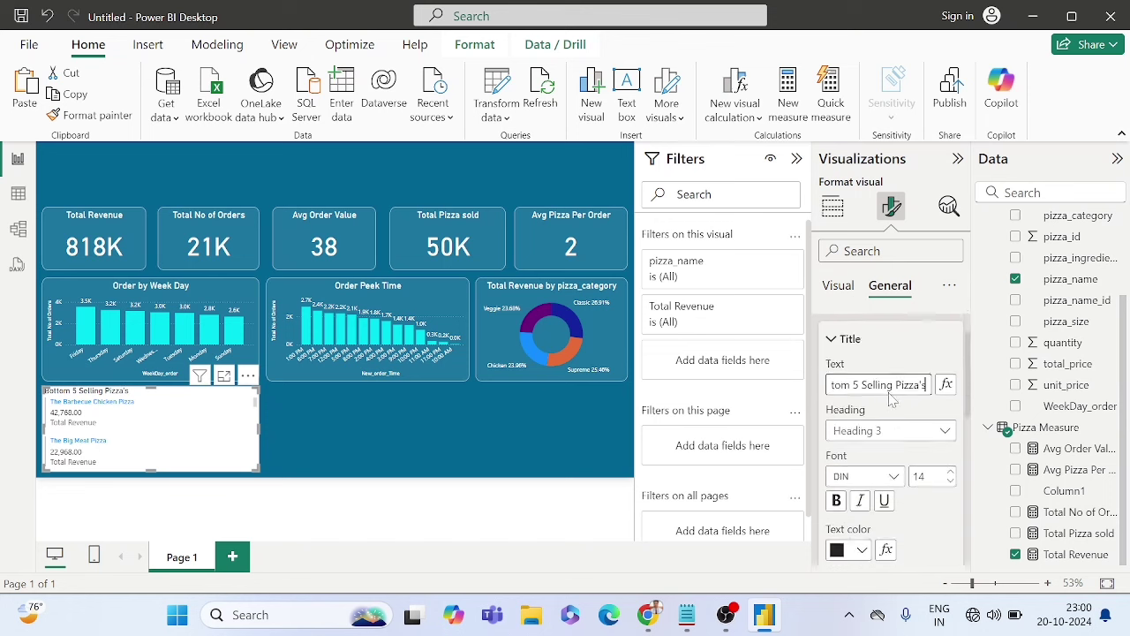
click(951, 445)
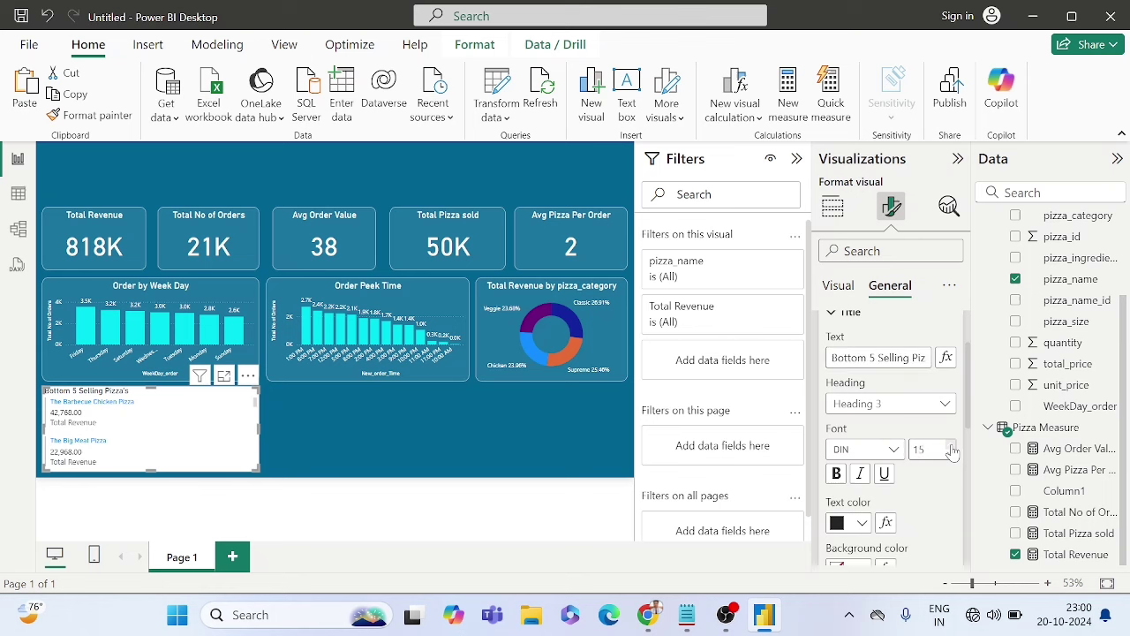
scroll(929, 507, down, 3)
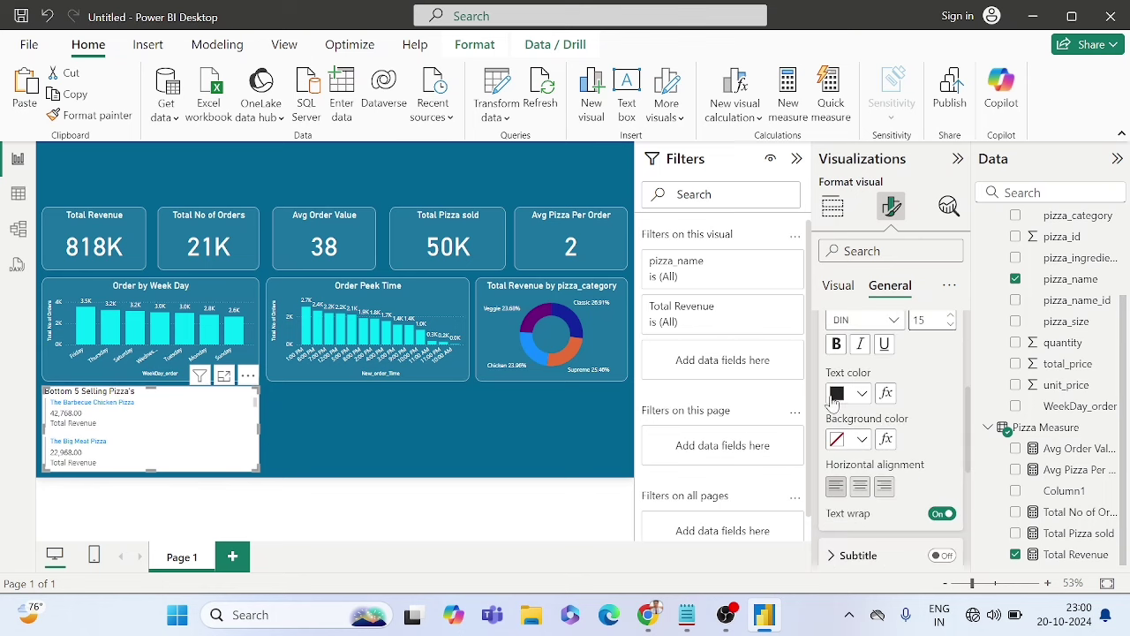
click(840, 398)
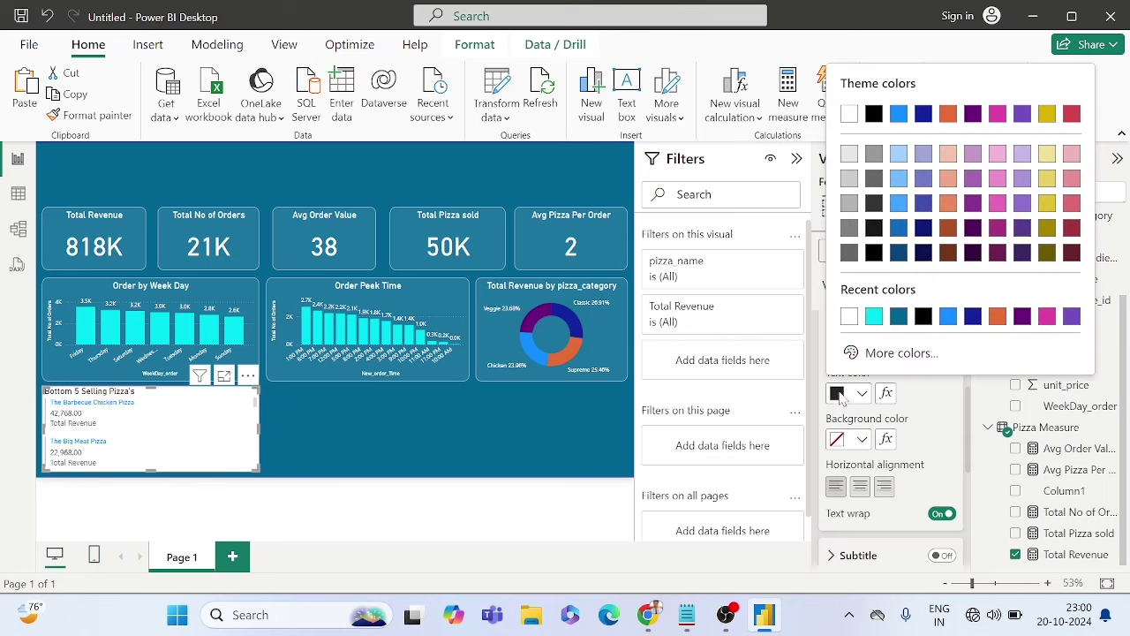
click(849, 322)
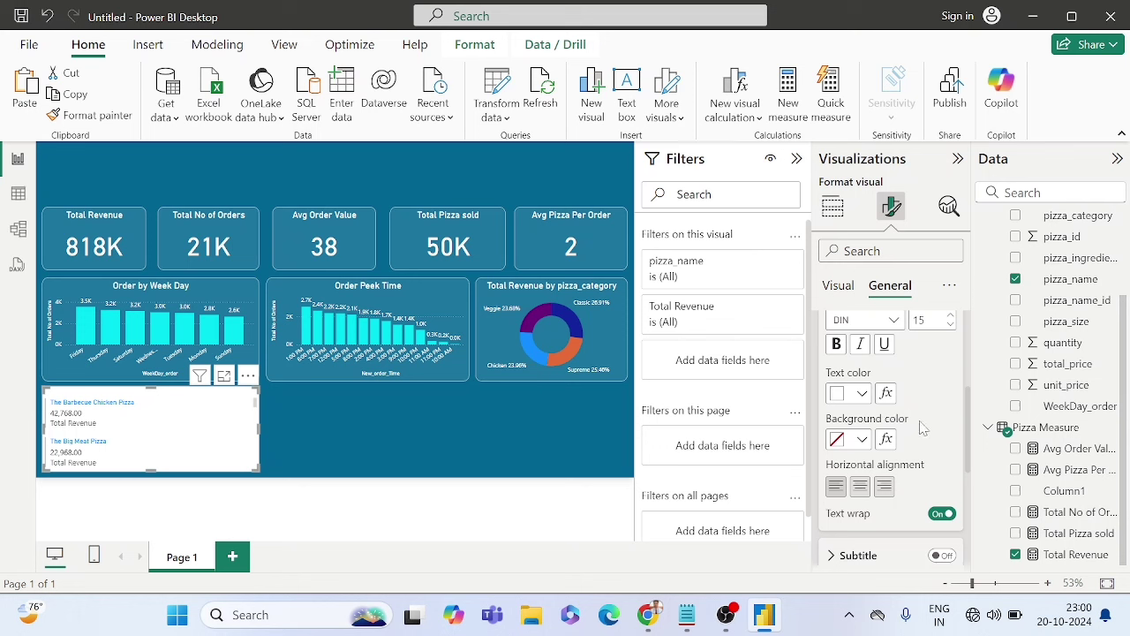
scroll(923, 428, down, 2)
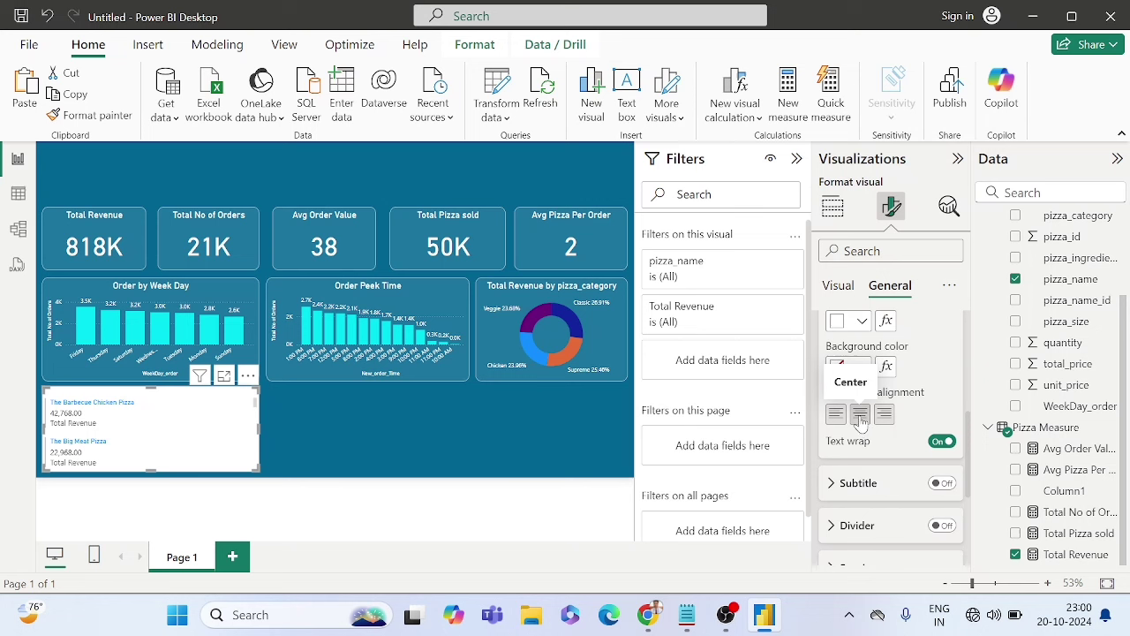
Step: Set the multi-row card's background transparency to 90%
scroll(866, 419, down, 4)
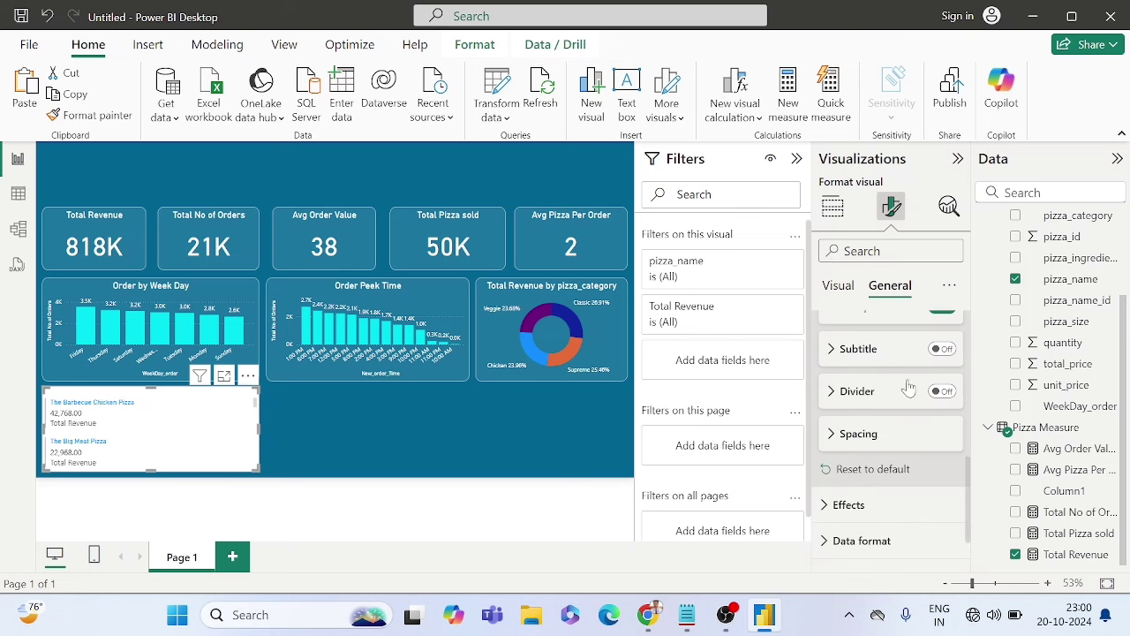
scroll(877, 417, down, 1)
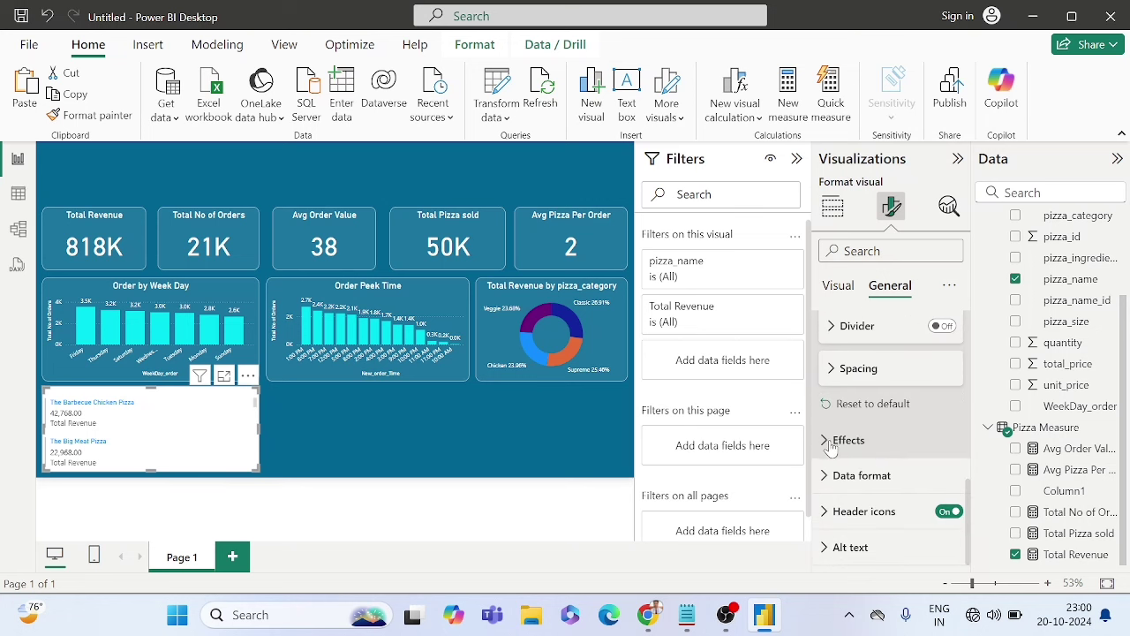
click(830, 445)
scroll(830, 448, down, 2)
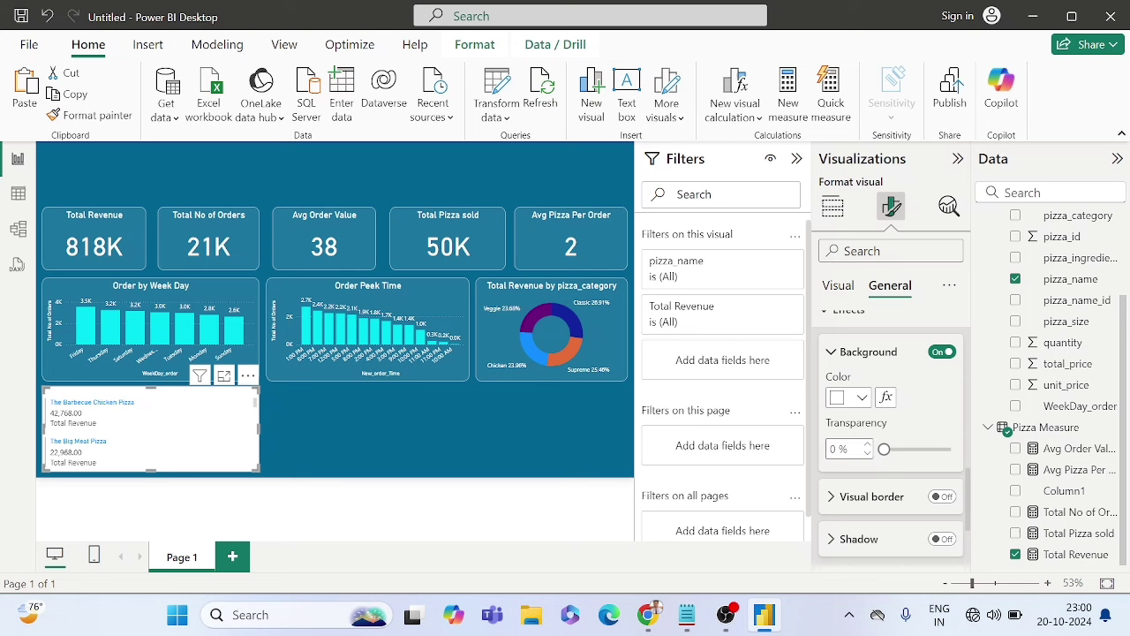
drag(884, 449, 944, 449)
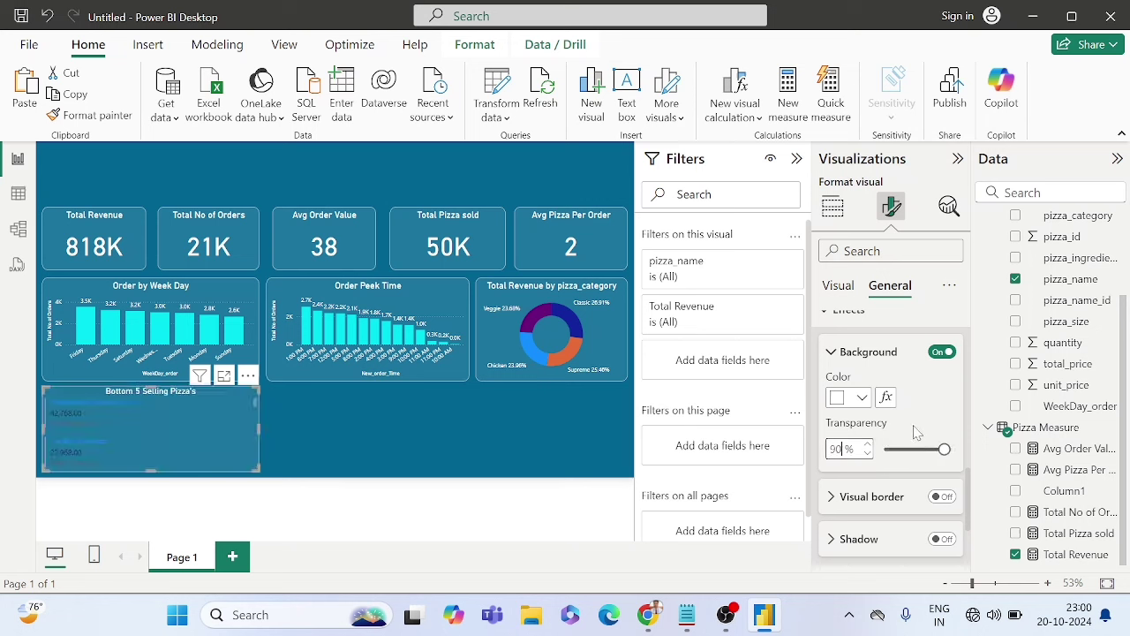
Step: Turn on the multi-row card's visual border in white with 14 px rounded corners
scroll(915, 431, down, 2)
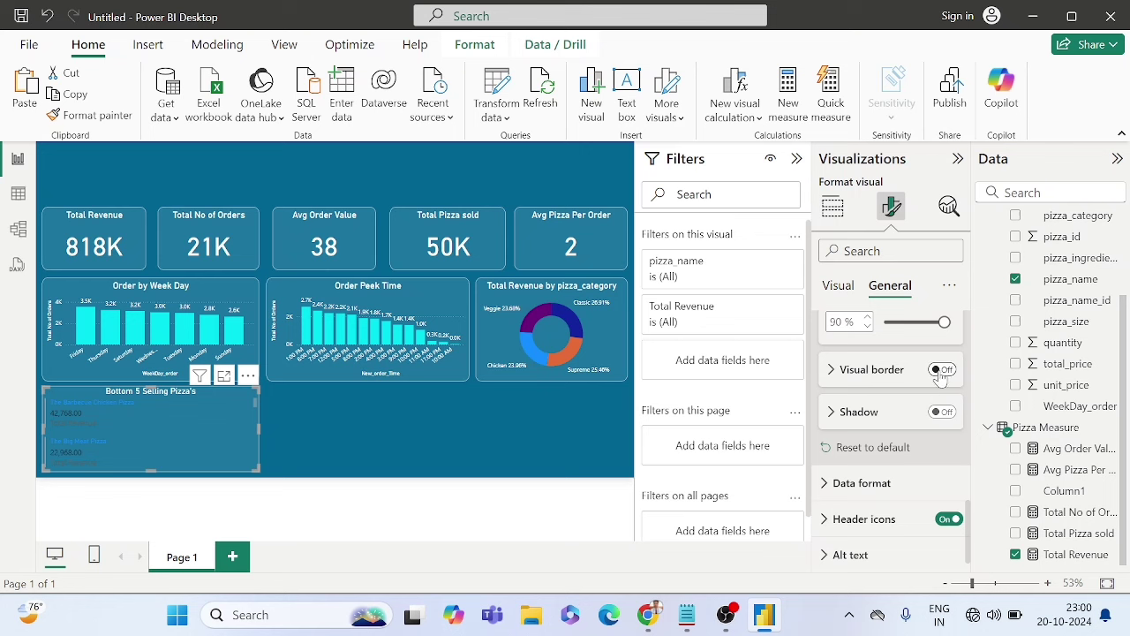
click(941, 369)
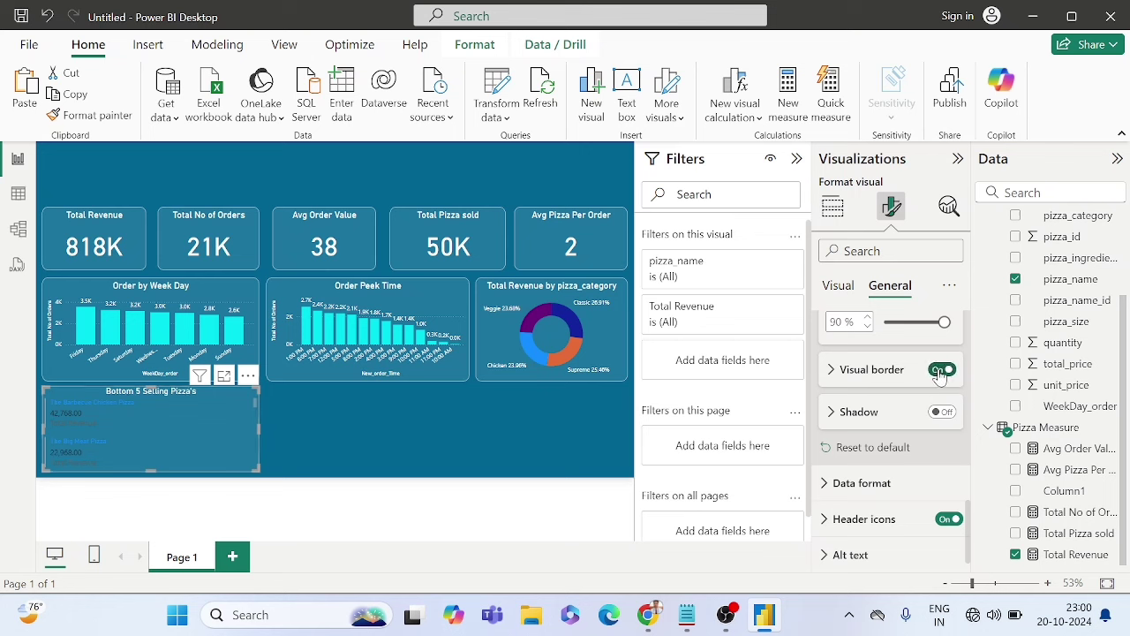
click(830, 370)
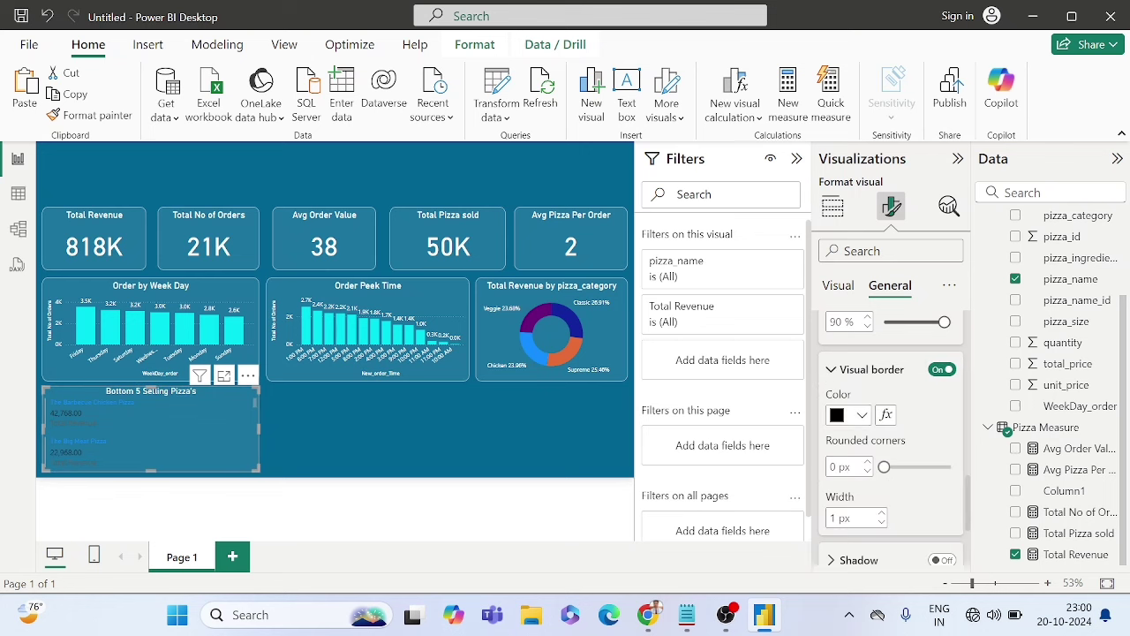
click(849, 419)
click(850, 341)
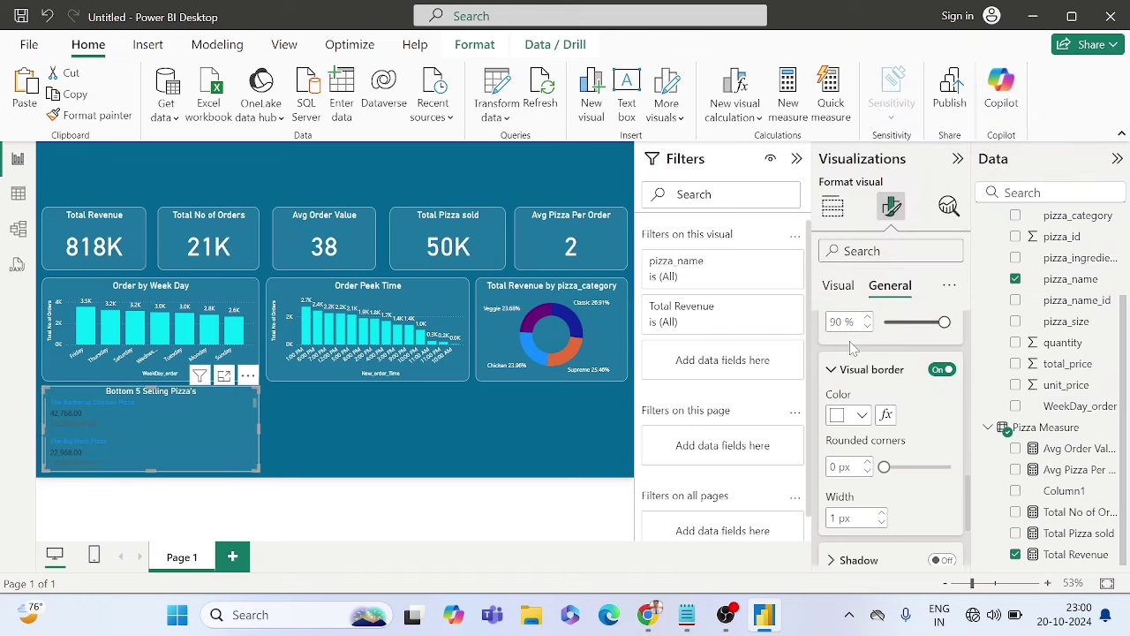
double_click(832, 466)
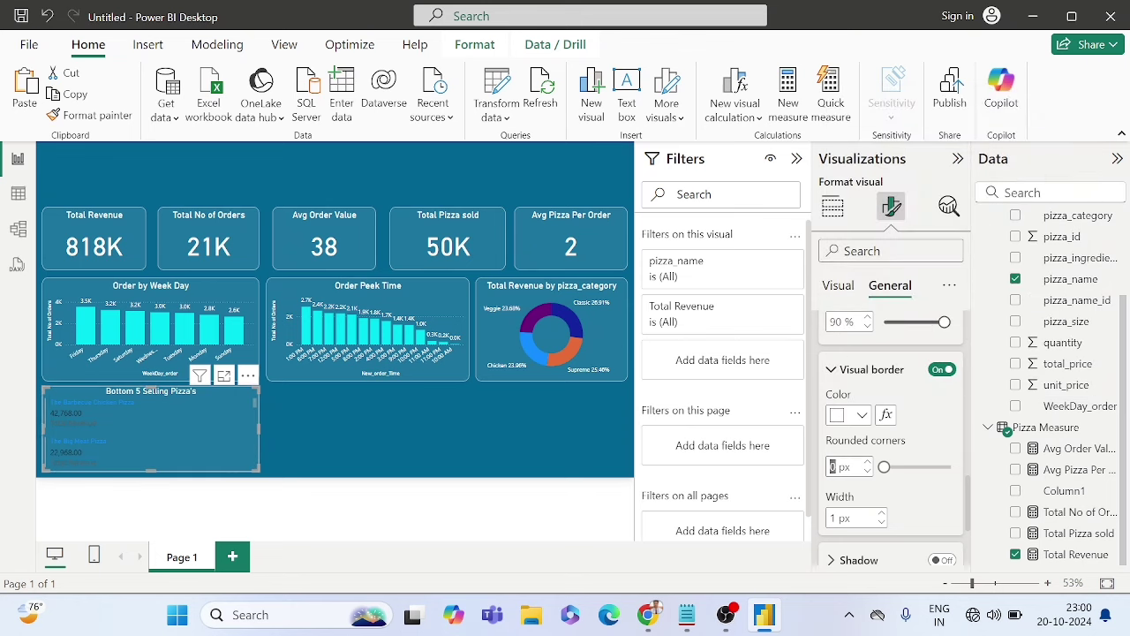
text(14)
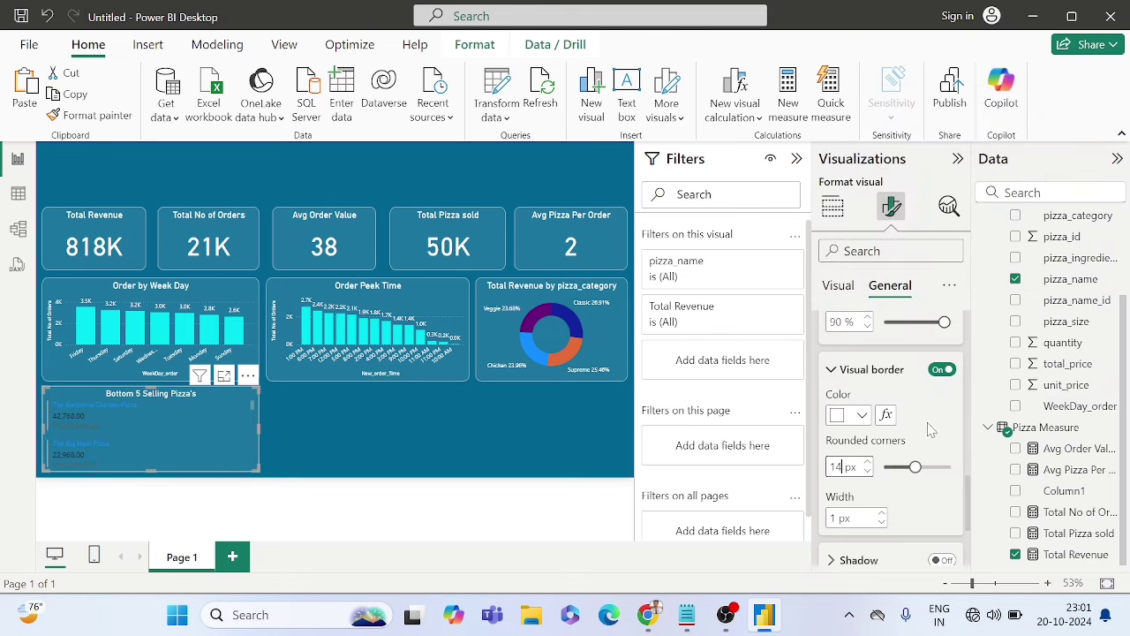
Step: Find the multi-row card's color settings and make its callout values and category labels white
scroll(936, 427, up, 10)
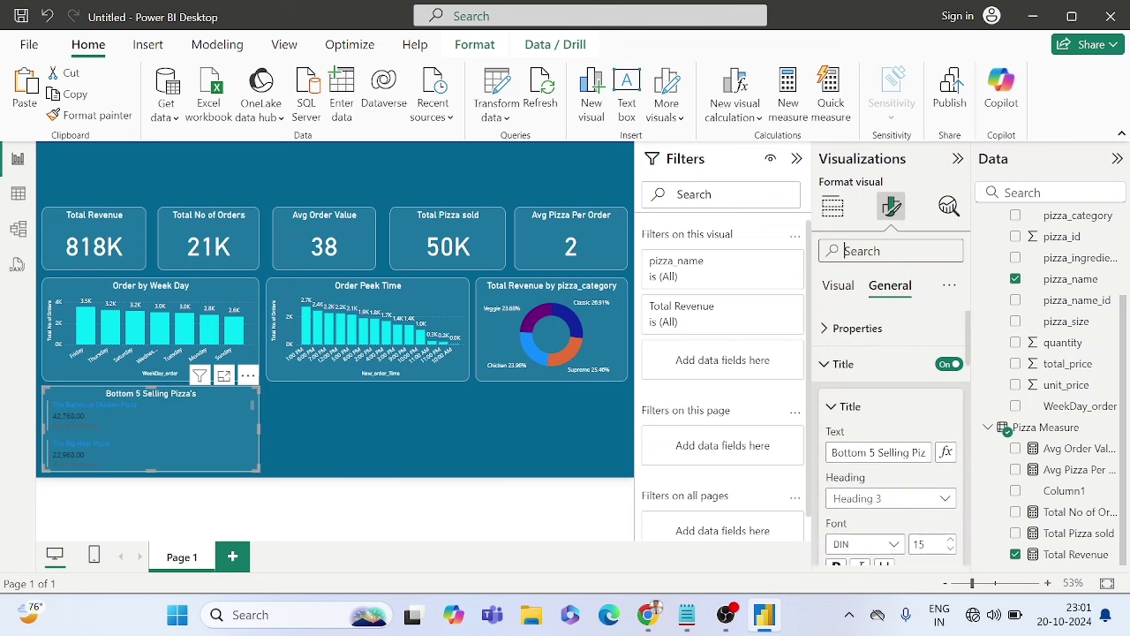
text(color)
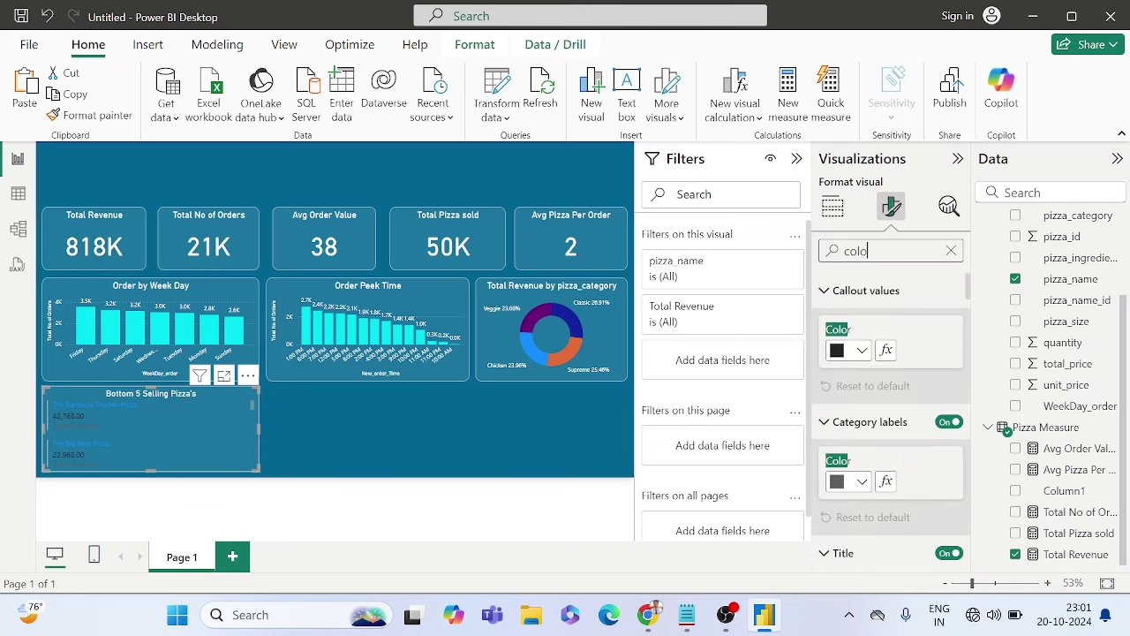
click(846, 350)
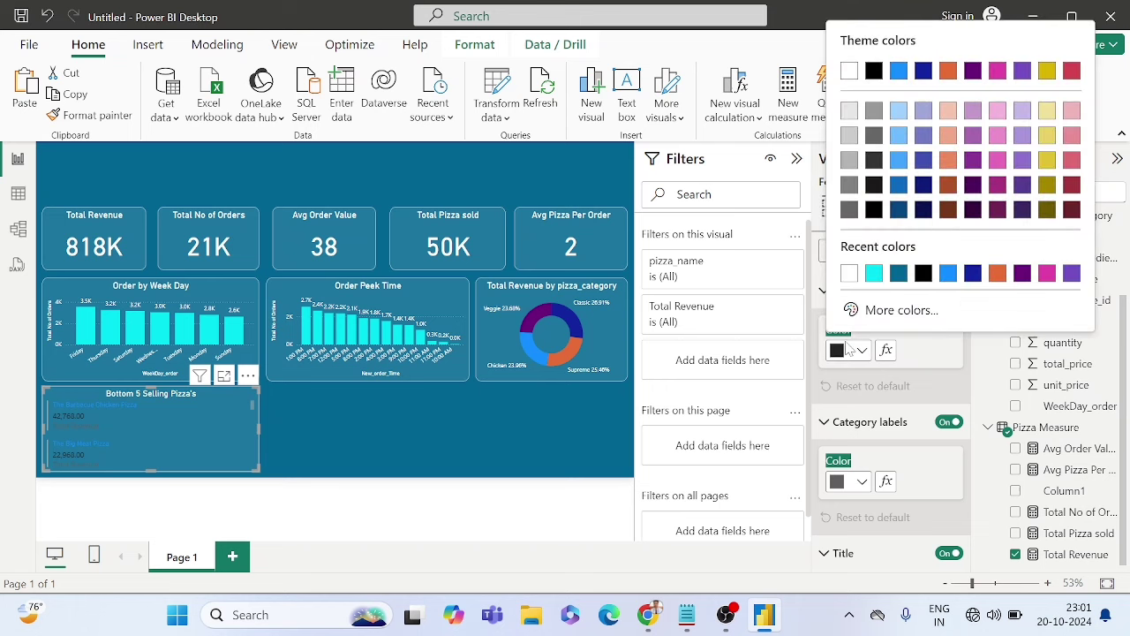
click(850, 274)
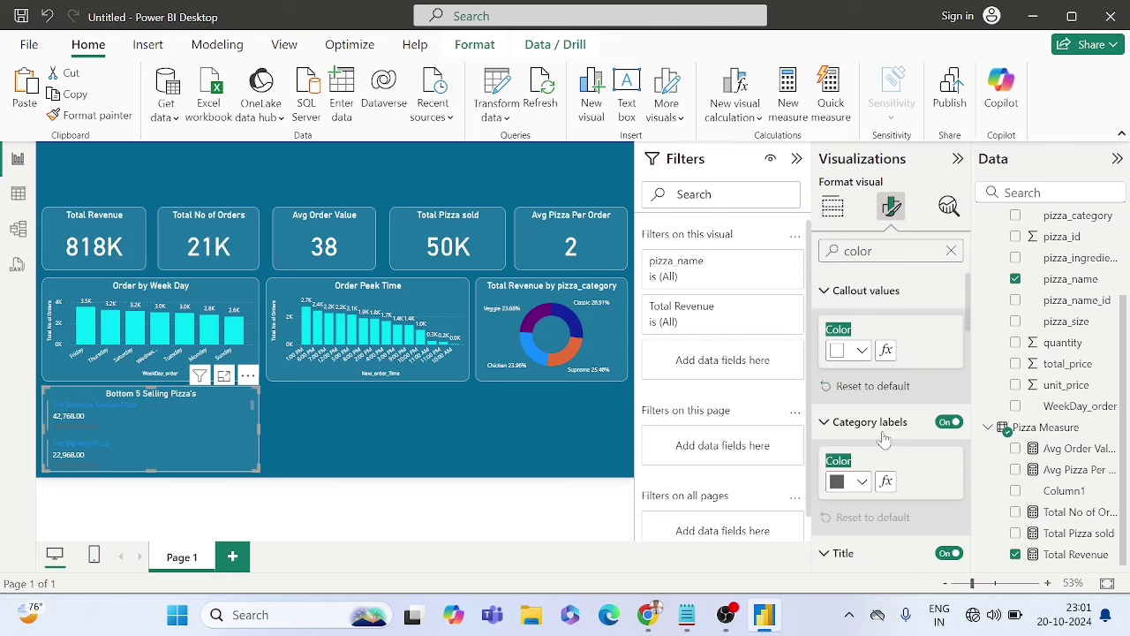
scroll(883, 432, down, 2)
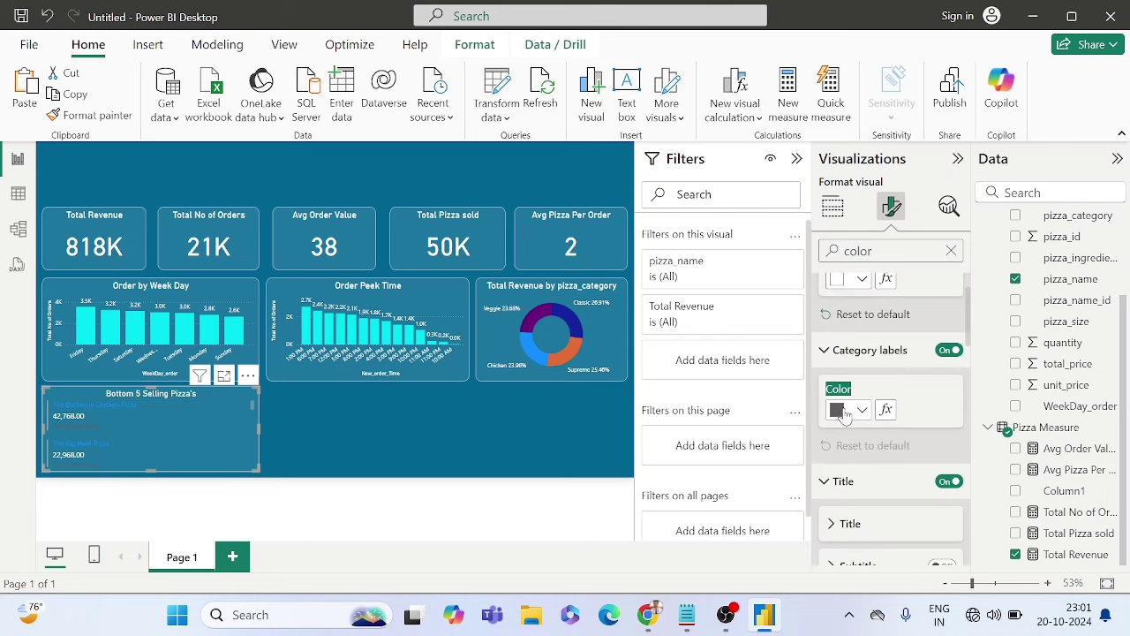
click(845, 411)
click(850, 332)
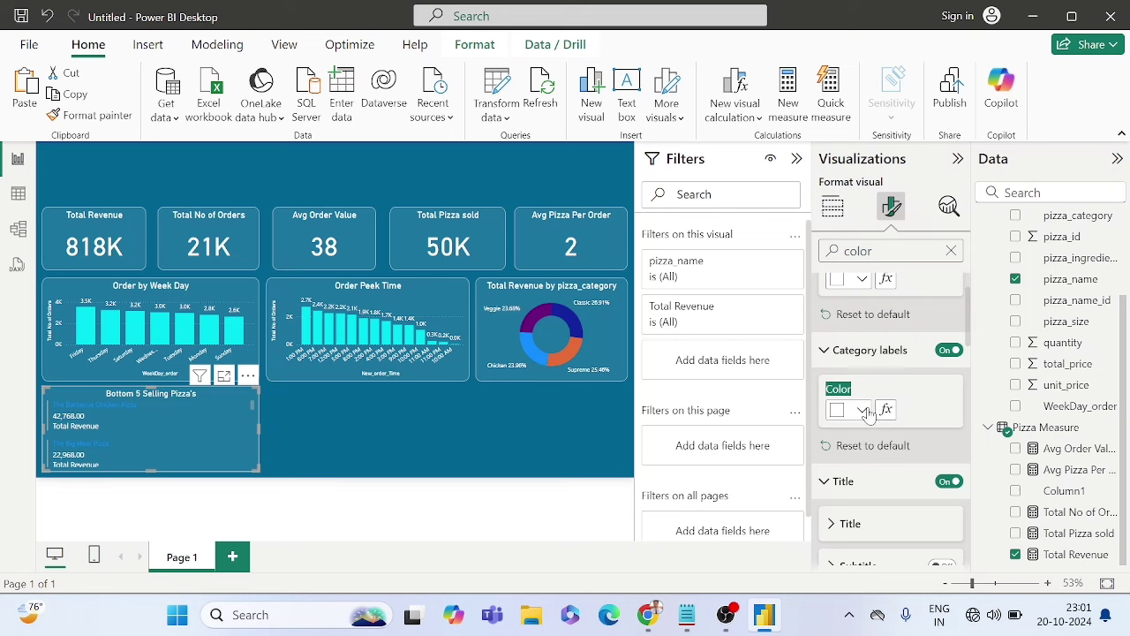
Step: Color the pizza names heading each entry in the multi-row card cyan, then deselect the visual
scroll(891, 401, down, 5)
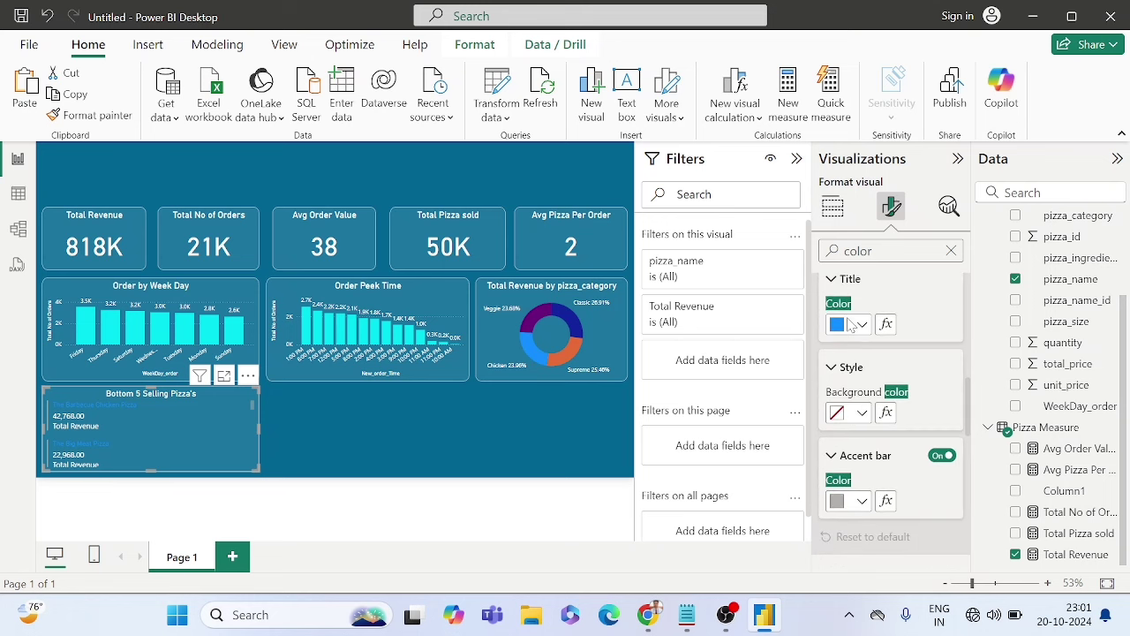
click(848, 326)
click(873, 253)
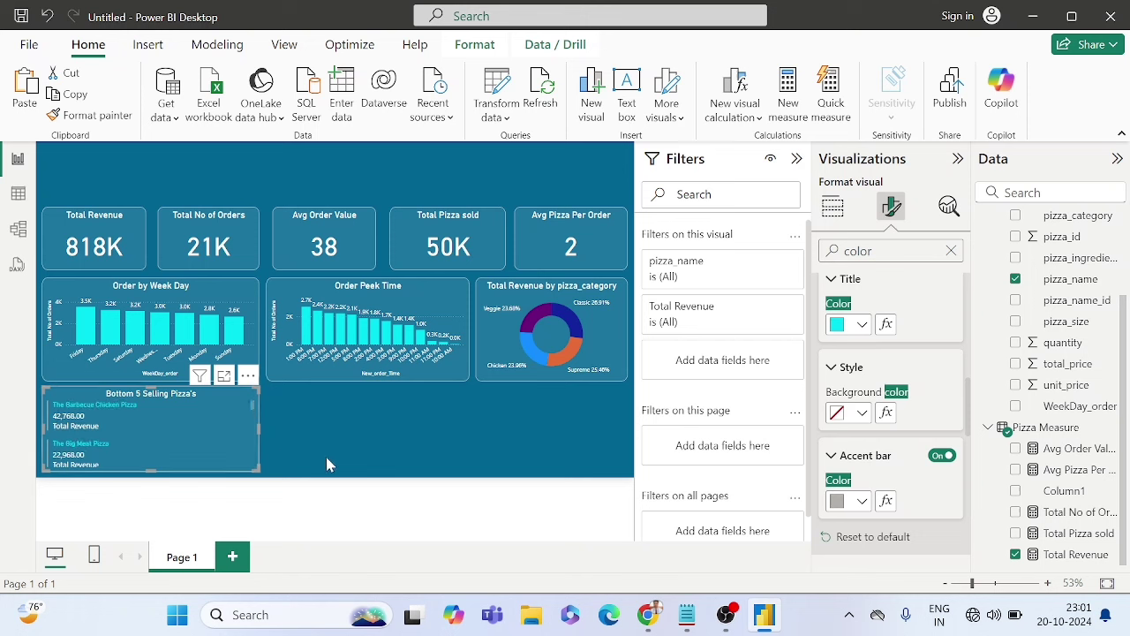
click(457, 452)
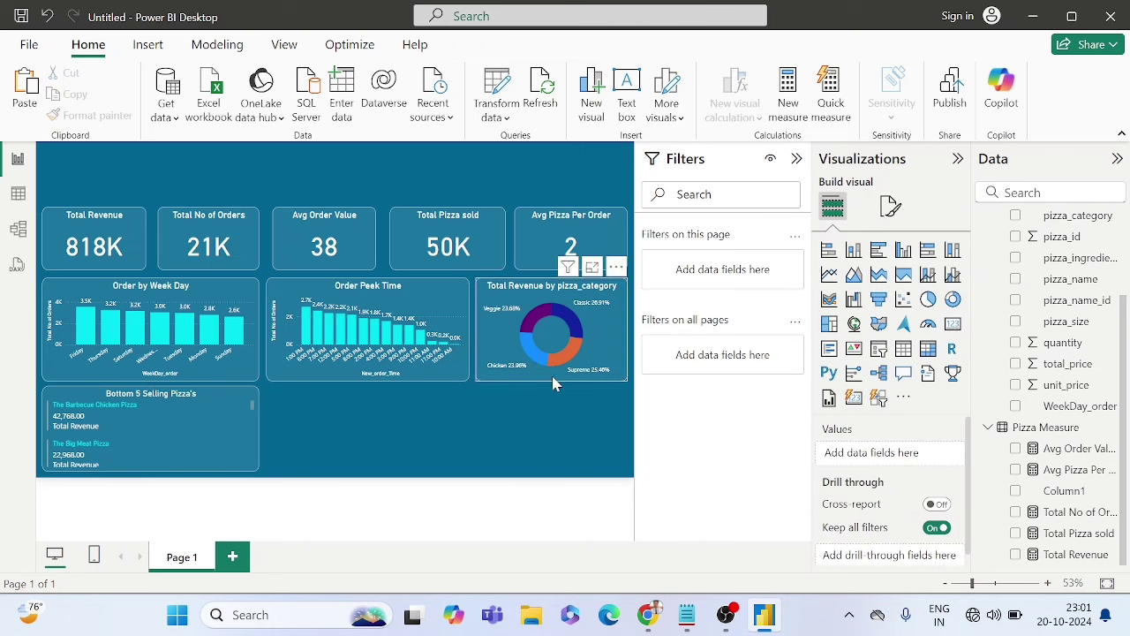
Step: Filter the multi-row card's pizza_name with a Top N filter showing the bottom 5 items by Total Revenue, then deselect the card
click(243, 422)
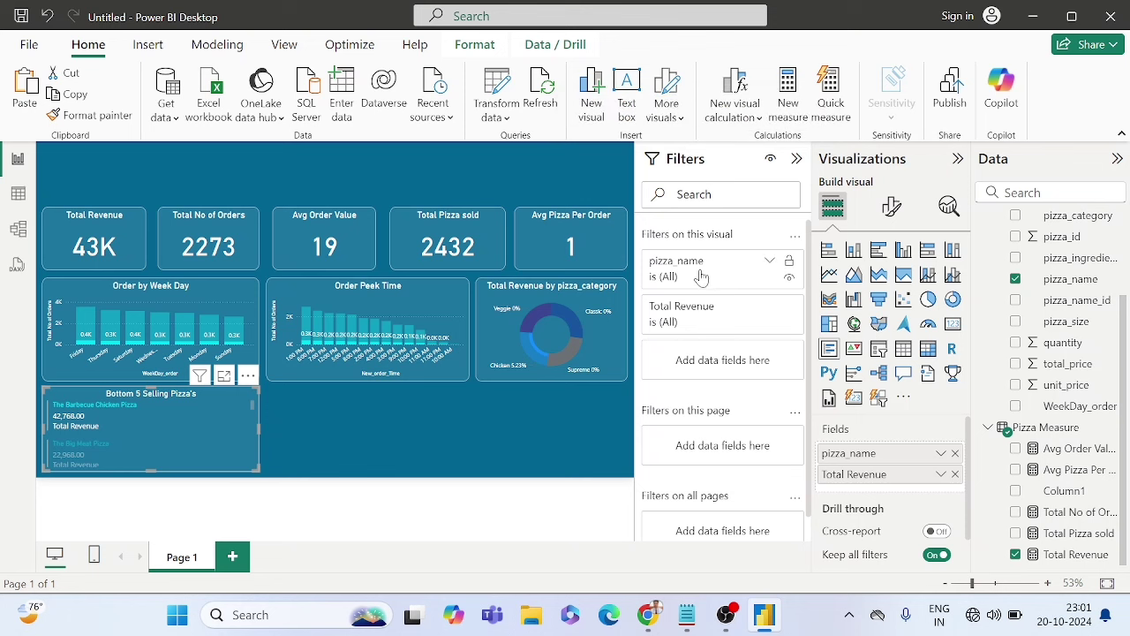
click(770, 263)
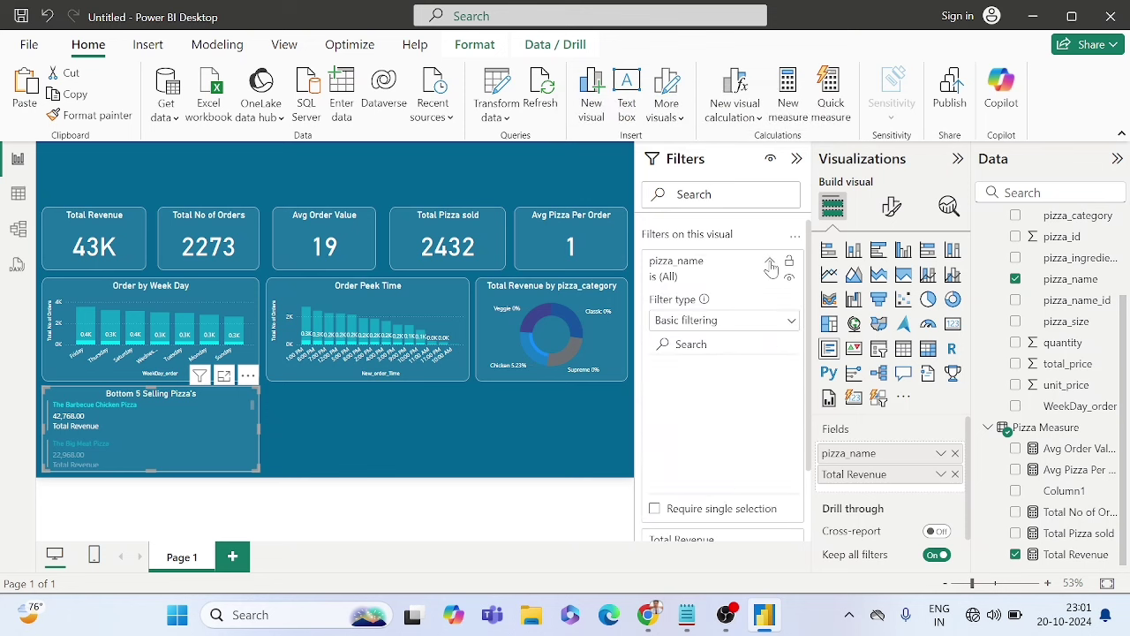
click(715, 324)
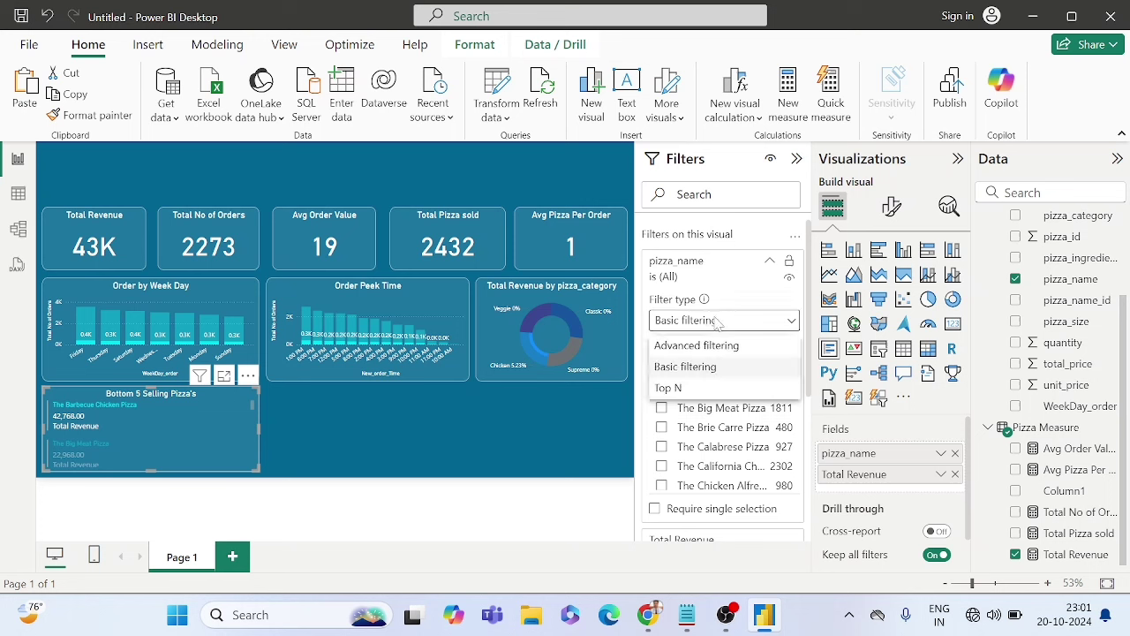
click(668, 388)
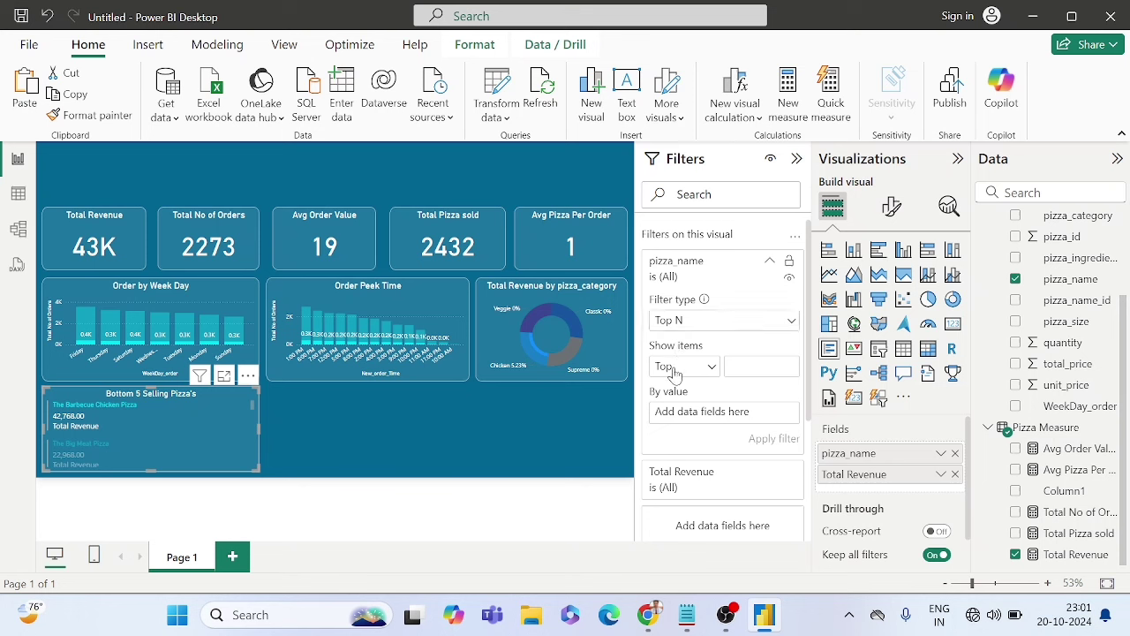
click(675, 366)
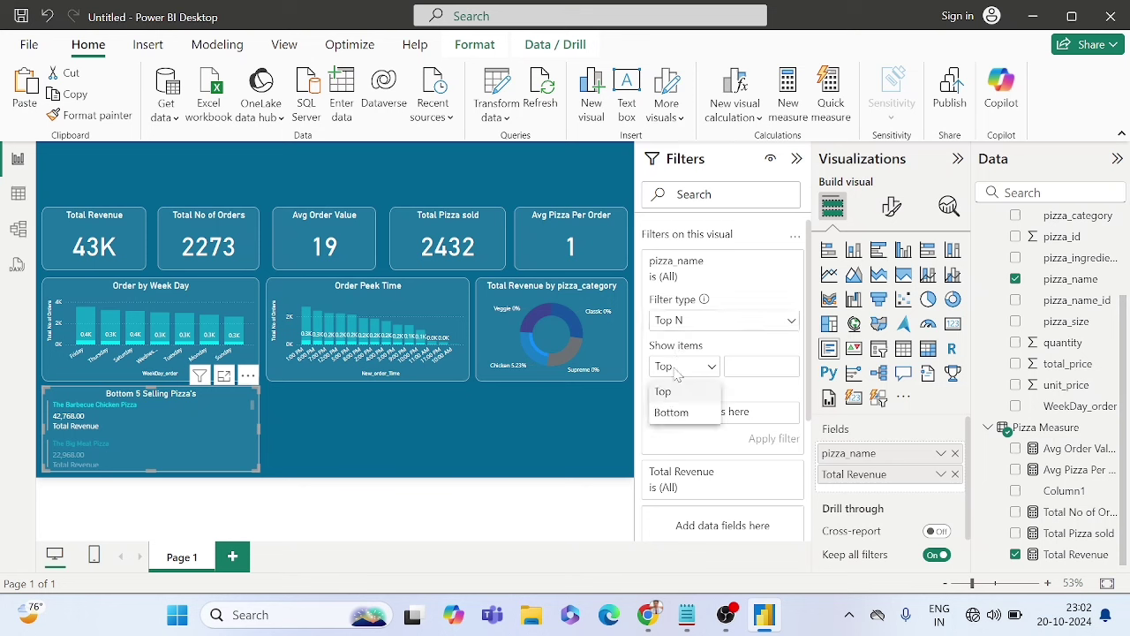
click(673, 413)
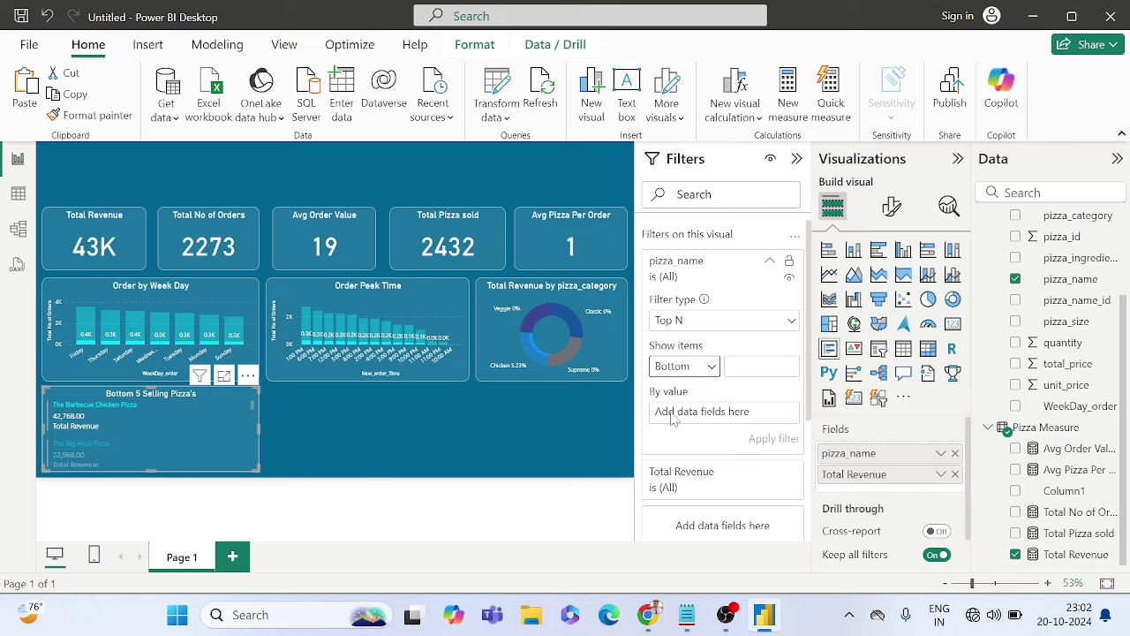
click(730, 365)
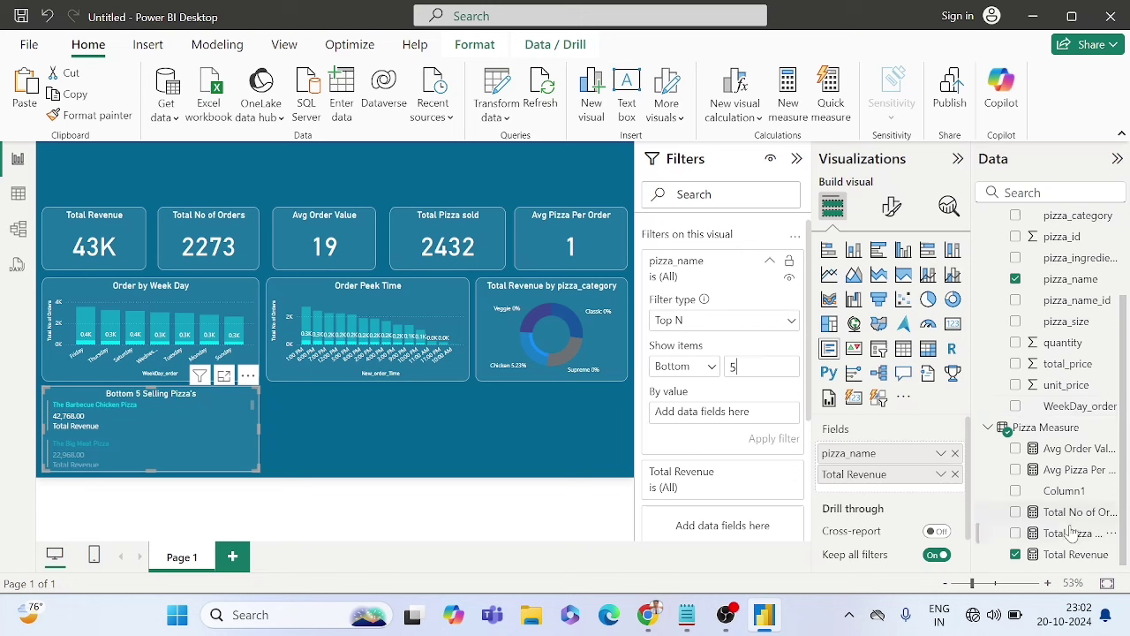
drag(1068, 553, 732, 417)
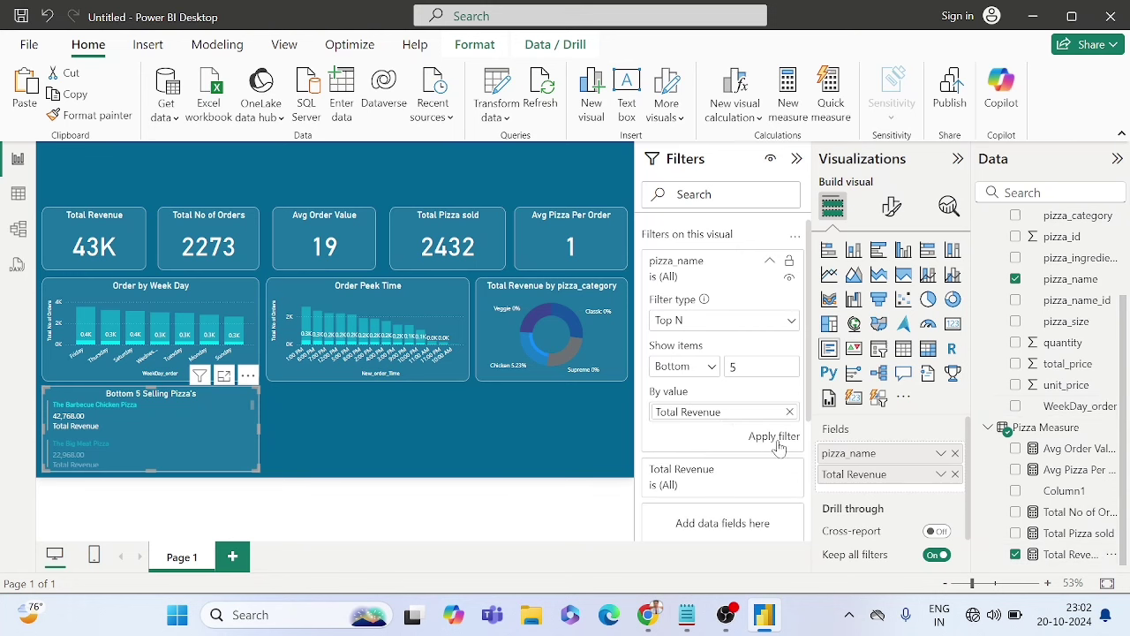
click(767, 437)
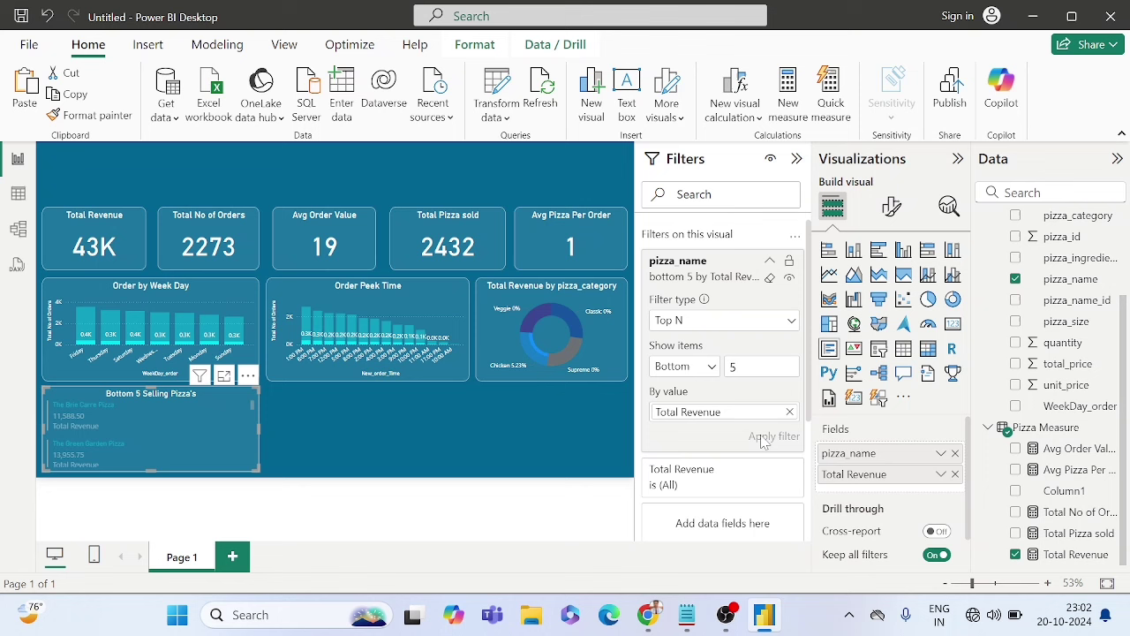
click(360, 424)
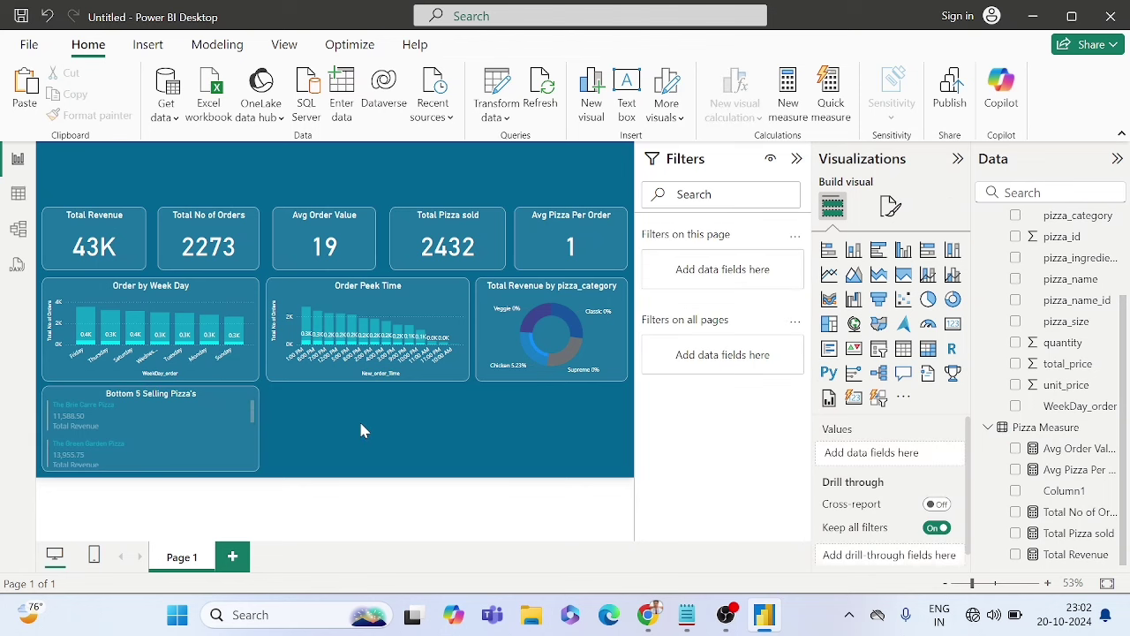
Step: Clear the cross-filter left on the report and look through the pizzas in the bottom 5 card
click(114, 414)
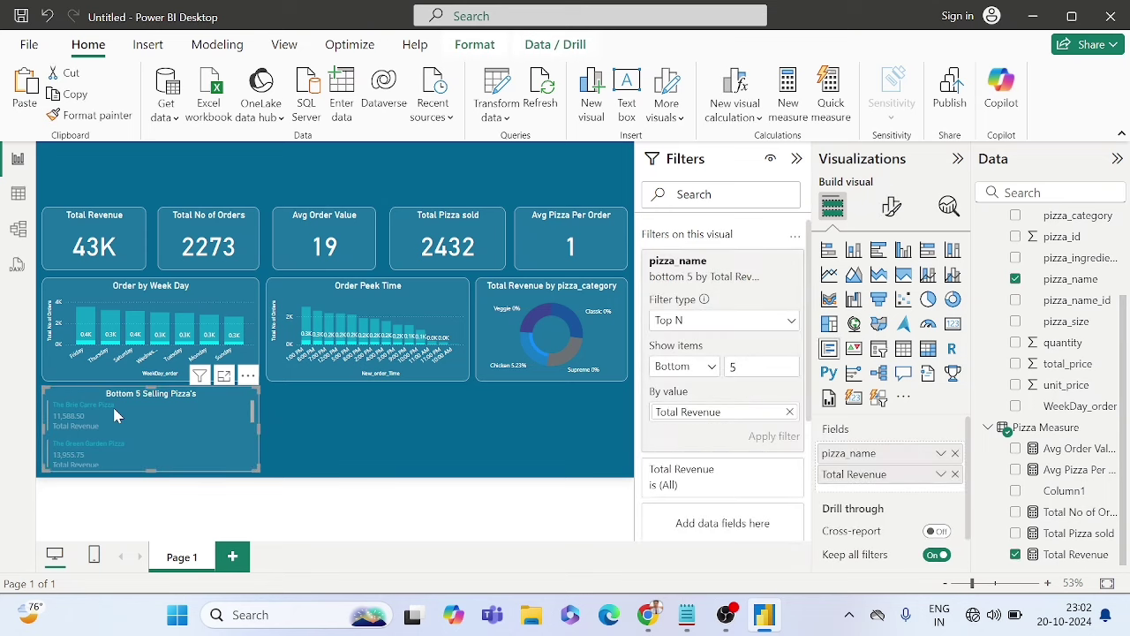
click(66, 418)
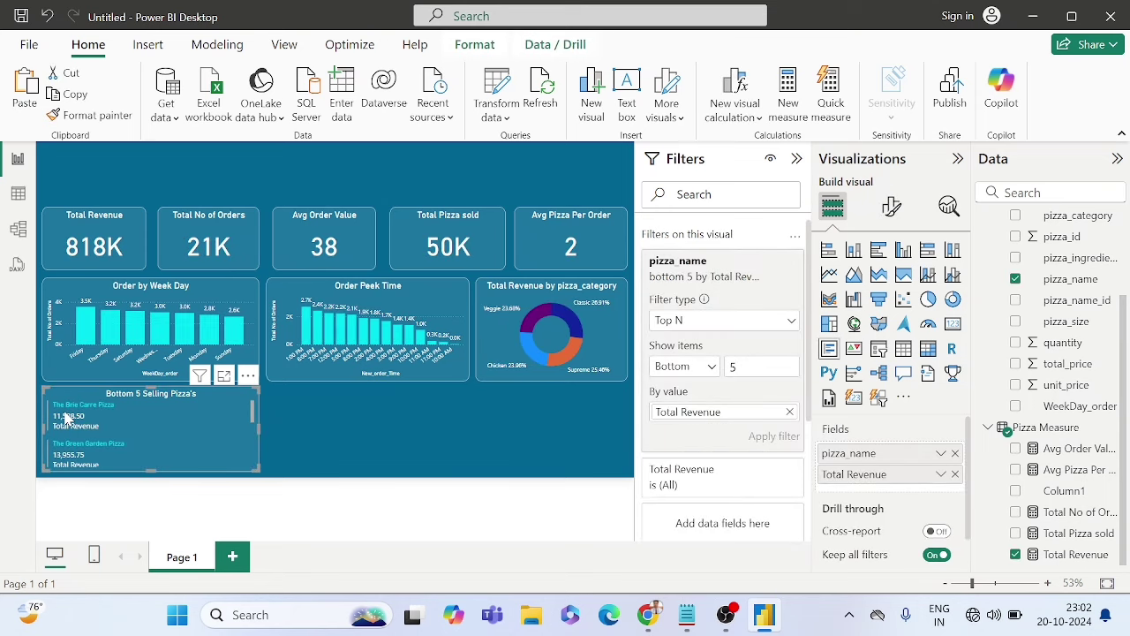
click(365, 399)
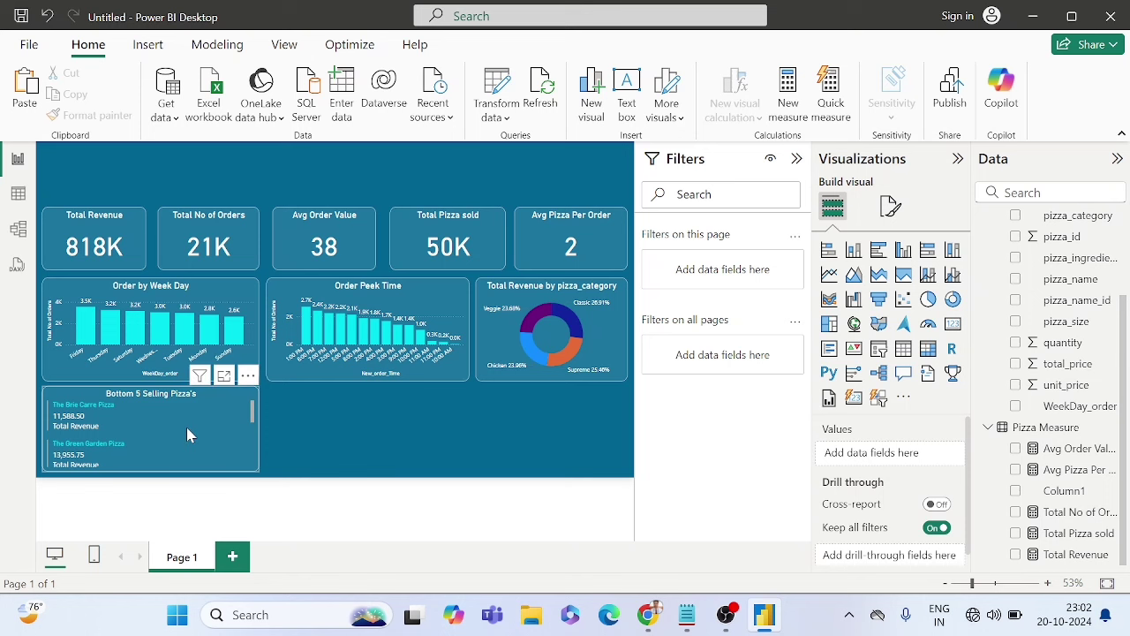
scroll(188, 434, down, 1)
scroll(188, 435, up, 1)
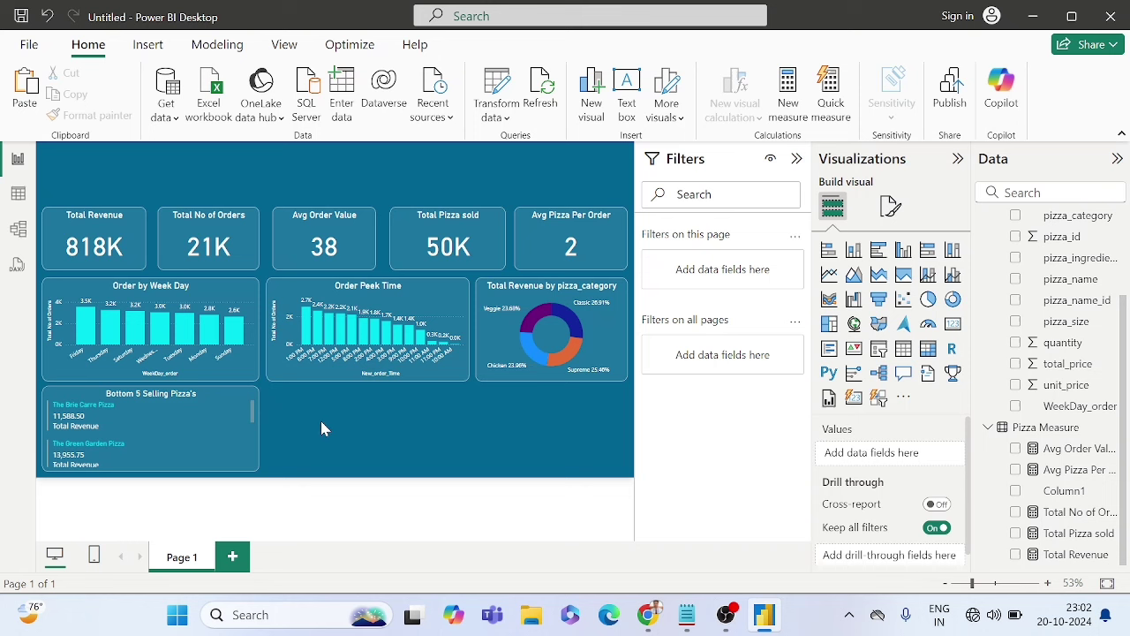
Step: Check how The Brie Carre Pizza entry cross-filters the other visuals, clearing the selection each time
click(235, 432)
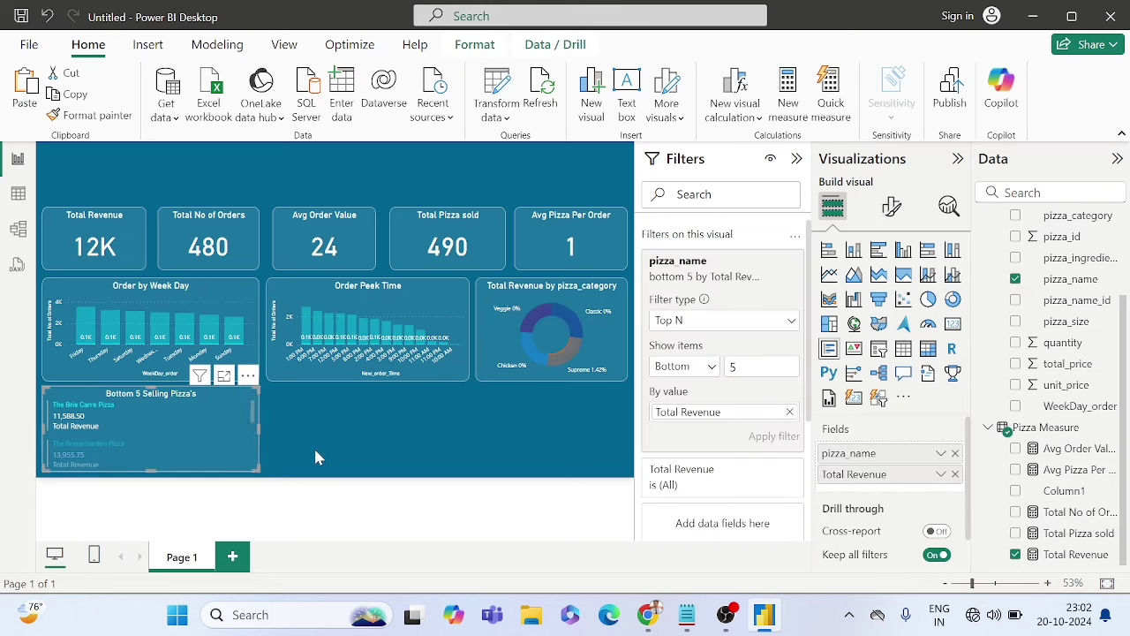
click(97, 423)
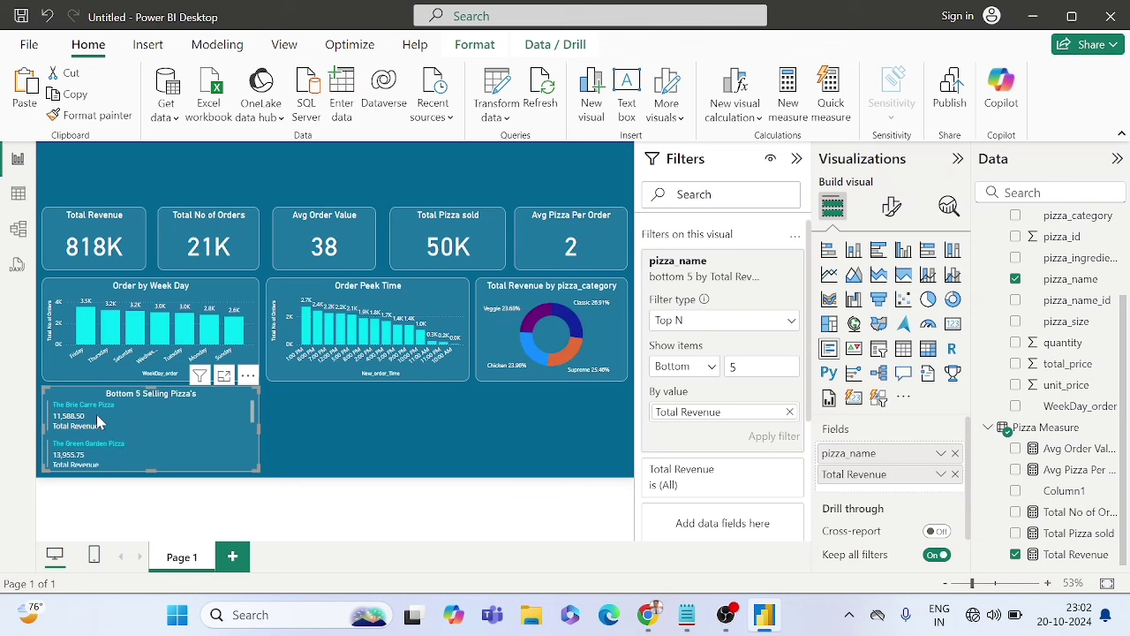
click(294, 426)
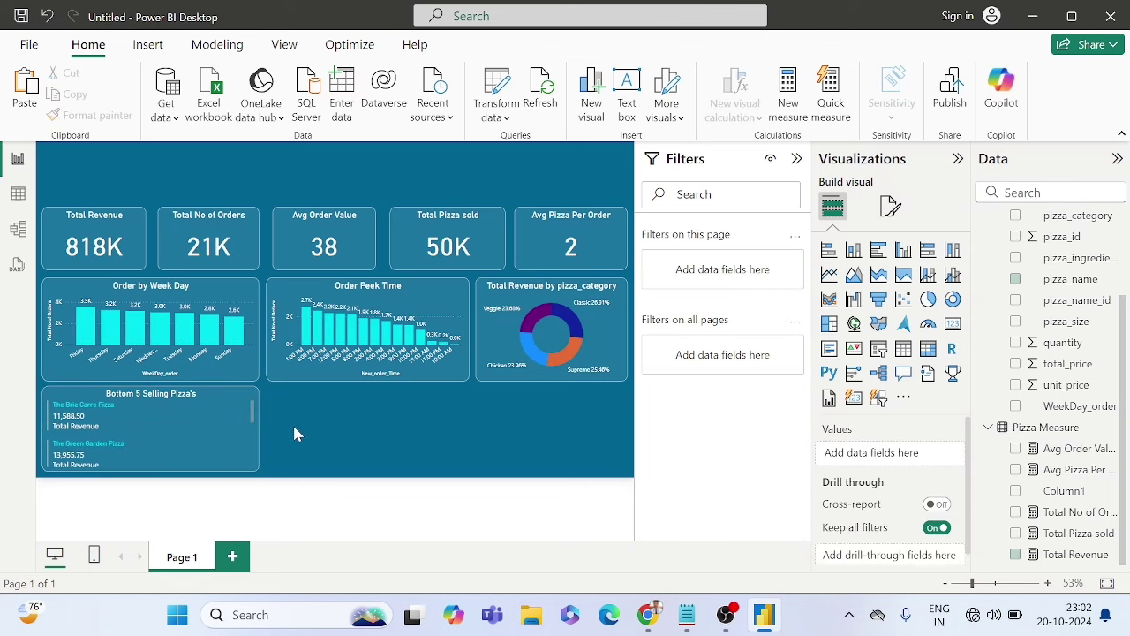
click(237, 420)
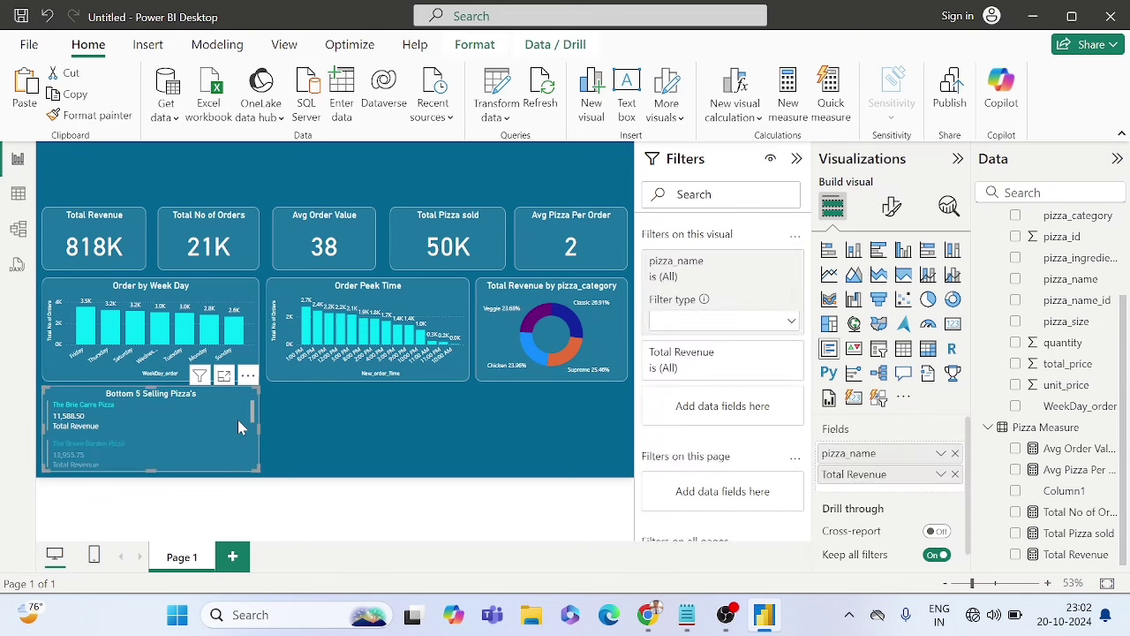
click(141, 422)
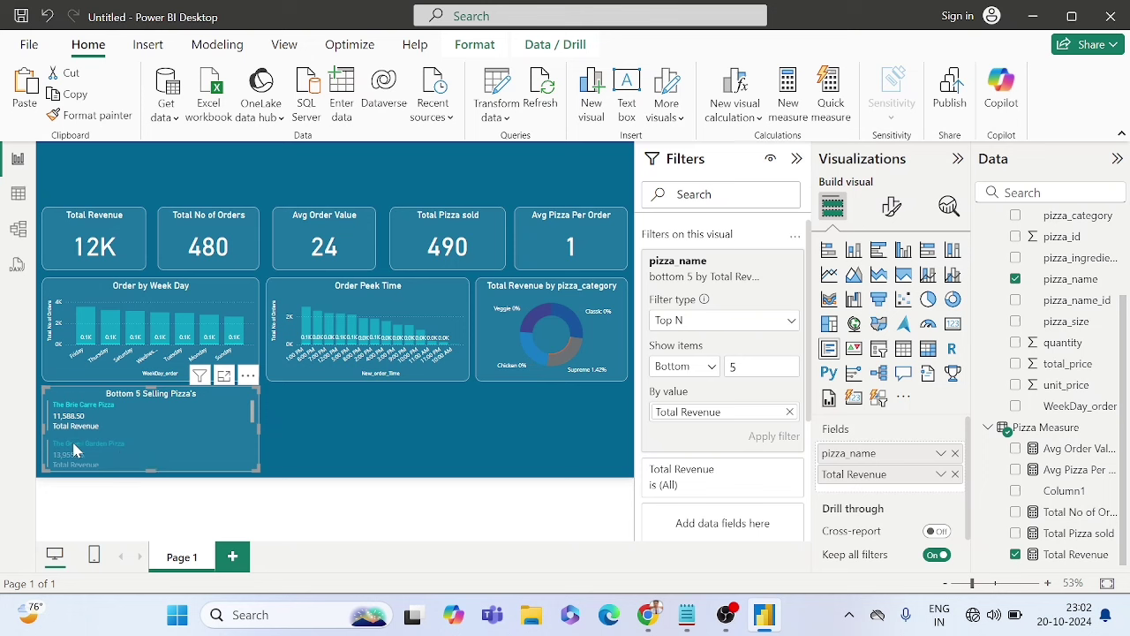
click(179, 419)
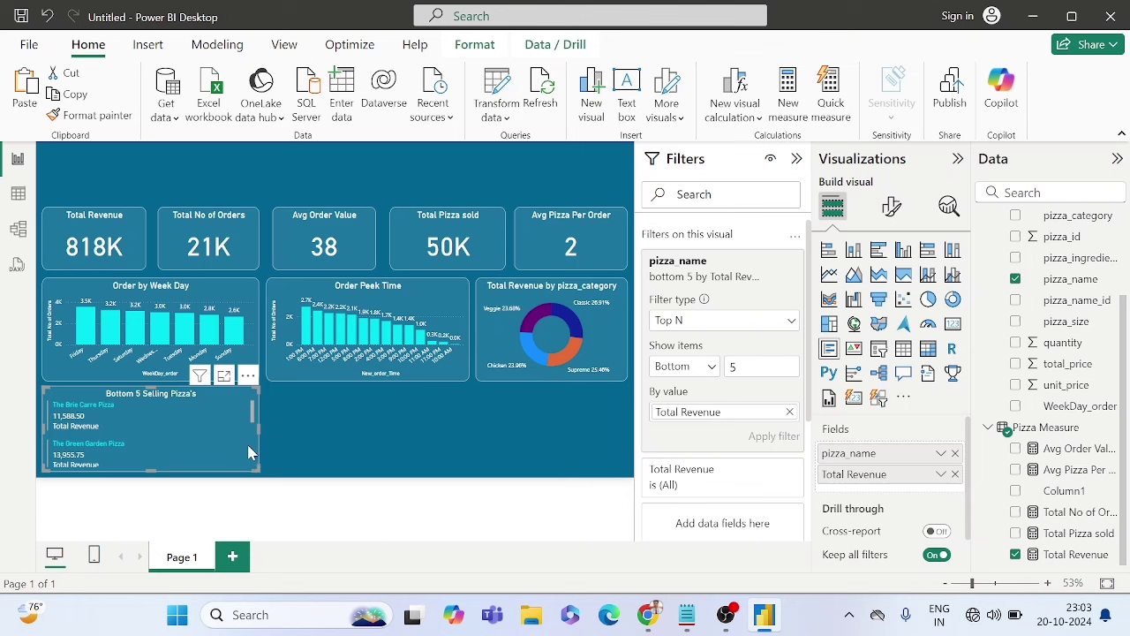
Step: Duplicate the bottom 5 multi-row card, place the copy beneath the Order Peek Time chart, and narrow it to that chart's width
click(350, 450)
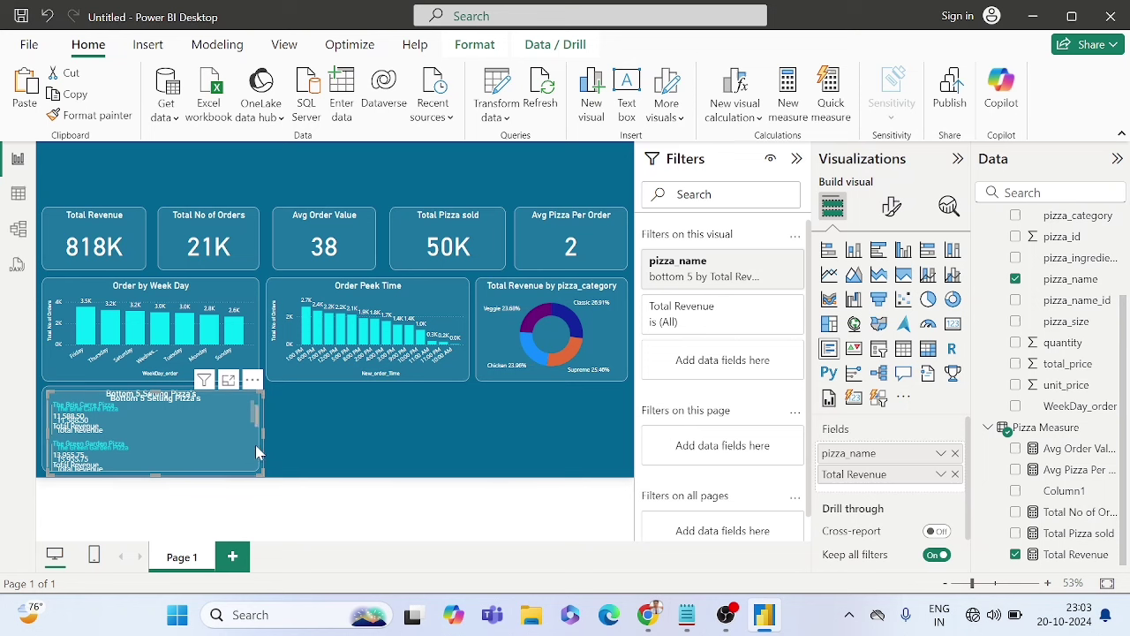
drag(232, 438, 451, 437)
click(451, 429)
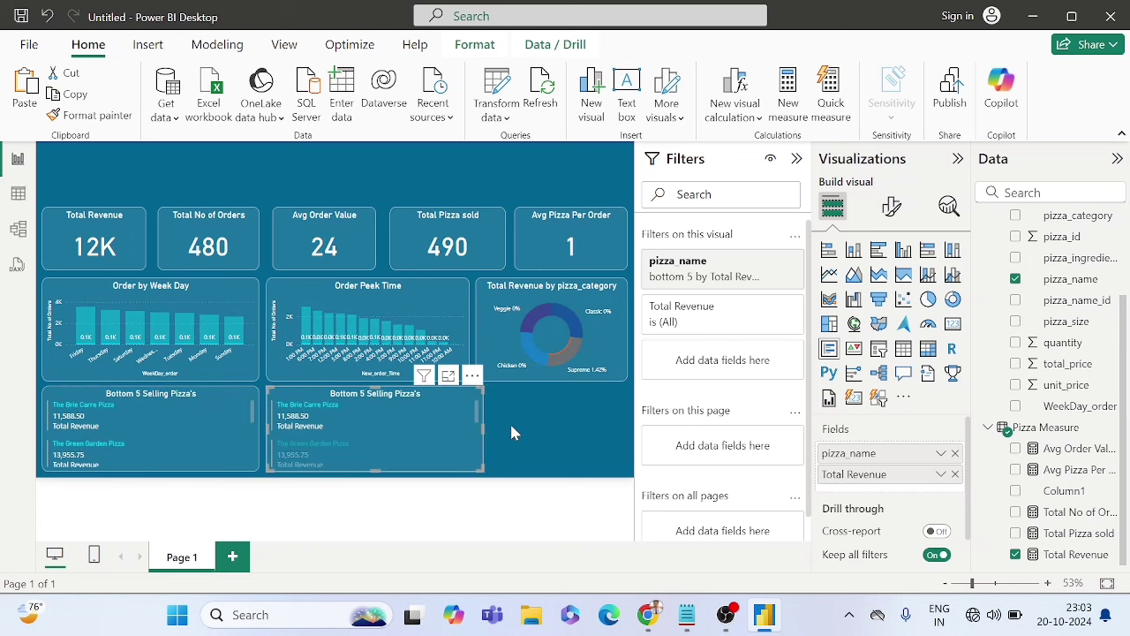
click(303, 428)
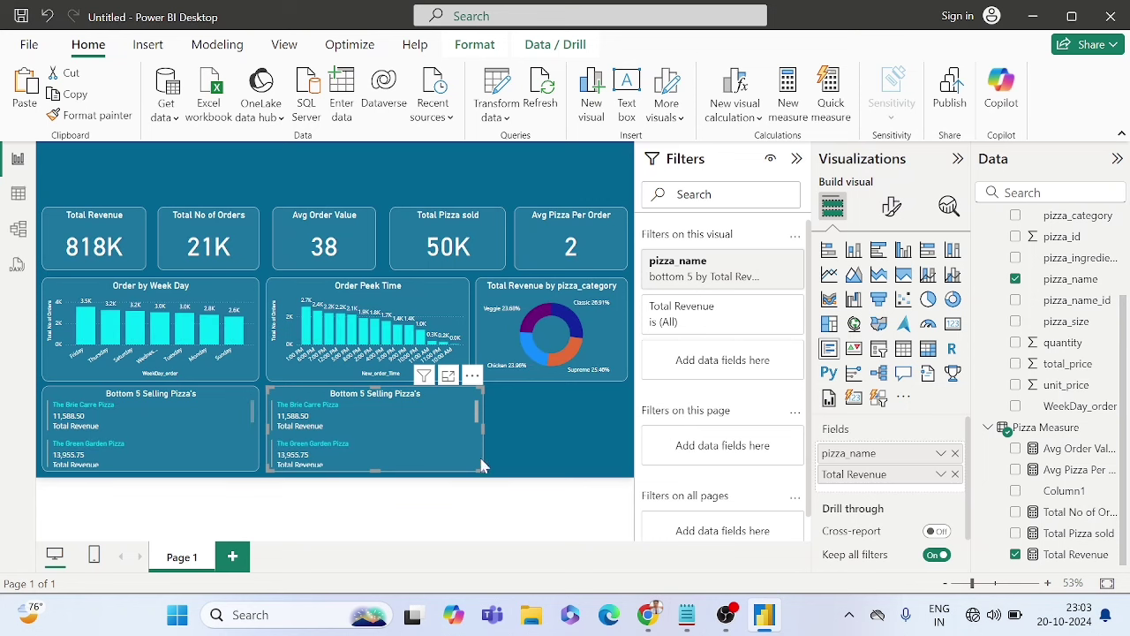
drag(479, 468, 468, 473)
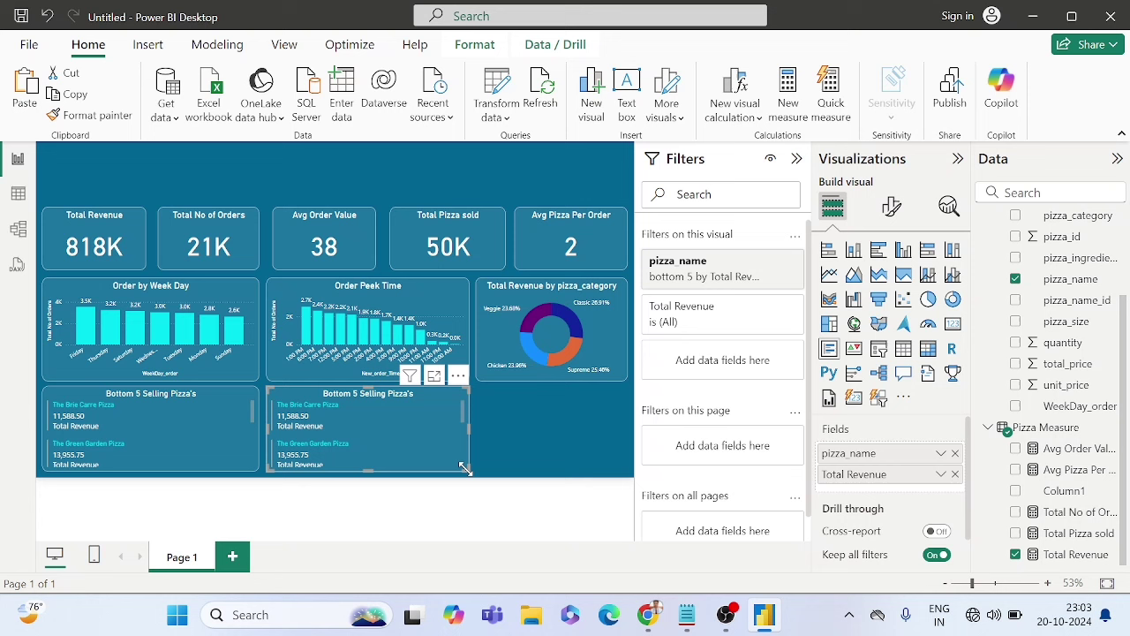
click(521, 450)
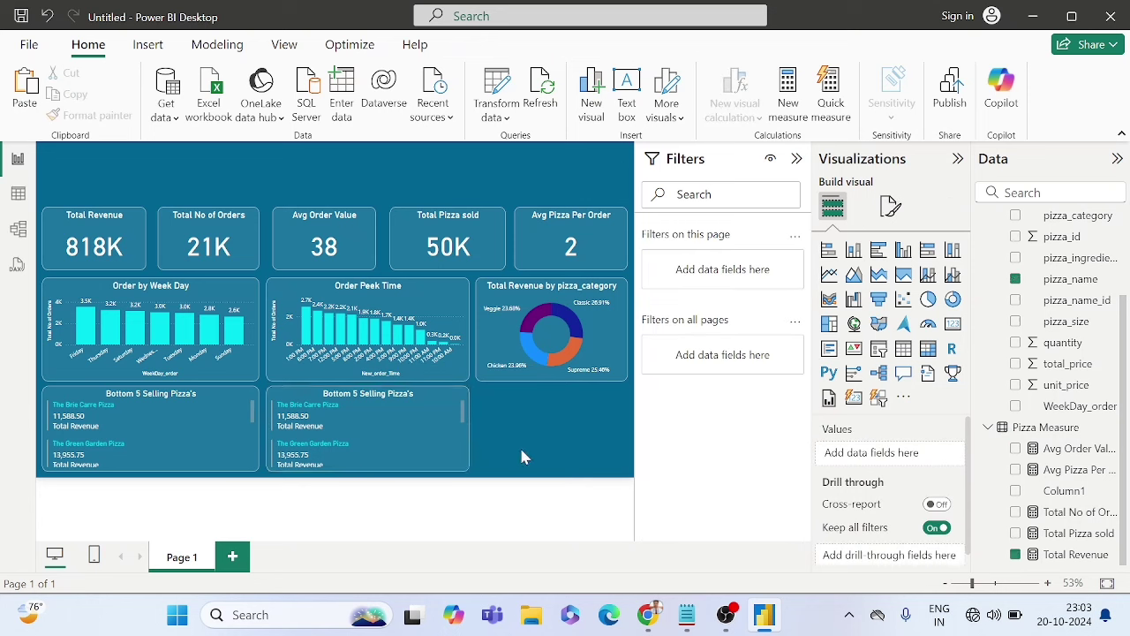
Step: Change the duplicated card's pizza_name filter to the top 5 items by Total Revenue and deselect the card
click(394, 397)
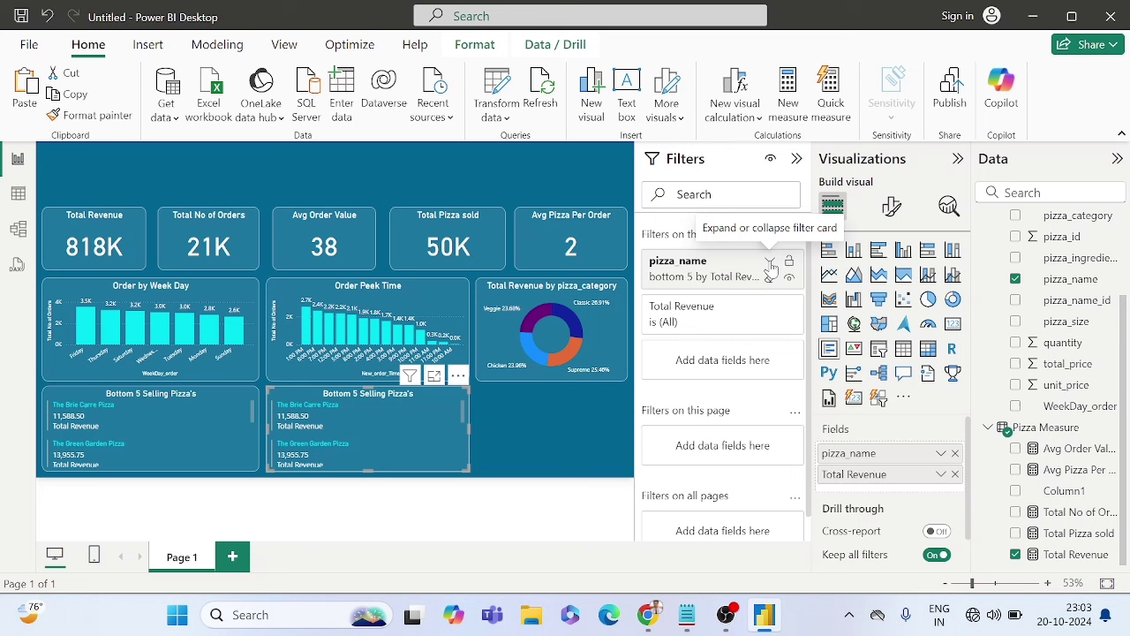
click(770, 262)
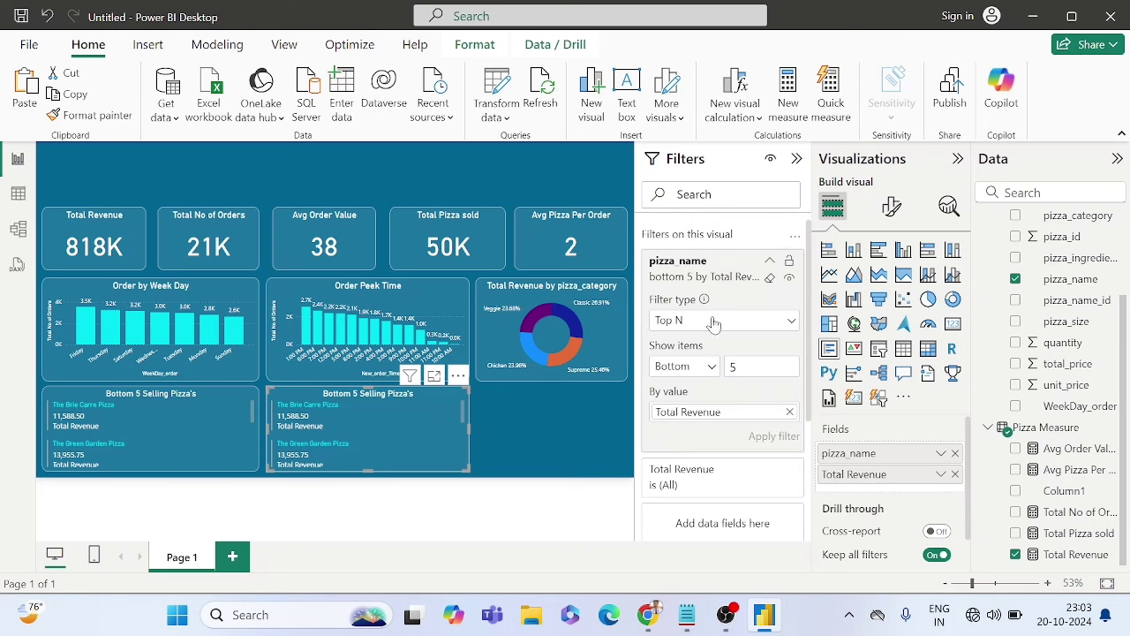
click(682, 367)
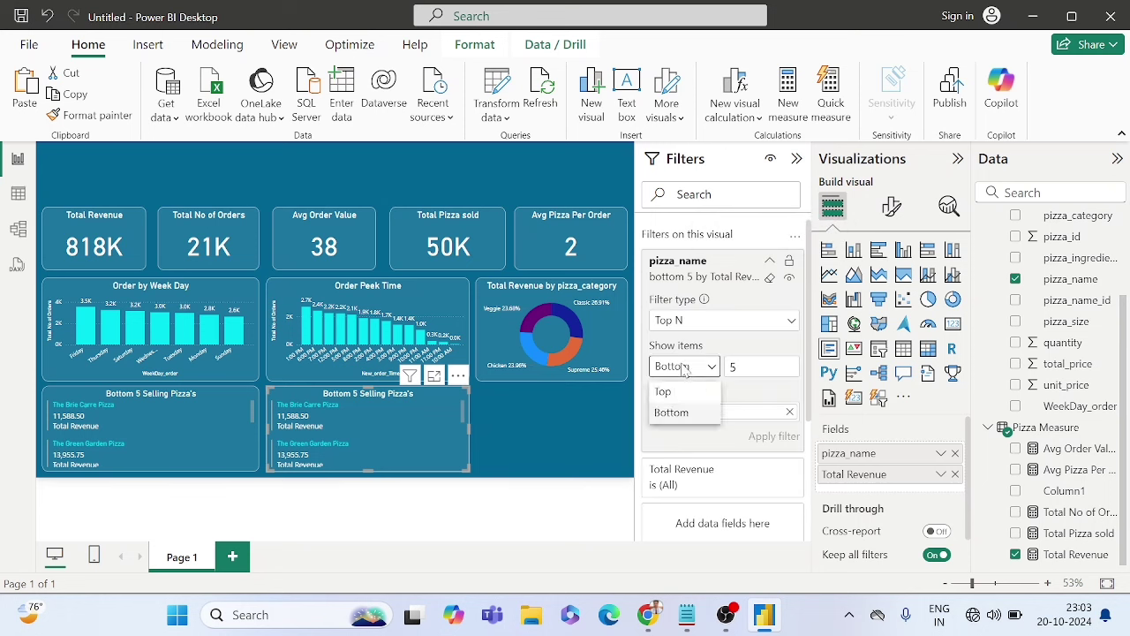
click(664, 392)
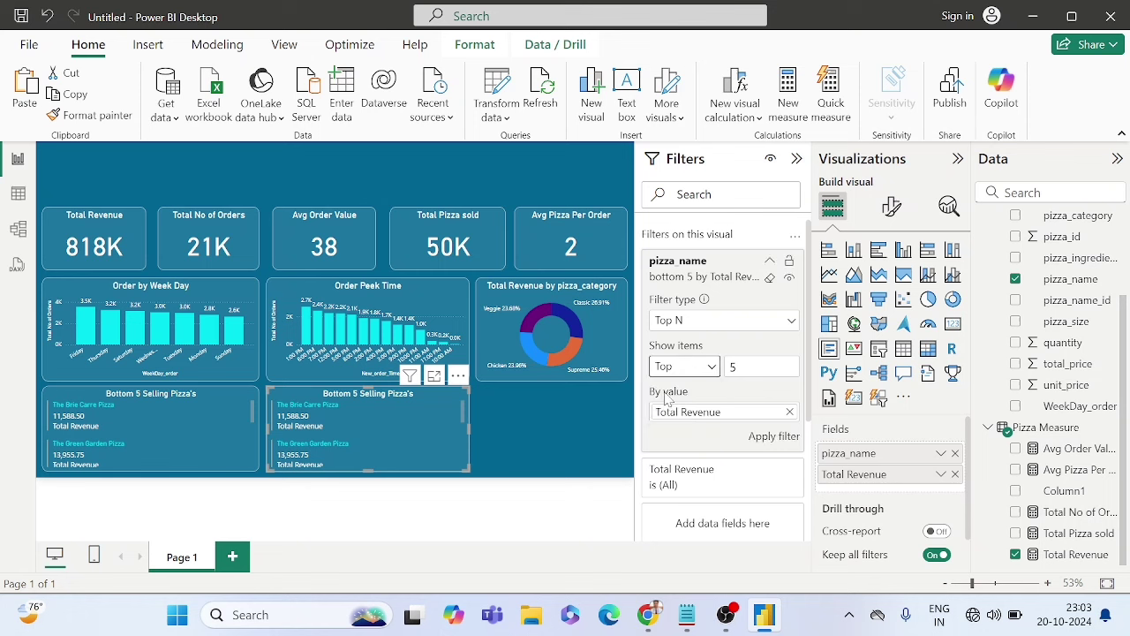
click(775, 439)
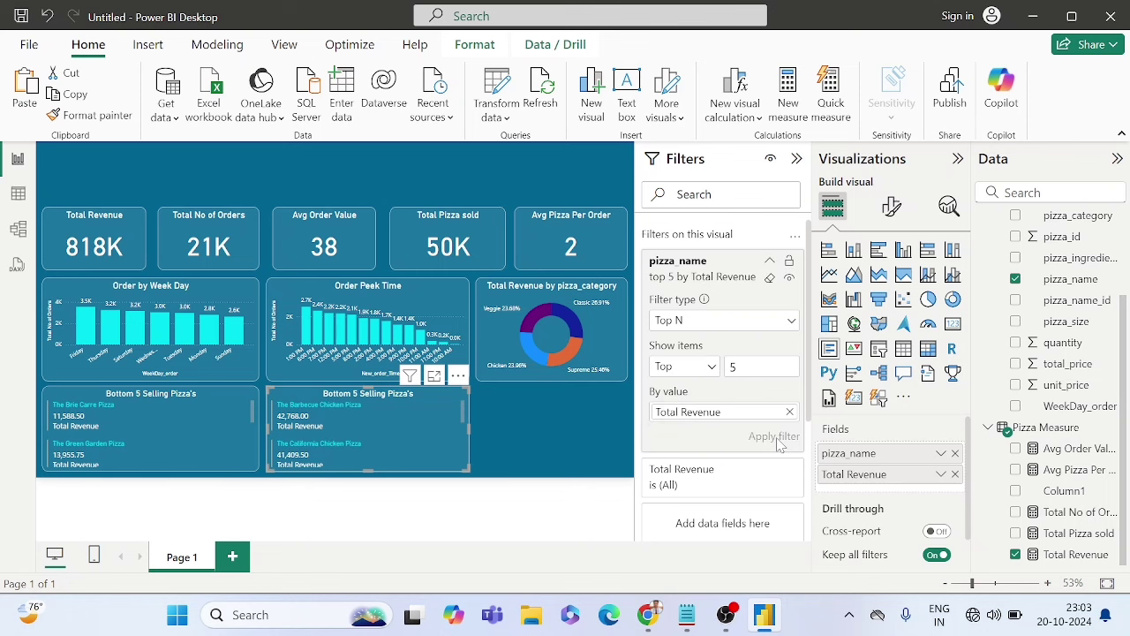
click(548, 432)
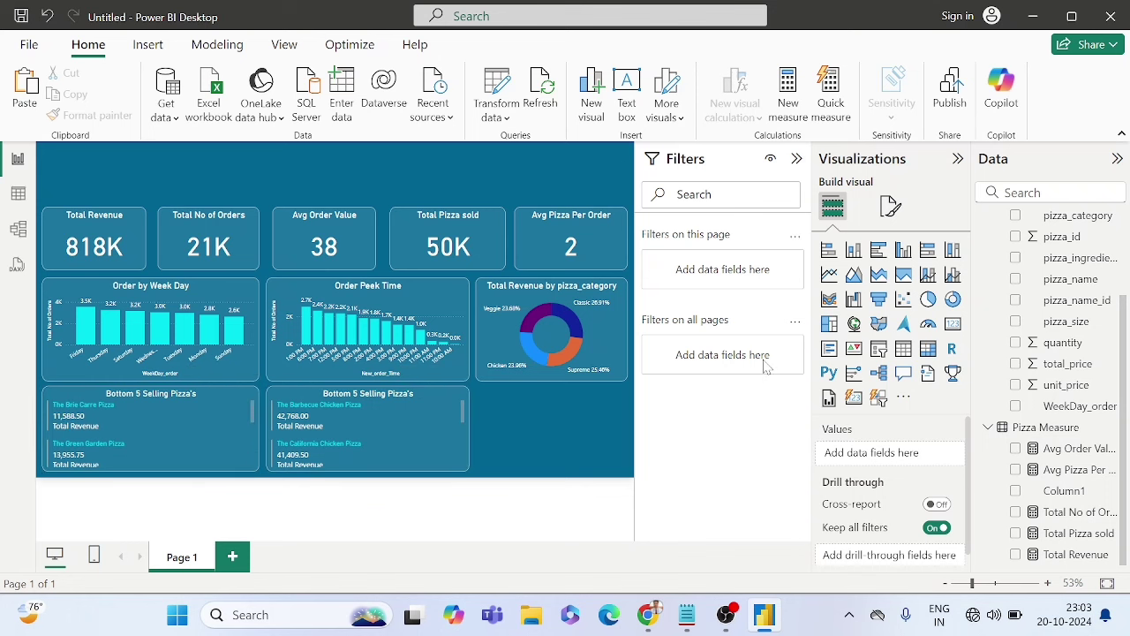
Step: Retitle the duplicated card beneath the Order Peek Time chart as "Top 5 Selling Pizza's" and deselect it
click(892, 206)
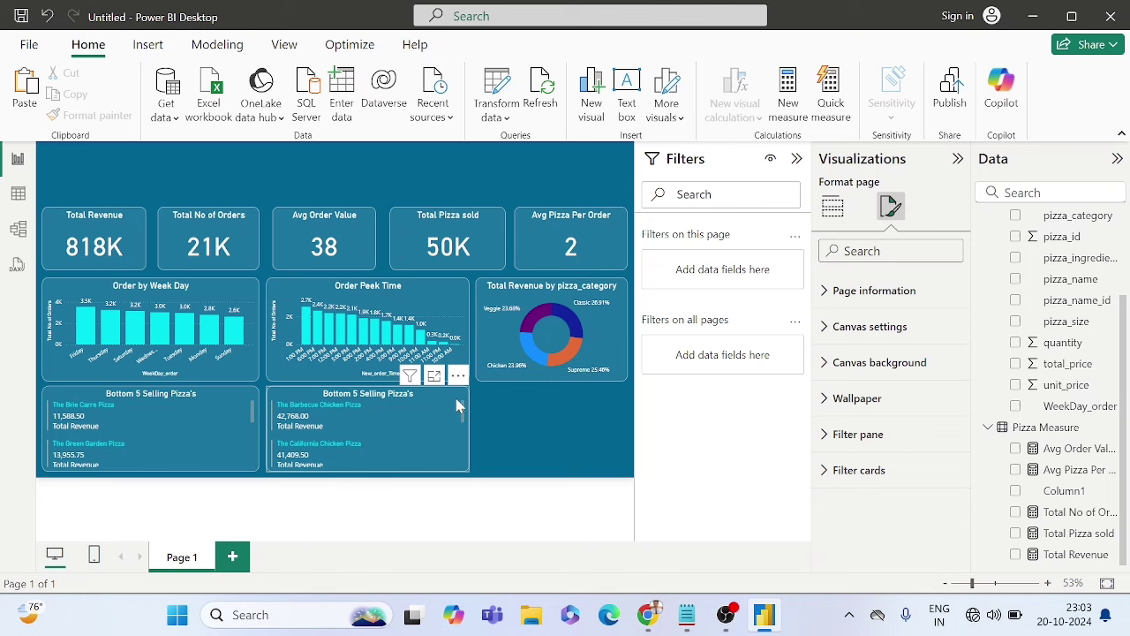
click(461, 394)
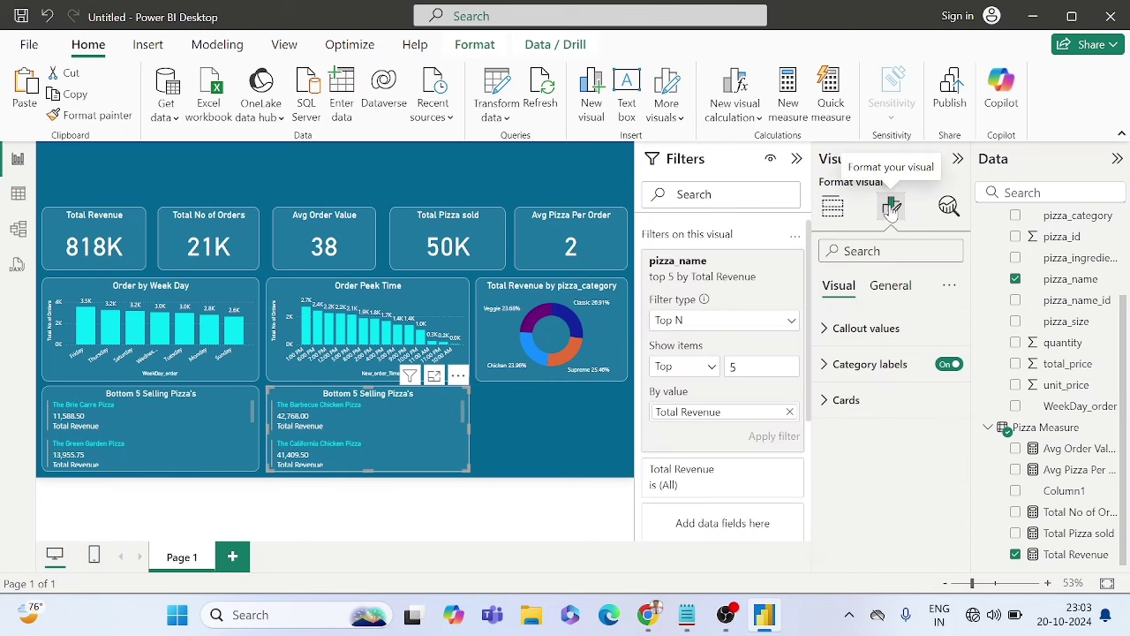
click(889, 286)
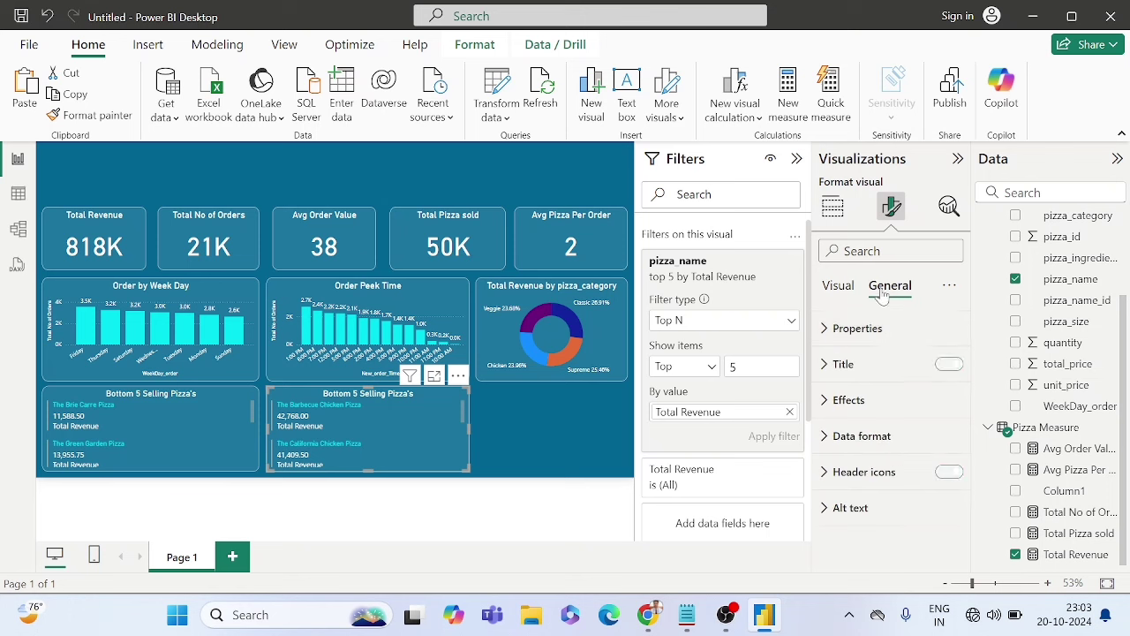
click(845, 365)
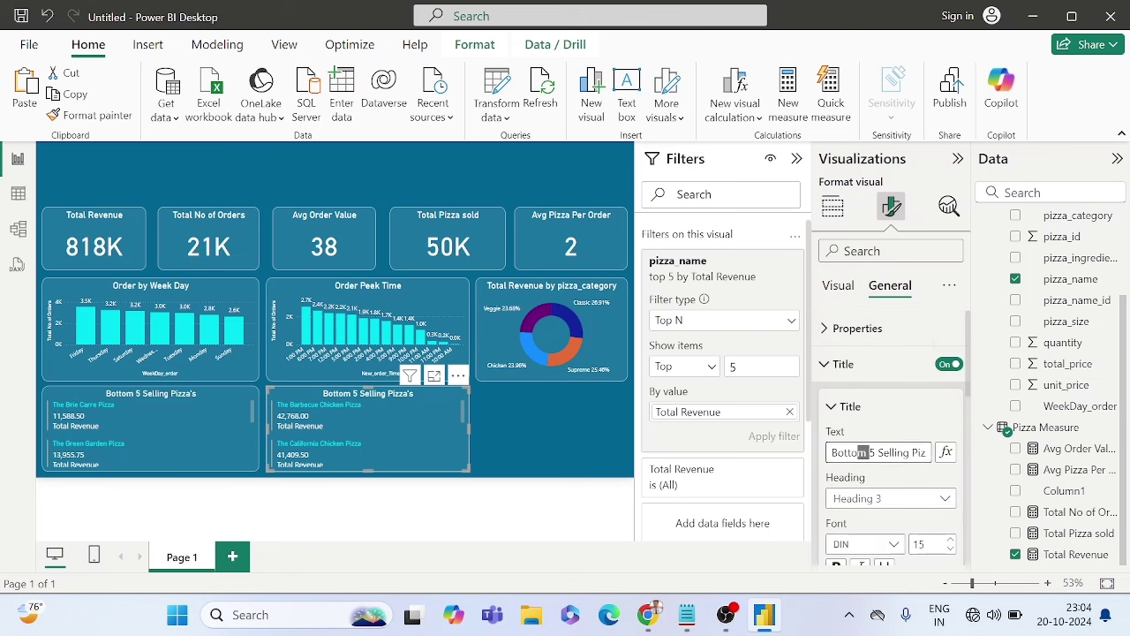
double_click(853, 452)
key(BackSpace)
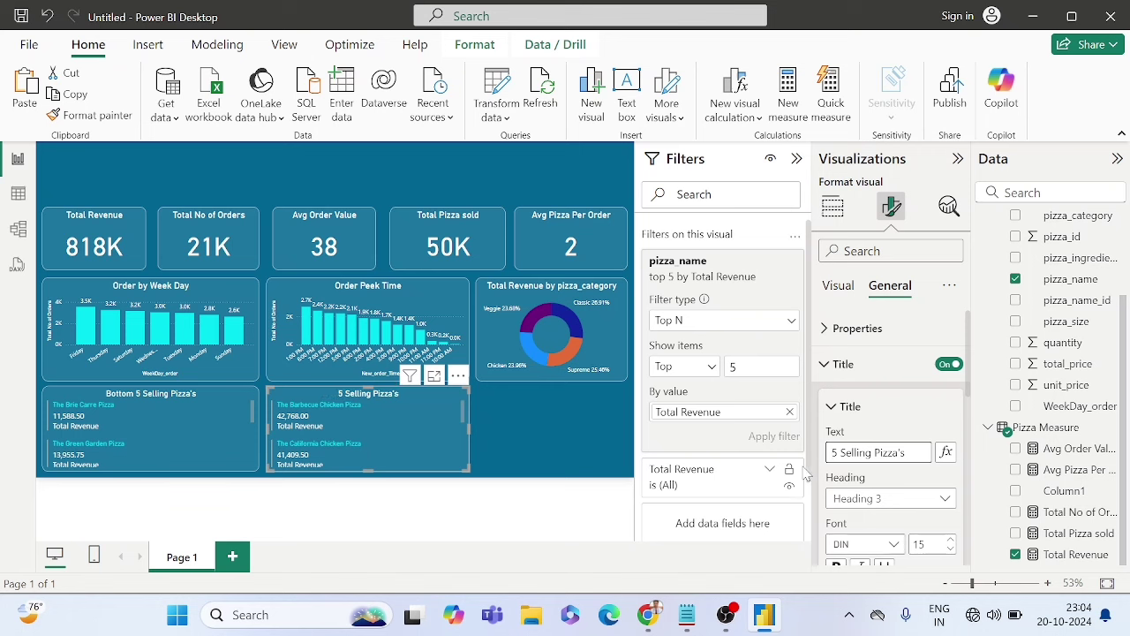
text(Top)
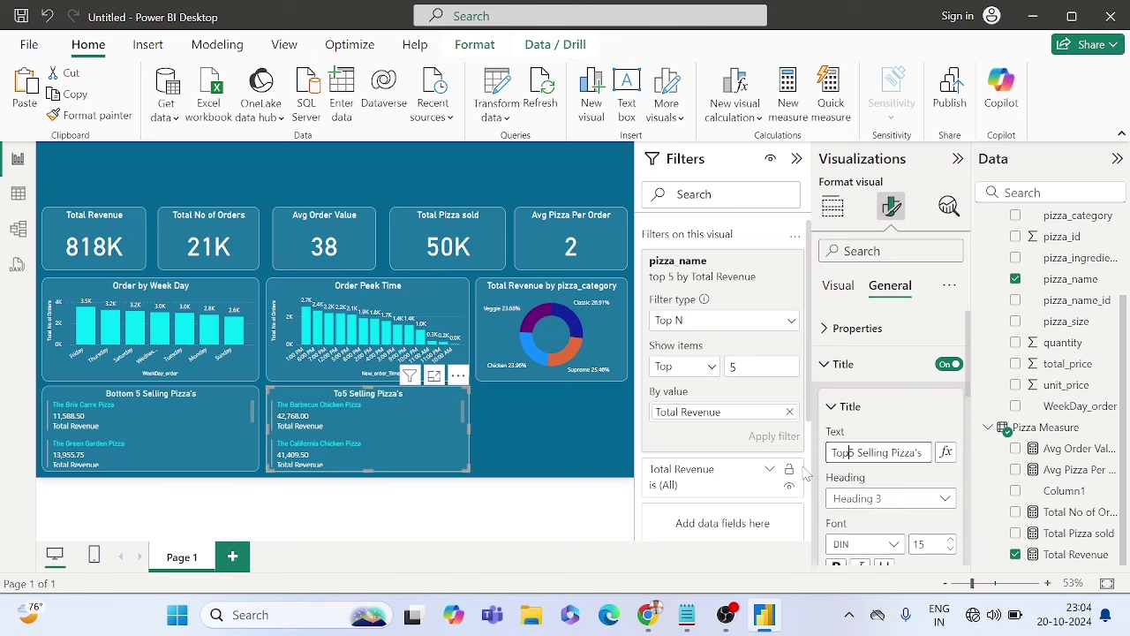
click(496, 436)
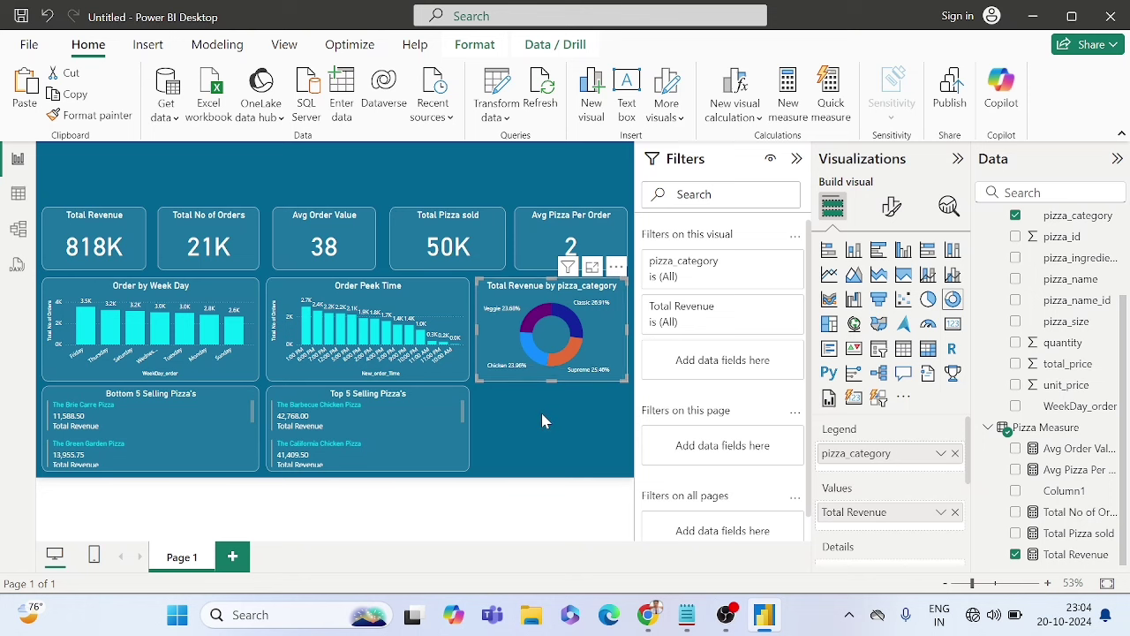
Step: Duplicate the pizza_category revenue donut, fit the copy into the space beneath it, and replace the copy's legend field with pizza_size
click(543, 419)
click(512, 302)
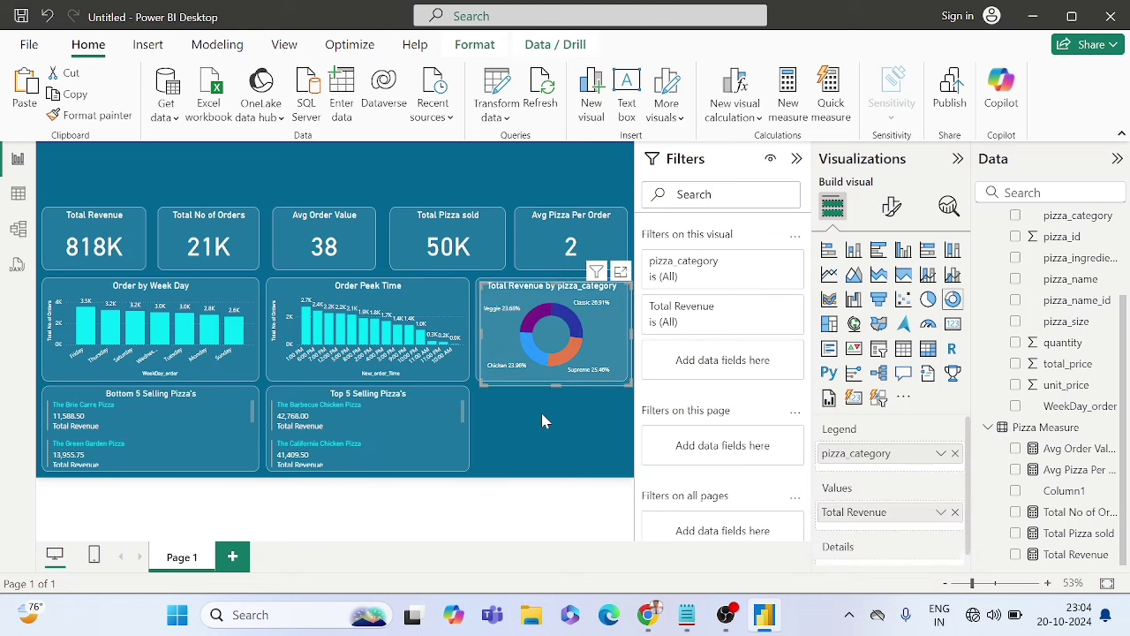
drag(509, 302, 476, 385)
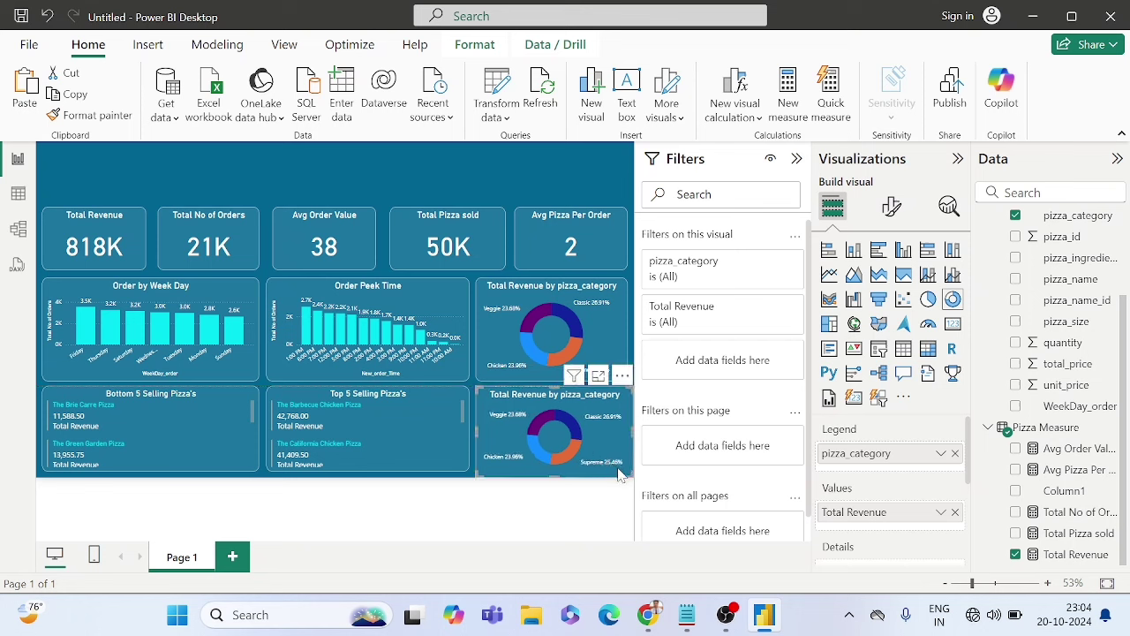
drag(629, 474, 624, 472)
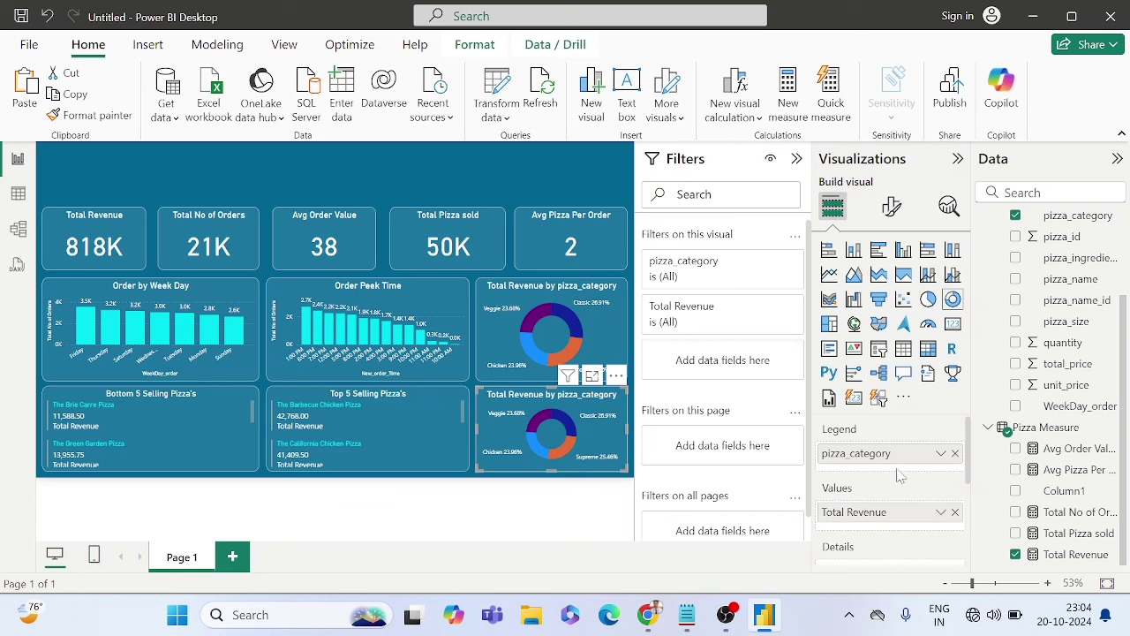
click(954, 454)
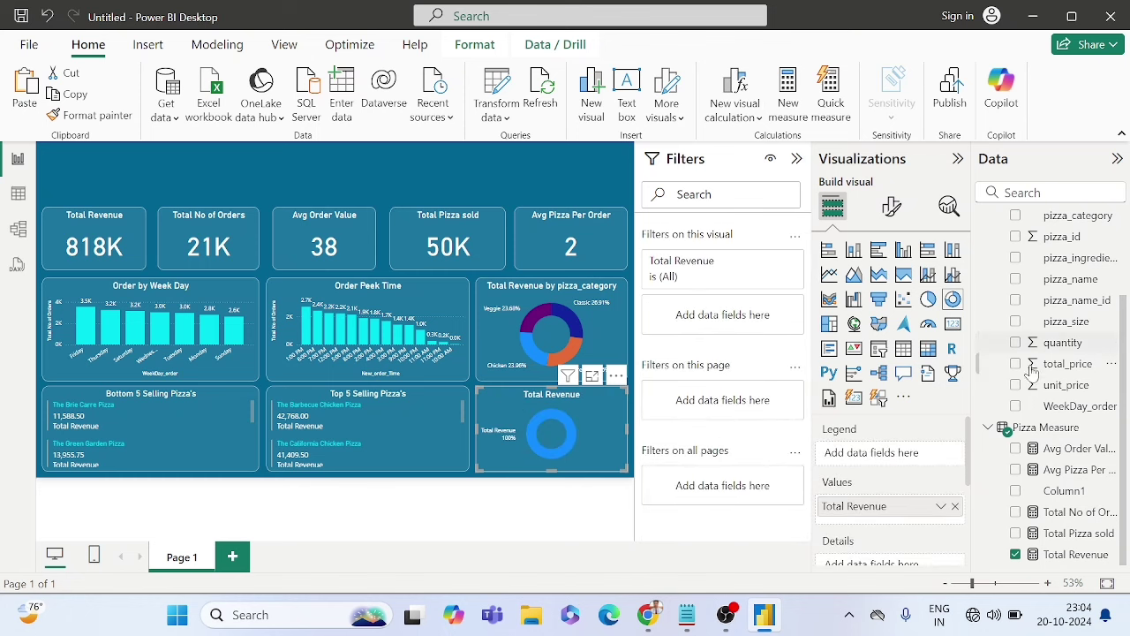
drag(1059, 325, 895, 453)
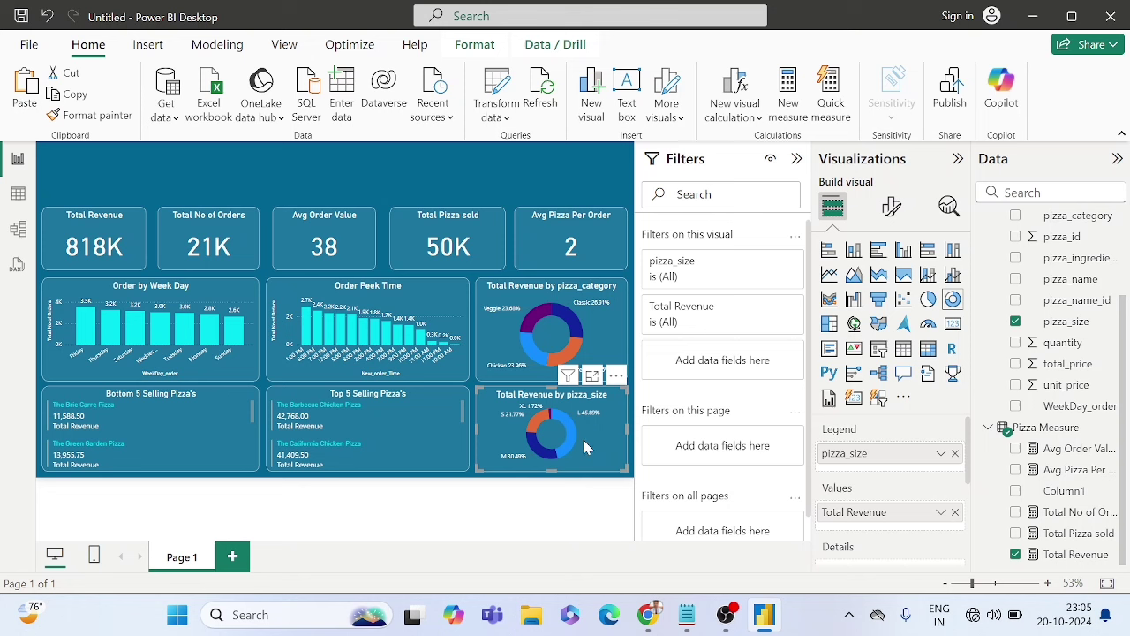
Step: Turn on the legend of the pizza_size donut and set its text color to white (#FFFFFF)
click(891, 206)
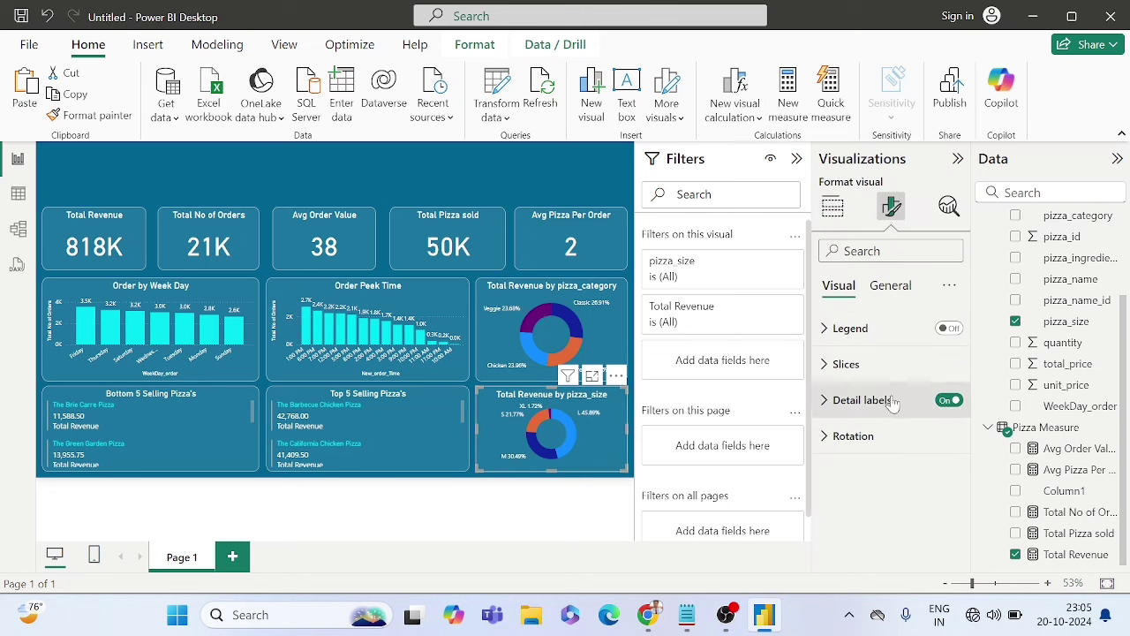
click(943, 329)
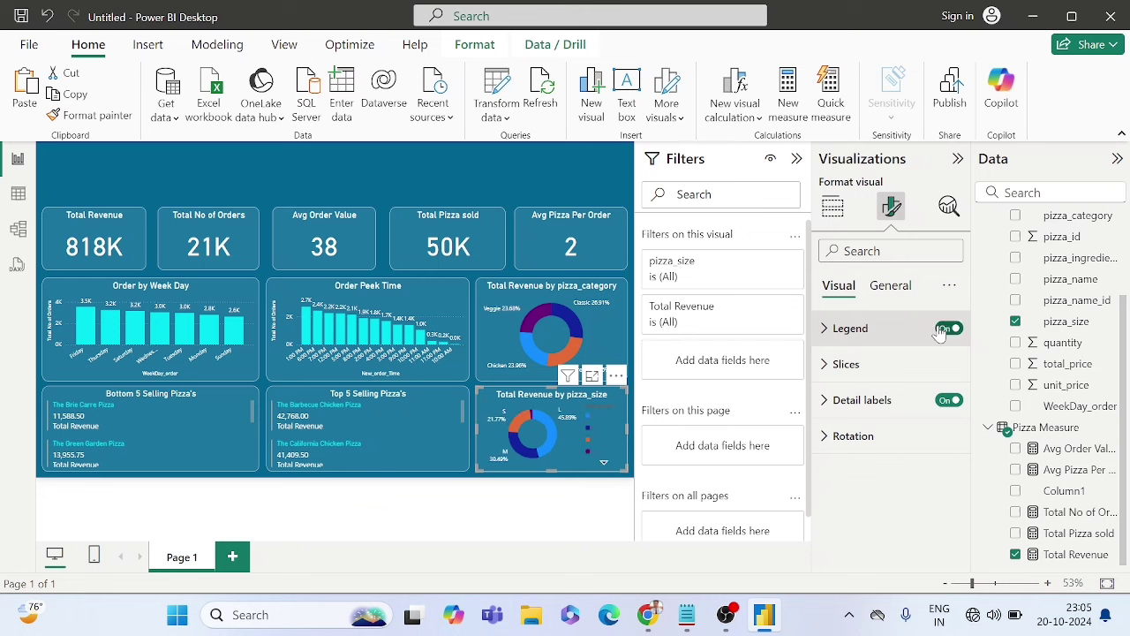
click(835, 327)
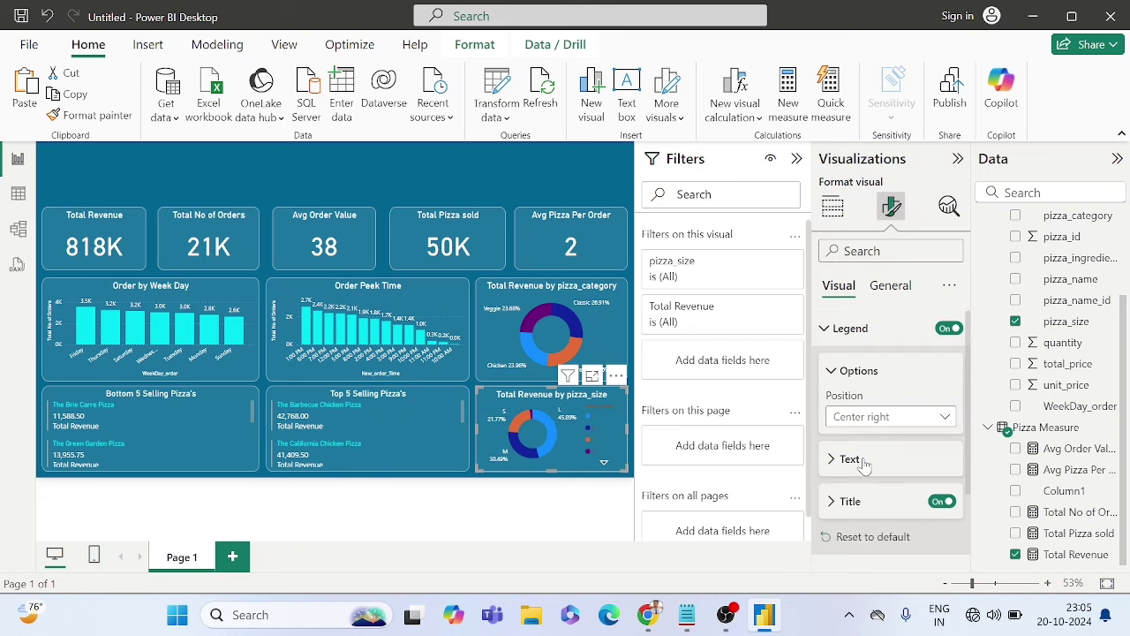
scroll(865, 465, down, 2)
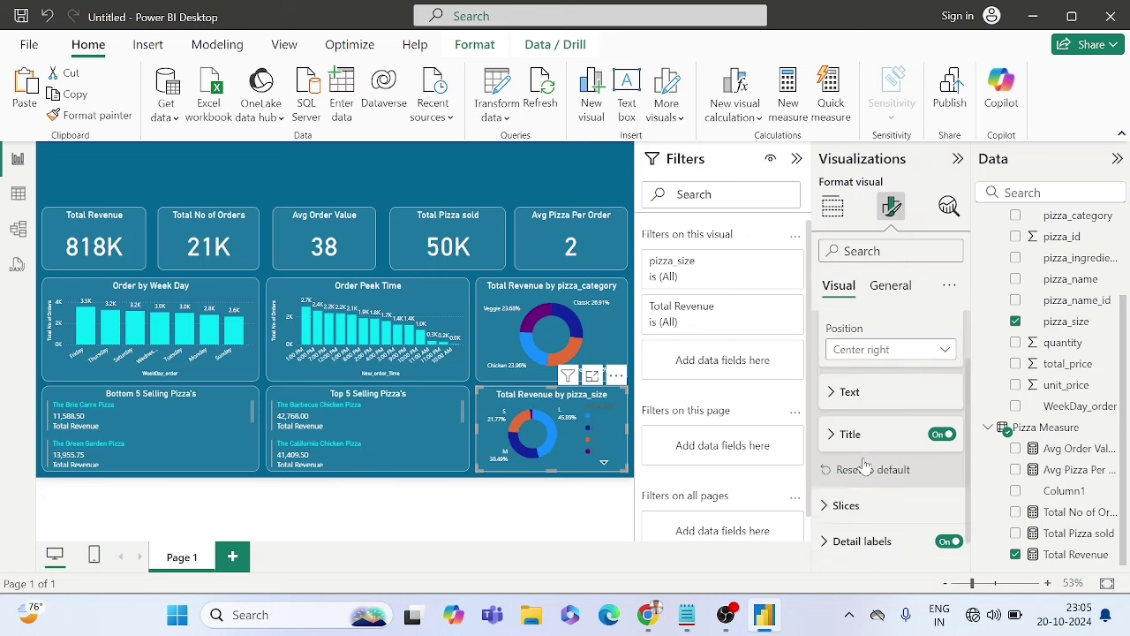
click(846, 385)
scroll(843, 375, down, 3)
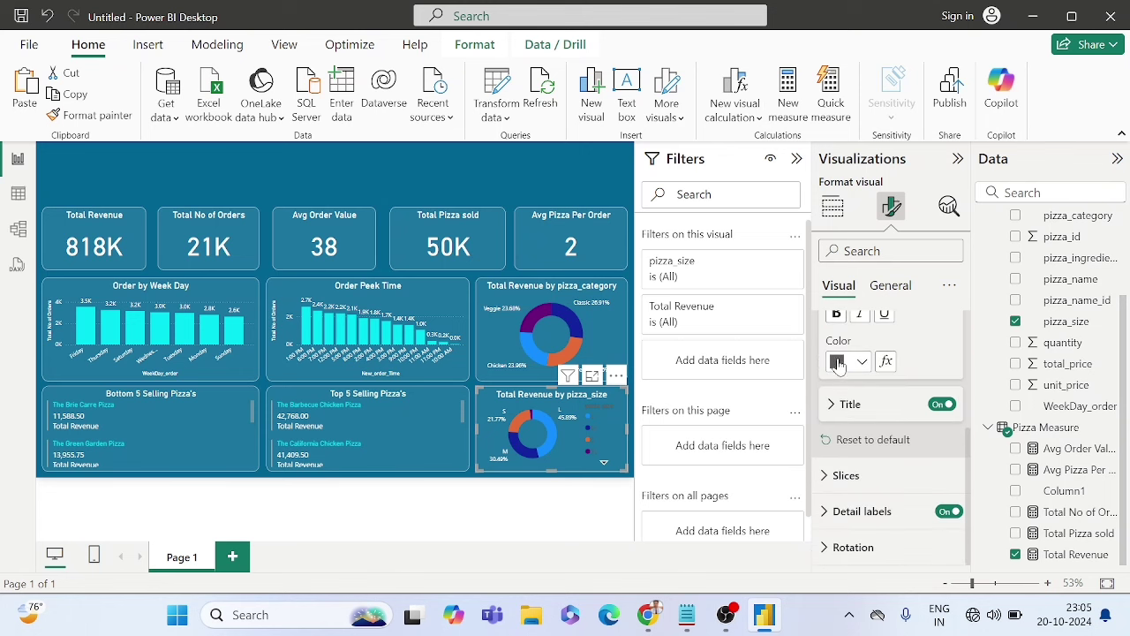
click(838, 362)
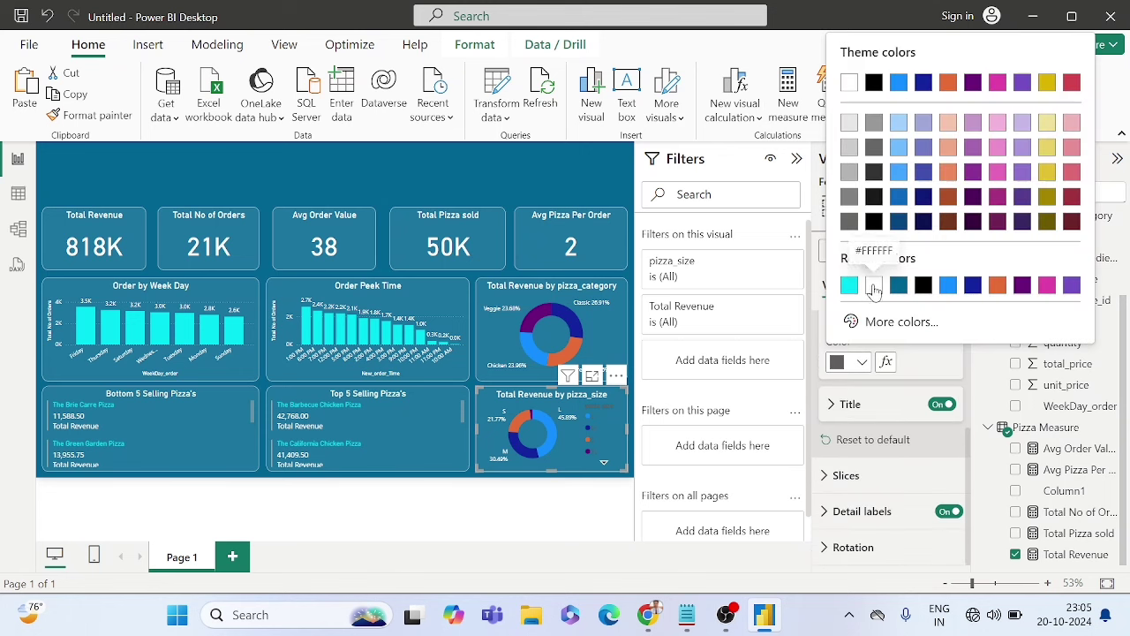
click(871, 287)
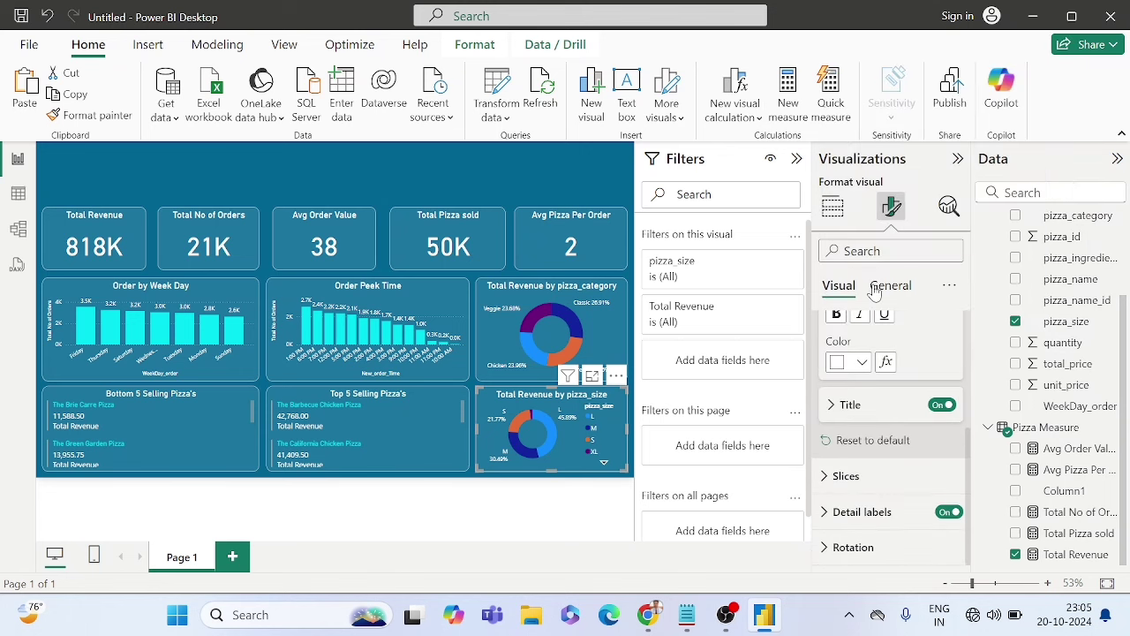
click(849, 406)
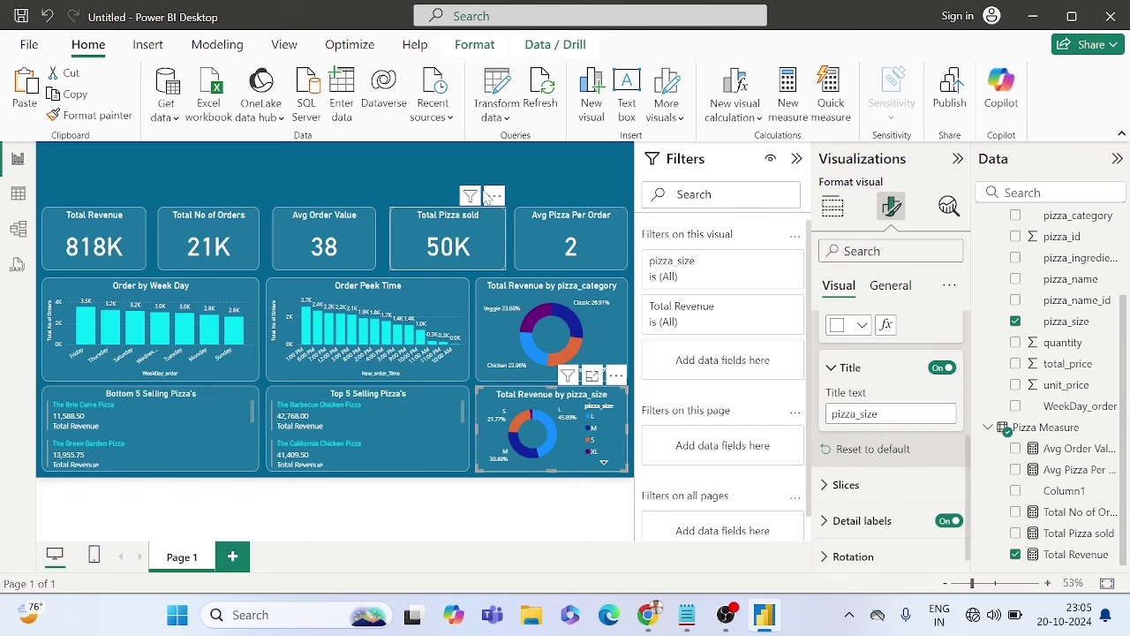
click(381, 176)
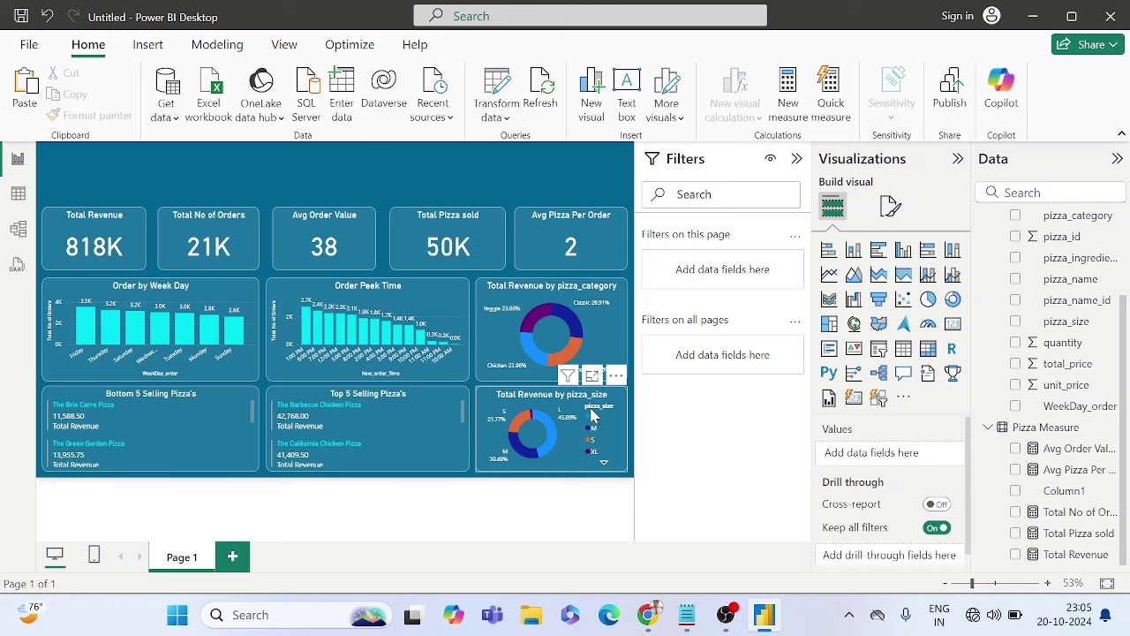
Step: Change the pizza_size donut's title to "Top 5 Order Pizza's size" and deselect the visual
click(505, 402)
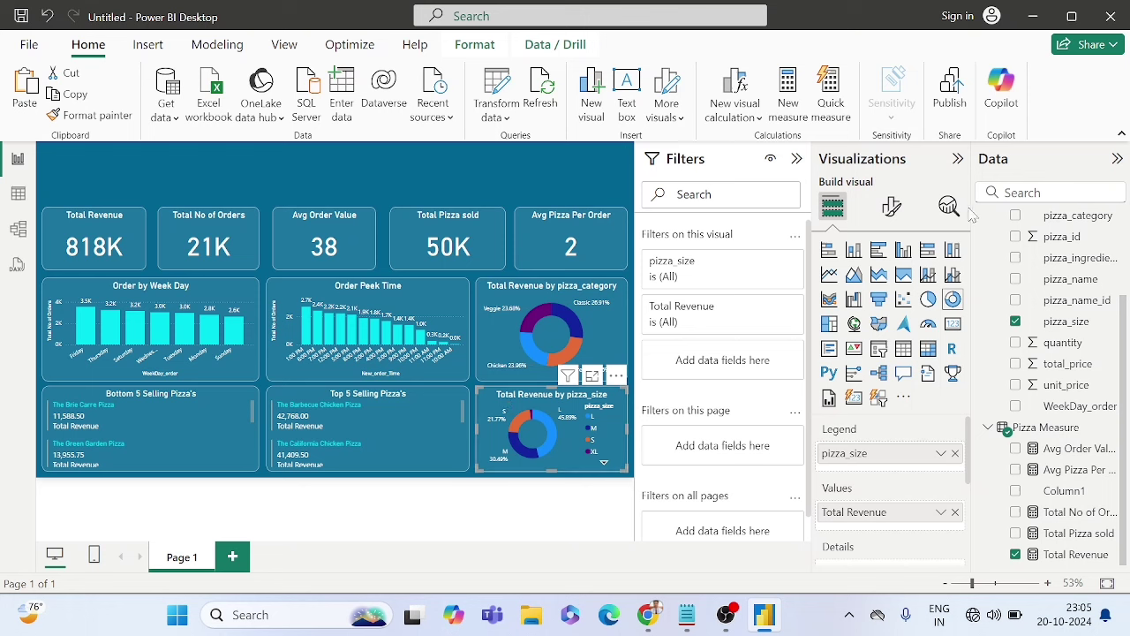
click(893, 209)
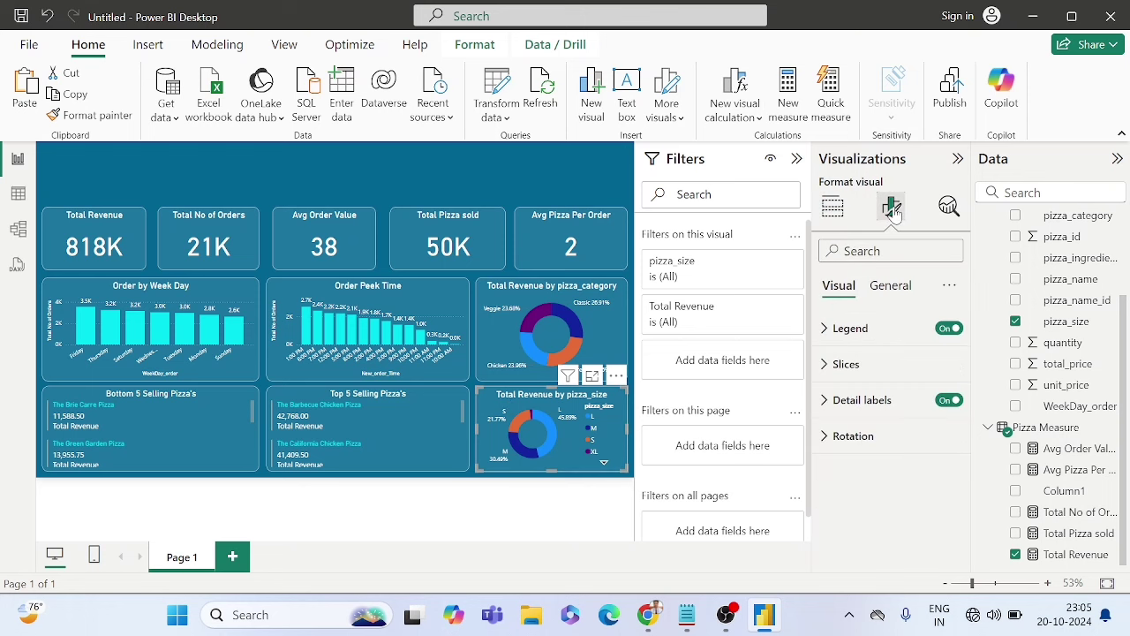
click(888, 287)
click(843, 365)
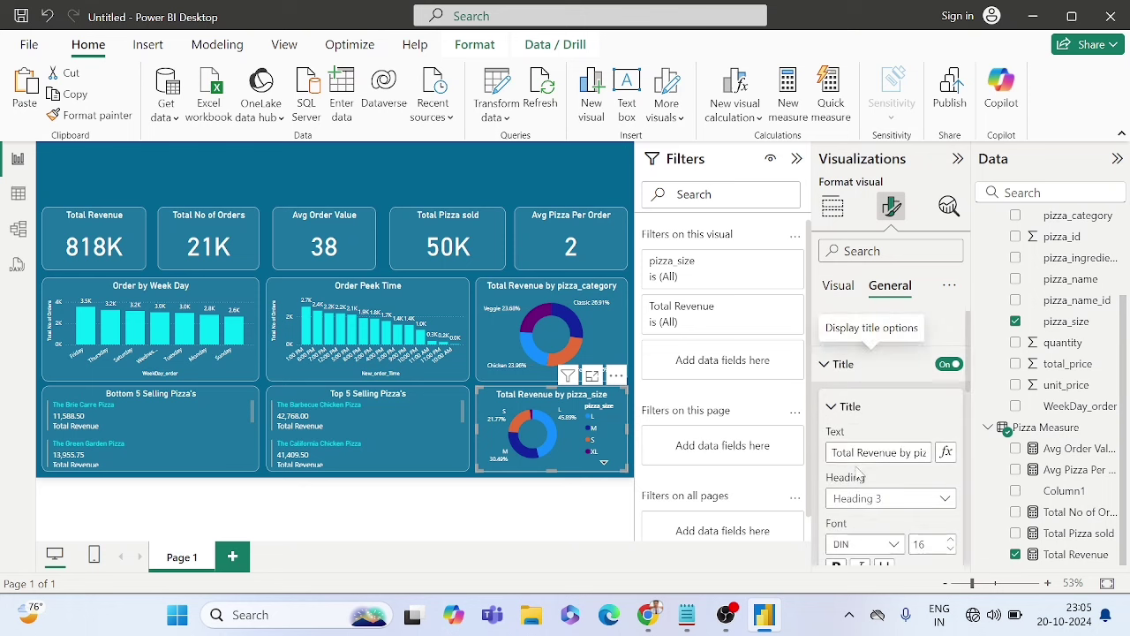
click(857, 452)
key(ctrl+a)
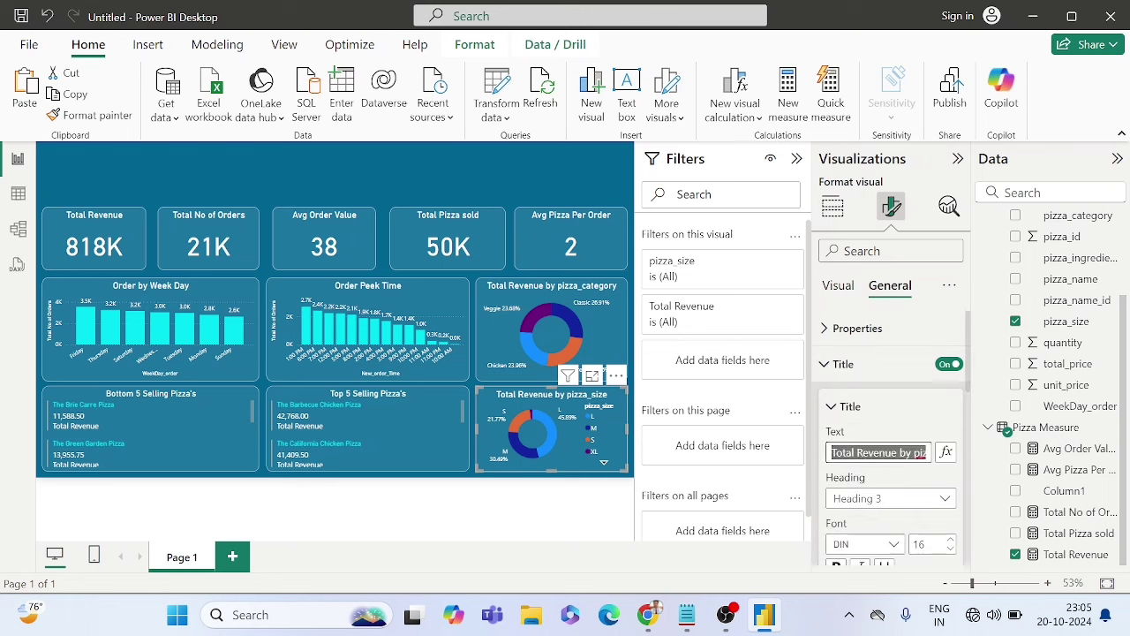
key(BackSpace)
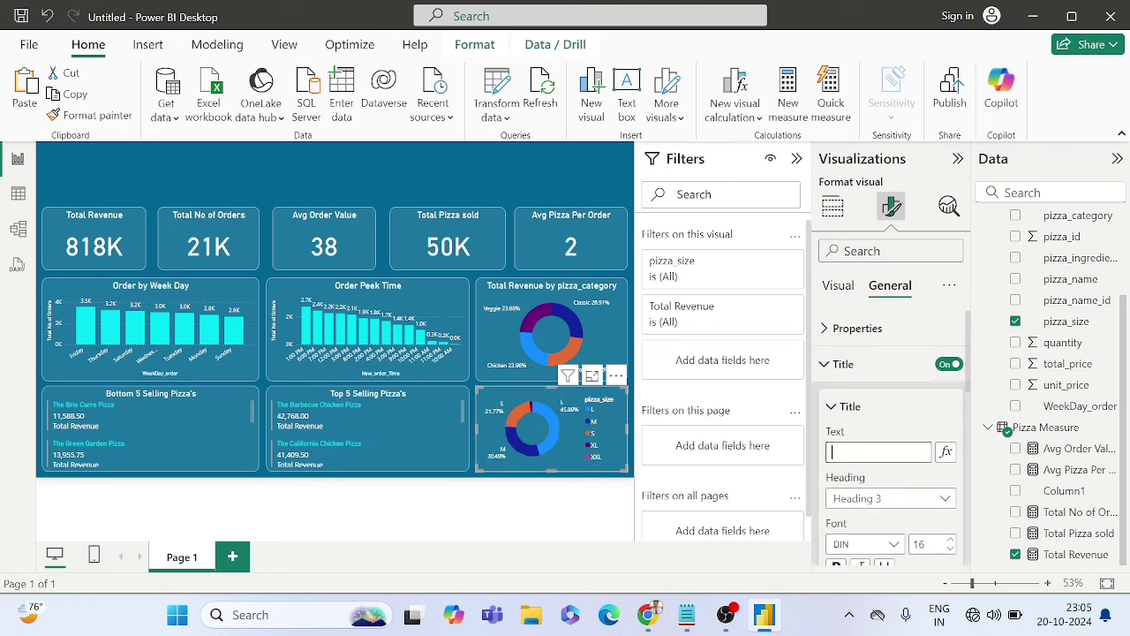
text(Top )
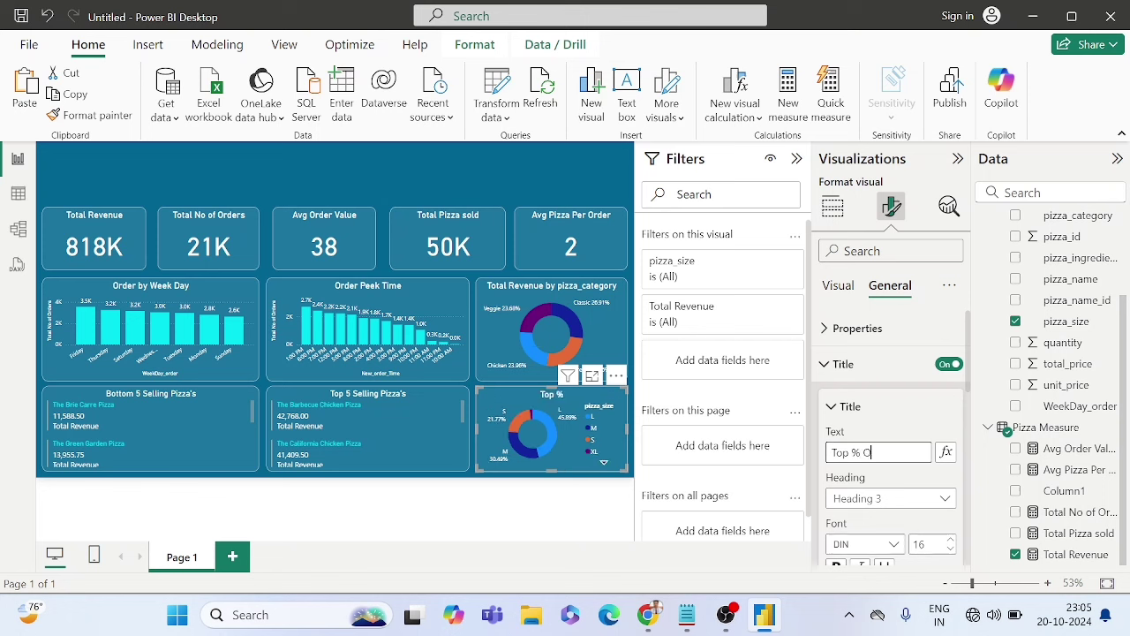
text(% Ore)
key(BackSpace)
text(der Pizza's)
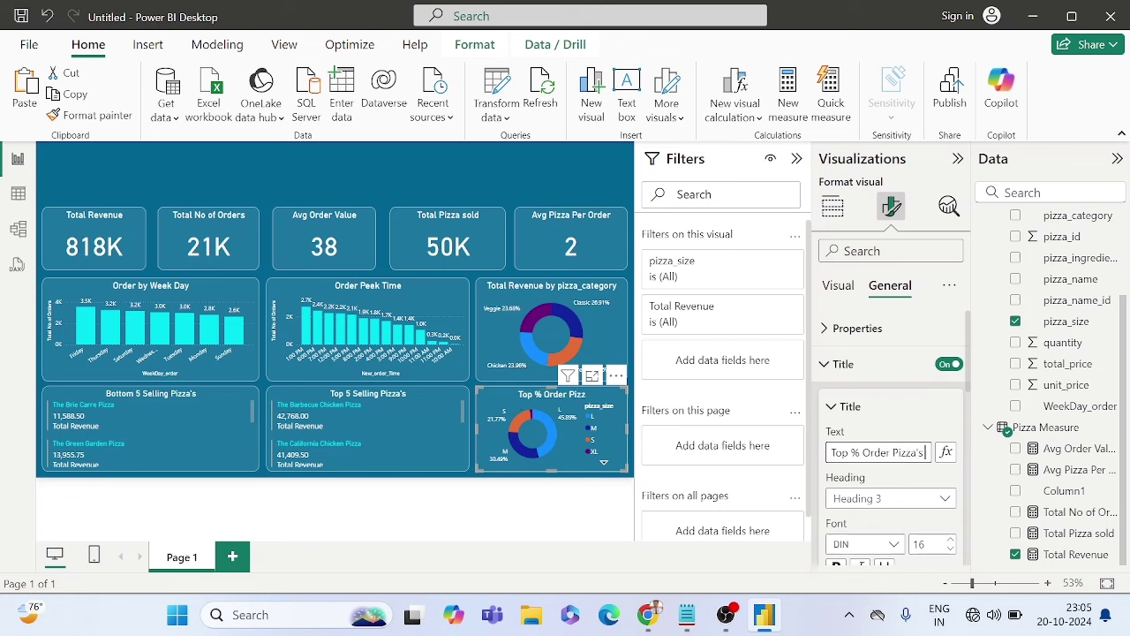
text( si)
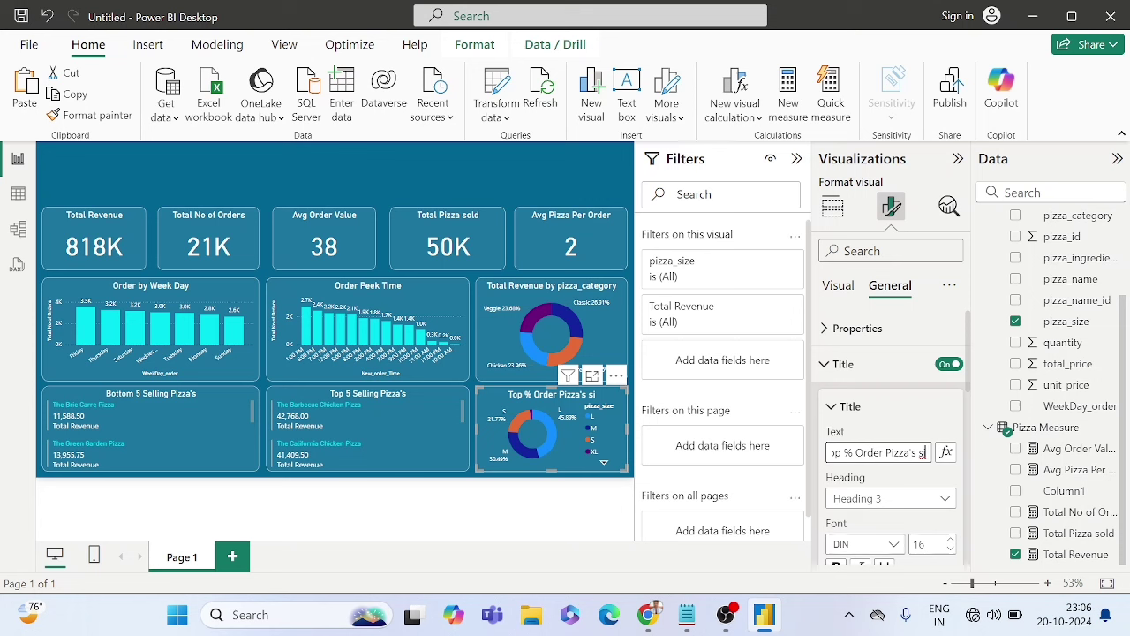
text(ze)
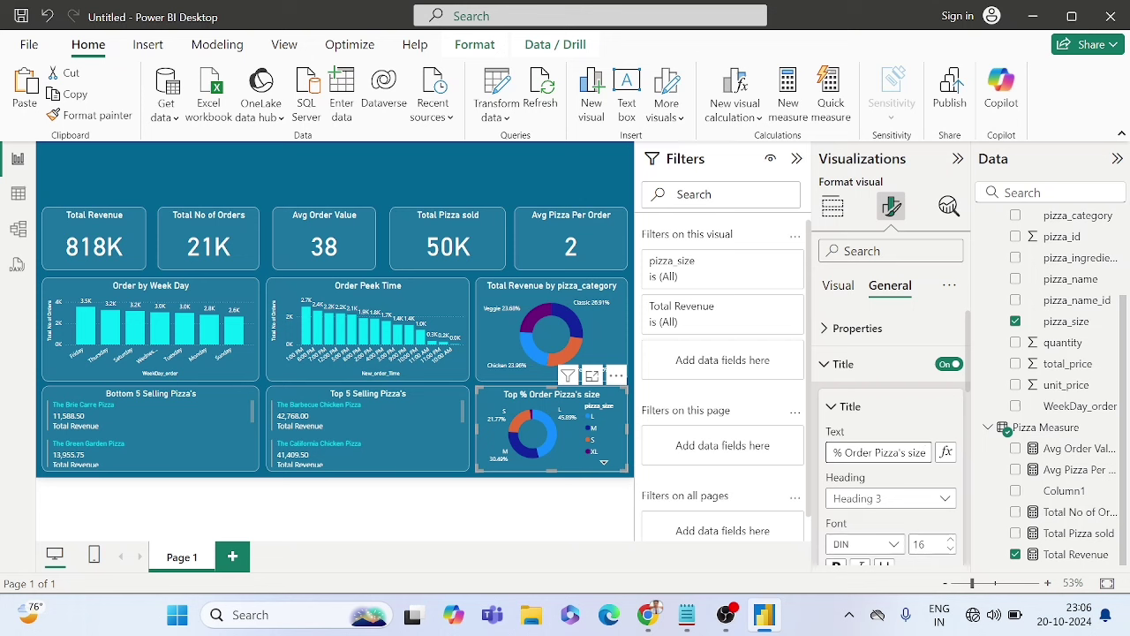
text(5)
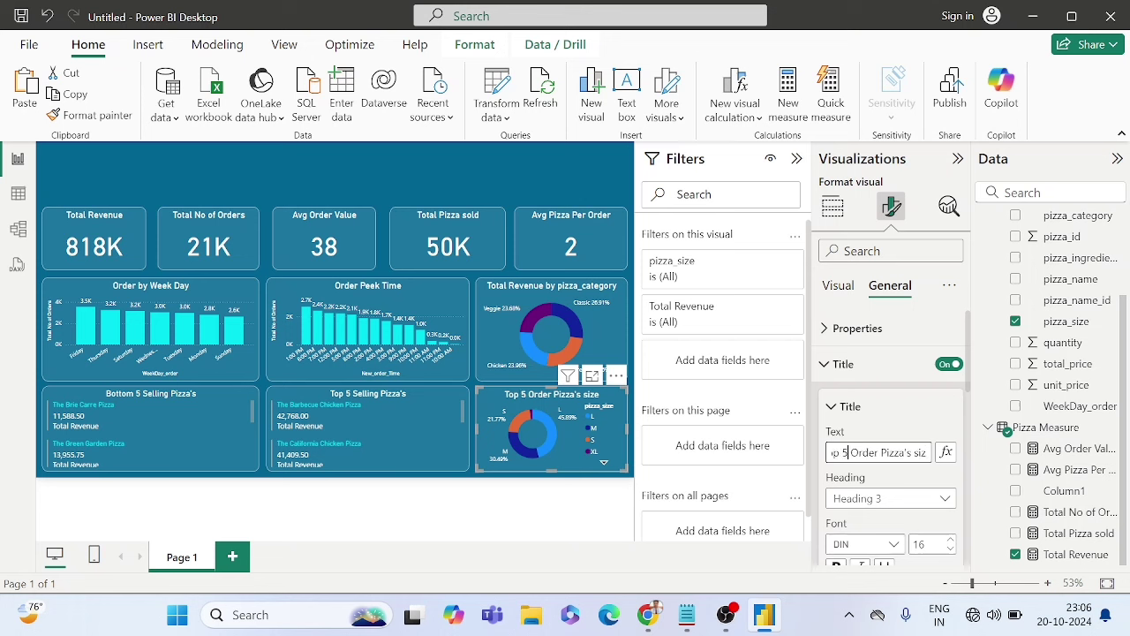
click(309, 164)
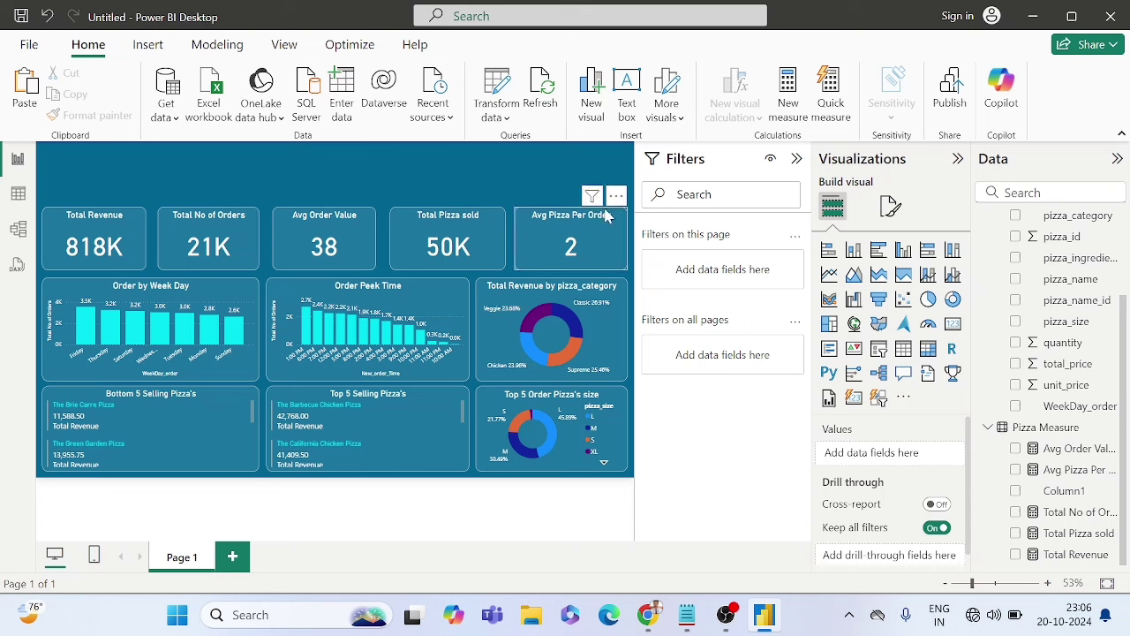
Step: Add a slicer on the pizza_category field, shrink it, and place it above the Total Pizza sold card
click(879, 350)
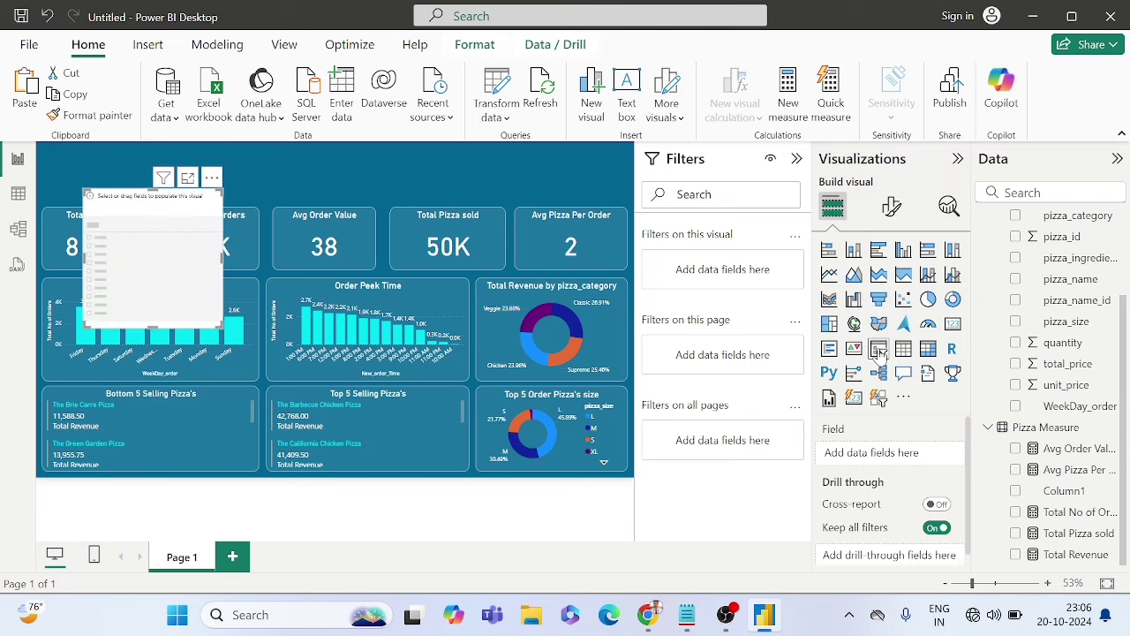
scroll(1068, 304, up, 2)
click(1068, 296)
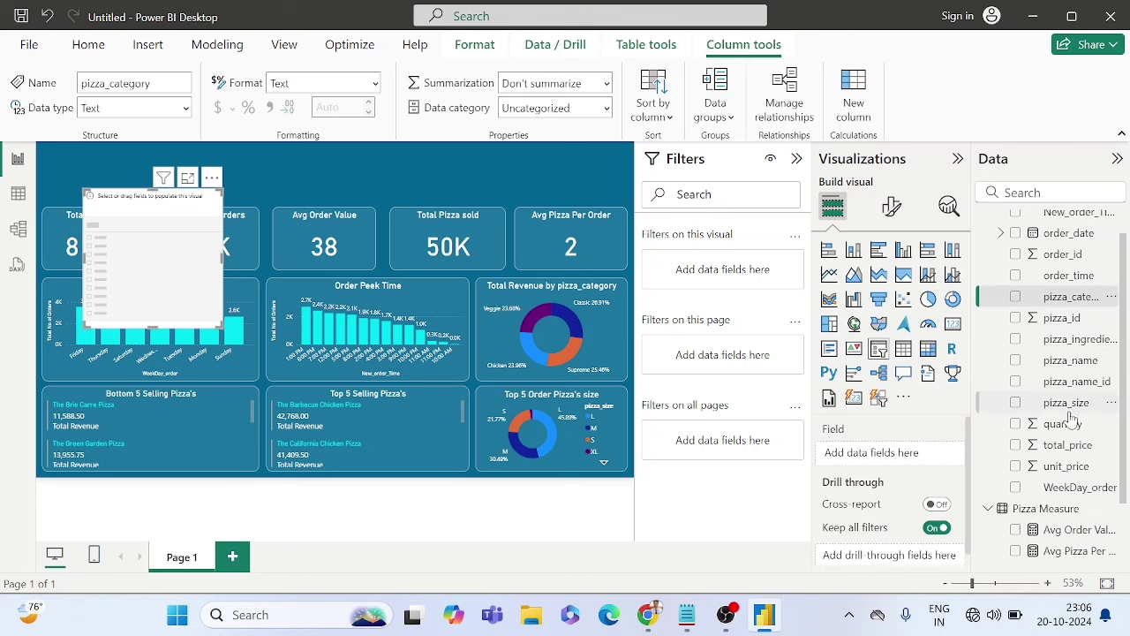
scroll(1070, 424, down, 2)
scroll(1070, 423, up, 3)
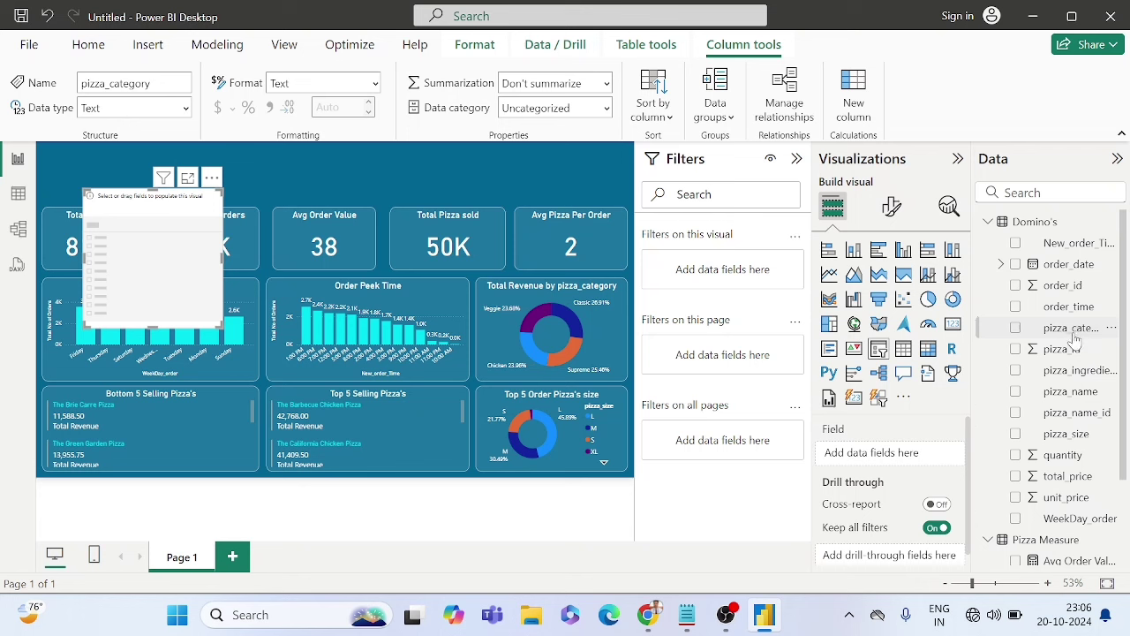
drag(1075, 336, 883, 452)
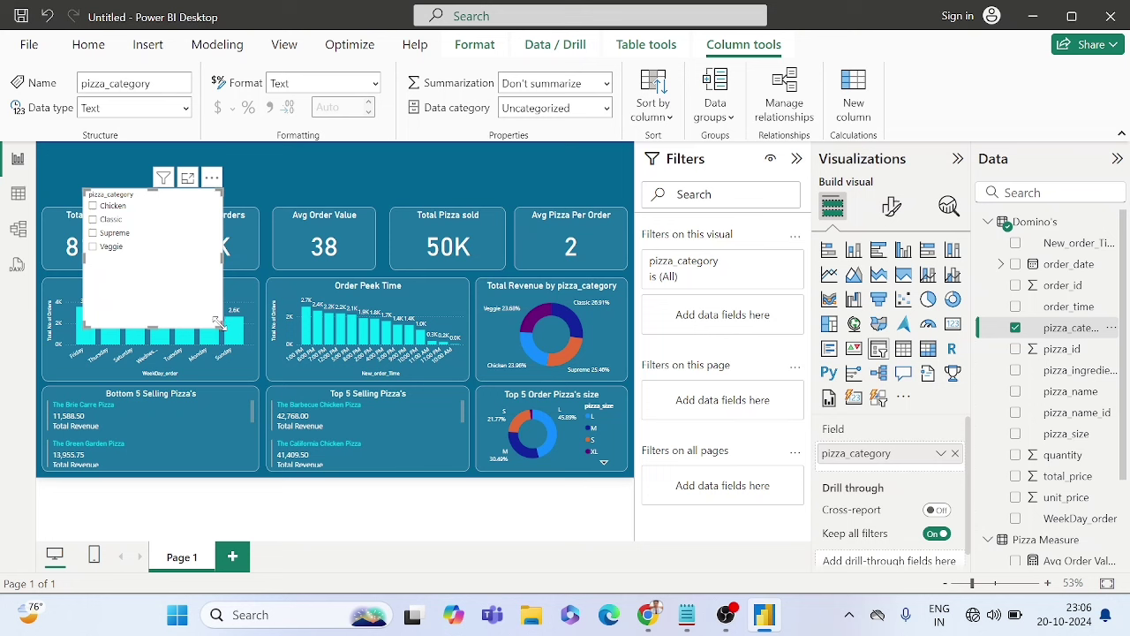
drag(219, 323, 462, 180)
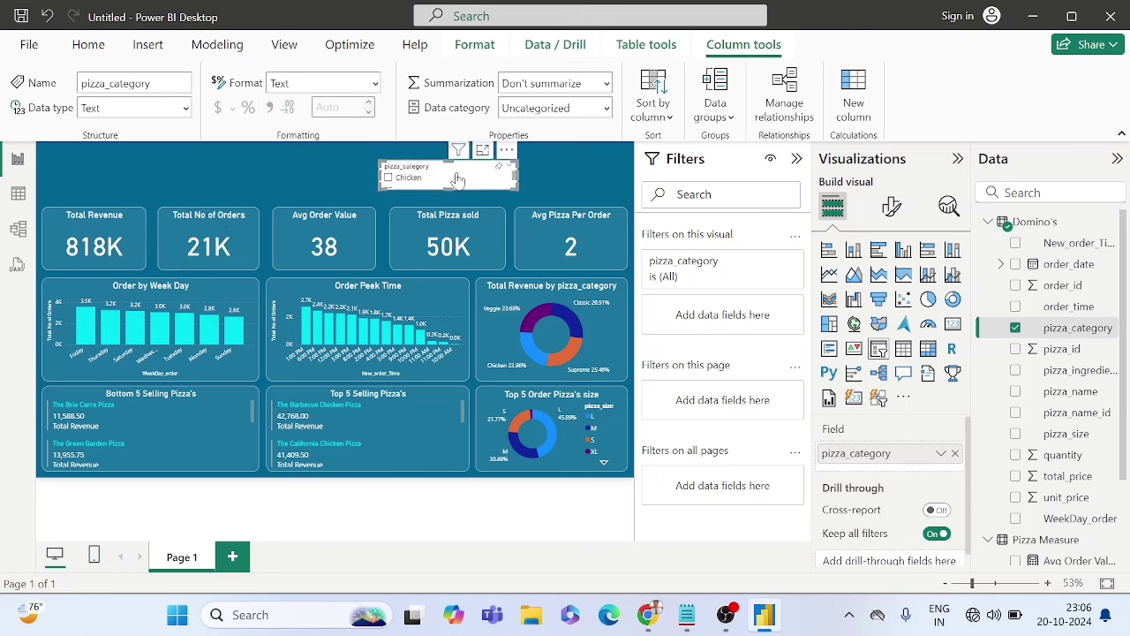
Step: Set the style of the pizza_category slicer to Tile
click(889, 205)
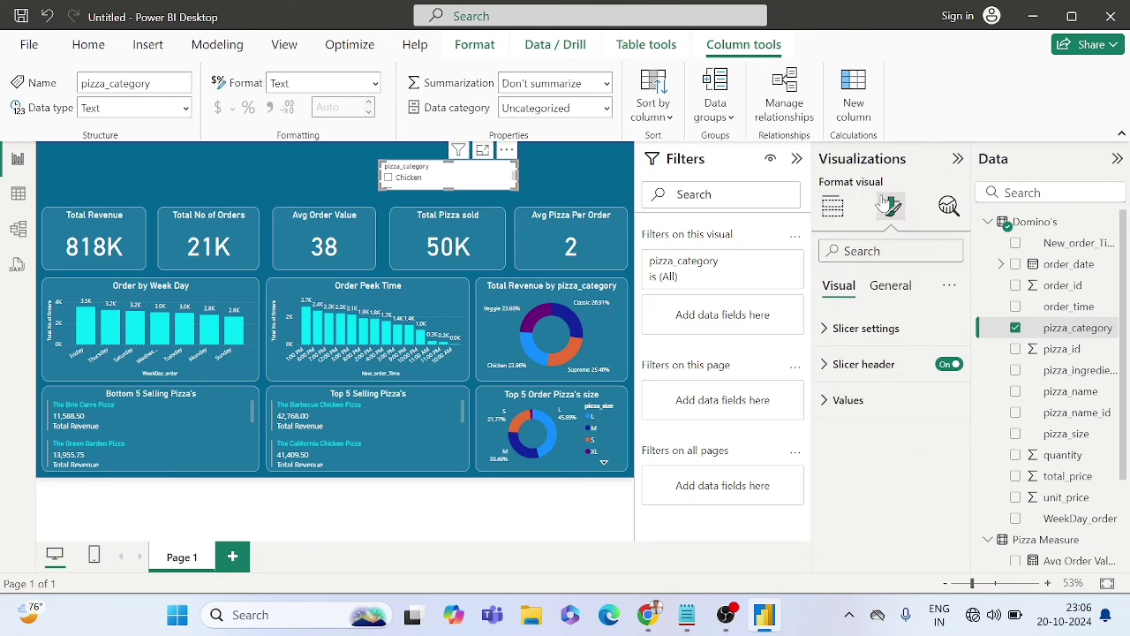
click(860, 335)
click(854, 422)
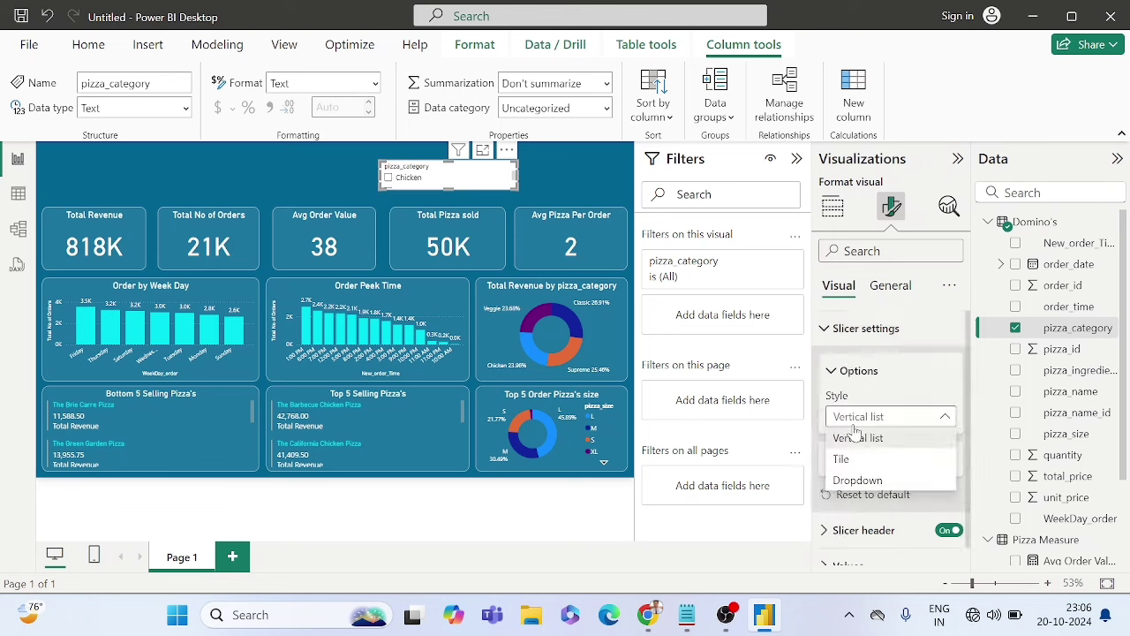
click(841, 458)
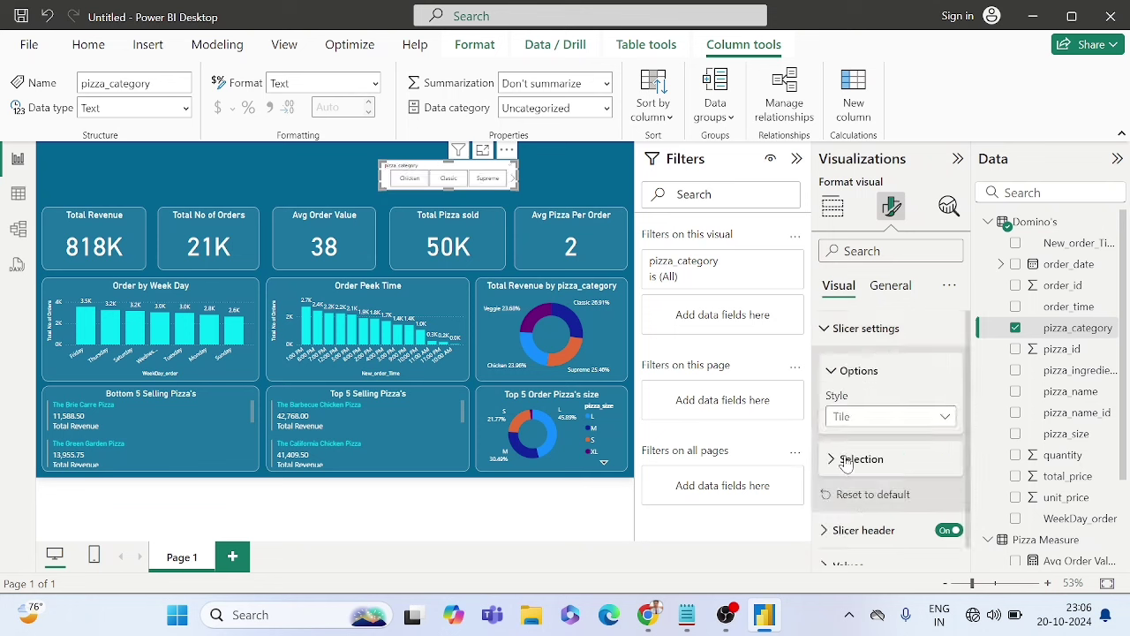
Step: Widen the pizza_category slicer so all four tiles fit, and position it in the band above the KPI cards
drag(518, 178, 619, 179)
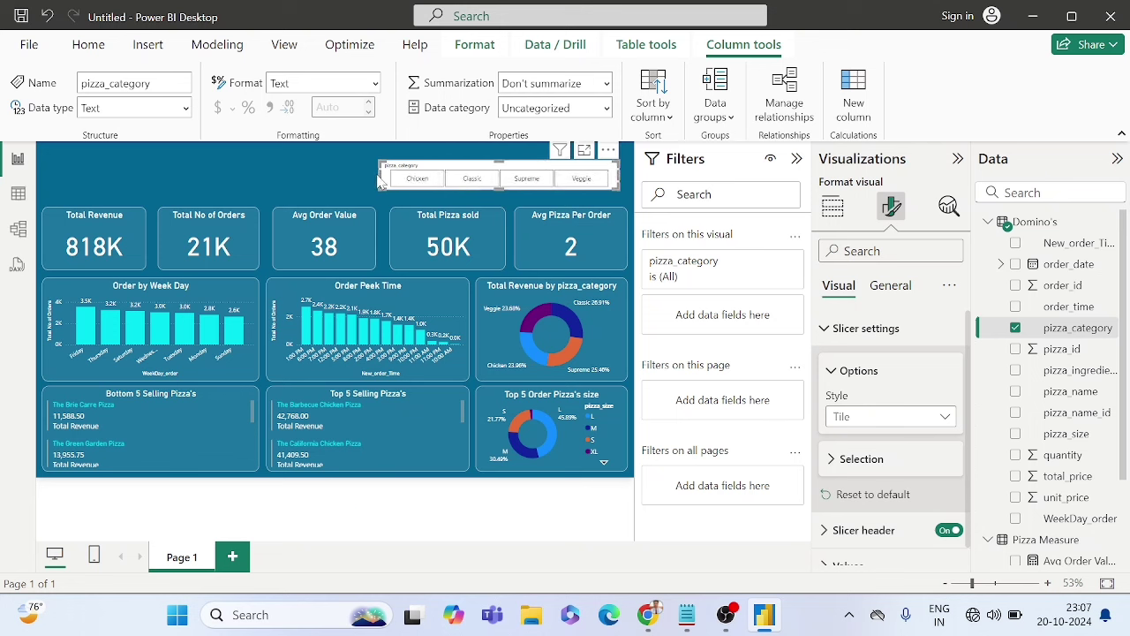
drag(380, 177, 292, 171)
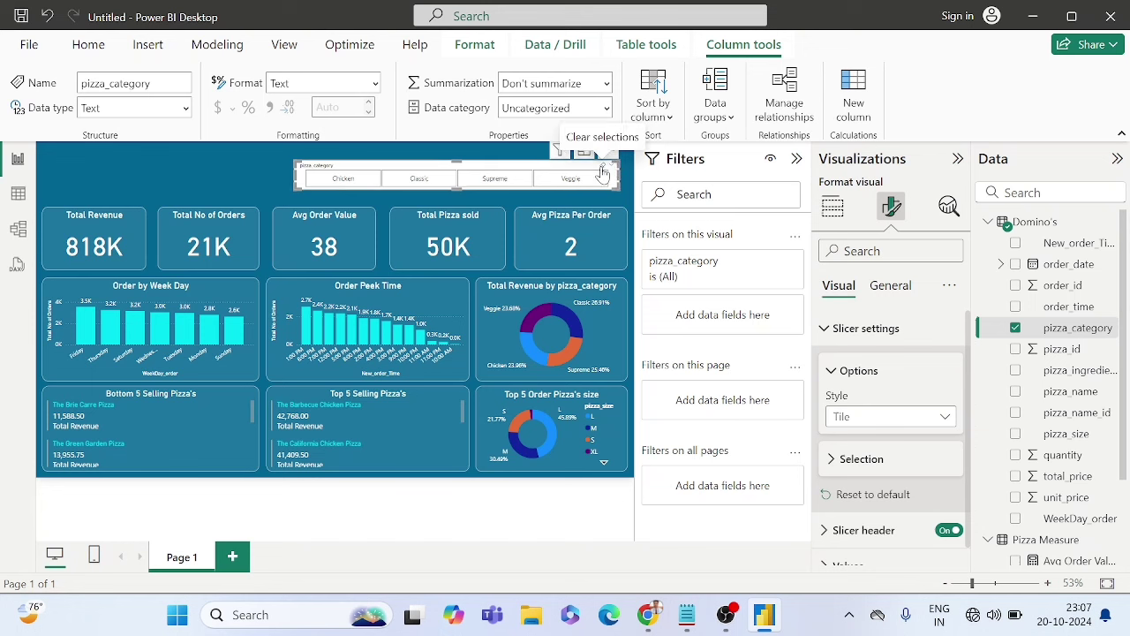
drag(583, 171, 555, 163)
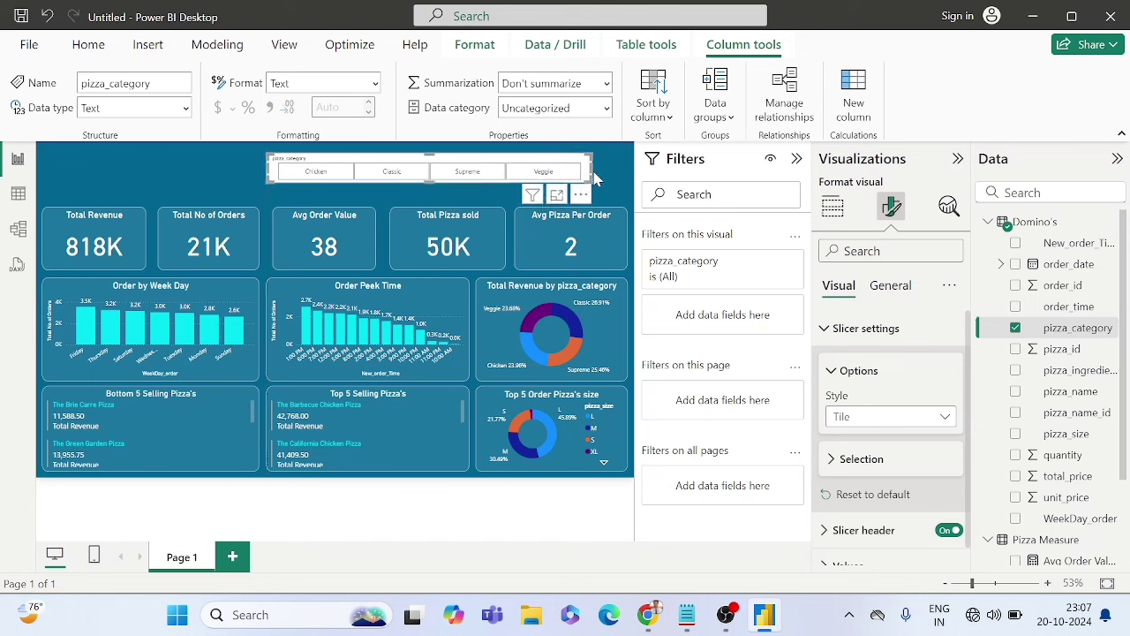
drag(588, 178, 614, 188)
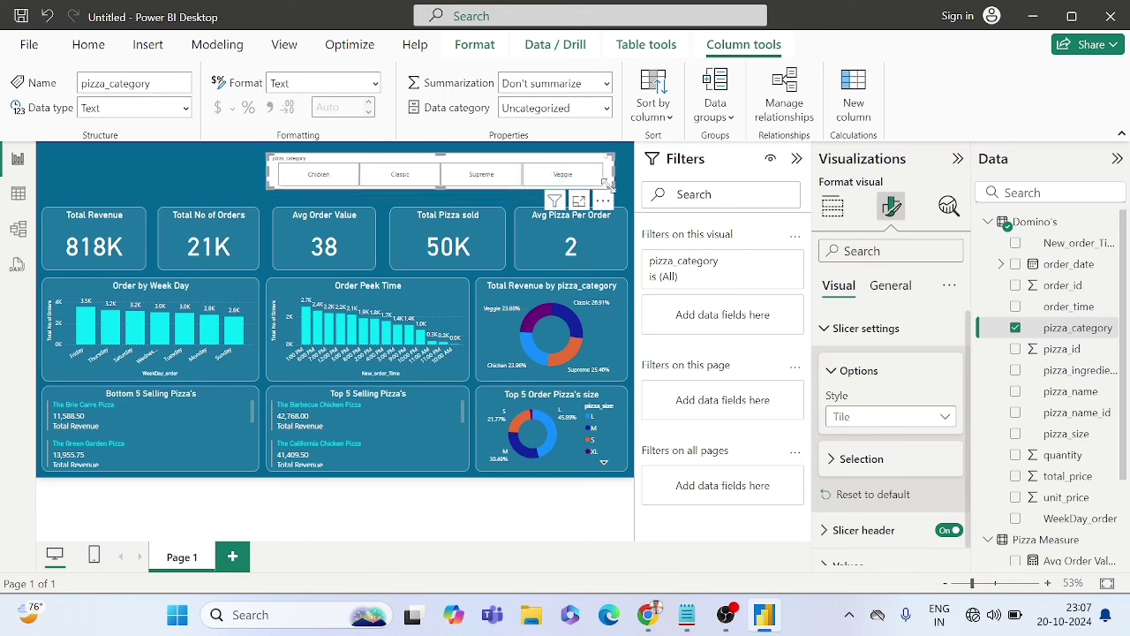
Step: Copy the Total Revenue card's formatting onto the pizza_category slicer with Format painter
click(88, 243)
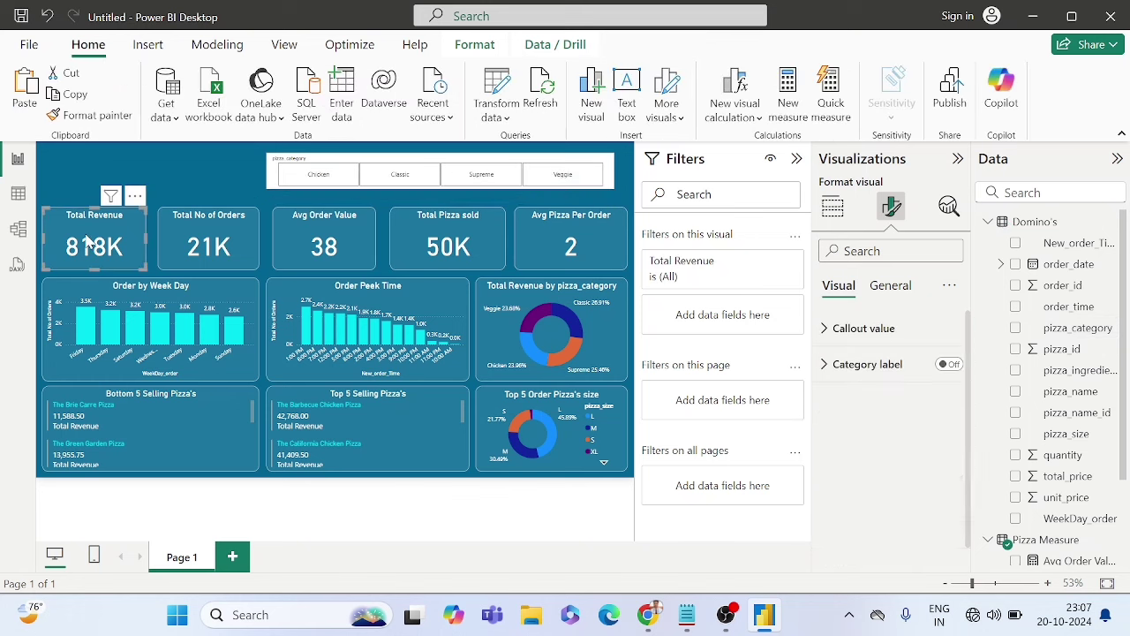
click(97, 120)
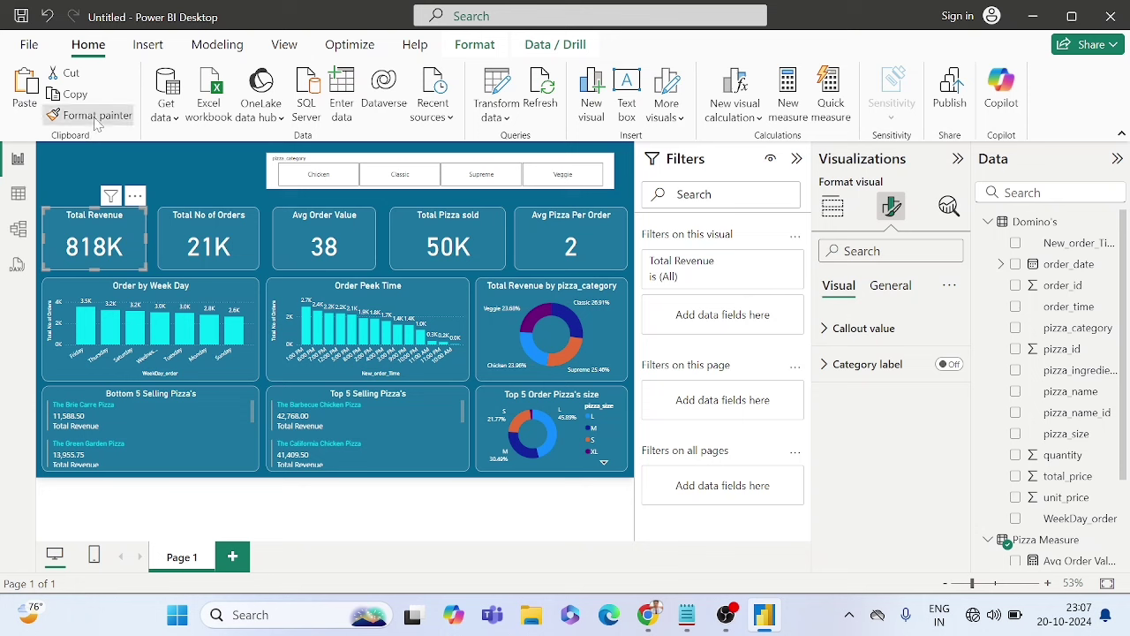
click(265, 165)
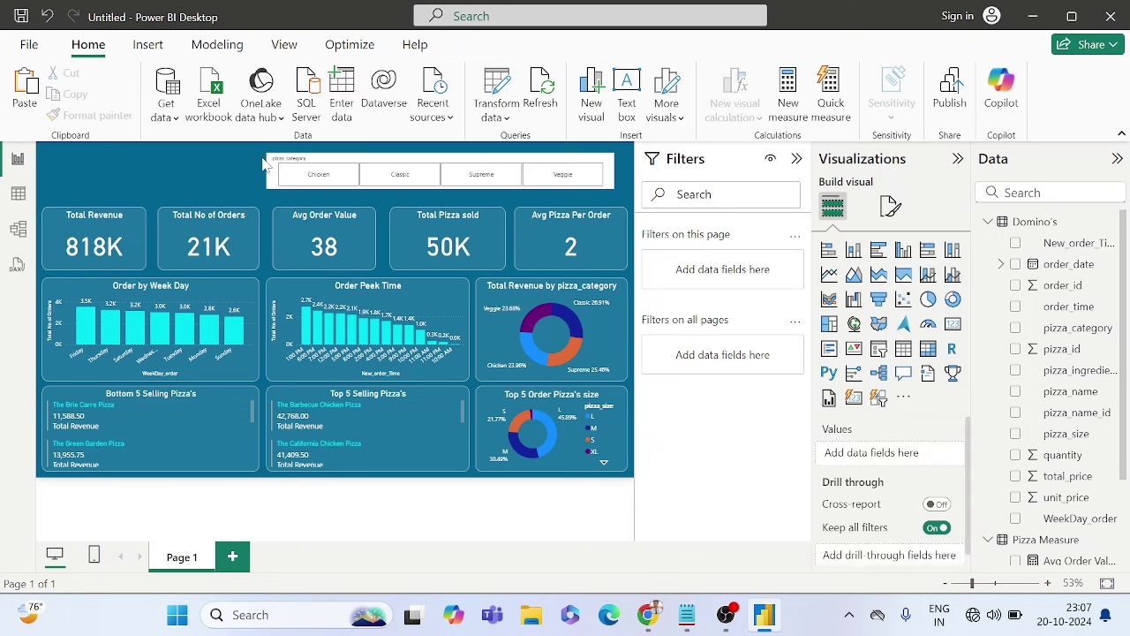
click(118, 229)
click(93, 116)
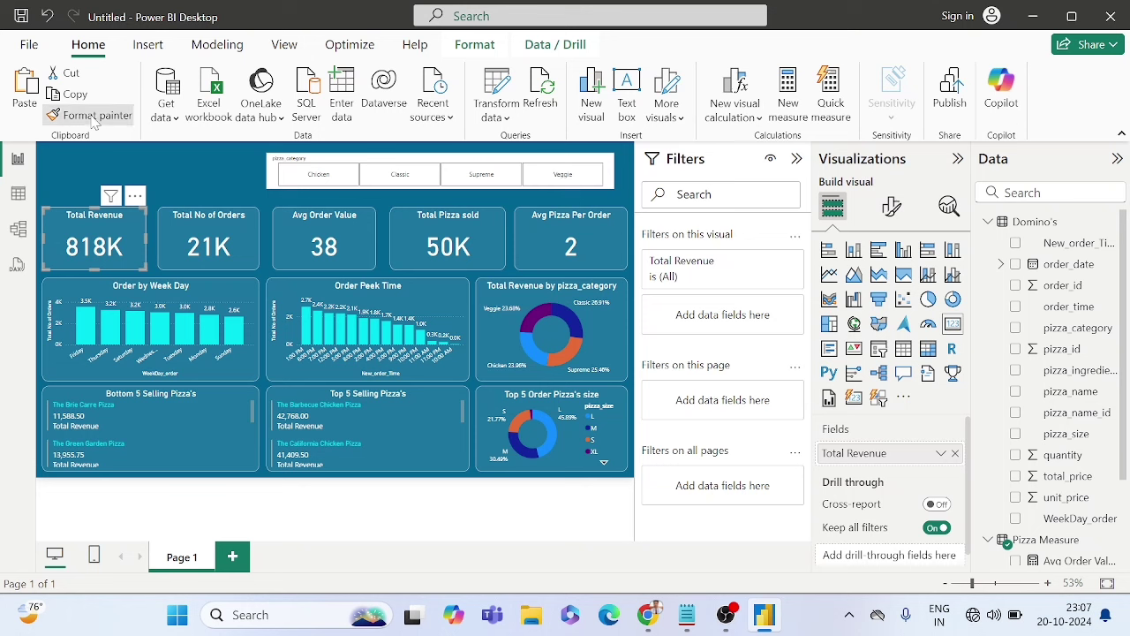
click(274, 159)
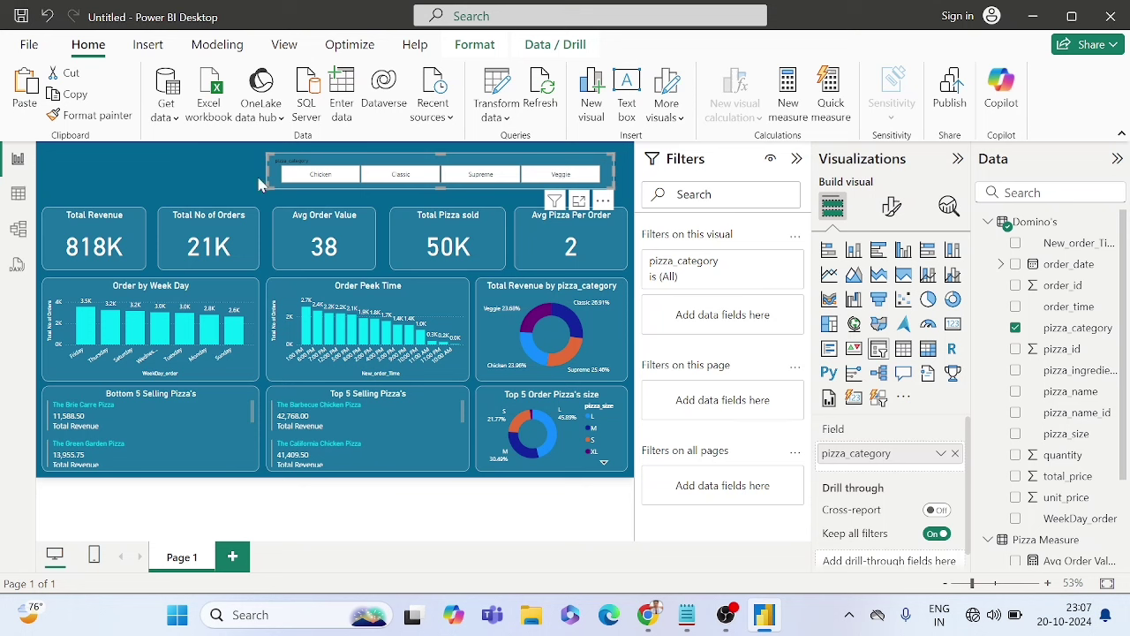
Step: Set the font color of the pizza_category slicer's values to white
click(891, 208)
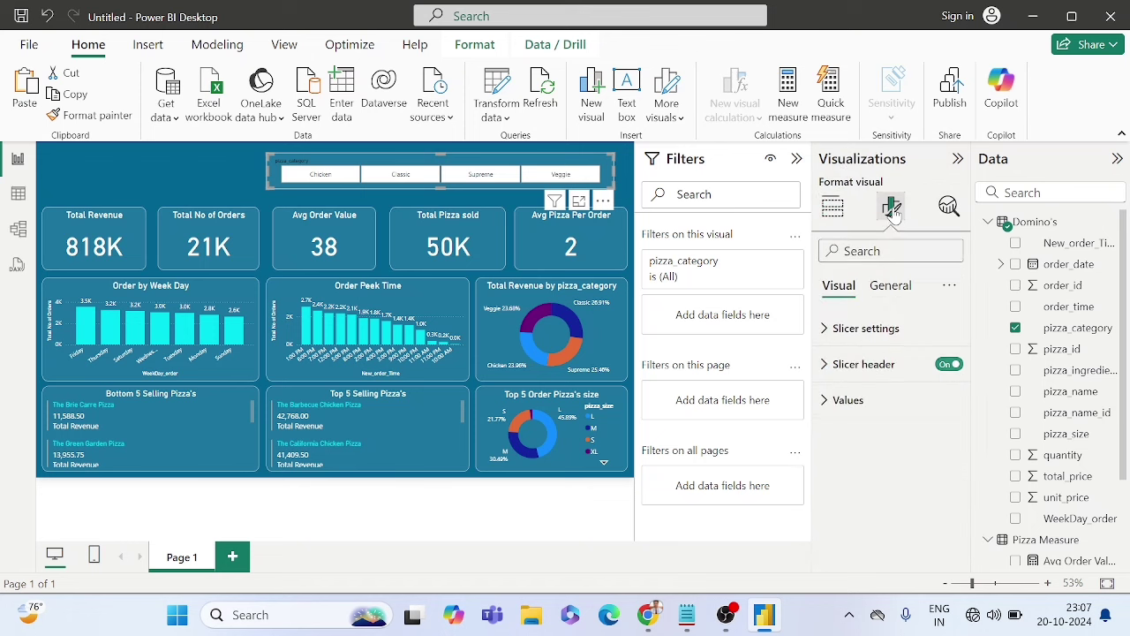
click(840, 400)
scroll(843, 393, down, 4)
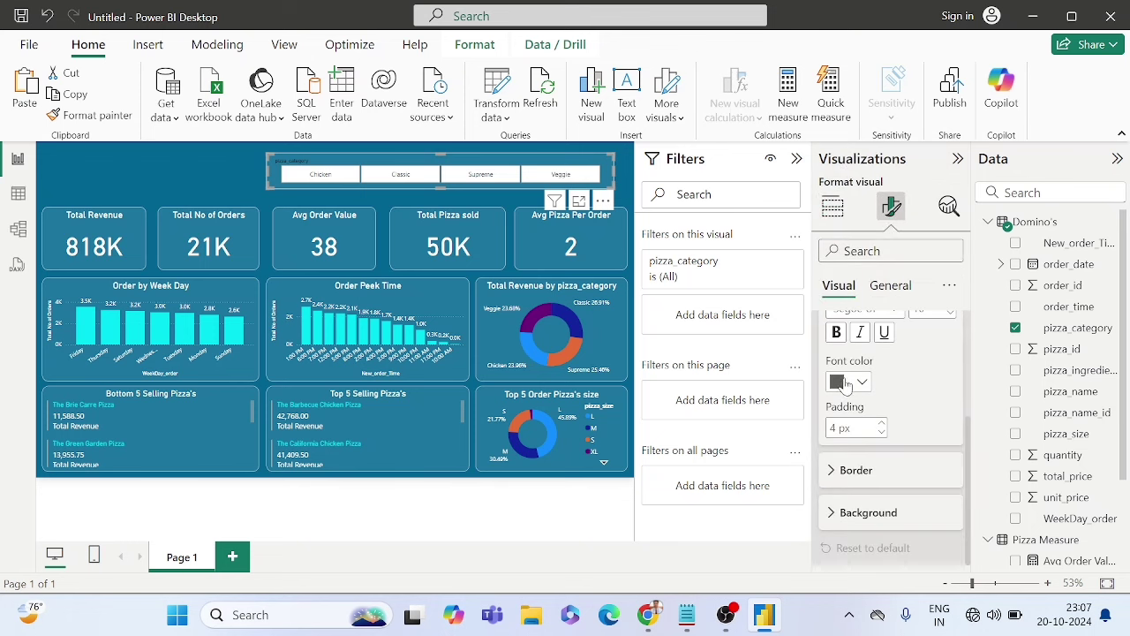
click(839, 381)
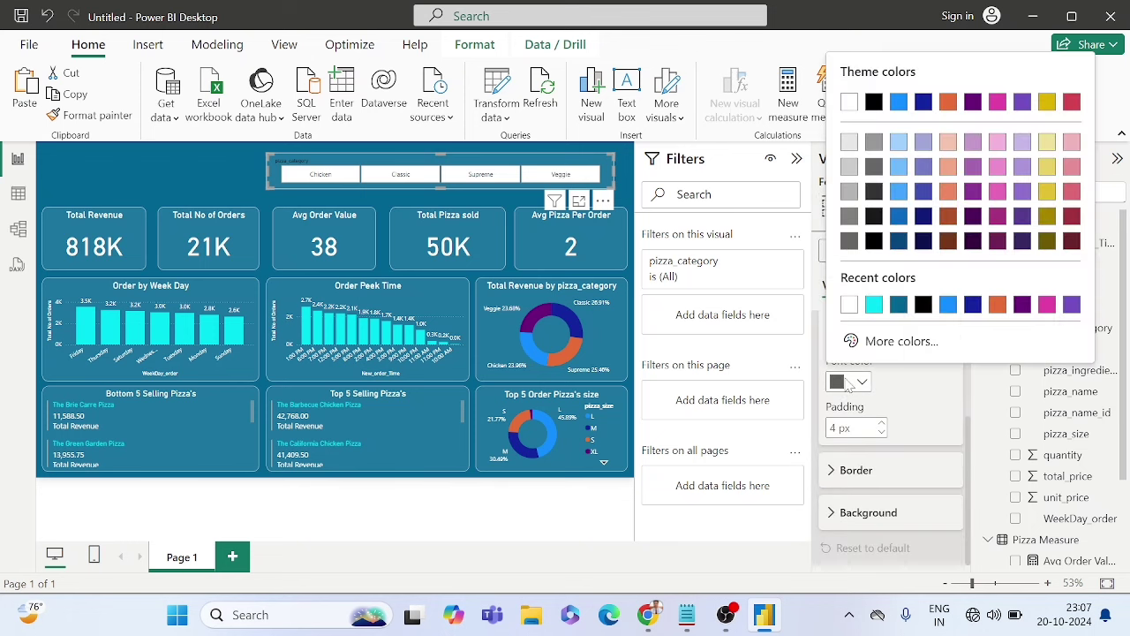
click(848, 306)
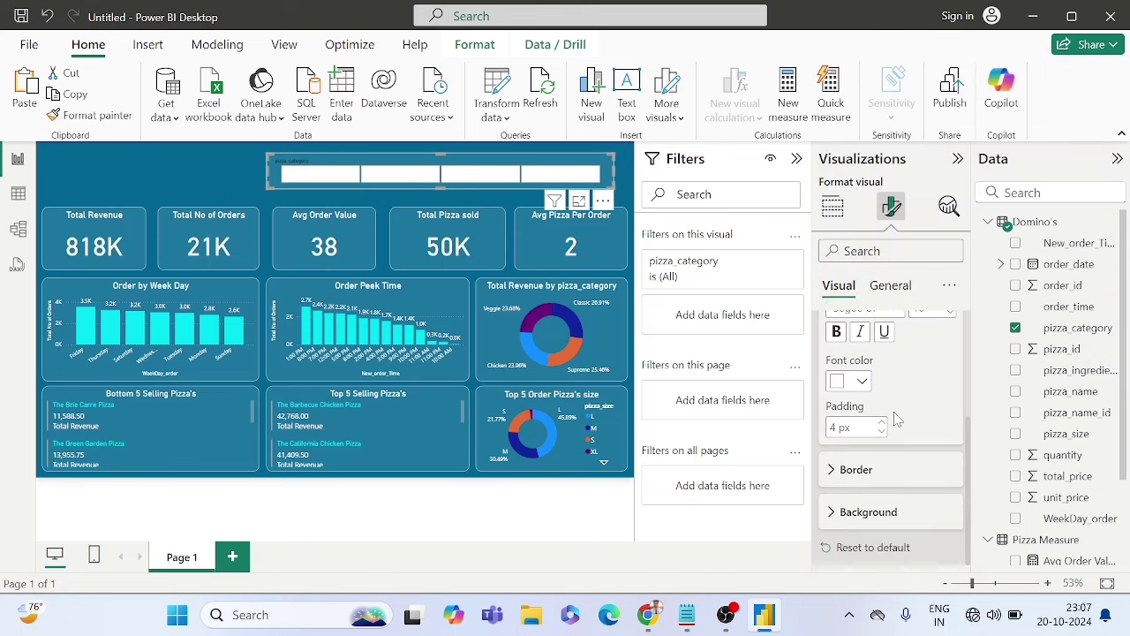
Step: Open the custom background color for the slicer's values, and get the hex code e61838 from the Dominos Color Palette page in Chrome
click(842, 513)
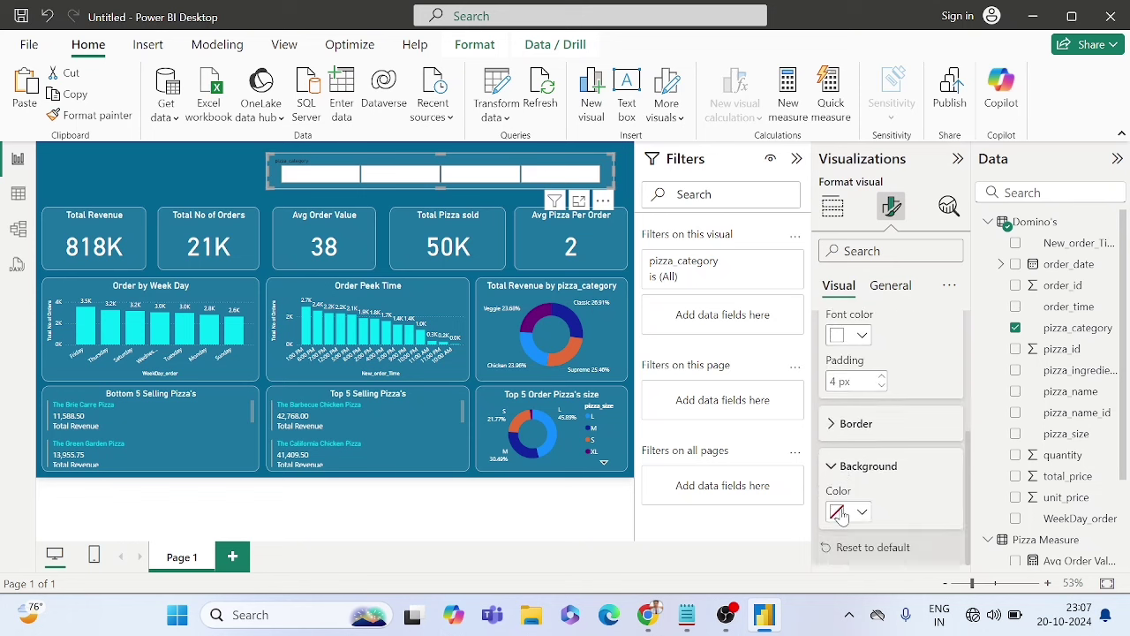
click(836, 514)
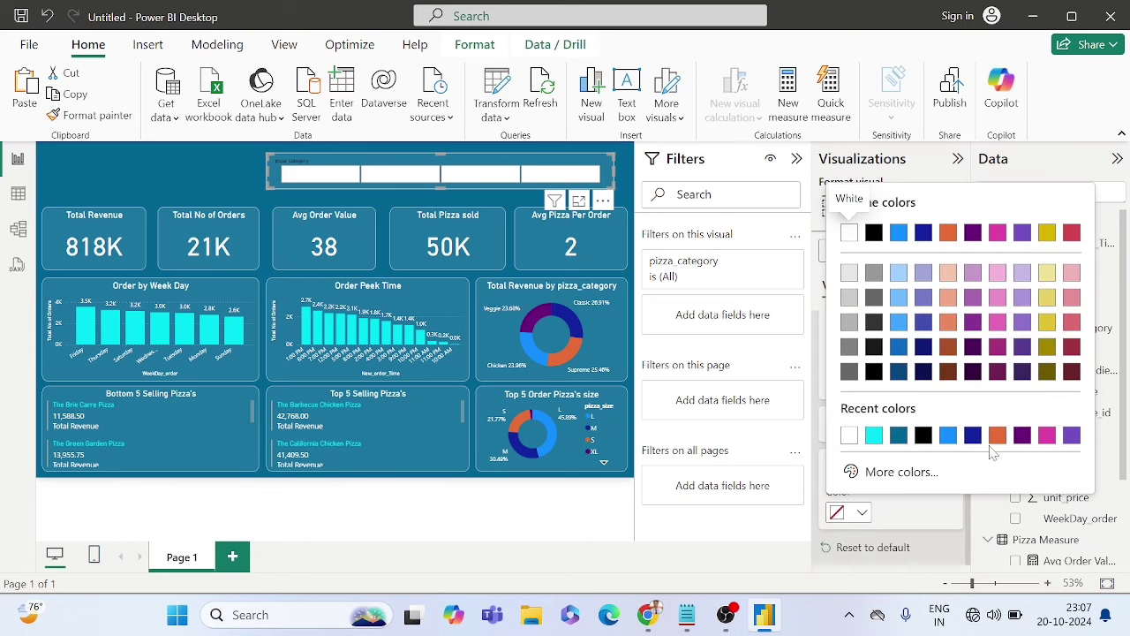
click(852, 470)
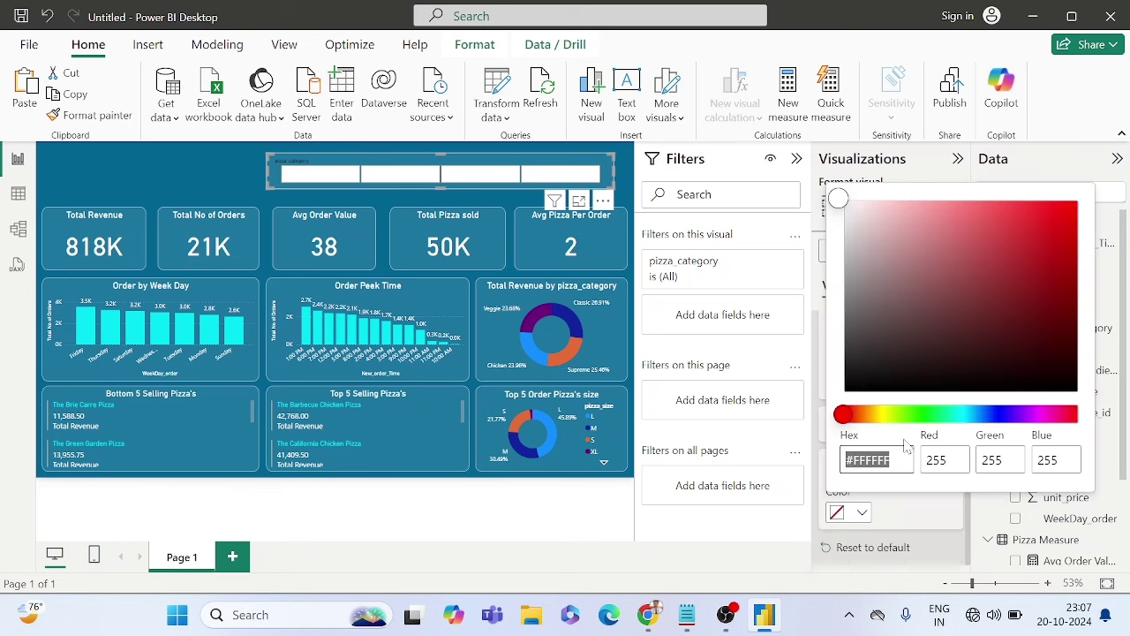
click(844, 415)
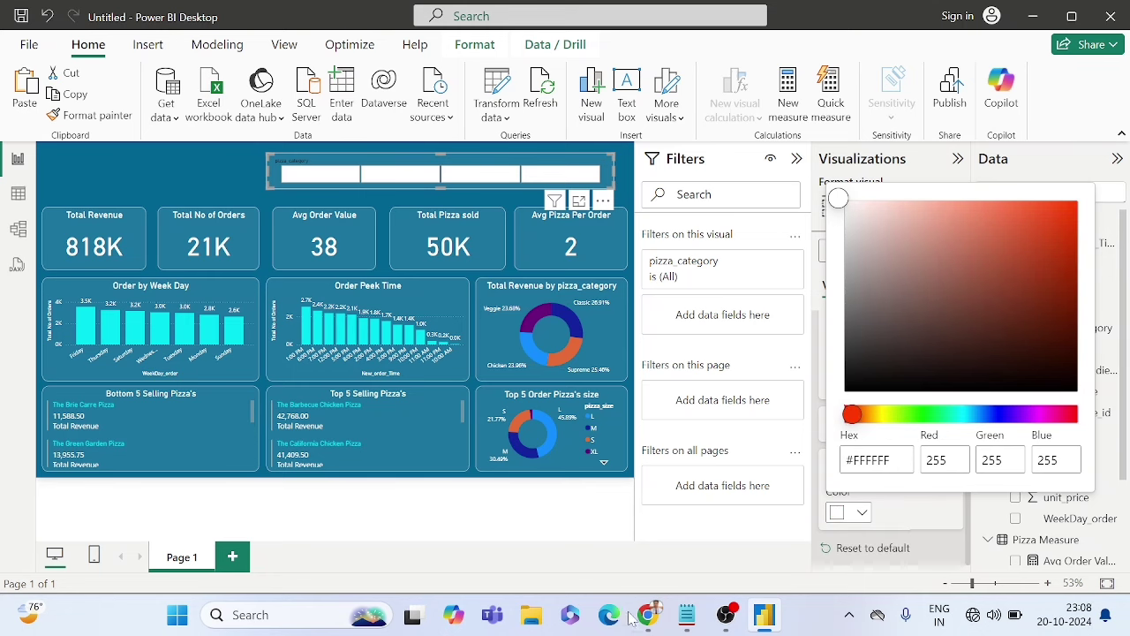
click(709, 505)
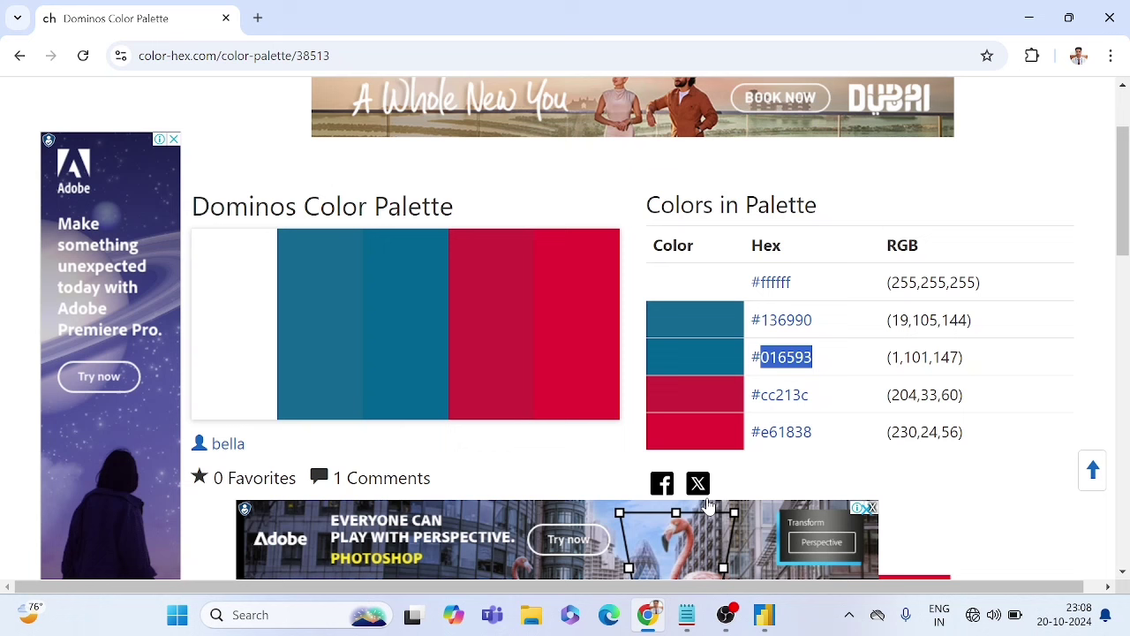
click(830, 442)
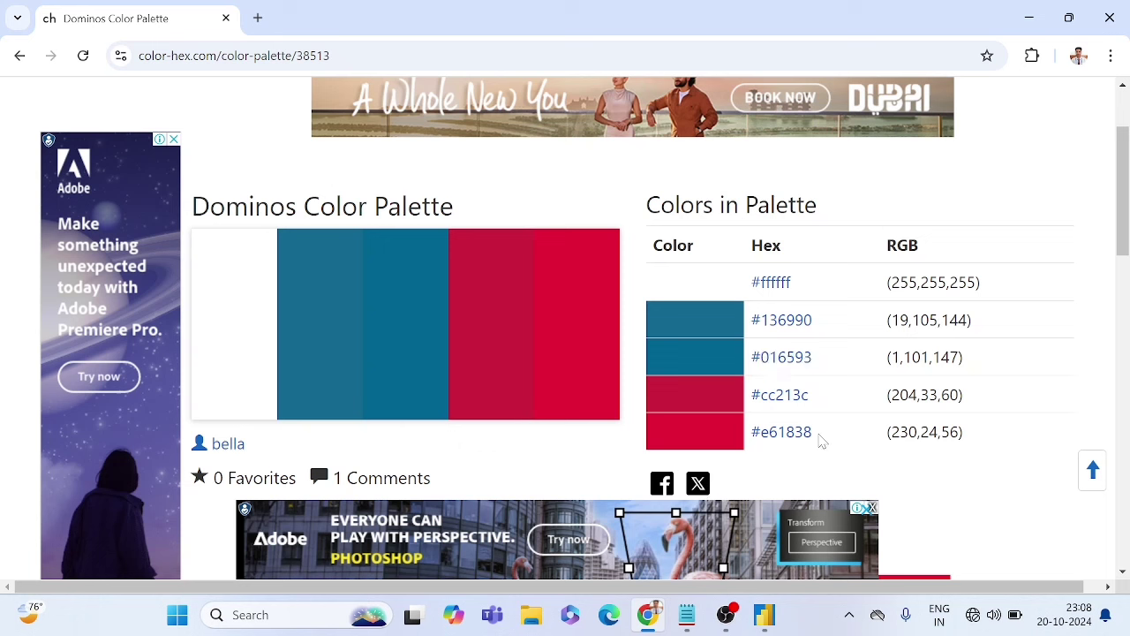
drag(821, 441, 754, 433)
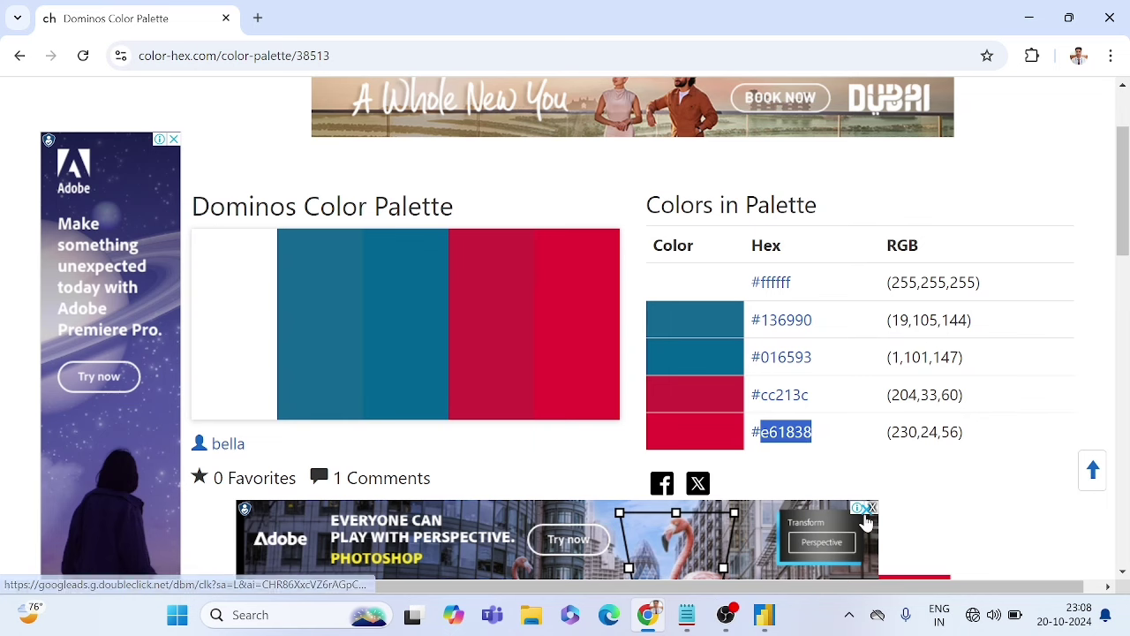
Step: Switch back to Power BI Desktop and set the background color of the slicer's values to #E61838
click(765, 616)
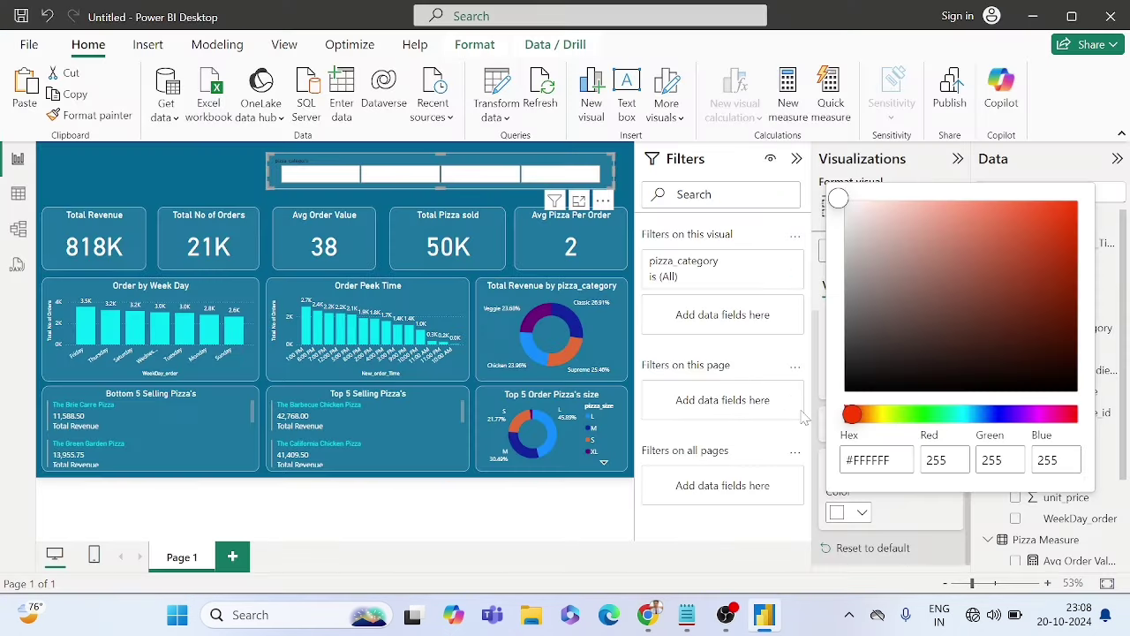
click(876, 459)
click(890, 459)
text(E61838)
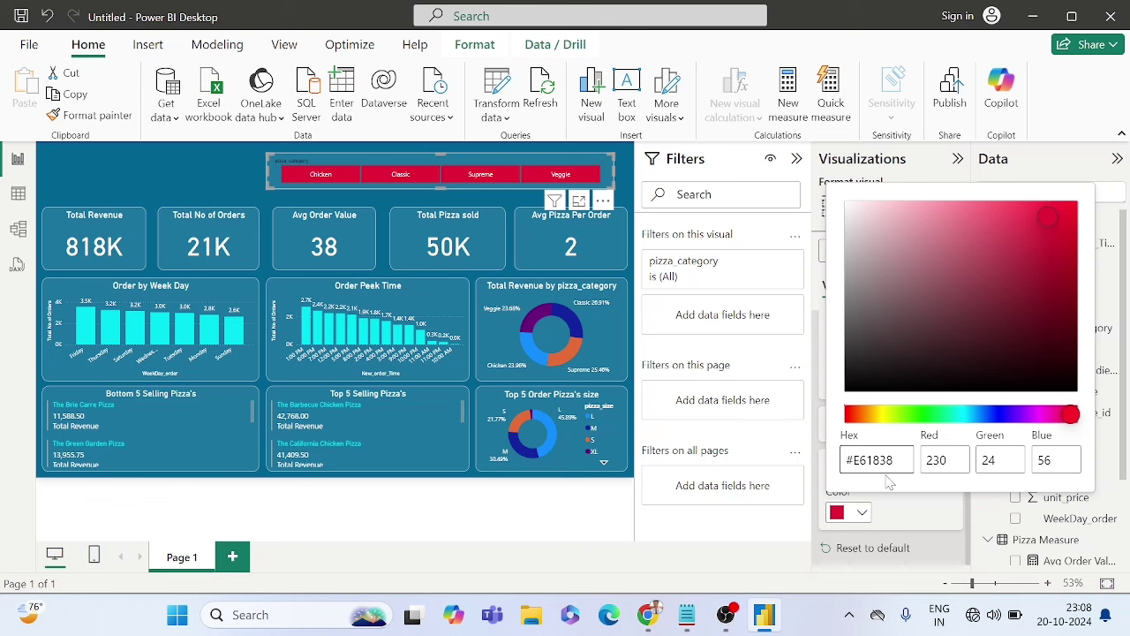
click(908, 502)
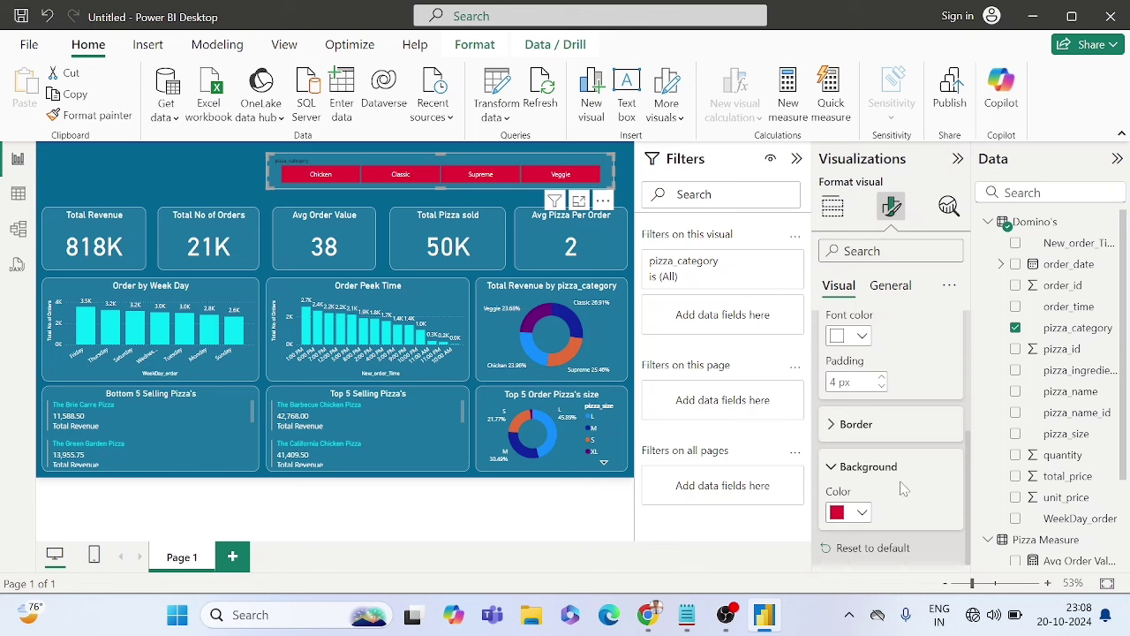
scroll(902, 478, up, 5)
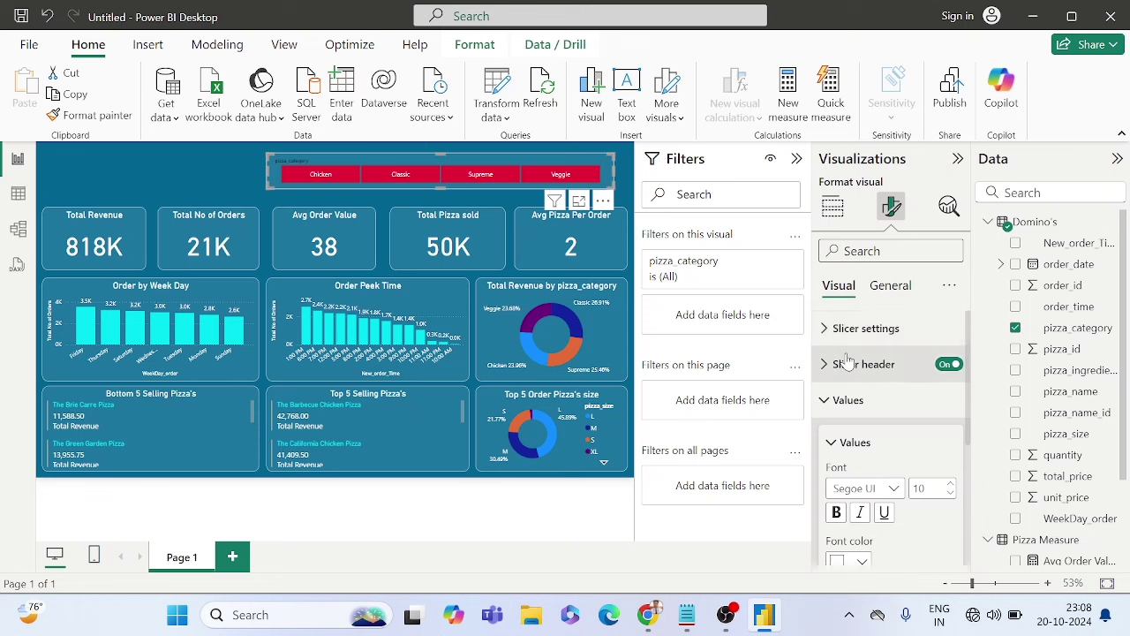
scroll(855, 406, down, 3)
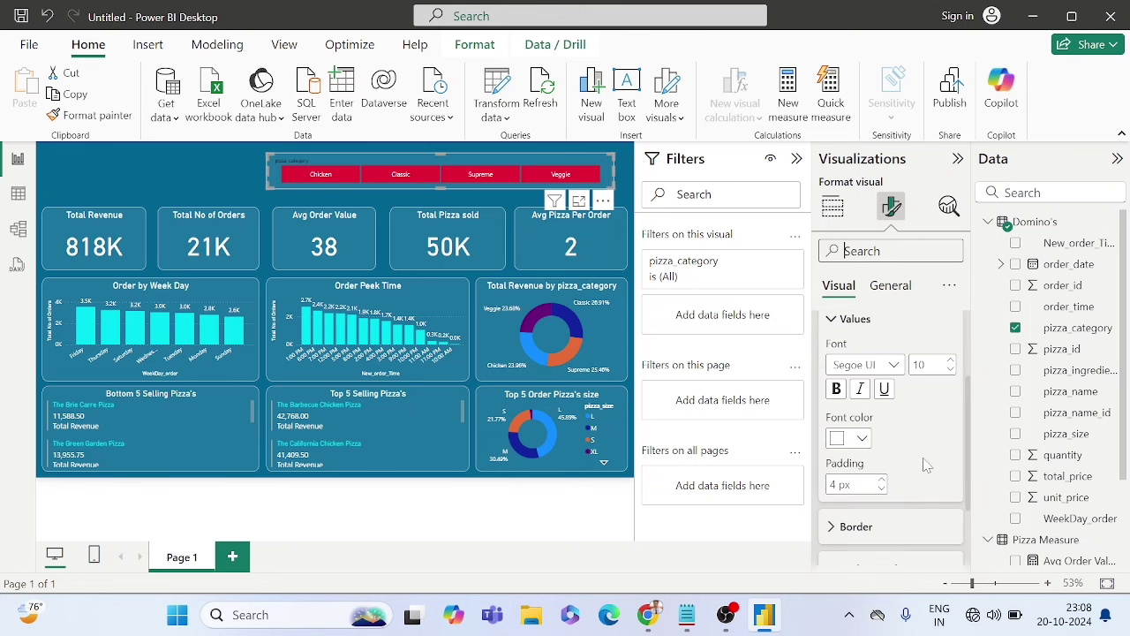
scroll(883, 455, up, 3)
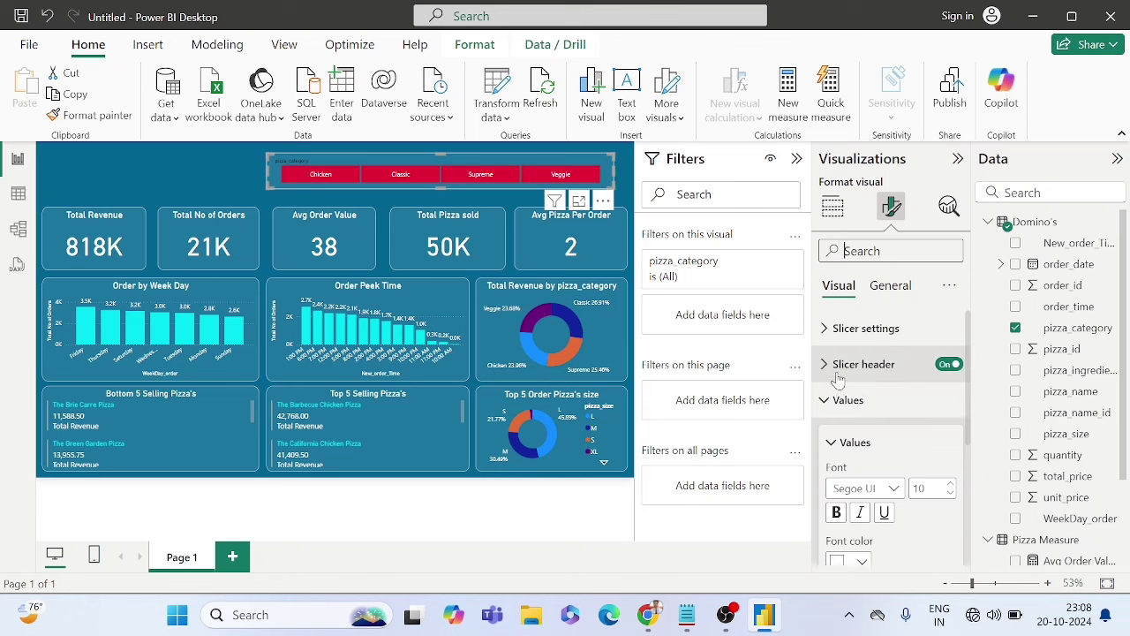
scroll(835, 375, down, 3)
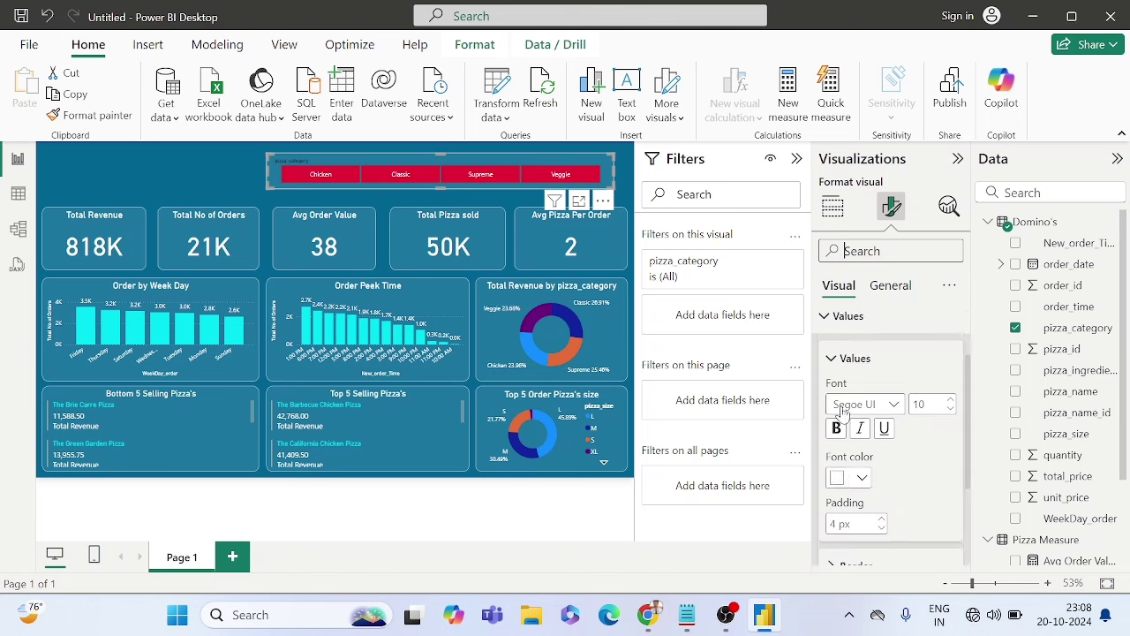
Step: Set the font color of the pizza_category slicer's header text to white
scroll(868, 494, up, 3)
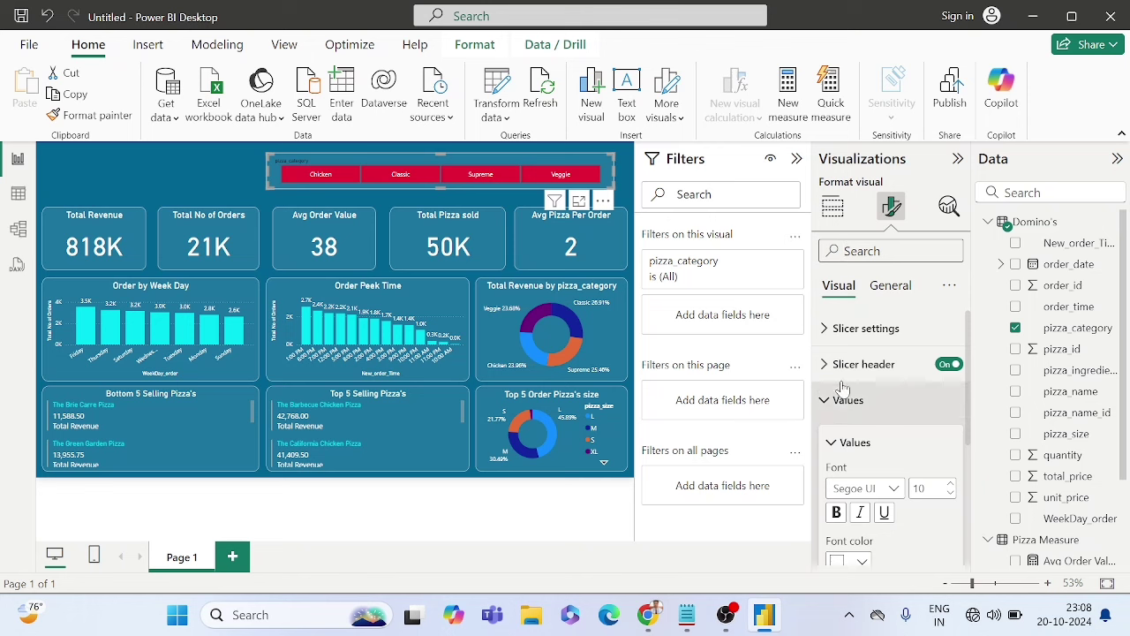
click(842, 370)
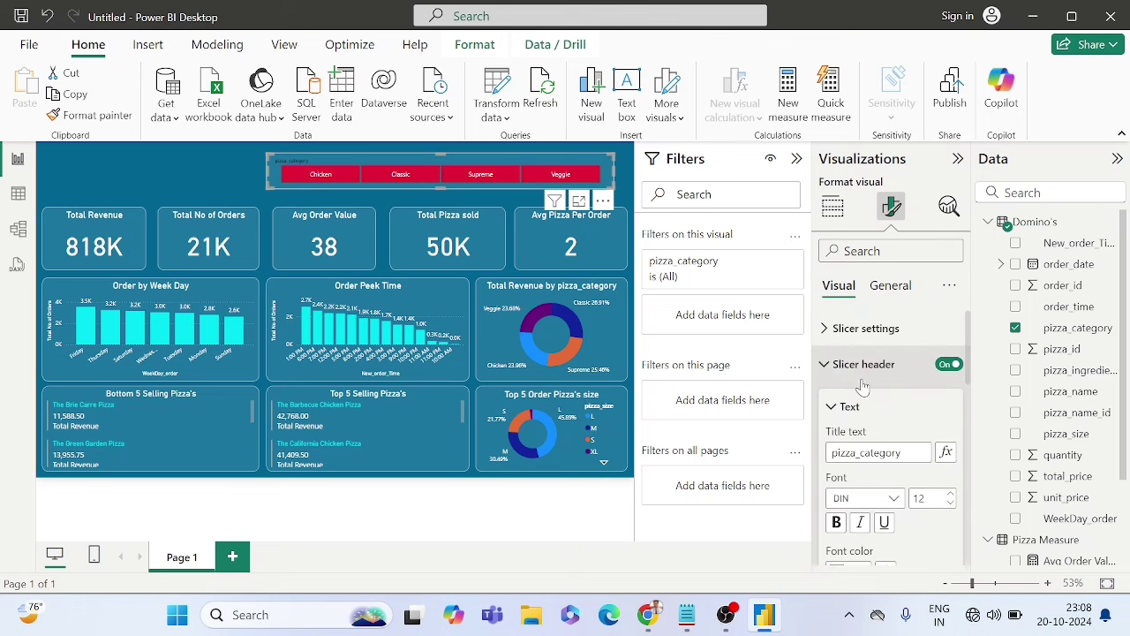
scroll(874, 410, down, 1)
scroll(883, 406, down, 2)
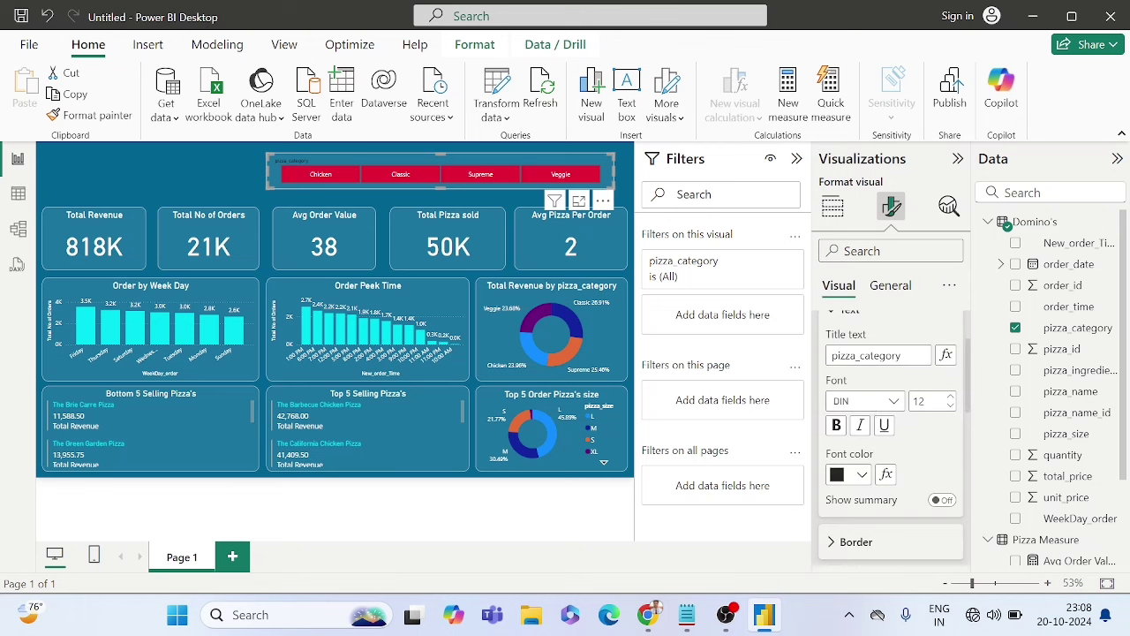
scroll(870, 340, up, 2)
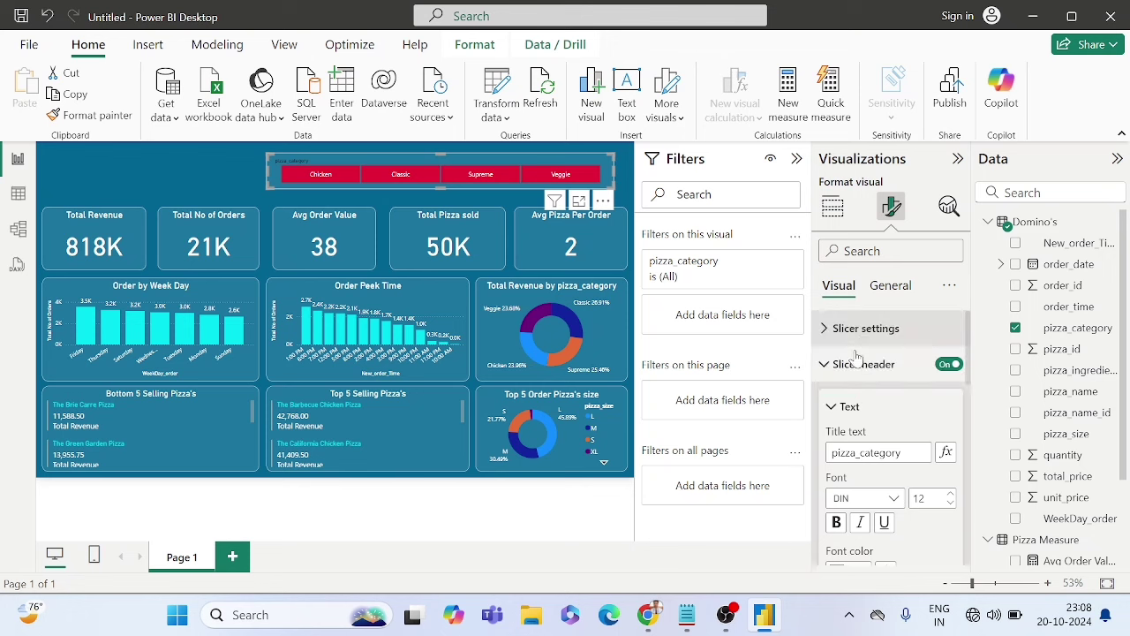
scroll(869, 389, down, 1)
scroll(870, 397, down, 3)
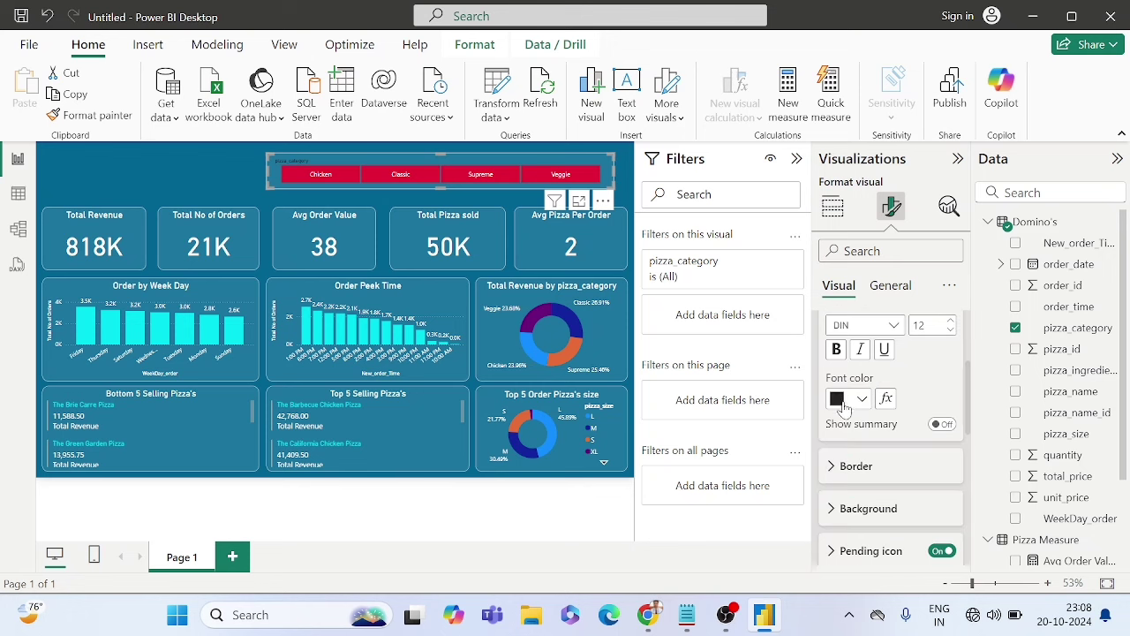
click(844, 404)
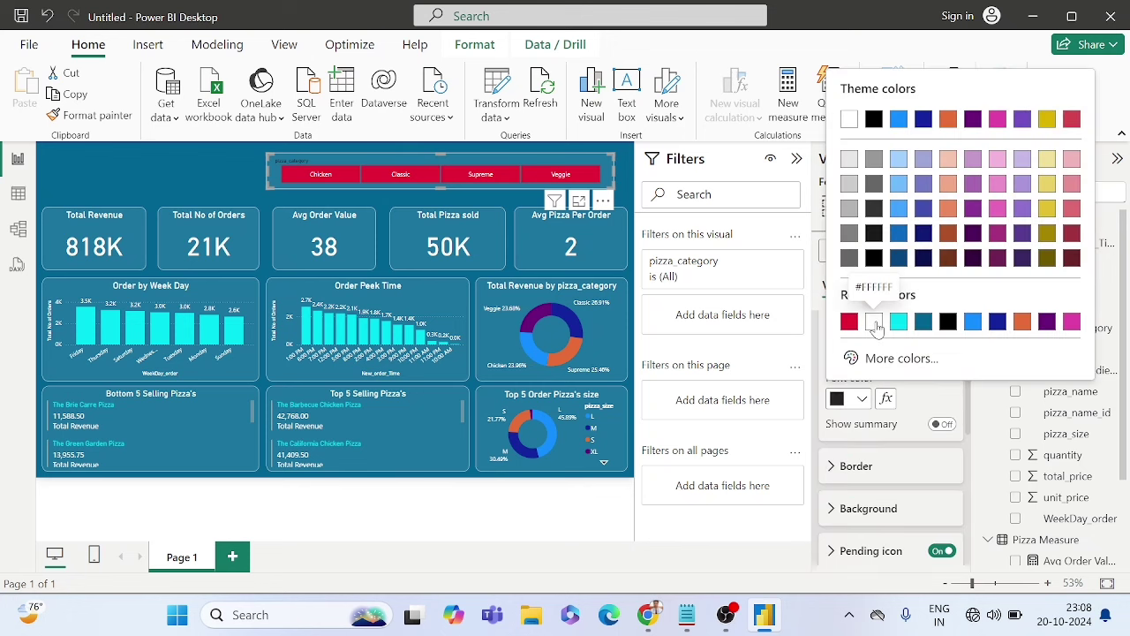
click(873, 322)
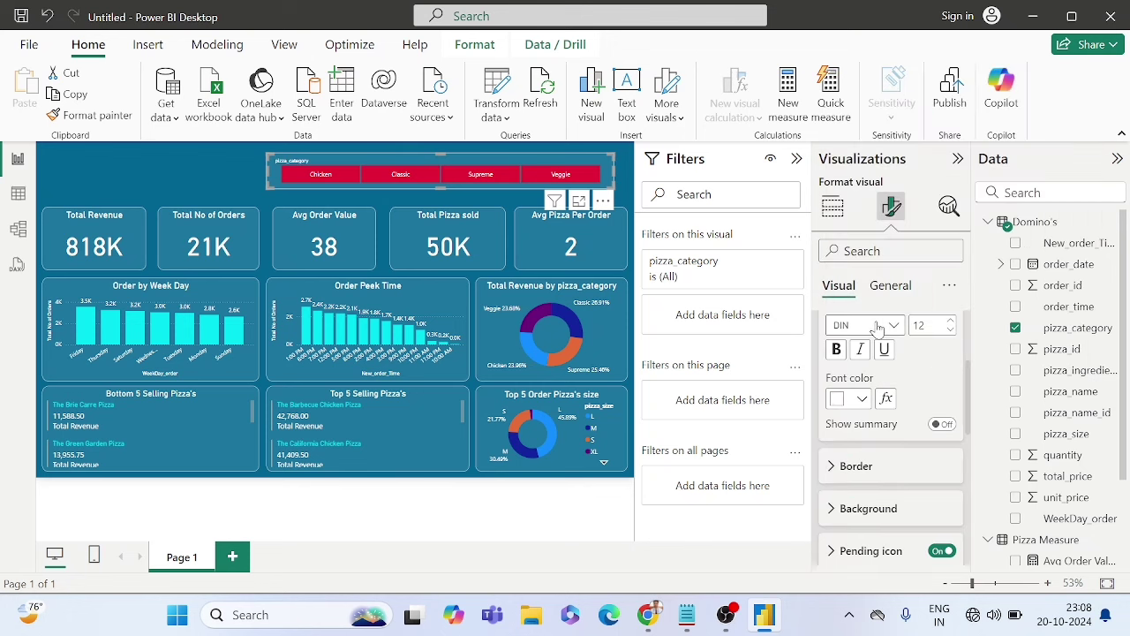
click(232, 176)
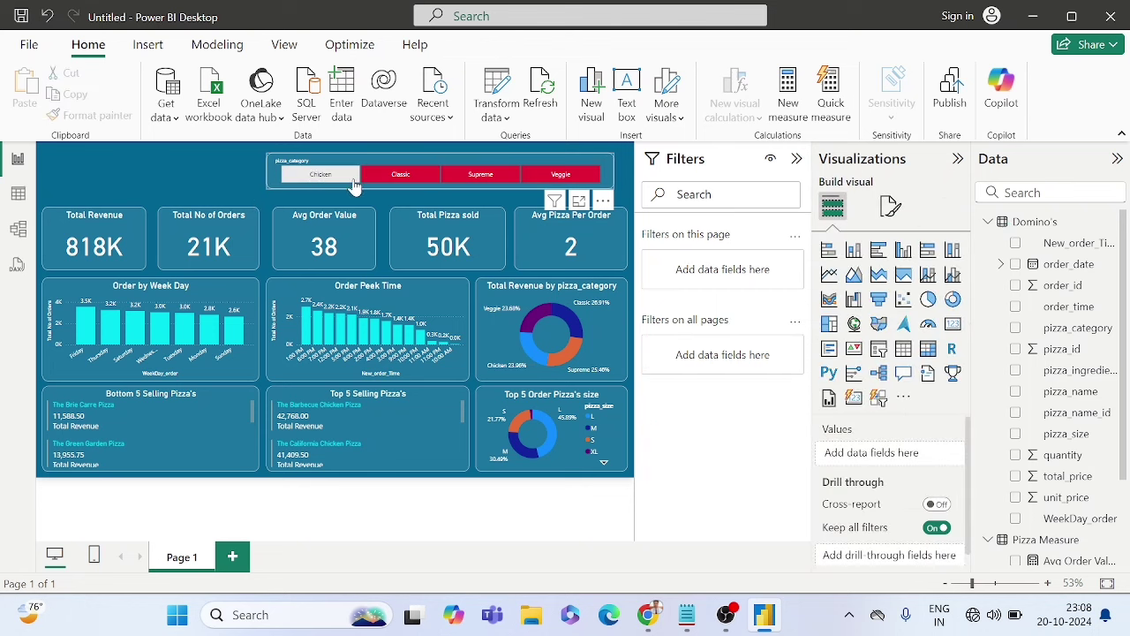
Step: Test the pizza_category slicer by filtering the report on Chicken and on Classic, and clear the selection
click(309, 178)
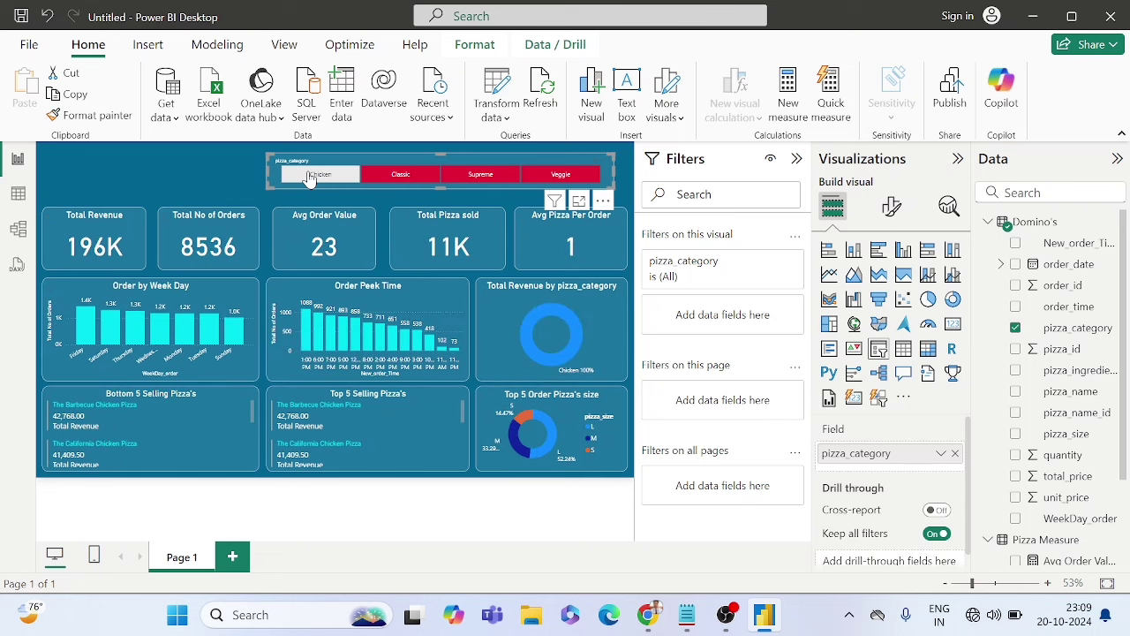
click(384, 176)
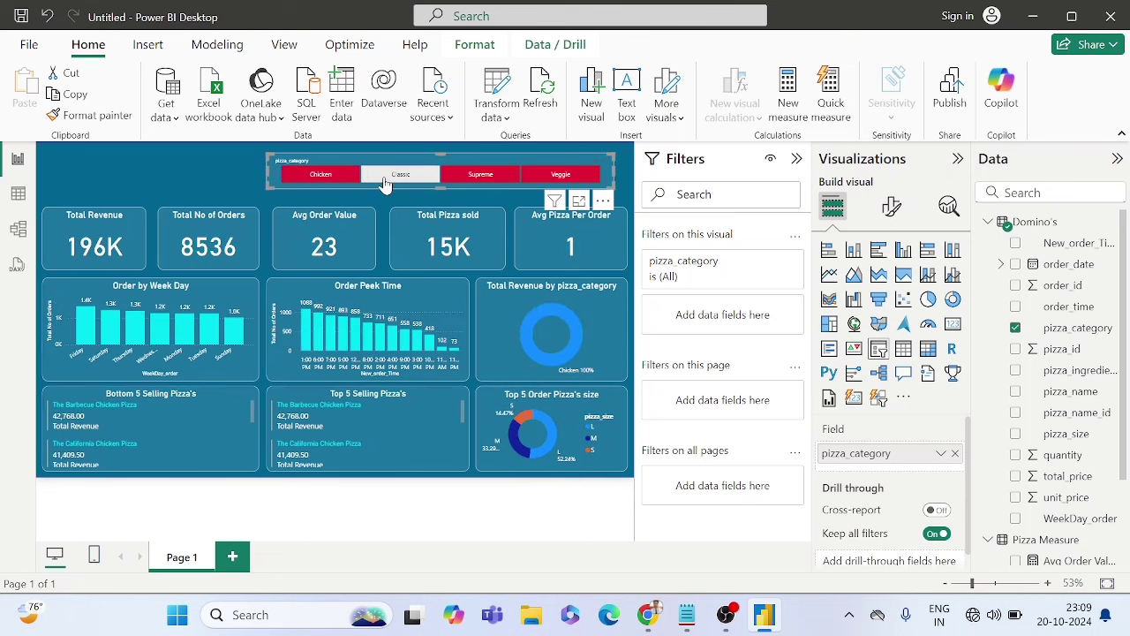
click(385, 183)
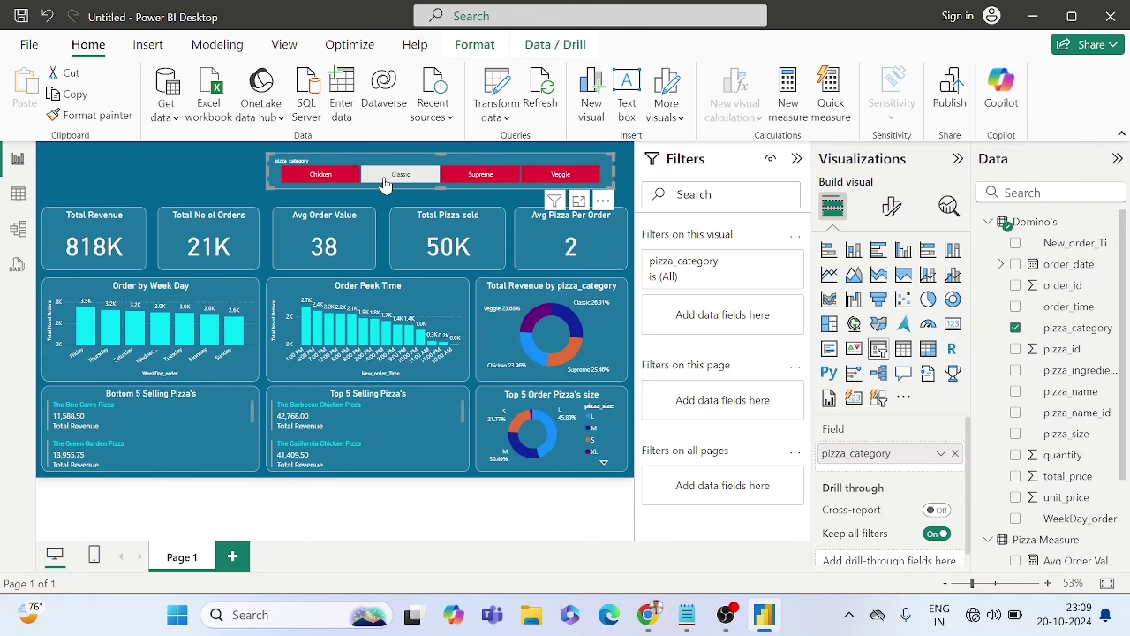
click(190, 174)
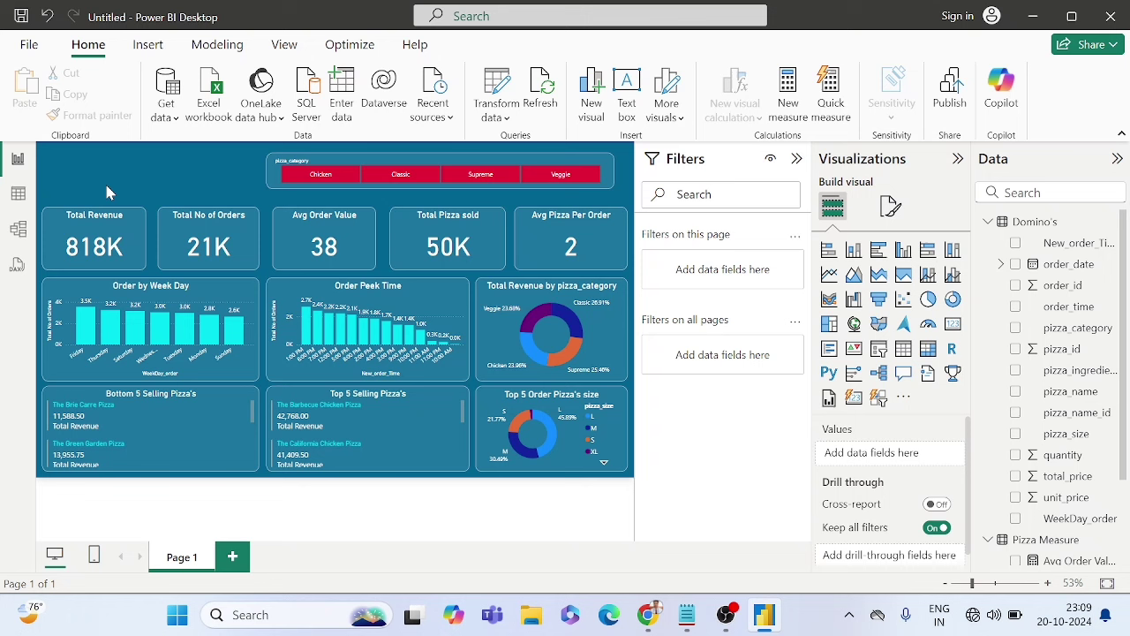
Step: Insert a text box on the report page and set its text to size 32, bold and right-aligned
click(626, 110)
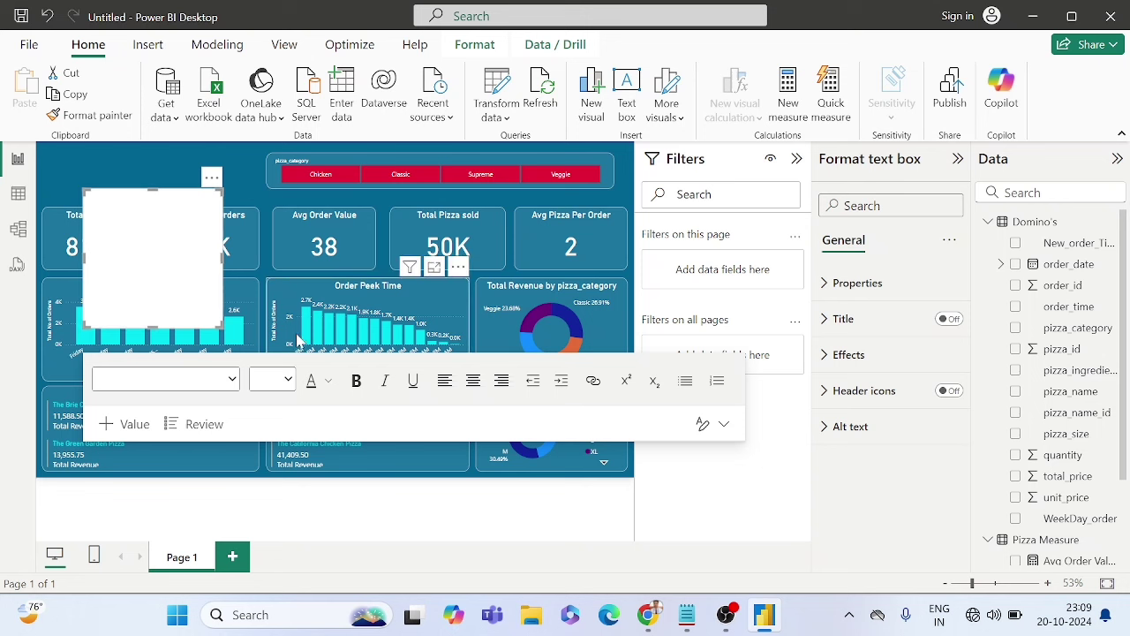
click(288, 382)
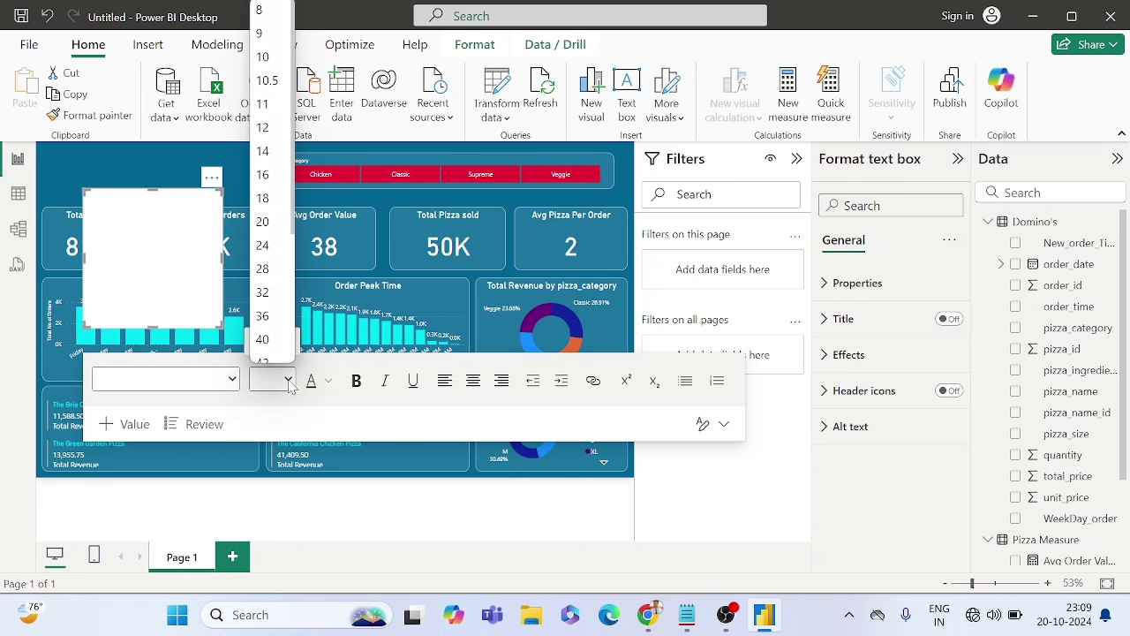
click(267, 282)
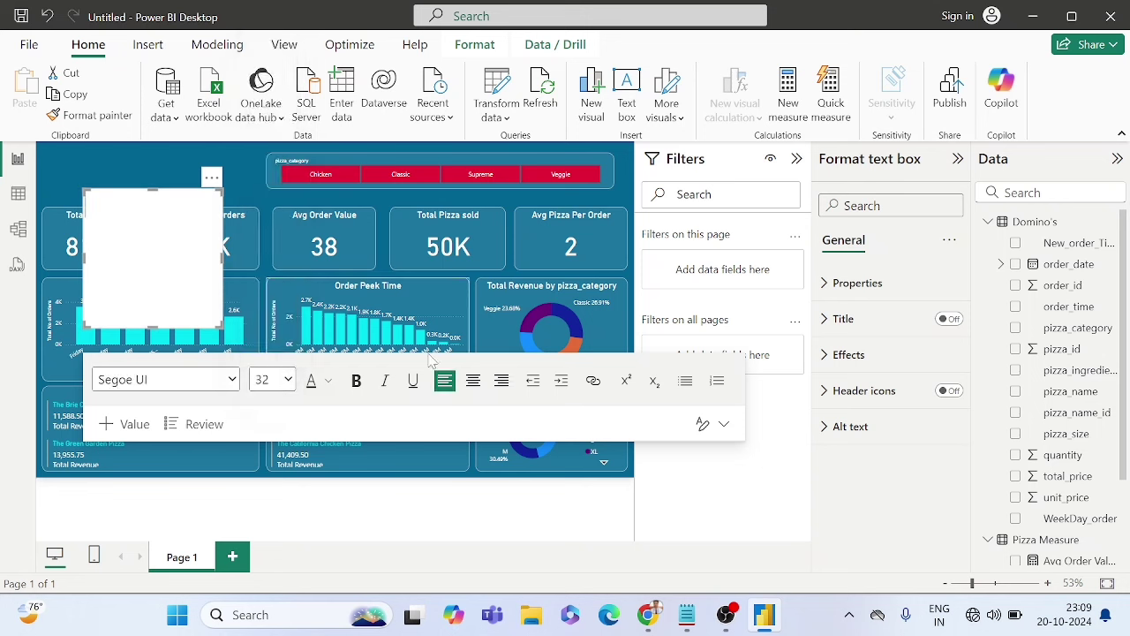
click(354, 385)
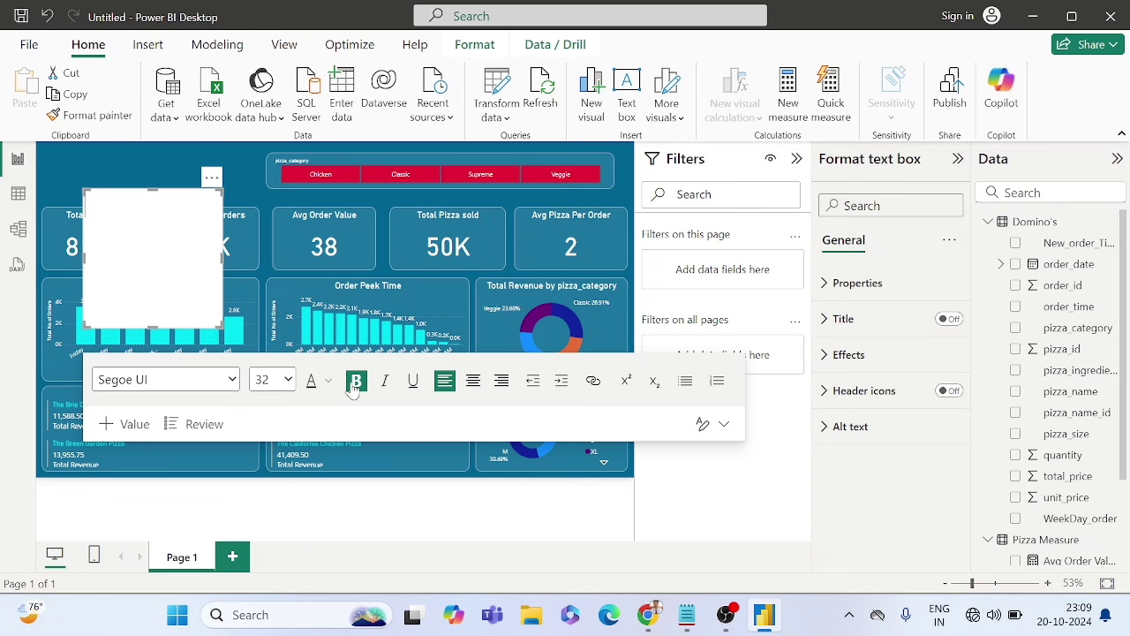
click(504, 385)
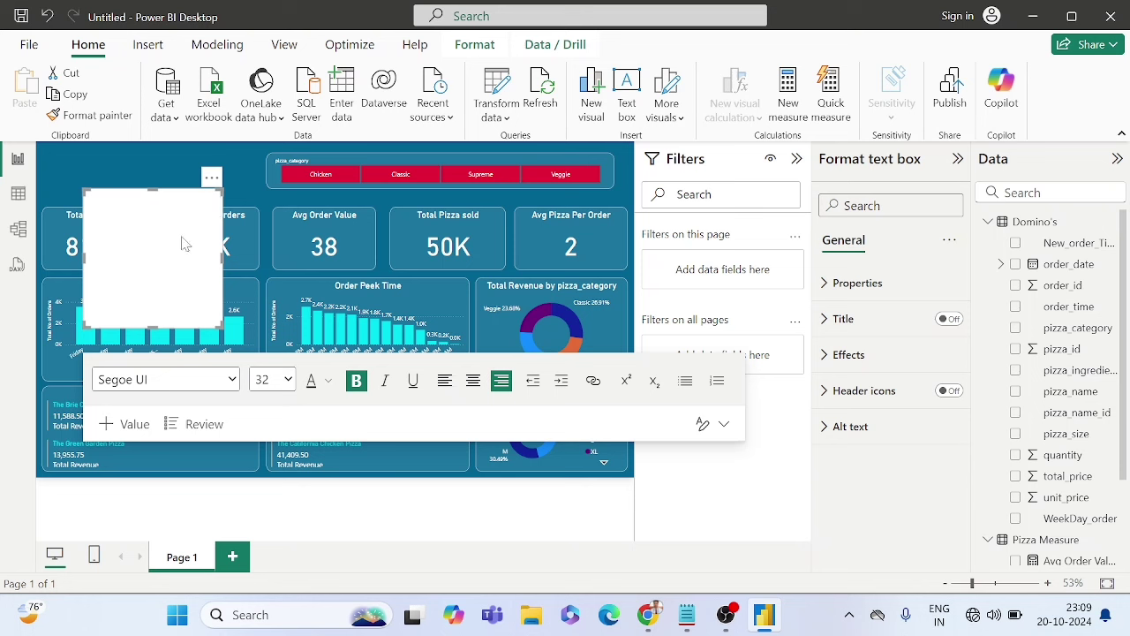
Step: Enter the title Domino's in the new text box
text(Dom)
key(BackSpace)
key(BackSpace)
key(BackSpace)
click(270, 380)
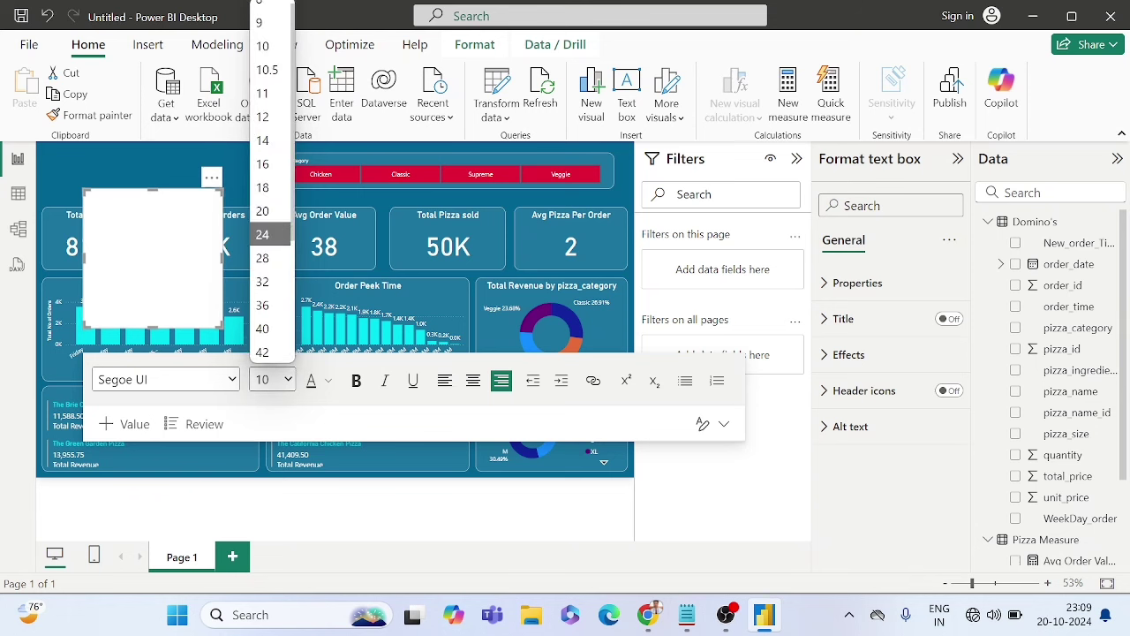
click(212, 207)
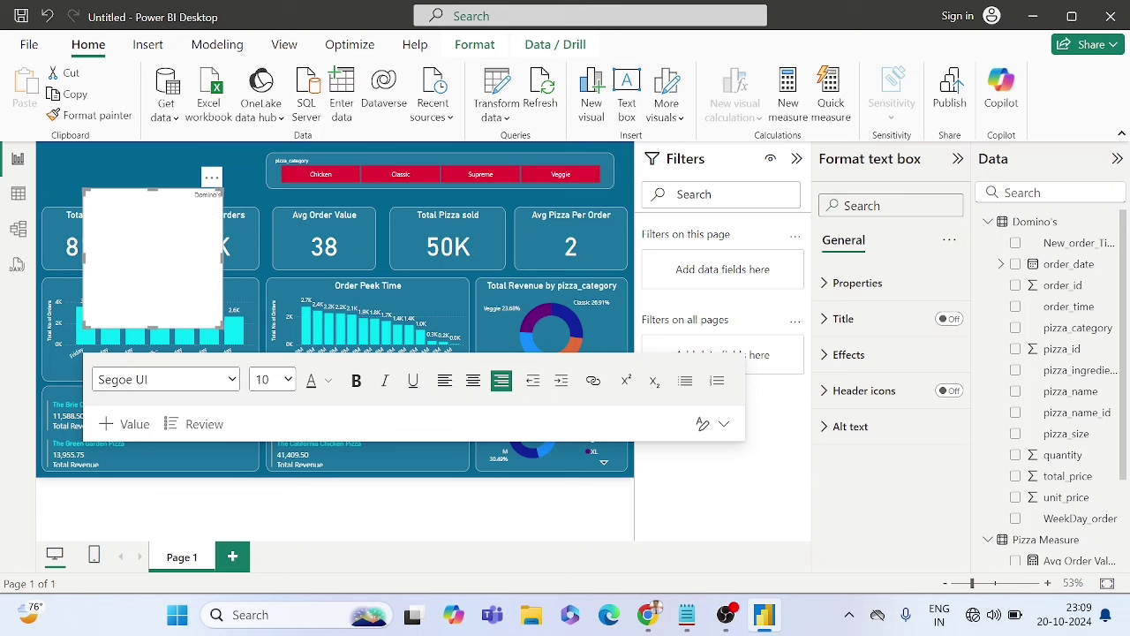
Step: Format the Domino's title text with font size 32, bold, and the dashboard's teal-blue color
drag(223, 194, 194, 194)
click(272, 379)
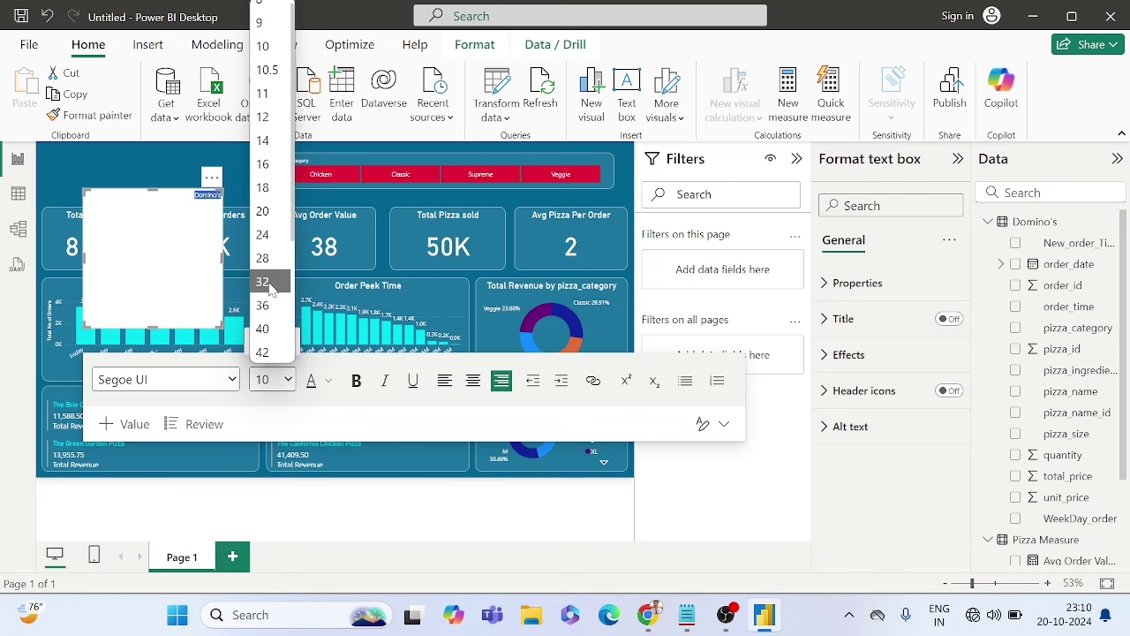
click(269, 282)
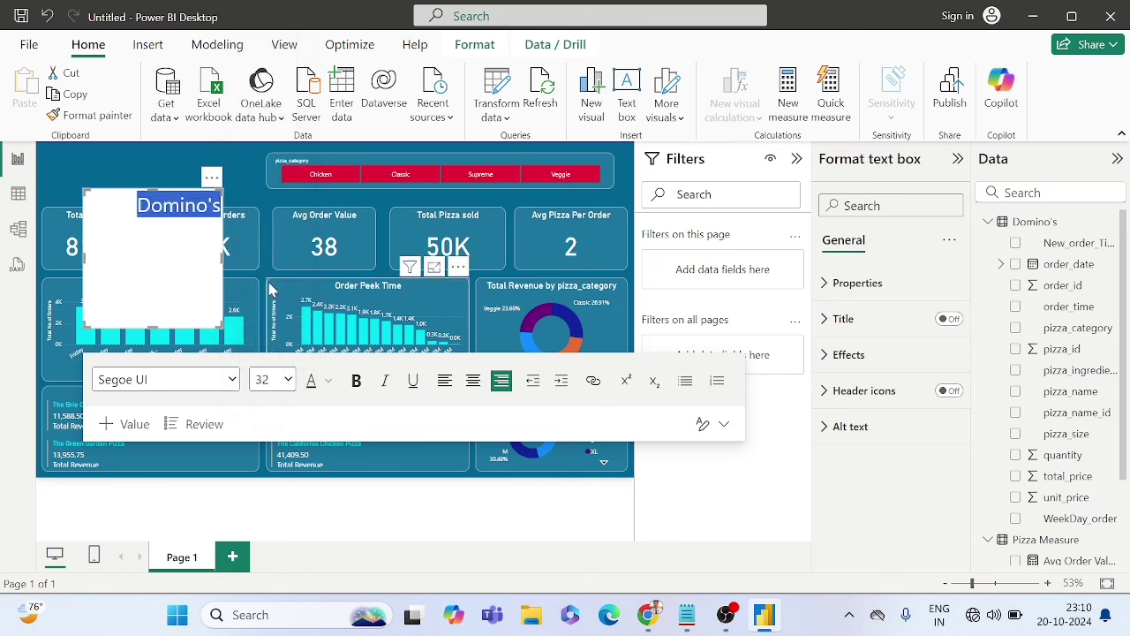
click(357, 382)
click(326, 383)
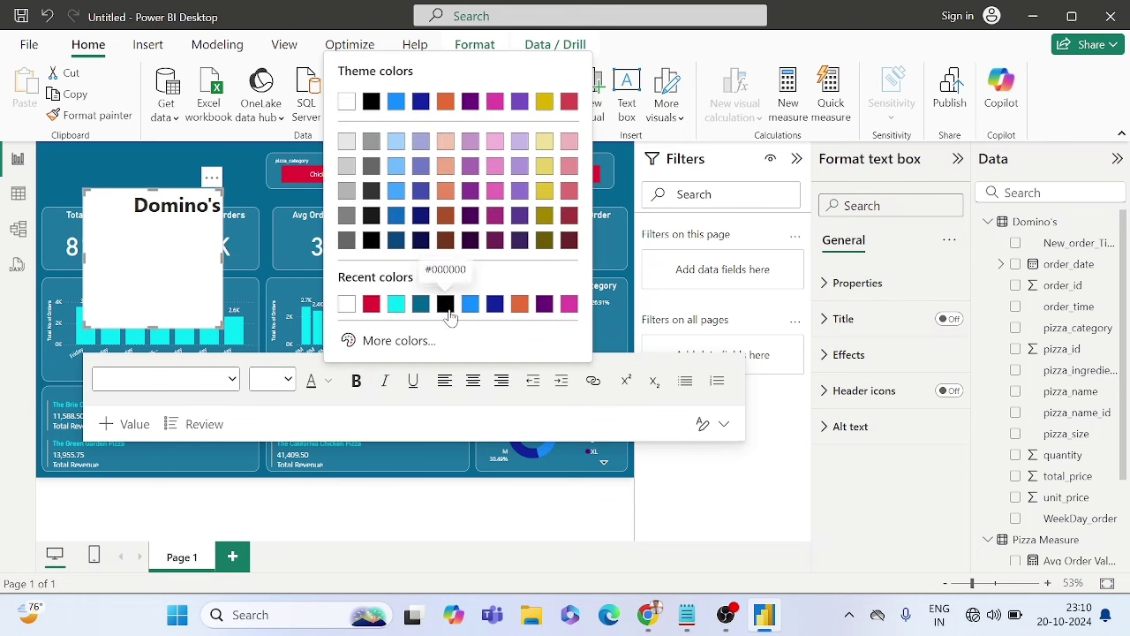
click(422, 306)
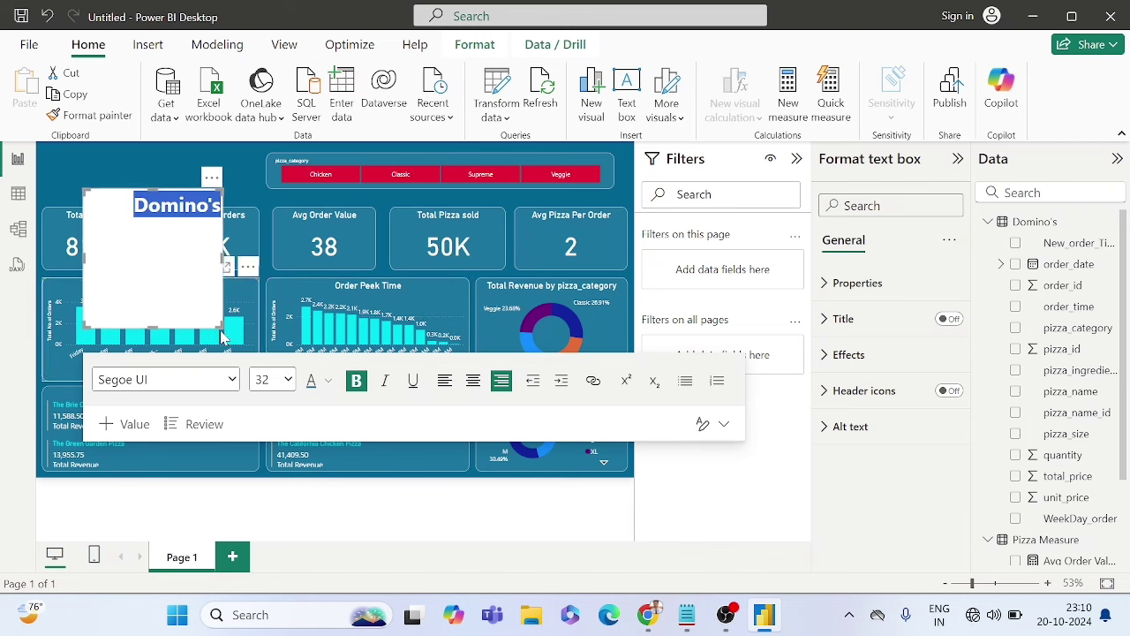
Step: Shrink the Domino's text box to a banner and fit it above the first two KPI cards, beside the pizza_category slicer
drag(215, 320, 220, 231)
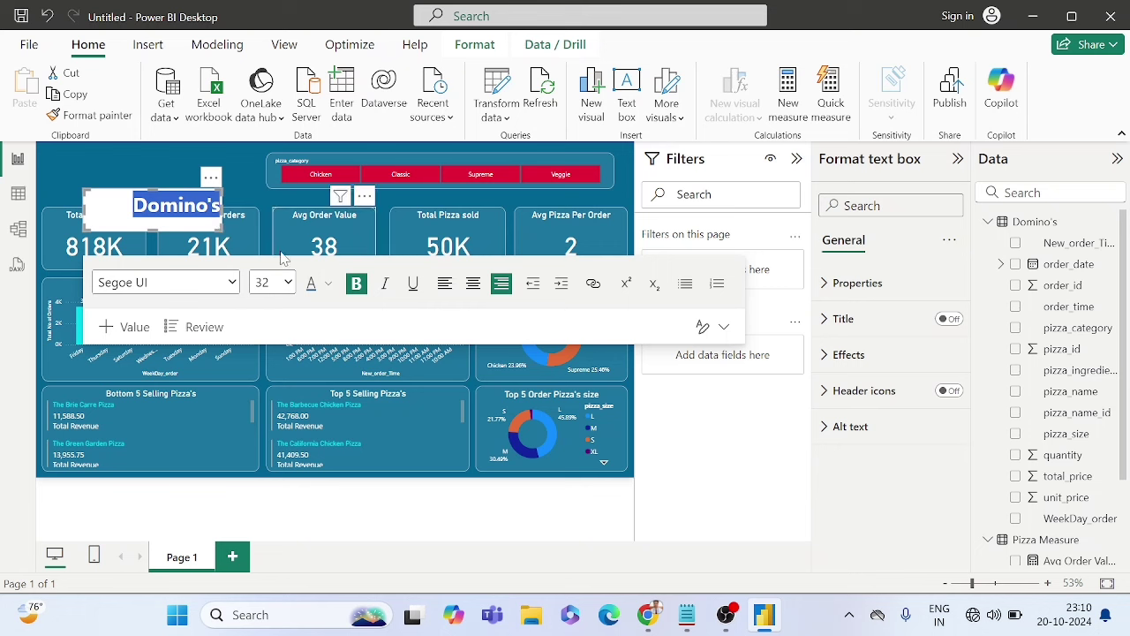
click(249, 198)
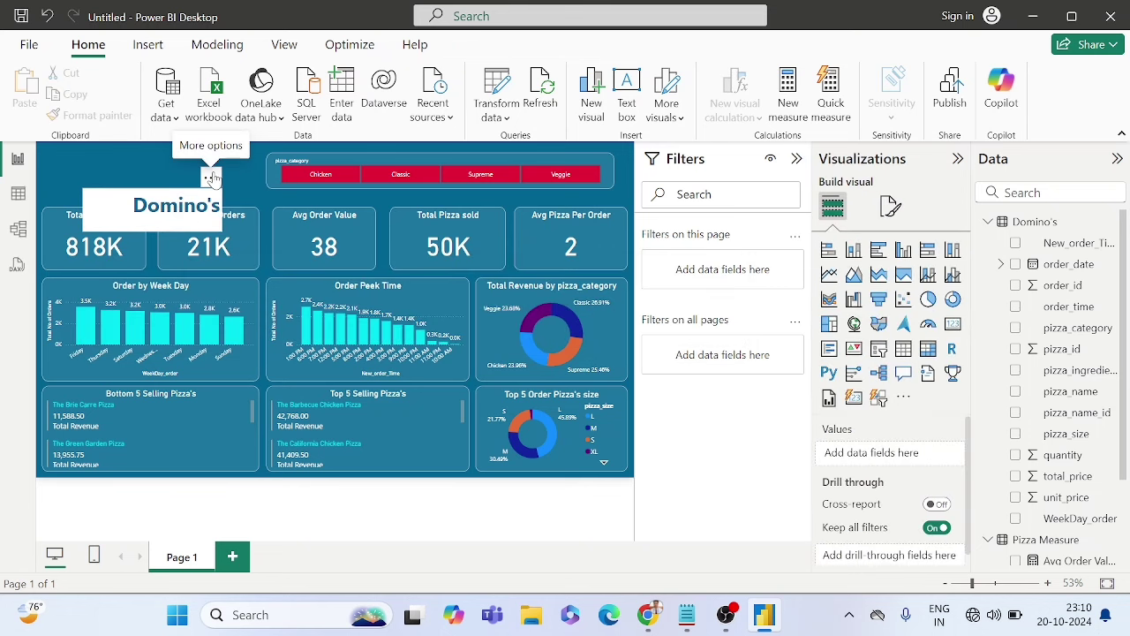
drag(213, 158, 234, 143)
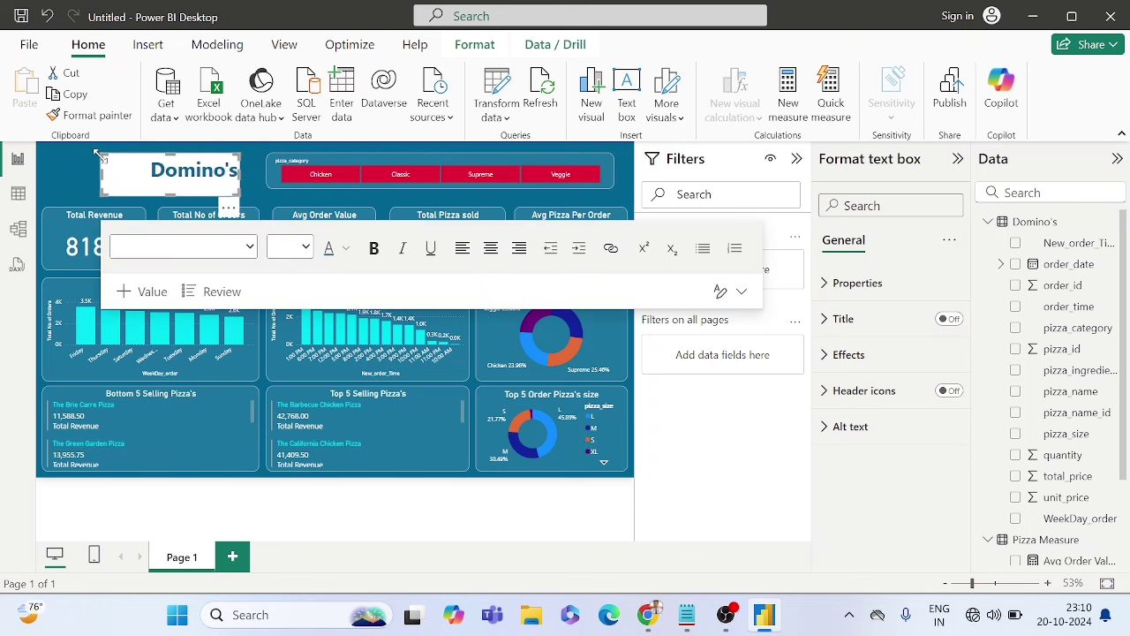
drag(100, 155, 47, 164)
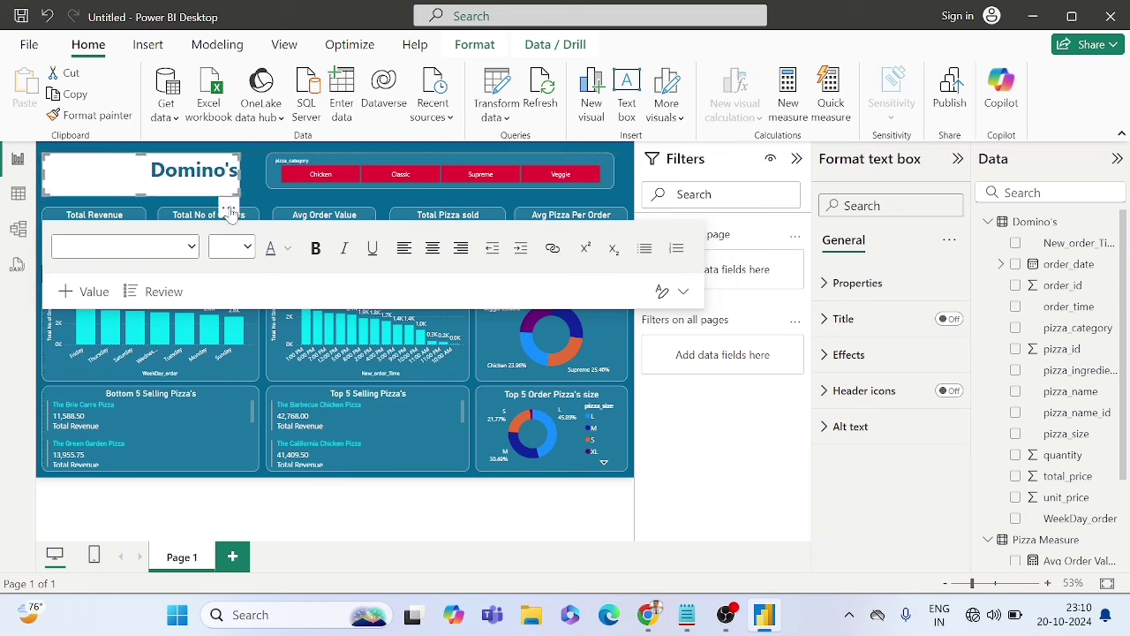
drag(236, 188, 238, 201)
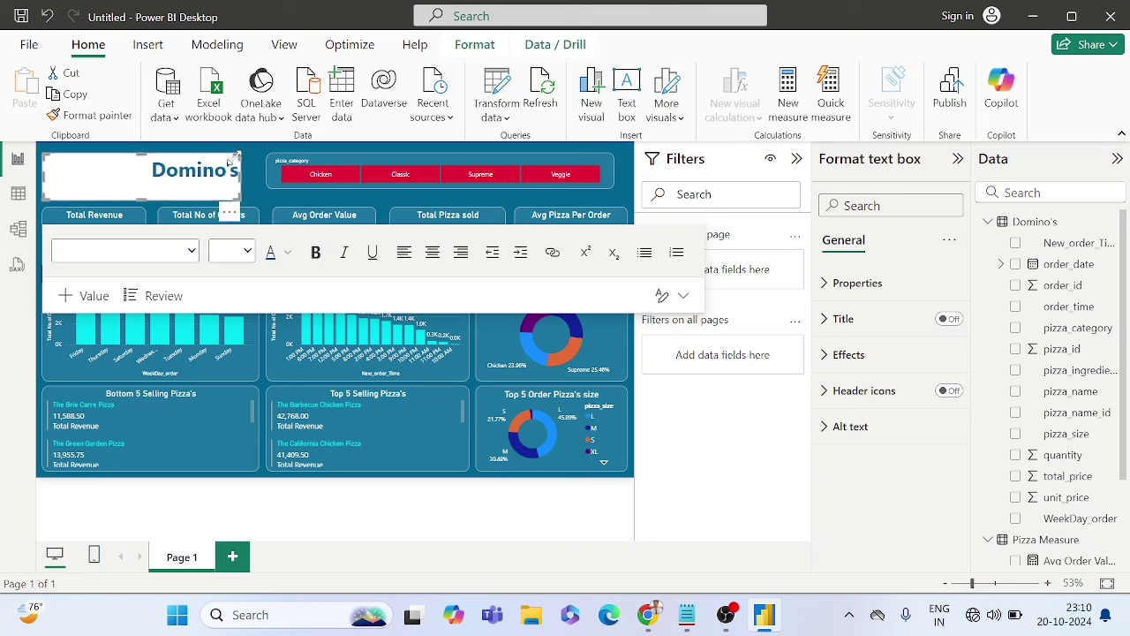
Step: Enlarge the Domino's text box slightly and move the pizza_category slicer to line up with its upper edge
click(274, 167)
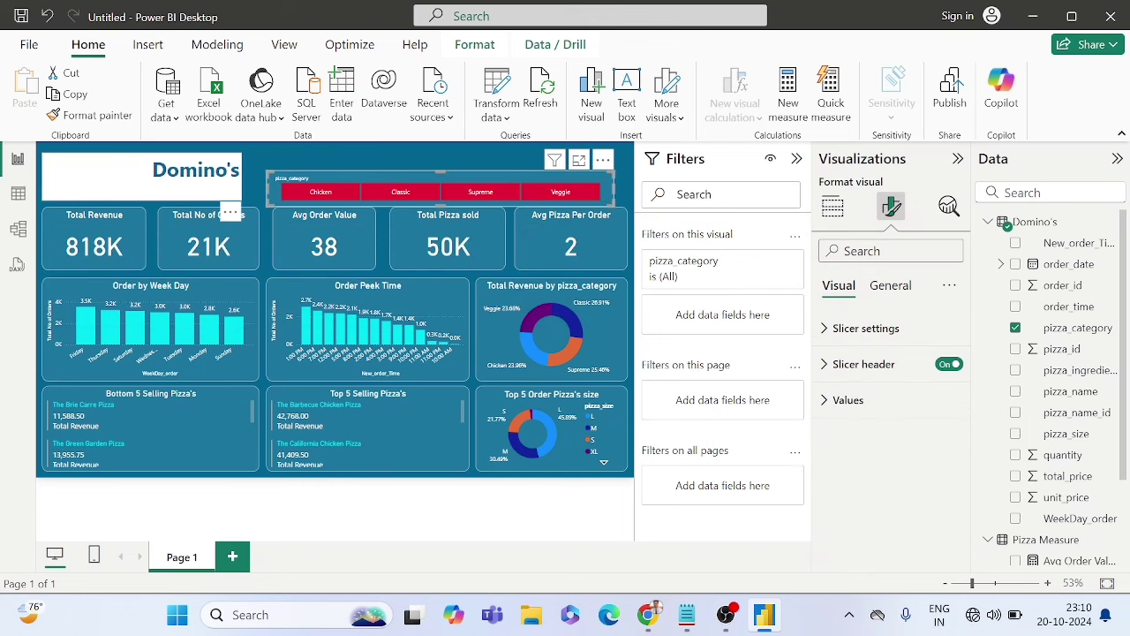
click(235, 161)
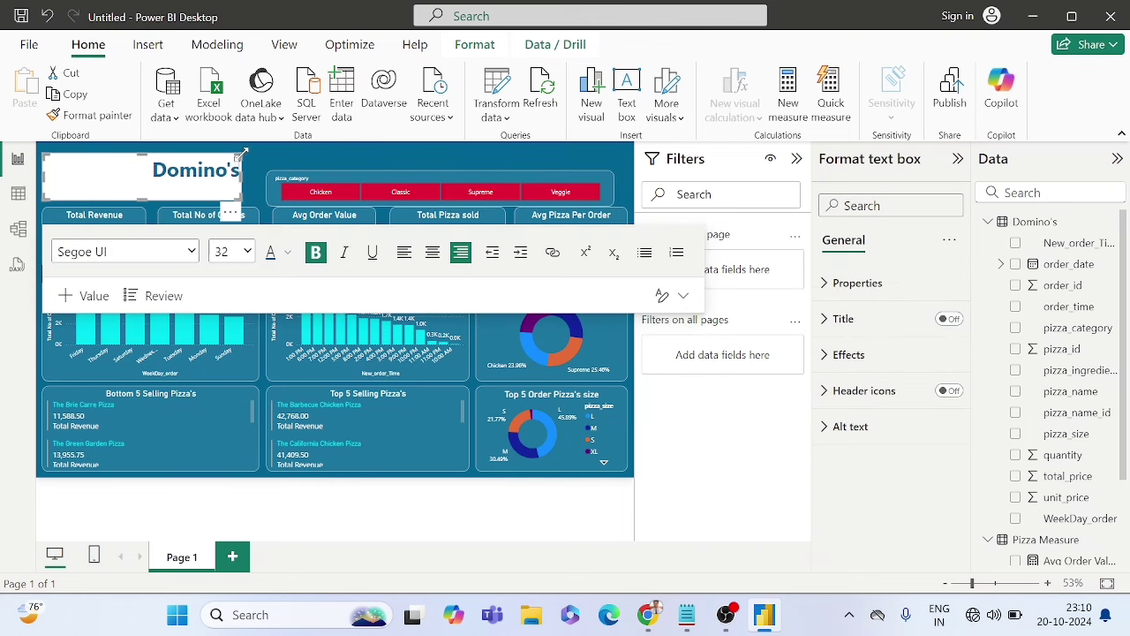
drag(240, 154, 245, 150)
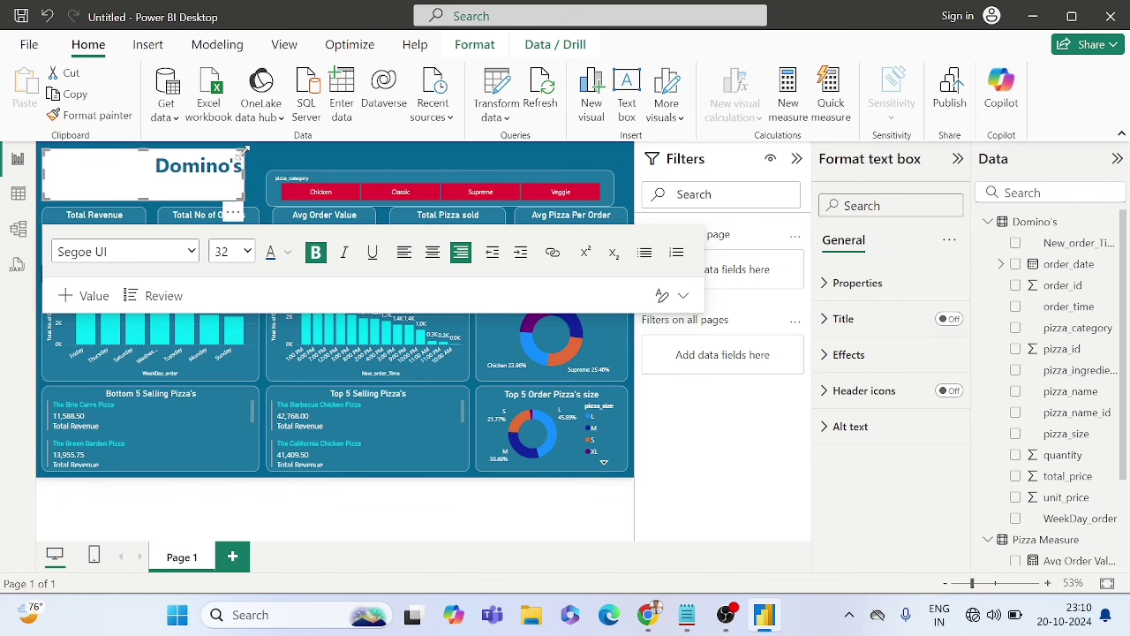
mouse_move(272, 198)
mouse_down()
mouse_move(274, 161)
mouse_move(265, 181)
mouse_up()
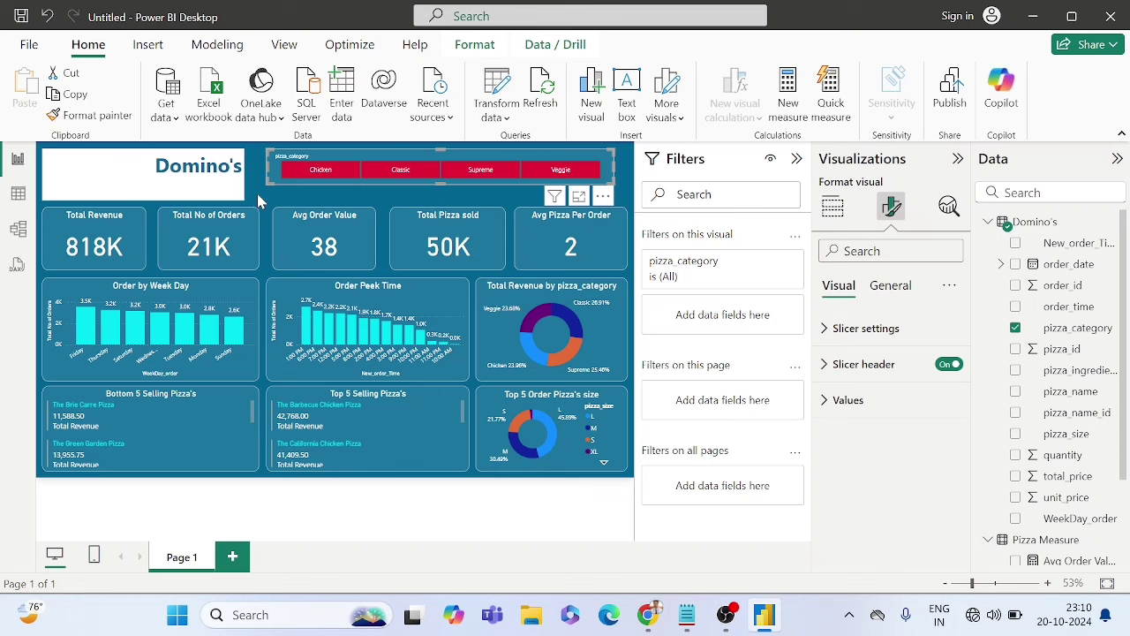
click(258, 202)
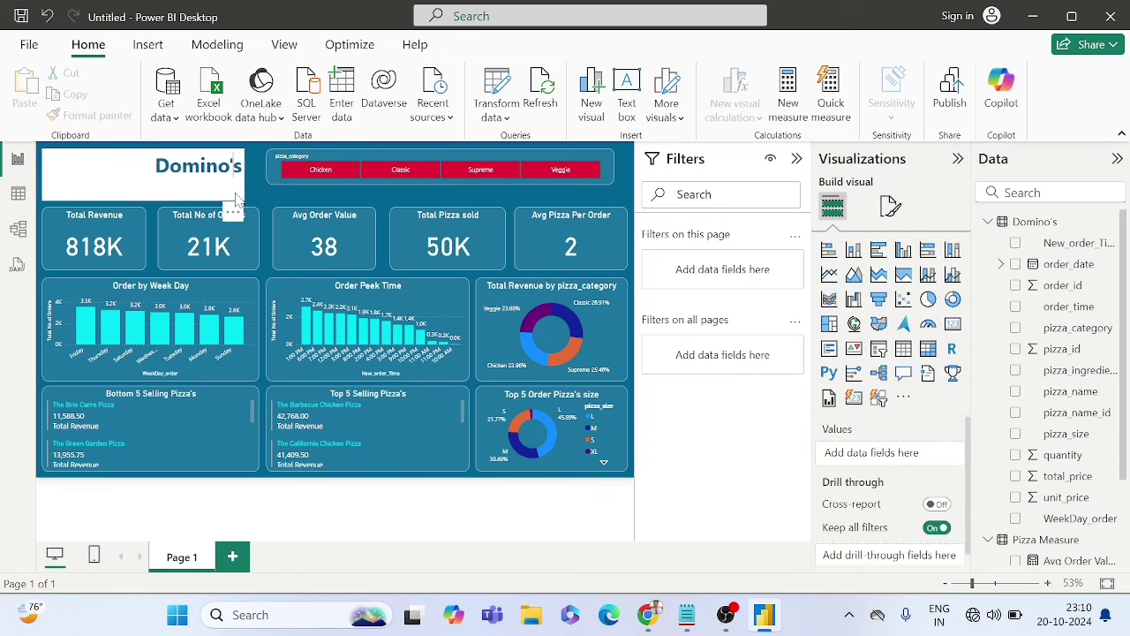
Step: Give the Domino's text box a white visual border with 14 px rounded corners
click(237, 198)
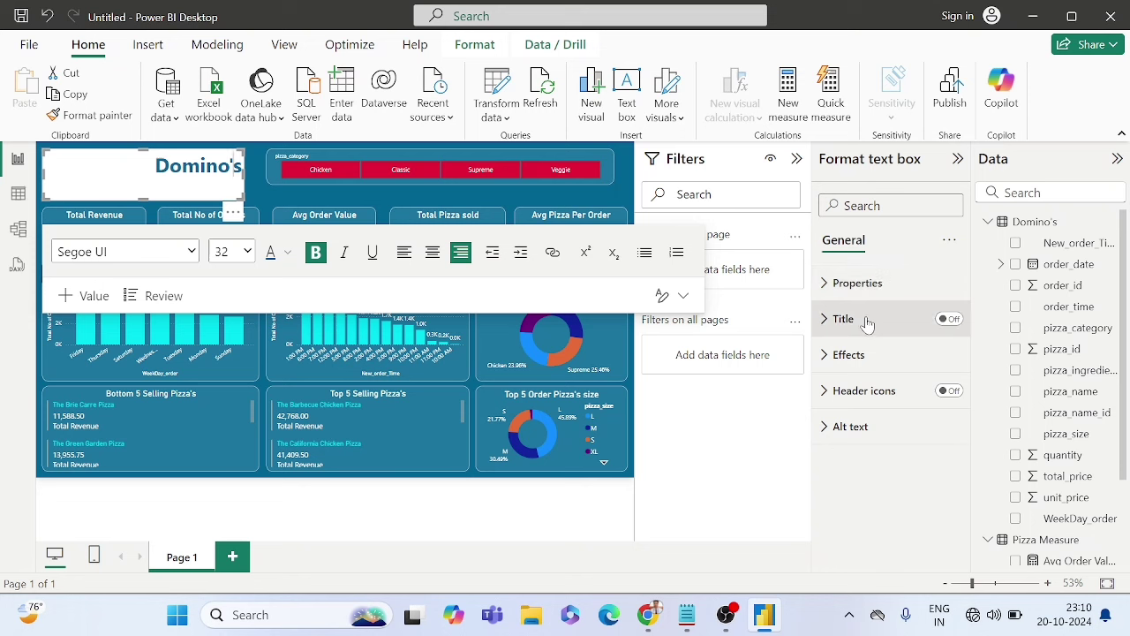
click(853, 355)
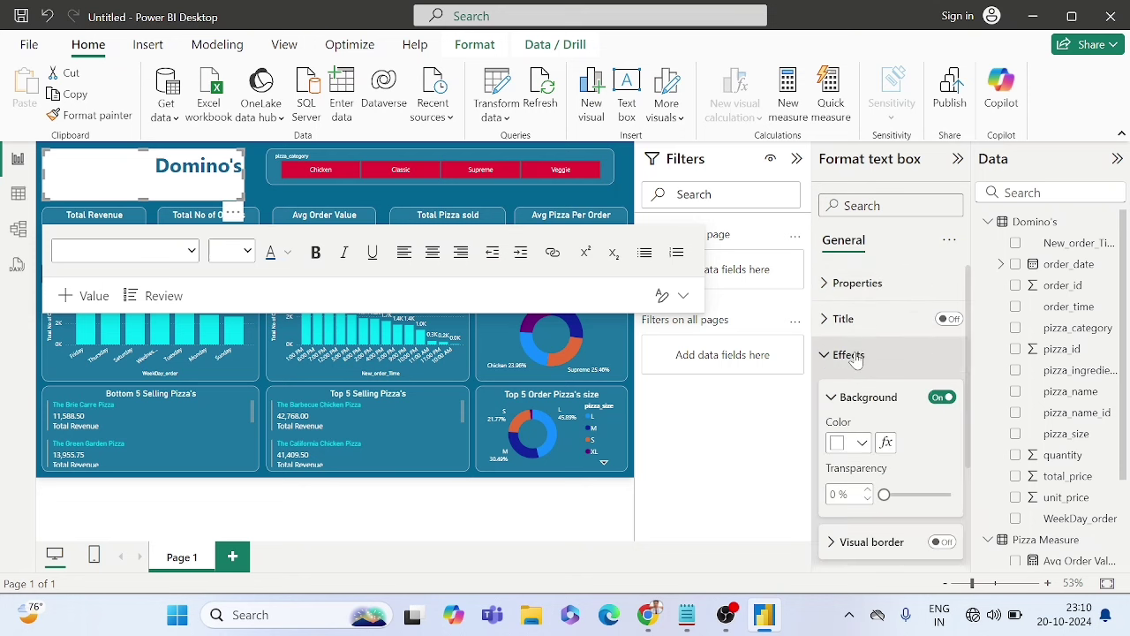
scroll(901, 484, down, 3)
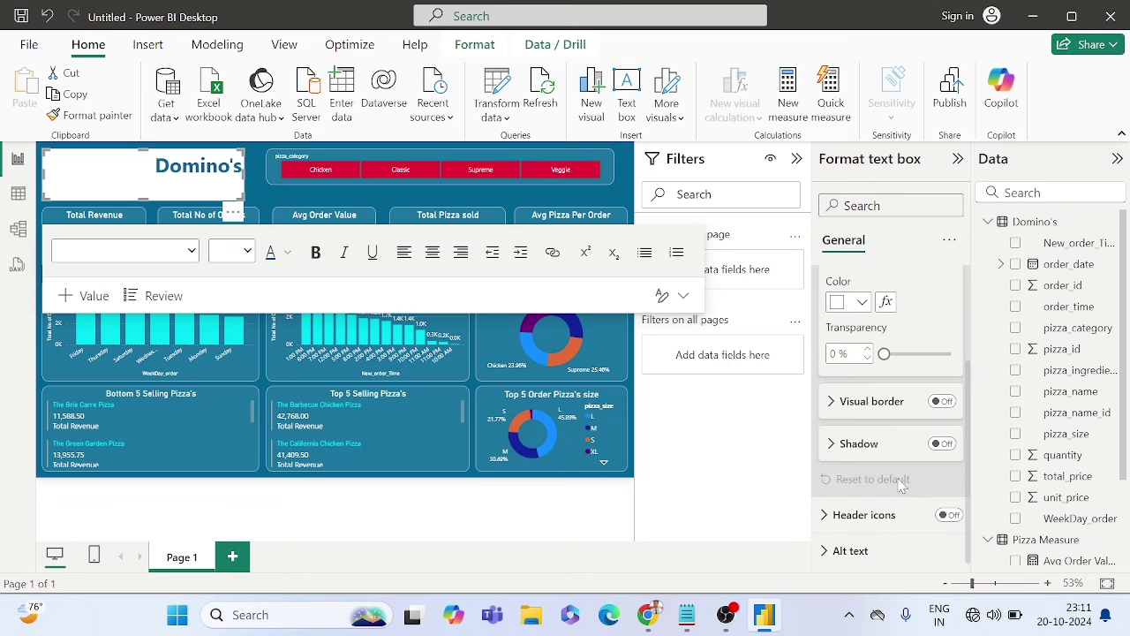
click(941, 401)
click(866, 400)
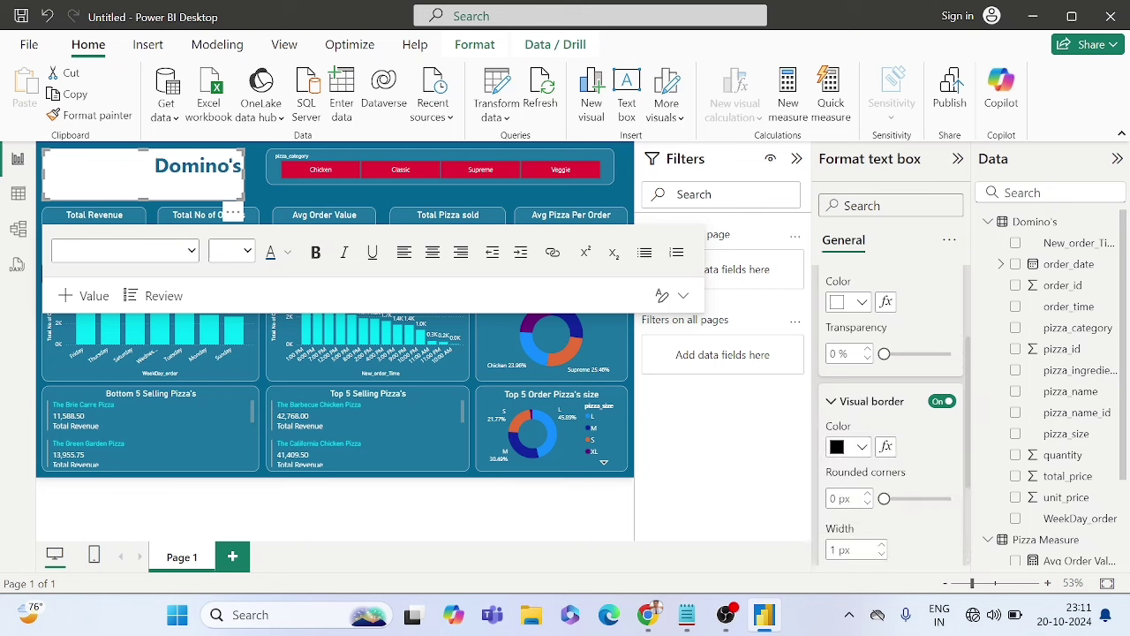
click(841, 452)
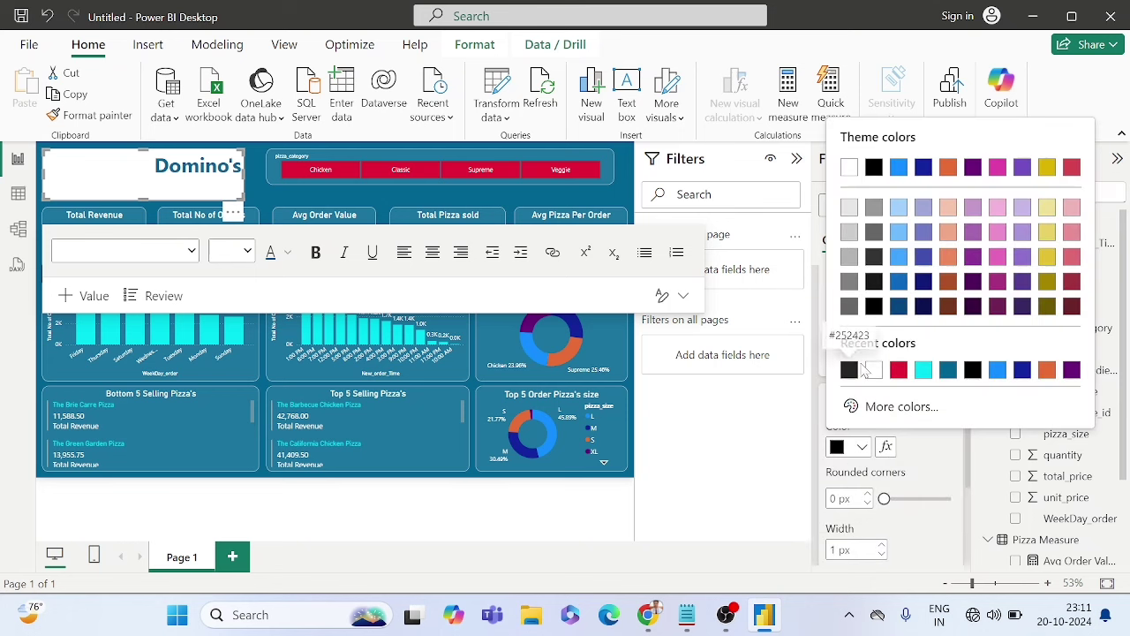
click(872, 371)
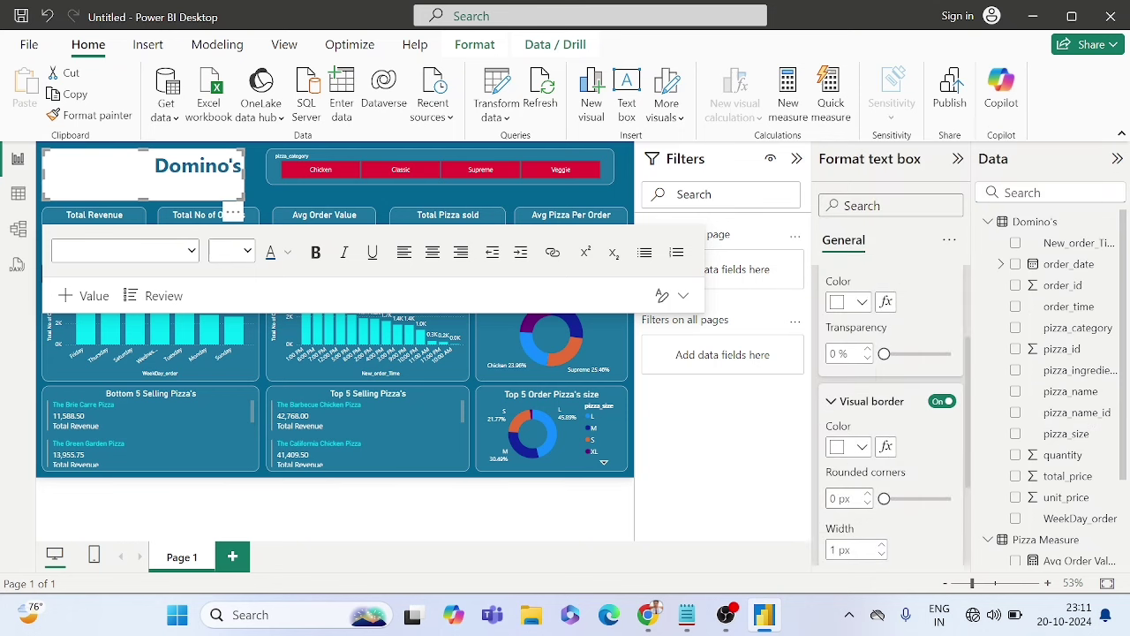
text(14)
click(265, 196)
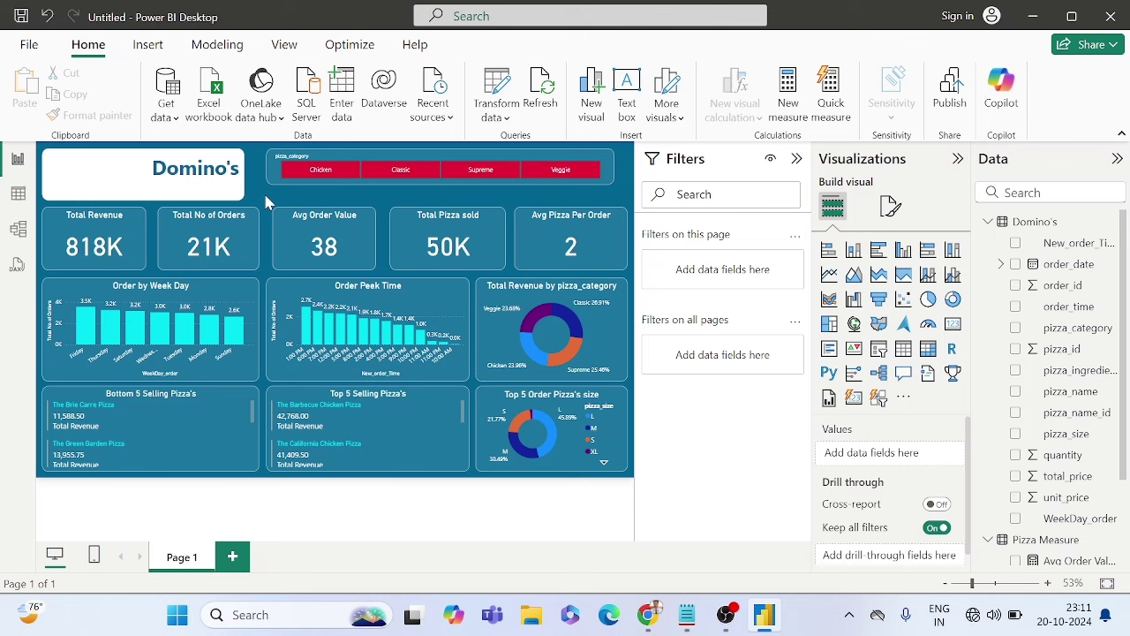
Step: Insert a rounded rectangle, shrink it to a small tile and place it inside the Domino's banner before the title text
click(159, 49)
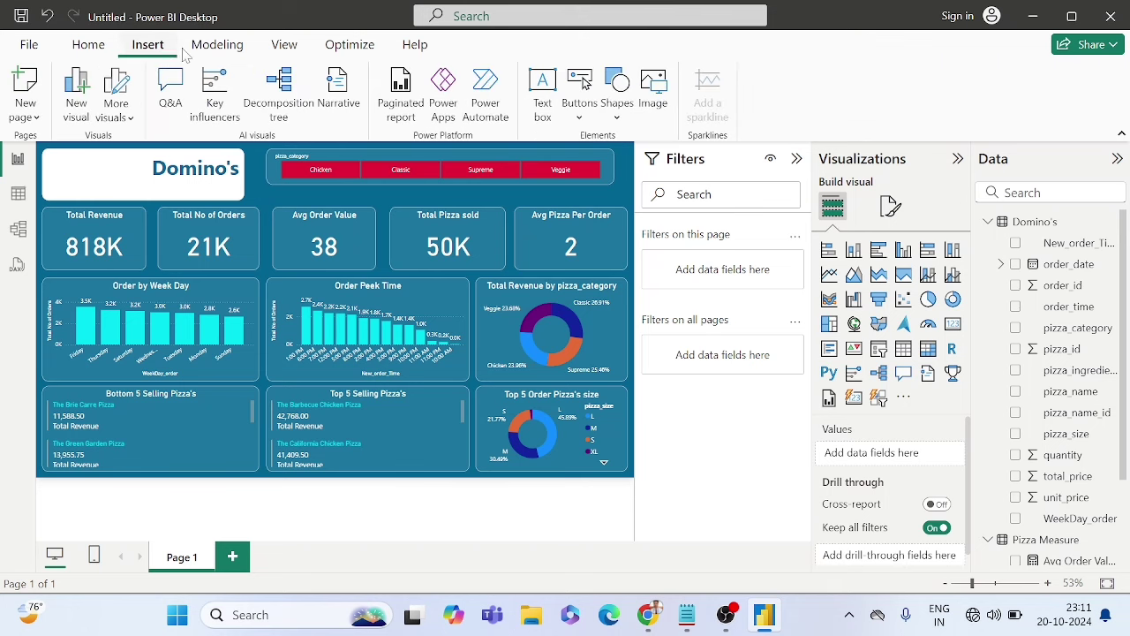
click(618, 93)
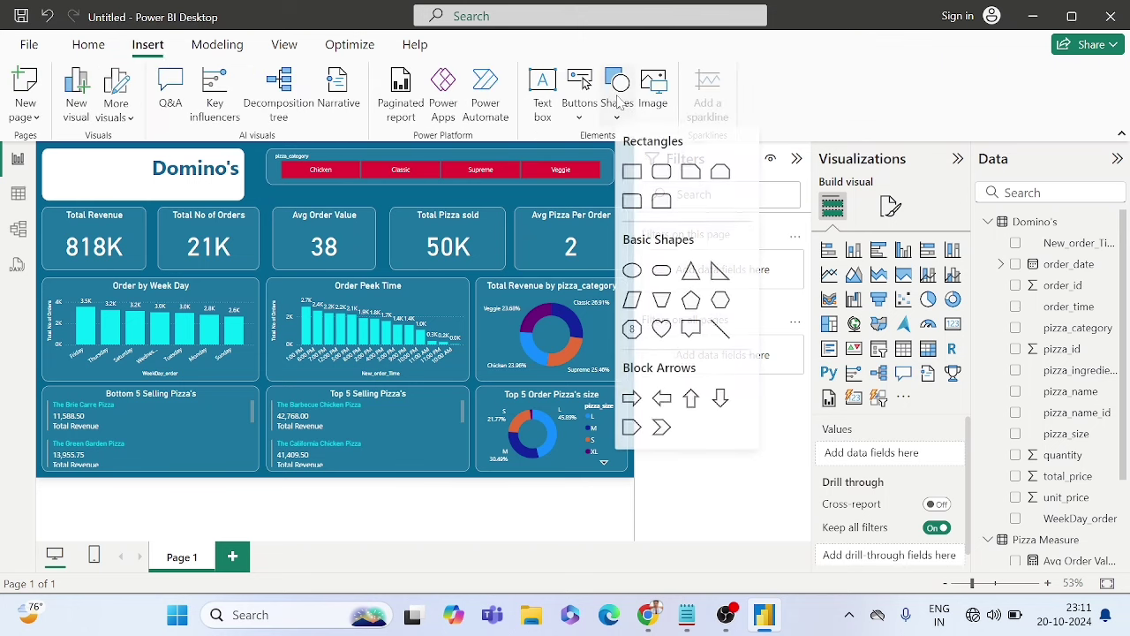
click(661, 181)
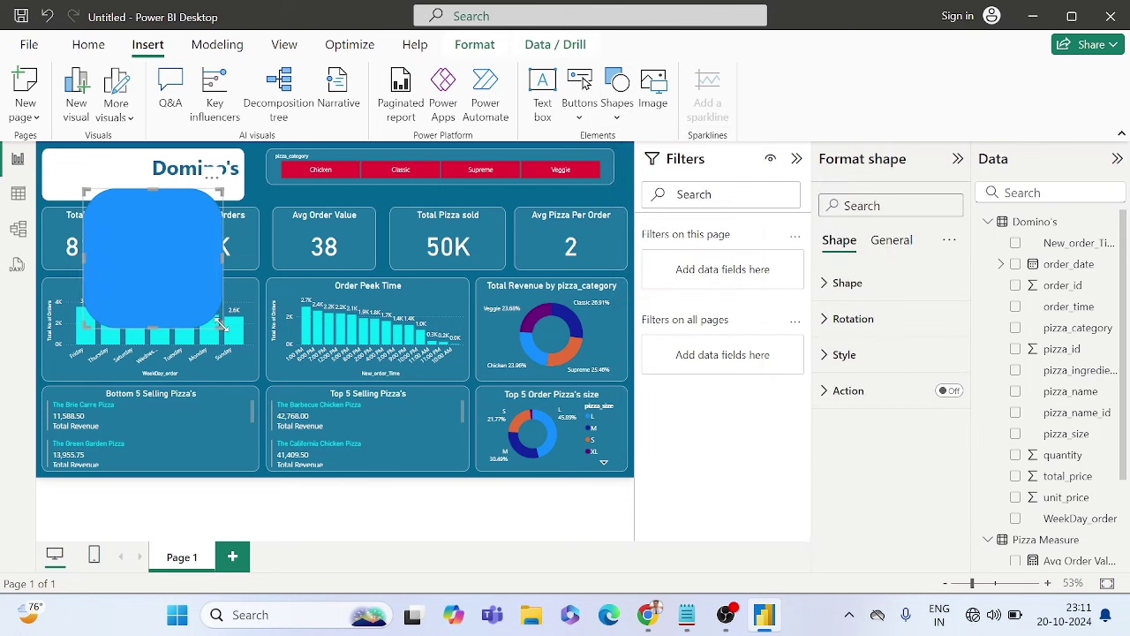
drag(220, 325, 85, 186)
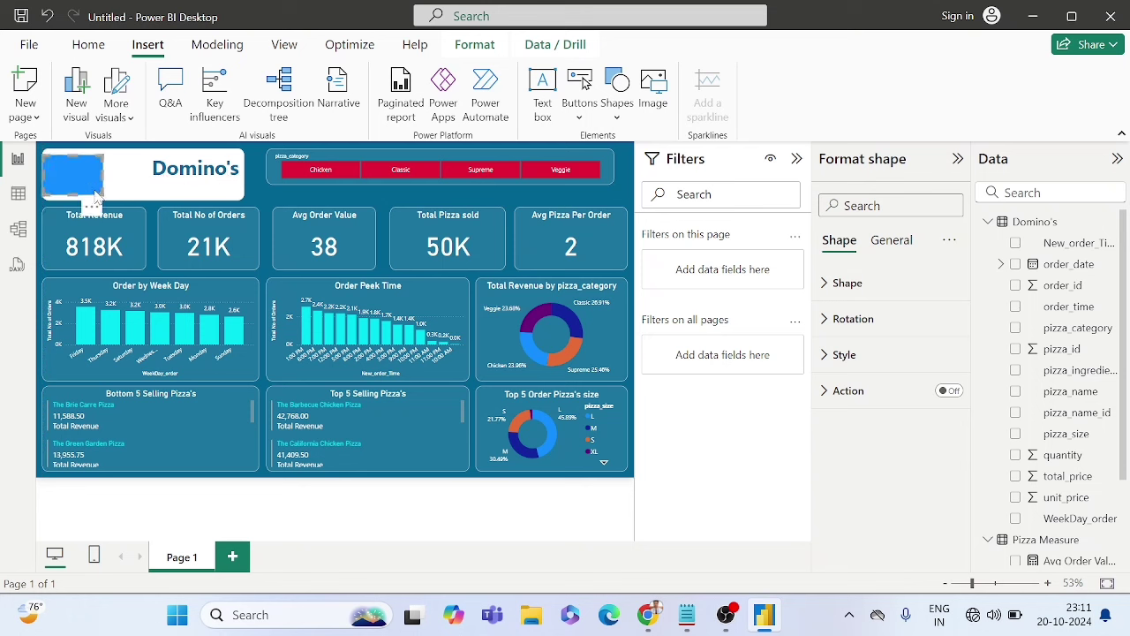
drag(95, 194, 75, 177)
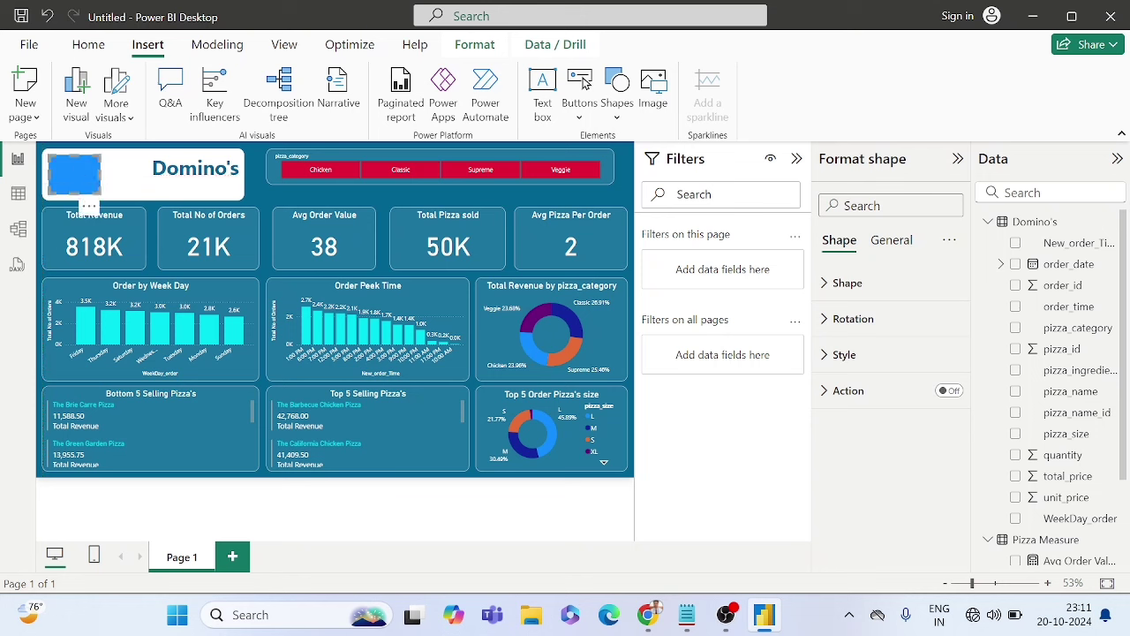
Step: Duplicate the rounded rectangle tile and arrange the two tiles side by side before the Domino's title
click(262, 185)
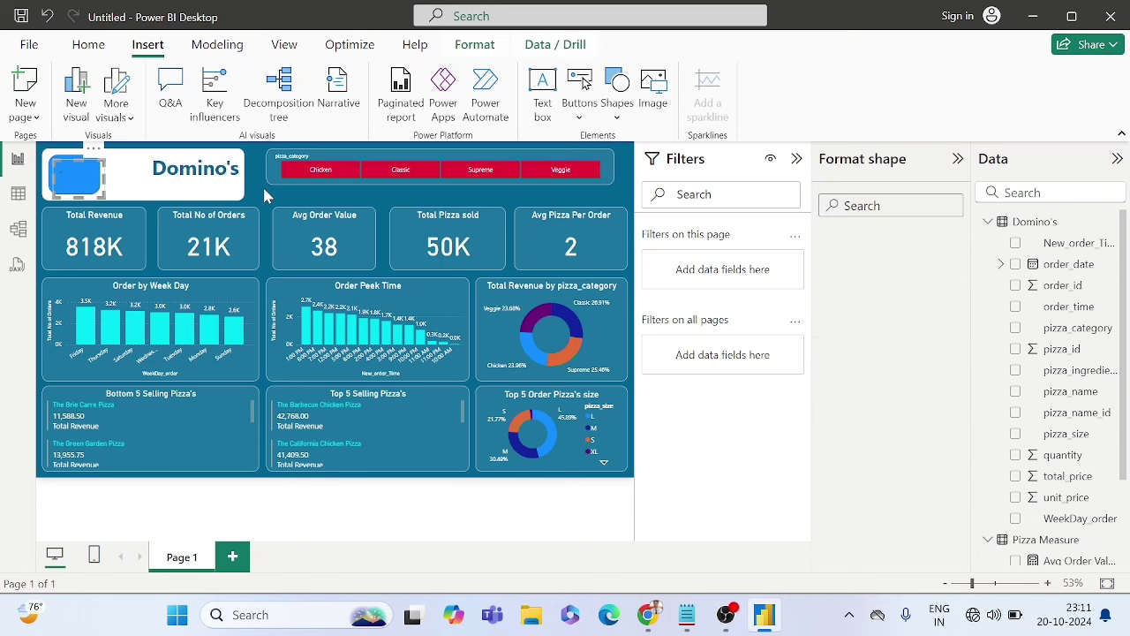
drag(82, 182, 129, 178)
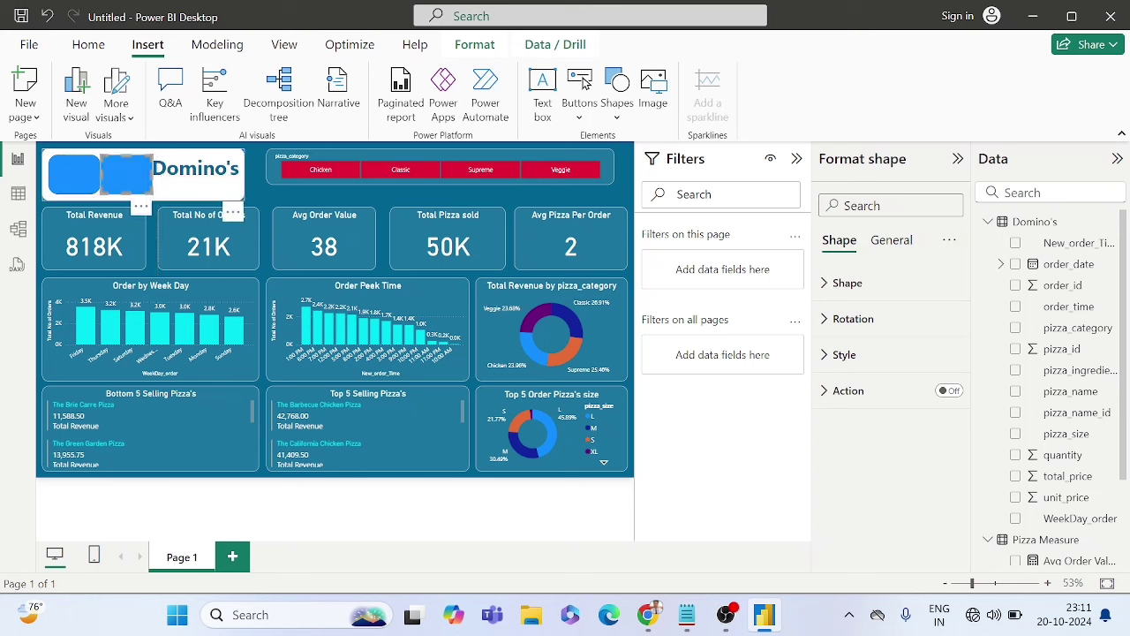
click(62, 174)
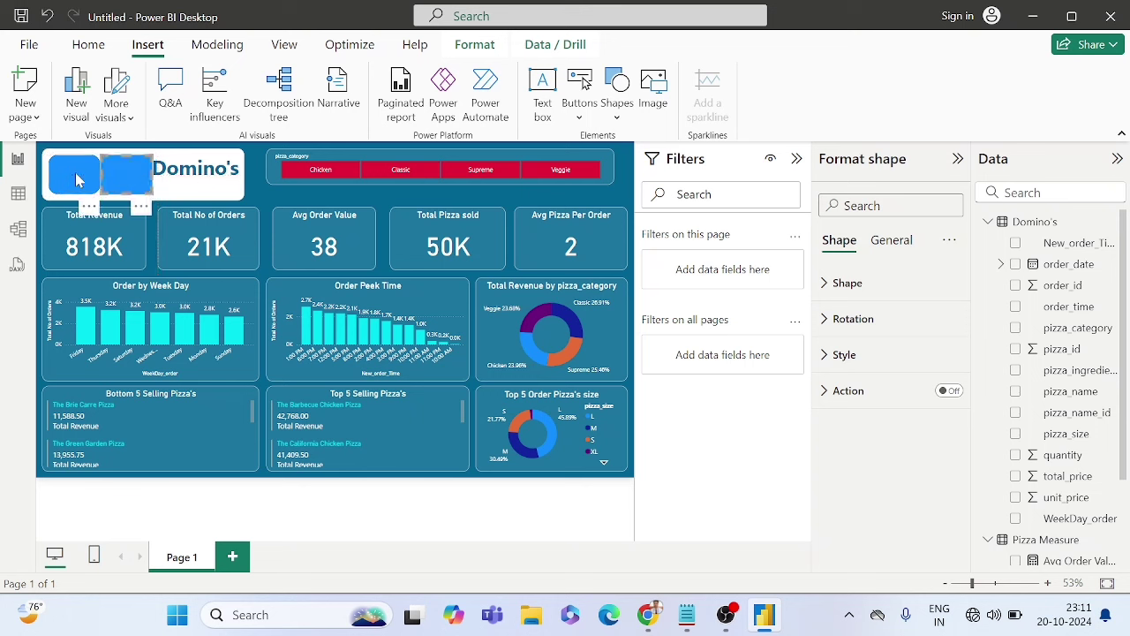
drag(70, 177, 142, 179)
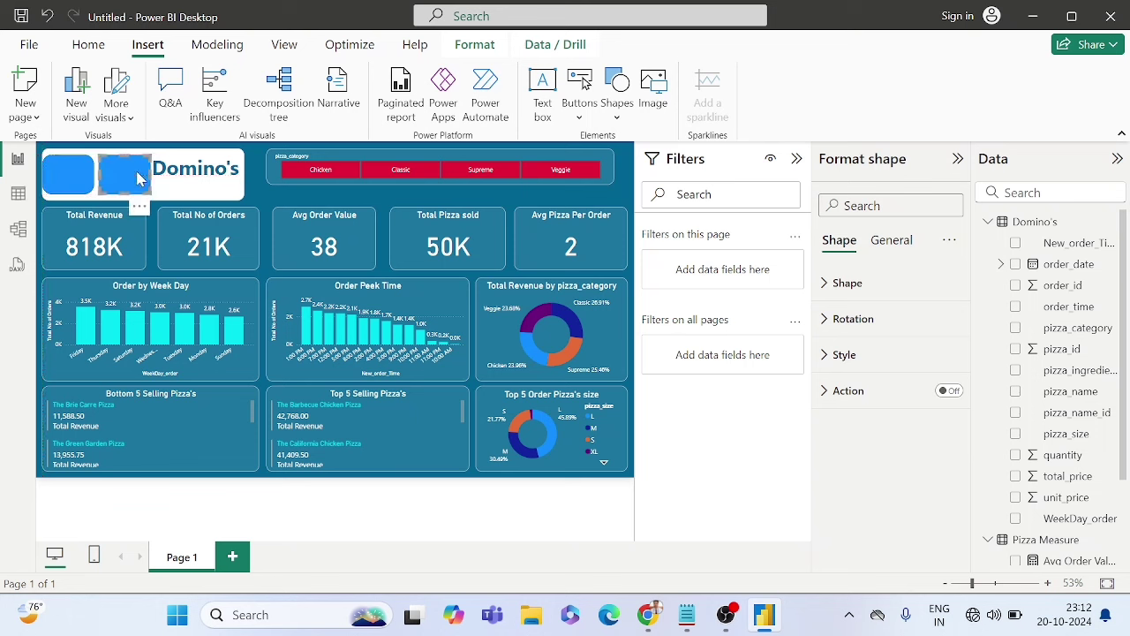
click(271, 194)
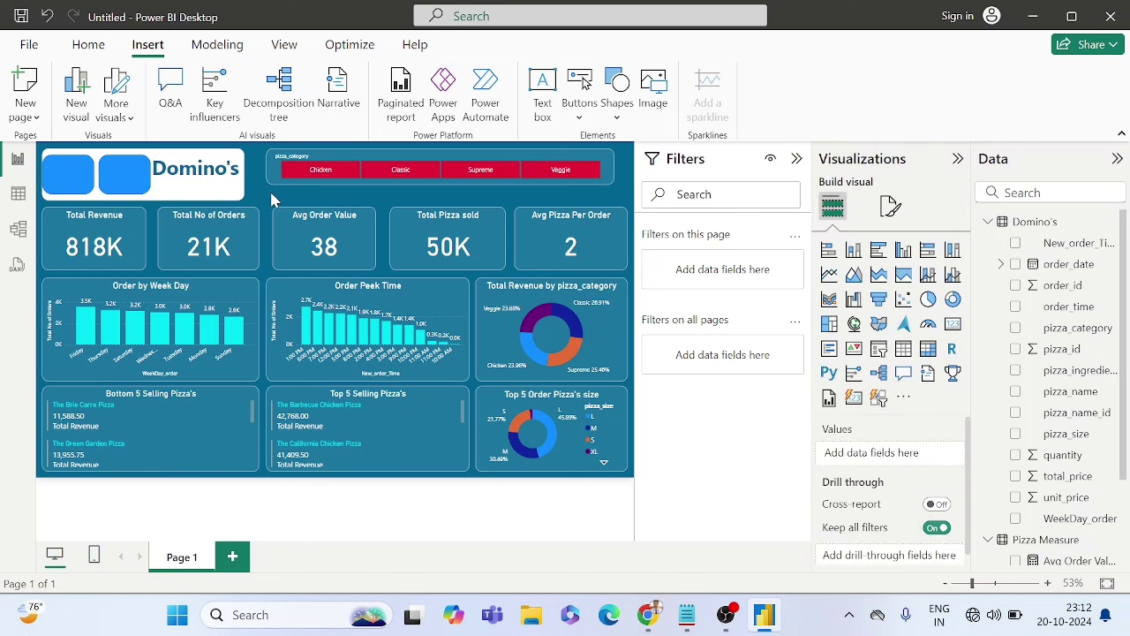
Step: Fill the first tile with the dashboard's teal-blue and the tile next to the Domino's title with the slicer's red
click(77, 182)
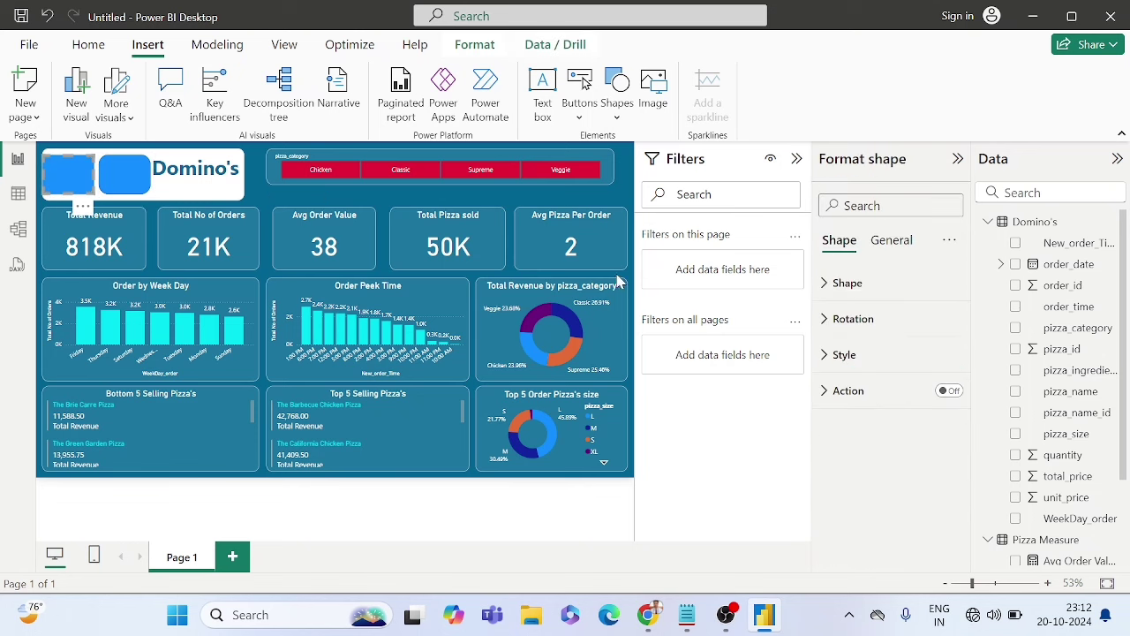
click(841, 355)
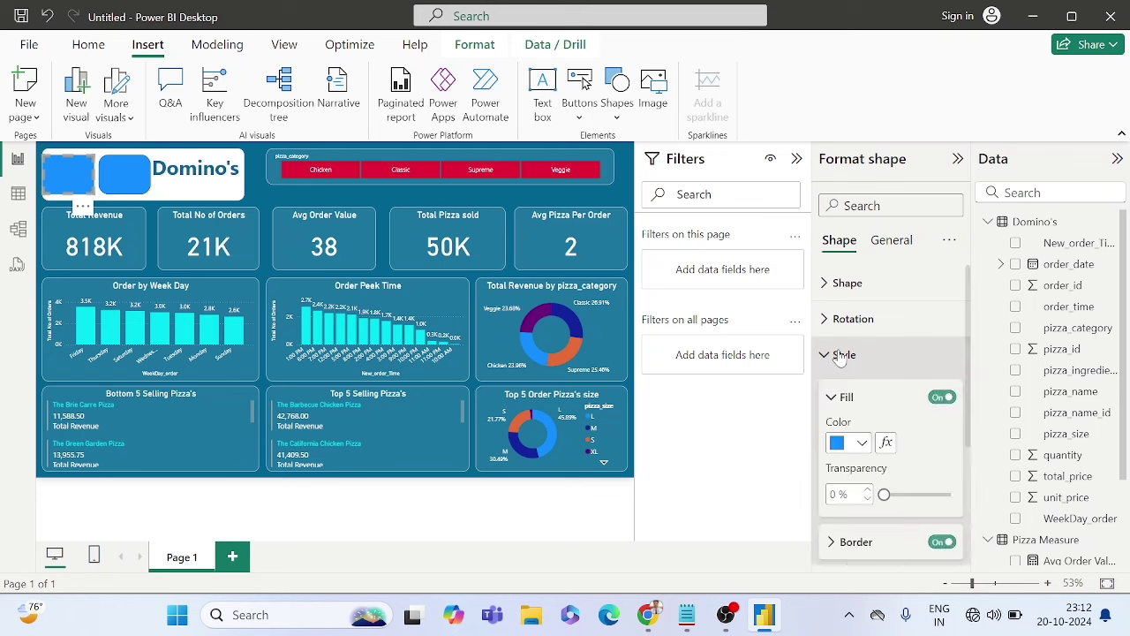
click(843, 445)
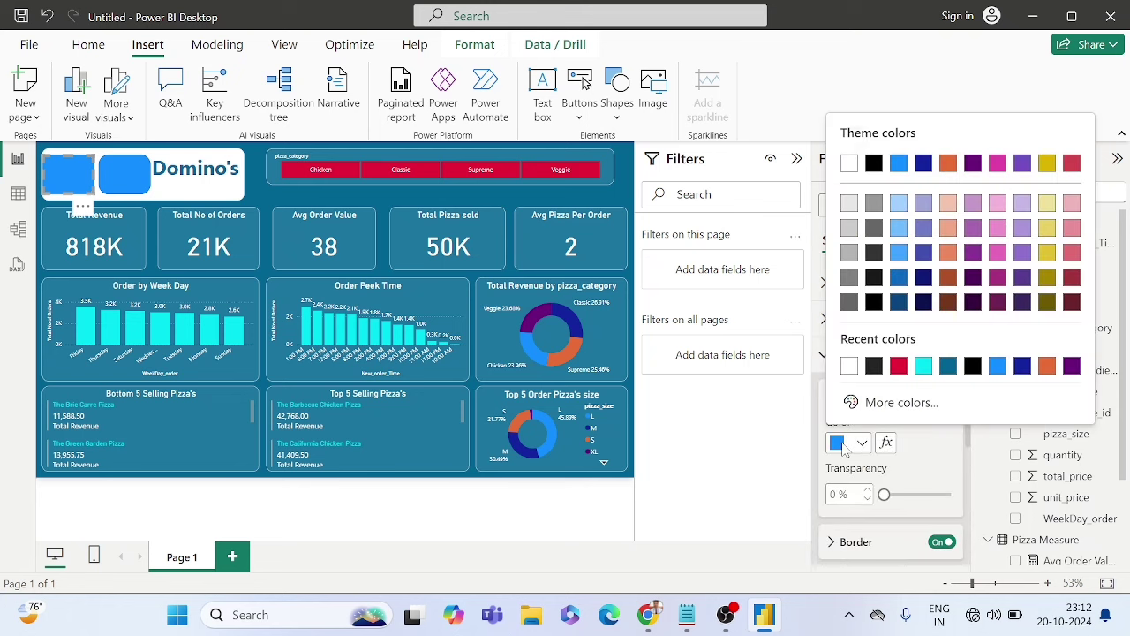
click(947, 366)
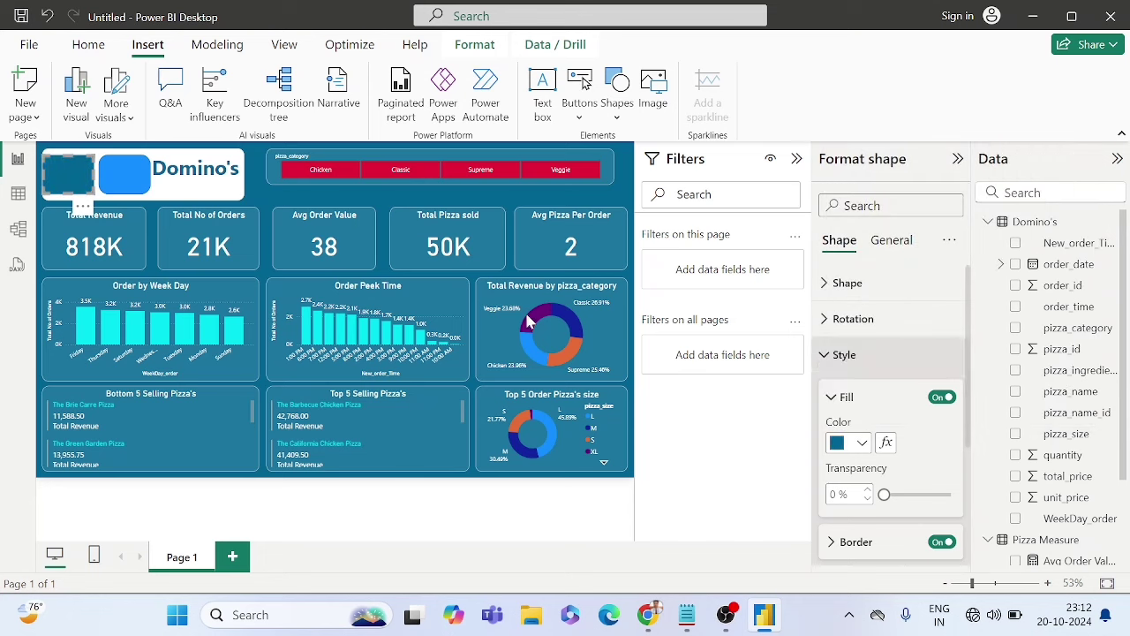
click(122, 180)
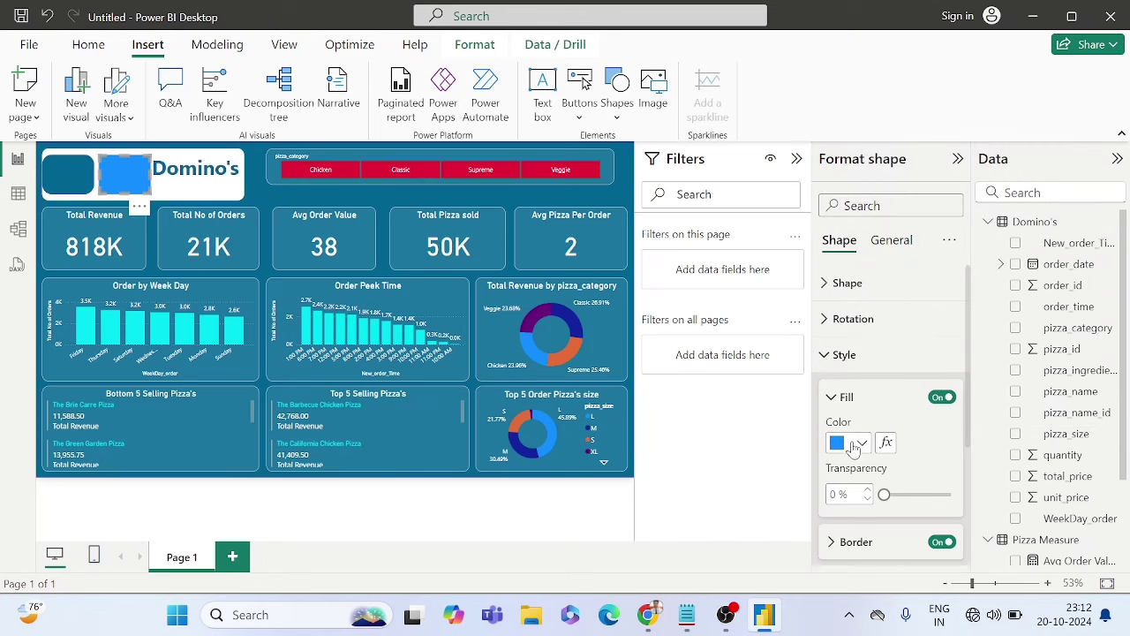
click(855, 443)
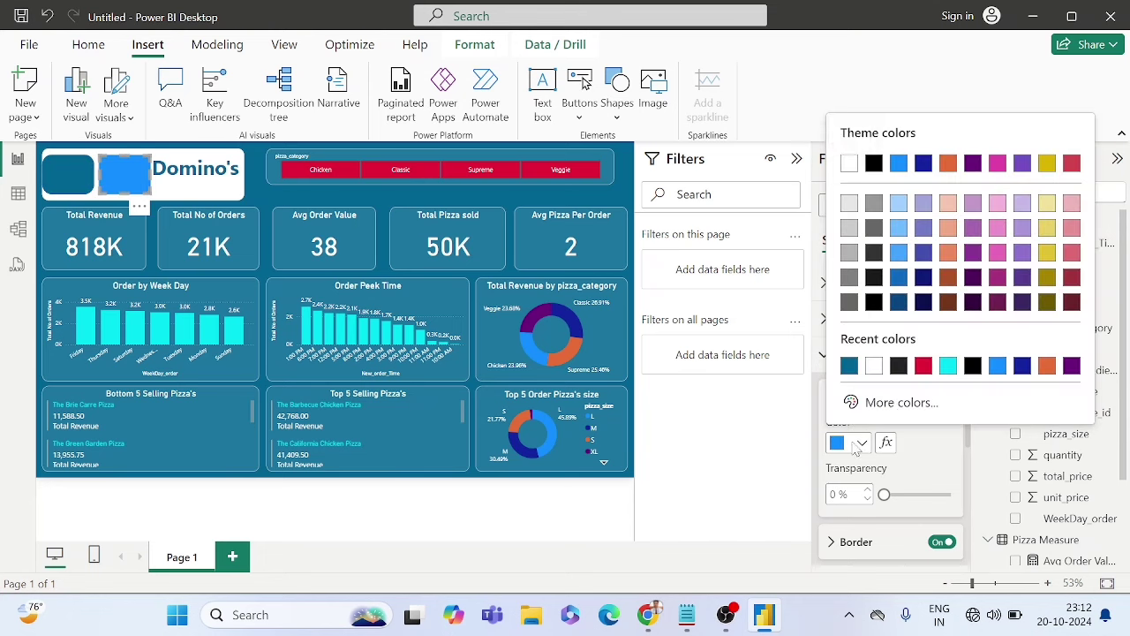
click(924, 366)
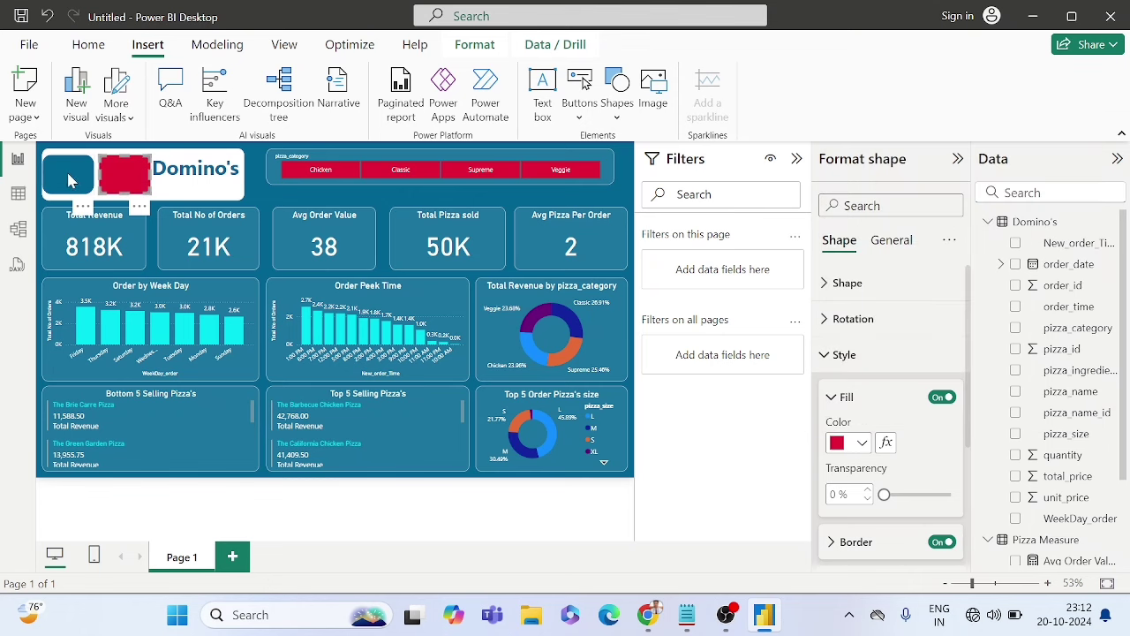
click(264, 187)
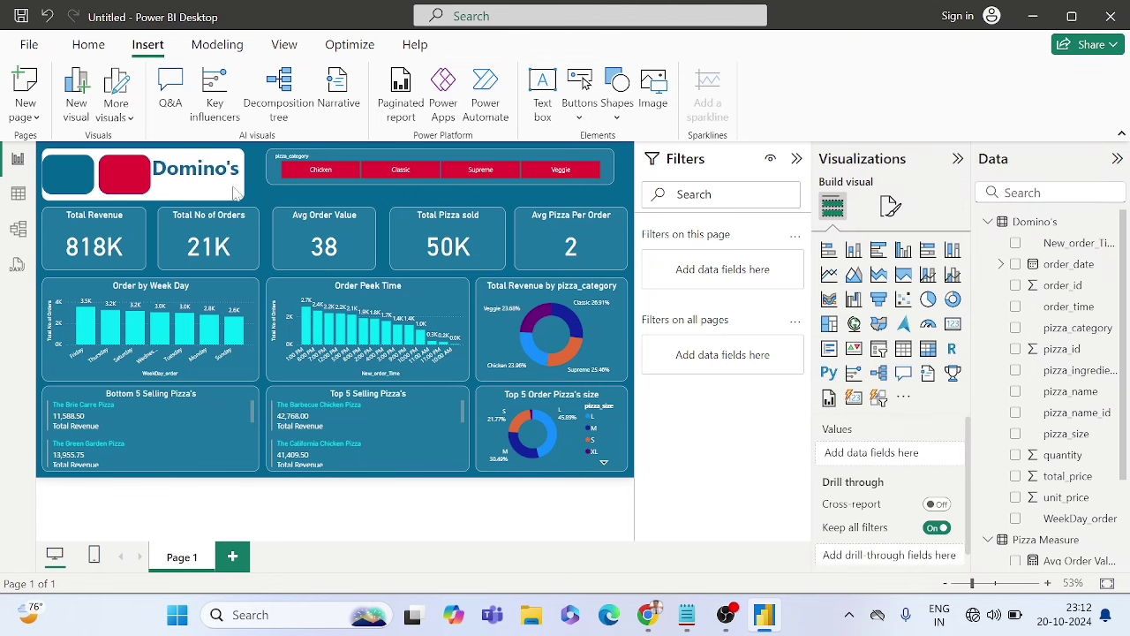
Step: Insert an oval, shrink it to a tiny dot and place it near the upper-left corner of the teal-blue tile
click(616, 99)
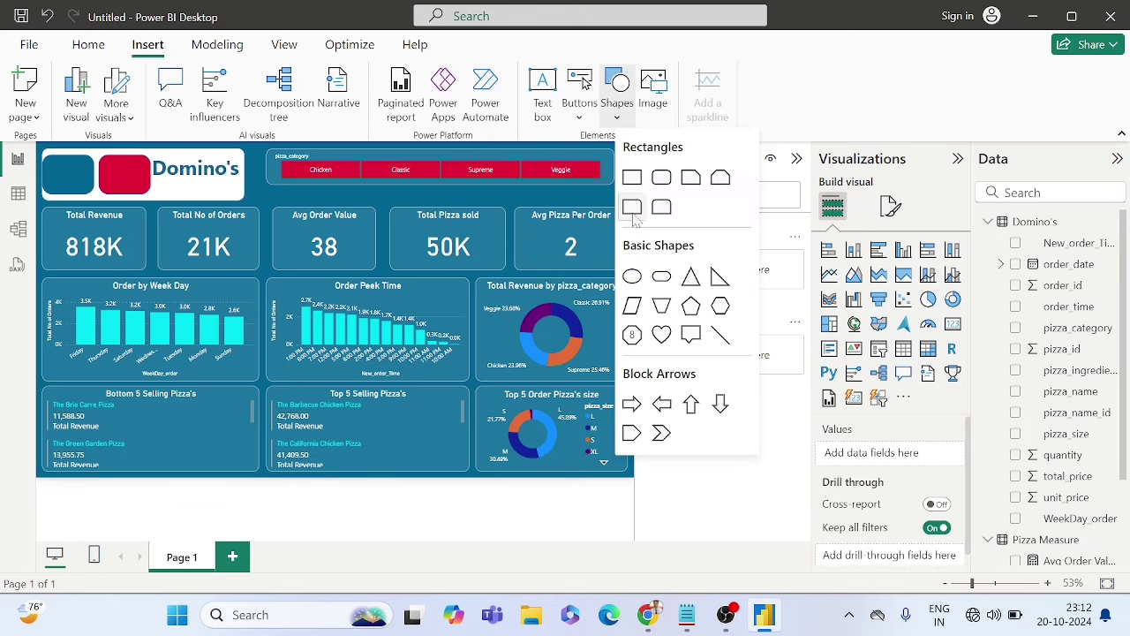
click(631, 275)
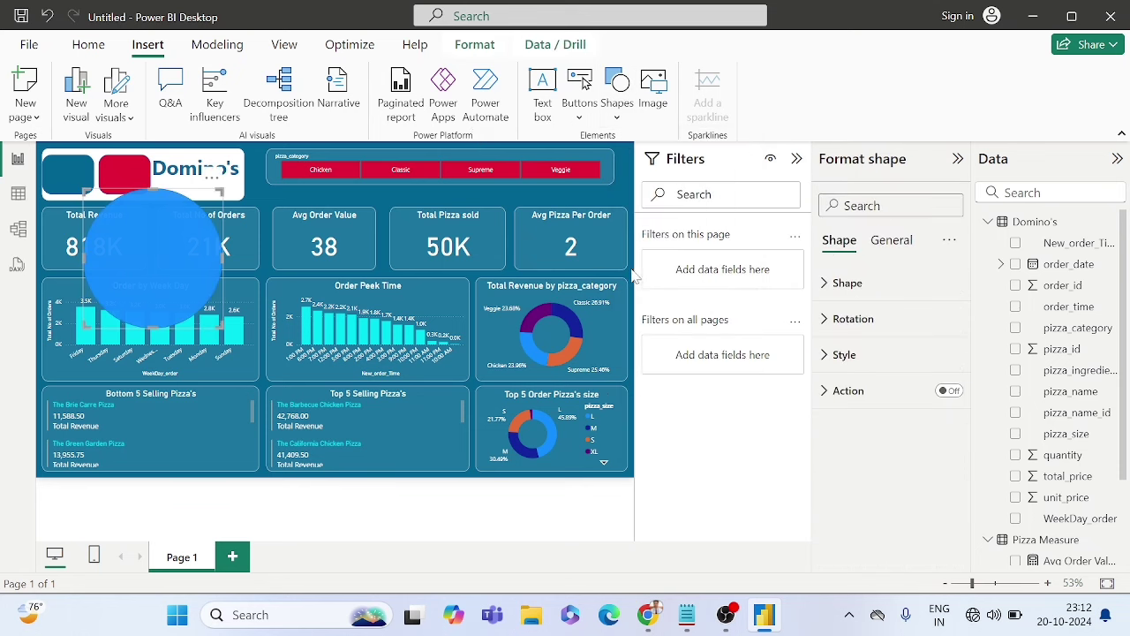
drag(219, 327, 88, 196)
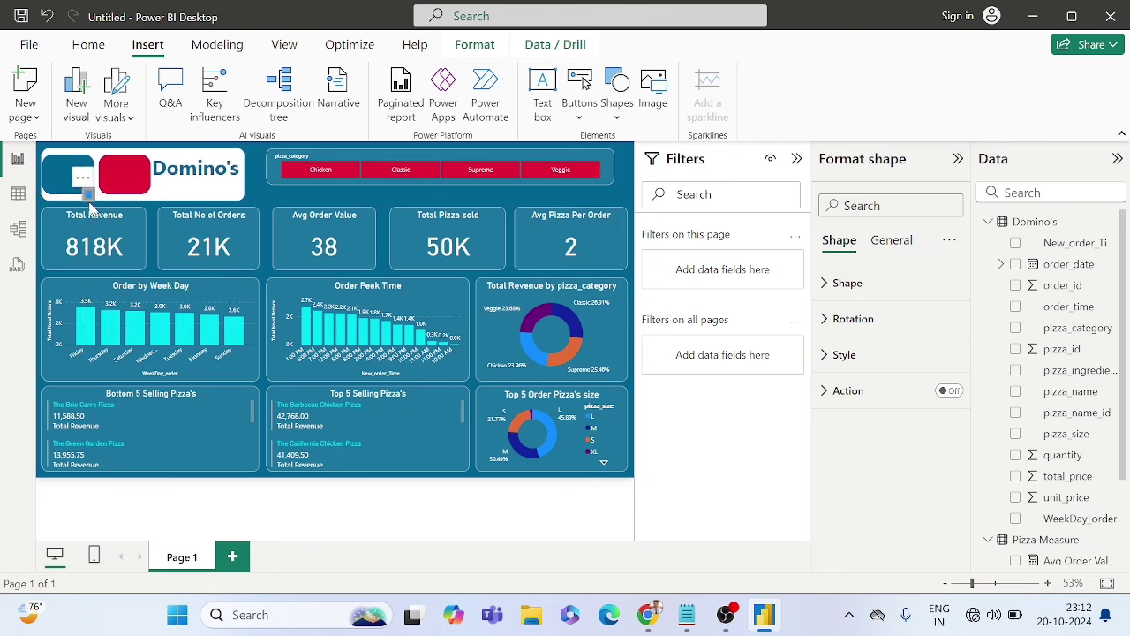
drag(82, 179, 56, 155)
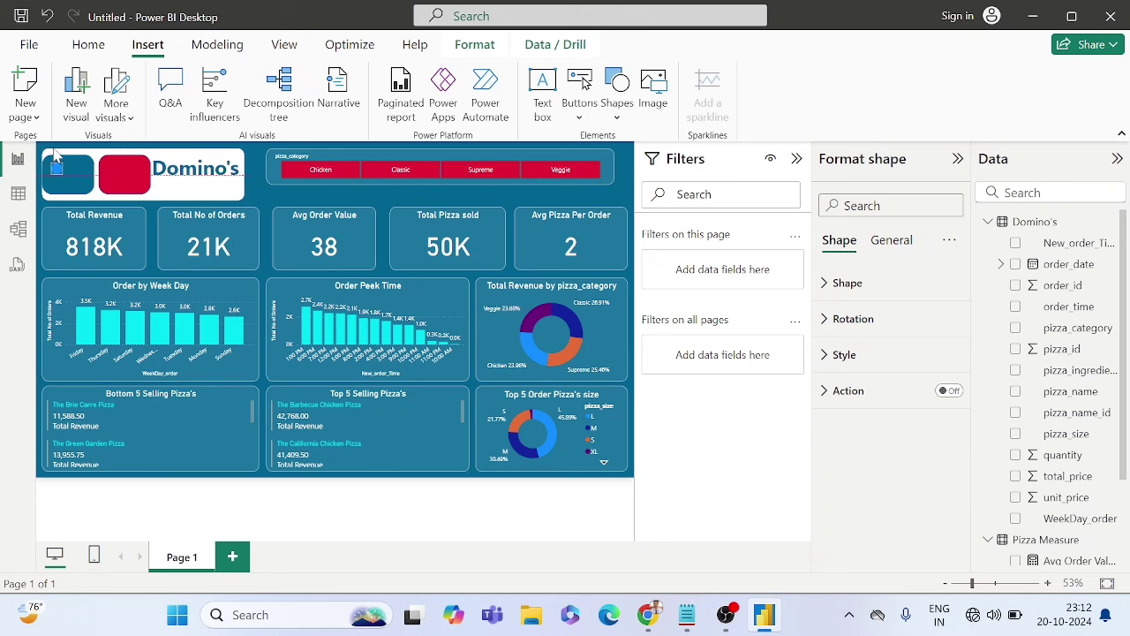
drag(55, 152, 55, 156)
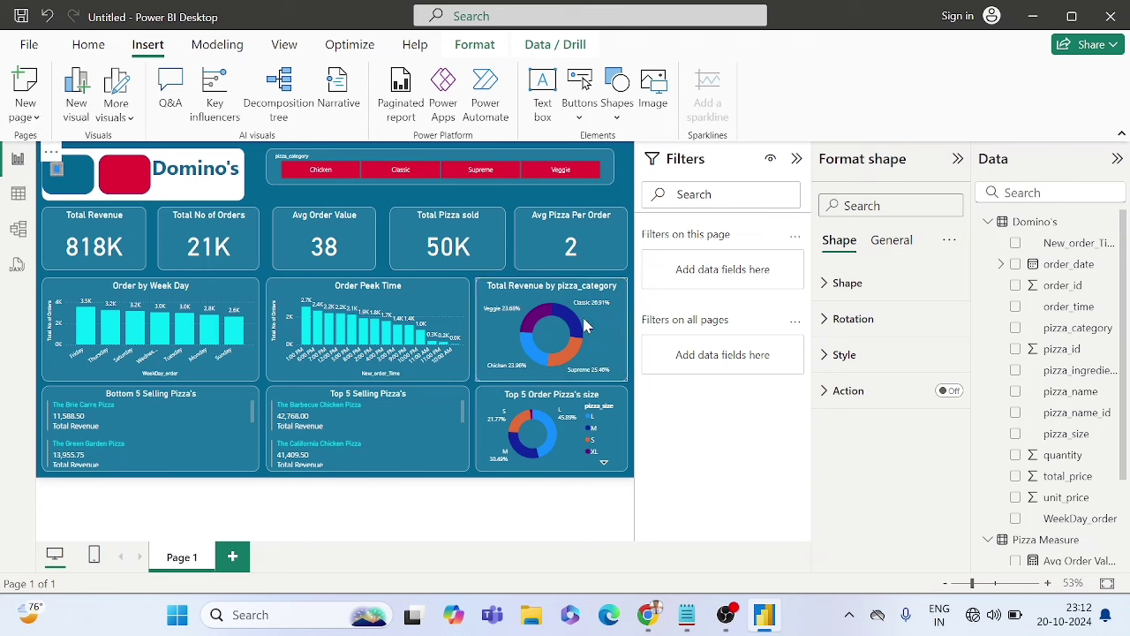
Step: Set the fill color of the small dot on the teal-blue tile to white
click(862, 361)
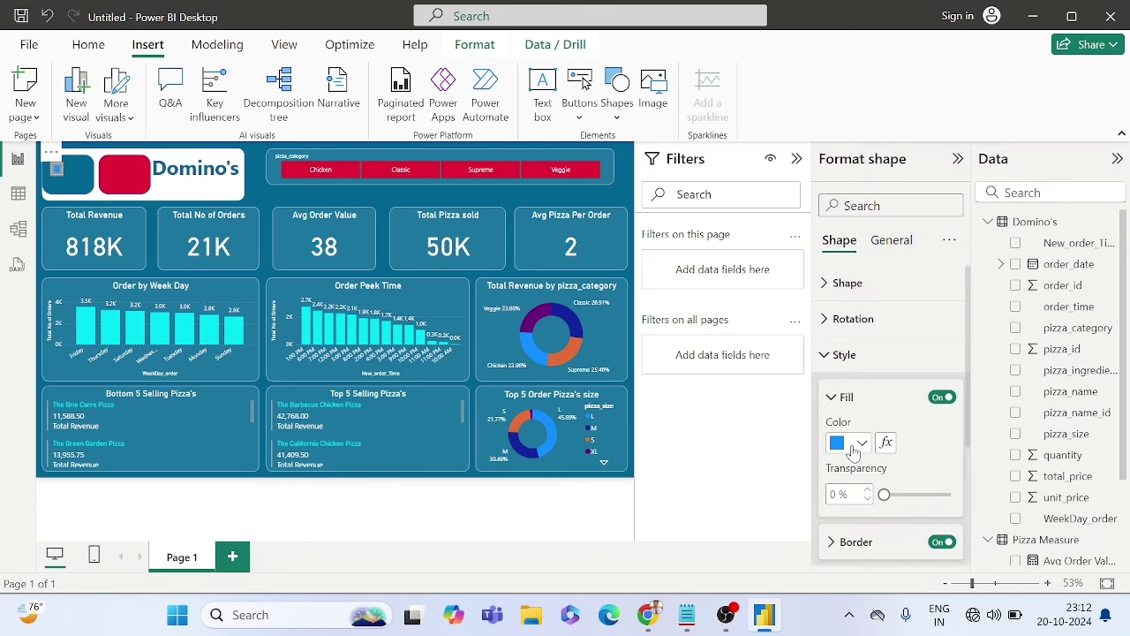
click(855, 446)
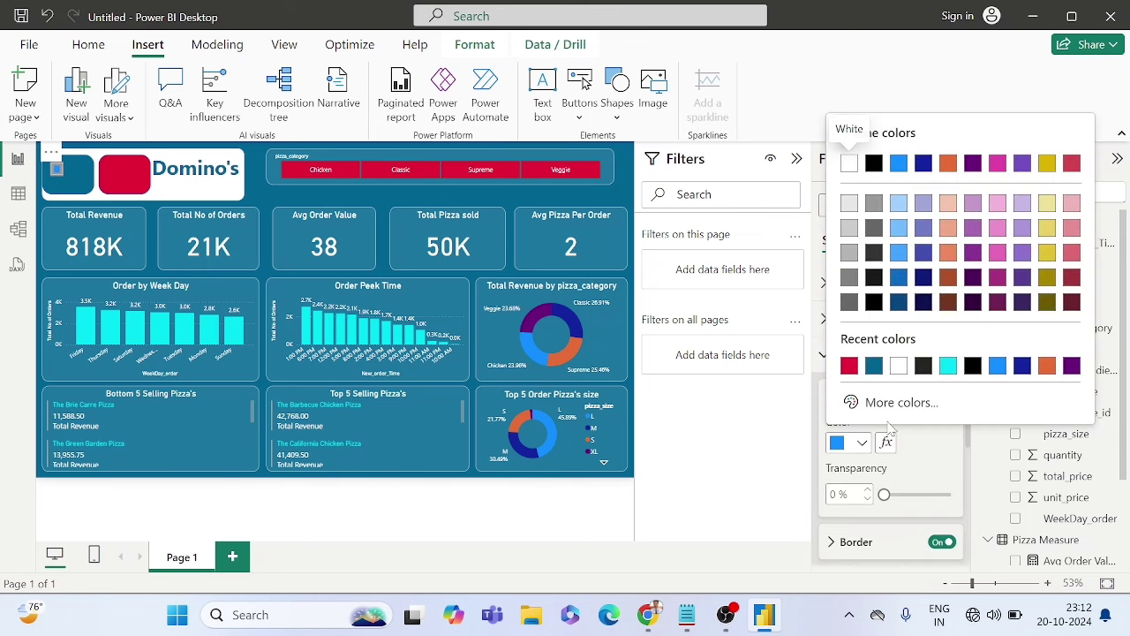
click(898, 365)
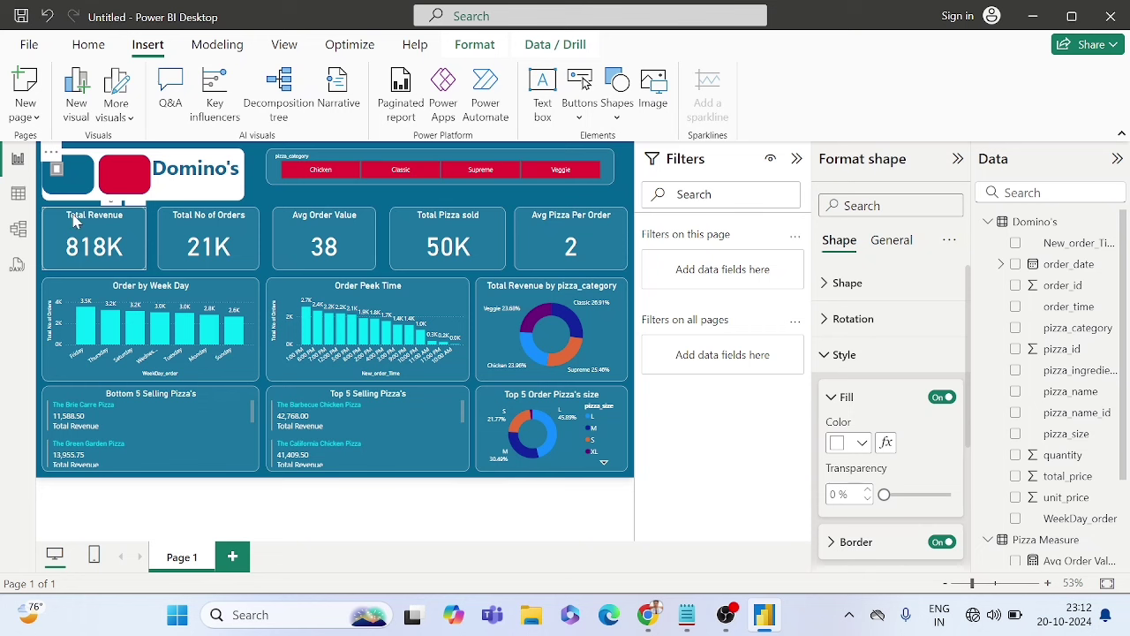
click(262, 184)
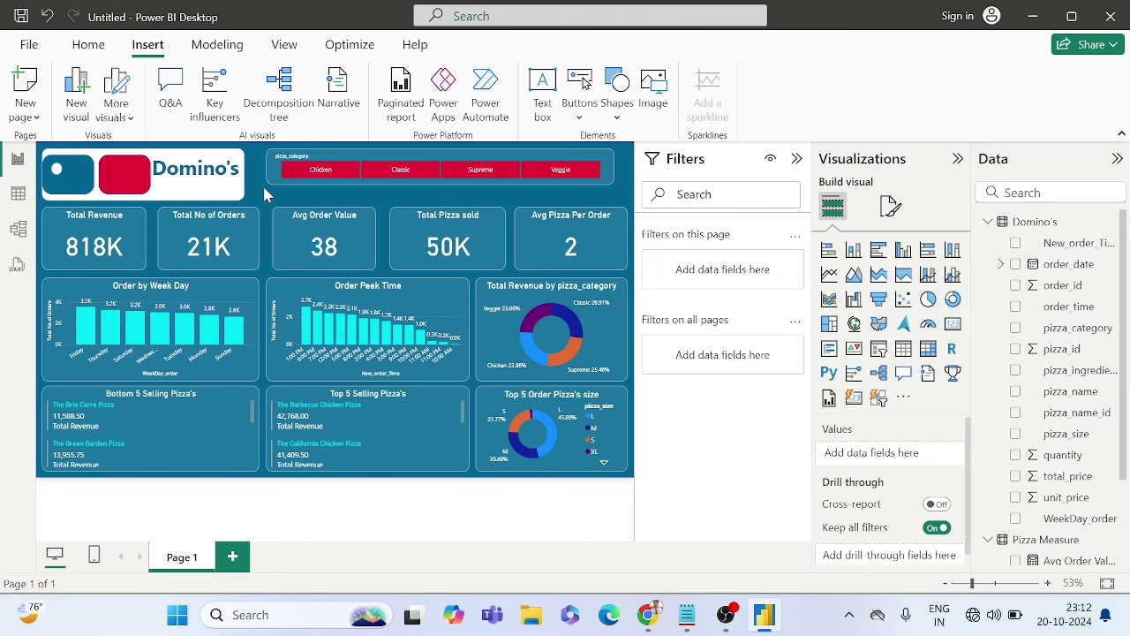
Step: Duplicate the white dot twice, placing one copy at the teal-blue tile's lower right and the other centered on the red tile
click(262, 183)
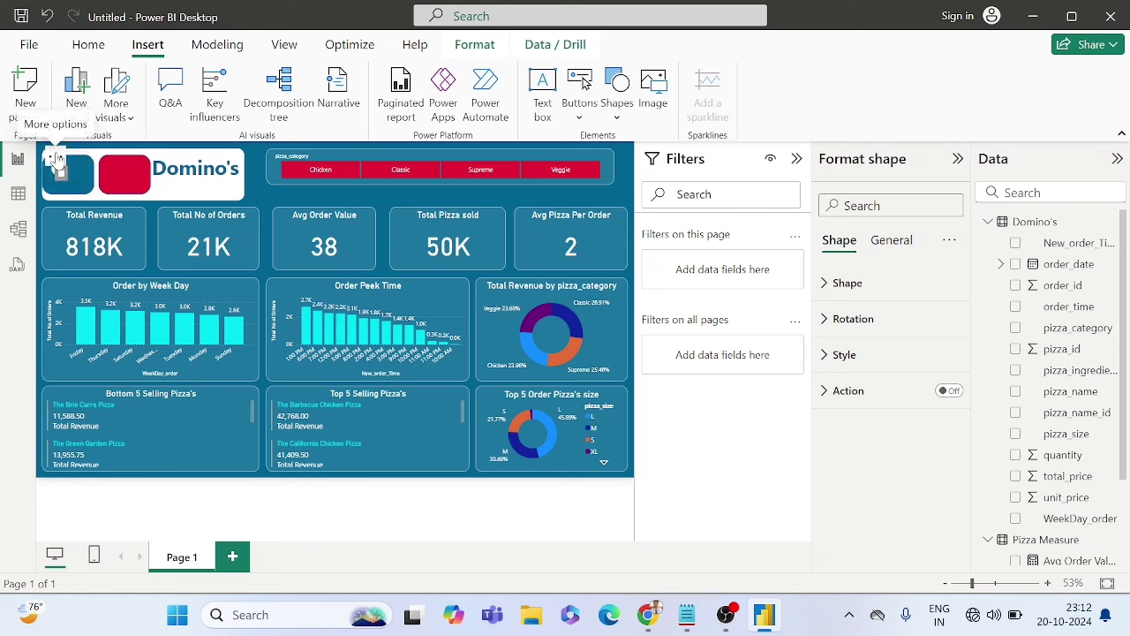
drag(57, 159, 80, 173)
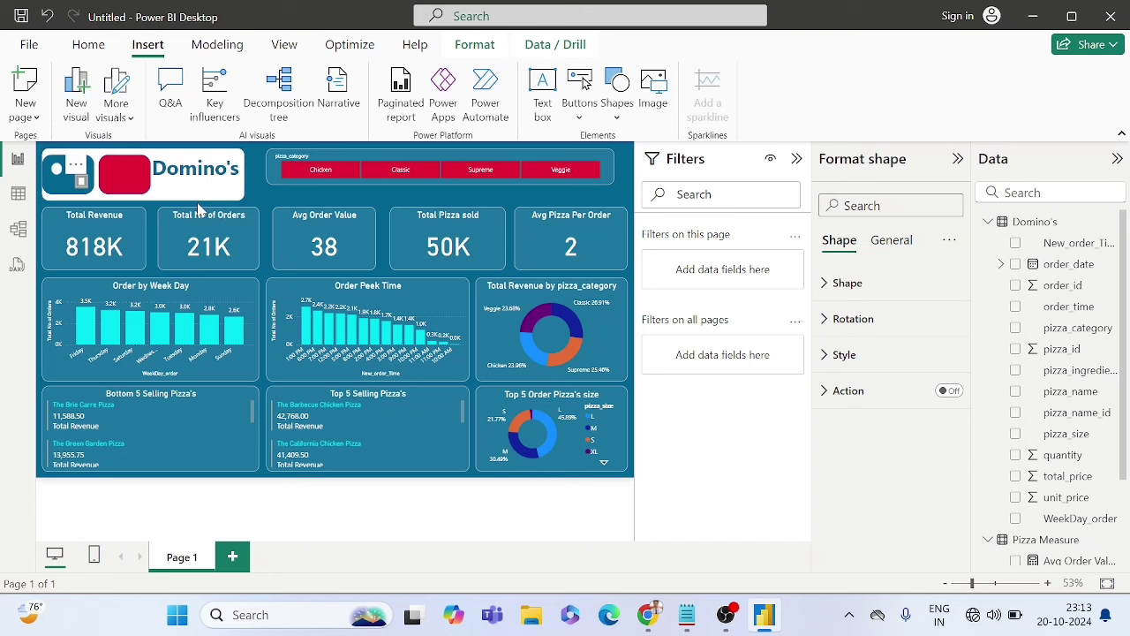
click(259, 202)
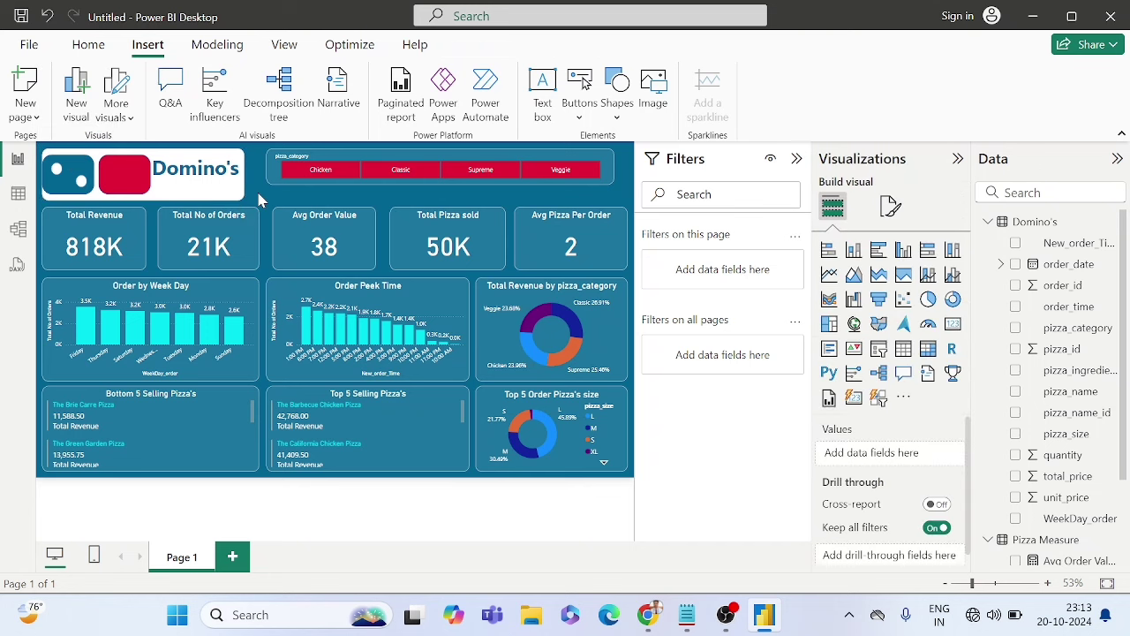
click(259, 202)
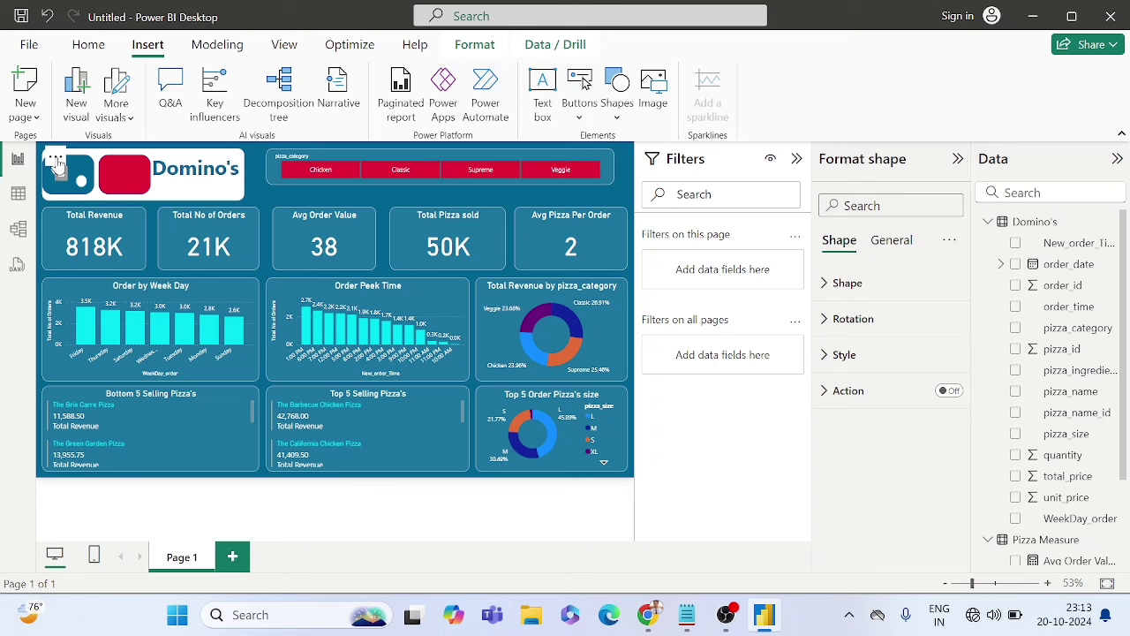
drag(55, 162, 124, 169)
click(260, 196)
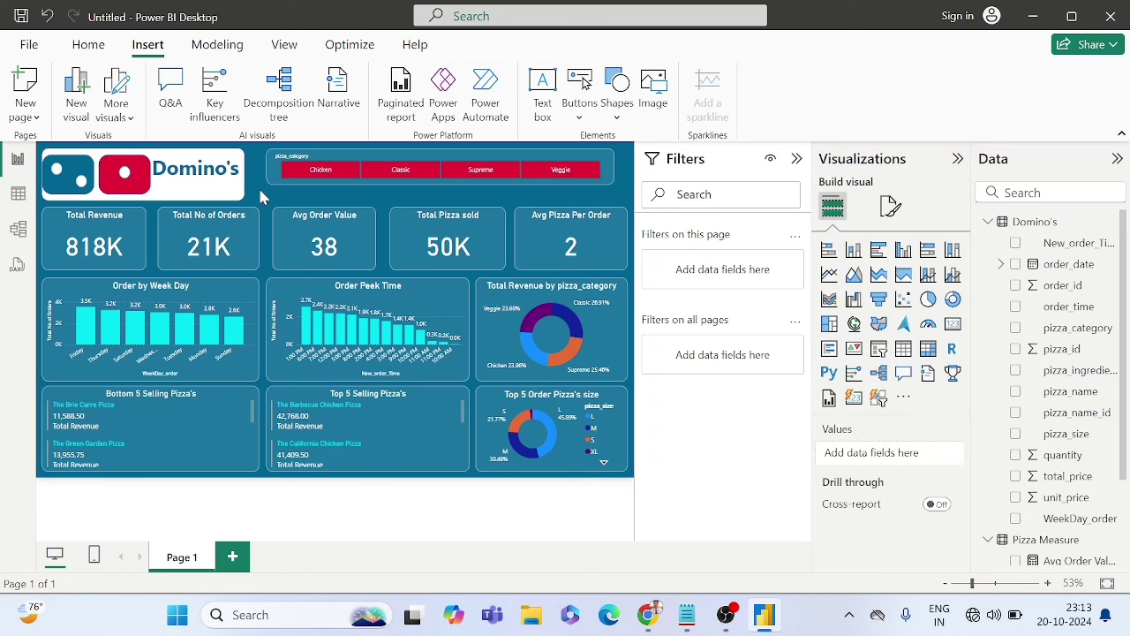